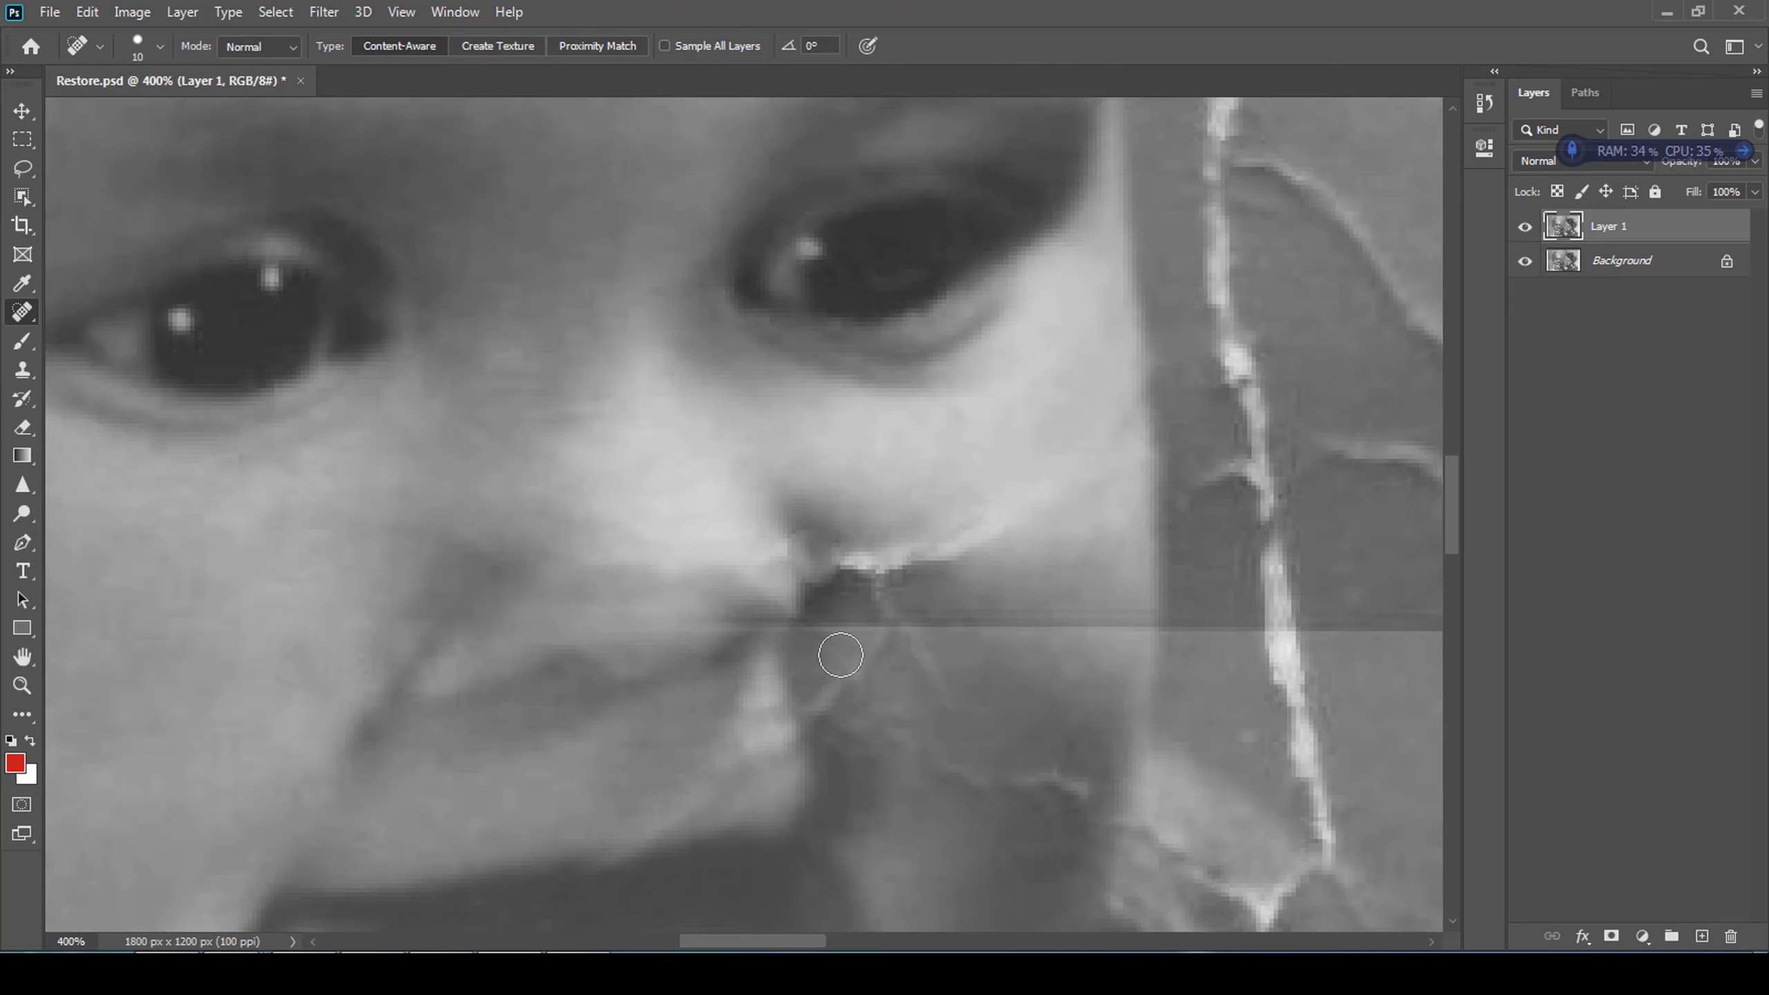
- Remove the thin cracks on the baby's shaded cheek and clone over the fold line at the cheek's outer edge
scroll(912, 471, down, 5)
mouse_move(812, 321)
mouse_down()
mouse_move(873, 391)
mouse_move(714, 506)
mouse_move(1046, 518)
mouse_up()
key(s)
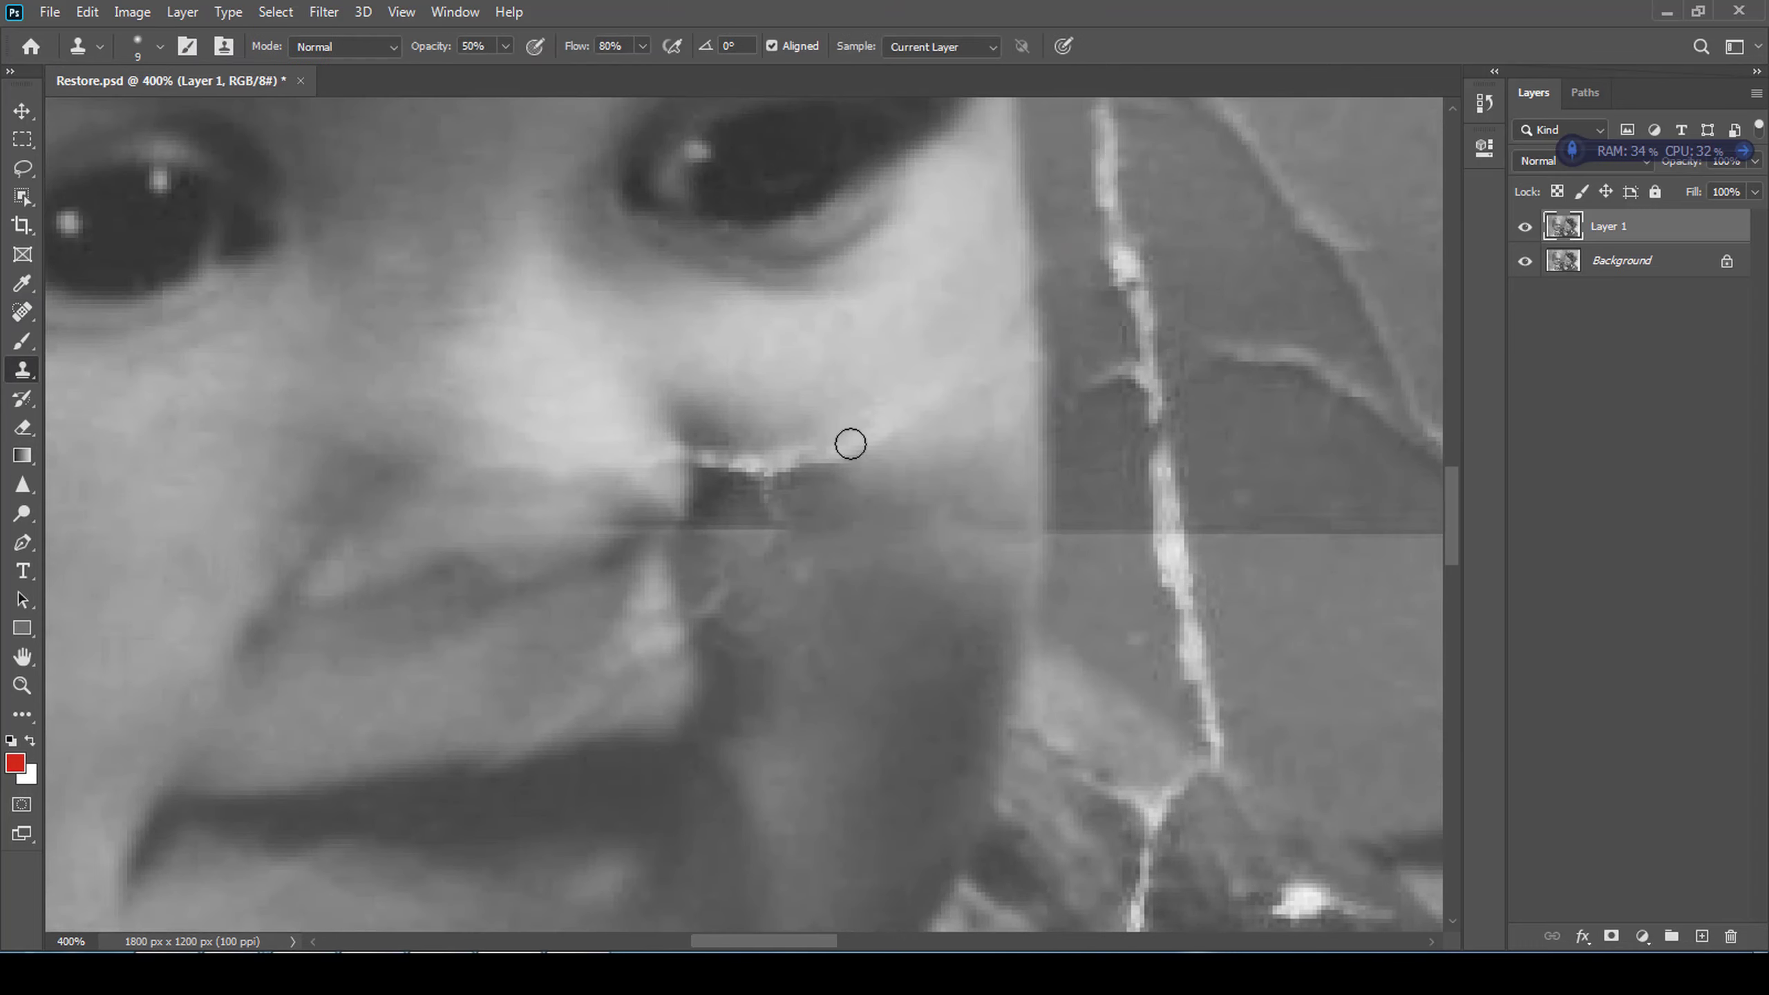
mouse_move(1050, 533)
mouse_down()
mouse_move(910, 534)
mouse_move(971, 552)
mouse_move(1043, 534)
mouse_move(1033, 617)
mouse_move(1025, 529)
mouse_move(956, 542)
mouse_up()
alt+click(1043, 455)
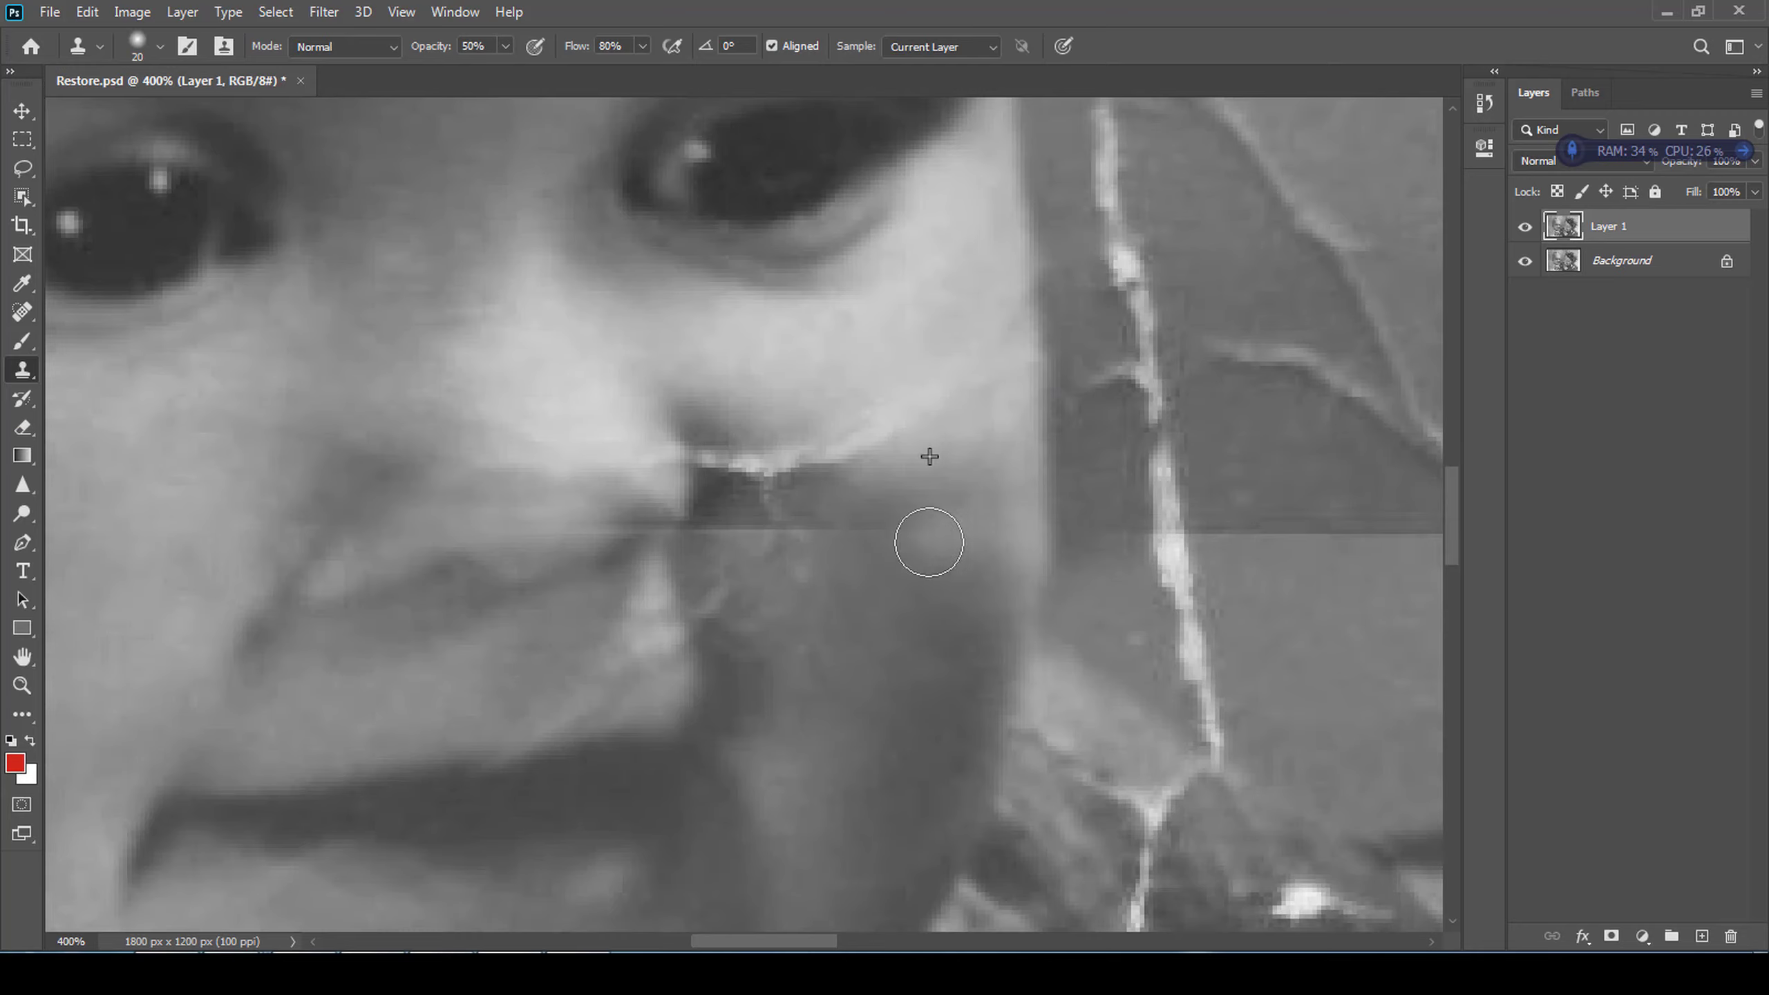
- Clone dark skin tone over the end of the white crack beside the baby's nostril
key(r)
key(s)
scroll(828, 463, left, 3)
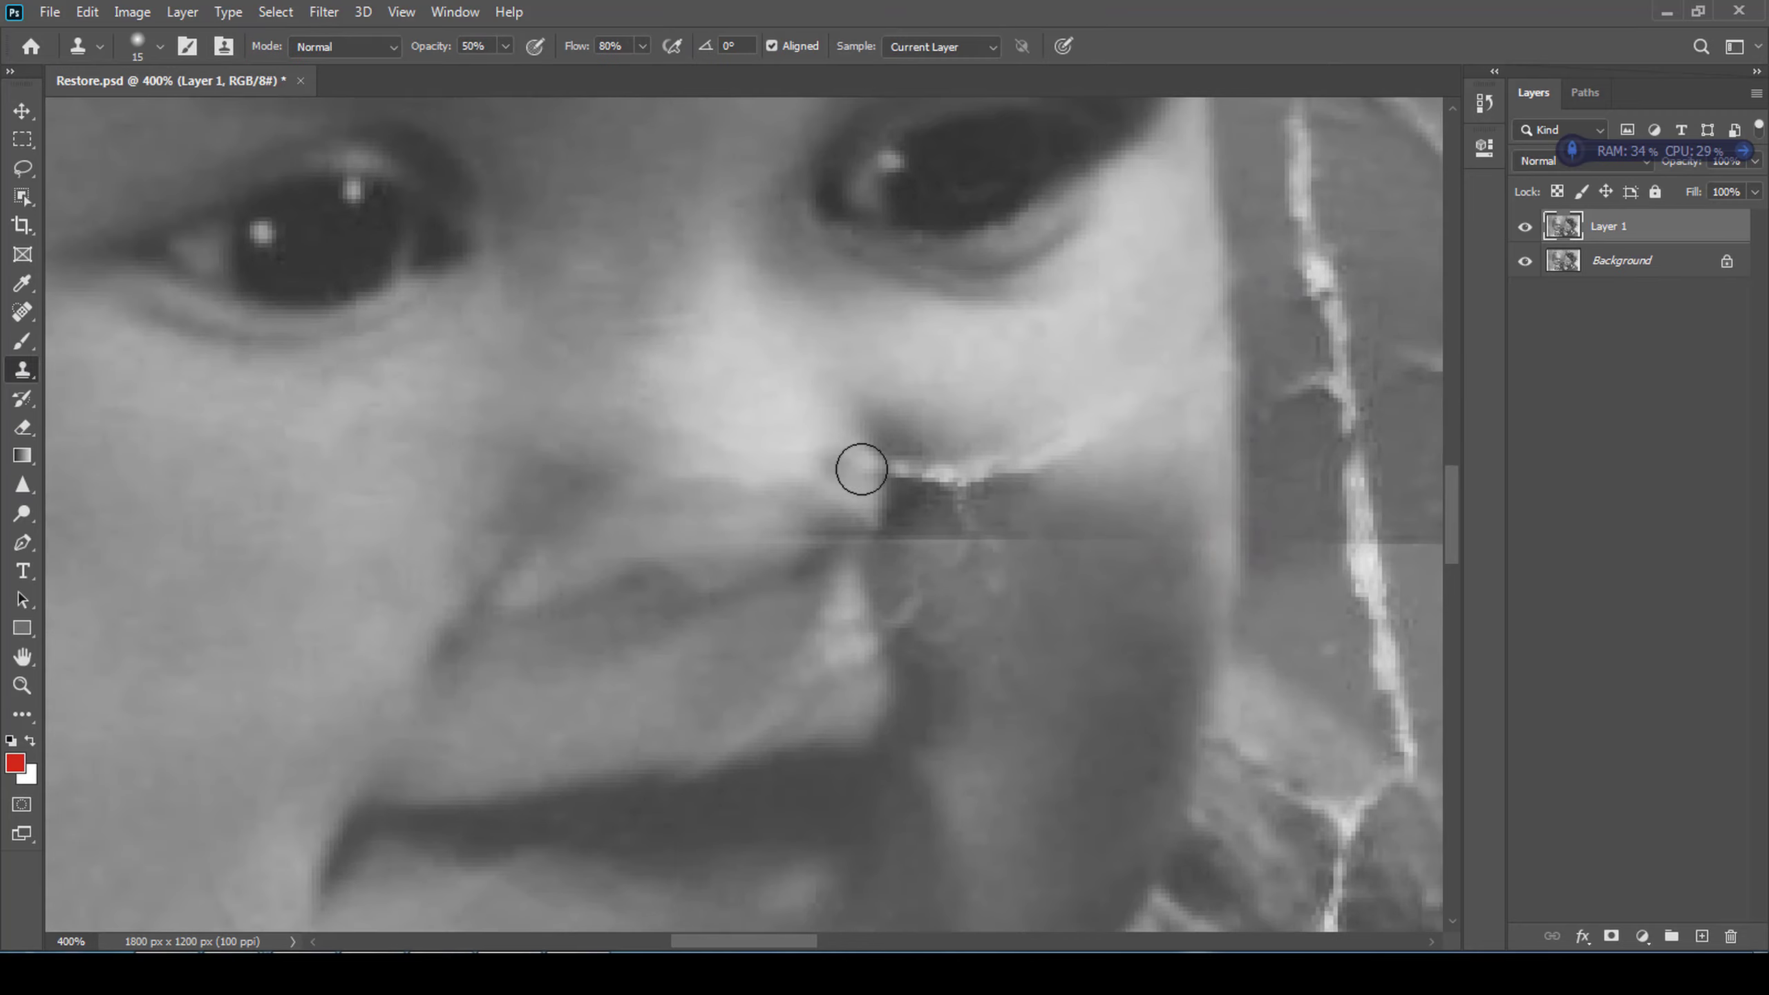
scroll(857, 434, up, 2)
drag(889, 476, 895, 502)
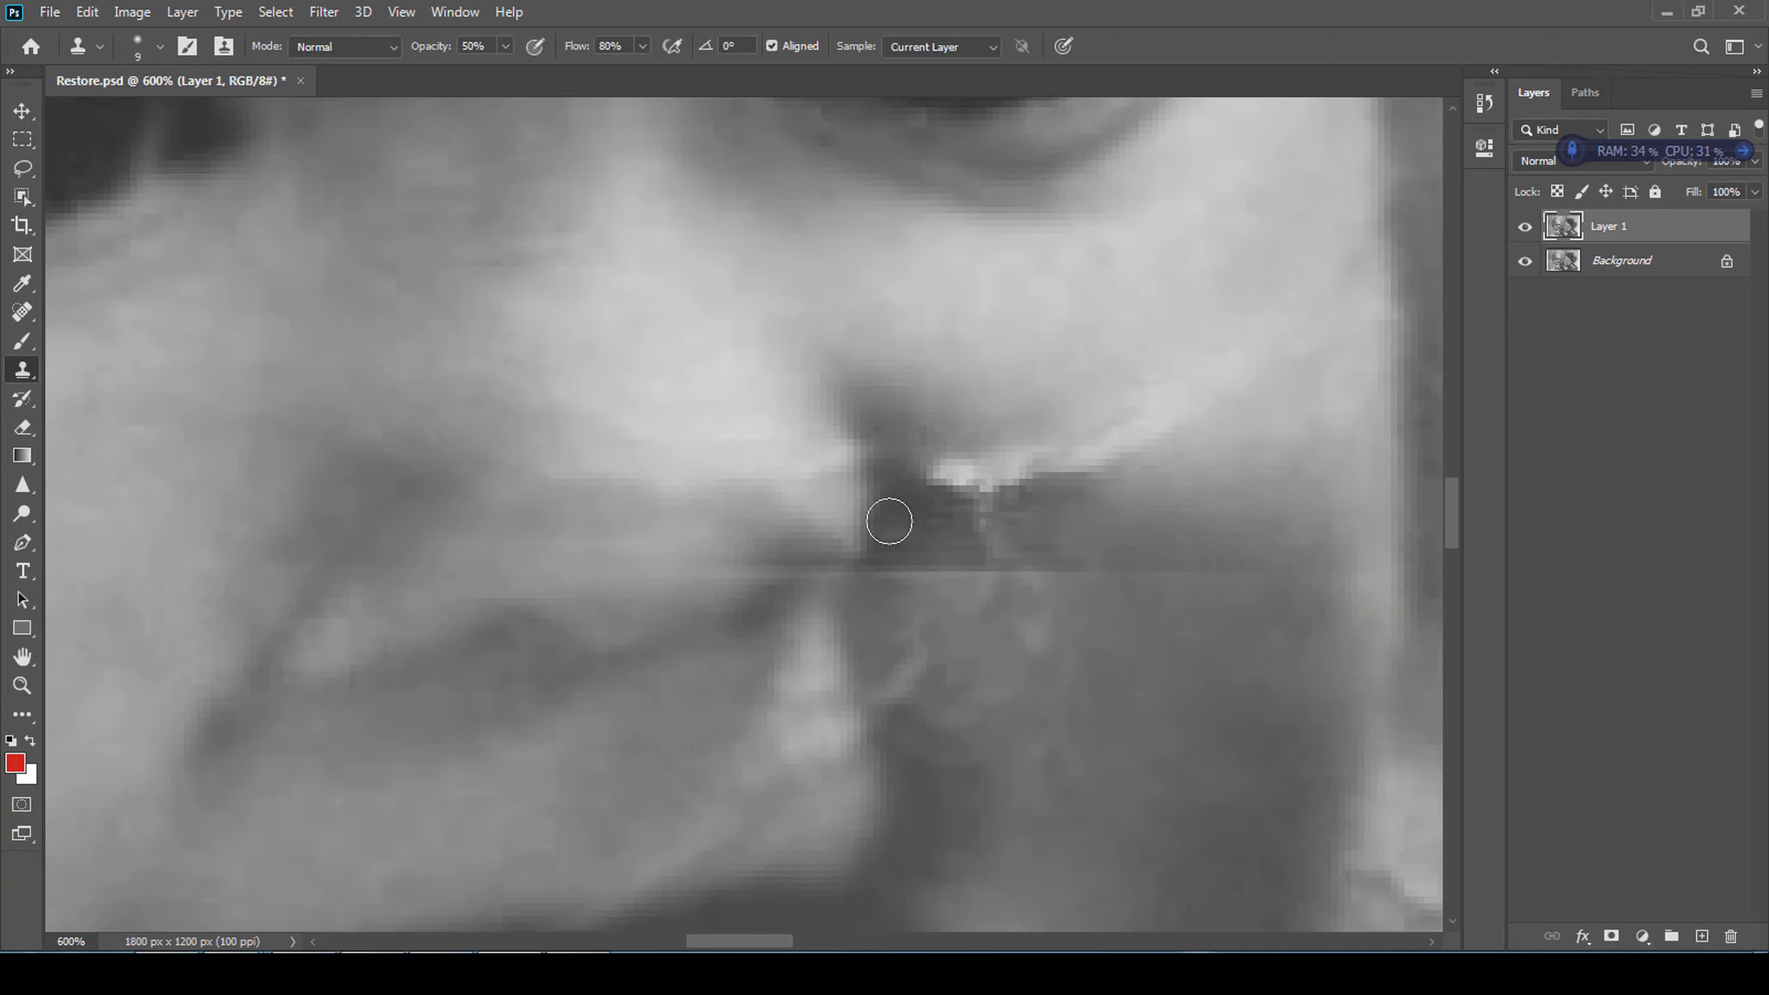
- Outline the white crack on the cheek beside the nose, fill it with Content-Aware at 100% opacity, and deselect
scroll(794, 558, down, 1)
key(k)
key(j)
mouse_move(892, 447)
mouse_down()
mouse_move(1101, 532)
mouse_move(1031, 433)
mouse_up()
key(shift+F5)
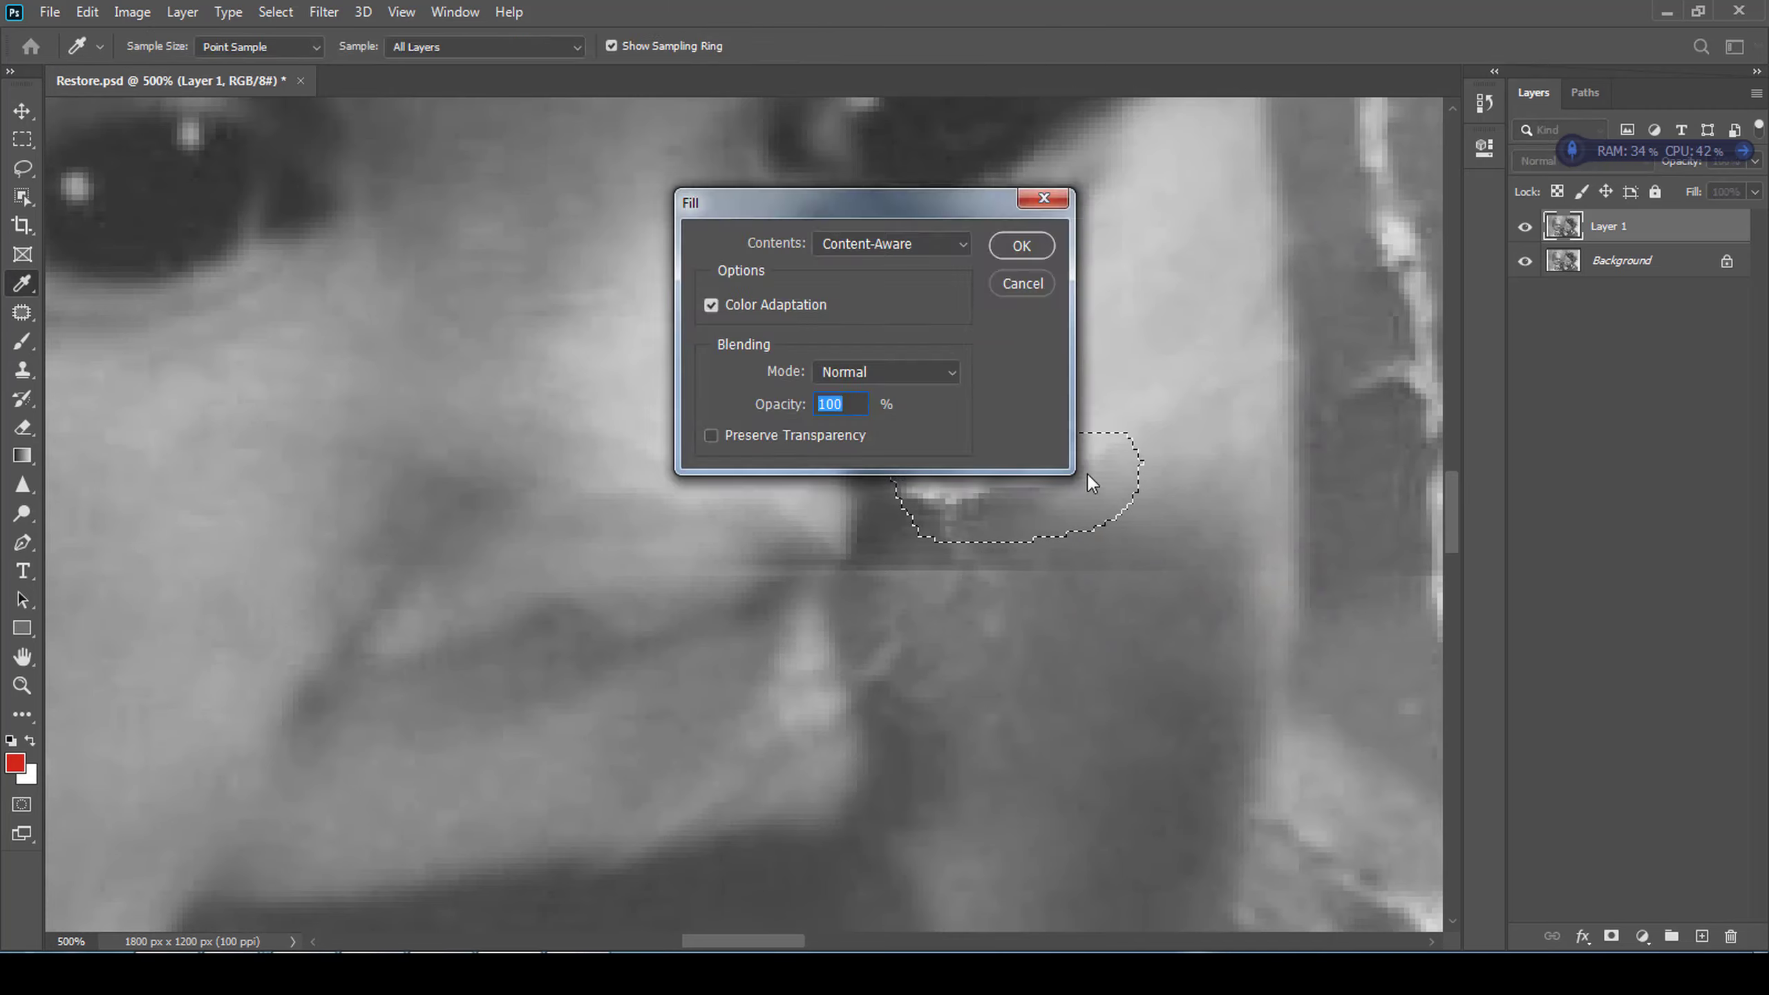
key(Return)
key(ctrl+d)
- Try to heal the fold line and marks beside the nostril, then undo the stroke
key(s)
key(j)
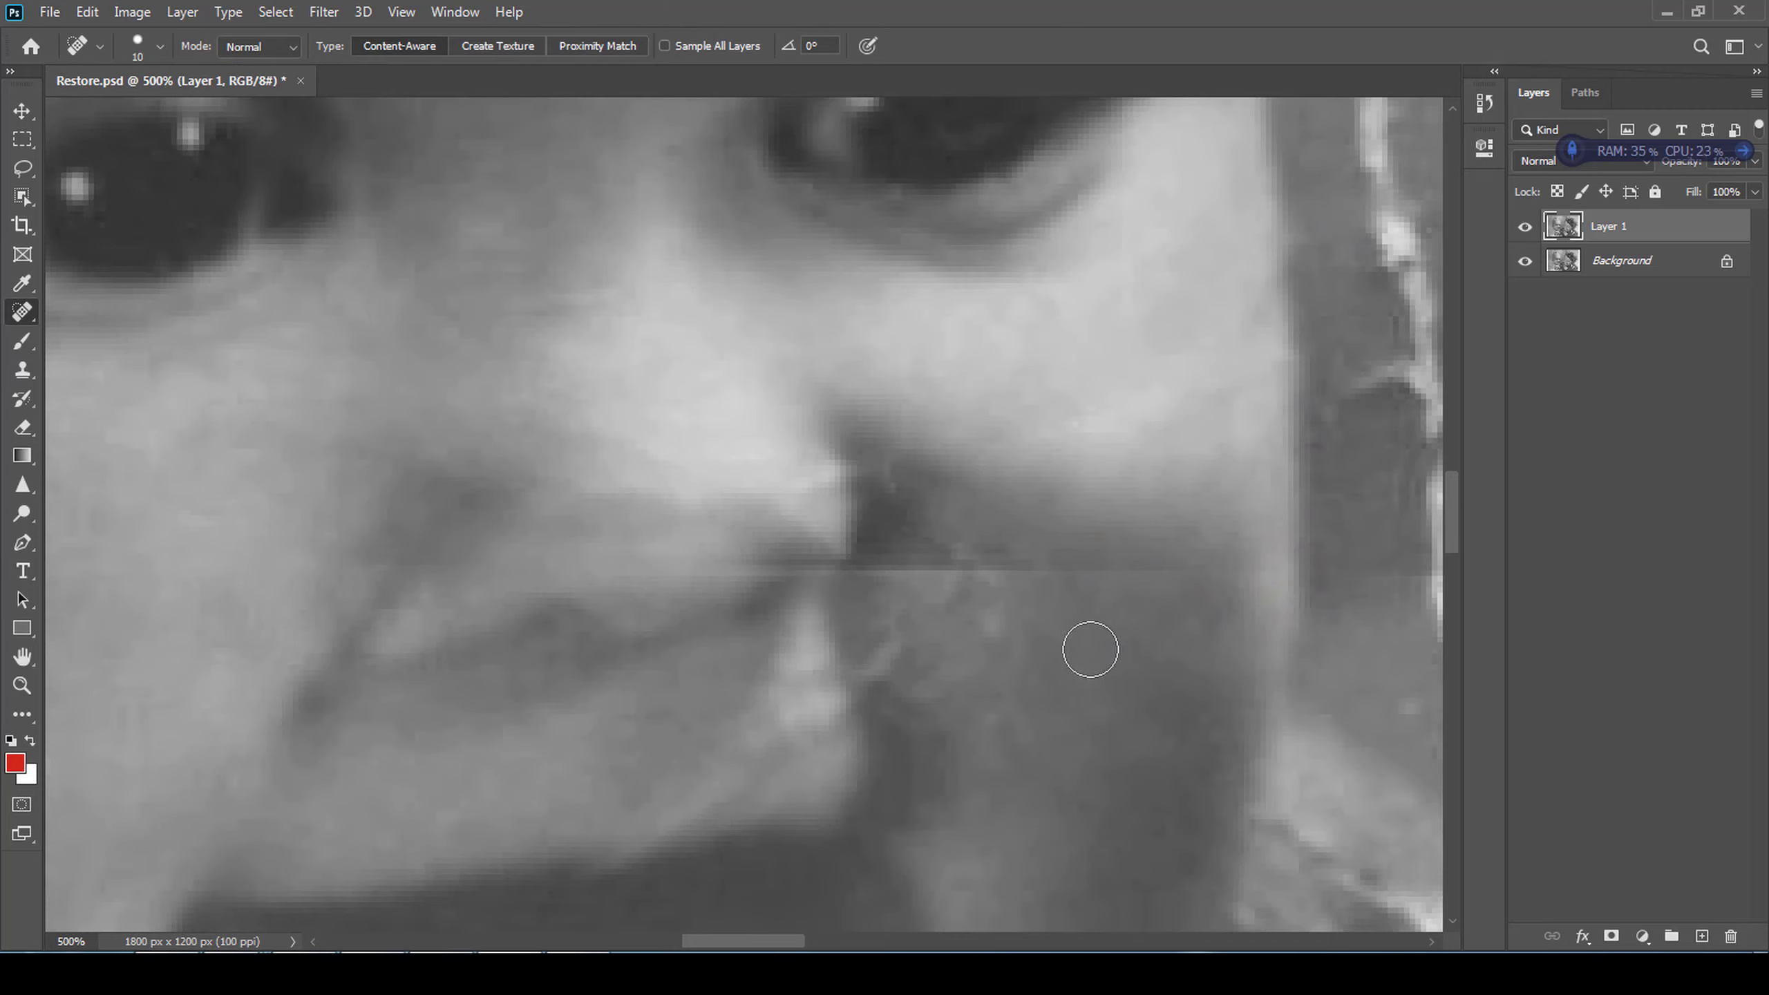
key(j)
key(j)
mouse_move(882, 493)
mouse_down()
mouse_move(964, 557)
mouse_move(1071, 554)
mouse_up()
key(ctrl+z)
key(x)
key(z)
key(d)
- Heal the horizontal fold line and fine marks across the cheek and upper lip with a small Spot Healing Brush
key(j)
scroll(1070, 636, down, 2)
scroll(1076, 674, up, 2)
drag(948, 526, 992, 687)
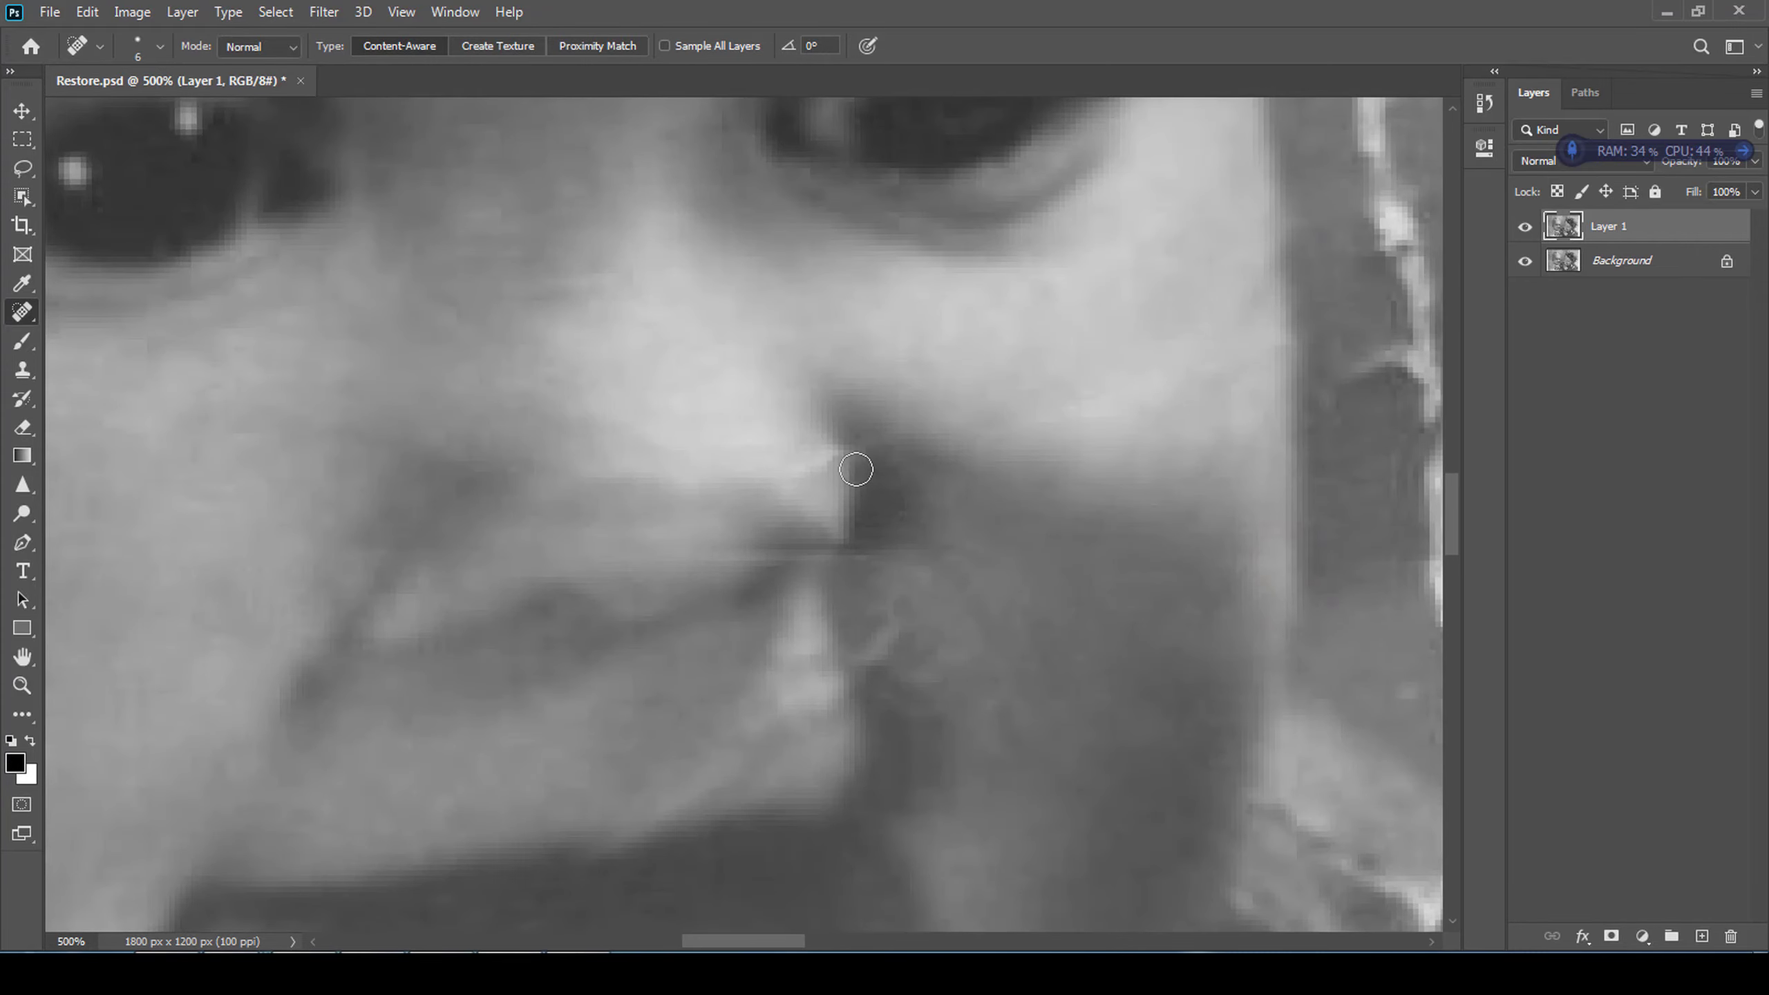
scroll(855, 486, down, 2)
scroll(877, 585, up, 2)
drag(787, 548, 728, 547)
- Refine the edge of the nostril with the Clone Stamp and heal the leftover crack on the cheek below it
key(s)
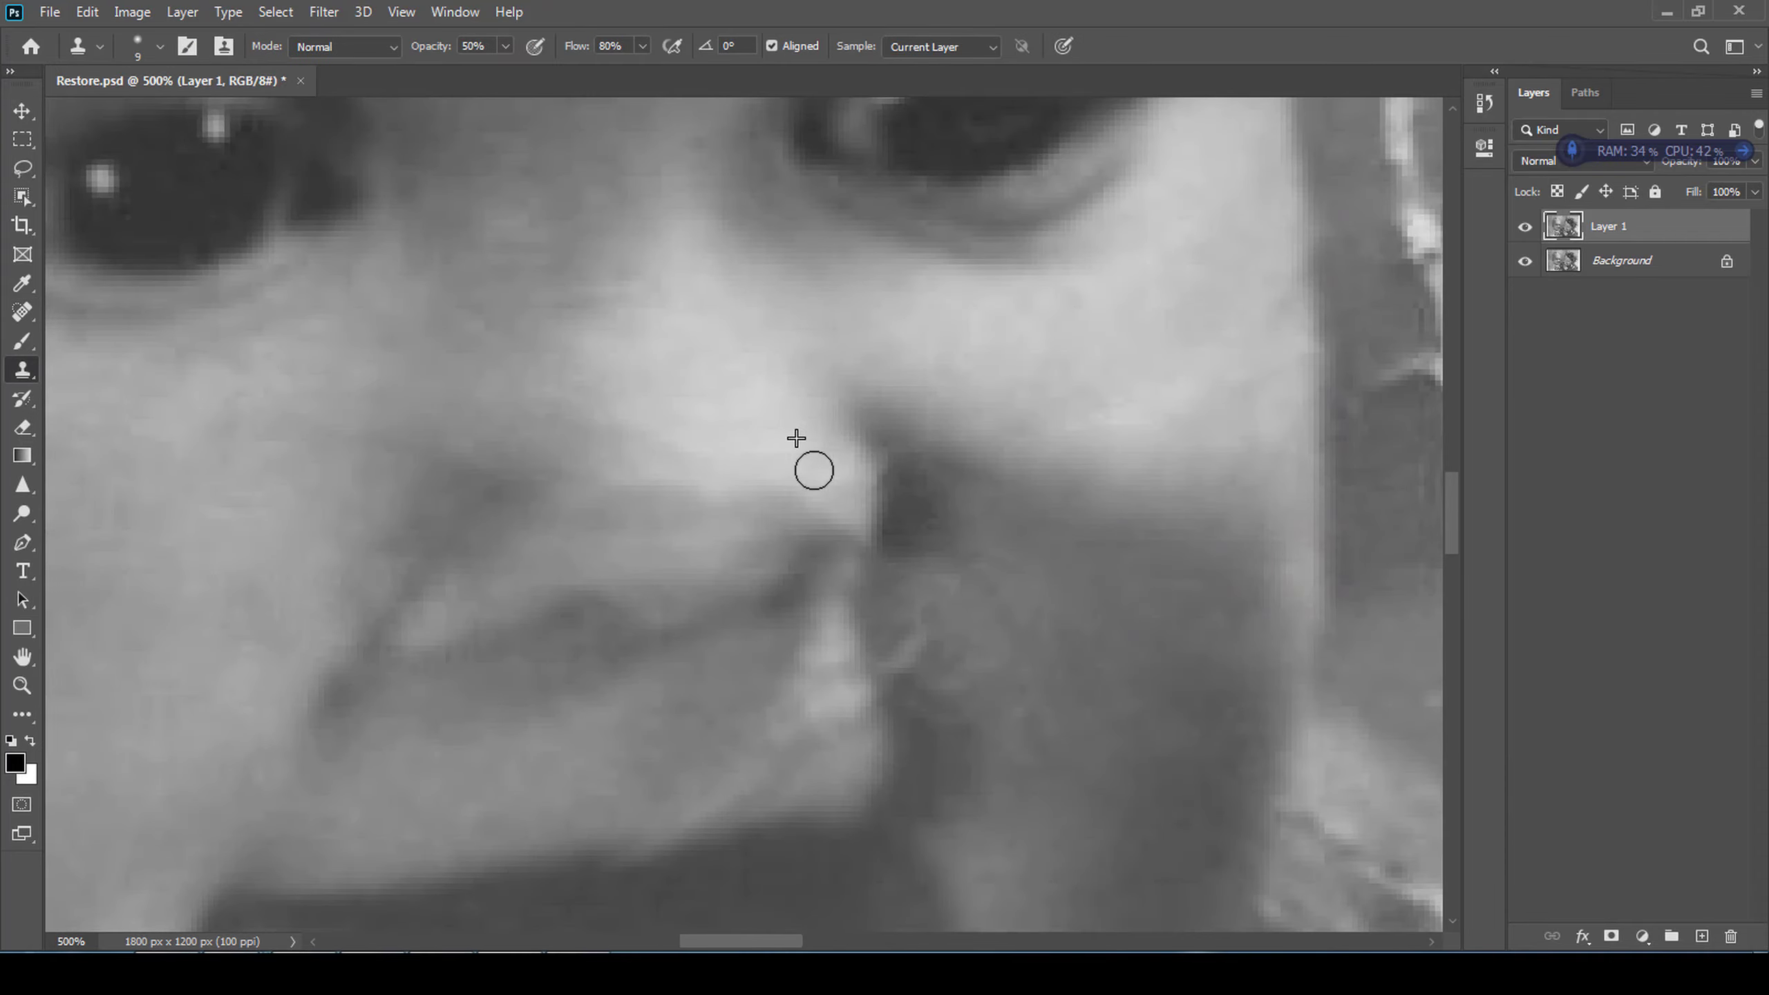
scroll(796, 438, down, 2)
scroll(767, 488, up, 2)
key(j)
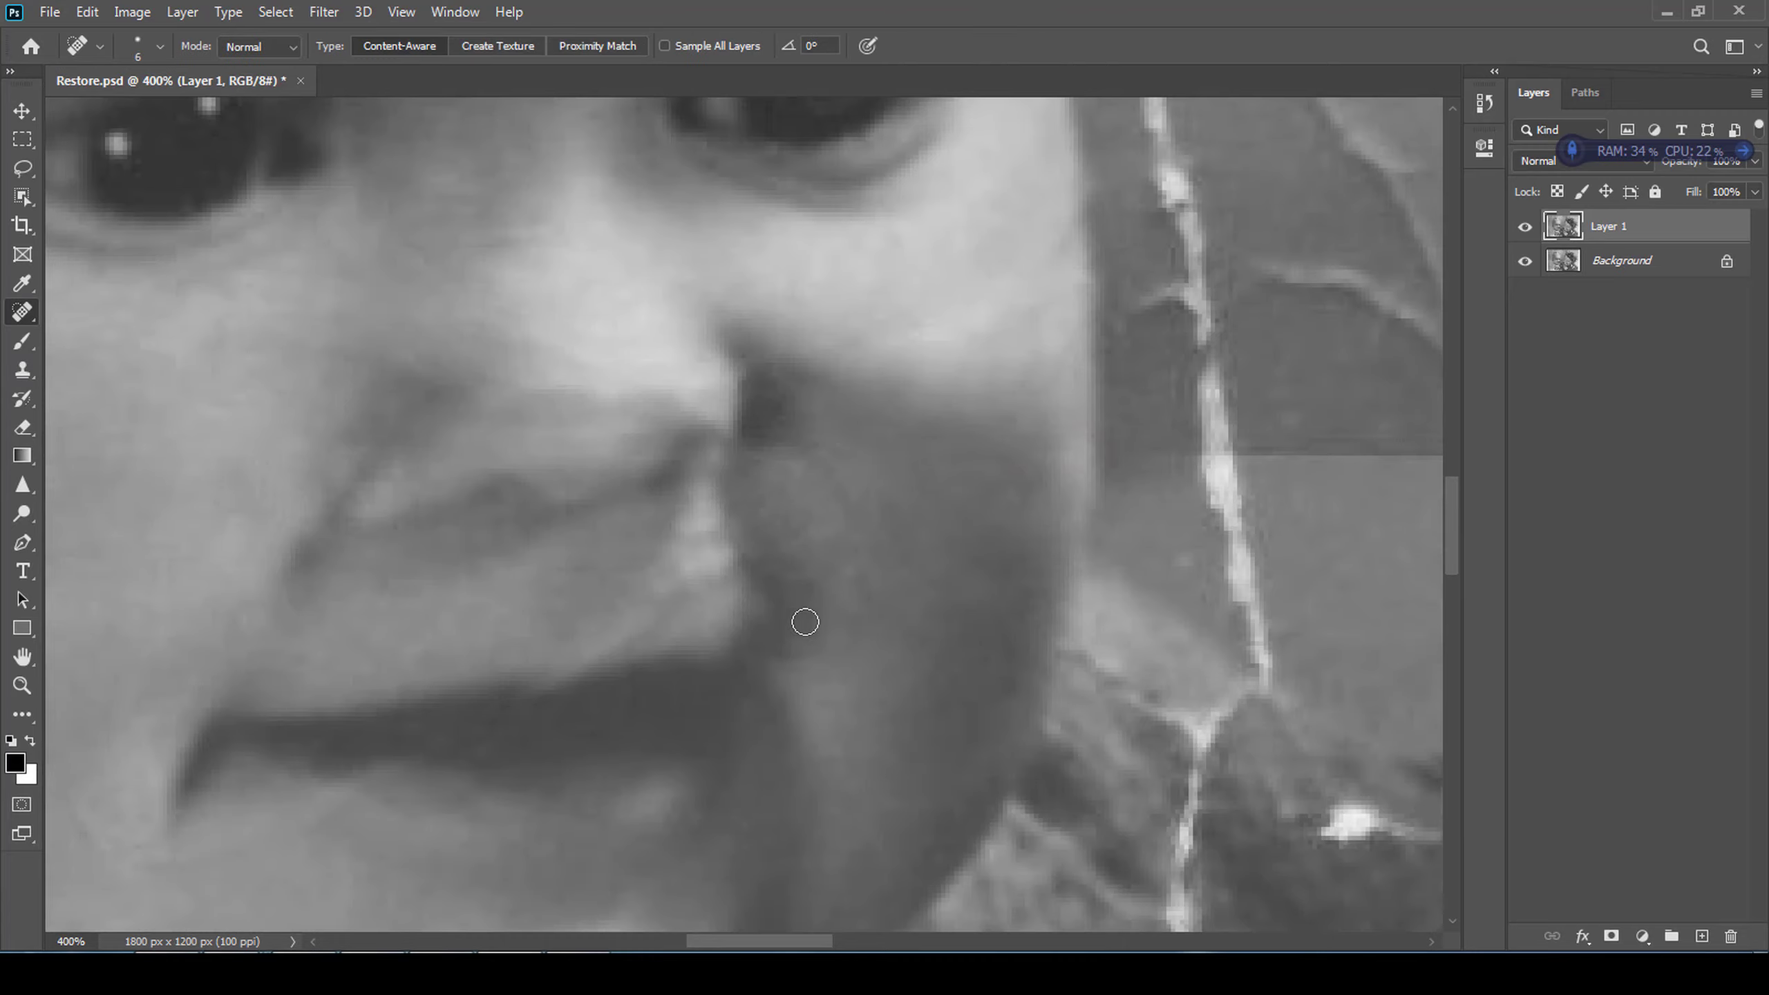
- Heal the blemishes on the baby's forehead with an enlarged Spot Healing Brush
scroll(715, 629, down, 3)
scroll(695, 391, up, 4)
key(bracketright)
key(bracketright)
key(bracketright)
key(bracketright)
key(bracketright)
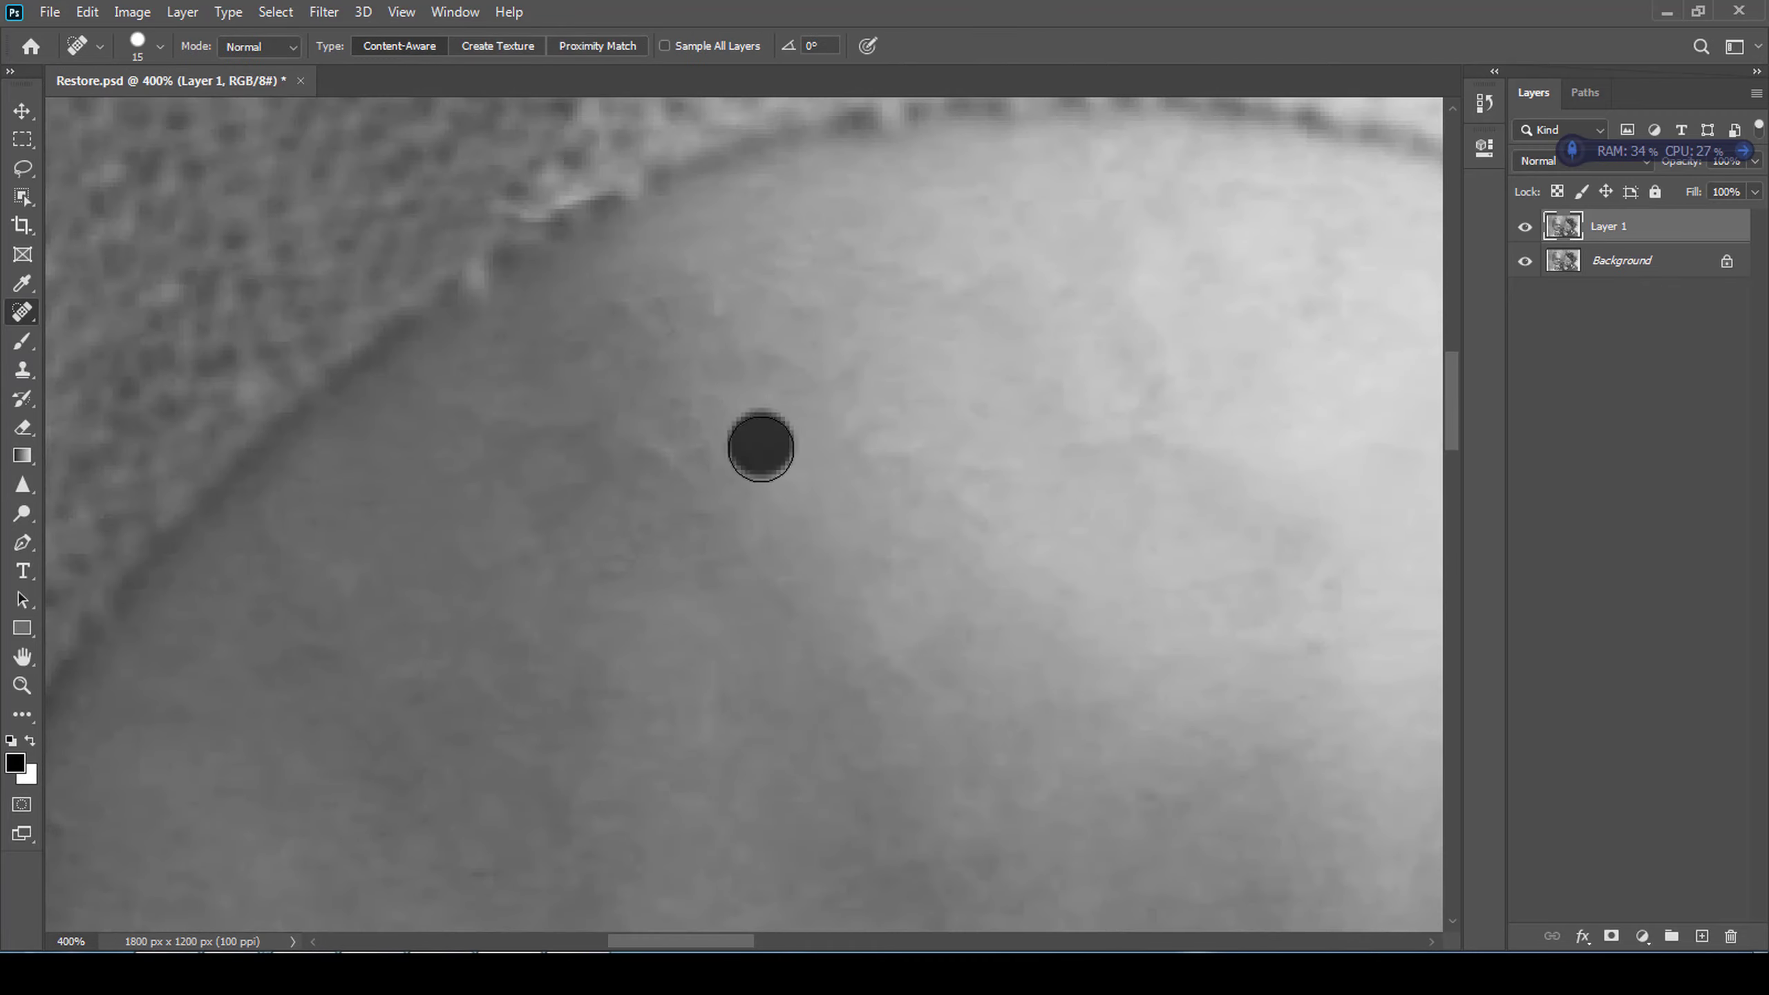
scroll(651, 497, down, 3)
scroll(651, 496, up, 3)
scroll(889, 545, down, 2)
scroll(766, 522, up, 2)
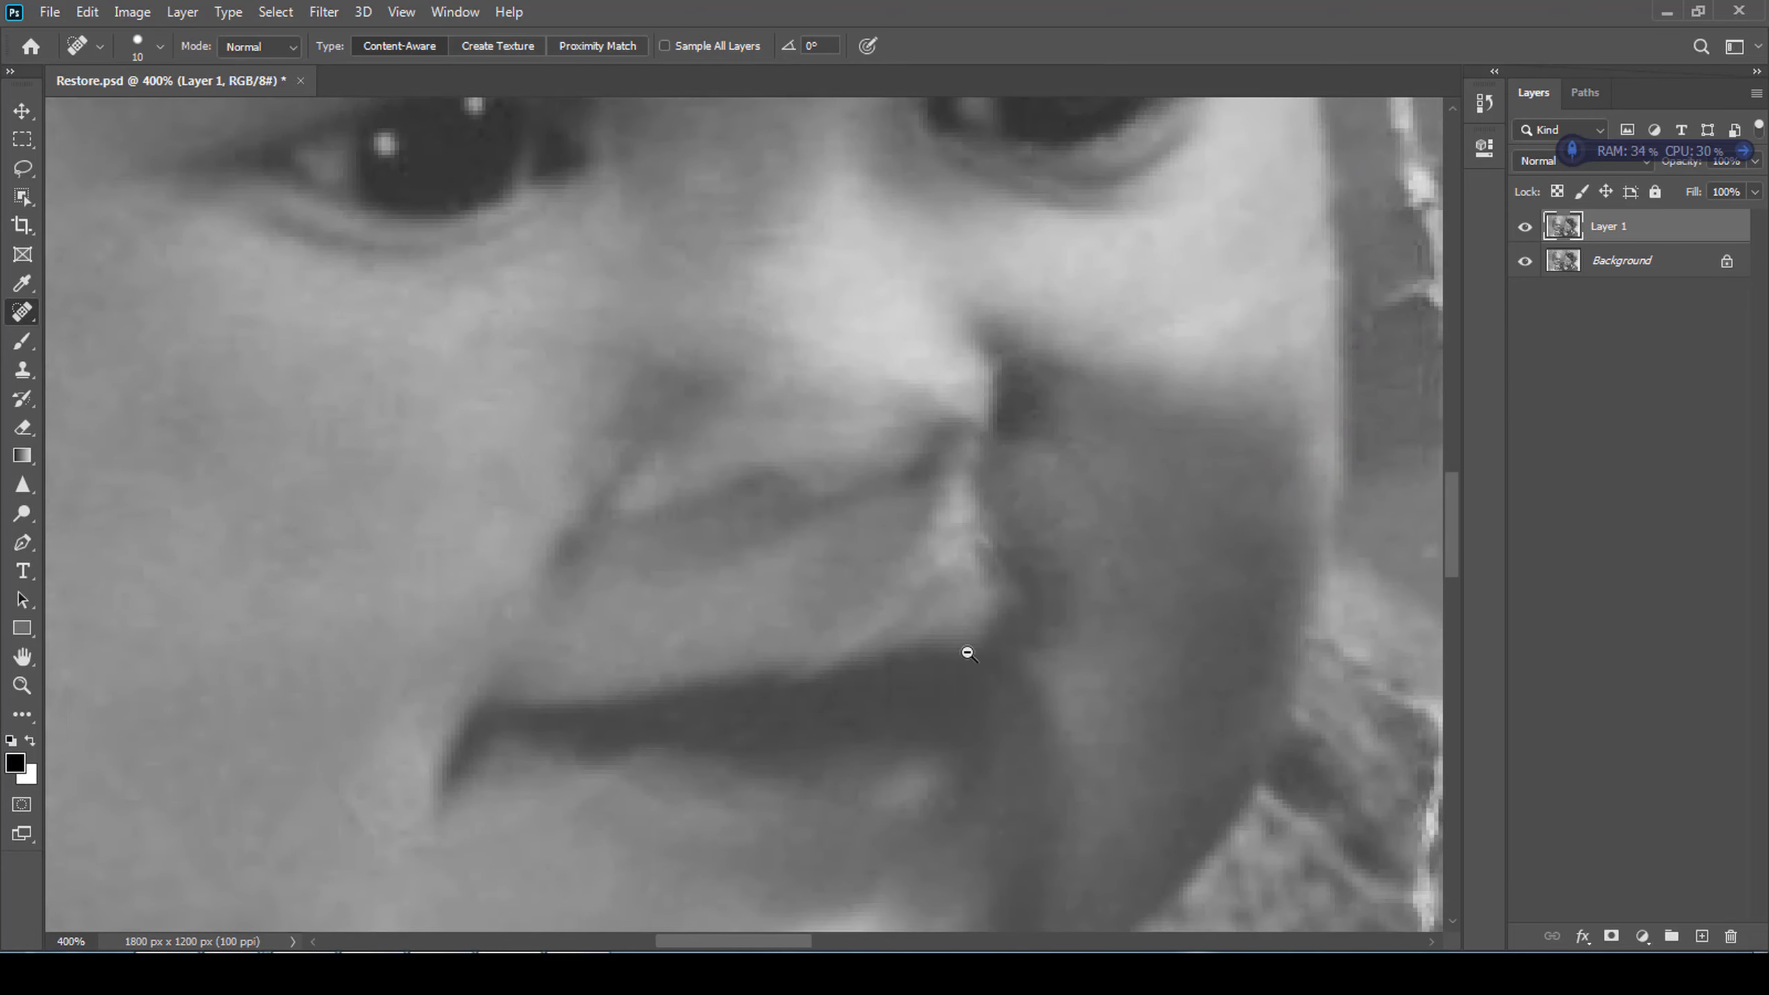
- Heal the cracks in the background between the baby's bonnet and the woman with the Spot Healing Brush
scroll(969, 653, down, 1)
key(s)
scroll(964, 592, down, 3)
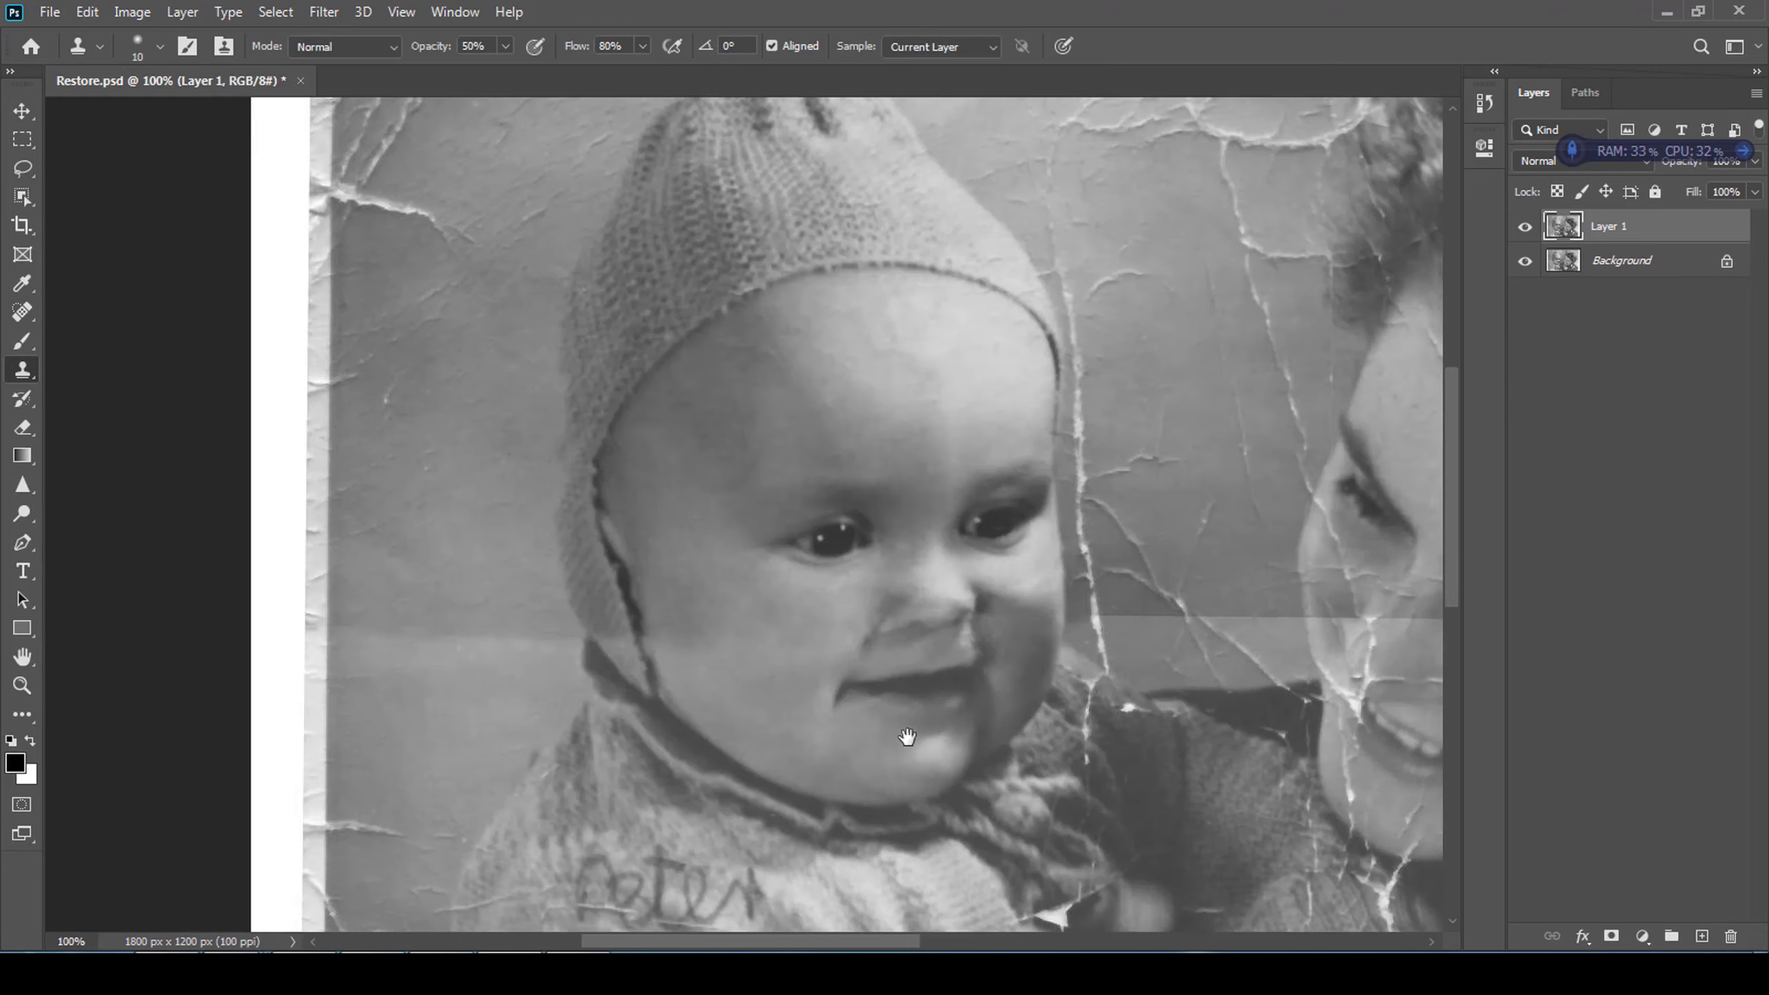
scroll(949, 546, up, 3)
key(j)
drag(851, 554, 797, 660)
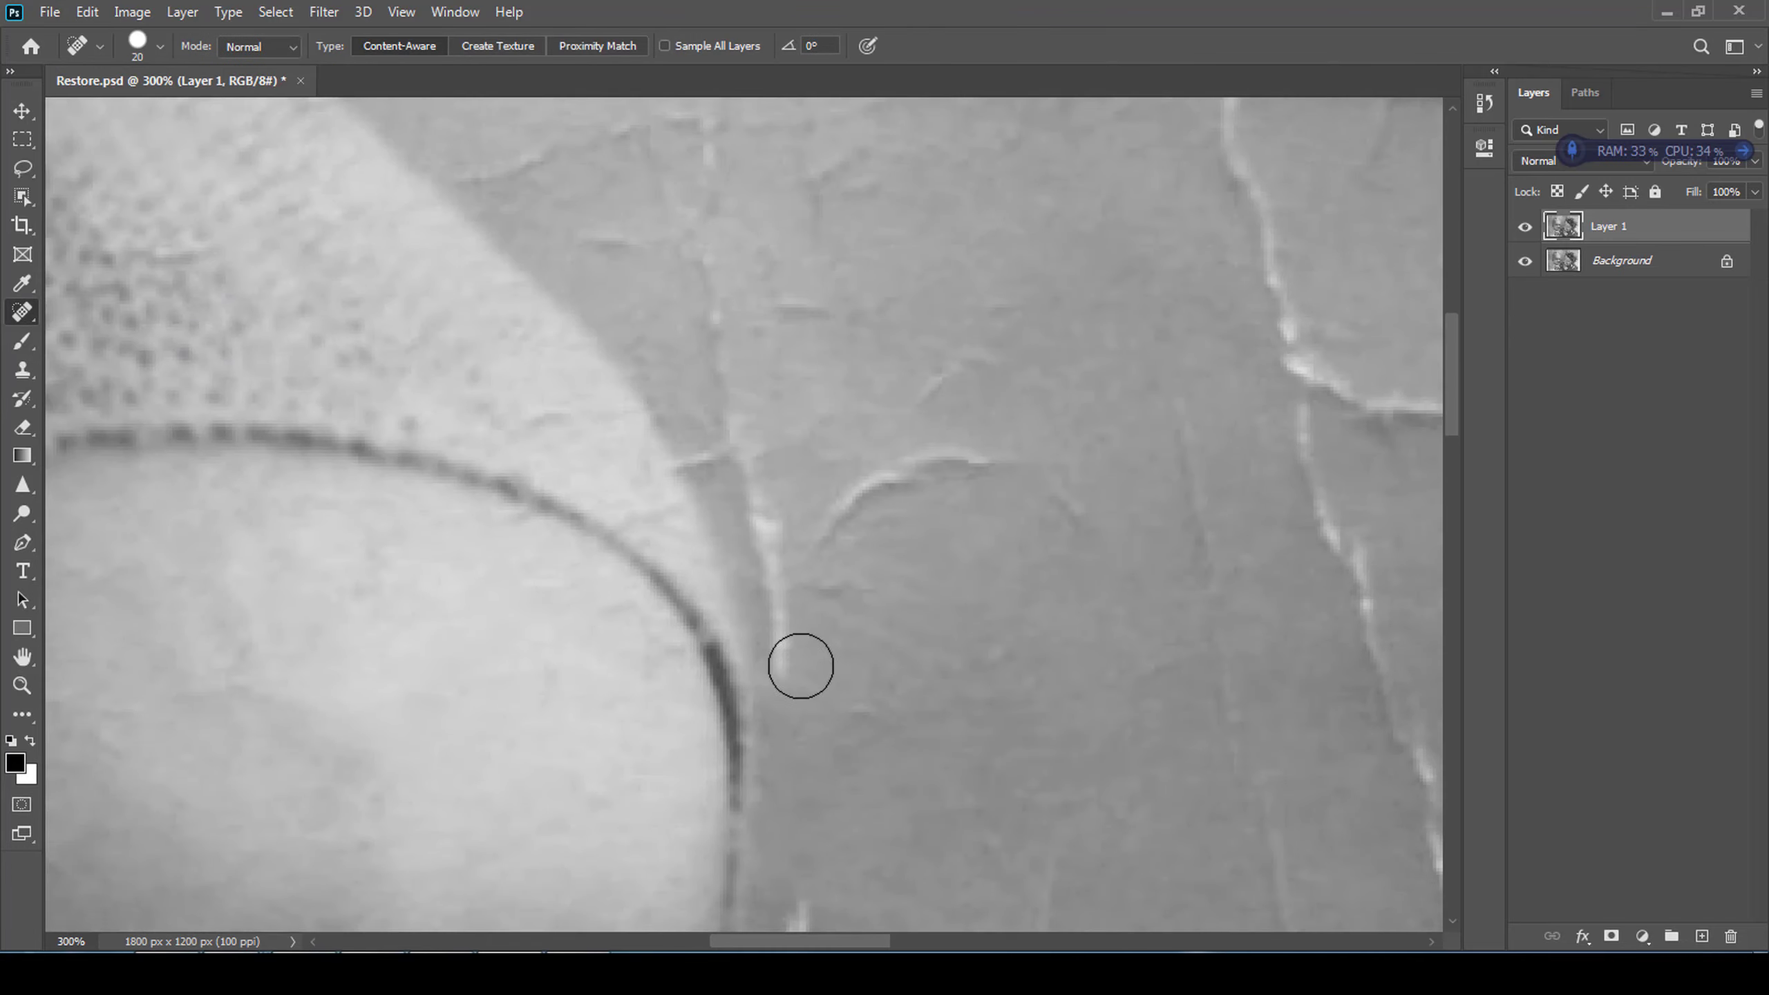
click(1059, 483)
mouse_move(1078, 533)
mouse_down()
mouse_move(755, 615)
mouse_move(800, 542)
mouse_move(900, 478)
mouse_move(1046, 573)
mouse_move(818, 391)
mouse_up()
click(817, 391)
drag(808, 545, 627, 211)
drag(944, 505, 961, 613)
mouse_move(863, 263)
mouse_down()
mouse_move(877, 396)
mouse_move(750, 505)
mouse_up()
mouse_move(641, 280)
mouse_down()
mouse_move(769, 502)
mouse_move(721, 227)
mouse_up()
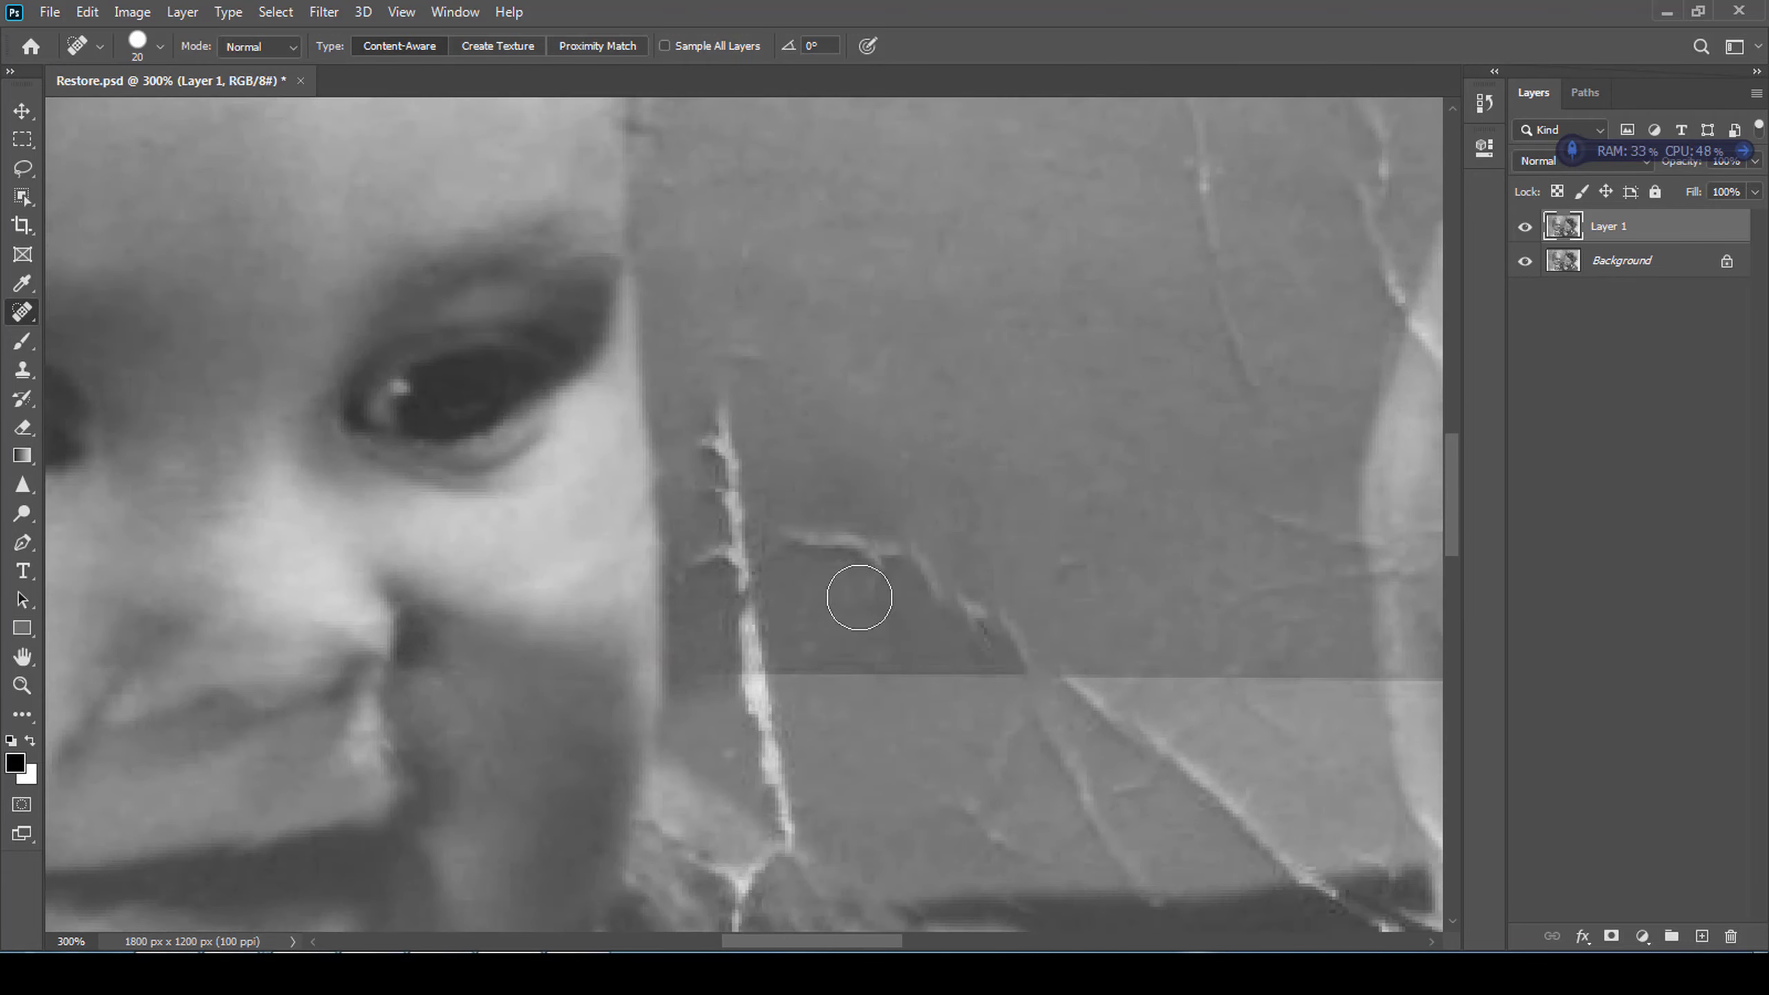
- Heal the branching crack beside the baby's face and the fine creases around the bonnet, reducing the brush size
mouse_move(764, 584)
mouse_down()
mouse_move(336, 494)
mouse_move(995, 237)
mouse_move(991, 352)
mouse_up()
key(bracketleft)
mouse_move(465, 221)
mouse_down()
mouse_move(833, 395)
mouse_move(512, 578)
mouse_up()
mouse_move(547, 431)
mouse_down()
mouse_move(861, 443)
mouse_move(861, 407)
mouse_move(793, 513)
mouse_move(630, 589)
mouse_up()
drag(547, 773, 683, 578)
drag(791, 445, 628, 573)
drag(635, 467, 635, 654)
drag(817, 420, 766, 494)
drag(728, 415, 592, 511)
drag(590, 409, 481, 613)
drag(687, 535, 739, 548)
- Try to heal the thick white crack beside the photo's left border with a larger brush, then undo it
scroll(804, 627, down, 2)
scroll(794, 599, up, 2)
key(bracketright)
key(bracketright)
drag(519, 587, 828, 703)
key(ctrl+z)
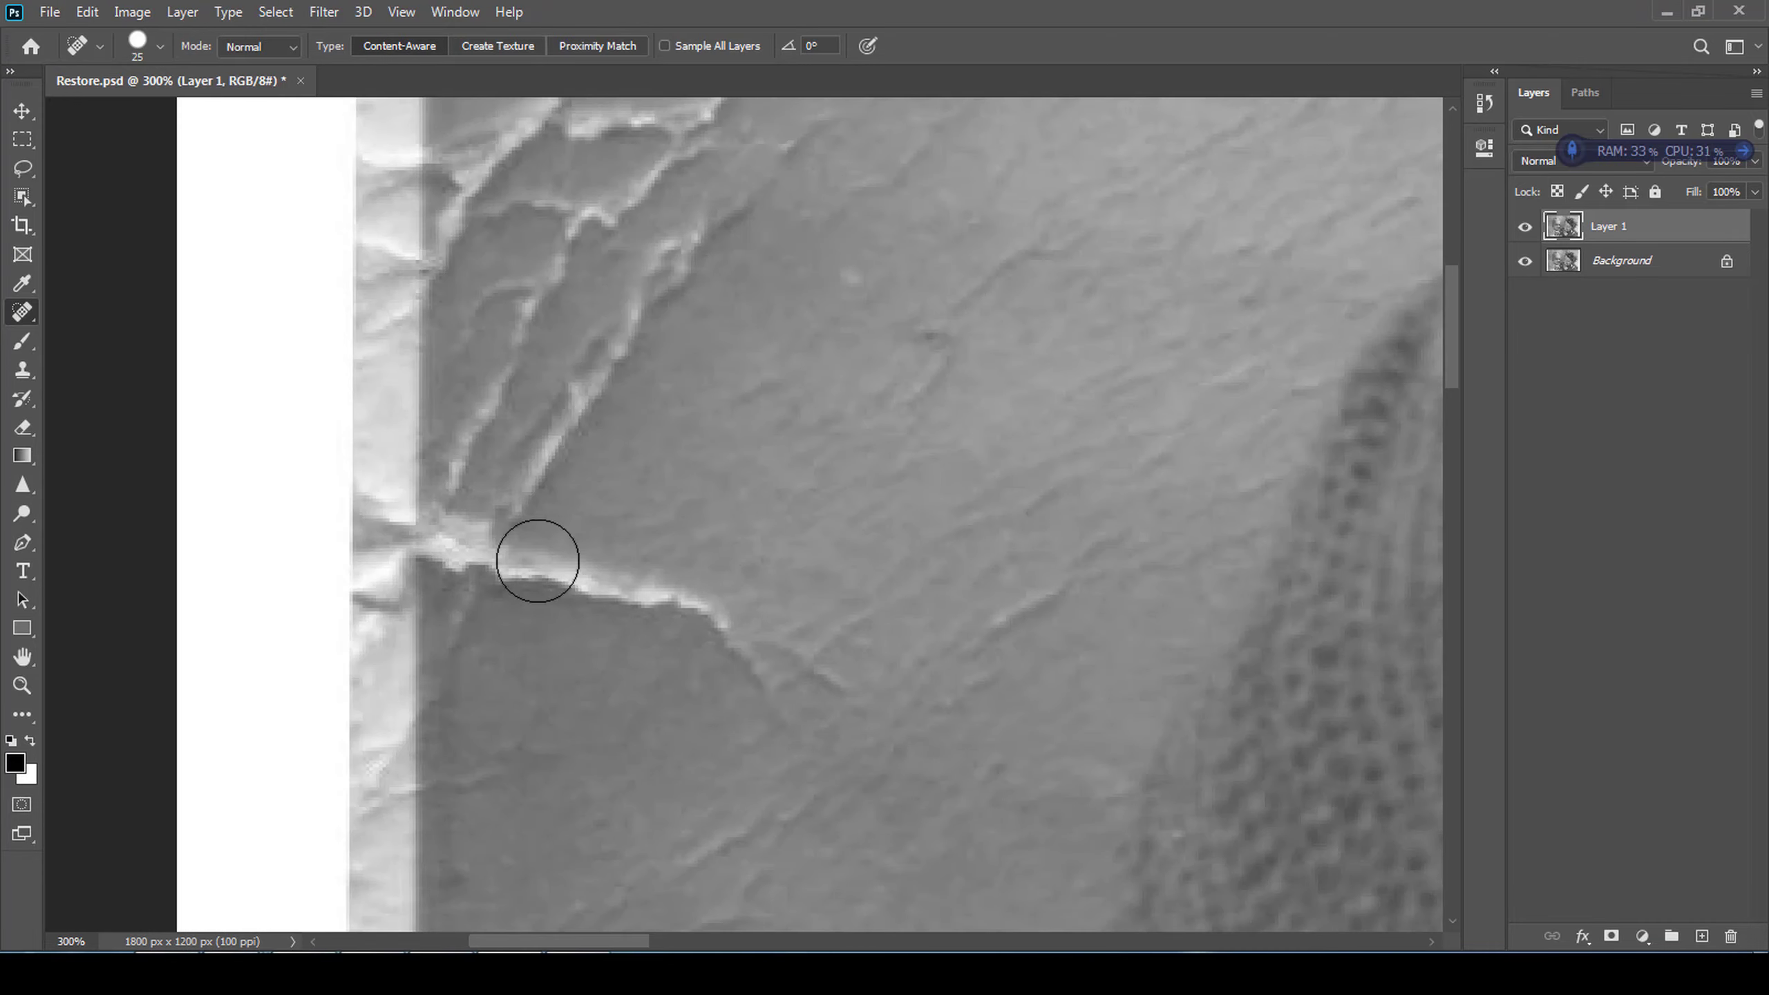
- Heal the fine crease and small spot in the photo's upper-left background with a smaller brush
drag(827, 104, 844, 526)
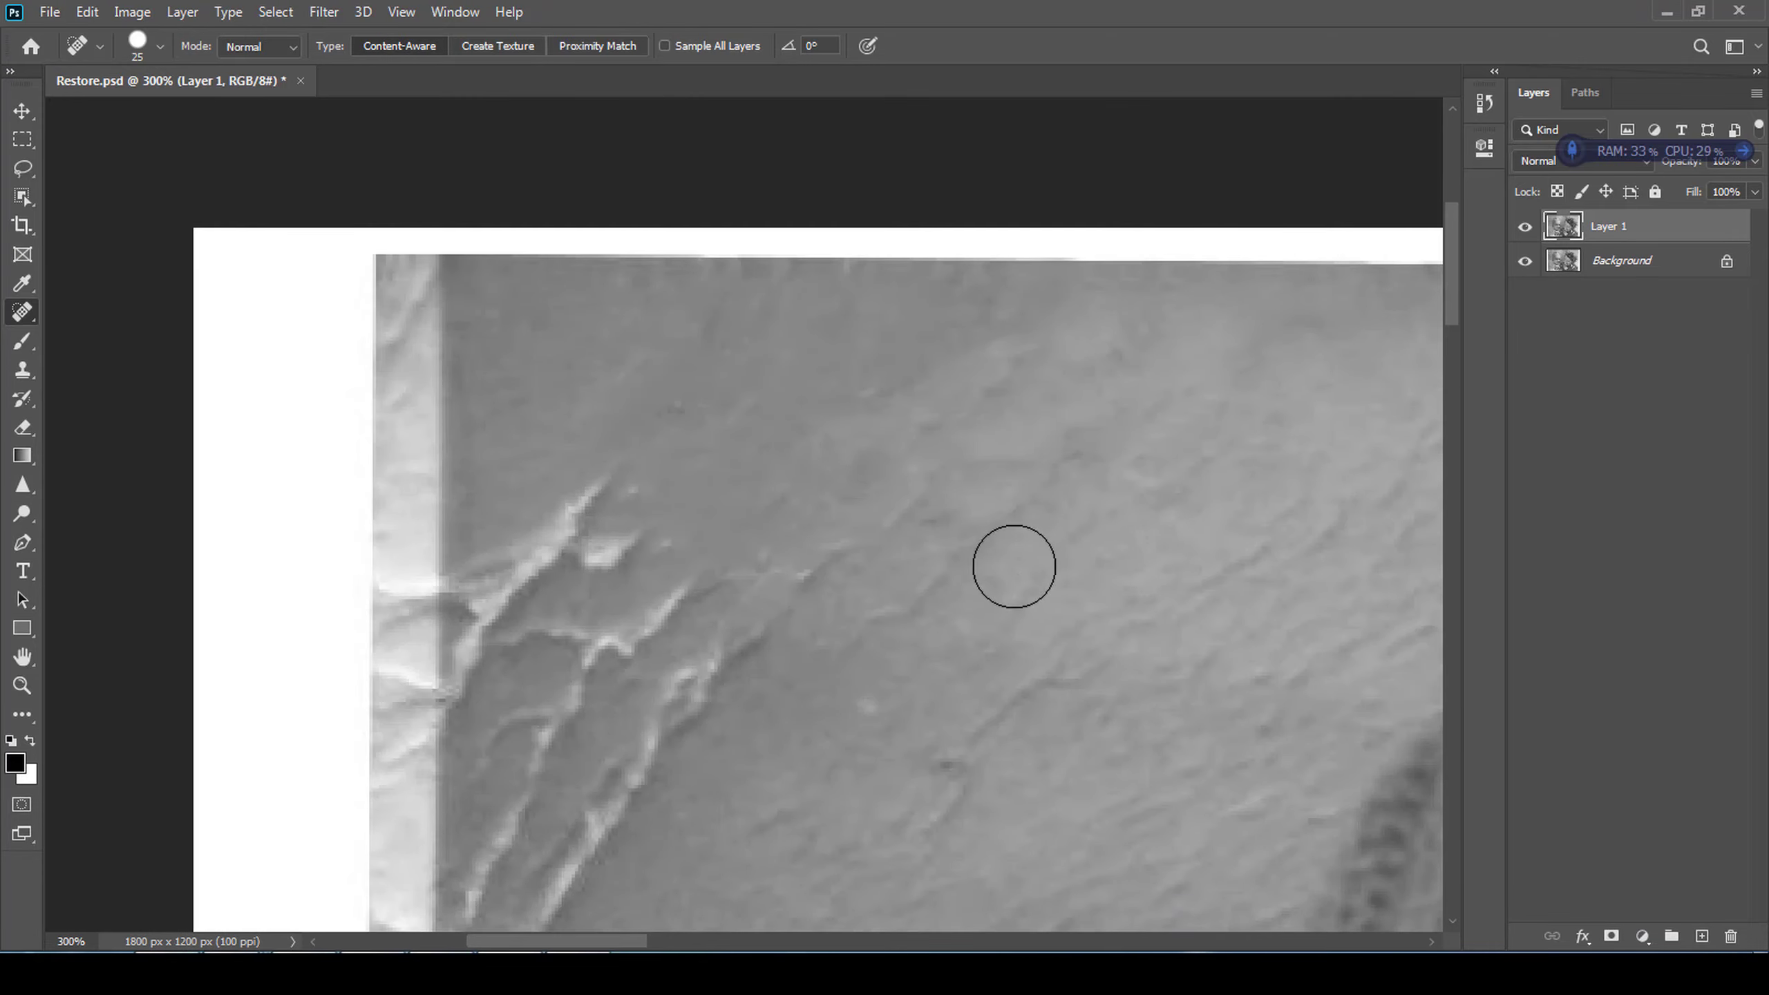
key(bracketleft)
drag(948, 744, 1042, 657)
scroll(782, 687, left, 3)
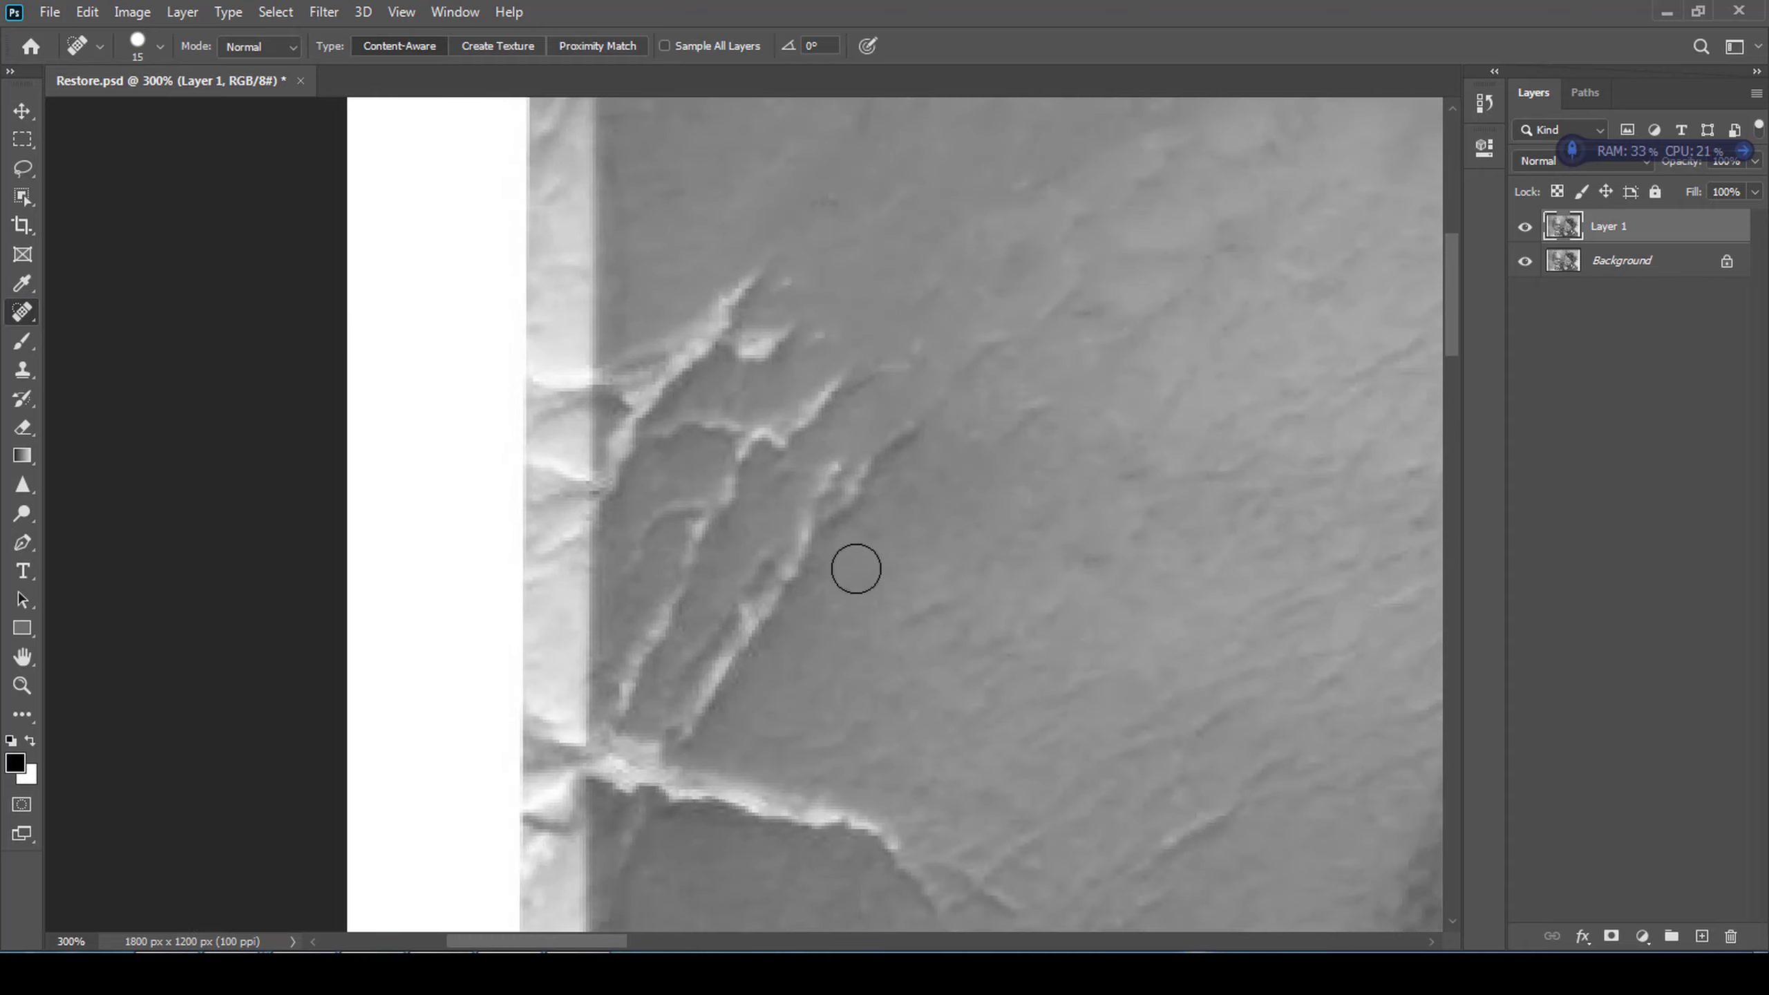
- Clone clean border texture down the photo's left edge strip with the Clone Stamp at 100% opacity
scroll(901, 526, down, 3)
scroll(485, 434, up, 4)
key(s)
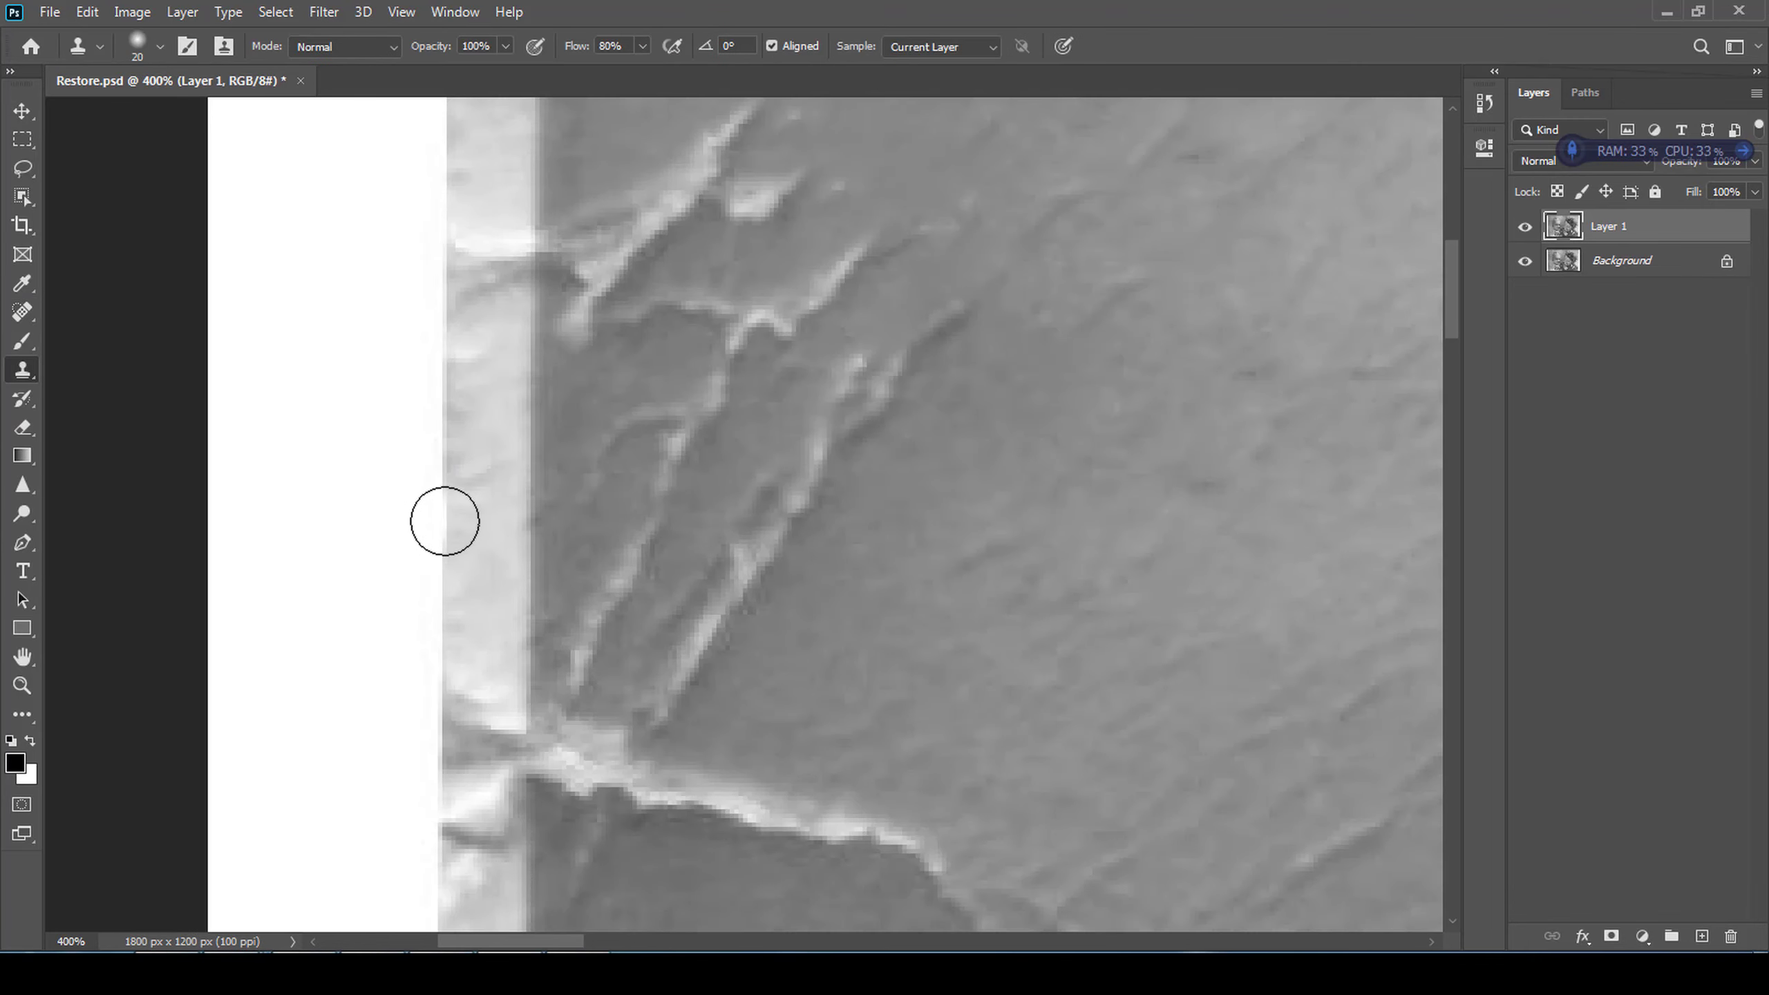
scroll(480, 632, up, 3)
alt+click(566, 355)
mouse_move(557, 600)
mouse_down()
mouse_move(660, 588)
mouse_move(647, 680)
mouse_move(774, 529)
mouse_move(623, 810)
mouse_up()
- Clone background texture over the group of white cracks and the thick crack beside the photo's left border
scroll(762, 395, down, 3)
scroll(624, 272, down, 1)
scroll(731, 553, down, 3)
scroll(712, 314, up, 1)
drag(707, 469, 1072, 241)
alt+click(711, 336)
mouse_move(708, 519)
mouse_down()
mouse_move(809, 640)
mouse_move(1072, 590)
mouse_up()
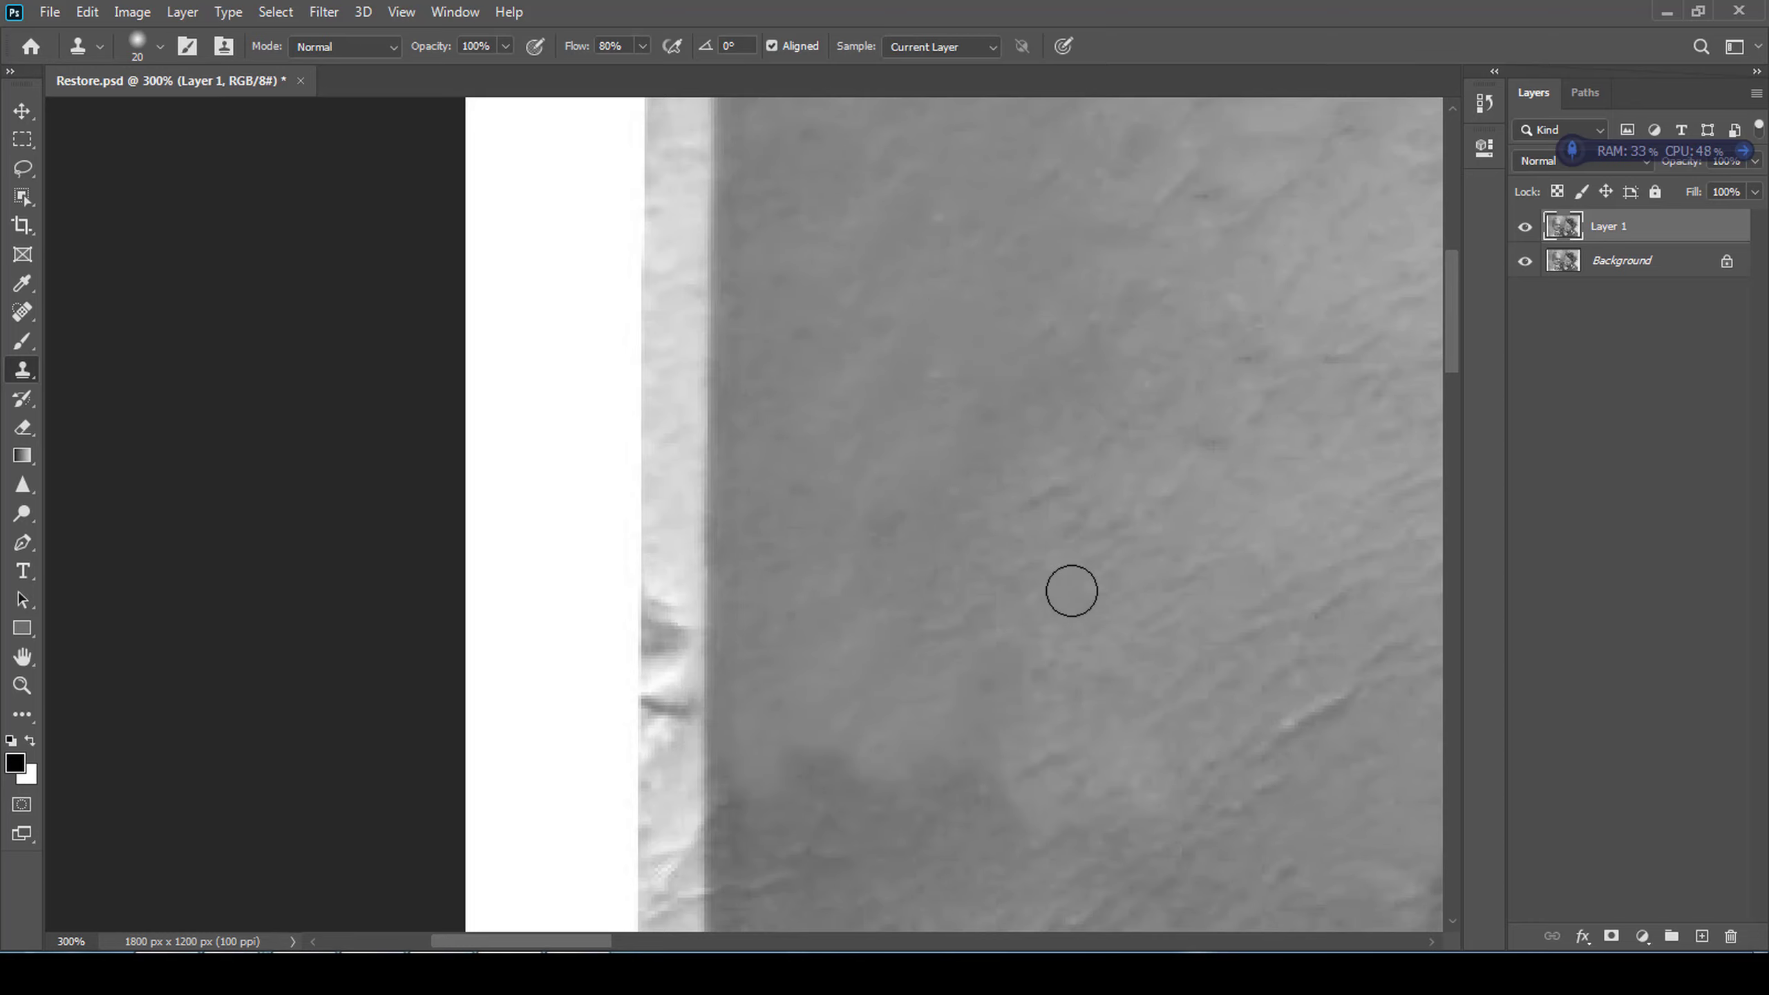
- Blend the dark tonal edge in the retouched background and clone over the creases on the pale border strip
key(j)
scroll(798, 636, up, 3)
scroll(759, 596, down, 6)
key(shift+j)
key(shift+j)
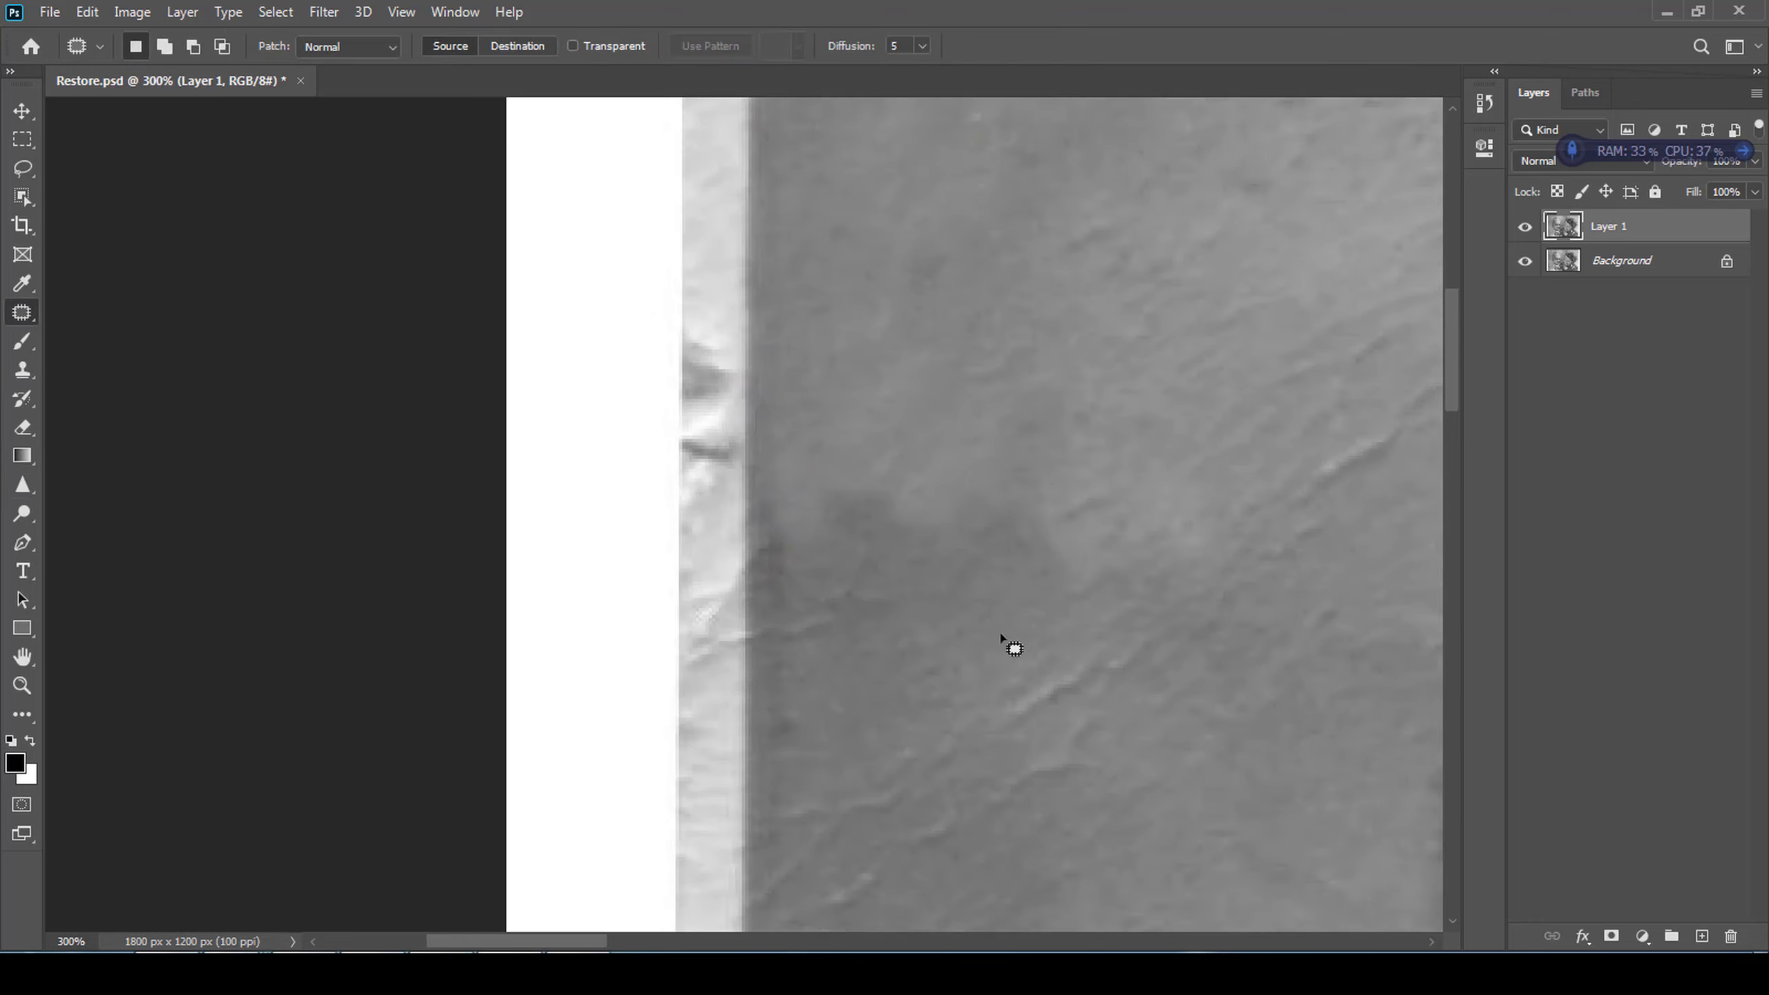
scroll(1035, 400, up, 4)
key(s)
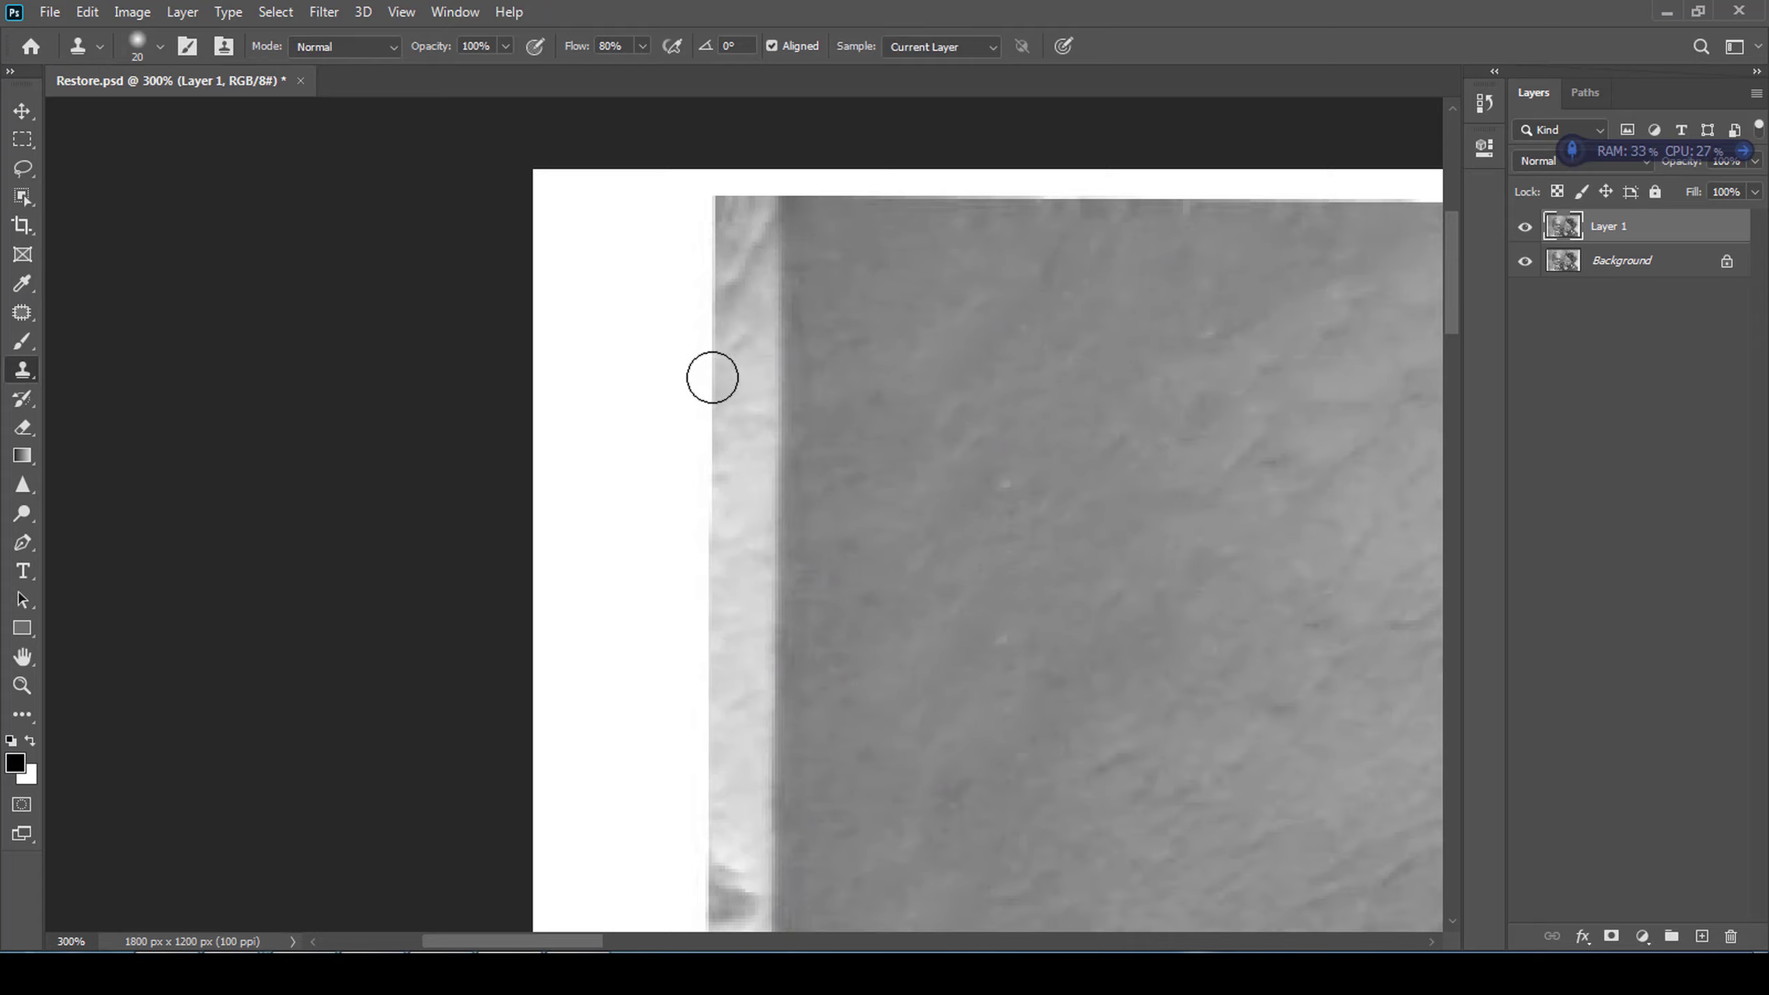
scroll(710, 279, down, 5)
drag(703, 458, 731, 589)
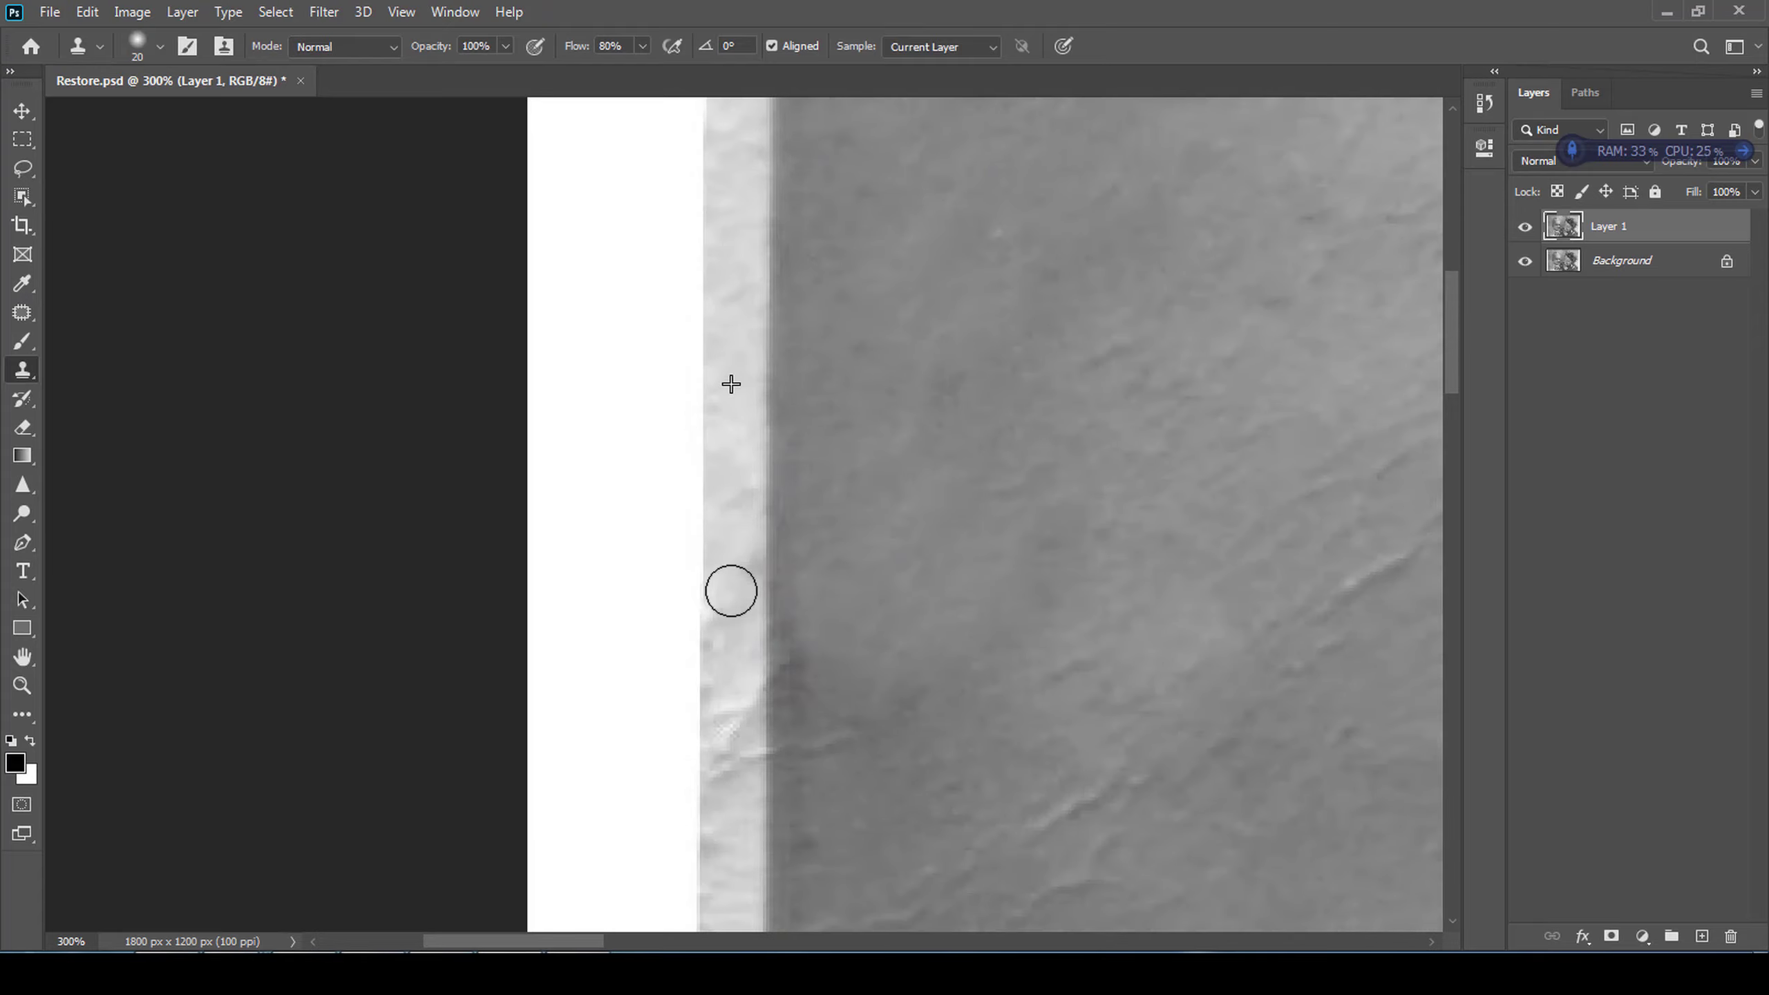
- Clone clean border texture over the creases farther down the photo's left border strip
scroll(755, 439, left, 1)
scroll(719, 558, down, 3)
scroll(702, 536, up, 4)
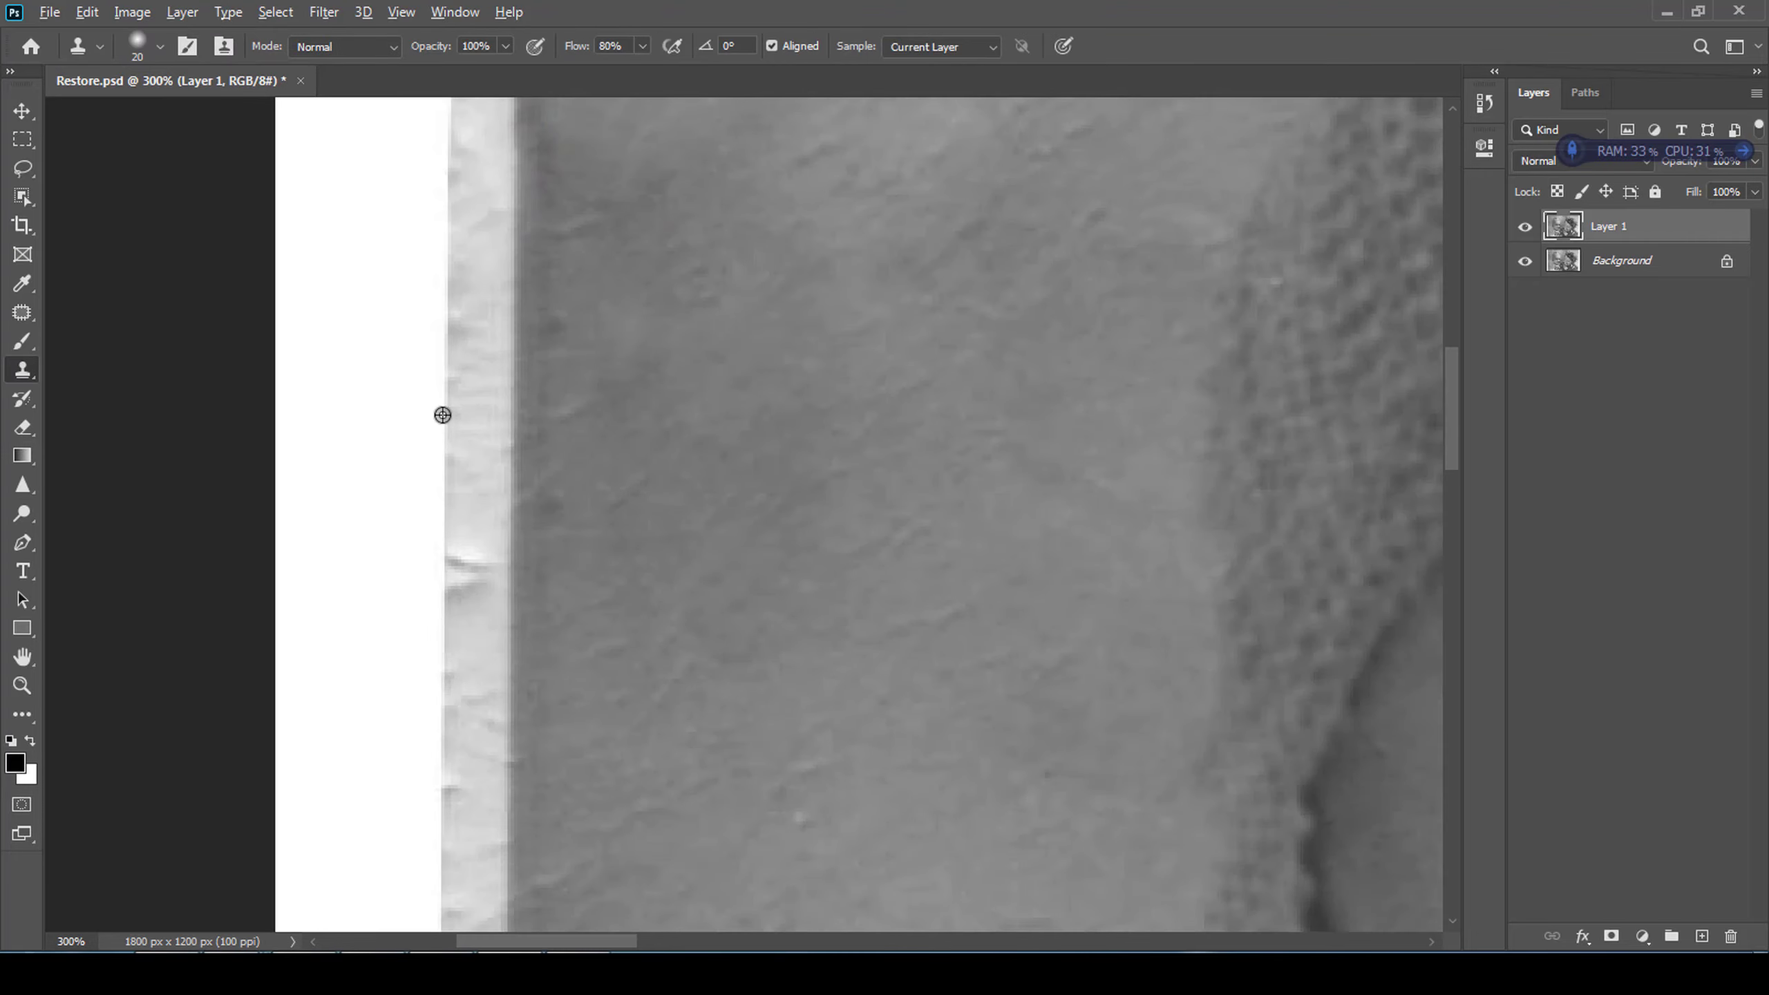
alt+click(442, 415)
drag(446, 557, 478, 601)
scroll(498, 546, down, 5)
scroll(498, 545, left, 1)
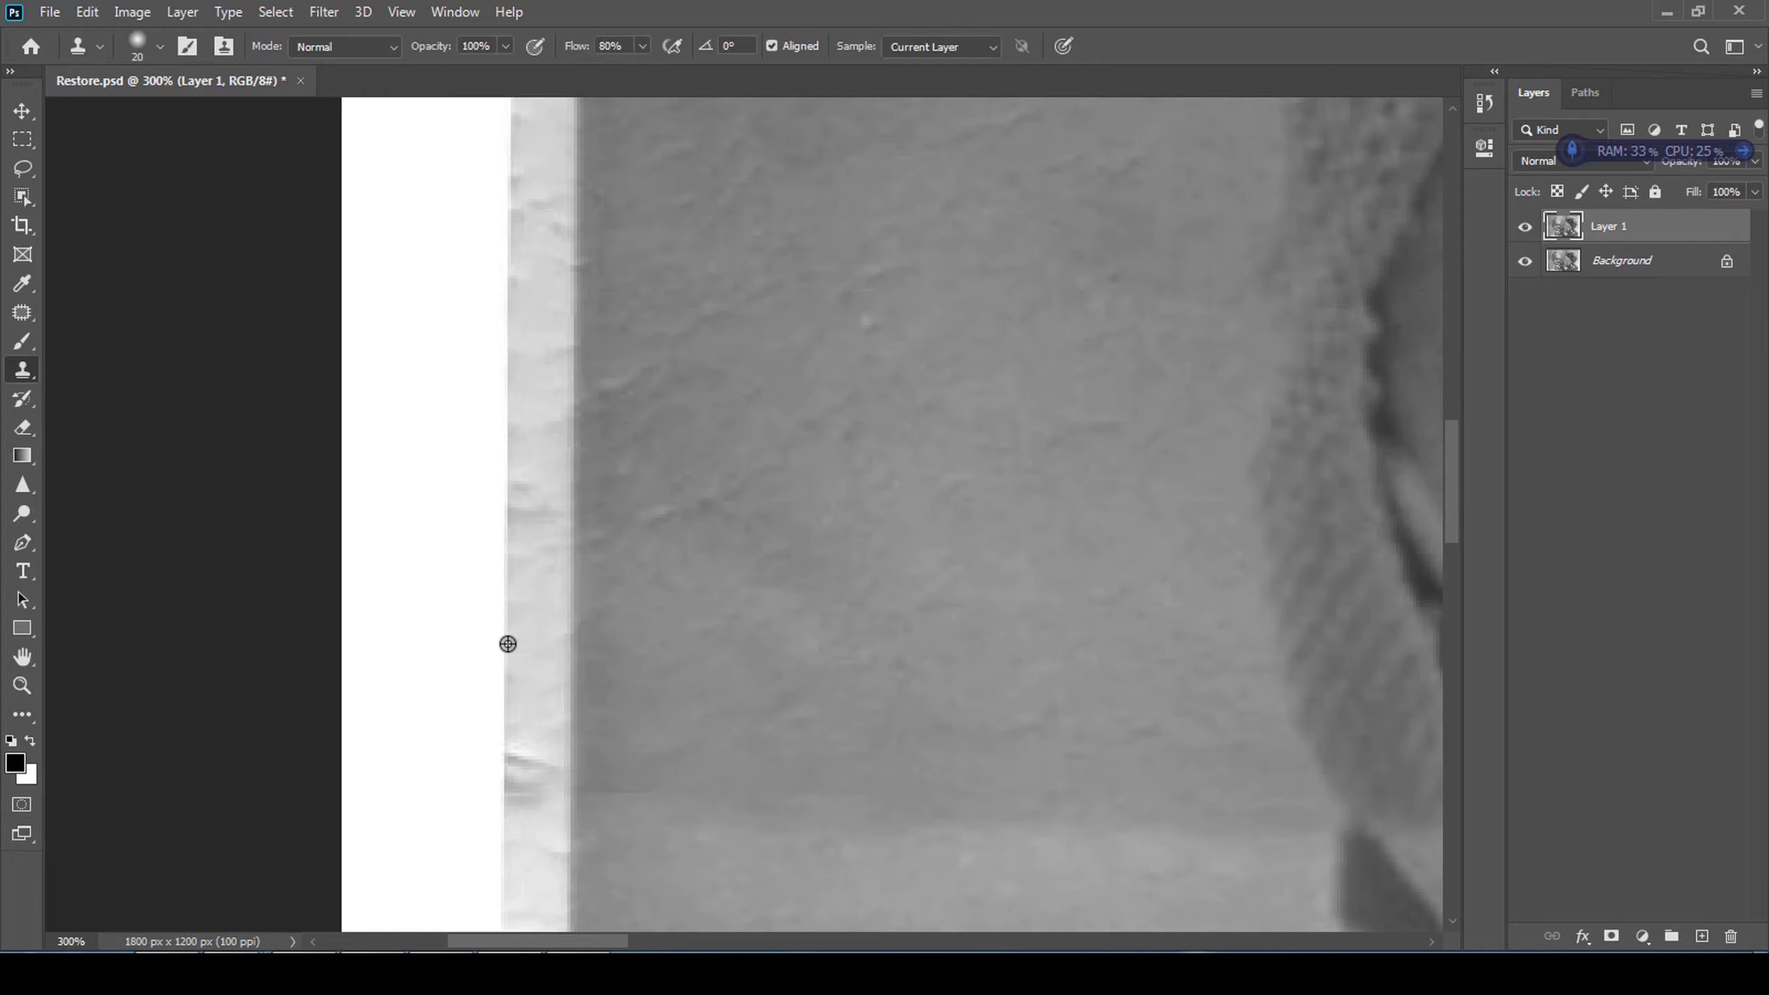
click(533, 758)
- Clone knitted texture over the white tear on the baby's sleeve below the handwriting
scroll(663, 494, down, 3)
scroll(790, 542, down, 3)
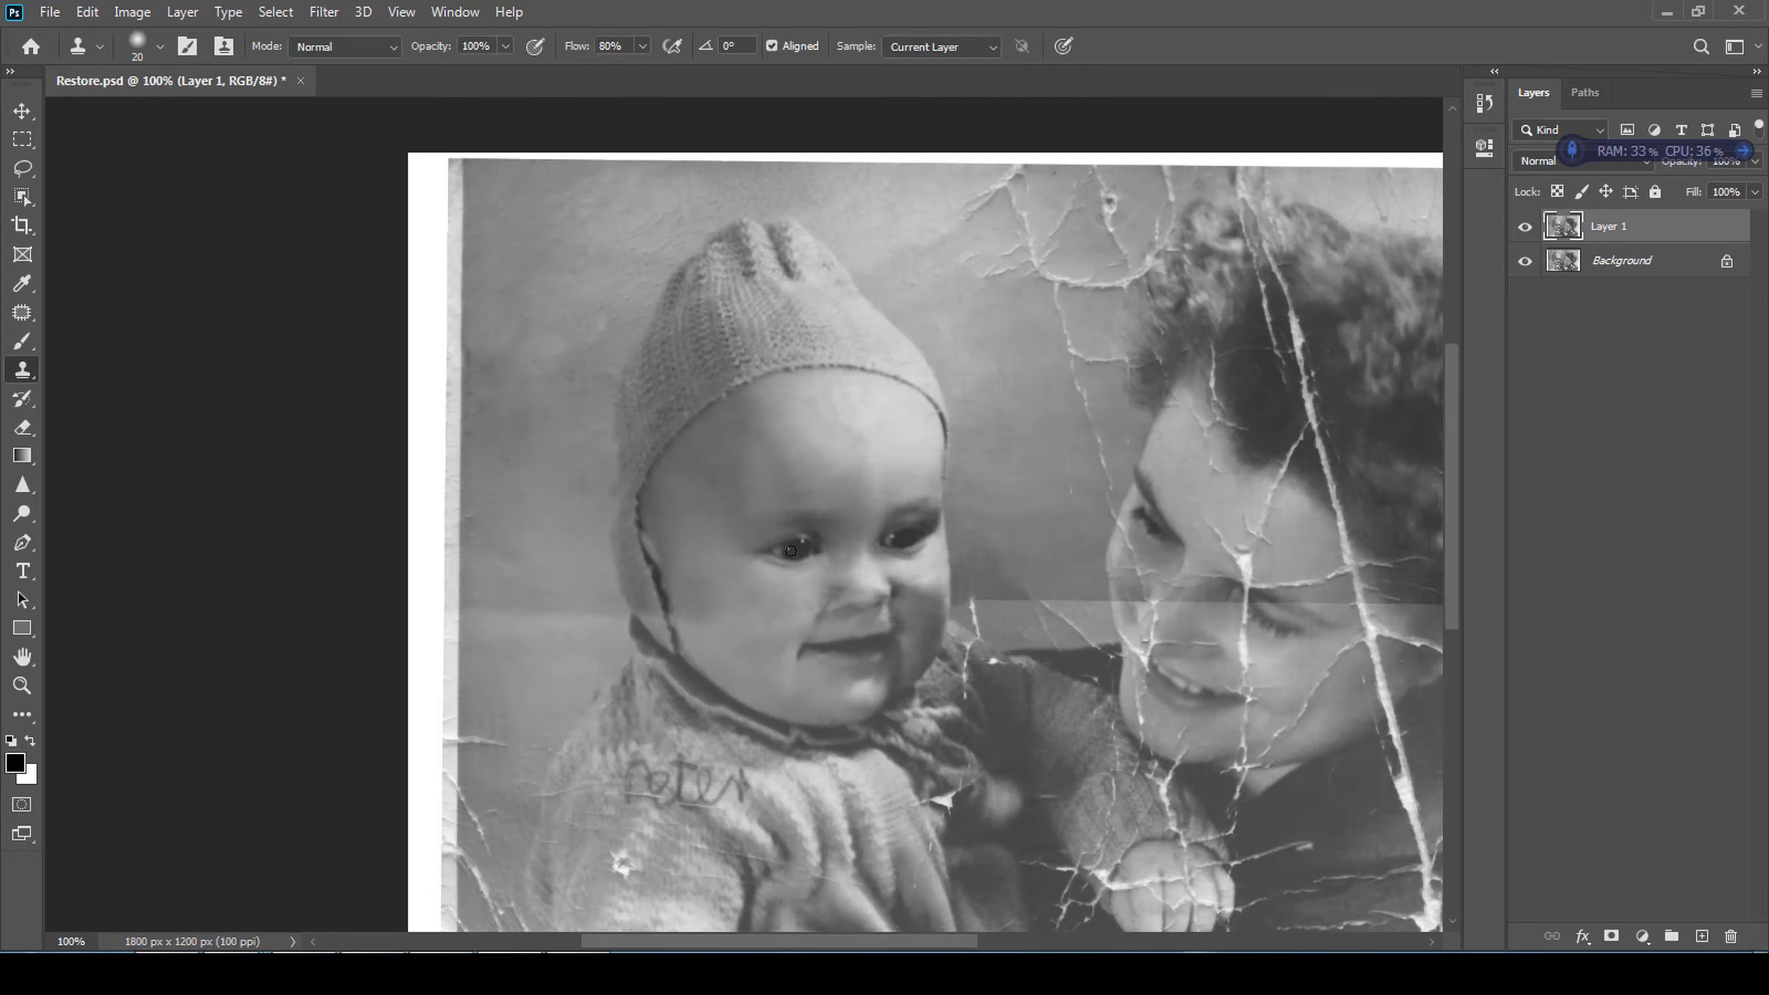
scroll(805, 730, up, 2)
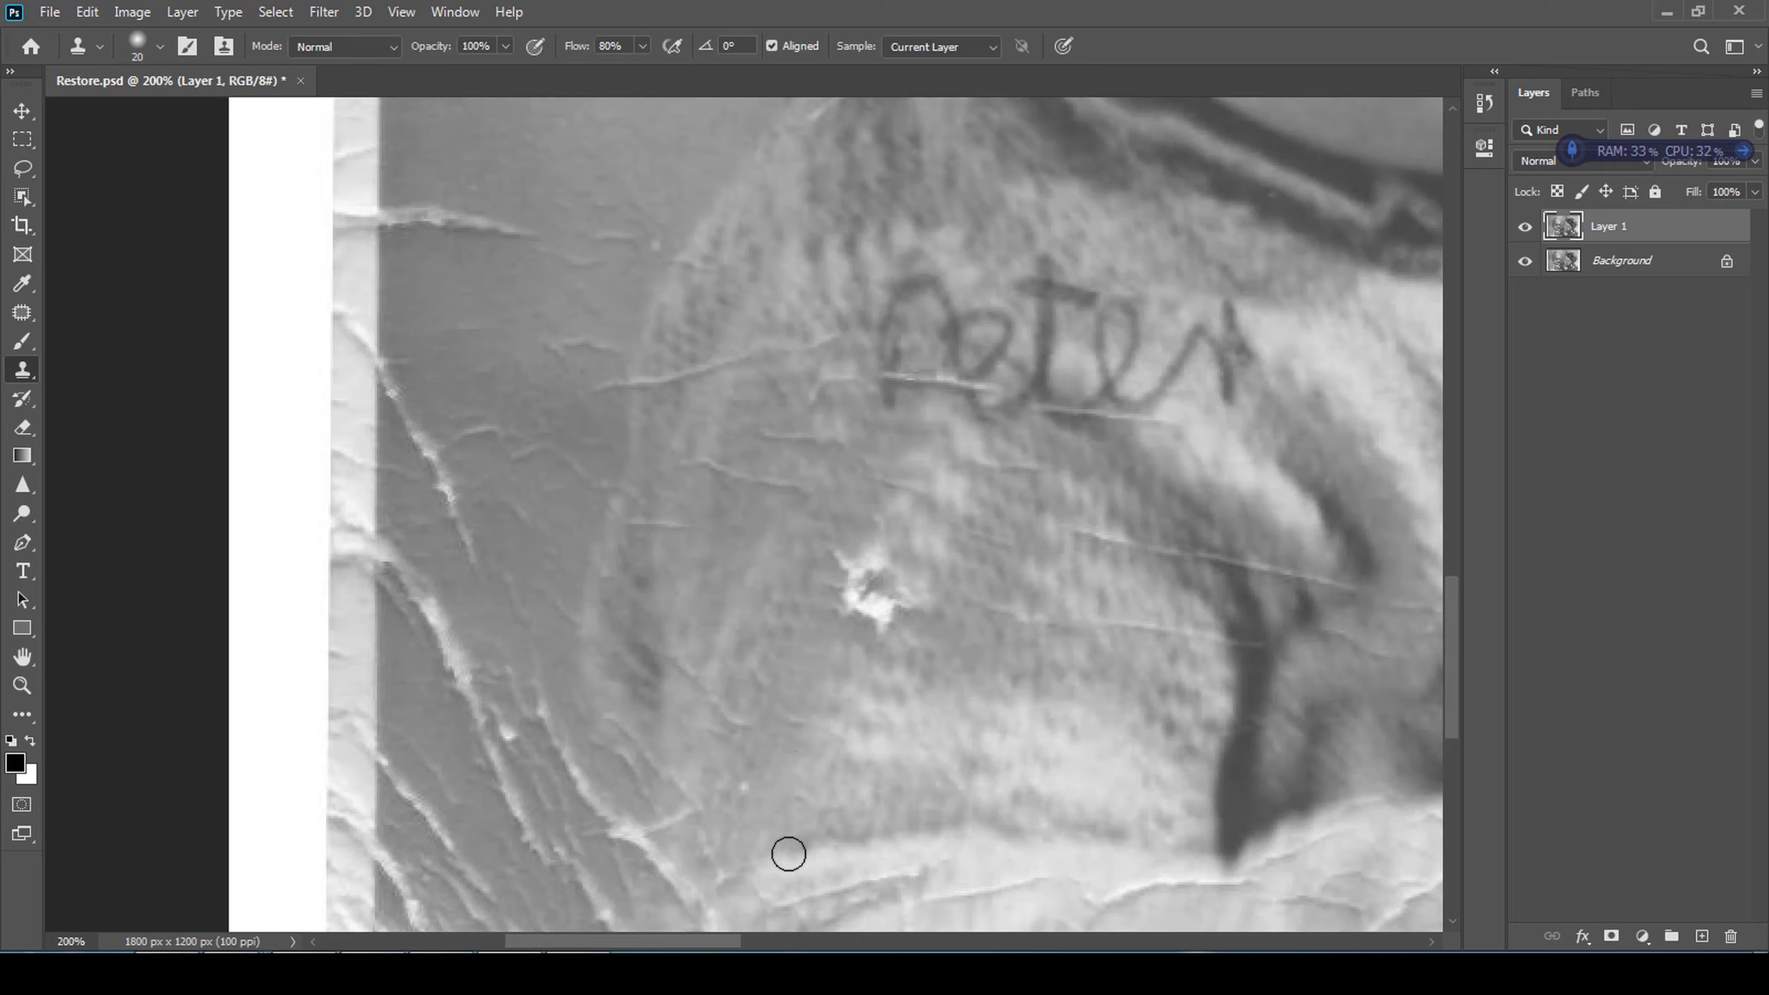
alt+click(799, 709)
drag(857, 572, 885, 616)
- Clone away the border creases and the horizontal white crack in the background beside the baby's shoulder
scroll(749, 608, up, 2)
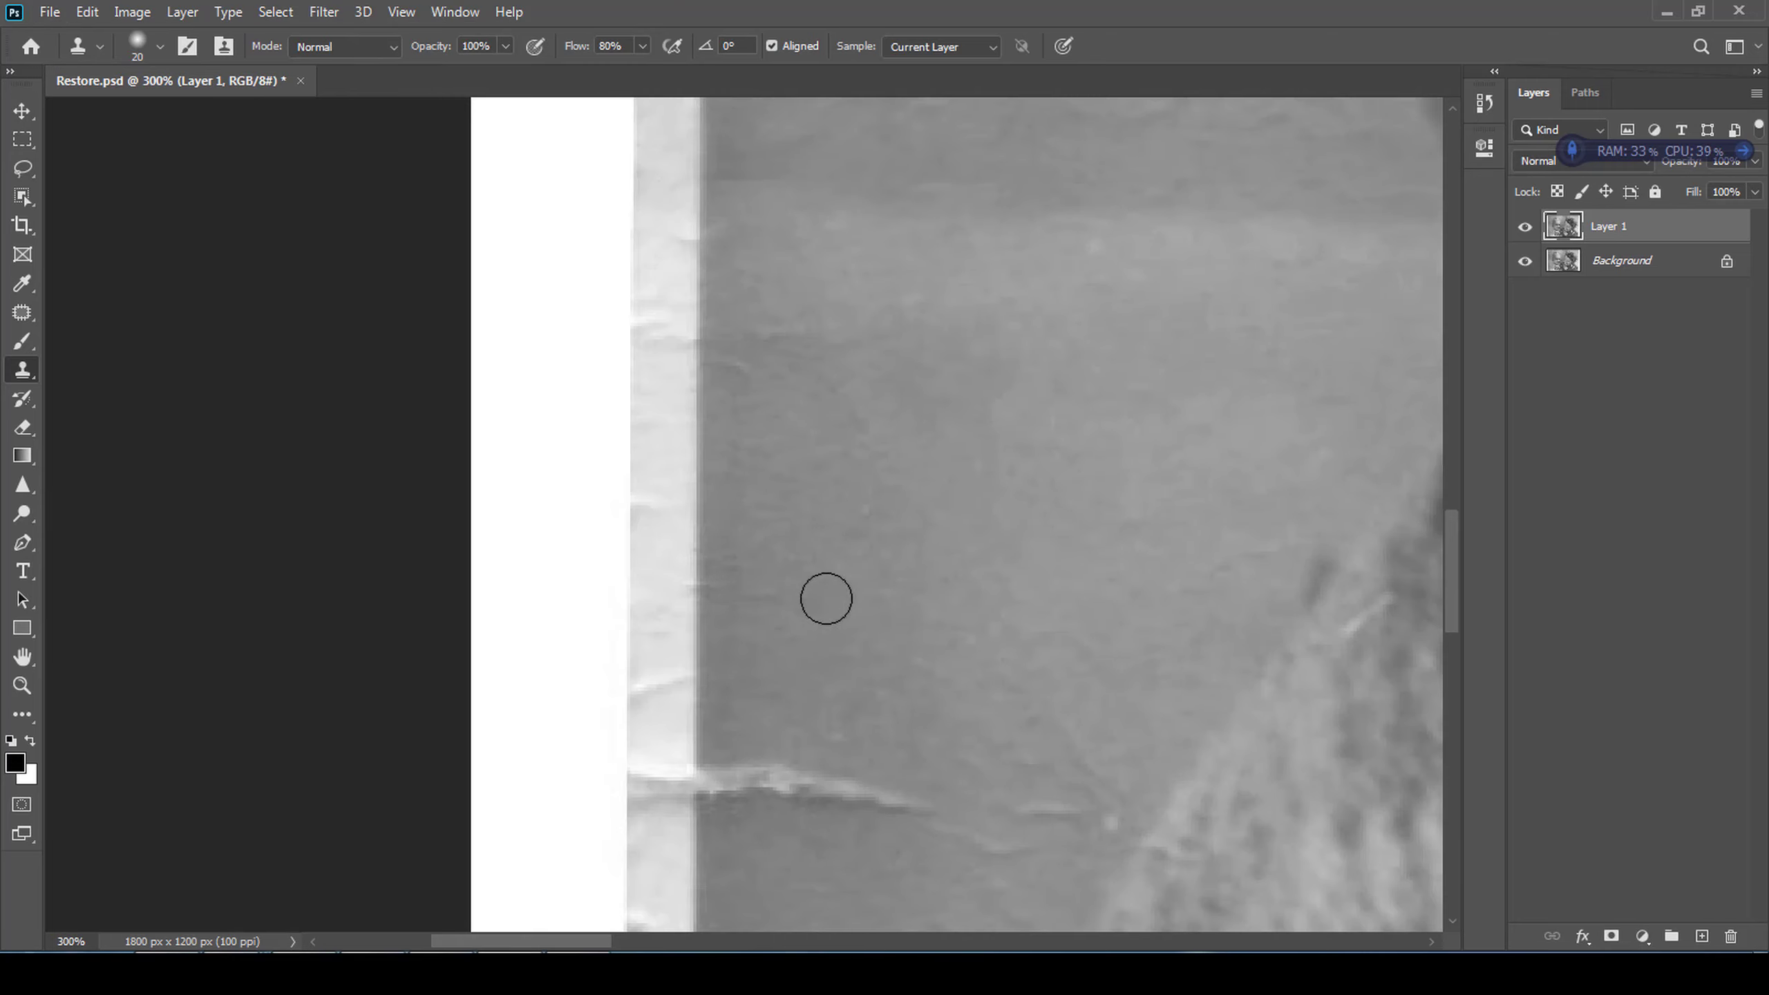
scroll(630, 579, up, 2)
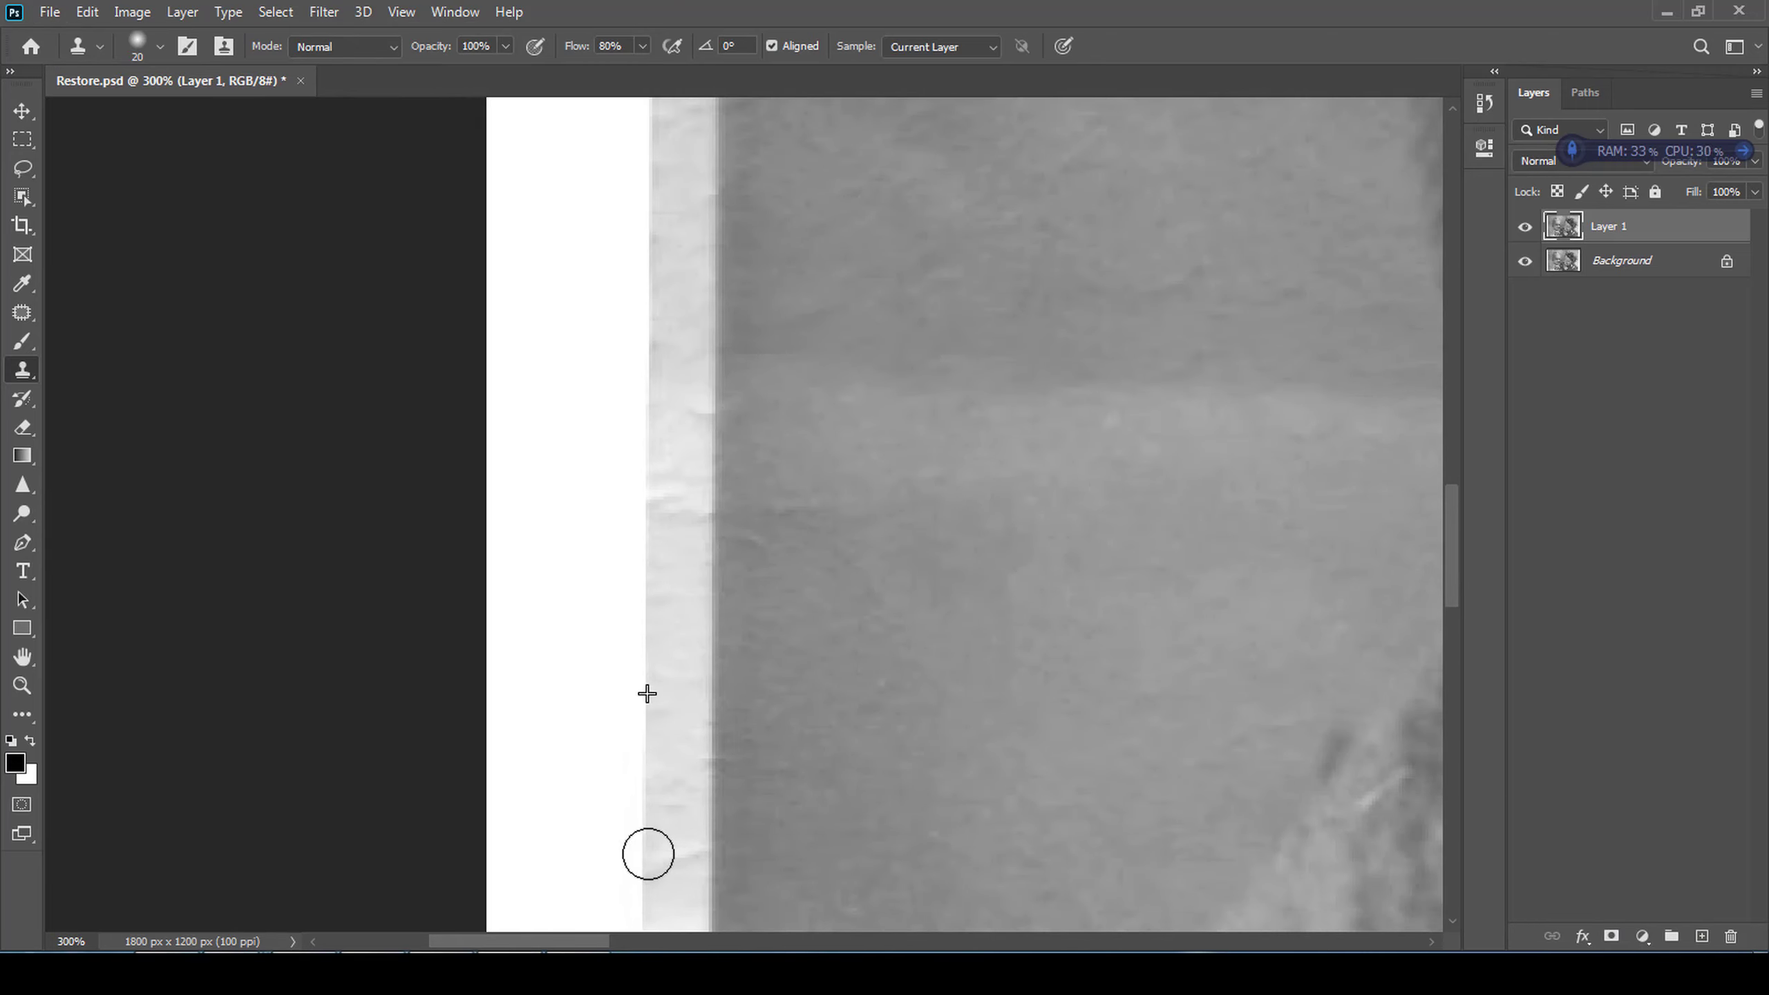
drag(646, 694, 736, 265)
mouse_move(805, 506)
mouse_down()
mouse_move(1078, 568)
mouse_move(1191, 550)
mouse_up()
drag(781, 804, 787, 575)
drag(853, 651, 906, 735)
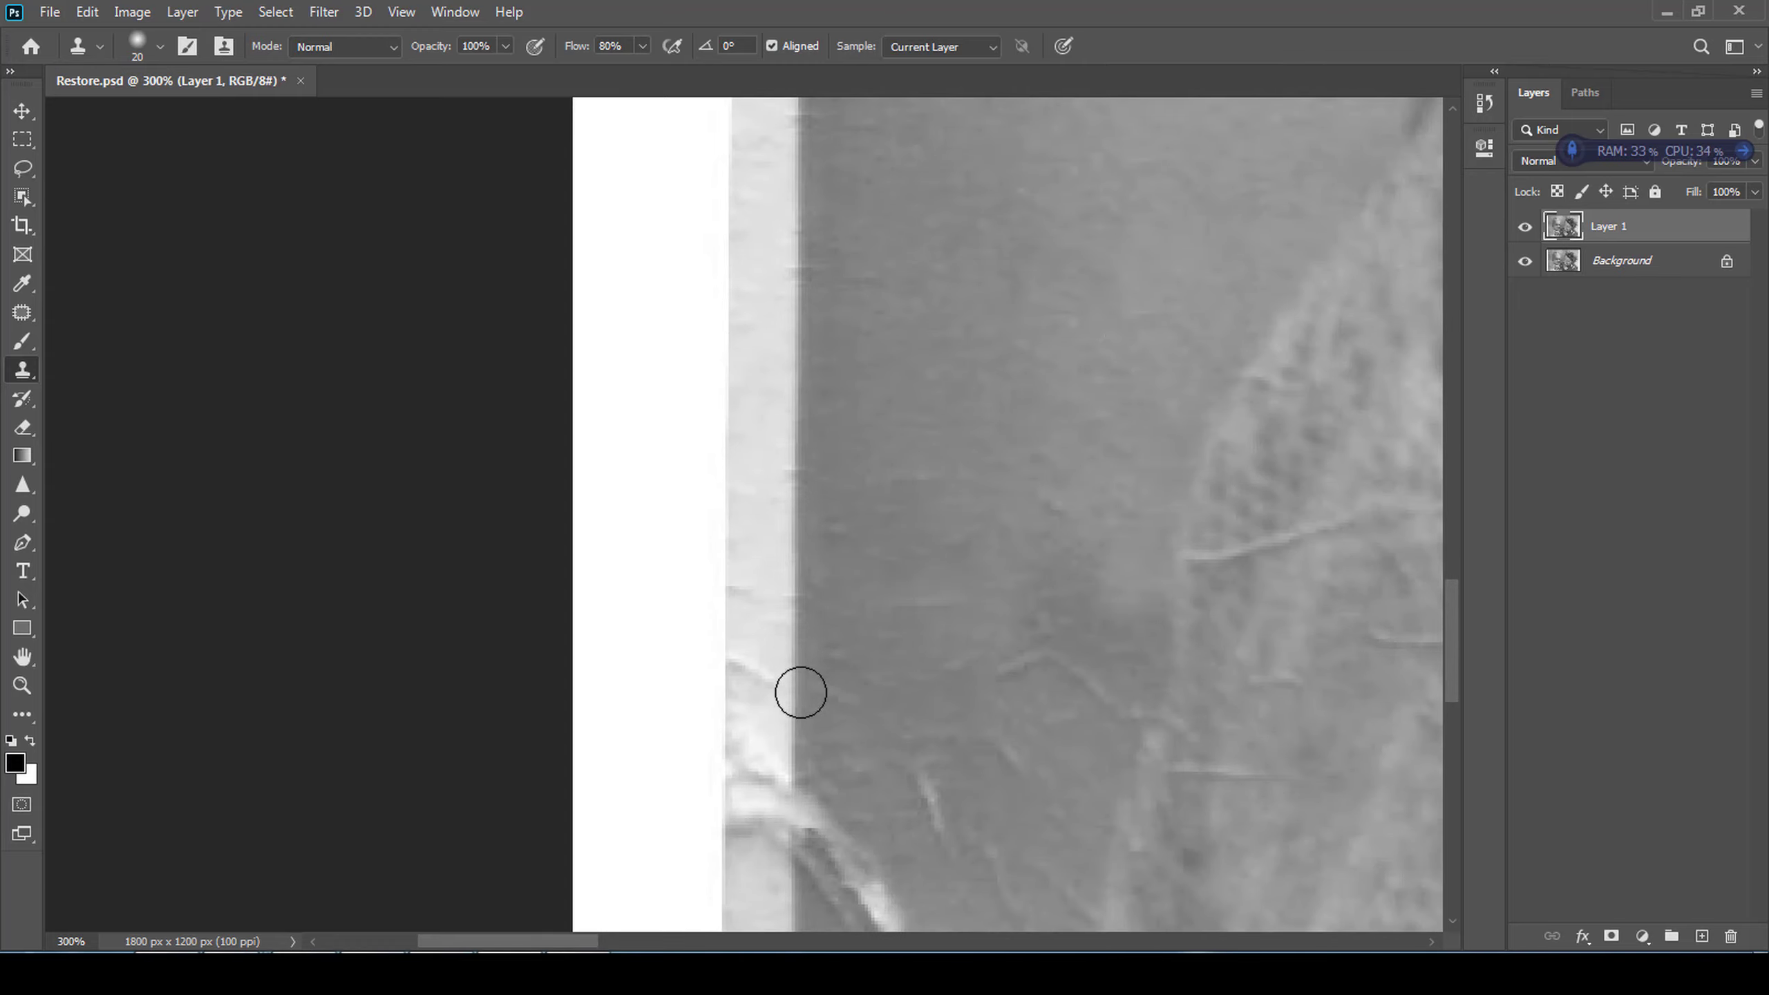
- Clone over the cracks on the border strip and background above the photo's lower-left corner
mouse_move(744, 557)
mouse_down()
mouse_move(782, 498)
mouse_move(830, 273)
mouse_up()
alt+click(899, 503)
mouse_move(890, 563)
mouse_down()
mouse_move(970, 742)
mouse_move(877, 360)
mouse_up()
- Clone knitted texture over the creases crossing the outer side of the baby's sleeve, using a Clone Stamp of size 10
scroll(877, 359, down, 2)
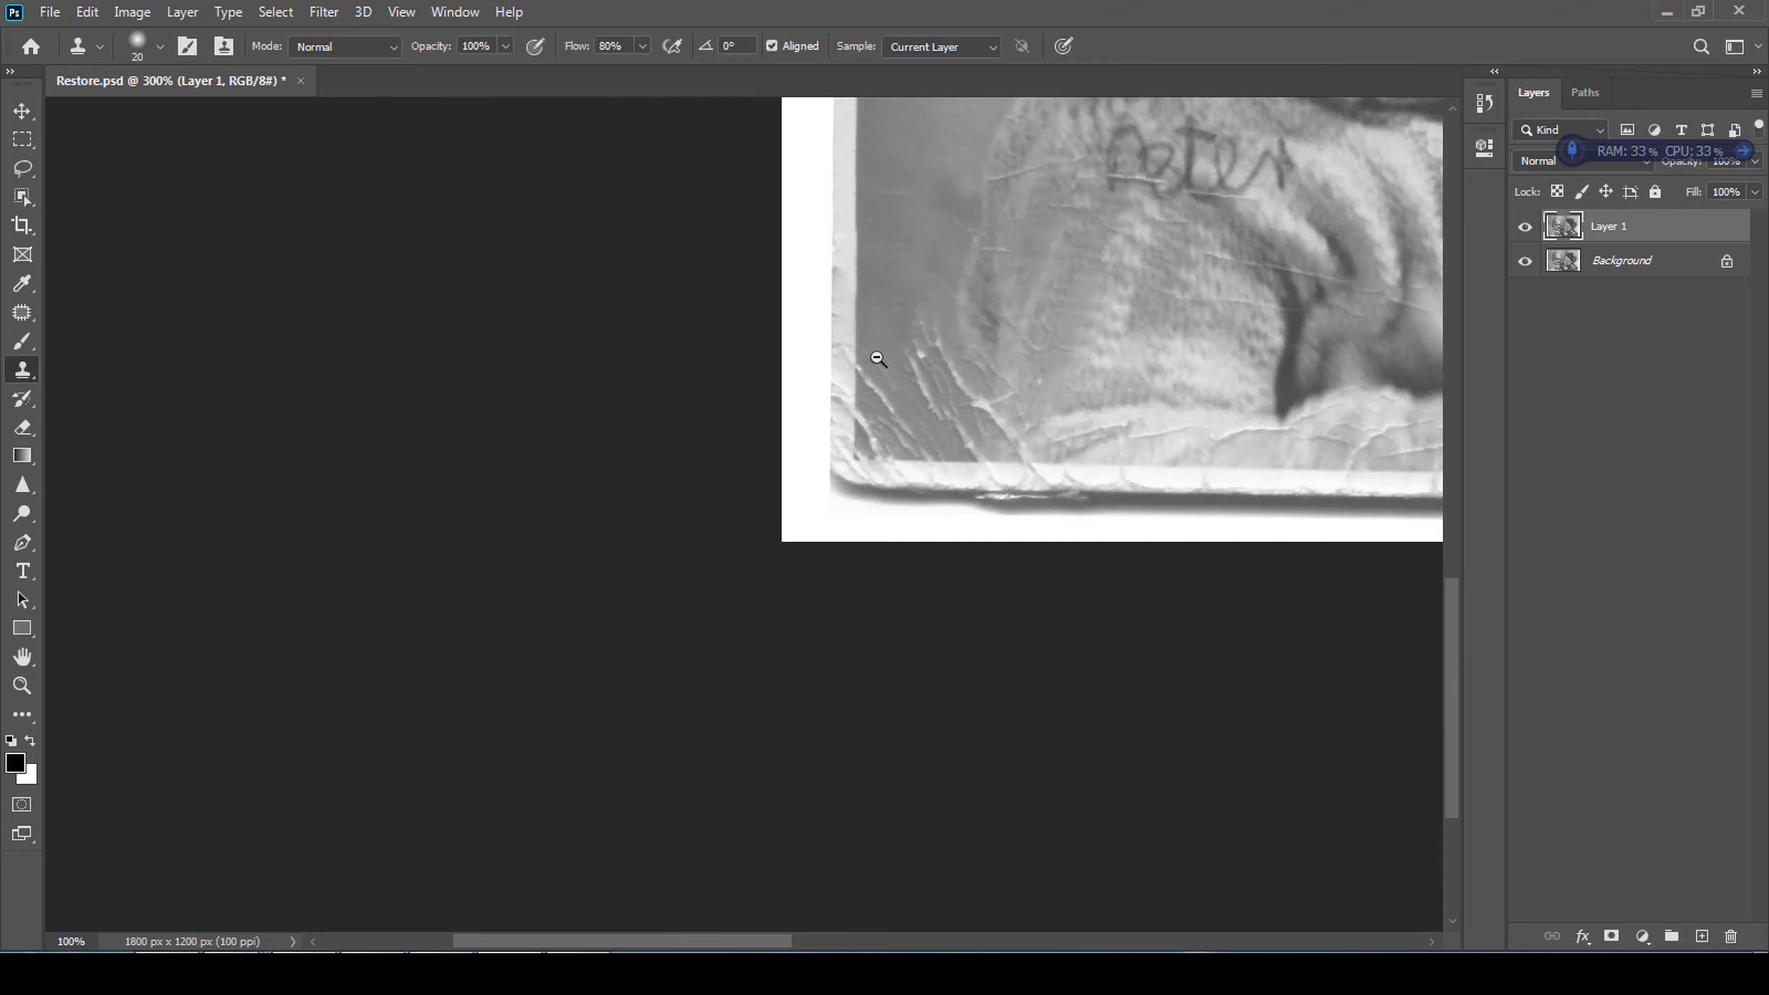
drag(1045, 160, 521, 715)
scroll(521, 716, up, 2)
alt+click(705, 406)
drag(688, 325, 680, 346)
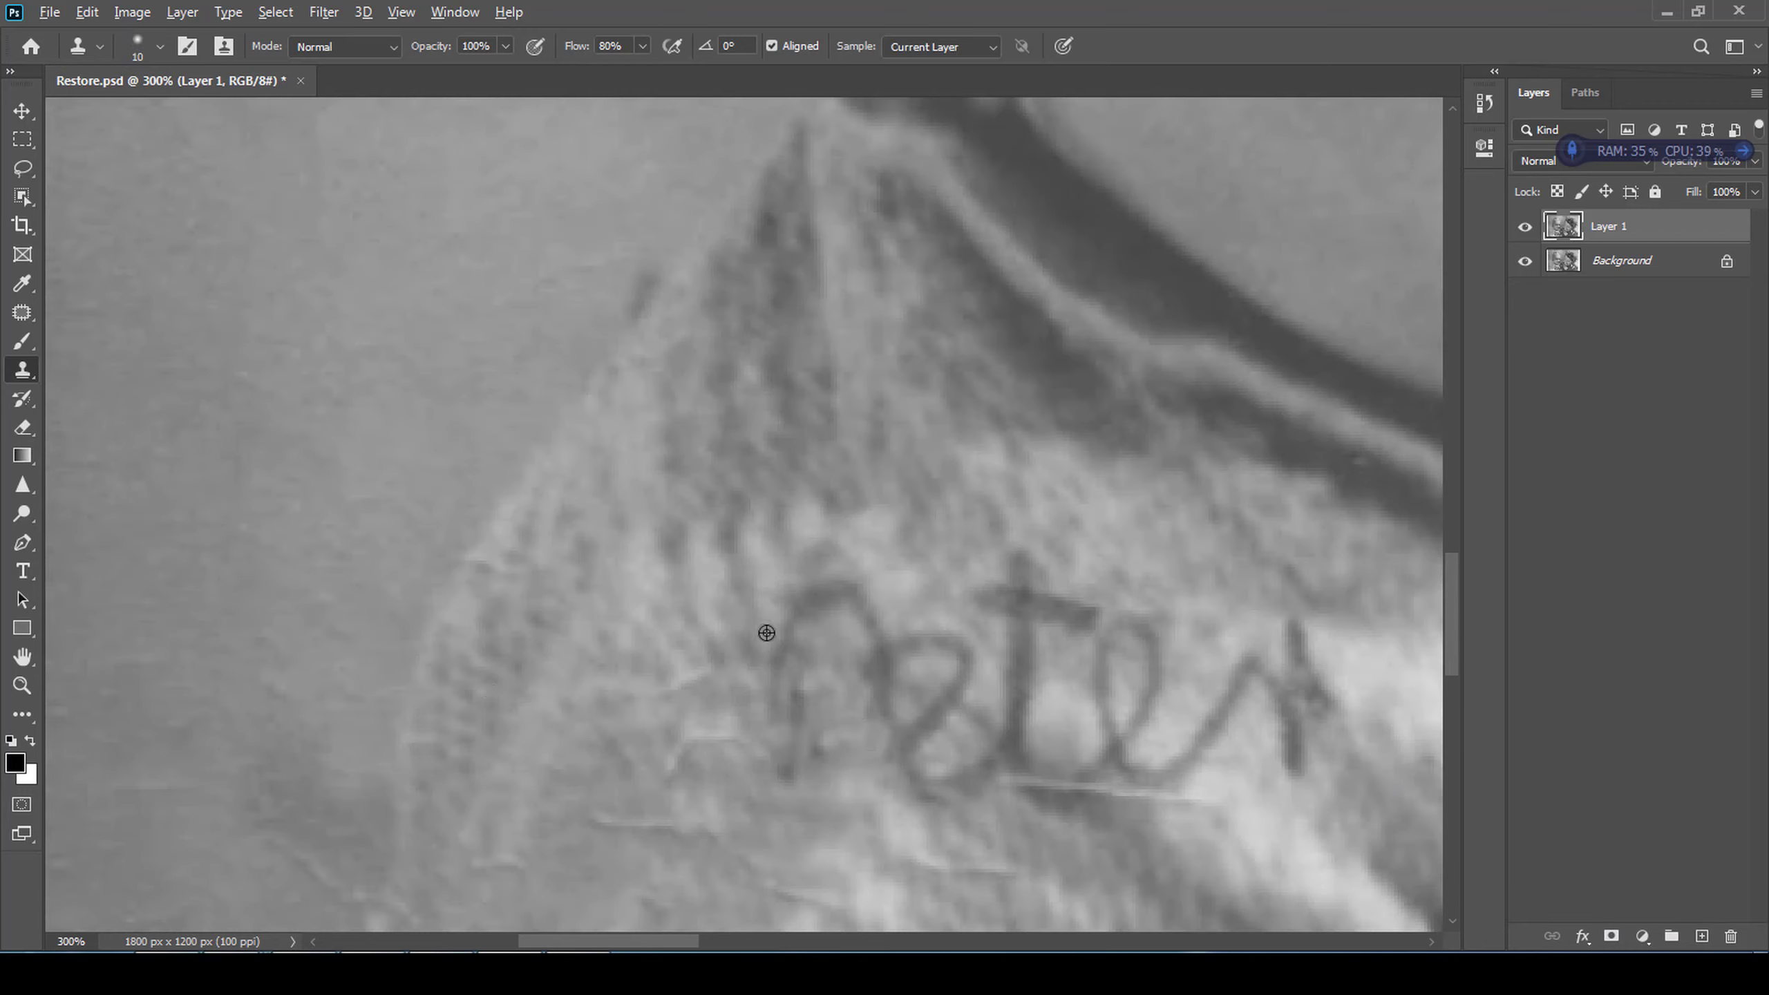
drag(525, 812, 637, 519)
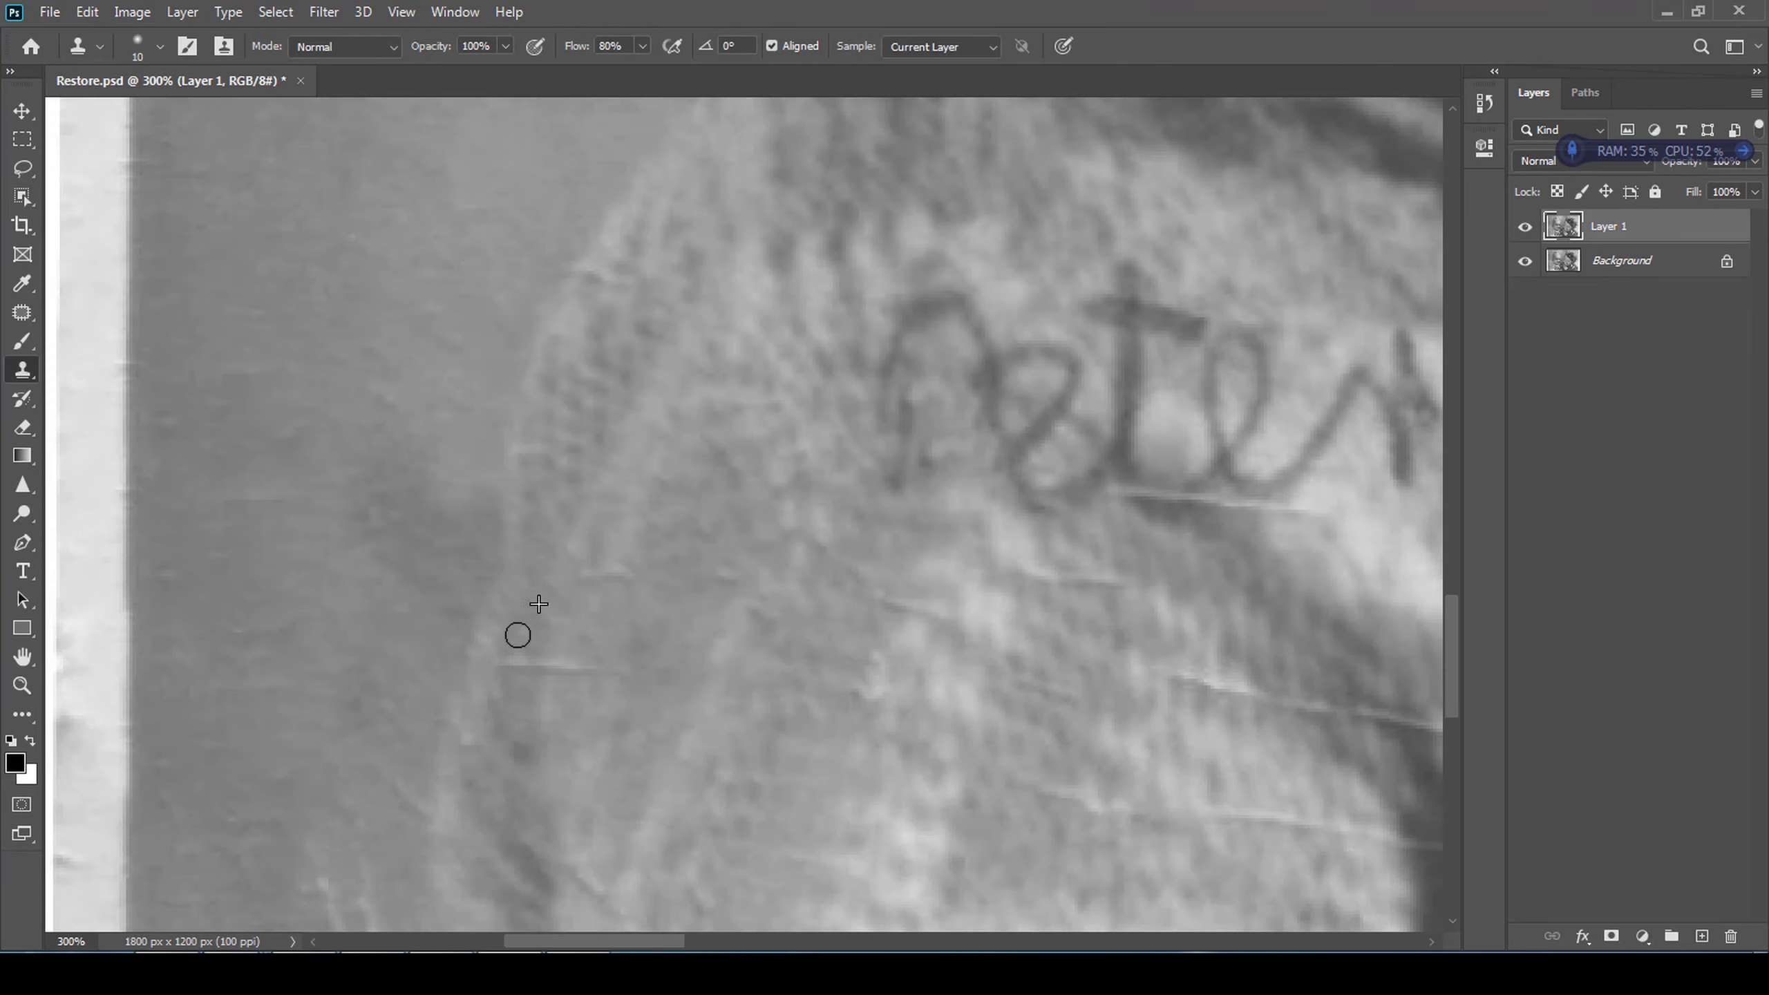
- Clone over the white crease running directly beneath the handwriting on the baby's clothing
scroll(573, 639, down, 3)
scroll(624, 585, up, 2)
scroll(593, 632, up, 1)
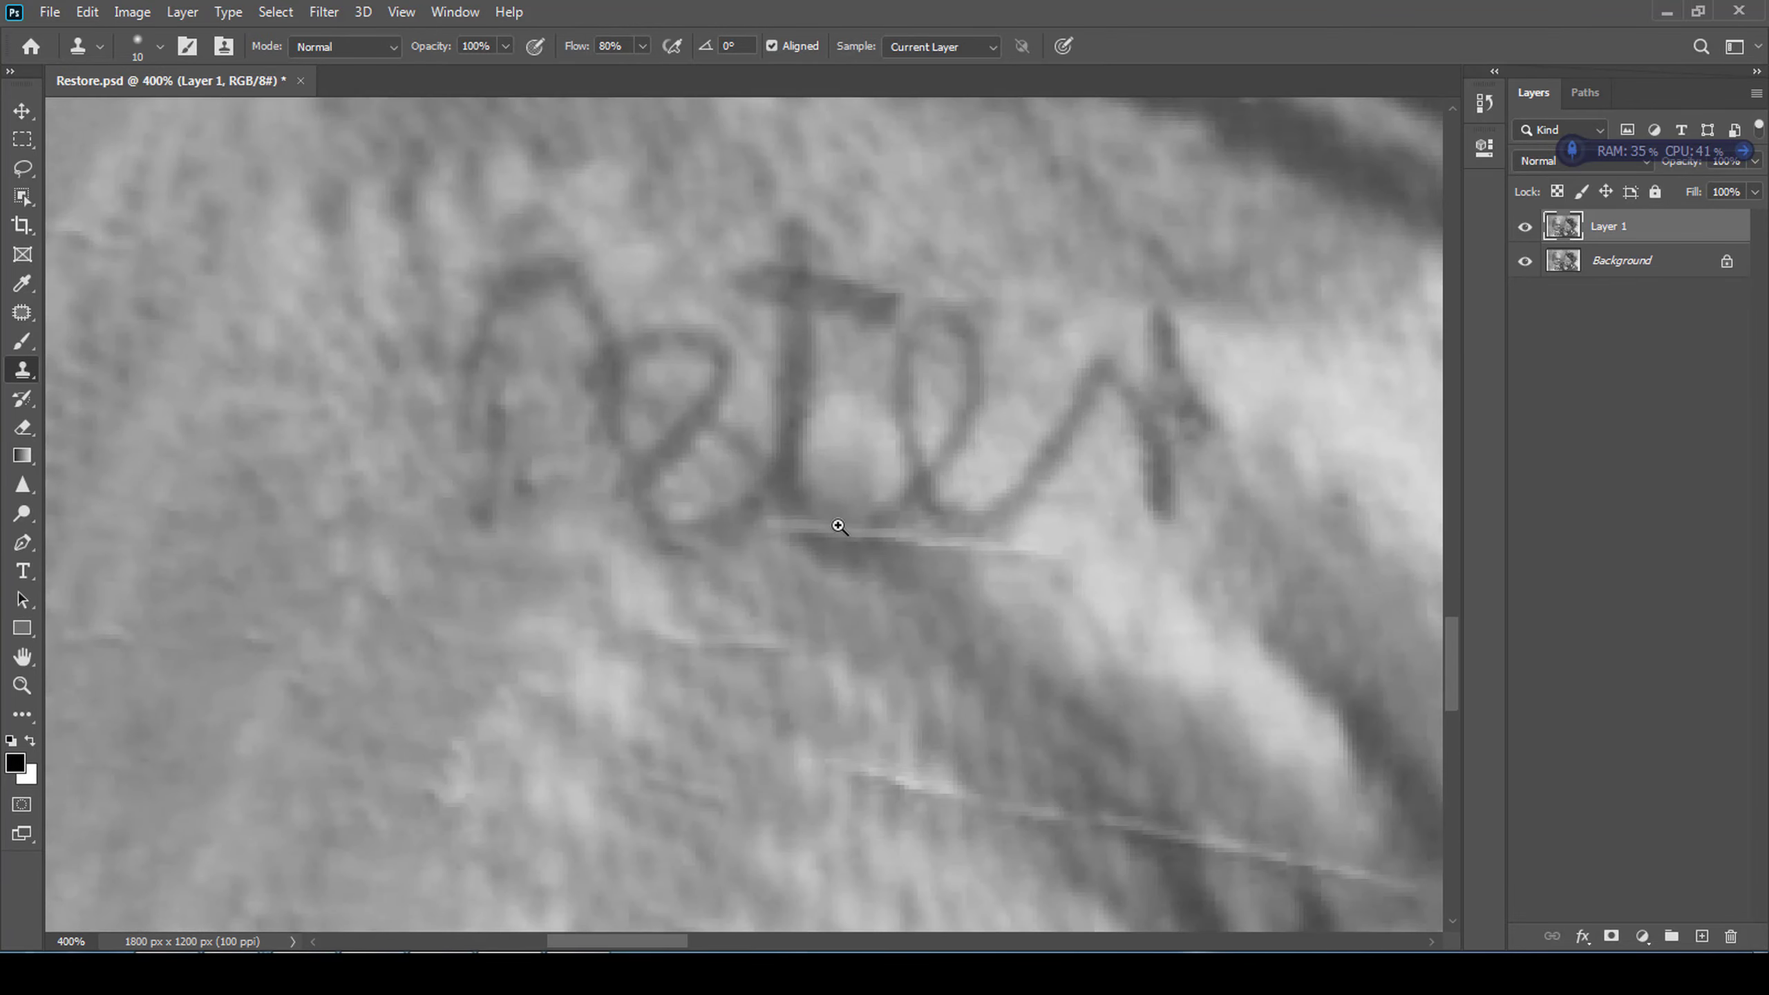
scroll(837, 521, up, 1)
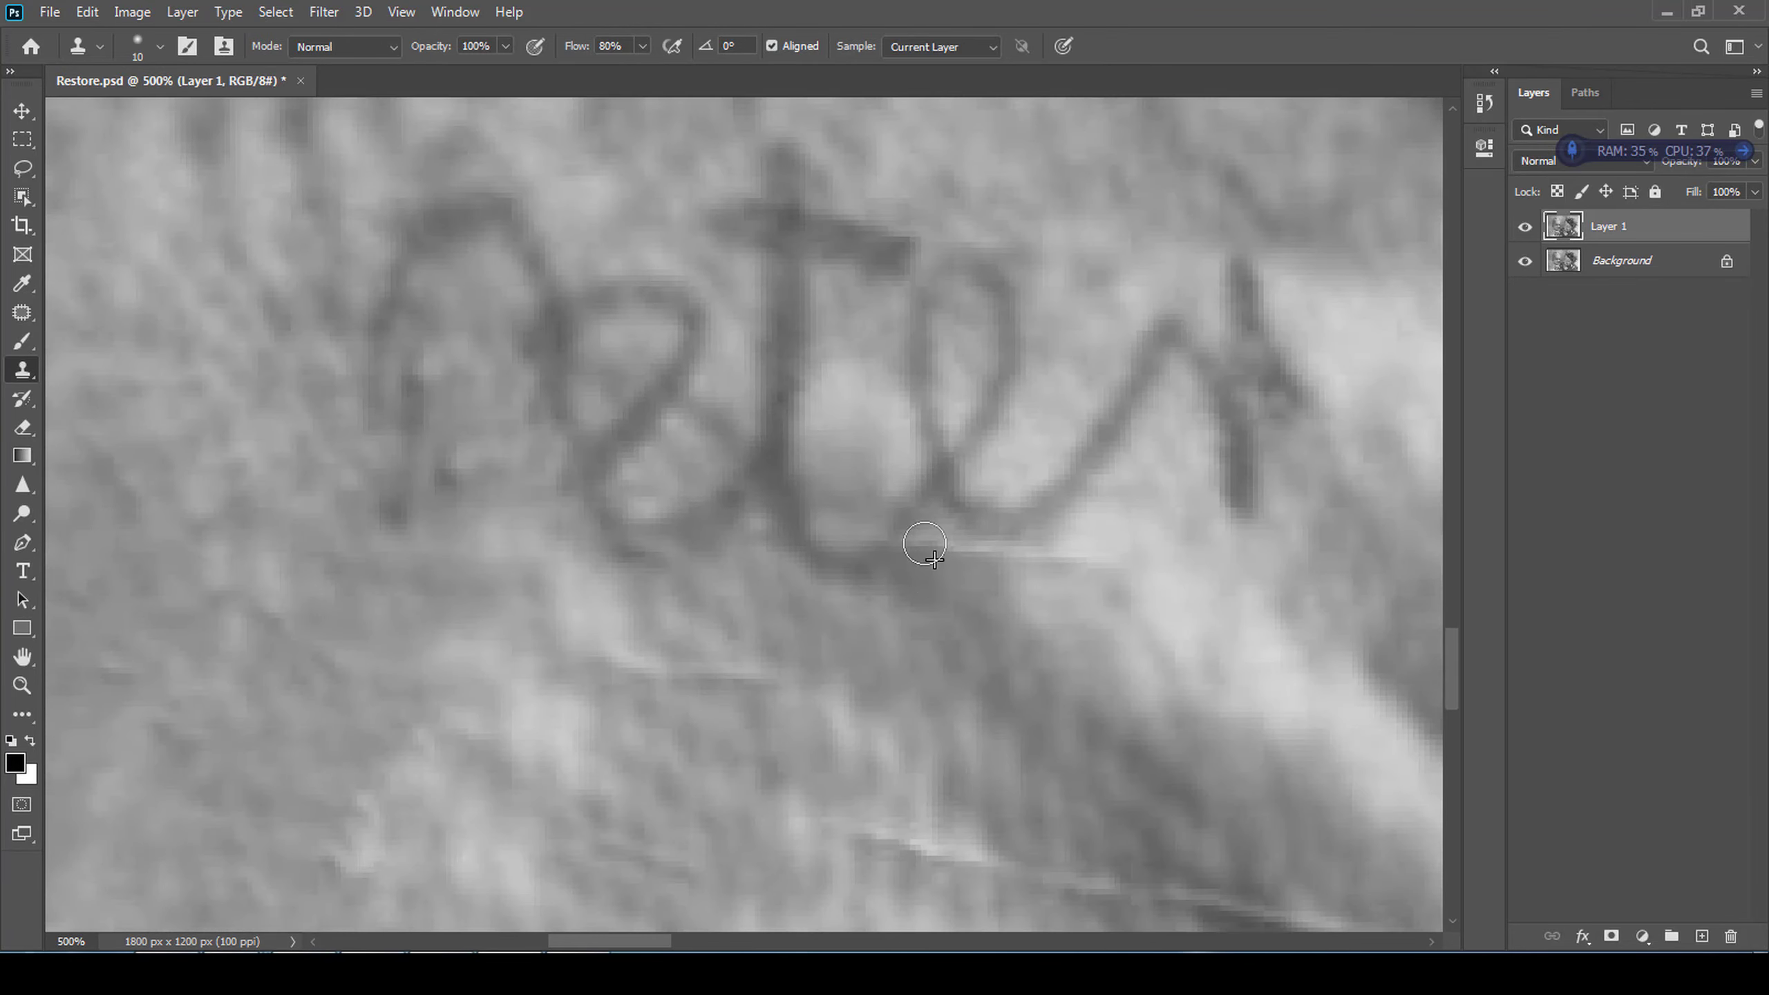
scroll(1046, 638, down, 2)
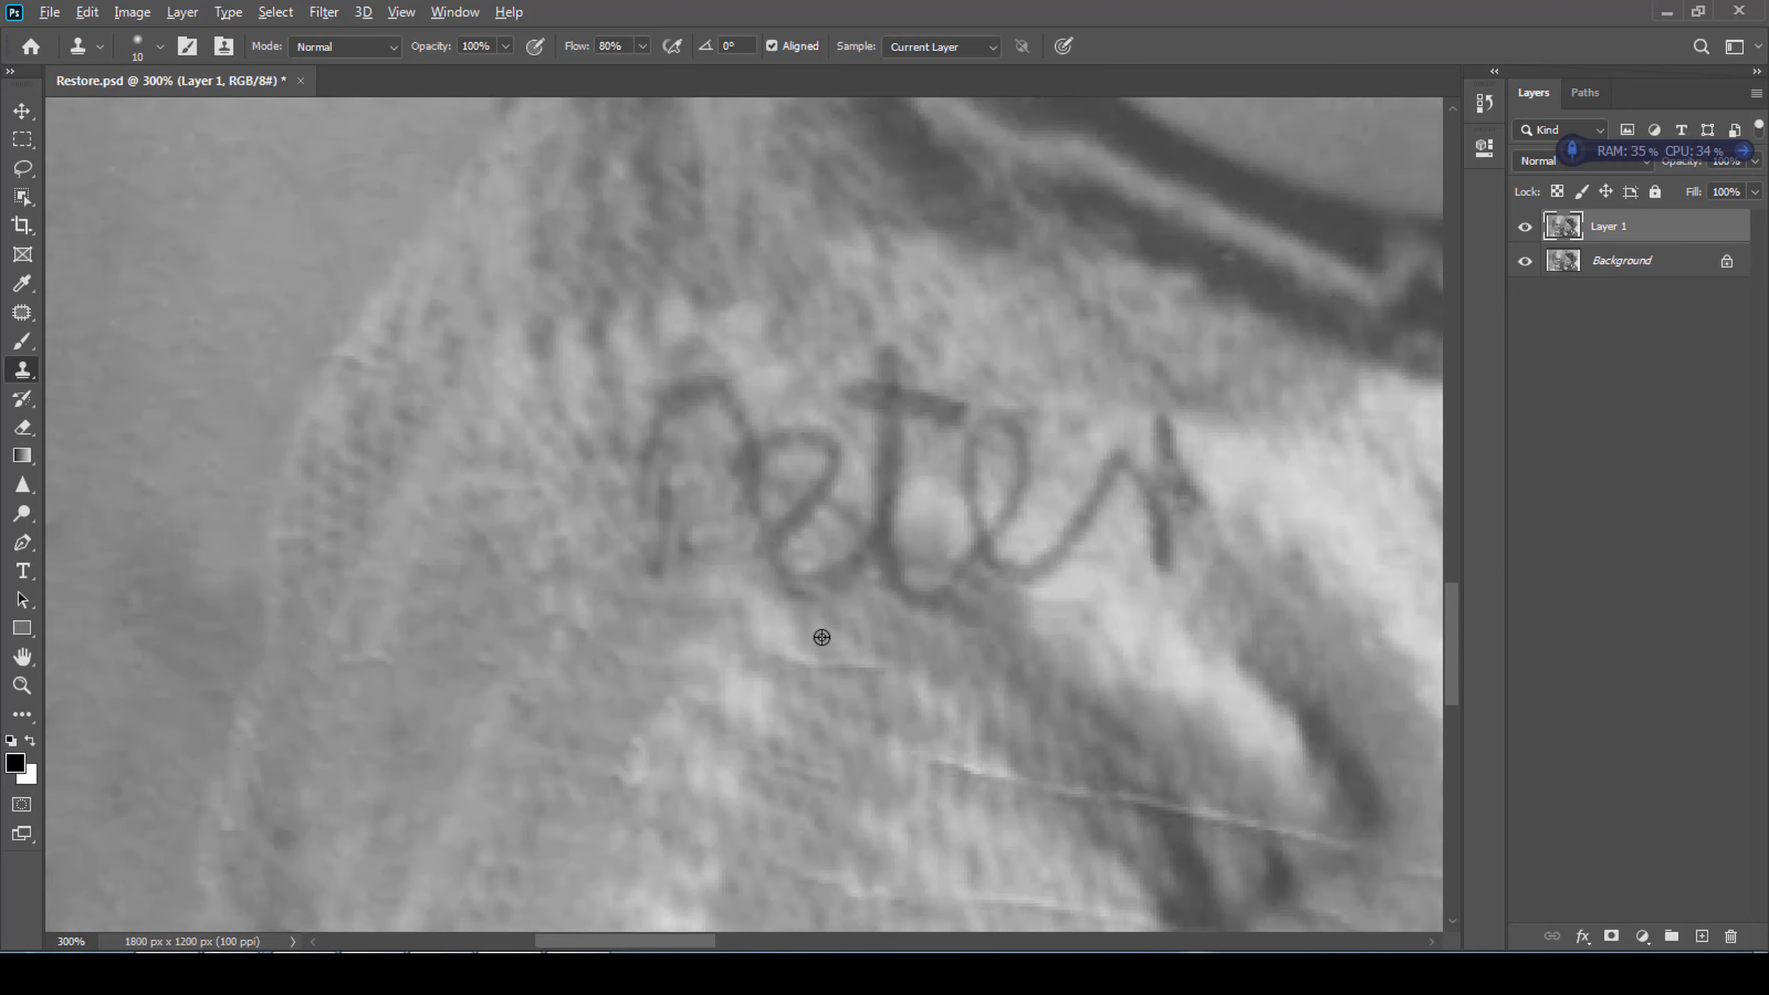
- Clone away the thin white creases crossing the lower sleeve and dark garment folds beneath the handwriting, using the size 10 Clone Stamp
scroll(785, 636, down, 3)
scroll(1058, 633, right, 3)
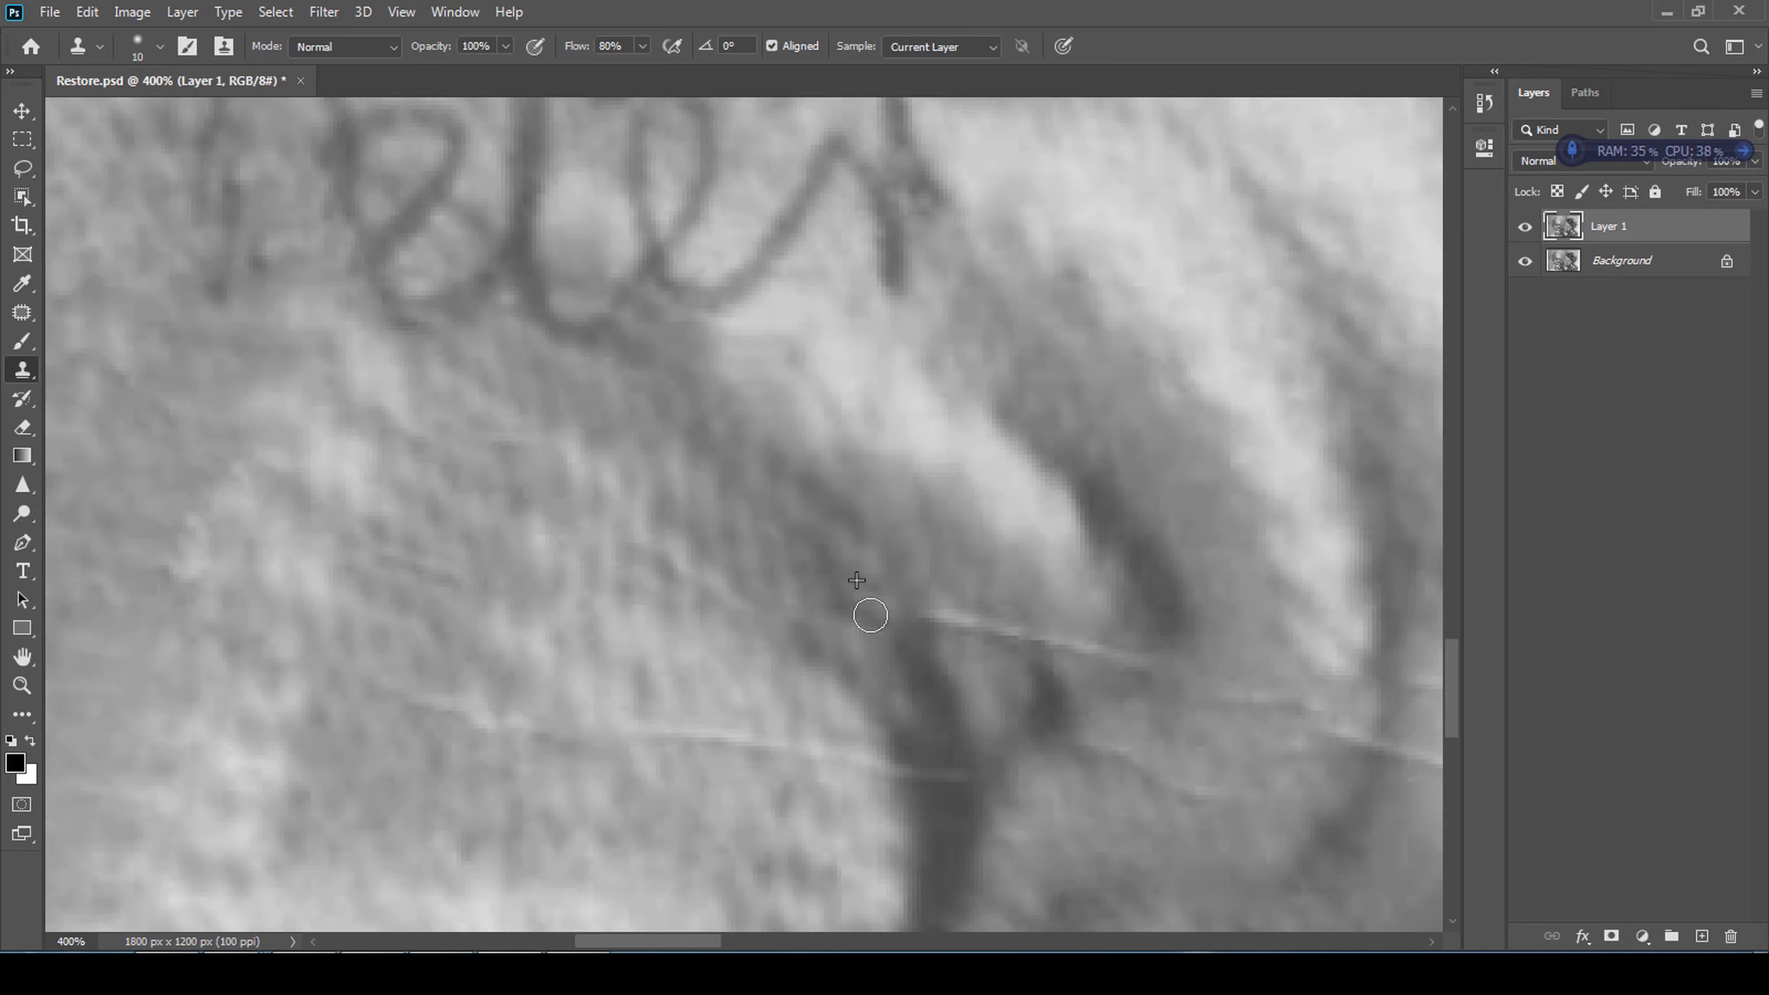
scroll(868, 613, up, 2)
scroll(882, 627, up, 2)
scroll(884, 521, left, 2)
scroll(1097, 546, down, 2)
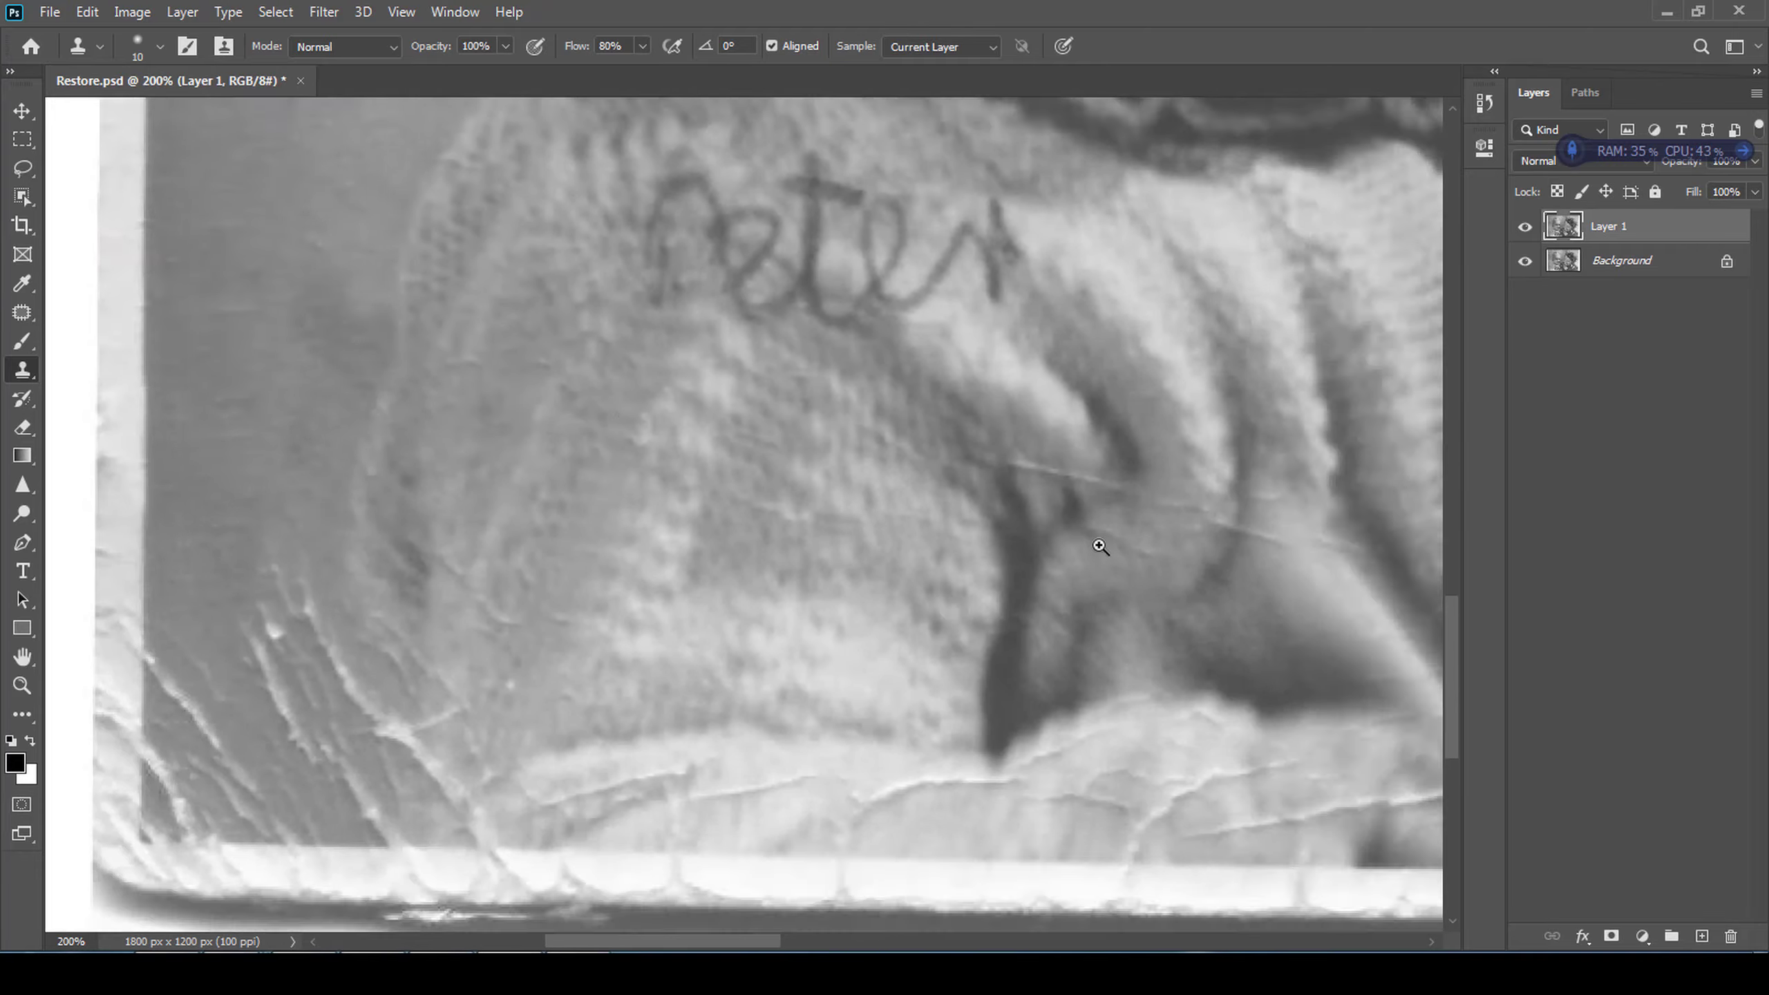
scroll(1115, 360, up, 3)
scroll(1115, 475, right, 3)
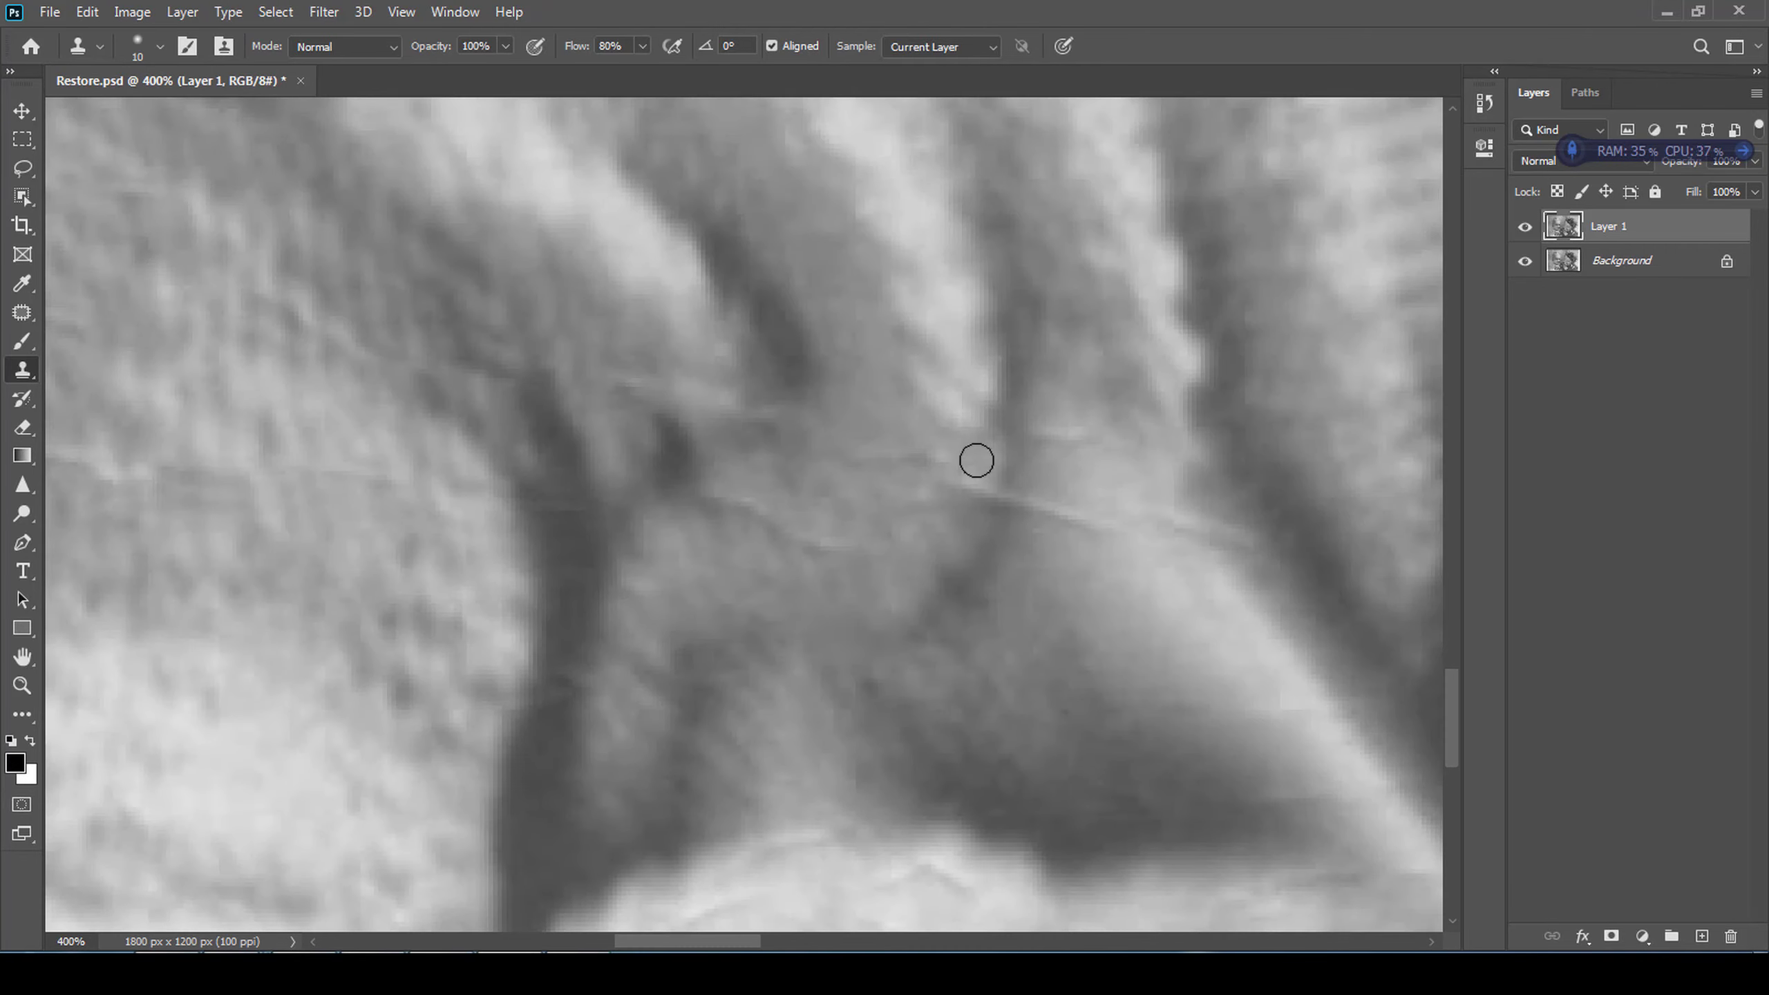
scroll(1145, 585, left, 5)
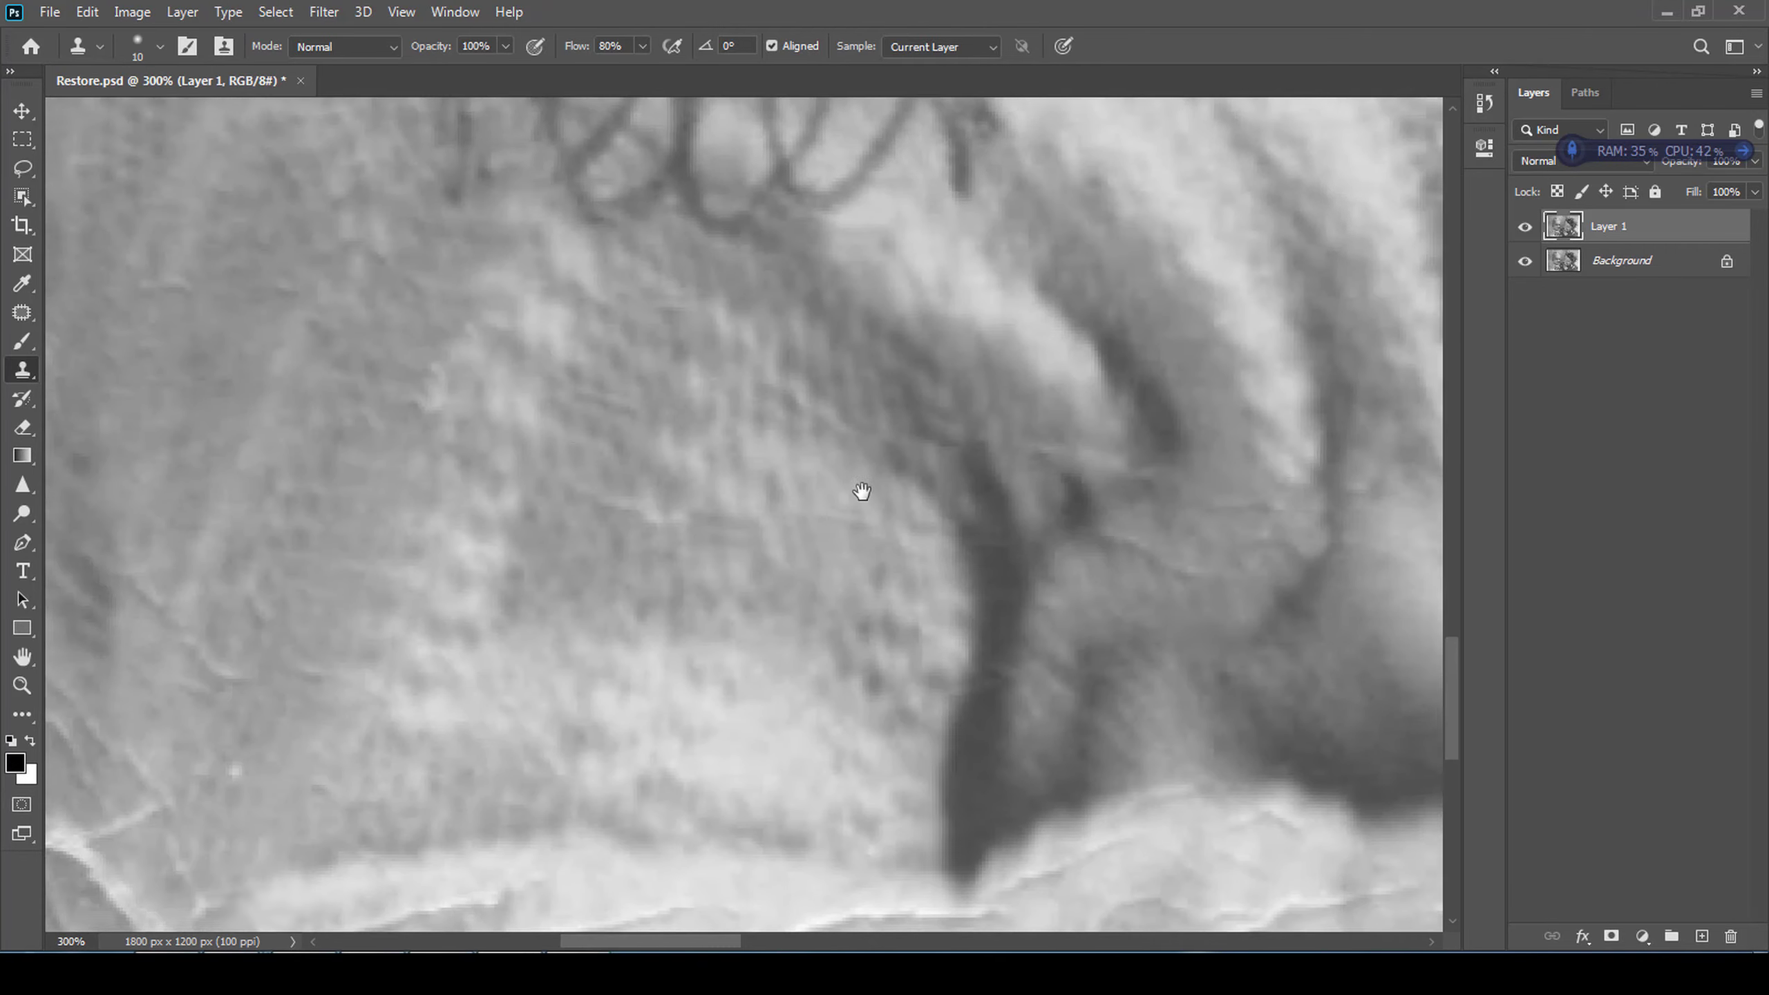
scroll(679, 616, down, 2)
scroll(849, 397, left, 1)
mouse_move(498, 488)
mouse_down()
mouse_move(580, 570)
mouse_move(621, 489)
mouse_move(651, 620)
mouse_up()
- Blend the horizontal tonal seam in the background beside the baby's bonnet using a Clone Stamp of size 50 at 50% opacity
scroll(699, 653, down, 2)
key(5)
scroll(864, 401, up, 1)
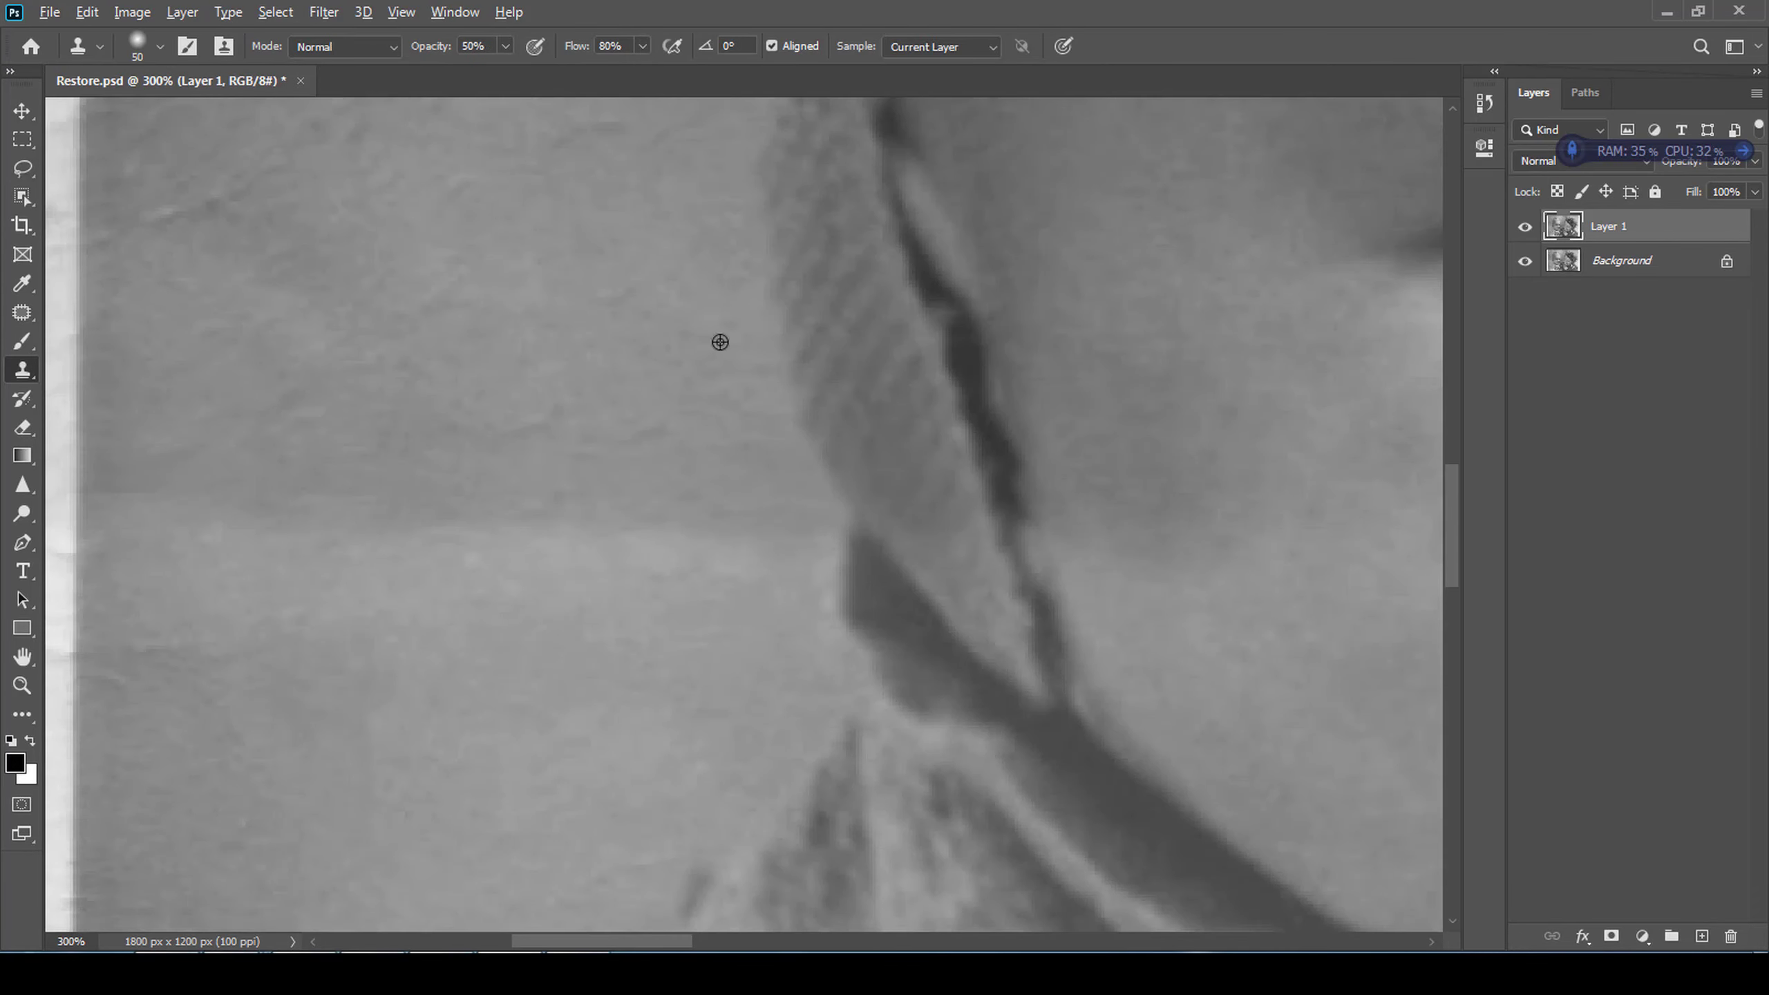
scroll(592, 488, left, 3)
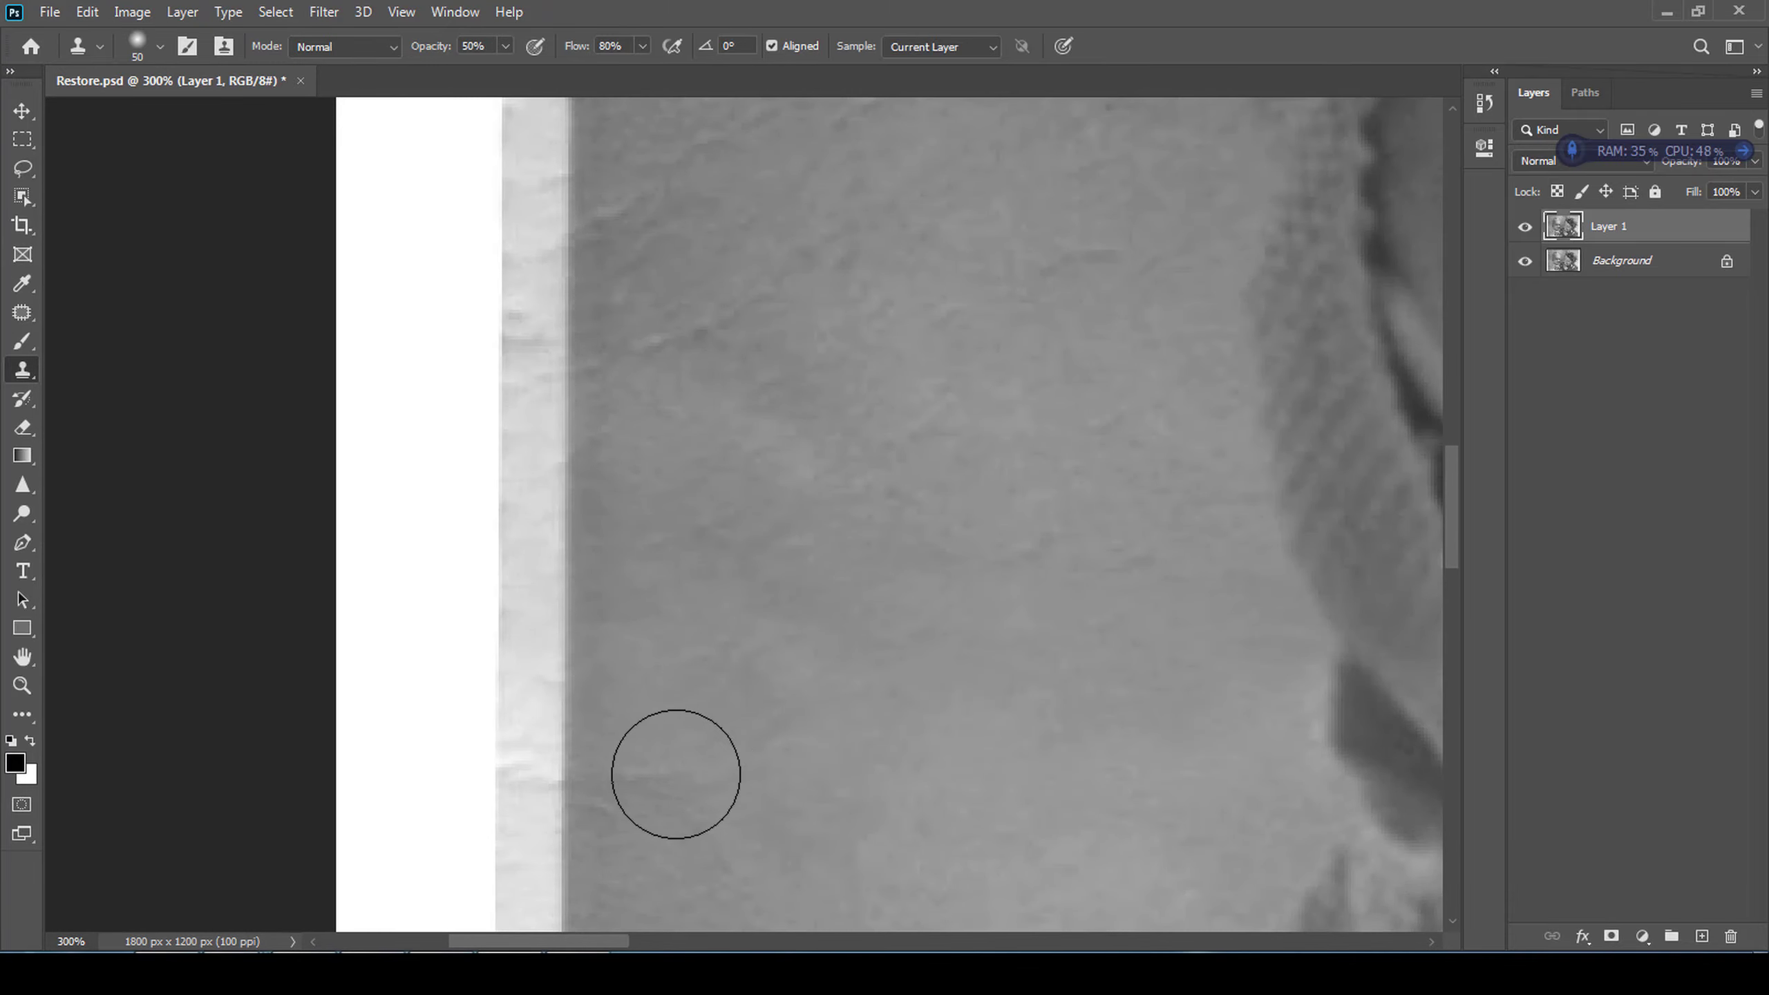
scroll(861, 711, down, 2)
scroll(790, 580, up, 2)
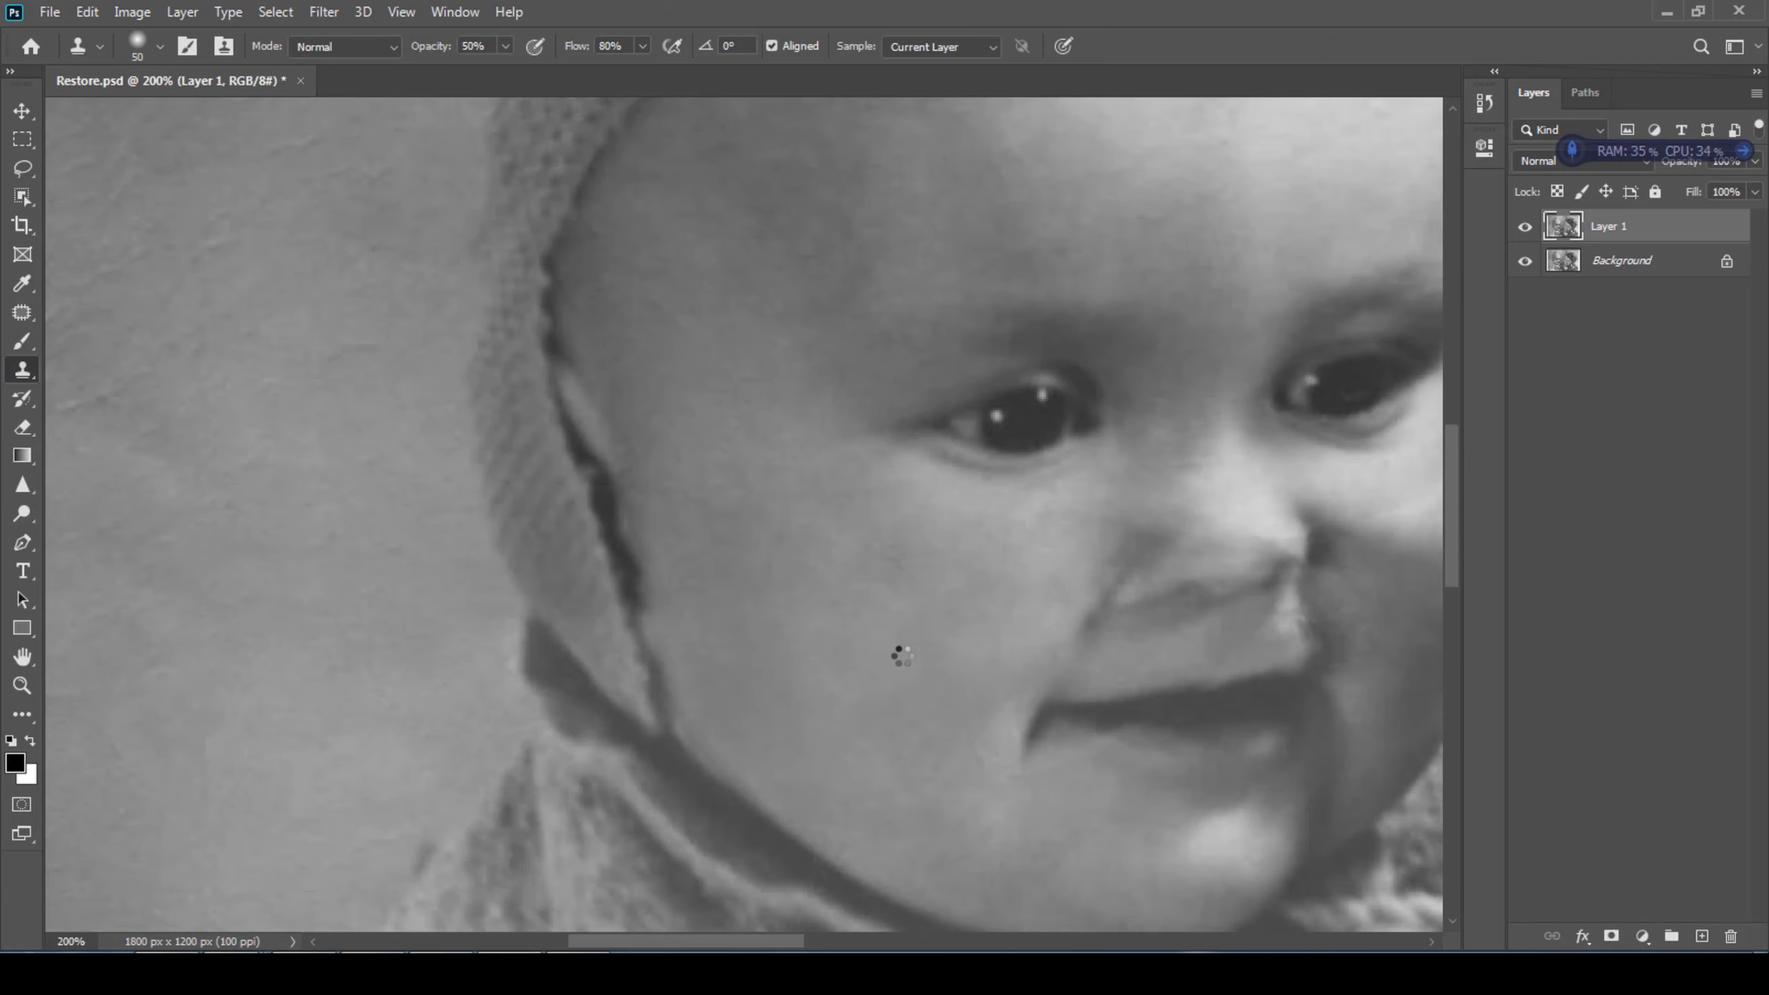
- Sharpen the blended area beside the baby's face at 30% strength and compare the retouching with the original by toggling Layer 1
key(r)
key(ctrl+0)
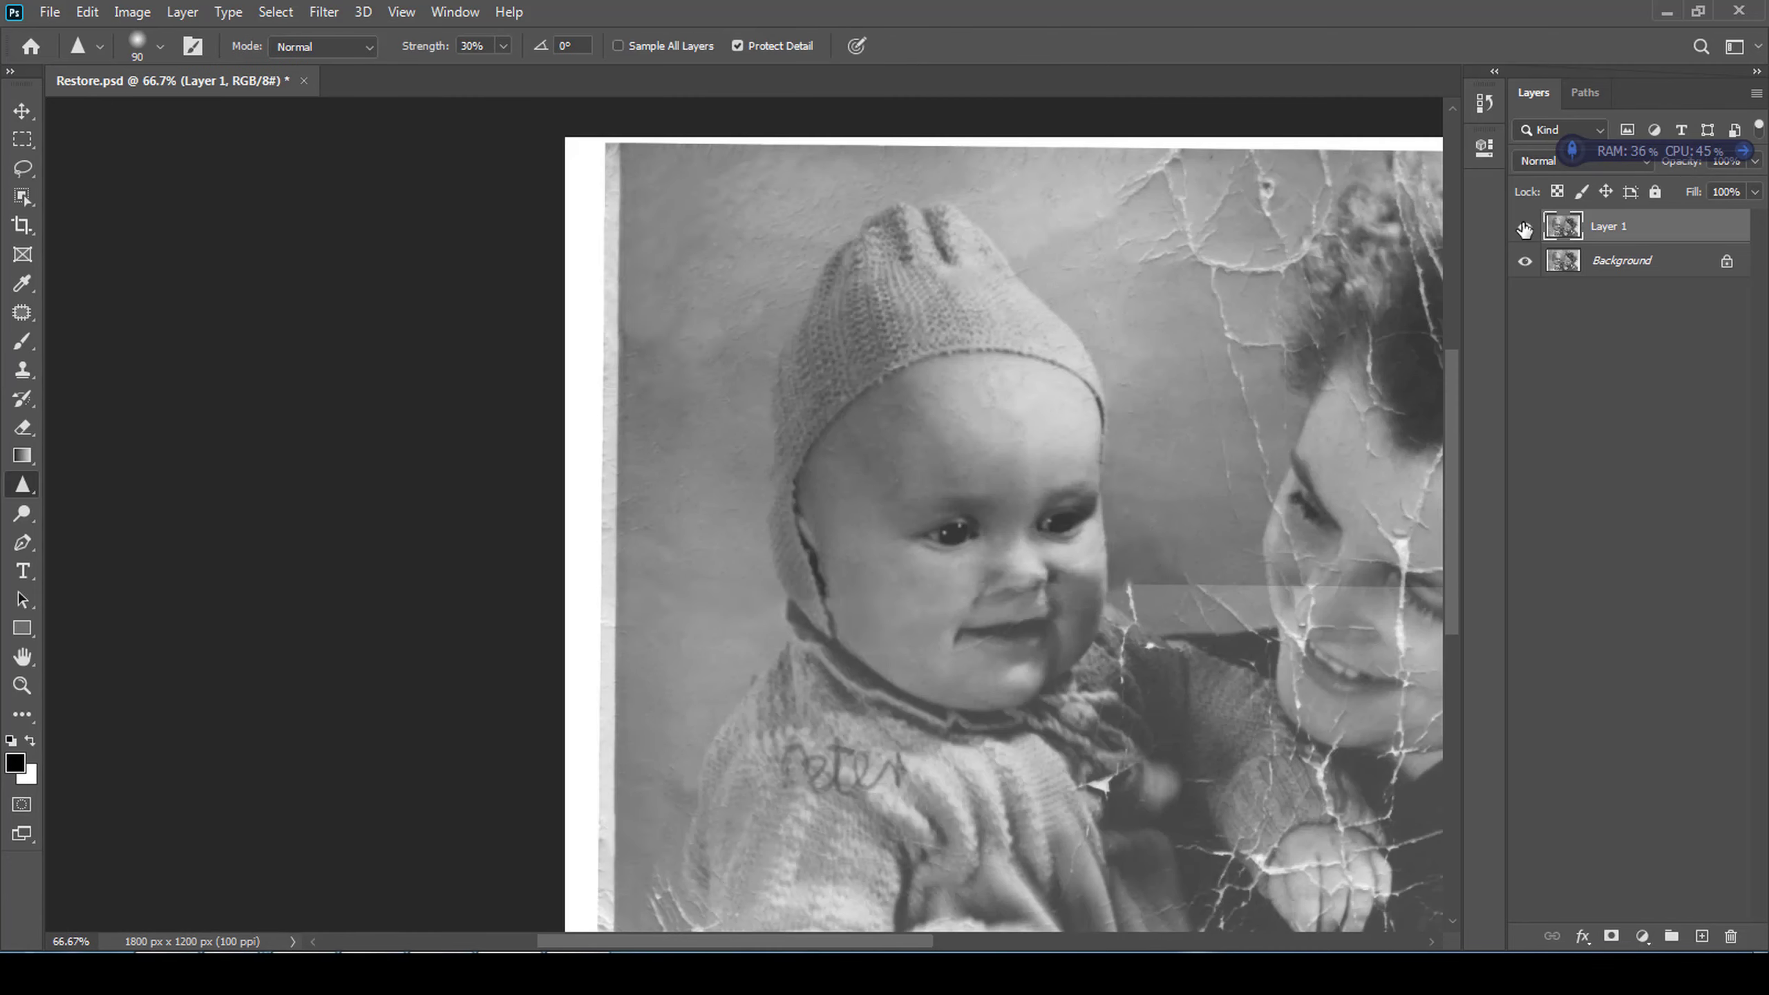
ctrl+click(641, 464)
ctrl+click(641, 464)
scroll(643, 619, up, 1)
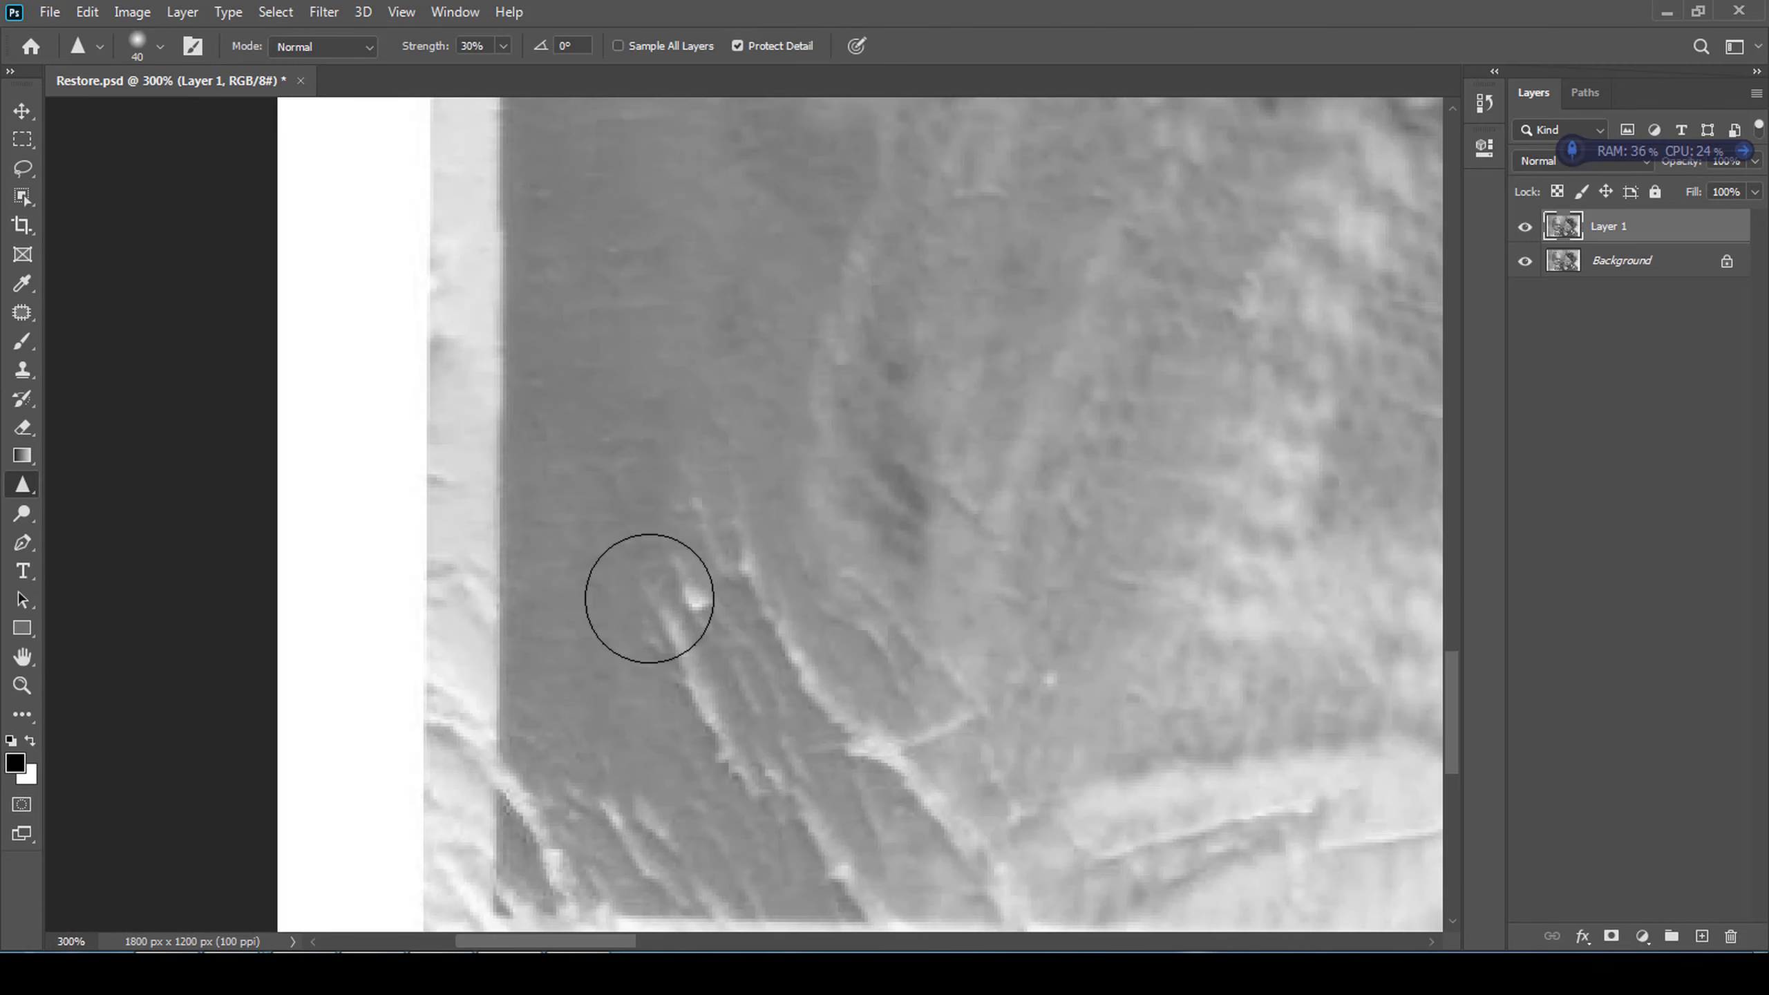
drag(707, 441, 709, 597)
click(456, 11)
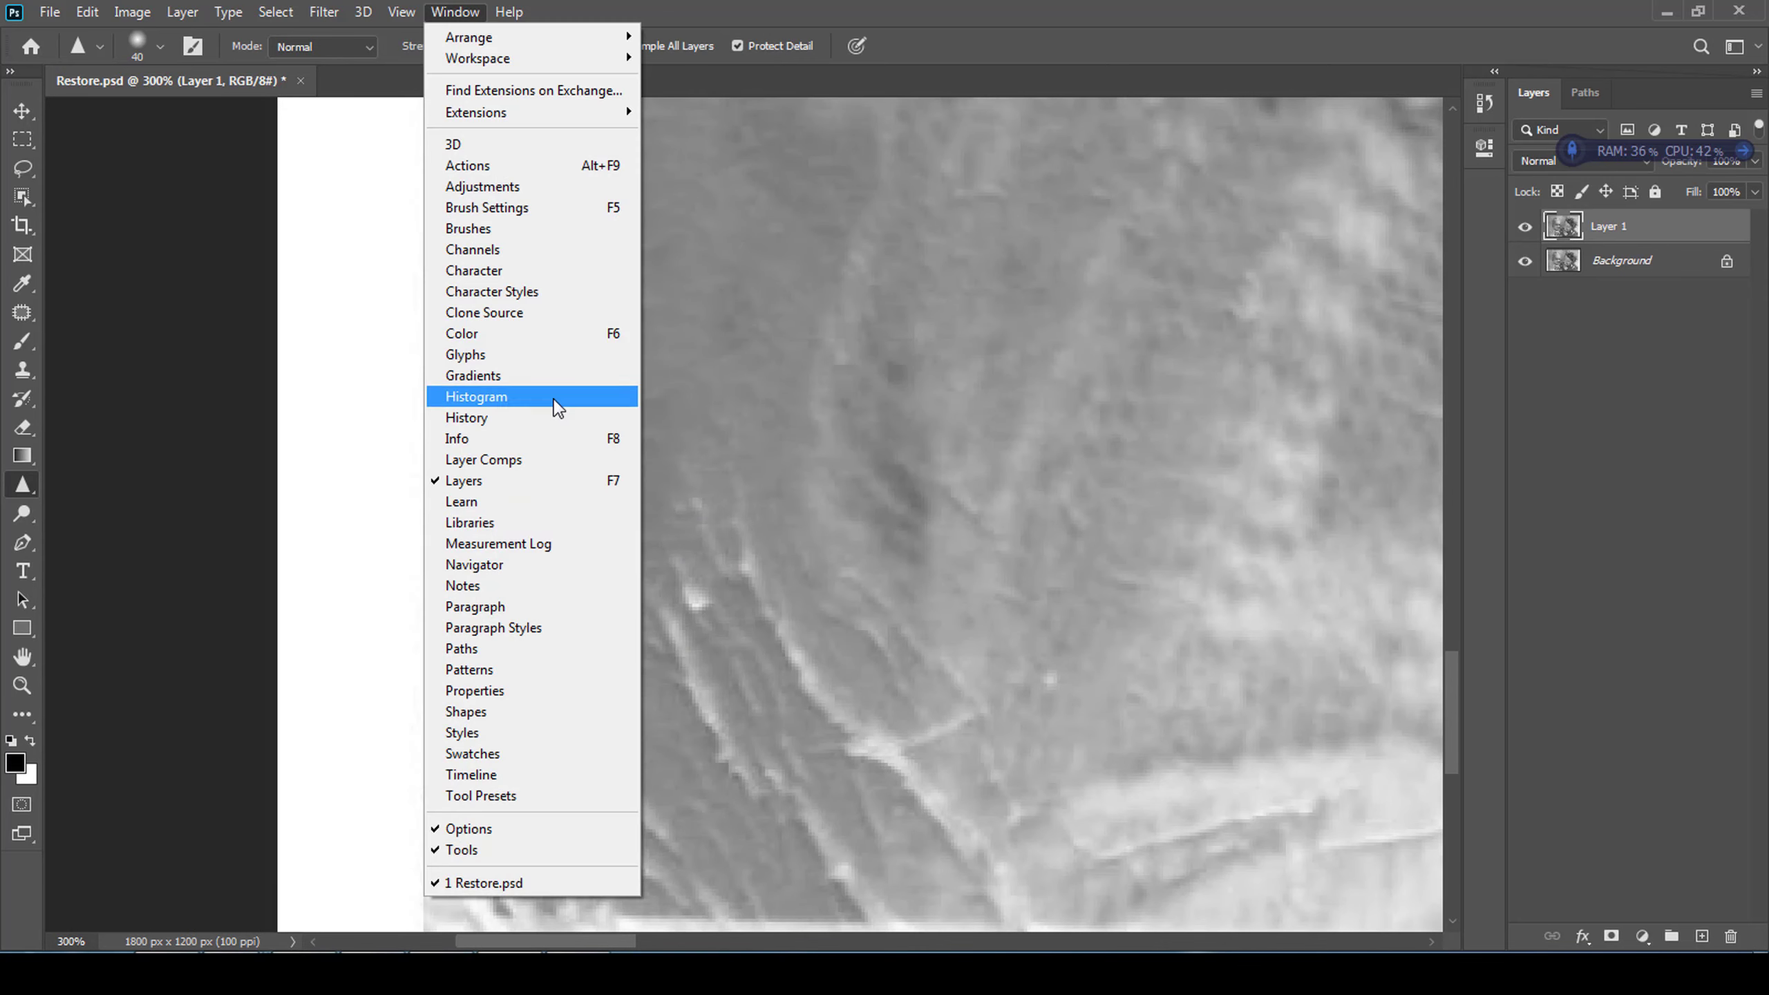
click(544, 428)
click(1337, 551)
- Clone over the upper background cracks and border creases near the photo's lower-left corner, using a size 50 Clone Stamp at 80% opacity
key(s)
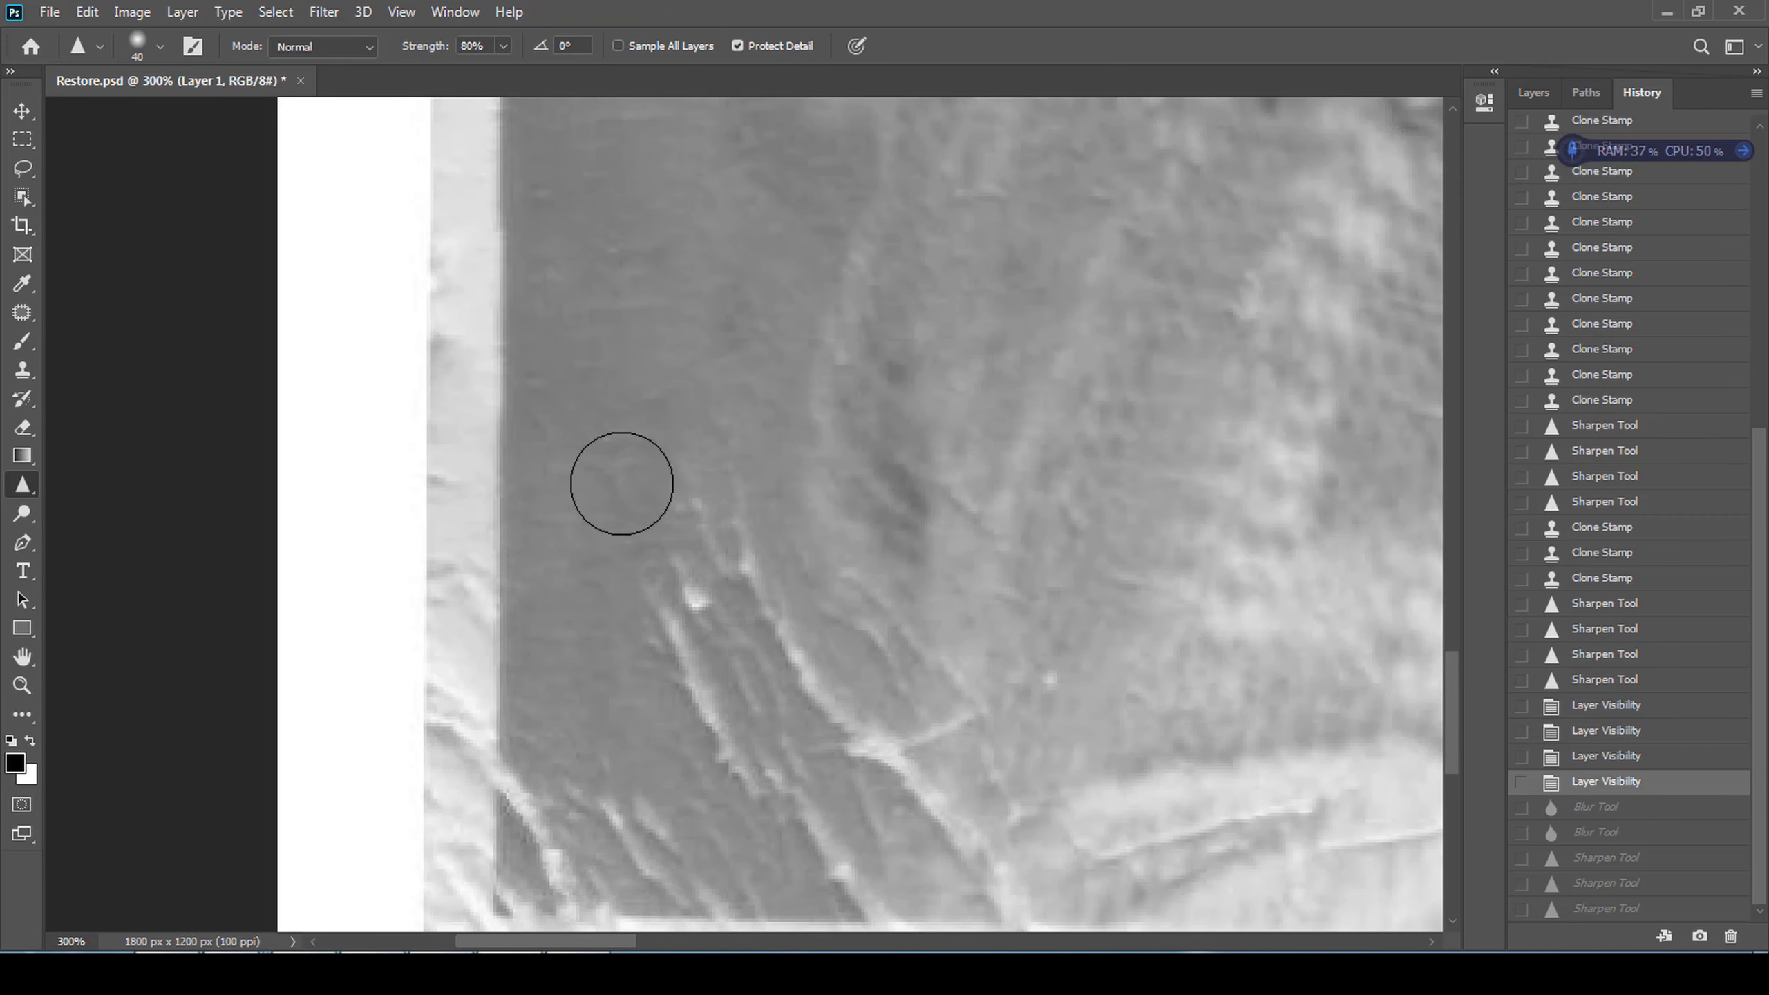
key(super)
key(Escape)
drag(651, 395, 719, 640)
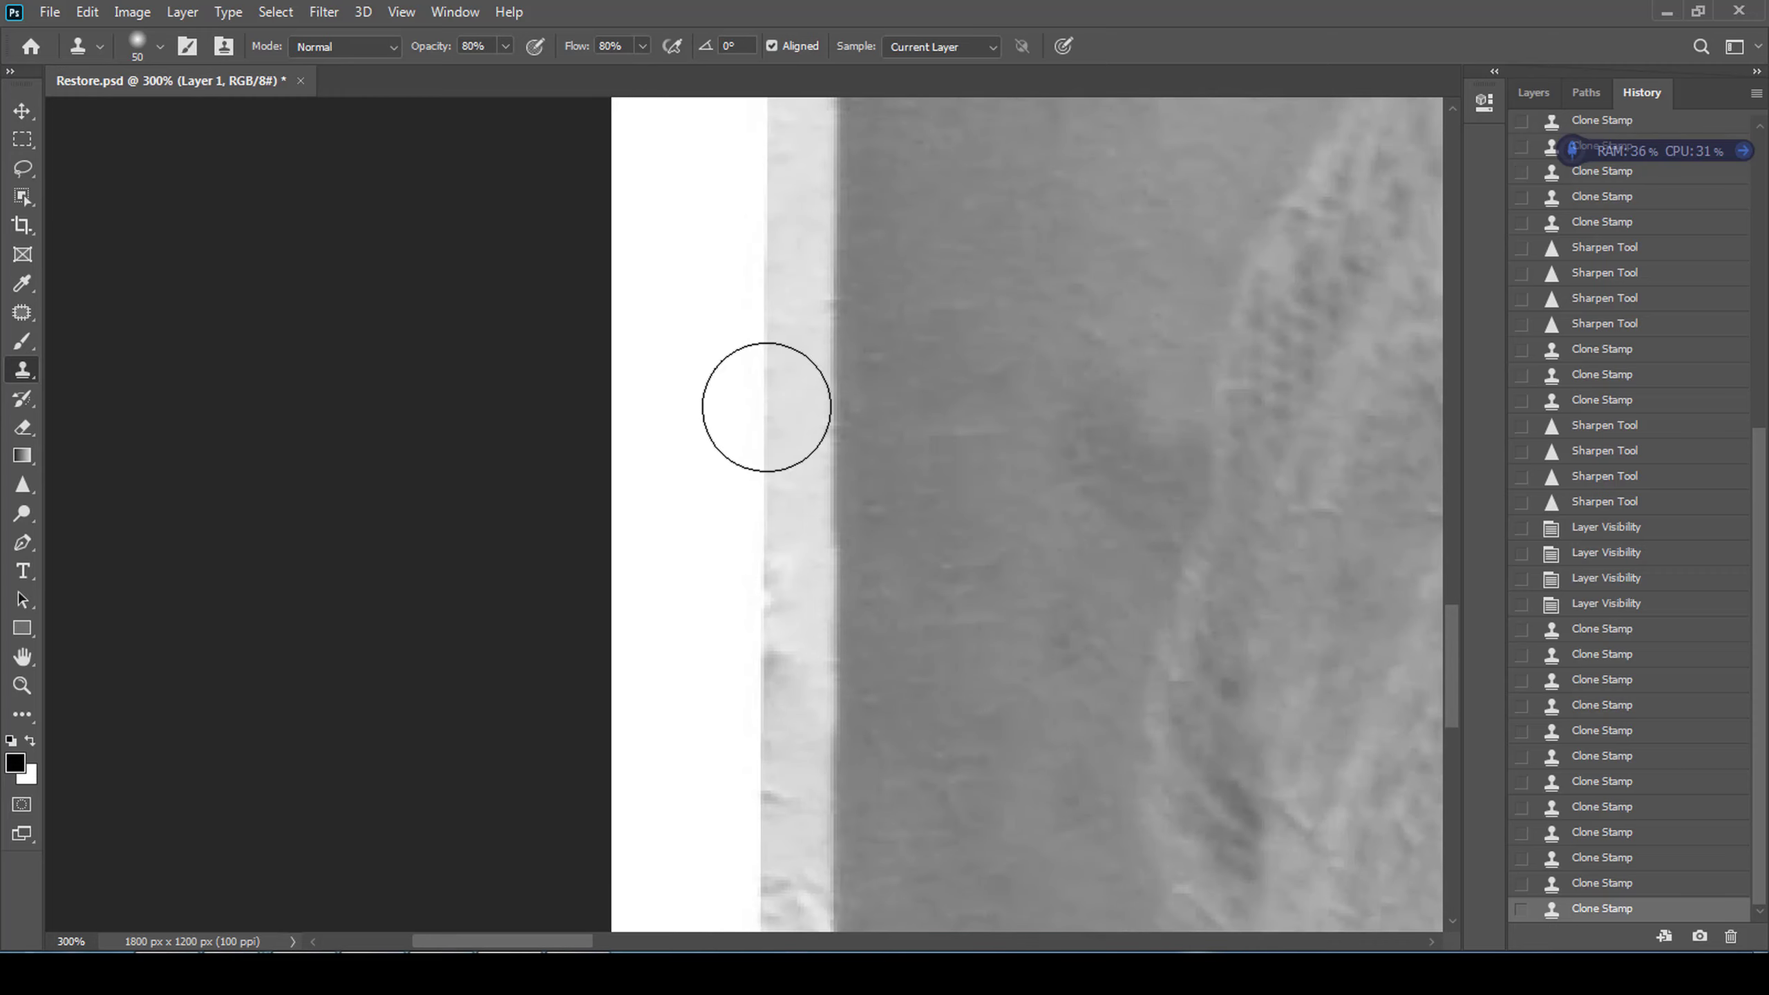
drag(766, 407, 755, 676)
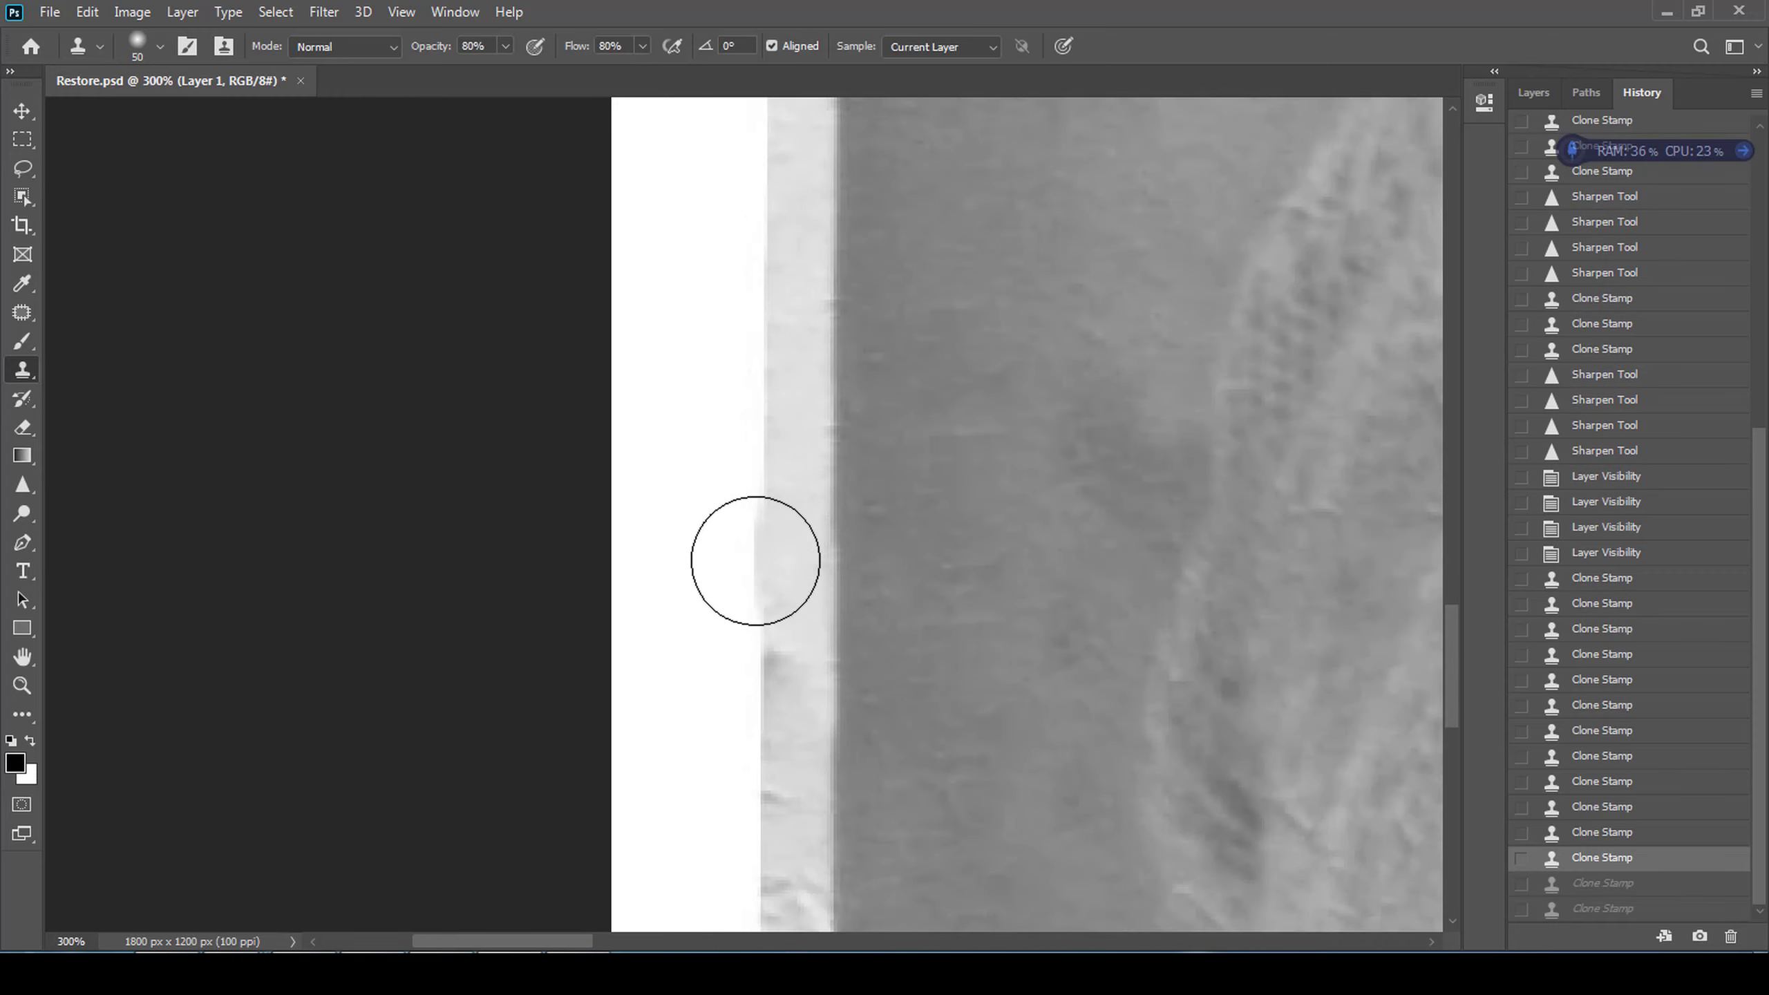
drag(755, 558, 735, 327)
- Add a new layer above Layer 1 and clone the side border down to the corner, sampling all layers
click(1533, 92)
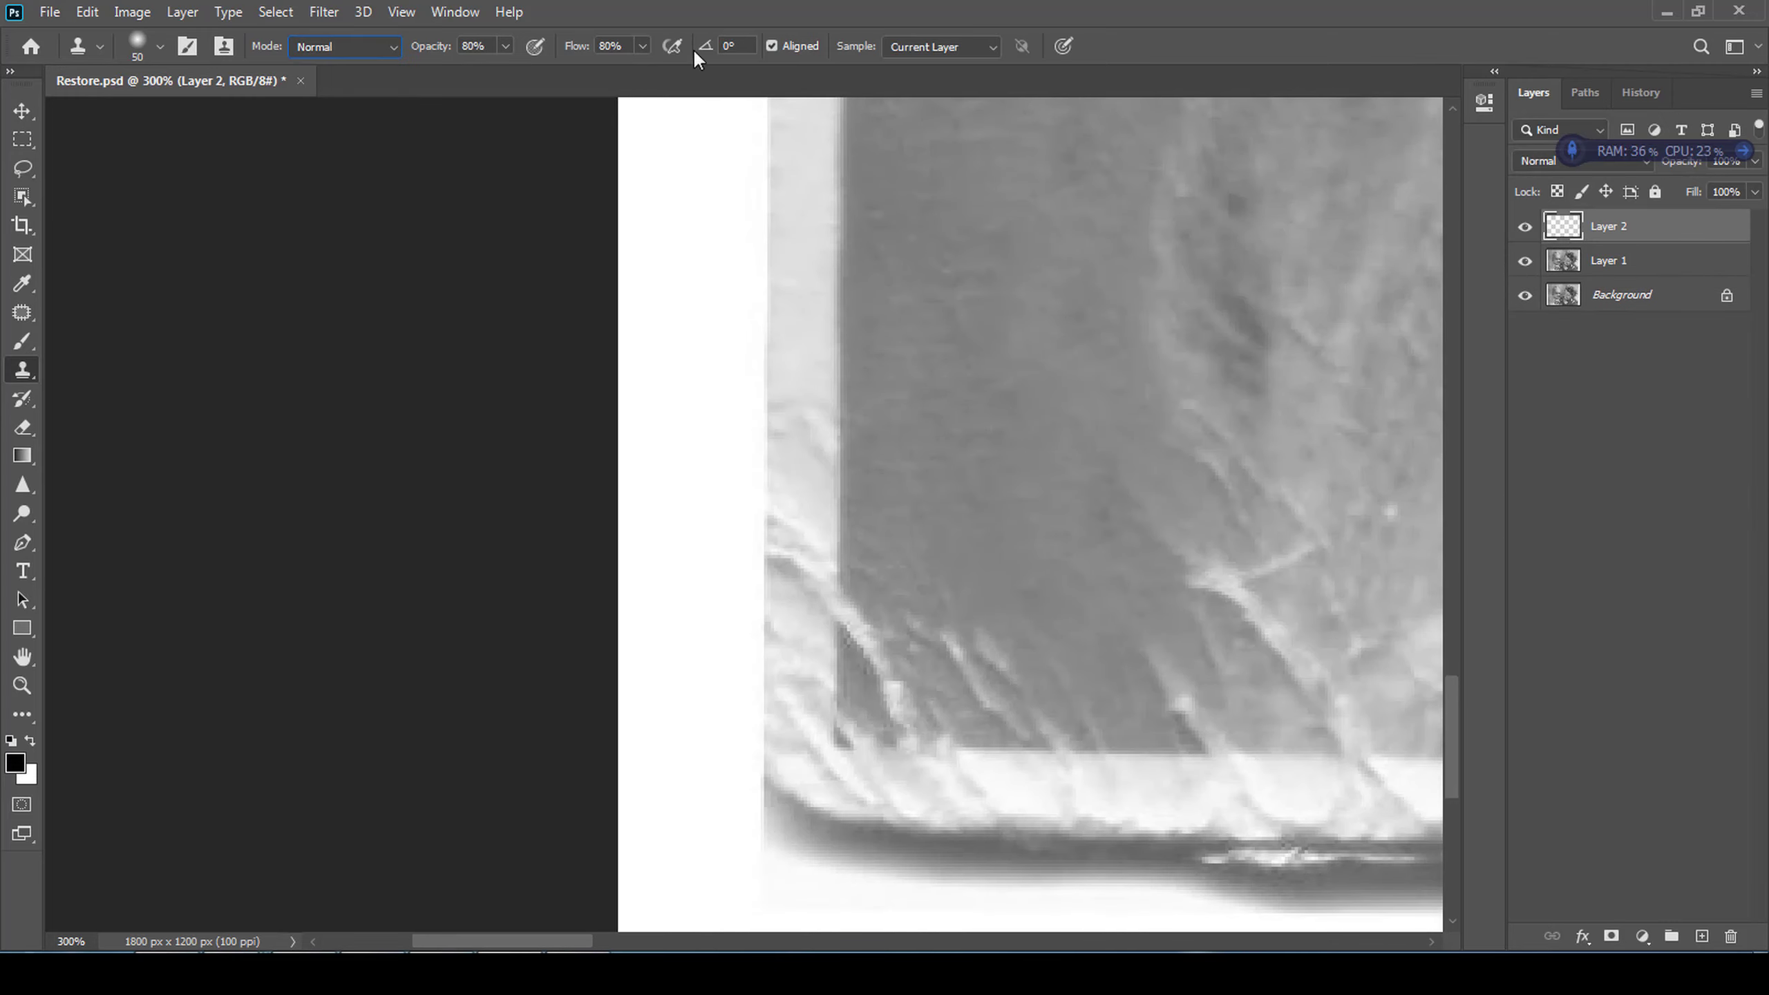
mouse_move(766, 521)
mouse_down()
mouse_move(789, 760)
mouse_move(749, 411)
mouse_up()
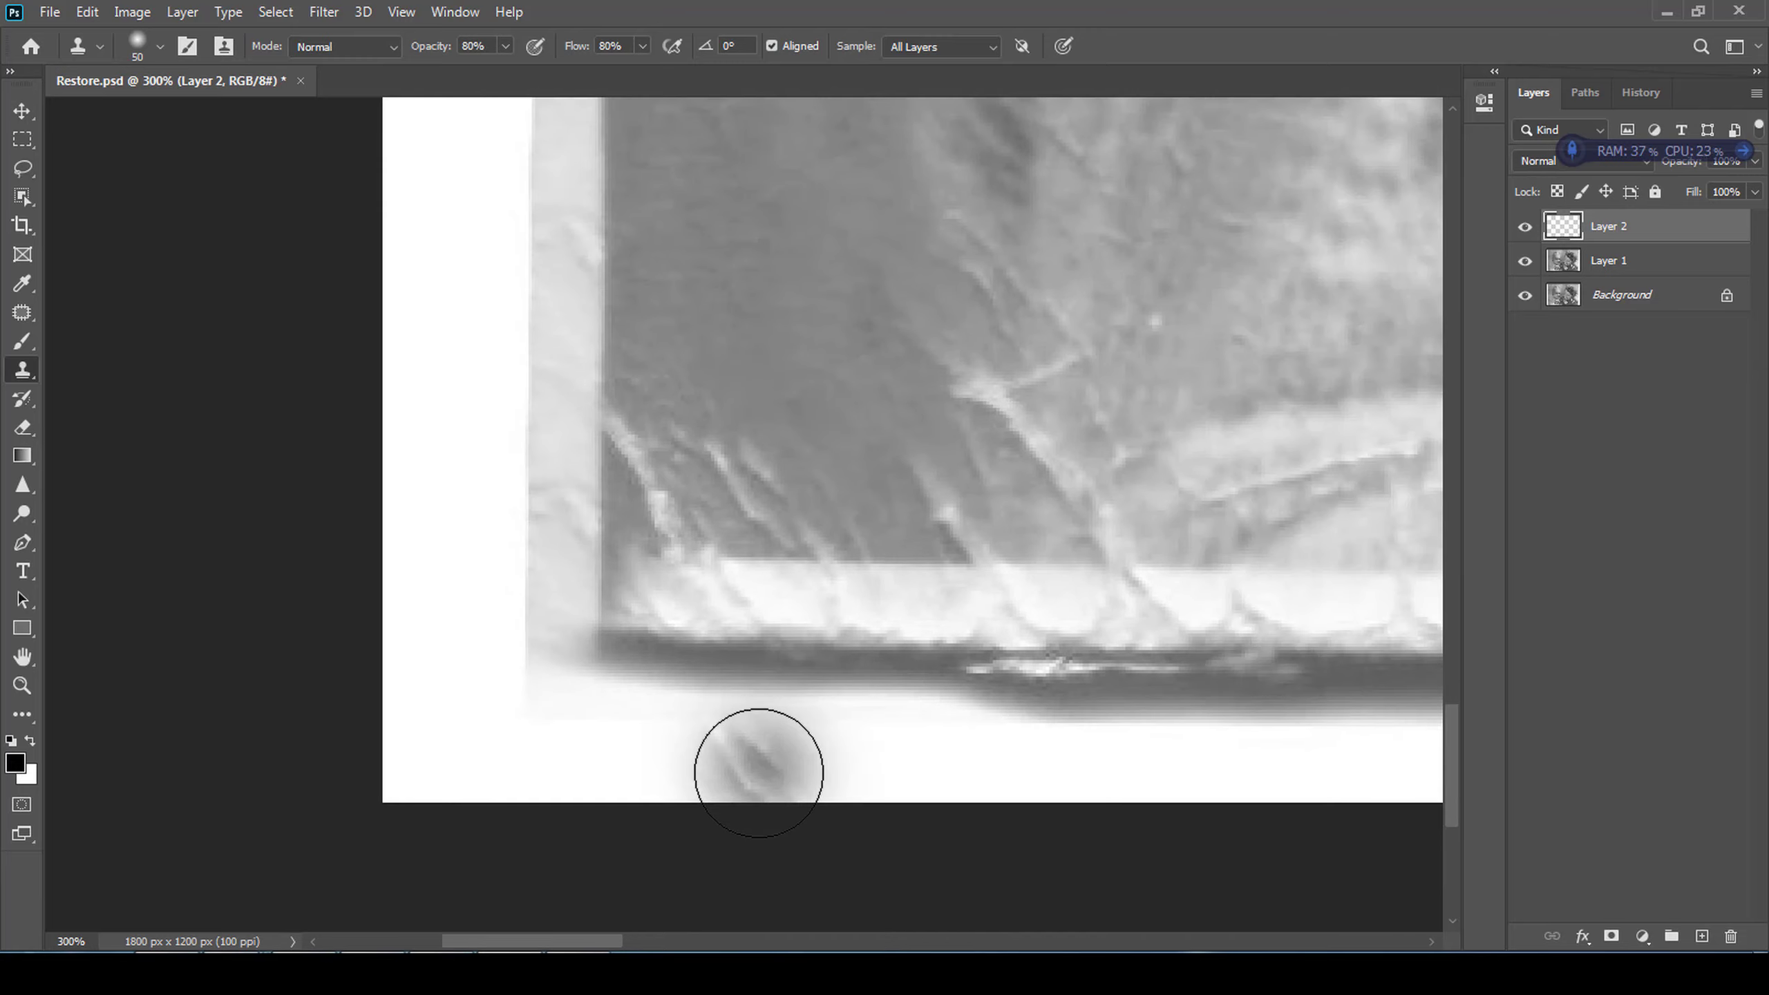
key(e)
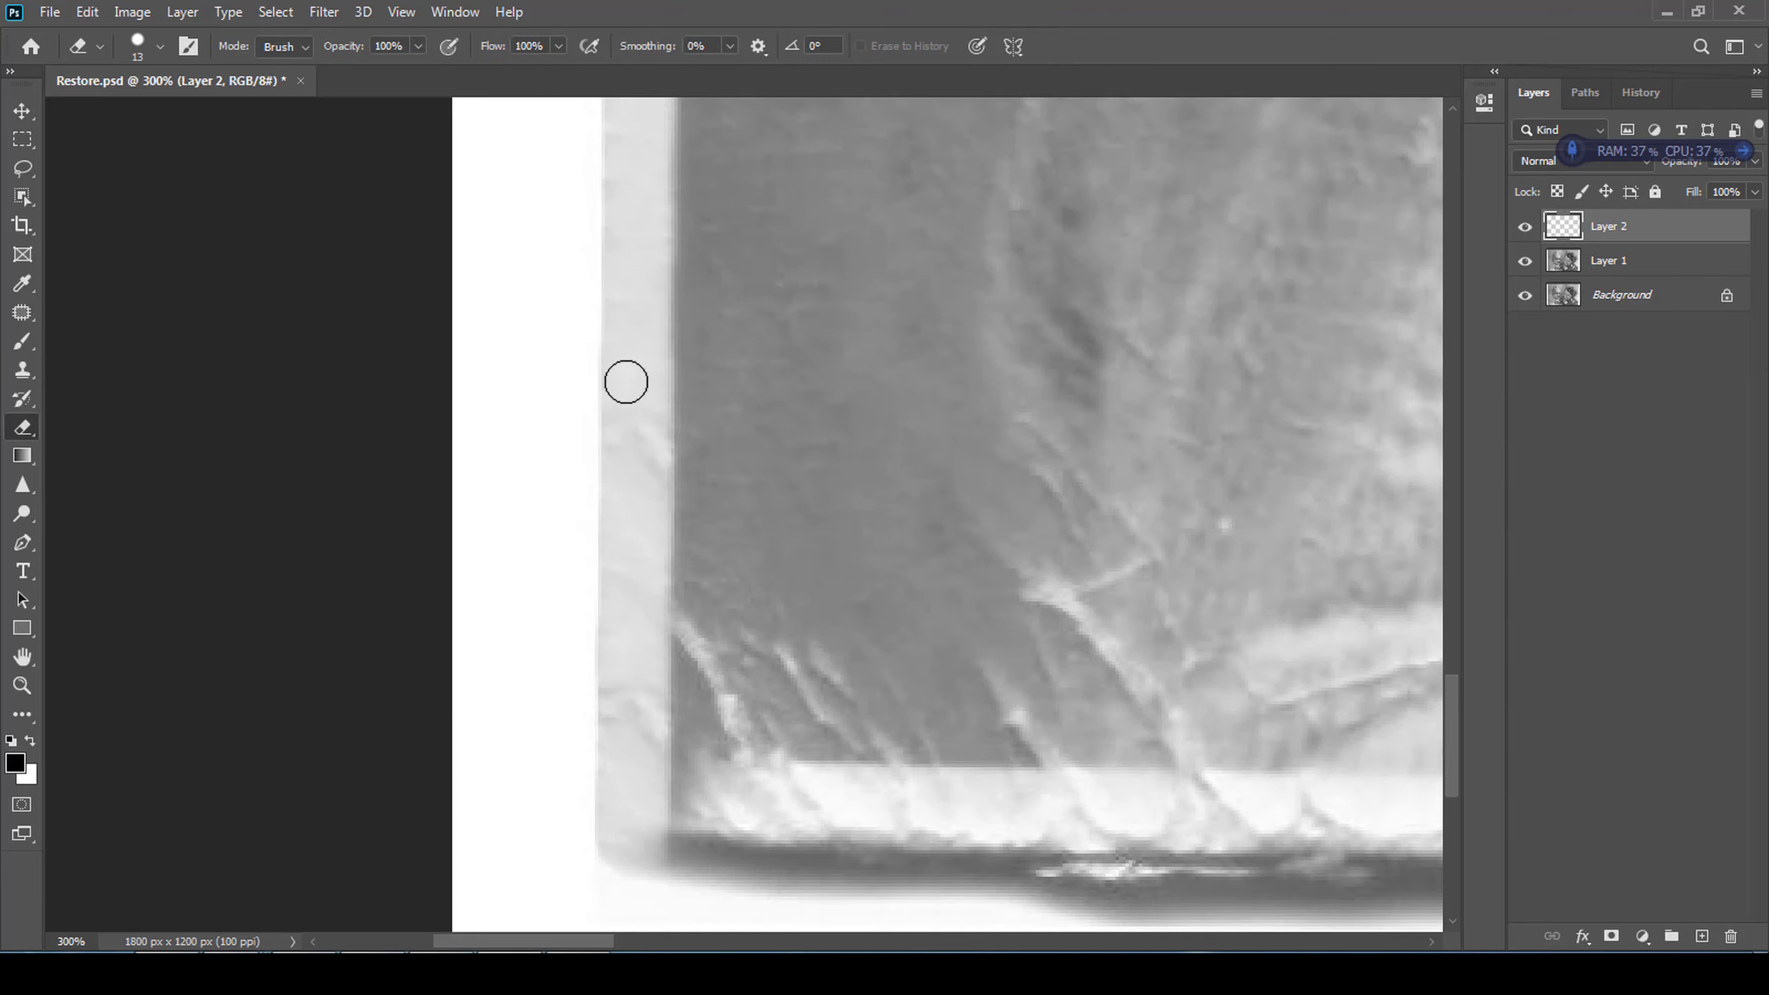
key(s)
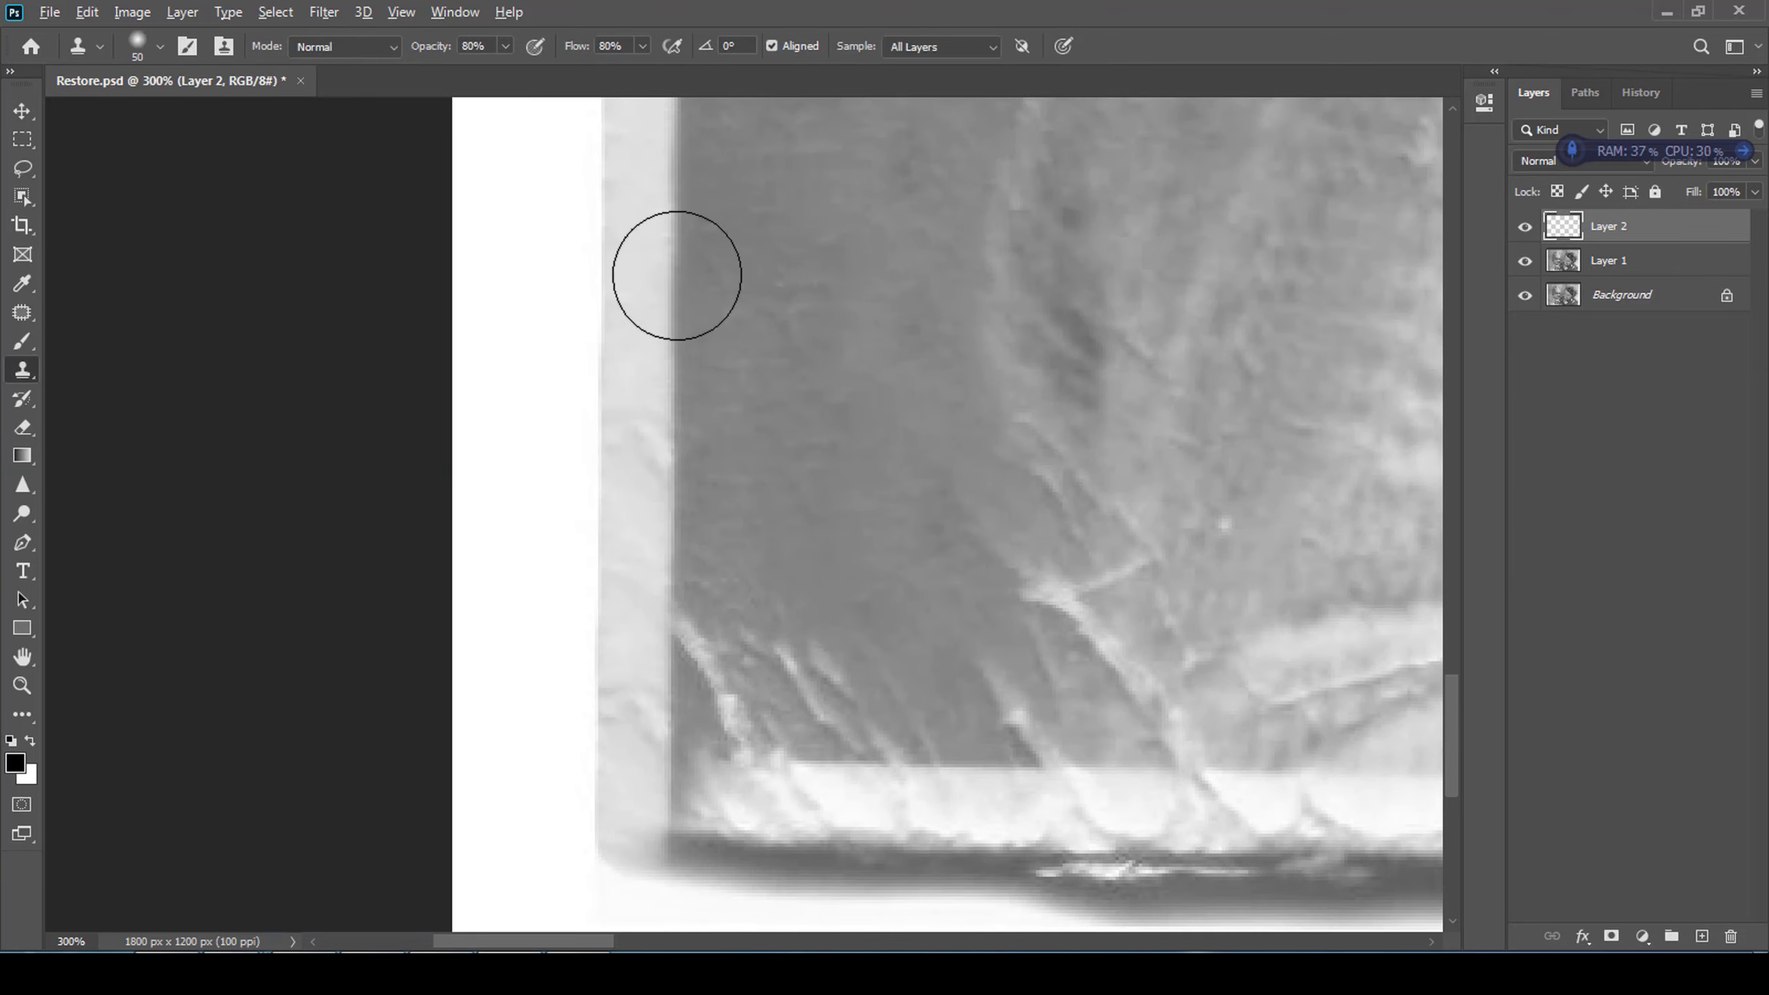
- Clone clean background over the cracks at the photo's inner lower-left corner using a Clone Stamp of size 30
key(bracketleft)
key(bracketleft)
mouse_move(676, 439)
mouse_down()
mouse_move(749, 665)
mouse_move(898, 753)
mouse_up()
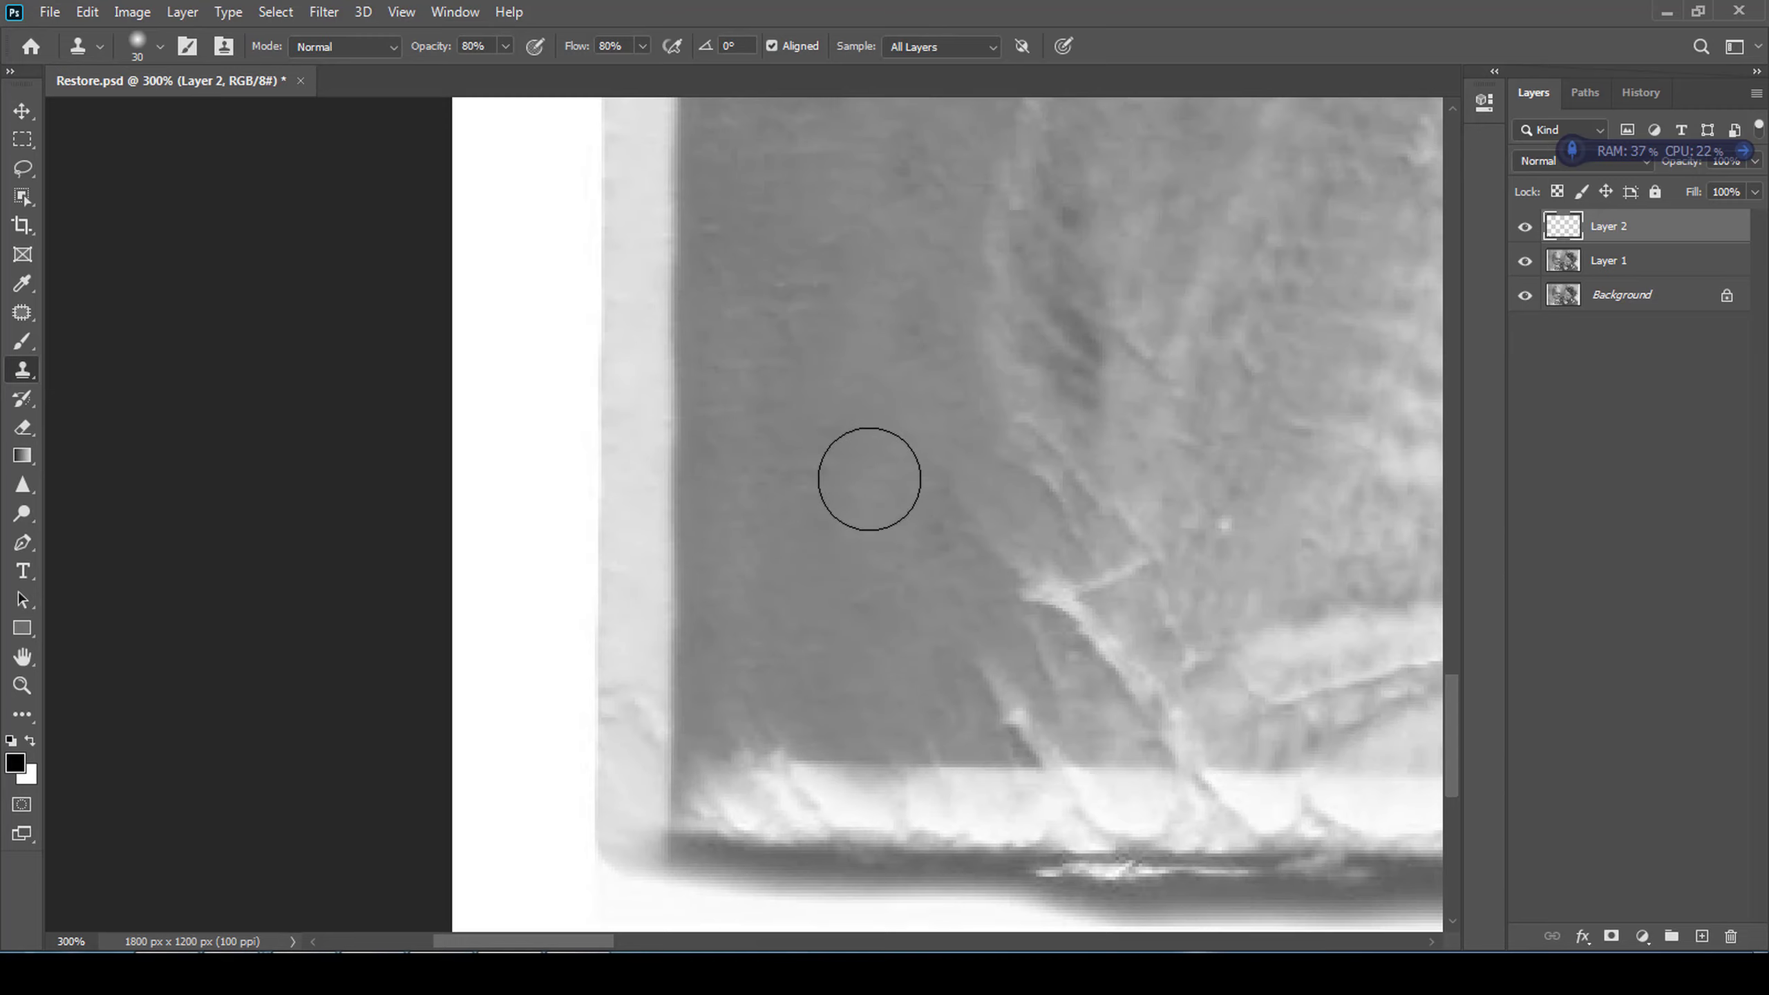
key(r)
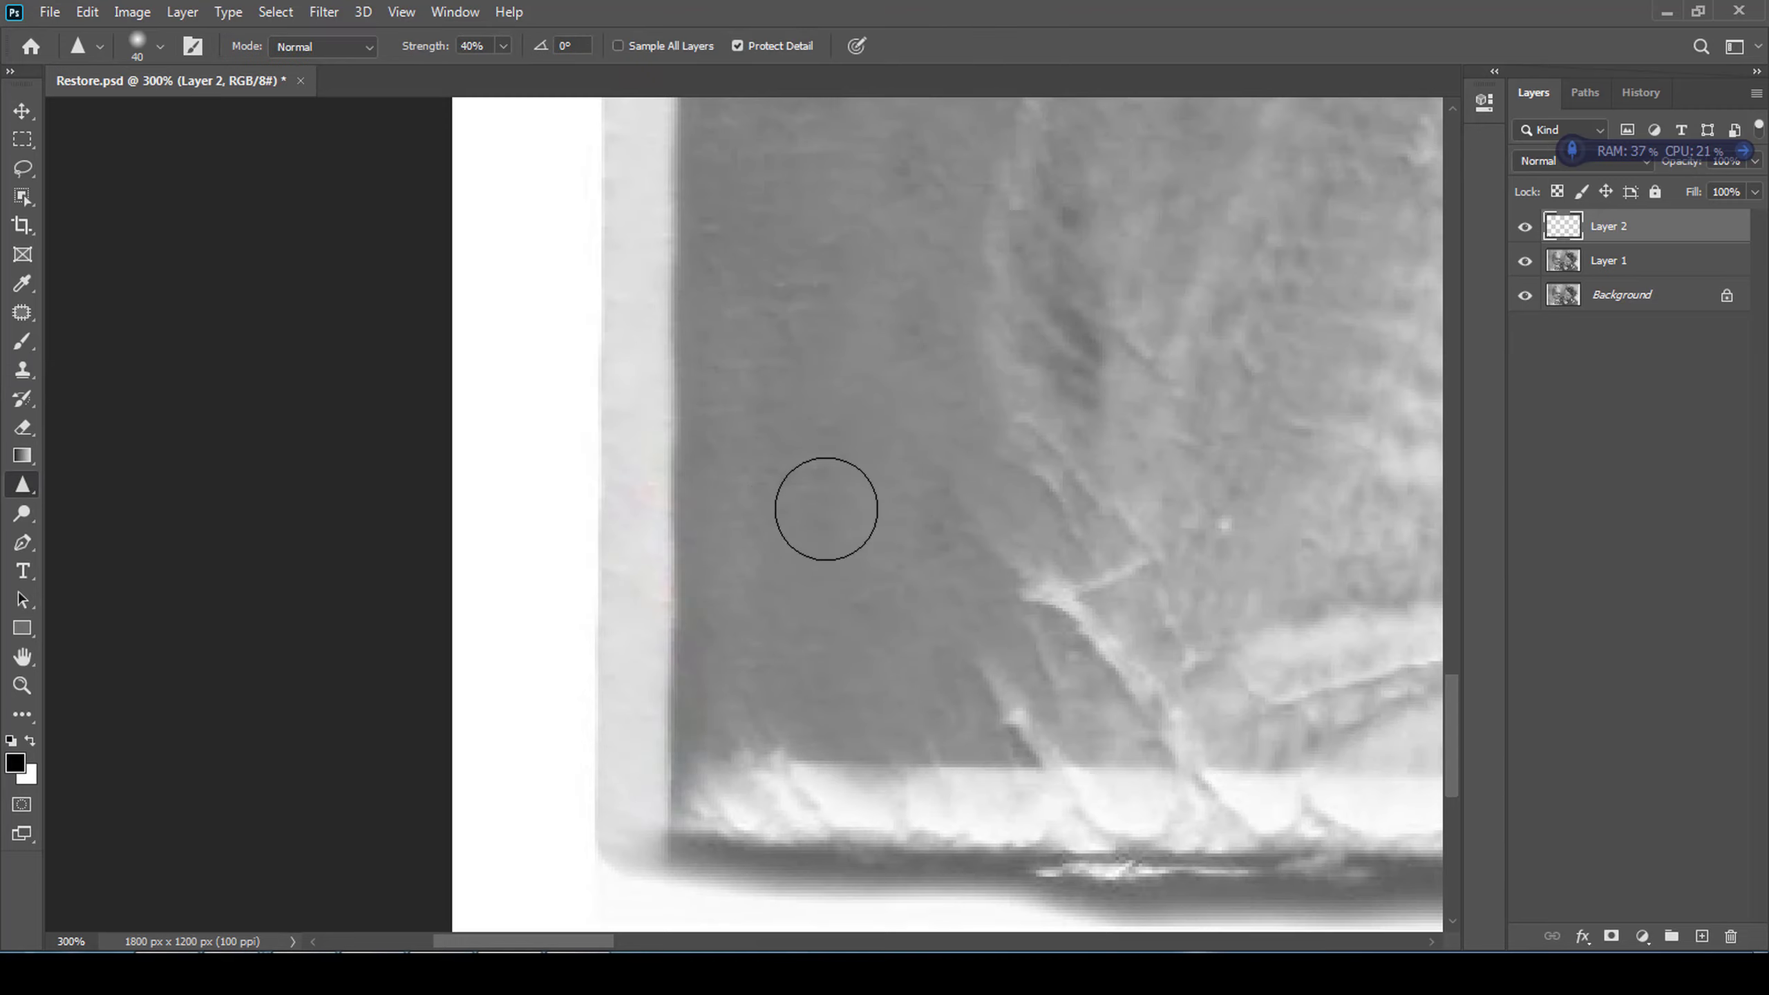
scroll(809, 442, down, 2)
- Erase the cloned pixels that spill over the lower border strip near the lower-left corner
key(e)
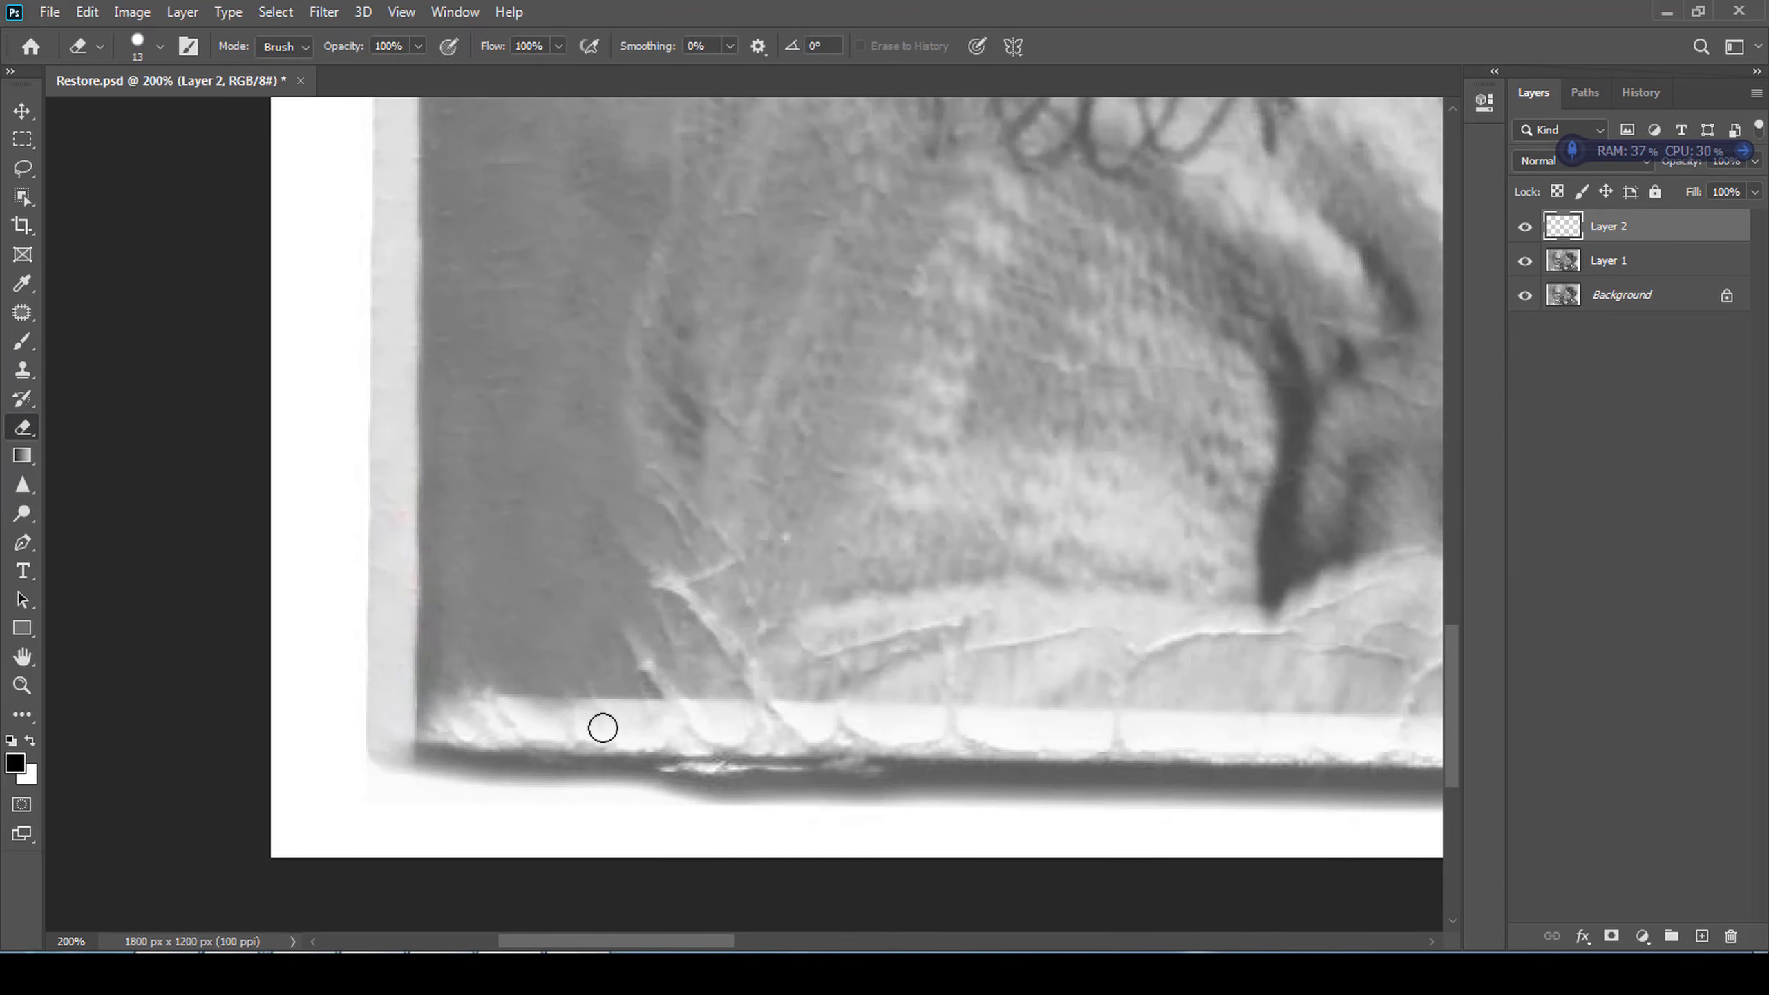
drag(592, 729, 426, 735)
scroll(486, 699, up, 1)
key(s)
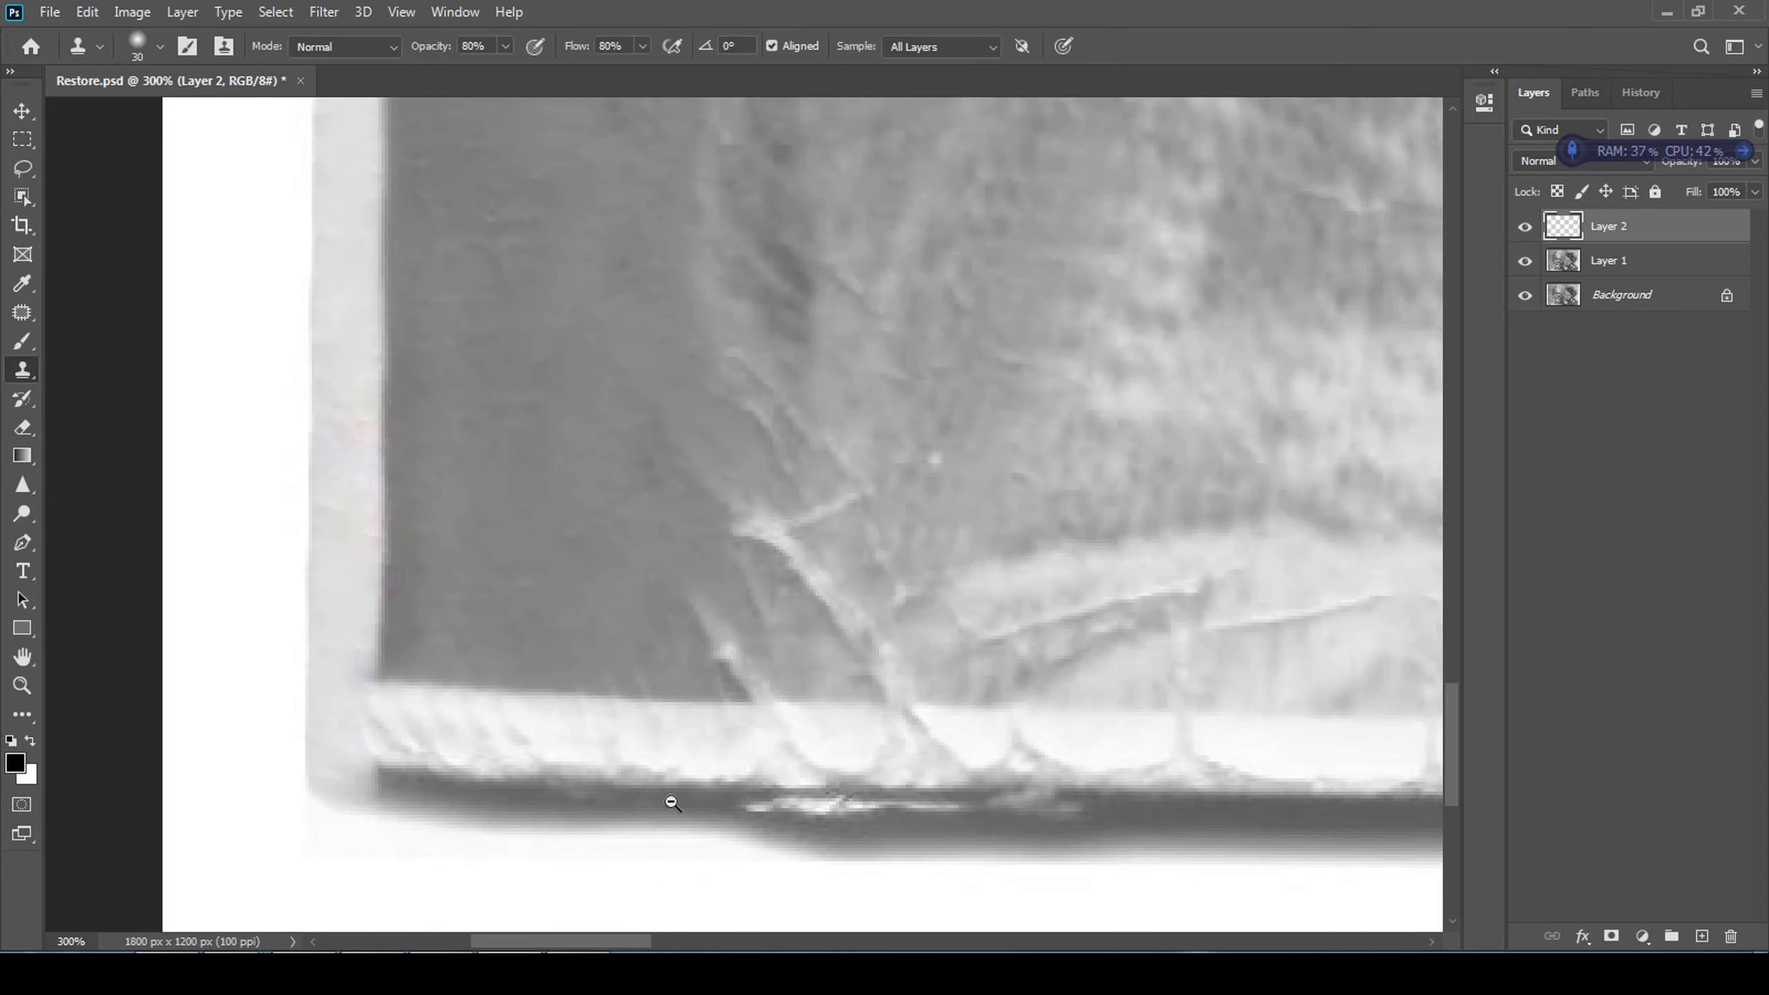
- Clone over the diagonal cracks where the background meets the baby's sleeve above the lower border
scroll(672, 803, down, 1)
scroll(730, 526, up, 1)
mouse_move(711, 541)
mouse_down()
mouse_move(714, 578)
mouse_move(600, 727)
mouse_up()
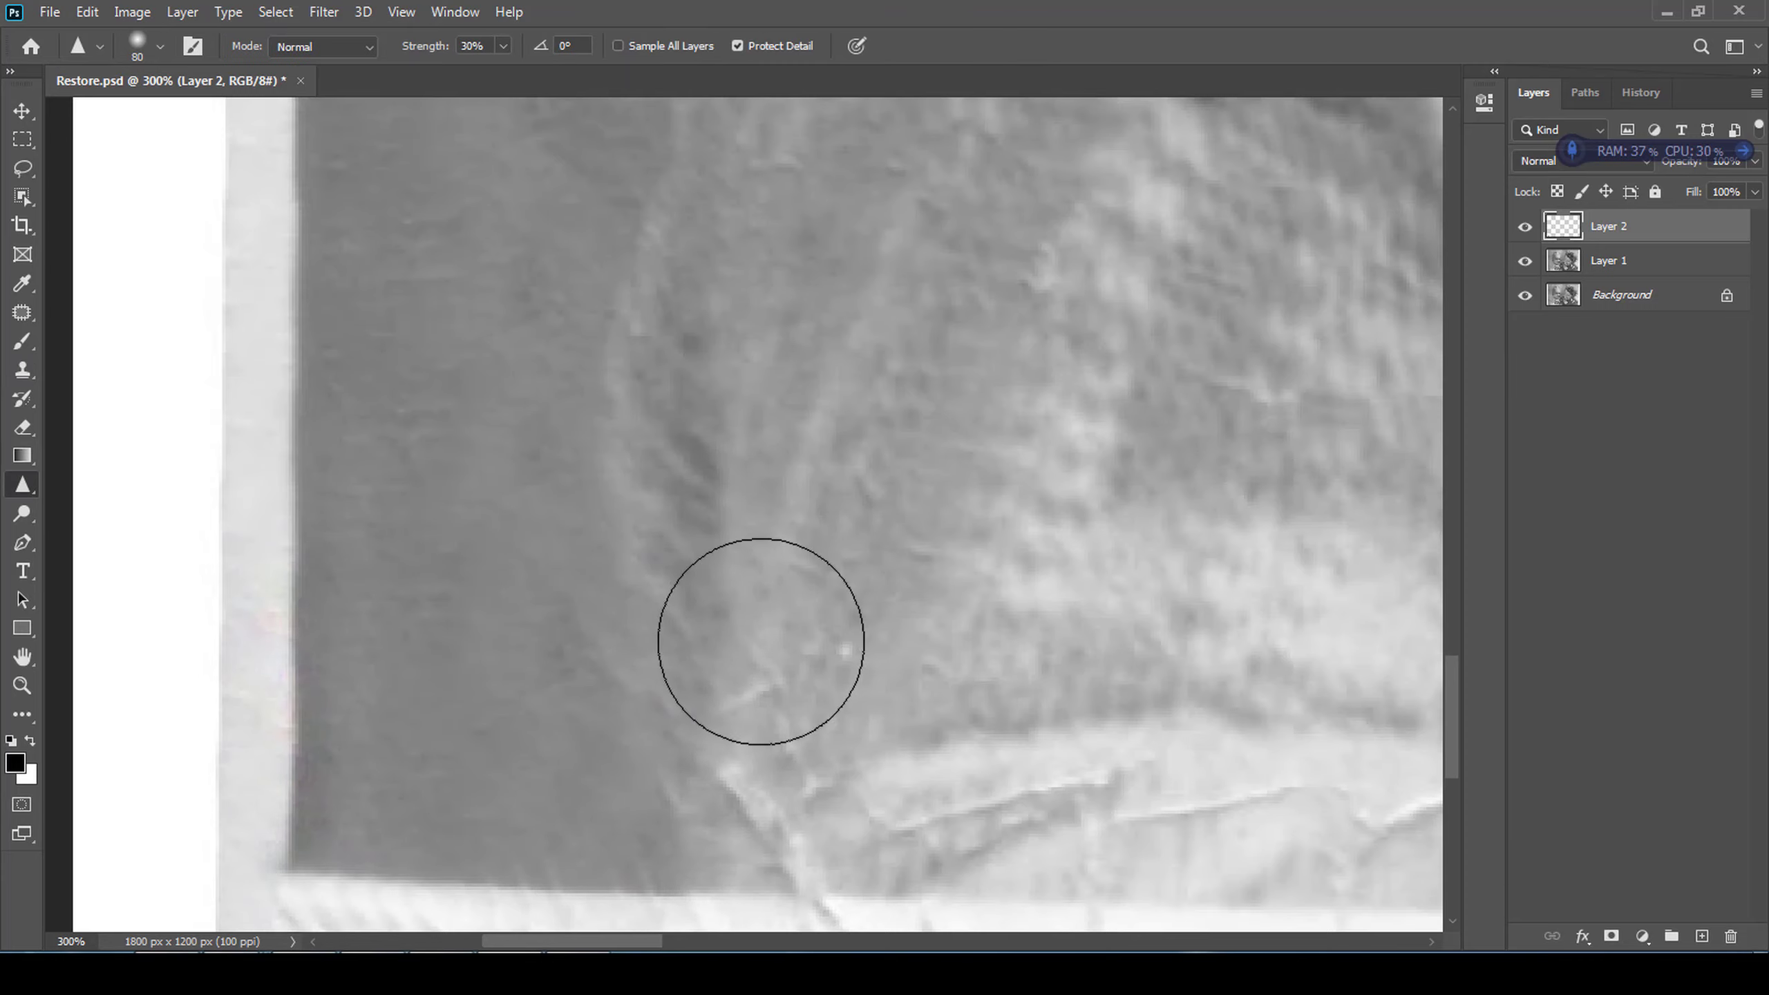
mouse_move(790, 620)
mouse_down()
mouse_move(750, 810)
mouse_move(778, 605)
mouse_move(927, 644)
mouse_move(944, 739)
mouse_move(643, 670)
mouse_up()
mouse_move(557, 787)
mouse_down()
mouse_move(537, 743)
mouse_move(686, 826)
mouse_move(547, 815)
mouse_up()
click(495, 839)
- Clone fabric texture over the creases on the pale garment hem below the sleeve, undoing the last stroke
alt+click(936, 671)
drag(975, 704, 832, 733)
alt+click(796, 758)
drag(745, 738, 569, 740)
alt+click(955, 705)
key(ctrl+z)
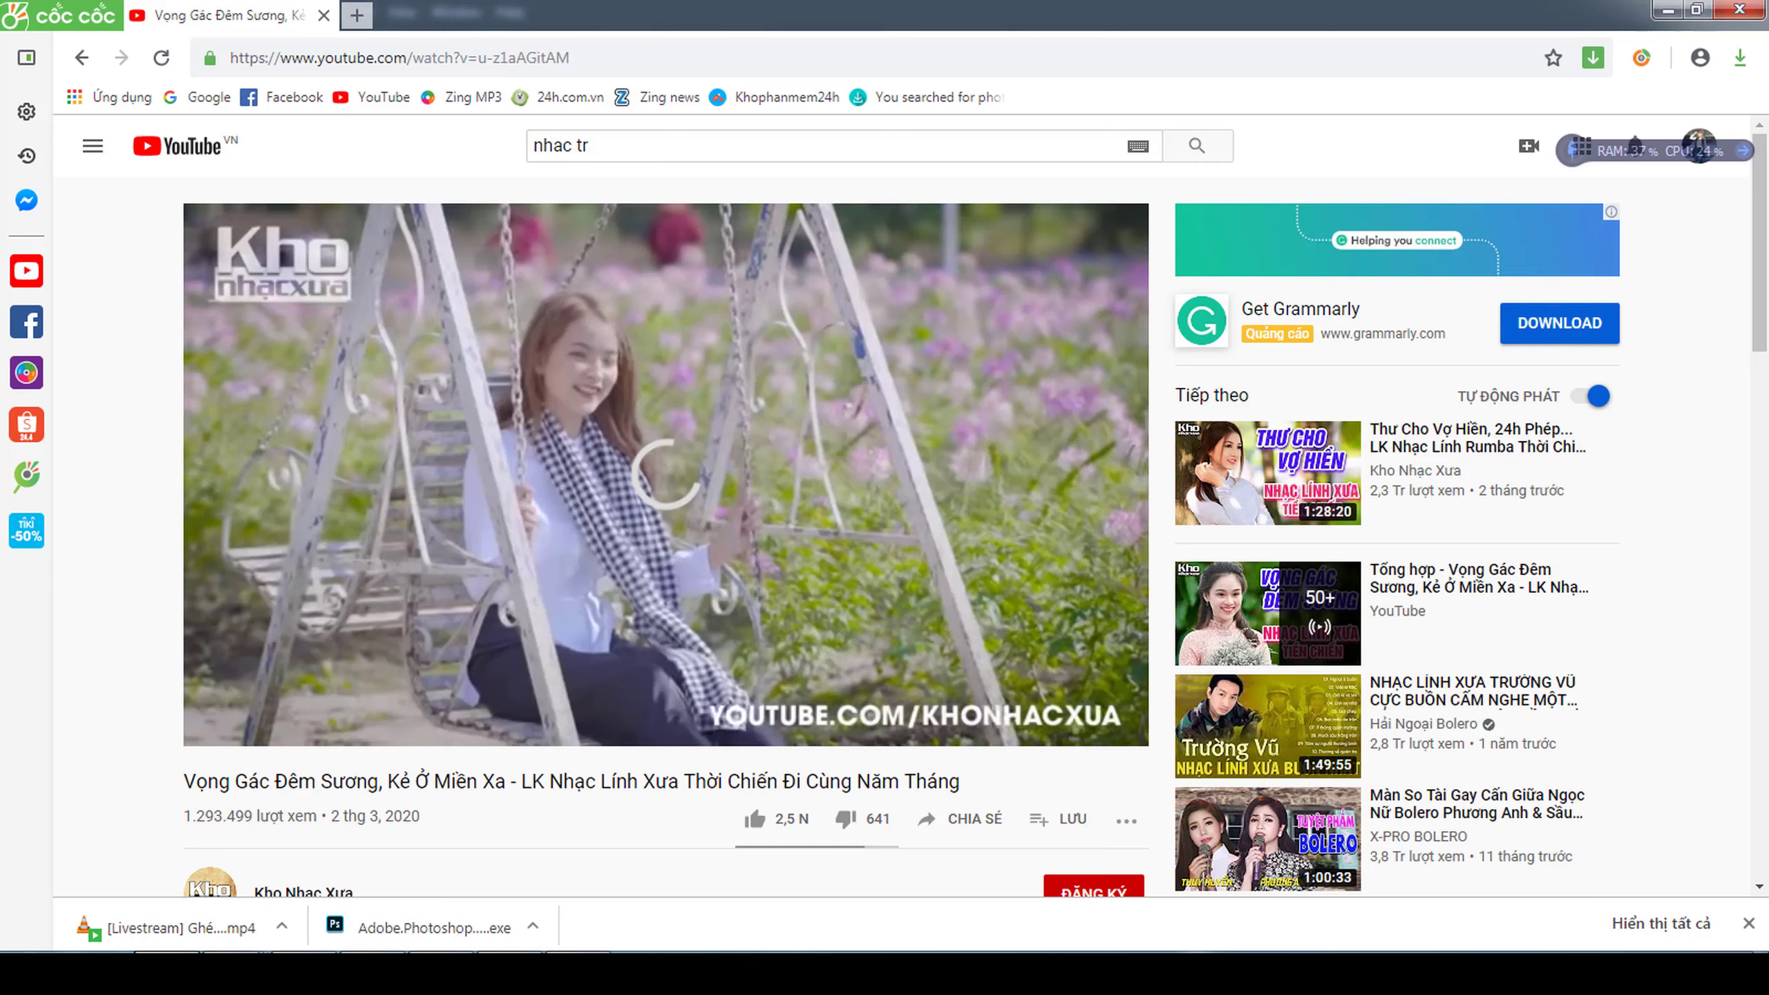
click(1019, 723)
click(1055, 679)
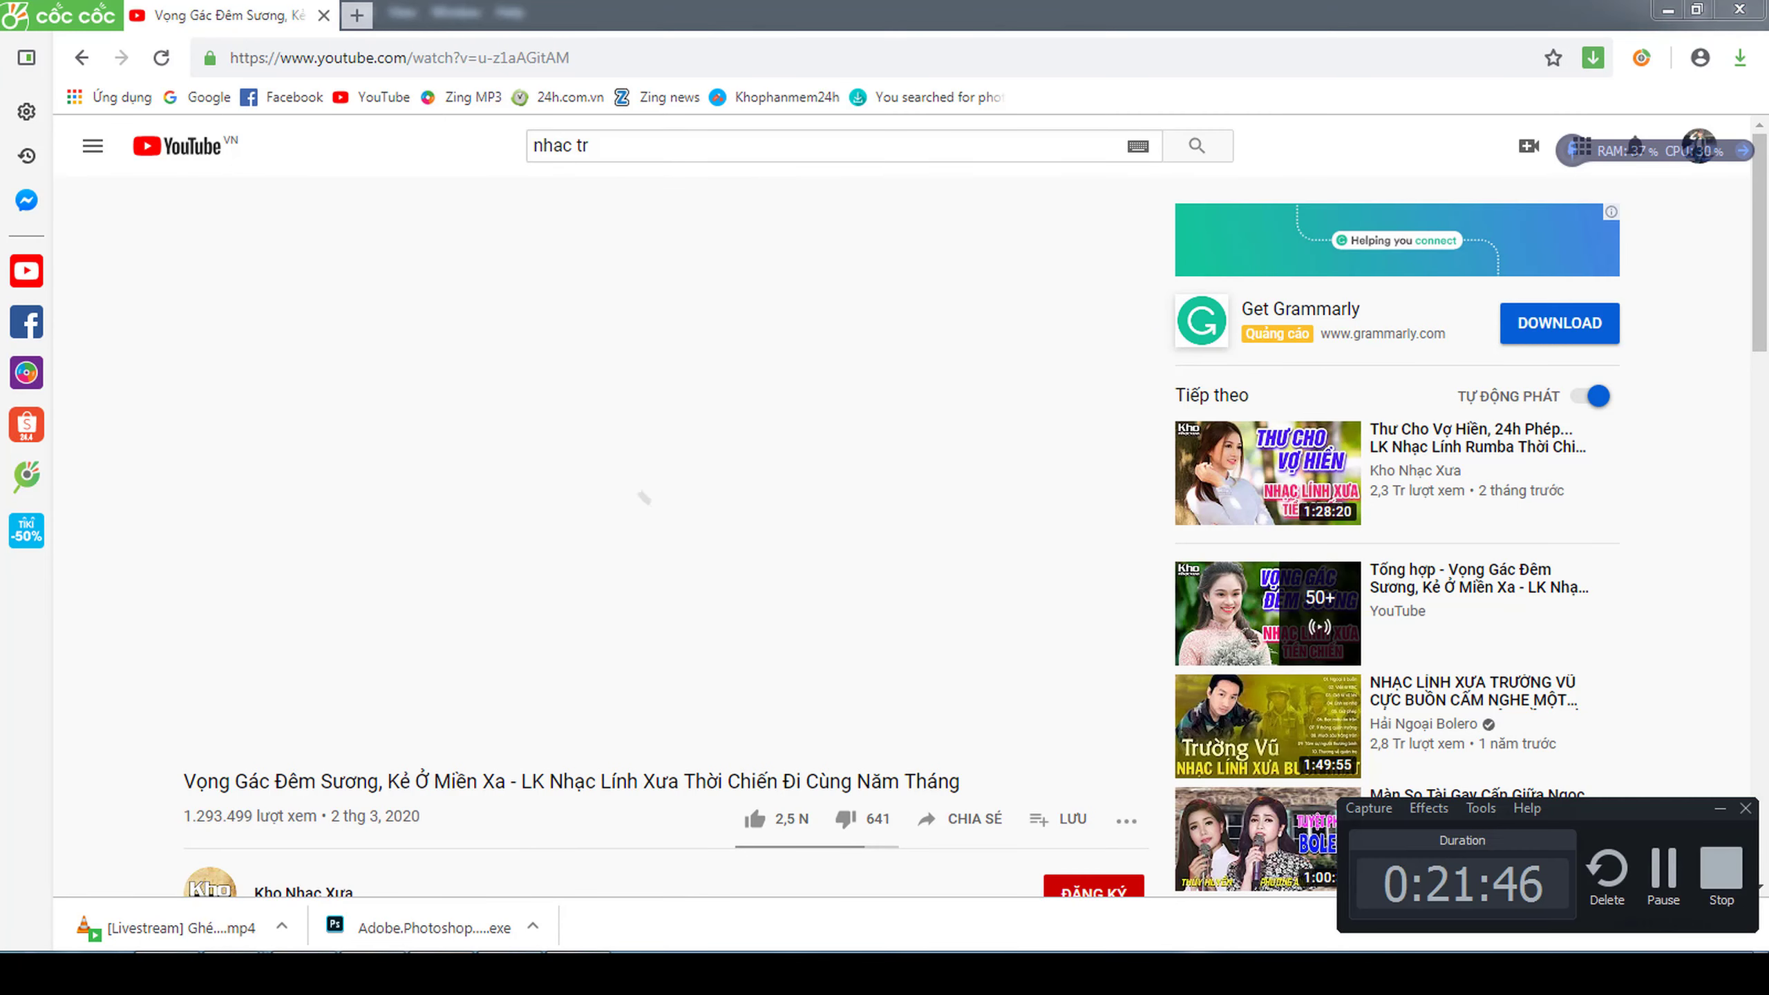
key(alt+Tab)
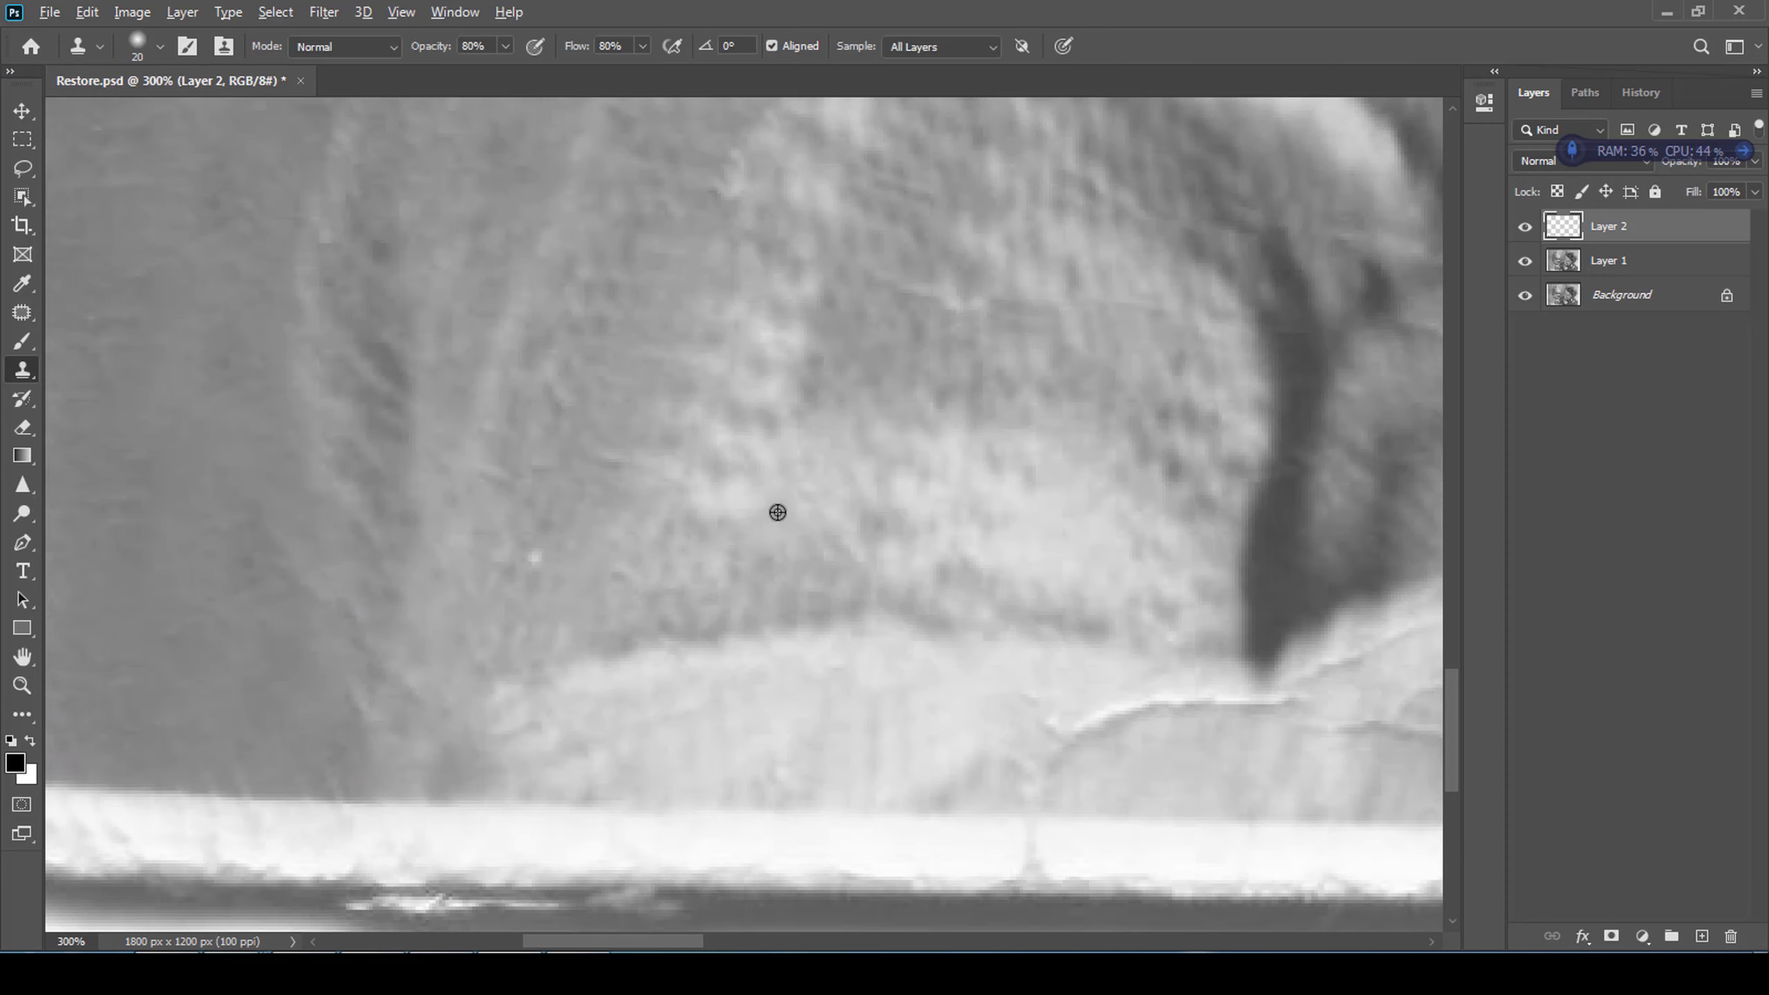
- Save the document and, after comparing Layer 2 hidden and shown, merge it into Layer 1
key(ctrl+s)
key(ctrl+minus)
key(ctrl+minus)
key(ctrl+minus)
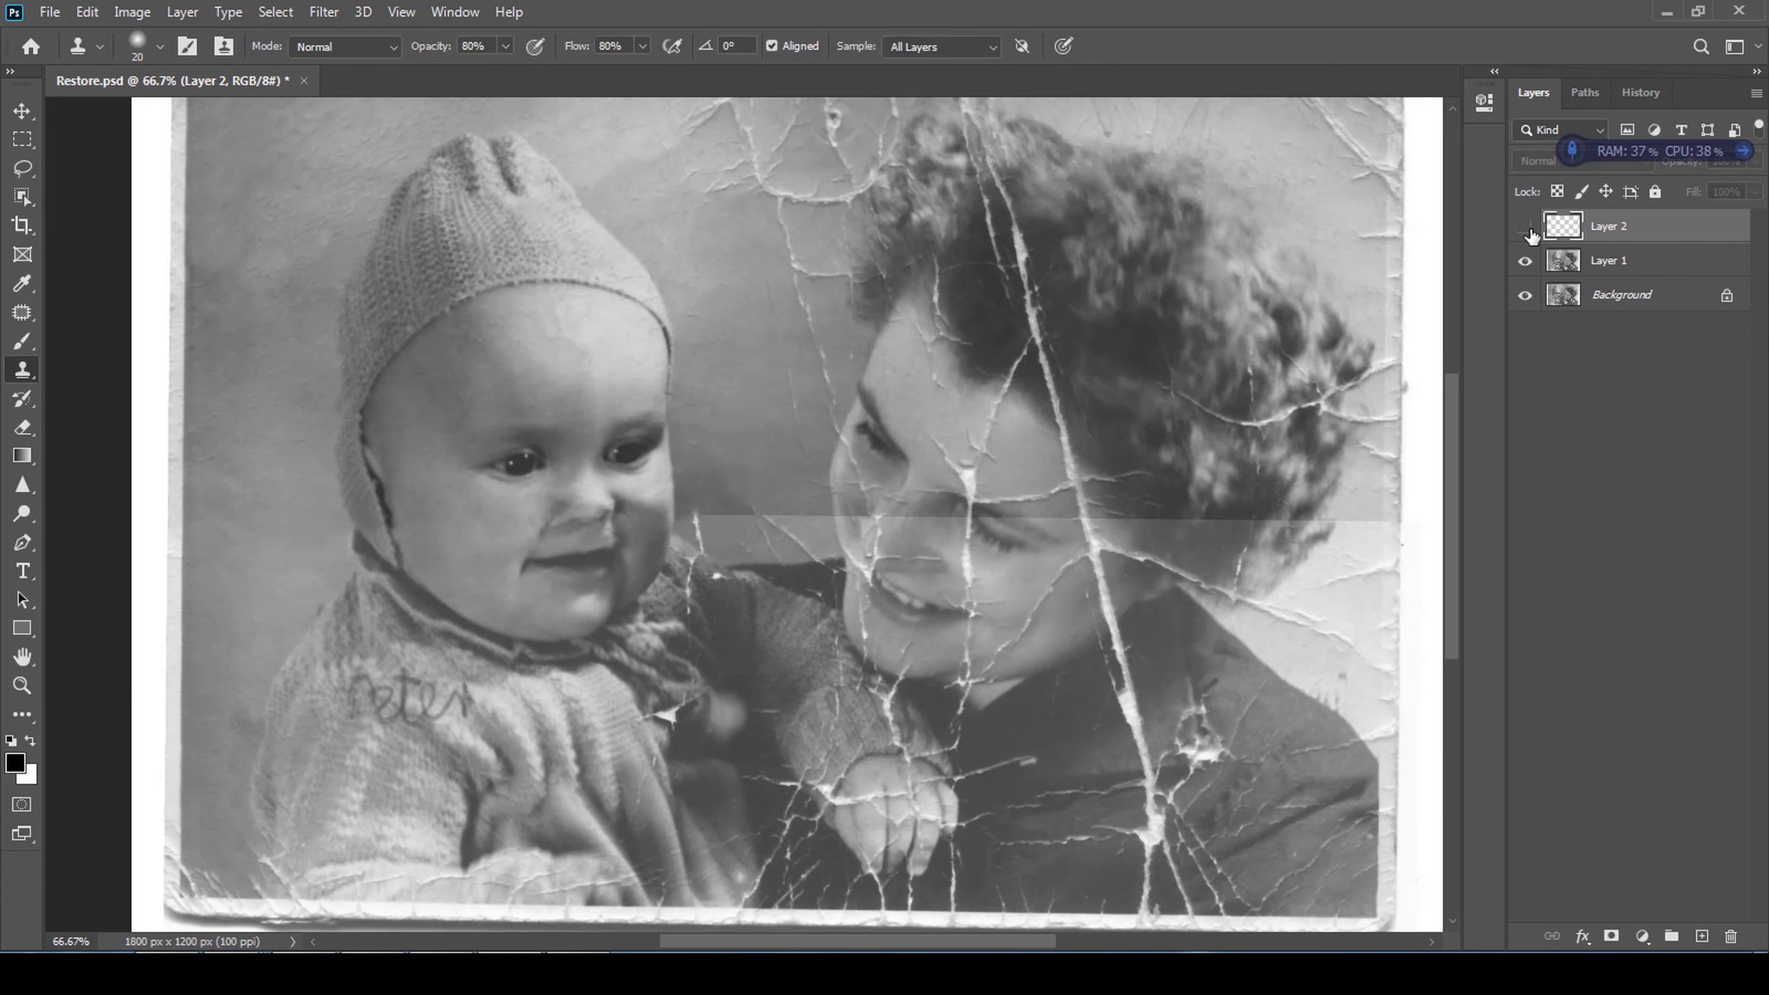
click(1525, 226)
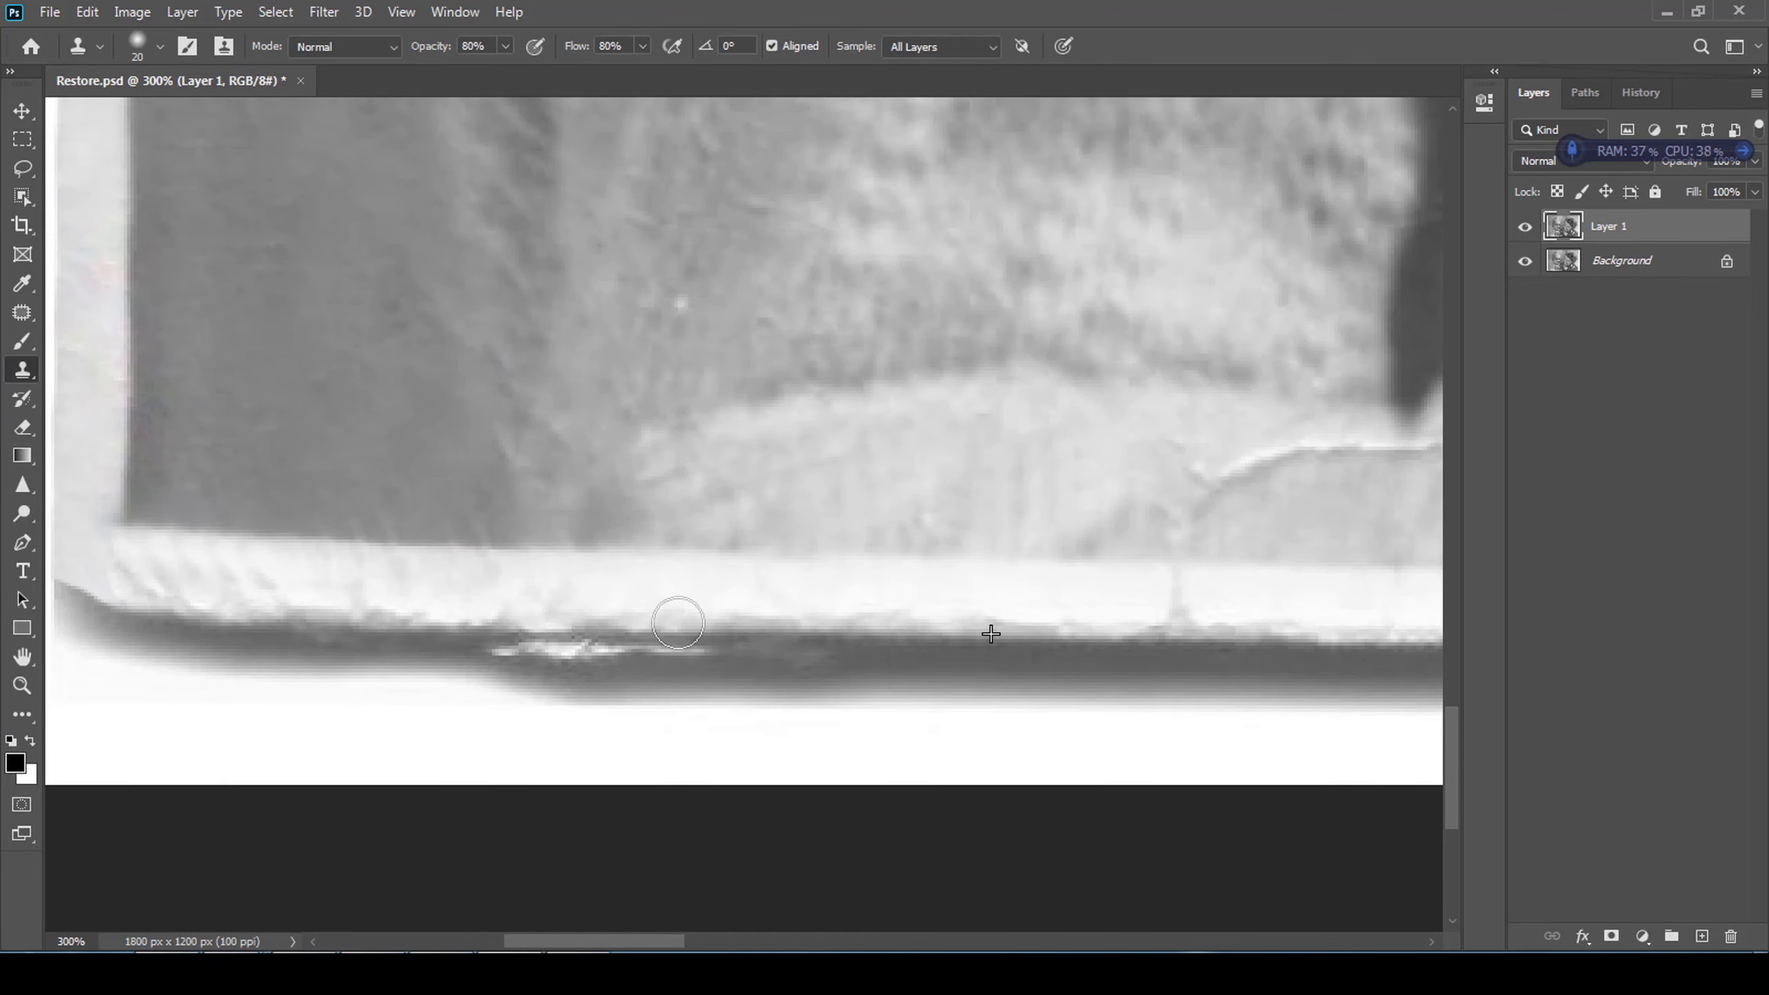
- Clone over the white scratches on the dark edge below the border and the curved crease on the pale garment hem
drag(679, 623, 699, 644)
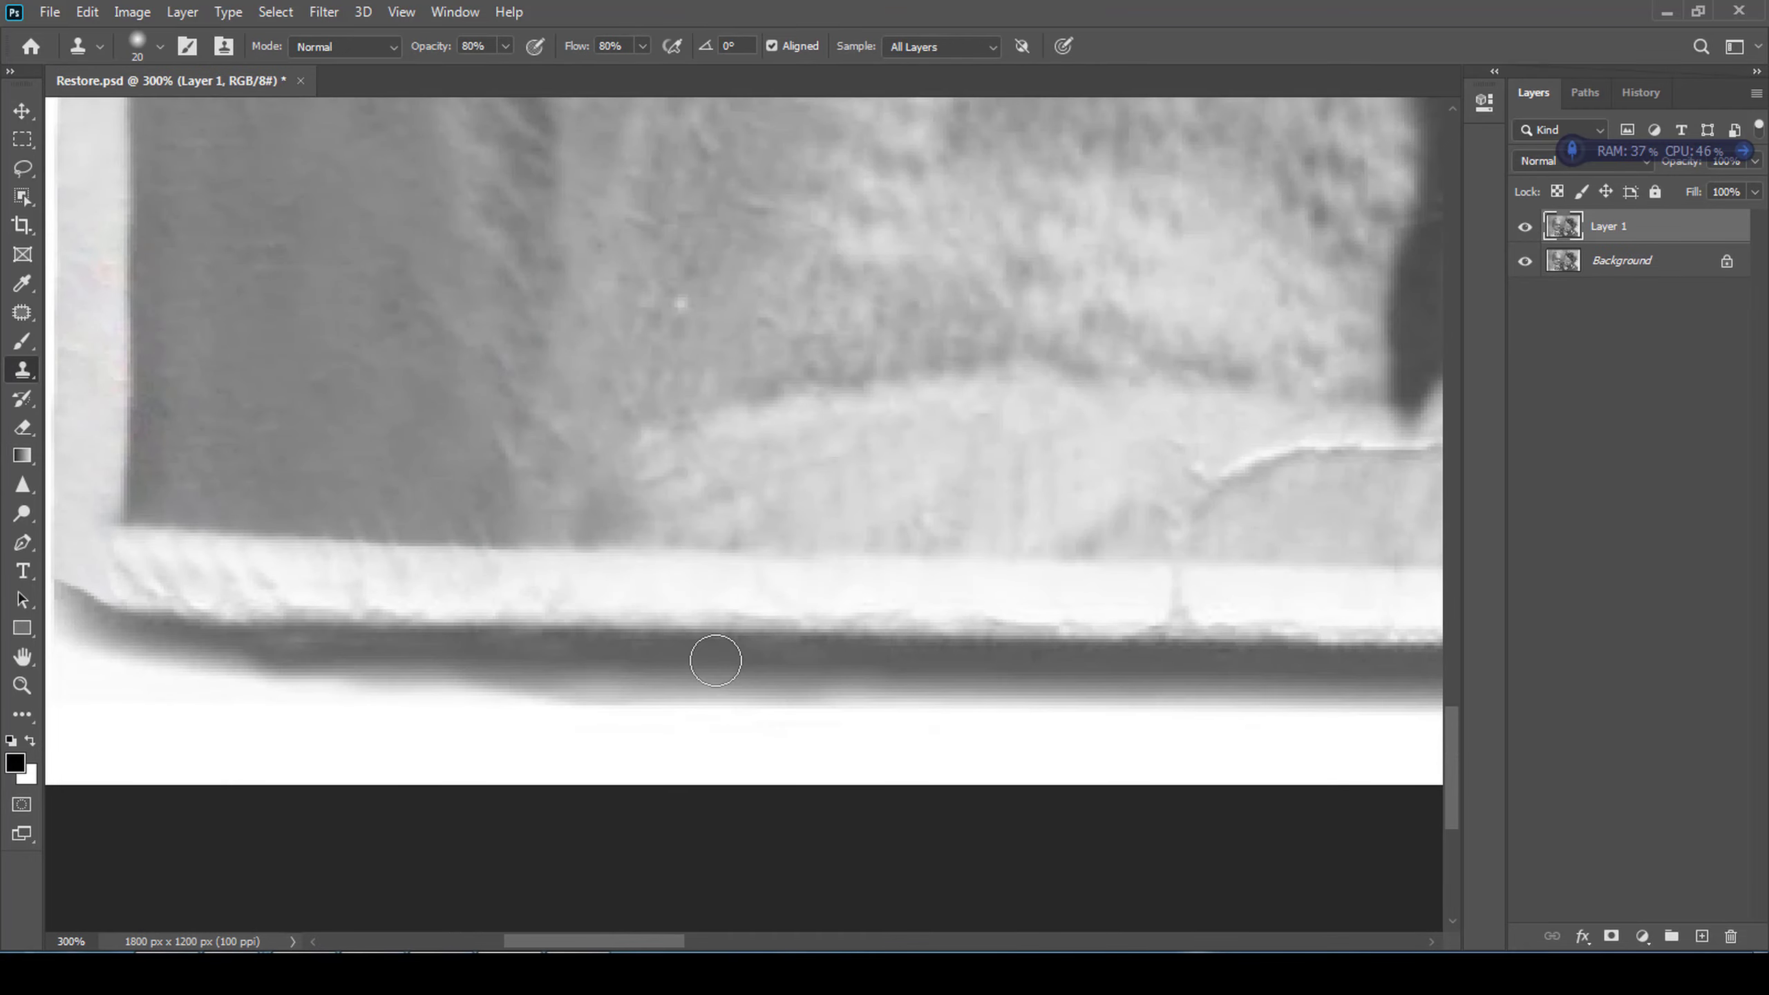
scroll(699, 644, down, 2)
scroll(714, 632, up, 2)
alt+click(853, 703)
drag(922, 669, 677, 711)
- Heal the curved and branching cracks across the pale hem above the lower border using a content-aware Spot Healing Brush of size 15
key(j)
key(j)
key(j)
key(j)
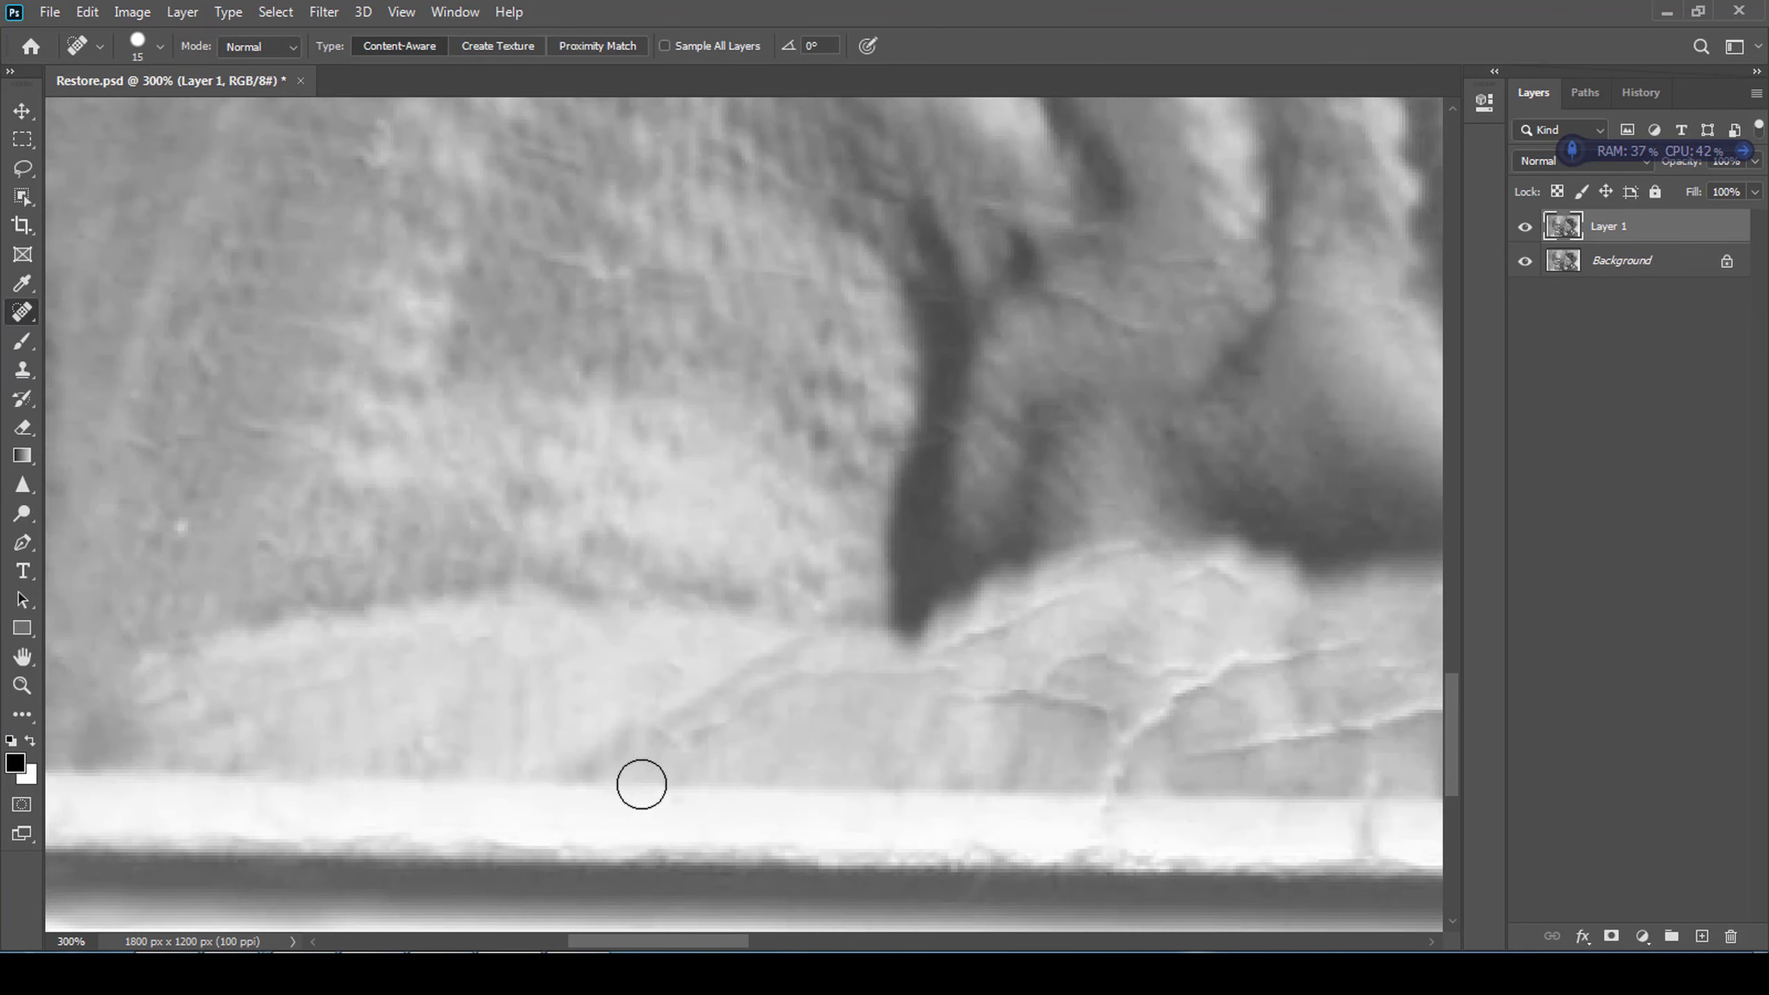
scroll(734, 779, down, 2)
scroll(506, 747, up, 2)
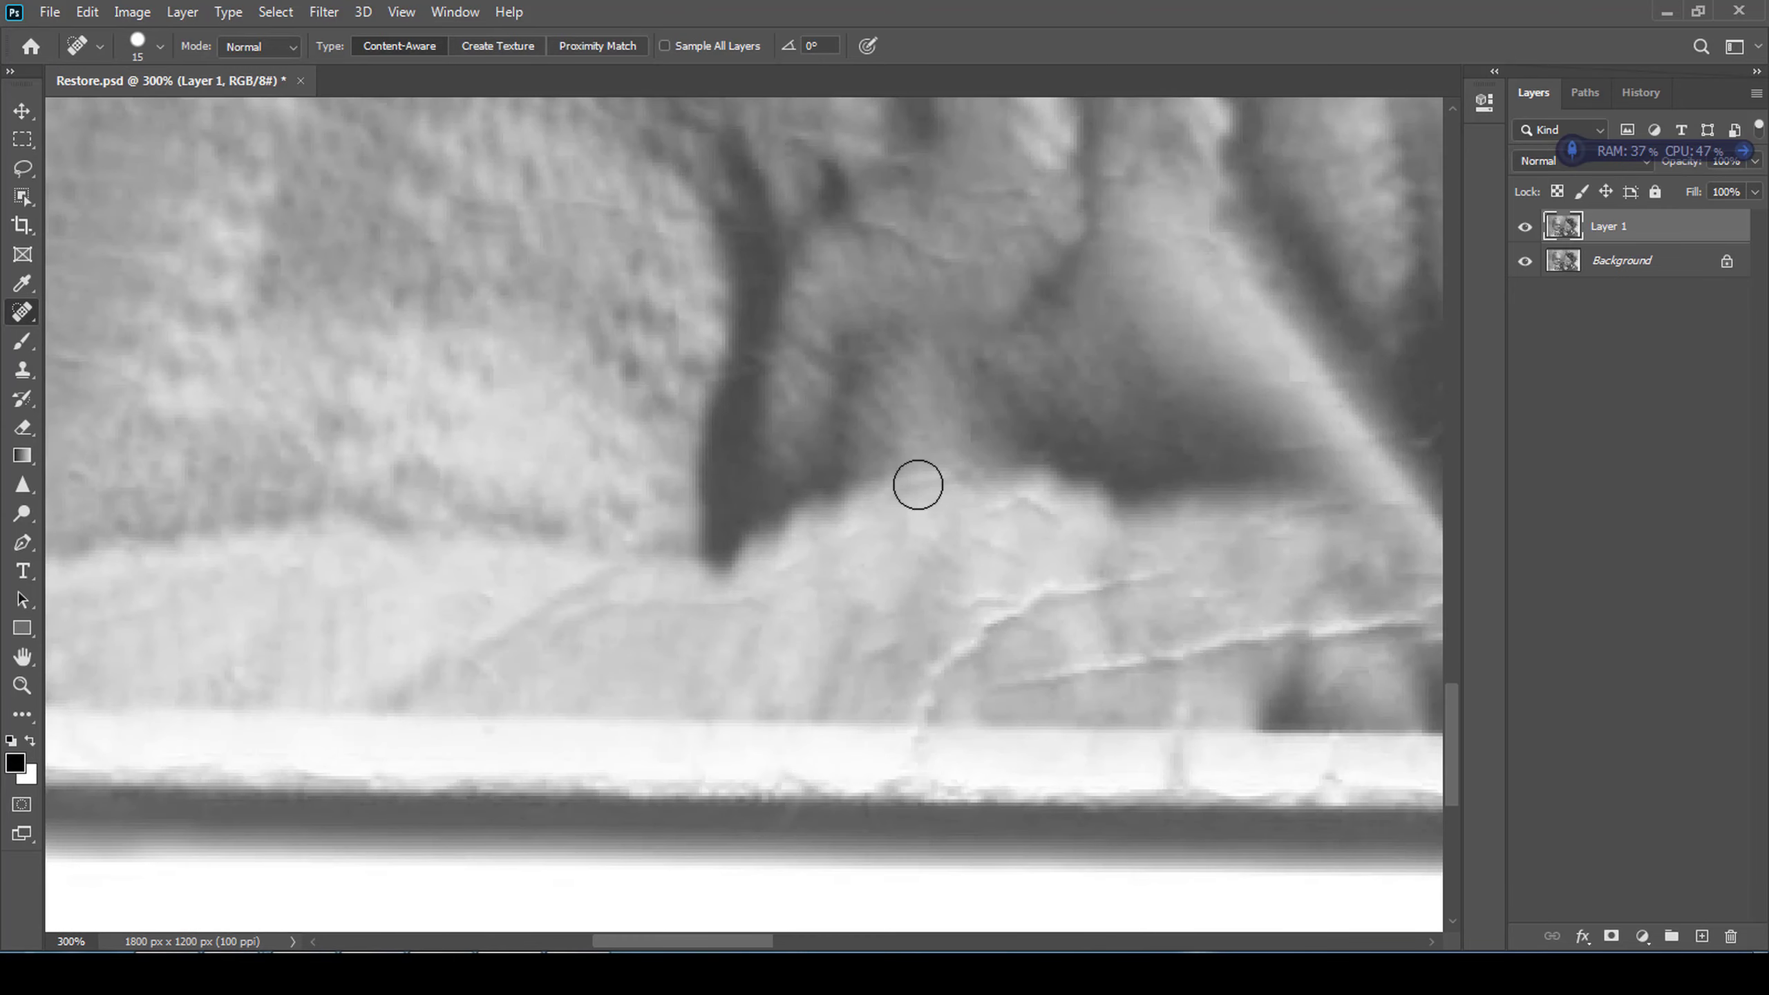
drag(1100, 589, 1146, 564)
drag(934, 675, 976, 625)
scroll(680, 667, right, 5)
drag(863, 640, 975, 618)
click(857, 752)
- Heal the white specks, fine streaks and thin vertical crack on the garment's long dark and light folds
scroll(1039, 718, up, 2)
scroll(1038, 718, right, 2)
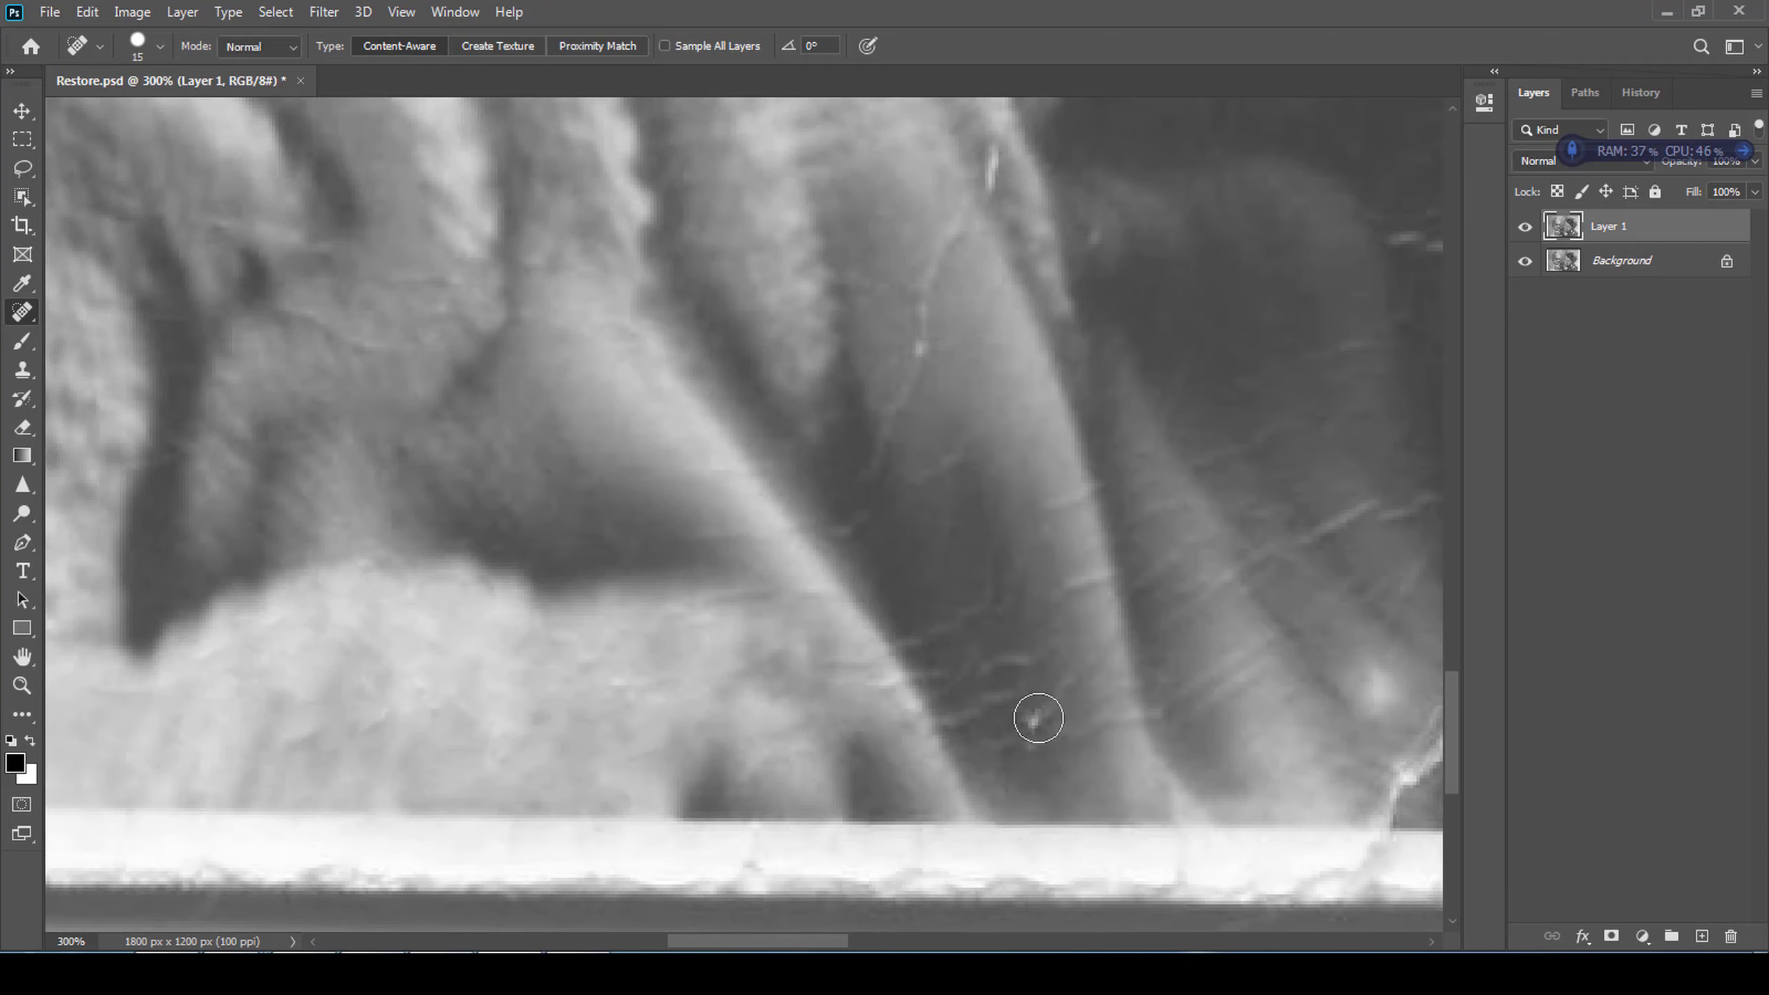
scroll(557, 391, up, 1)
drag(697, 579, 812, 622)
scroll(625, 525, down, 2)
scroll(624, 525, up, 1)
mouse_move(1184, 649)
mouse_down()
mouse_move(854, 660)
mouse_move(783, 369)
mouse_up()
drag(822, 184, 735, 432)
drag(956, 620, 974, 675)
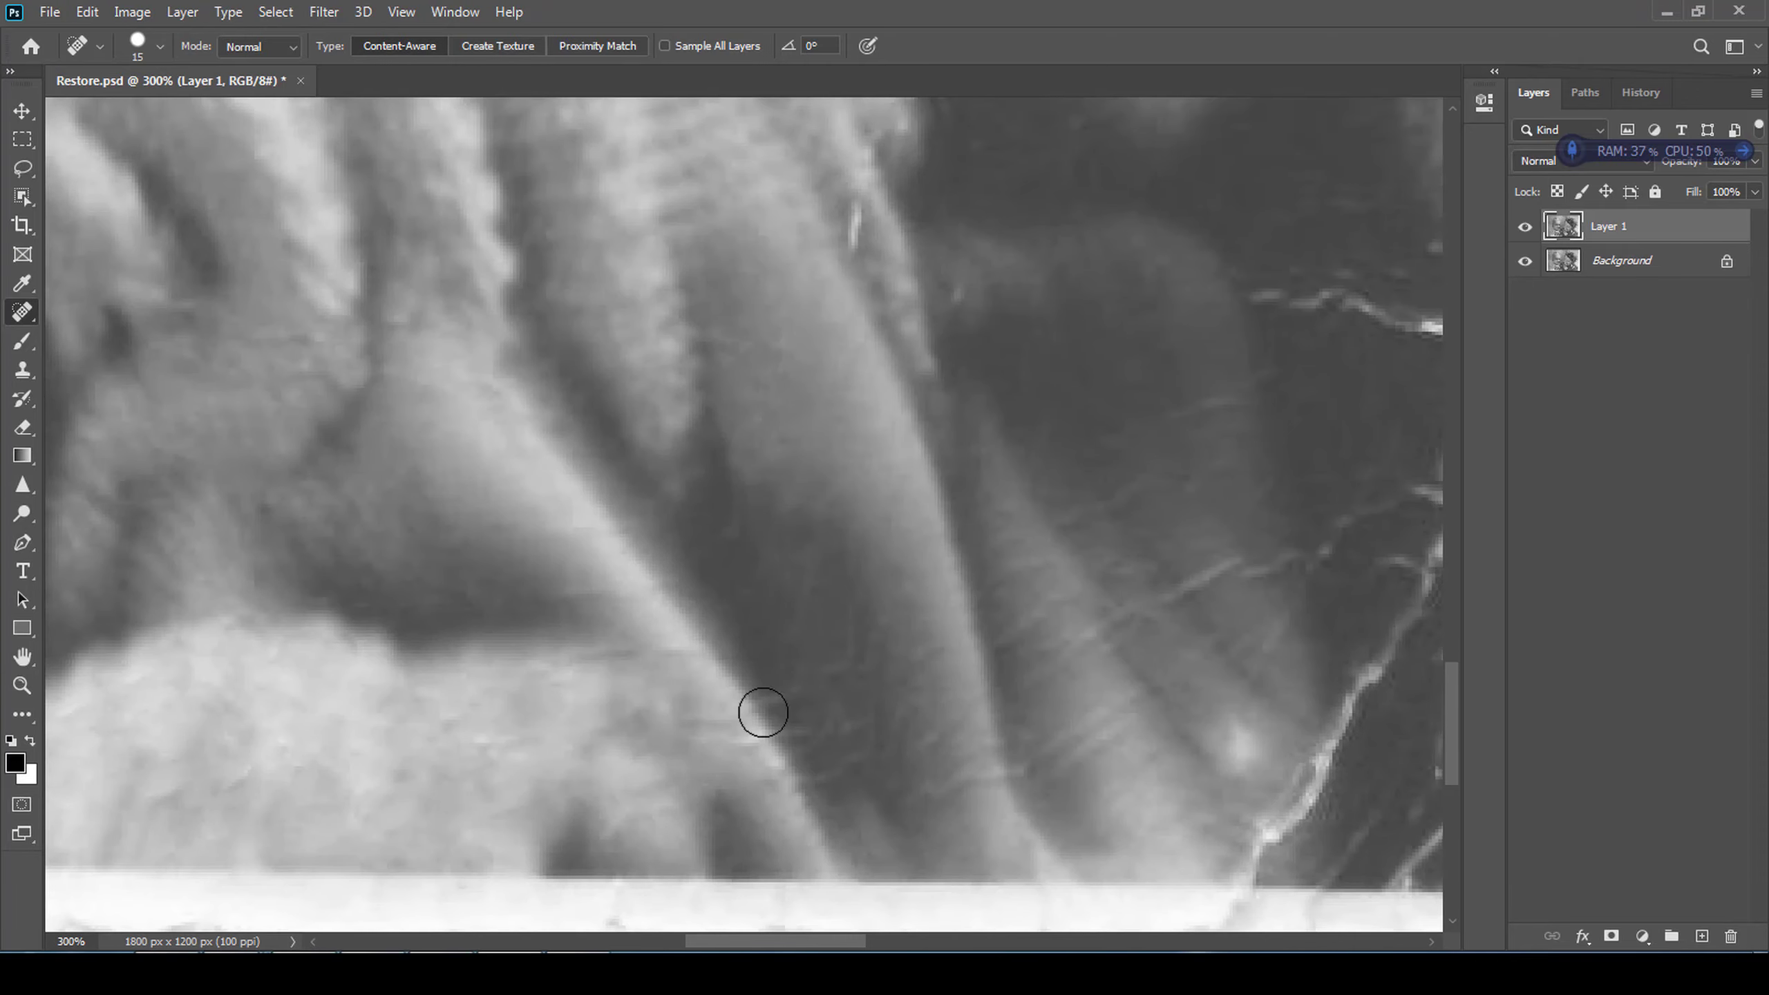
- Heal the branching cracks in the upper background beside the baby's bonnet
scroll(764, 712, down, 3)
scroll(794, 502, up, 2)
scroll(1019, 531, up, 2)
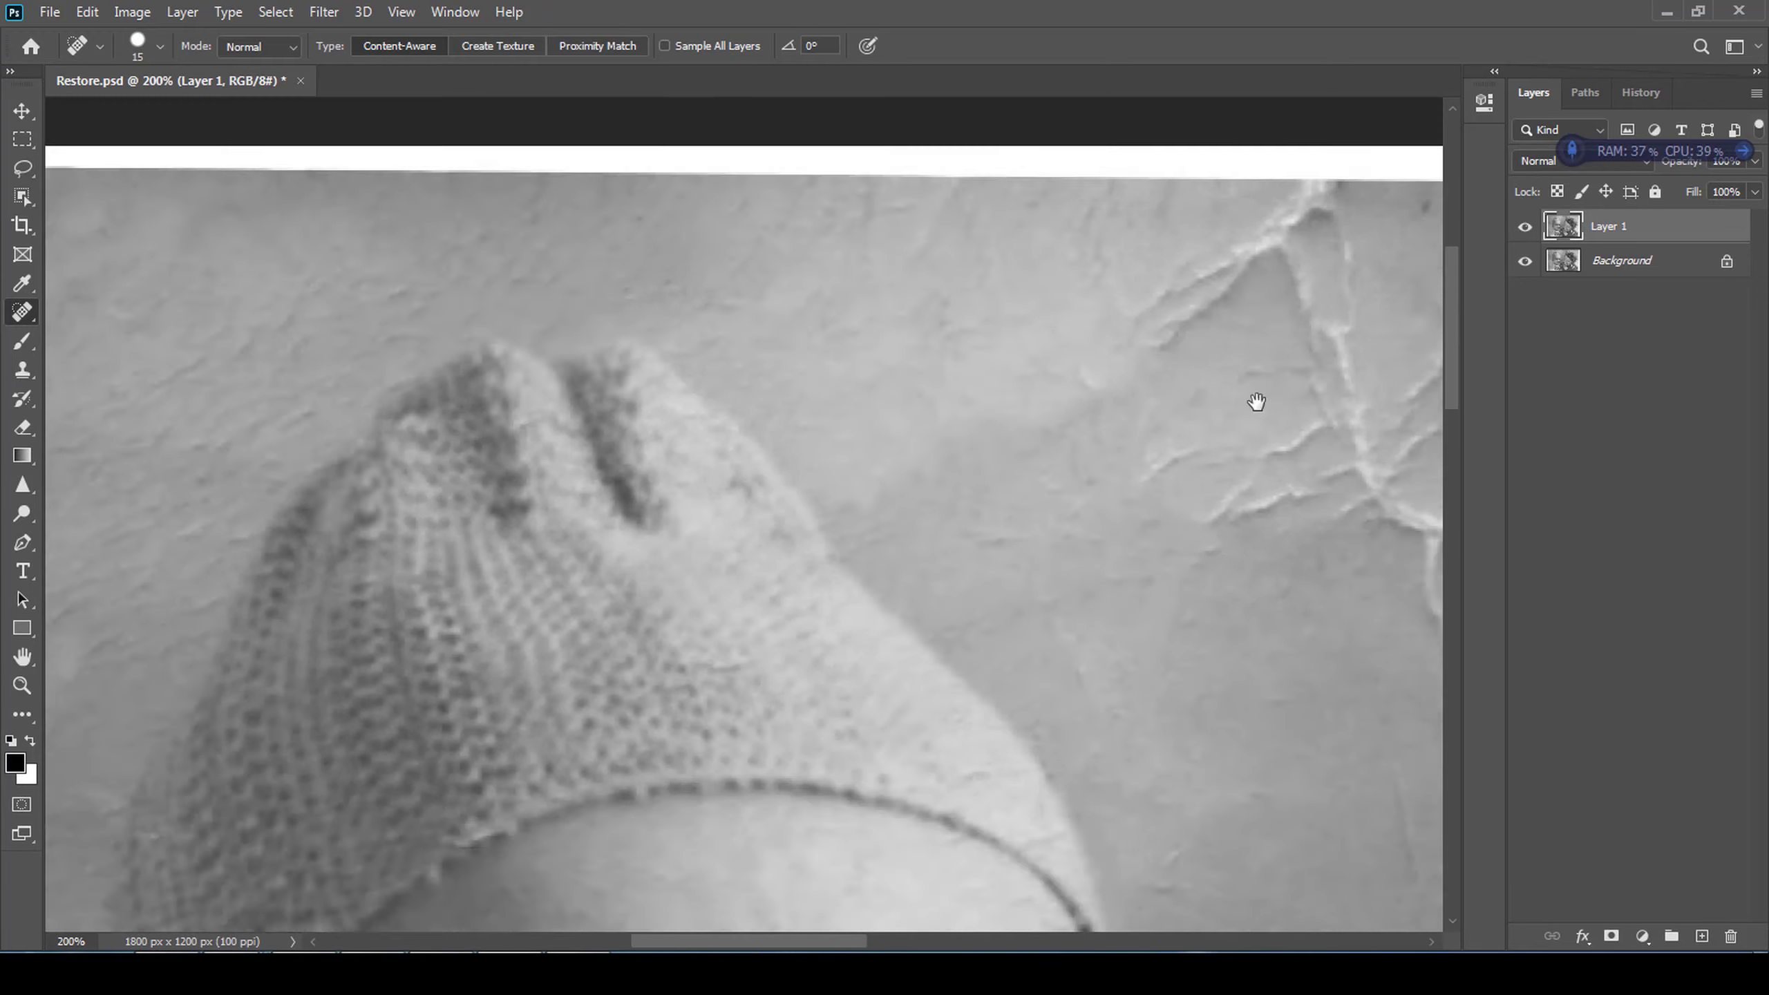
scroll(1019, 531, up, 1)
drag(1018, 531, 648, 732)
drag(734, 483, 798, 566)
drag(1080, 683, 953, 714)
drag(1030, 612, 1093, 593)
drag(915, 302, 916, 403)
drag(989, 485, 850, 582)
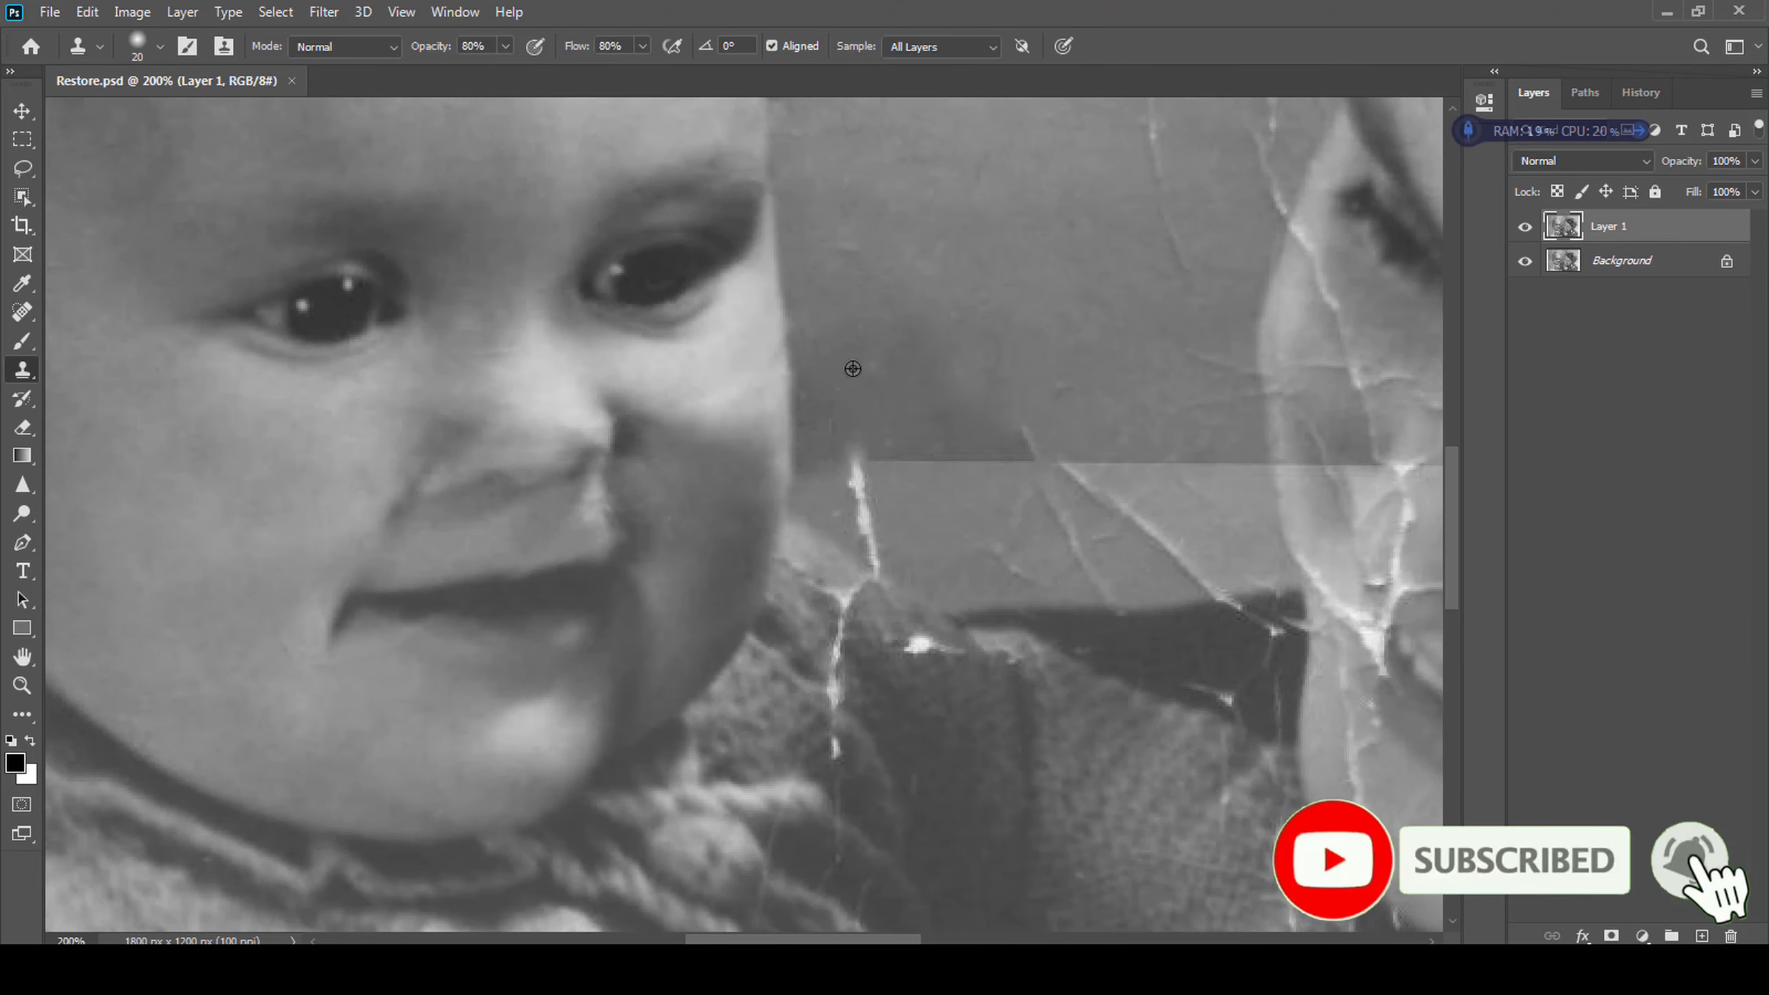
- Clone away the short crack and fold line beside the baby's cheek, and heal the white speck on the adjacent shoulder
alt+click(853, 368)
mouse_move(855, 462)
mouse_down()
mouse_move(1021, 446)
mouse_move(864, 483)
mouse_move(1165, 462)
mouse_up()
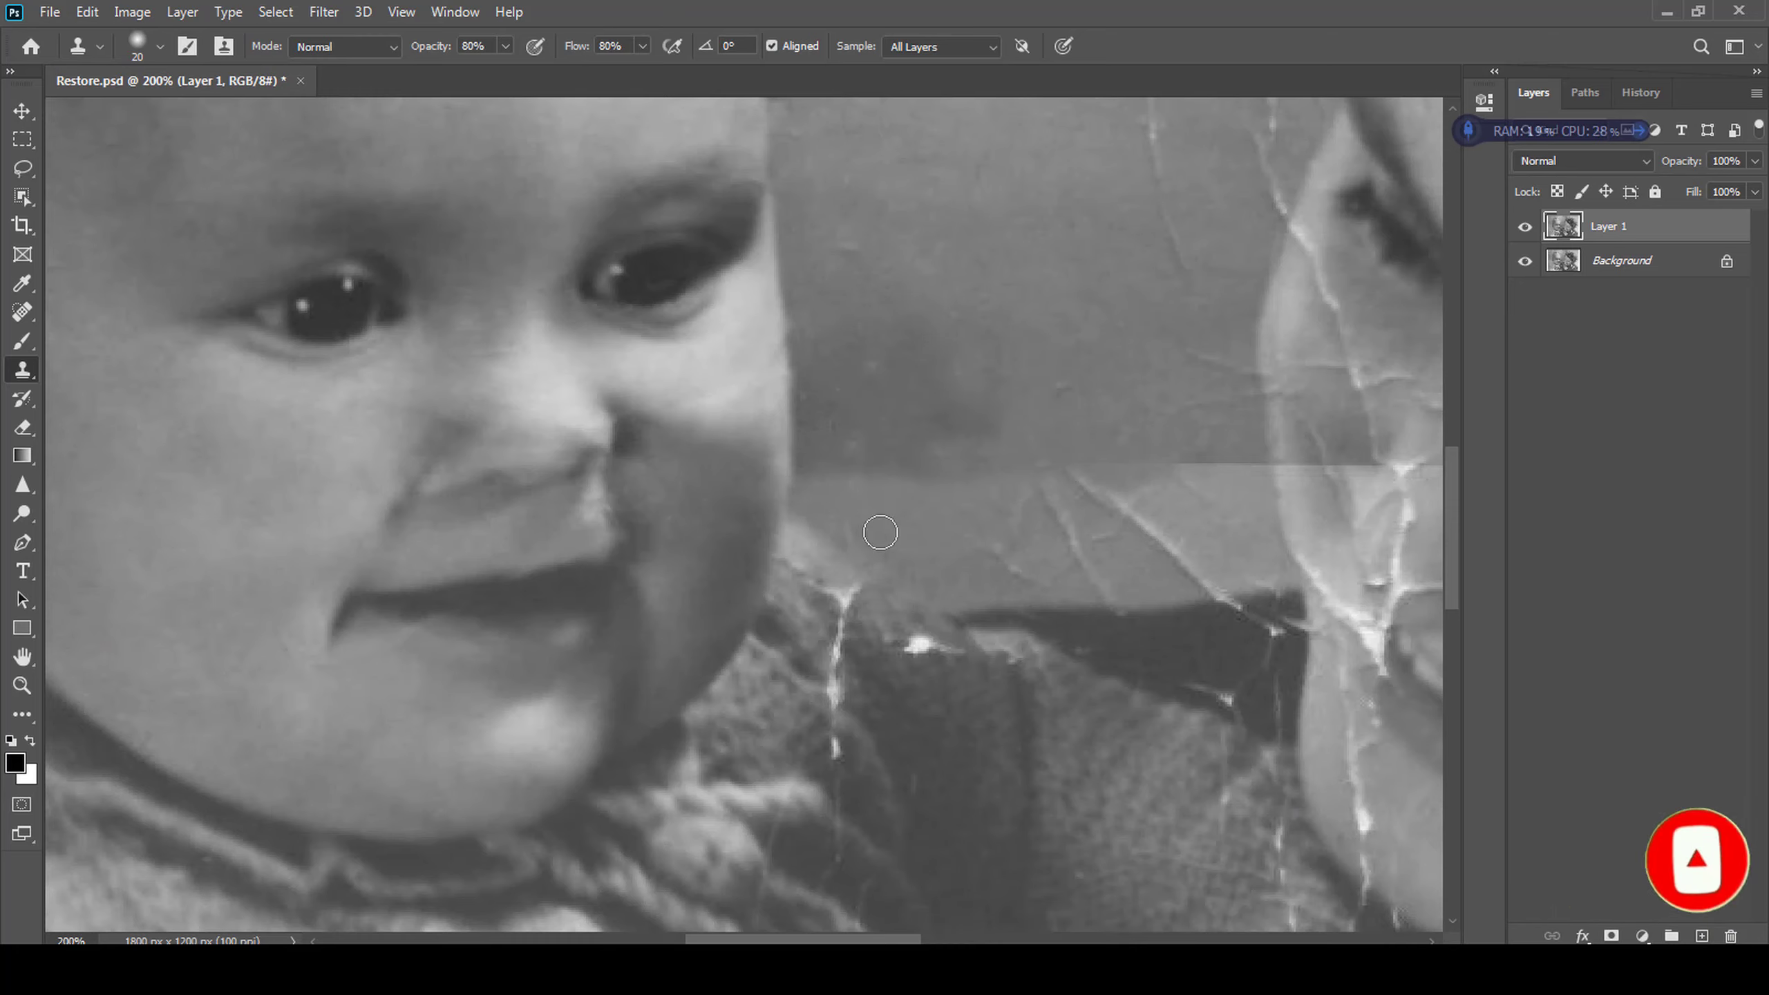
key(r)
drag(956, 699, 1038, 565)
scroll(1122, 525, up, 1)
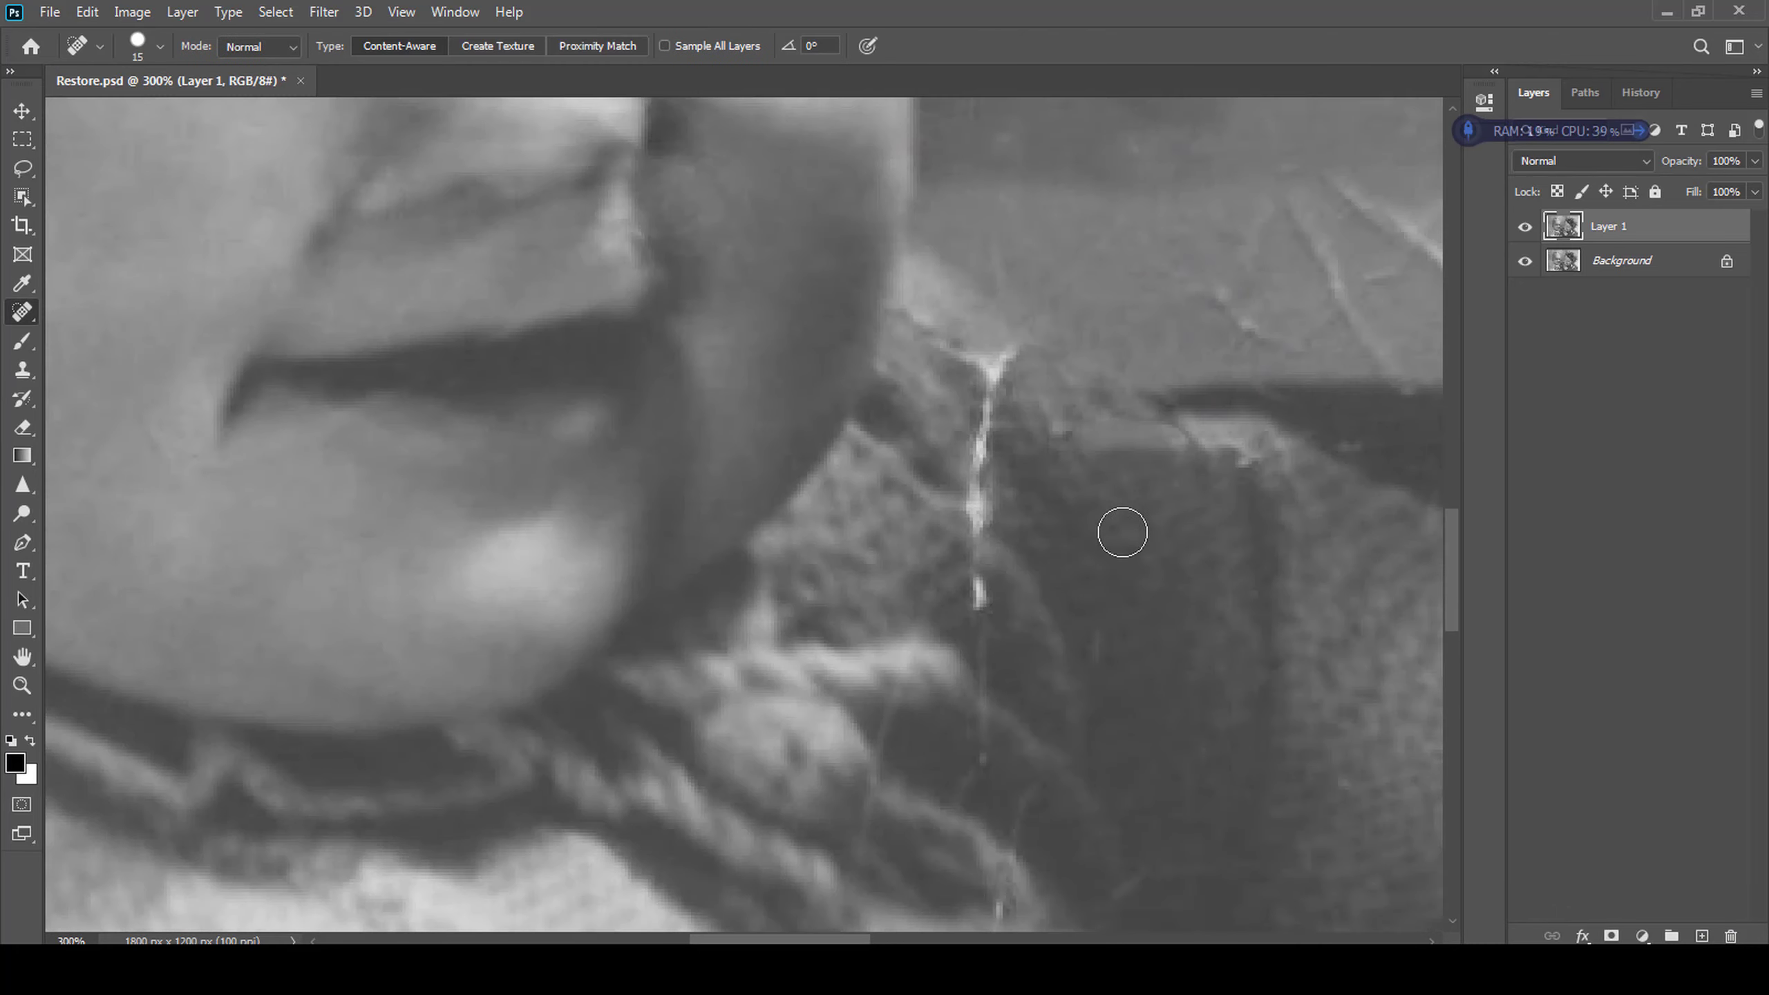
- Clone over the white vertical crack running down the clothing beside the baby's chin
key(z)
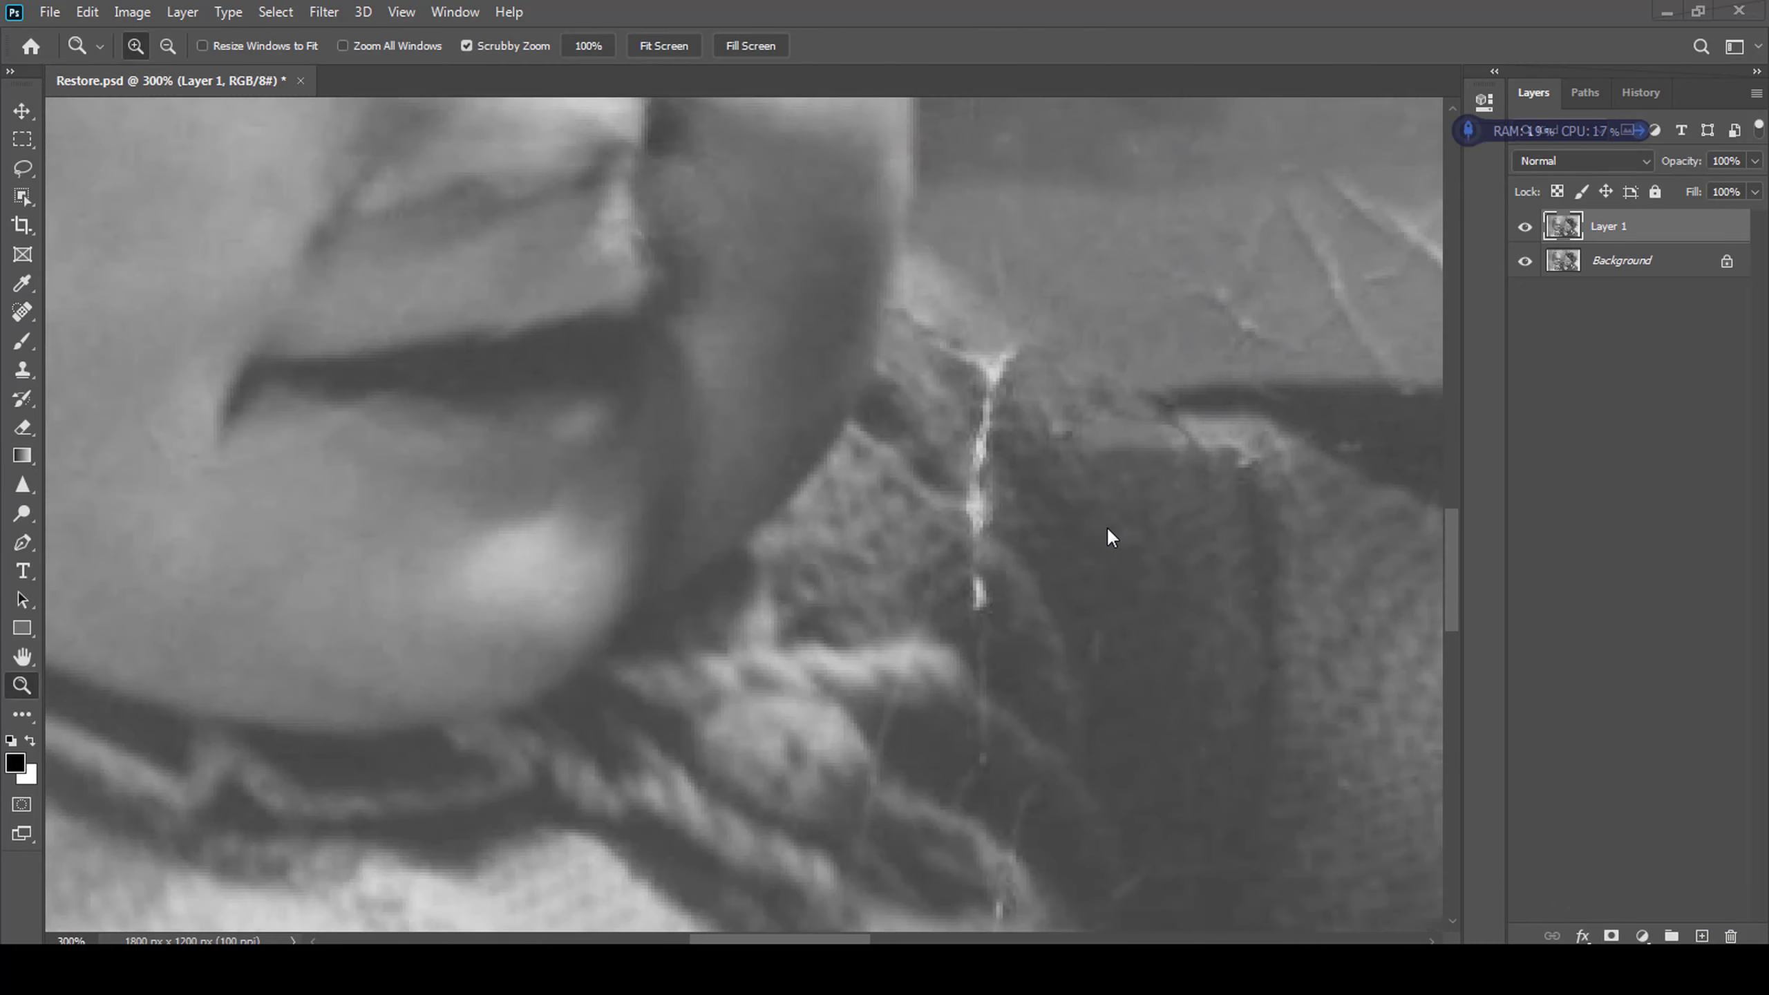
key(s)
mouse_move(1130, 514)
mouse_down()
mouse_move(1075, 412)
mouse_move(1011, 357)
mouse_up()
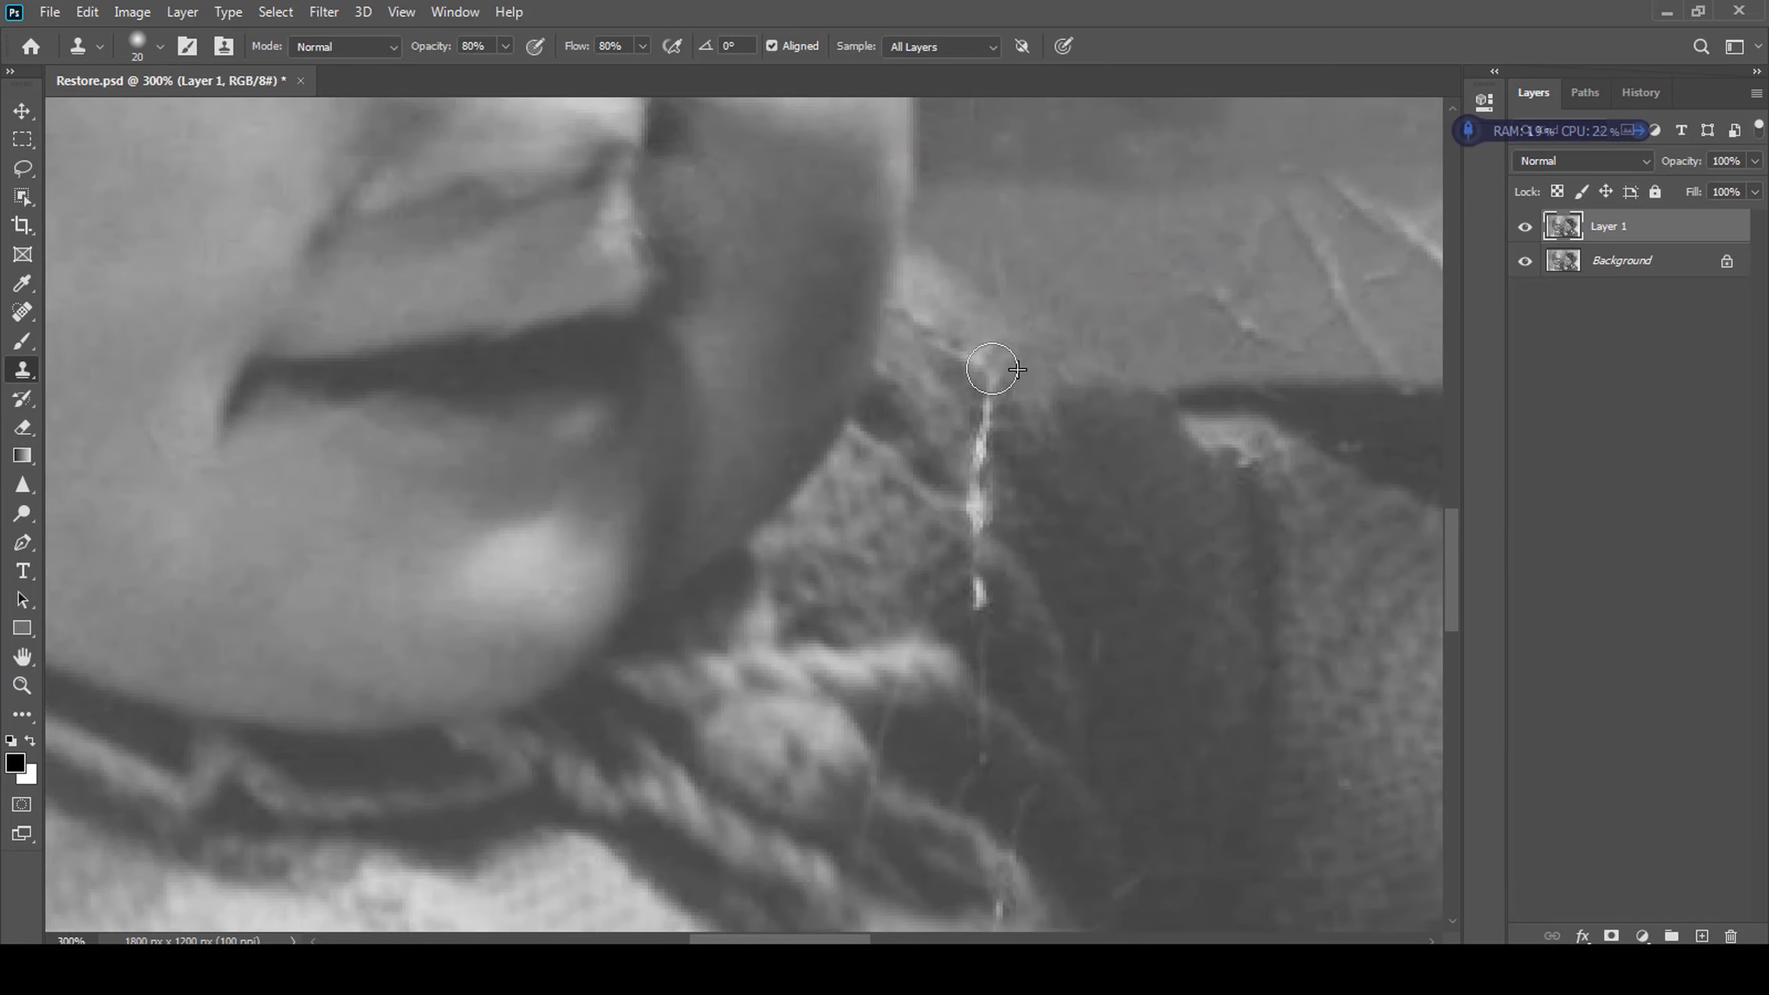
mouse_move(990, 441)
mouse_down()
mouse_move(949, 495)
mouse_move(1007, 541)
mouse_move(982, 451)
mouse_up()
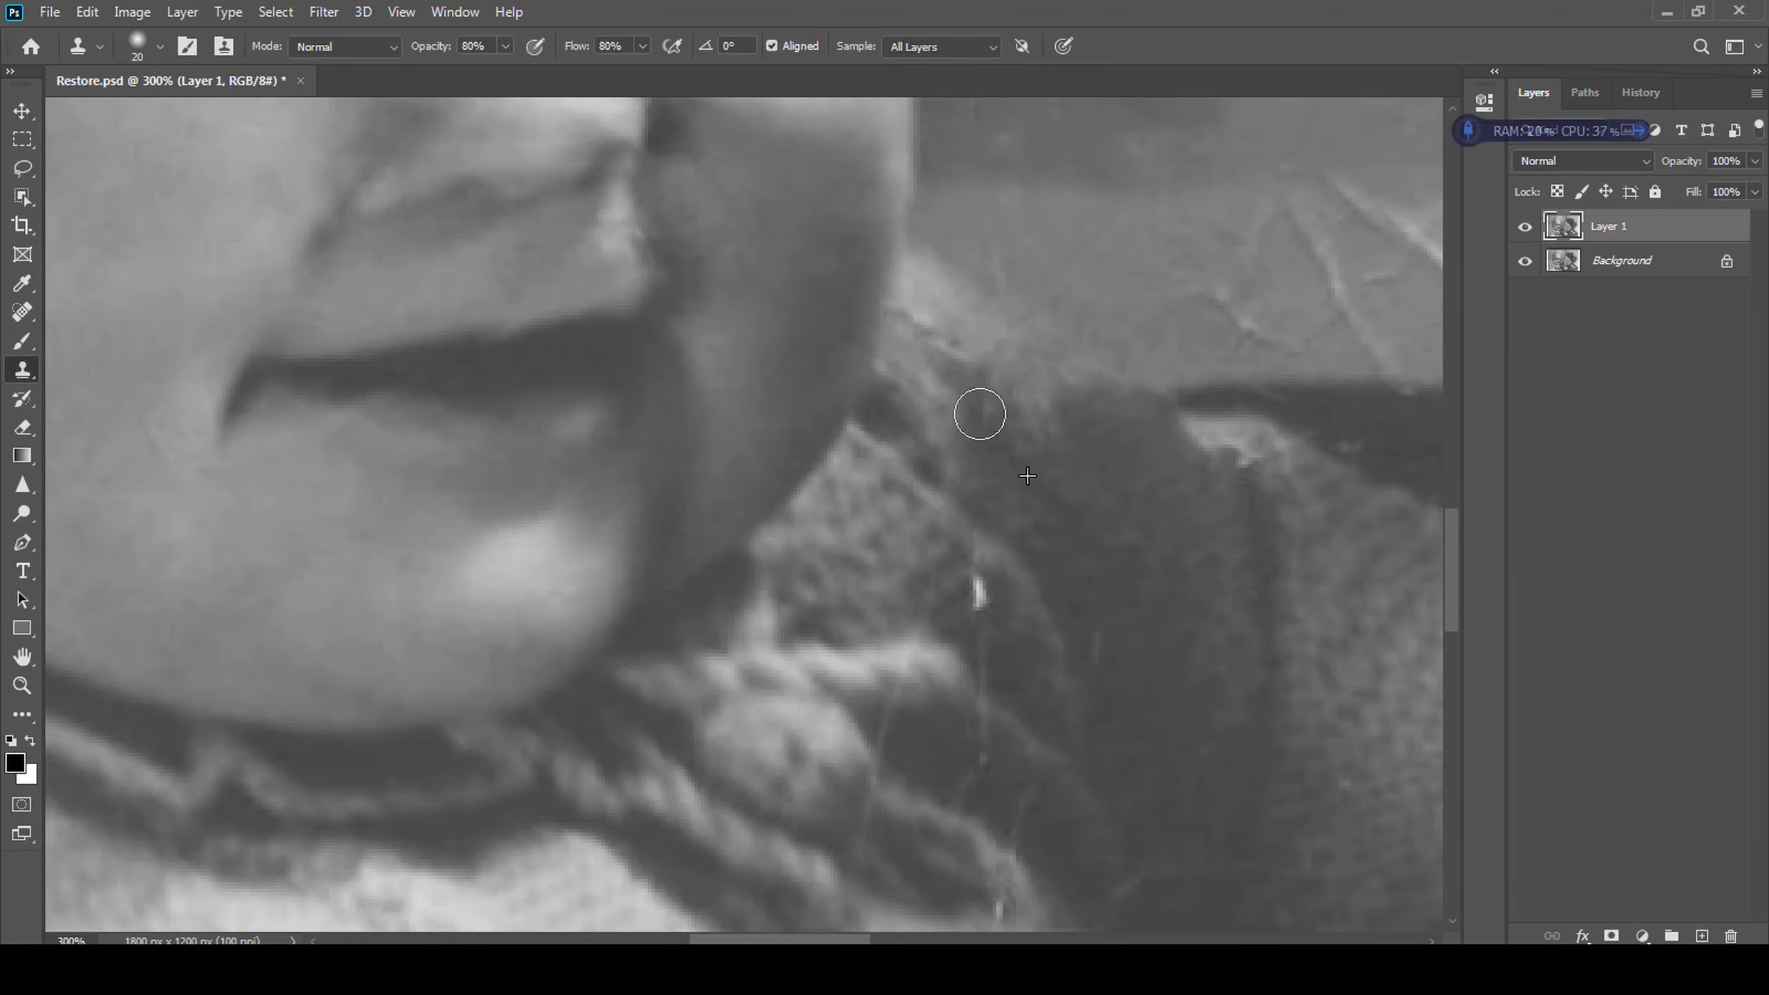
scroll(993, 690, down, 3)
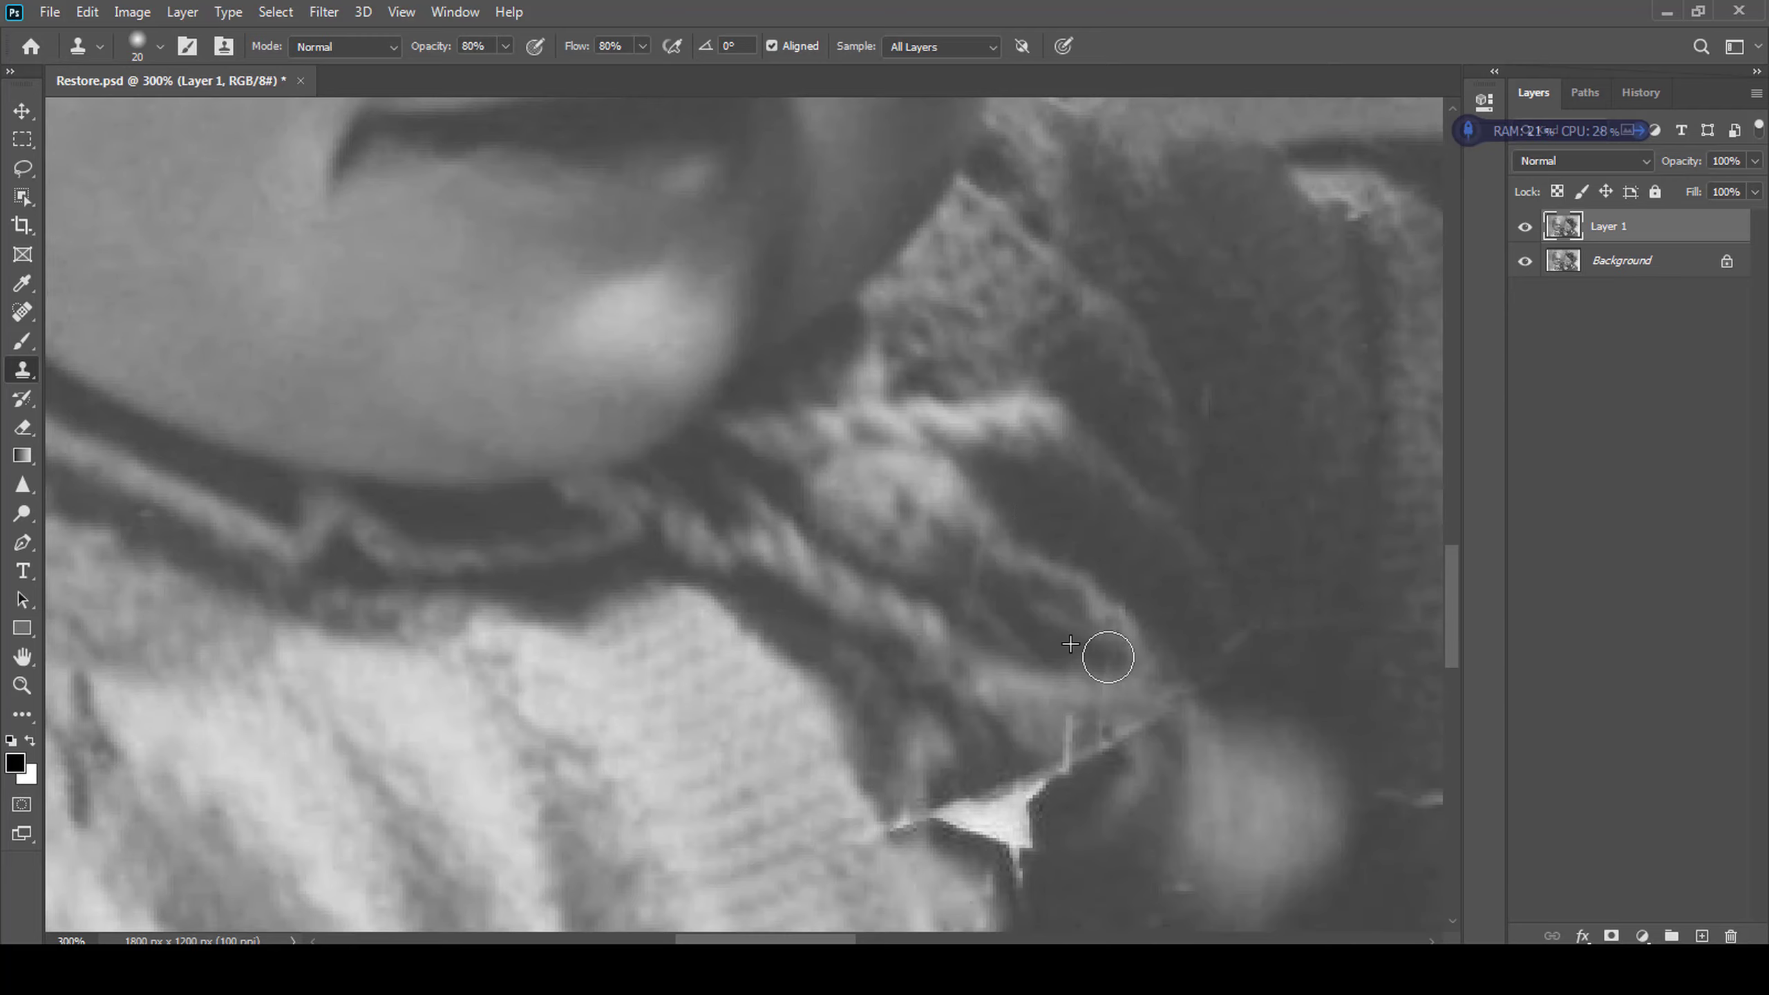
- Clone away the white triangular tear and its thin seam between the baby's neck tie and the knitted garment
scroll(1005, 394, down, 5)
scroll(1005, 394, right, 3)
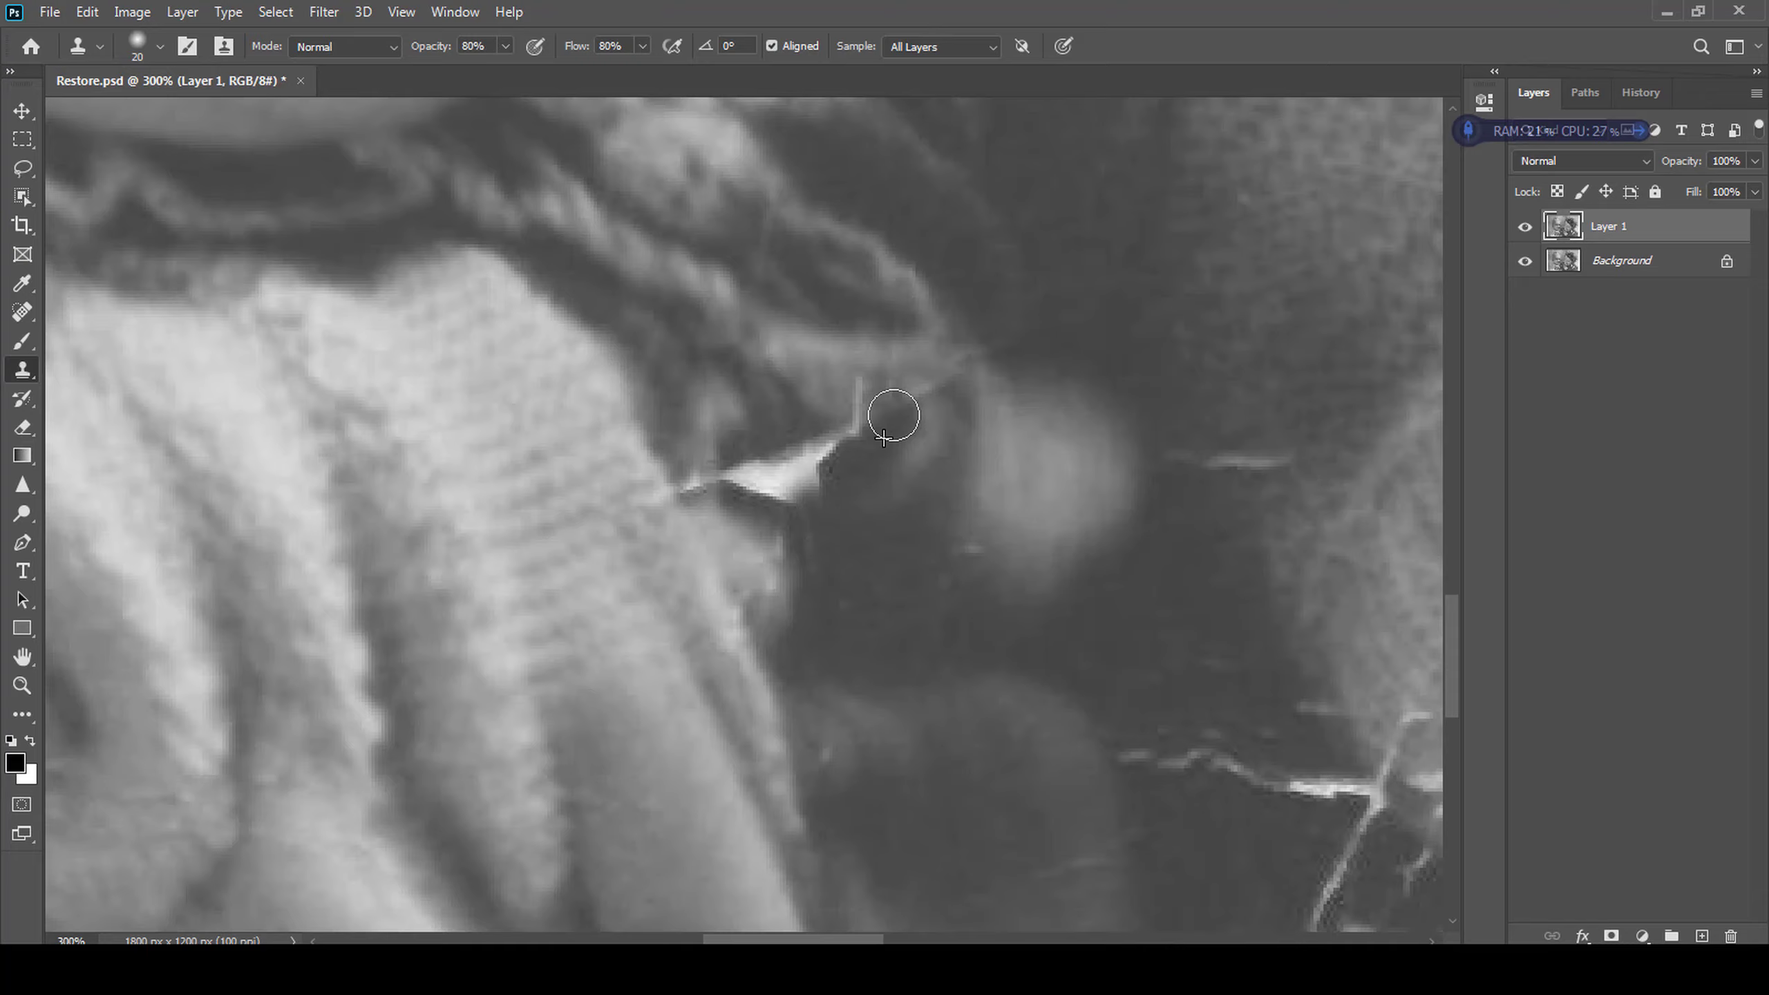
mouse_move(894, 415)
mouse_down()
mouse_move(814, 429)
mouse_move(833, 461)
mouse_move(775, 501)
mouse_move(827, 497)
mouse_move(734, 479)
mouse_up()
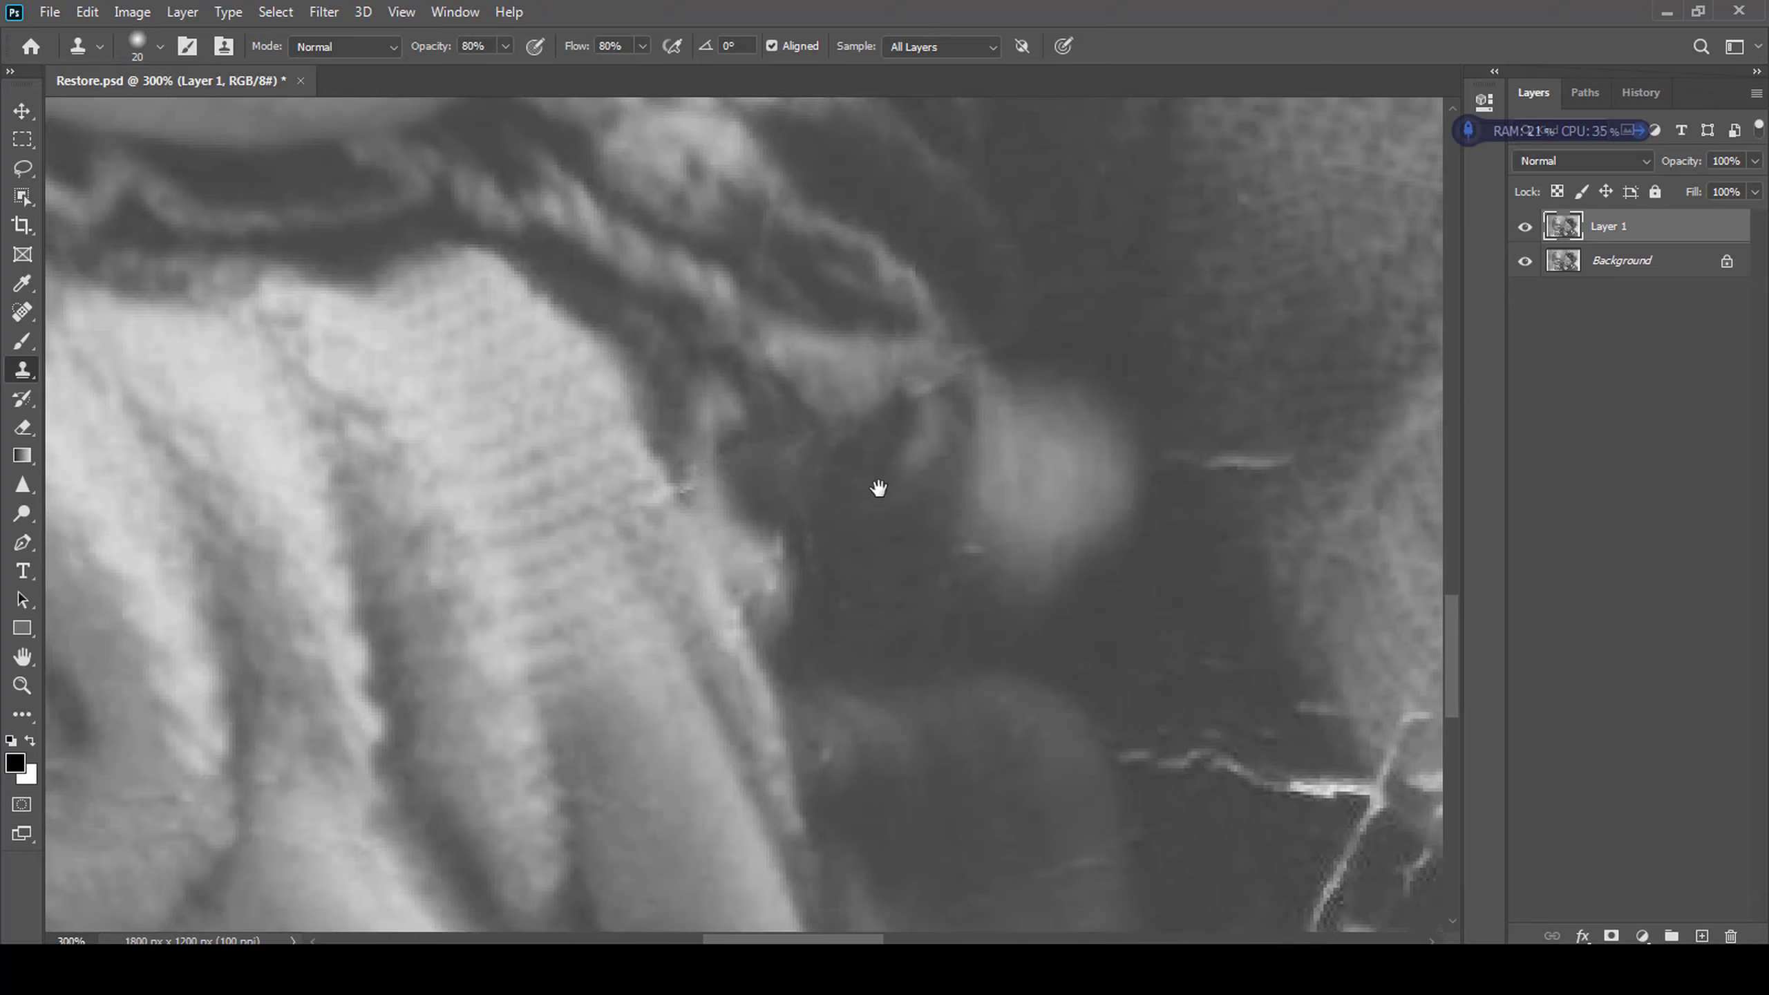
drag(879, 488, 938, 558)
mouse_move(711, 530)
mouse_down()
mouse_move(857, 513)
mouse_move(833, 577)
mouse_move(925, 590)
mouse_move(967, 542)
mouse_up()
key(r)
key(s)
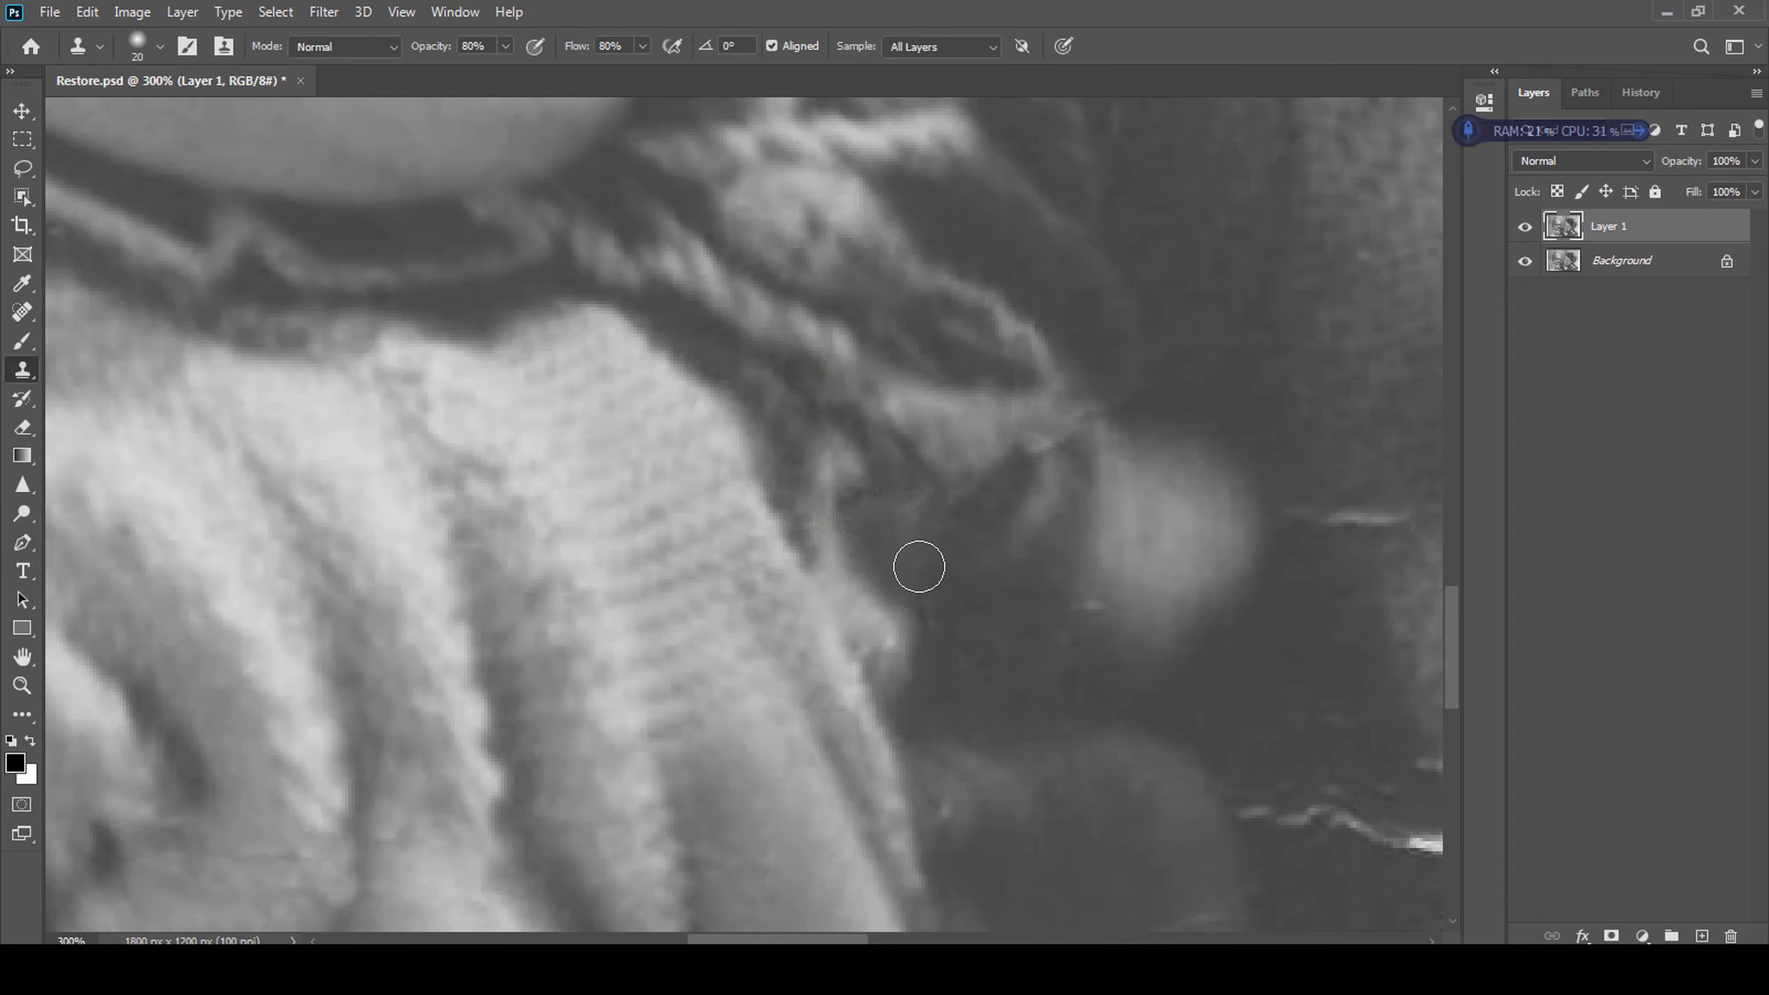
drag(1034, 770, 740, 496)
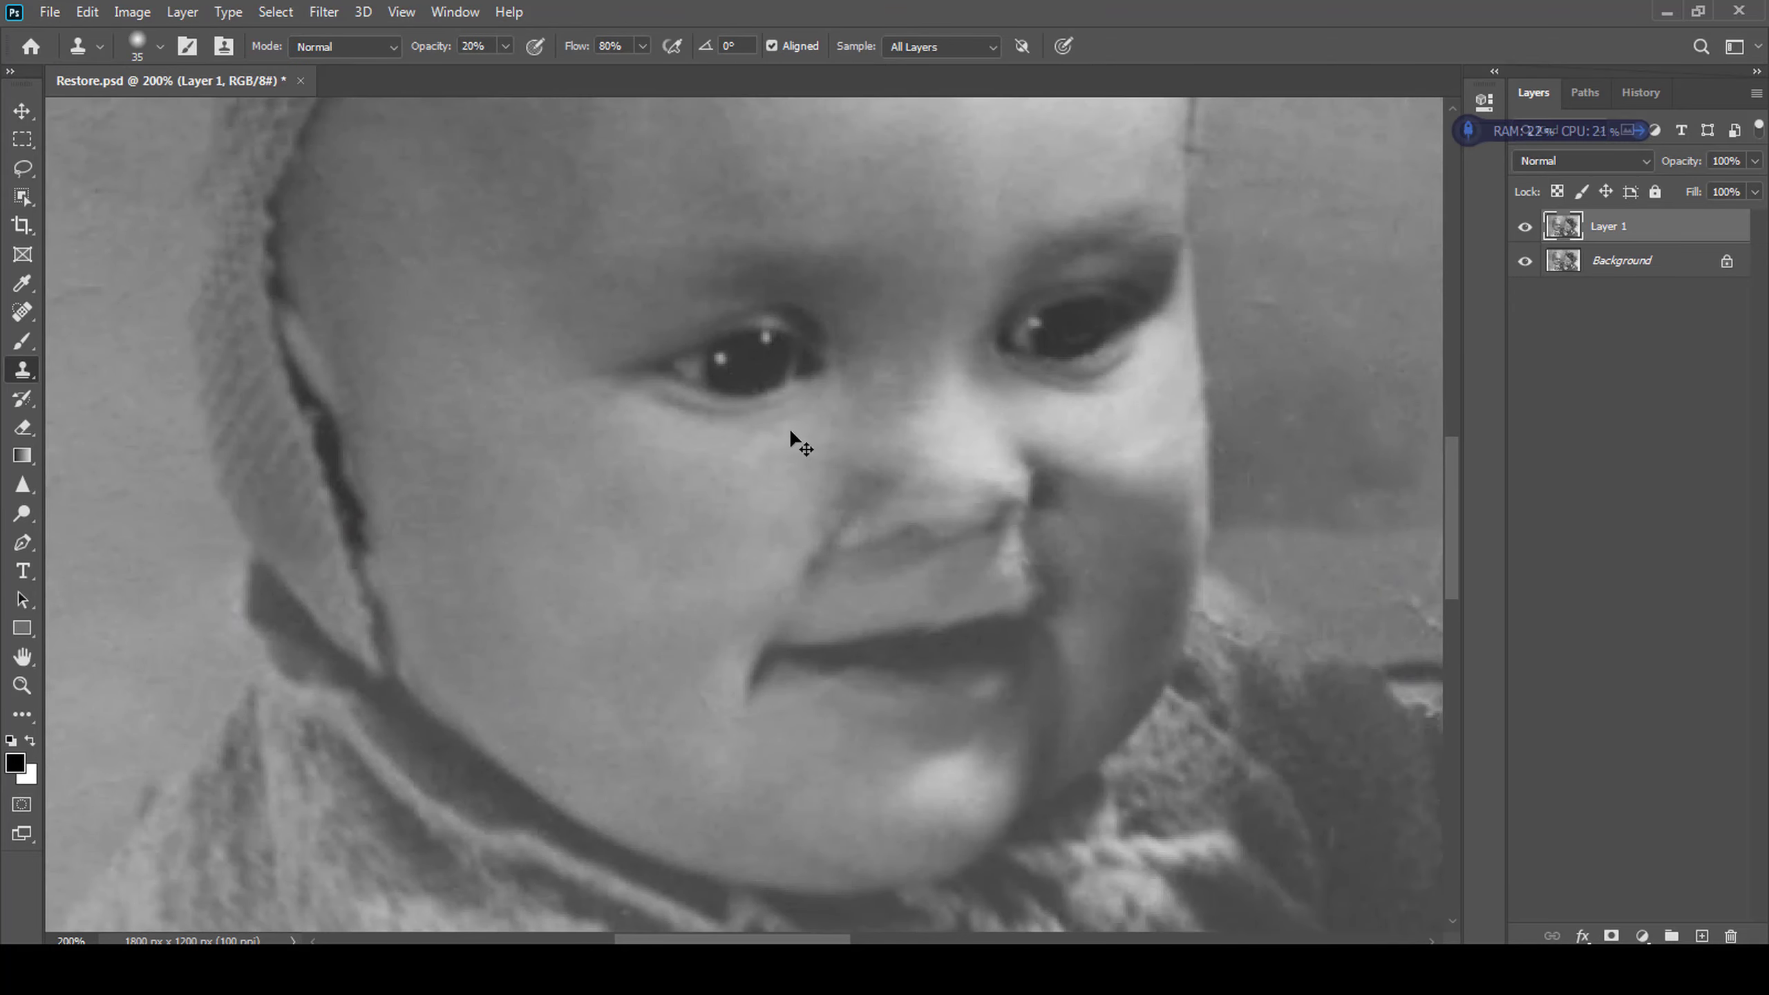
- Heal the cracks on the woman's knitted cuff and the dark area beside it using a content-aware Spot Healing Brush of size 15
key(ctrl+minus)
key(ctrl+minus)
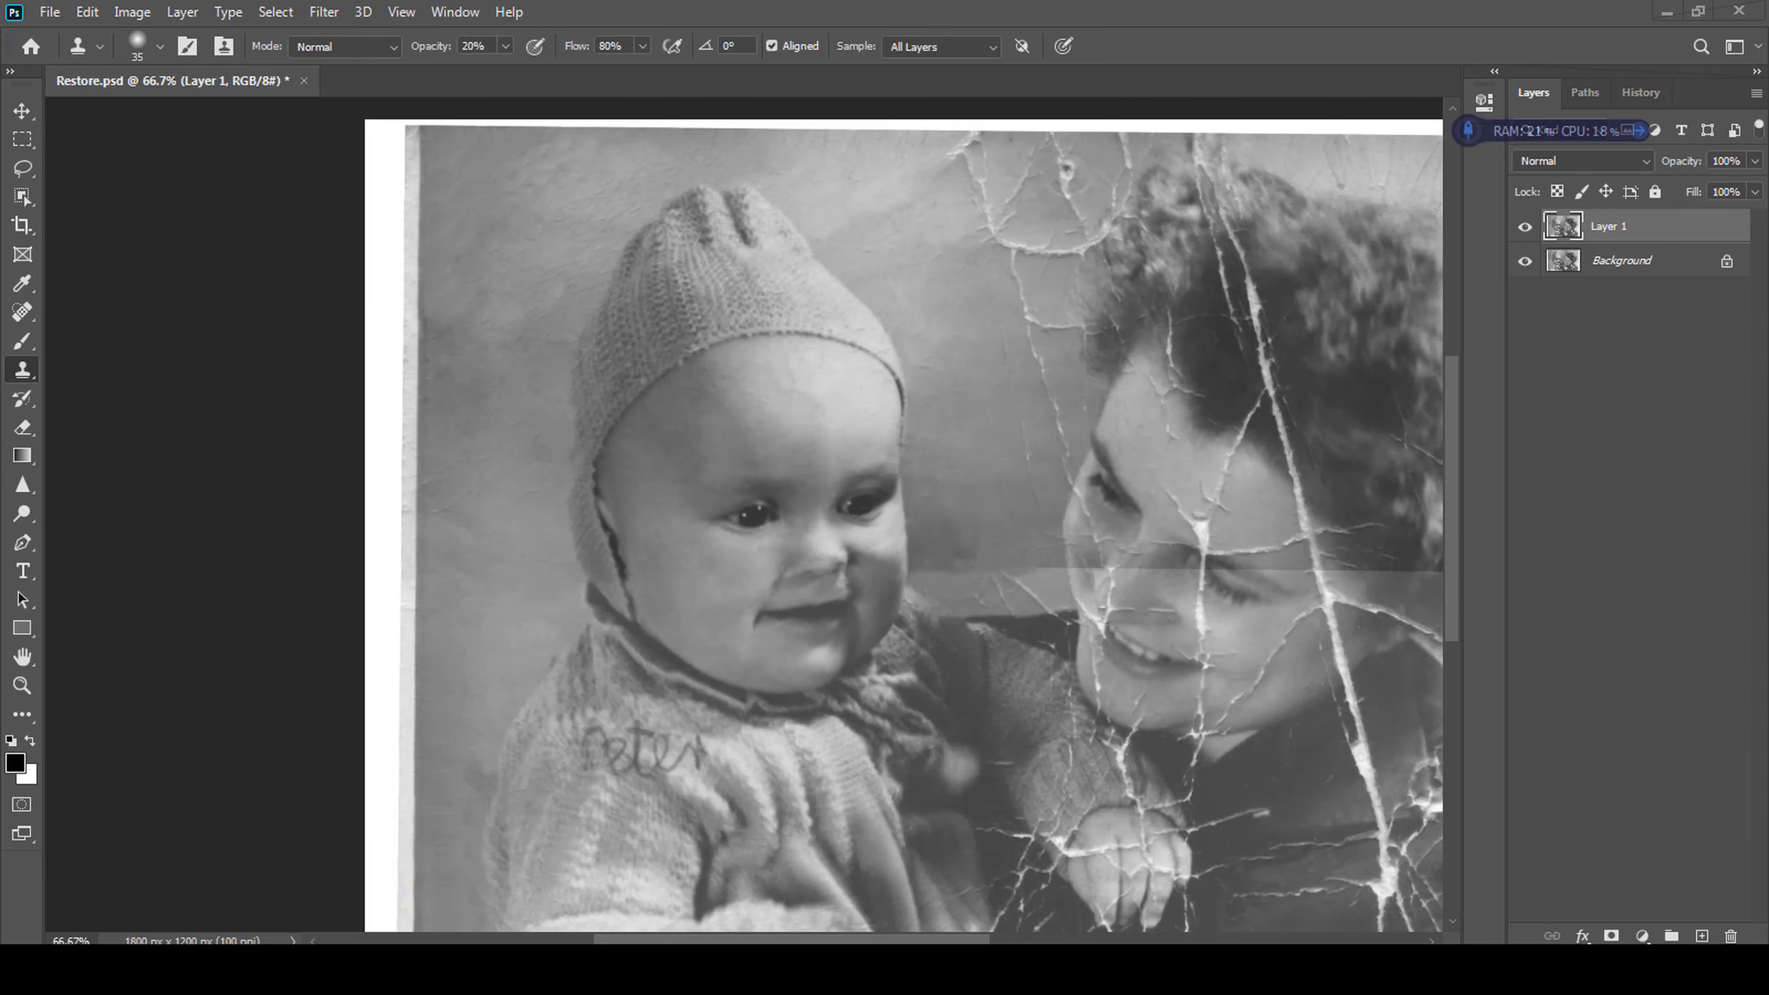
key(ctrl+plus)
key(ctrl+plus)
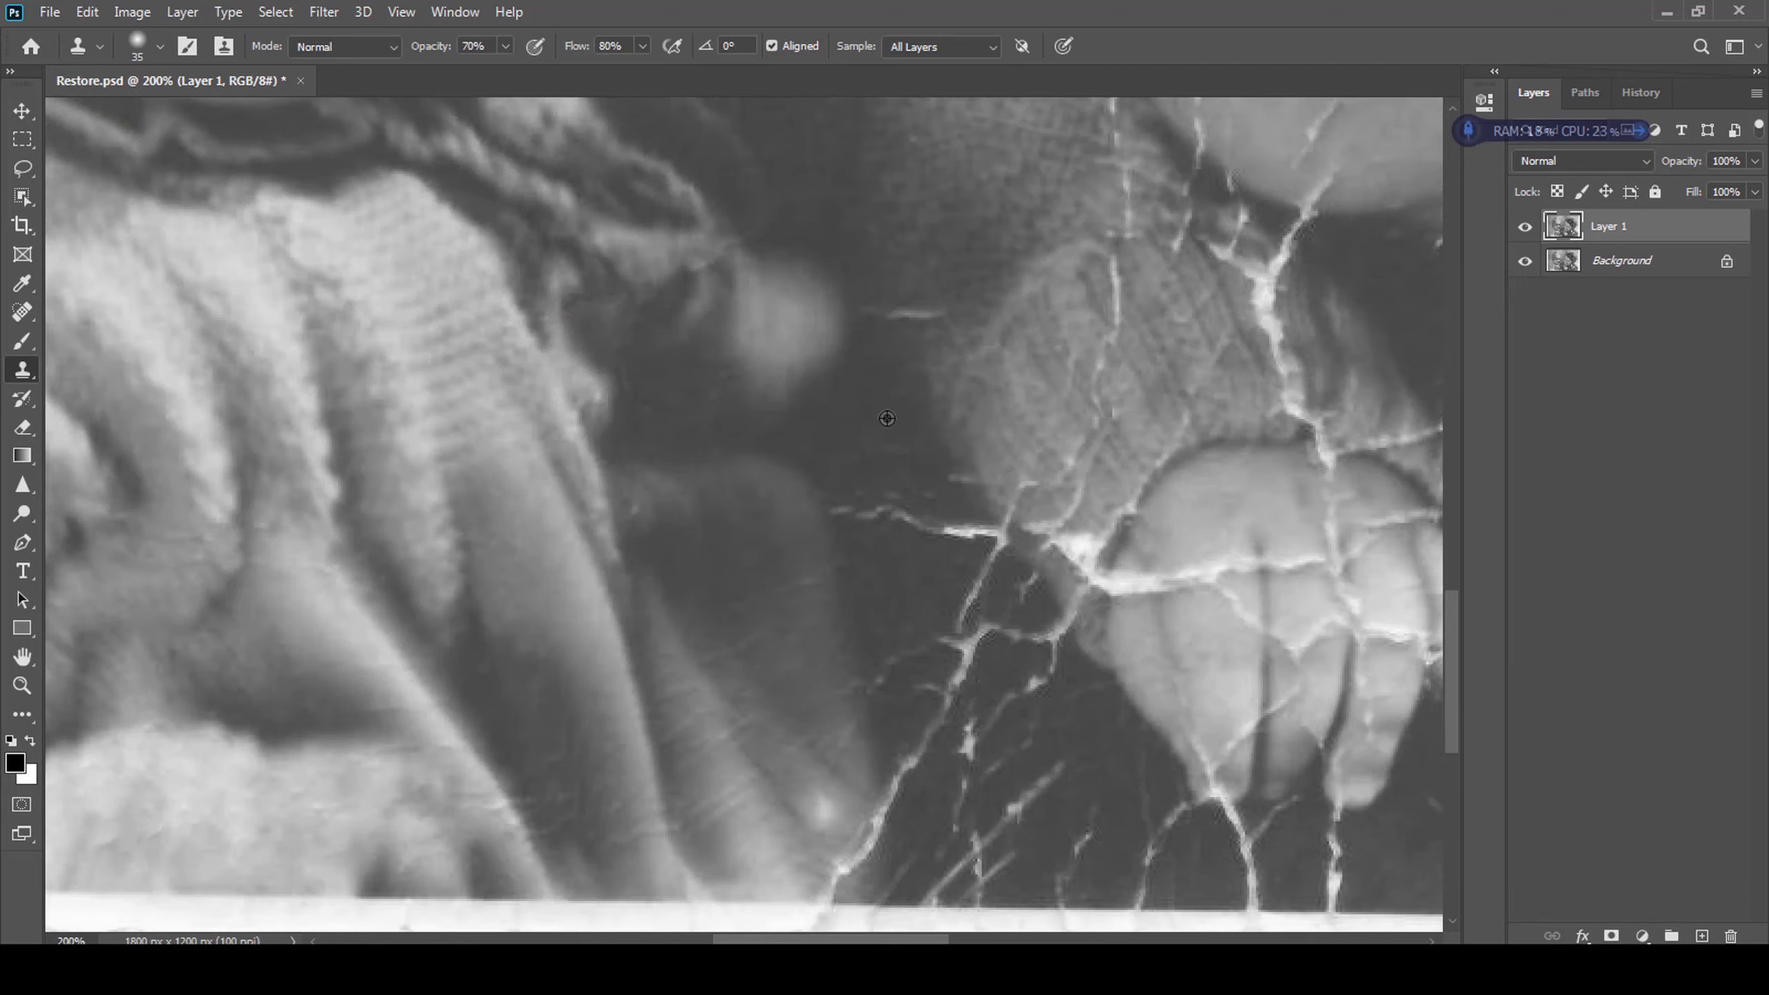
key(j)
mouse_move(839, 488)
mouse_down()
mouse_move(940, 513)
mouse_move(958, 662)
mouse_up()
scroll(1031, 530, up, 3)
drag(1053, 460, 1049, 484)
drag(1021, 635, 975, 749)
scroll(901, 751, down, 2)
drag(899, 593, 926, 635)
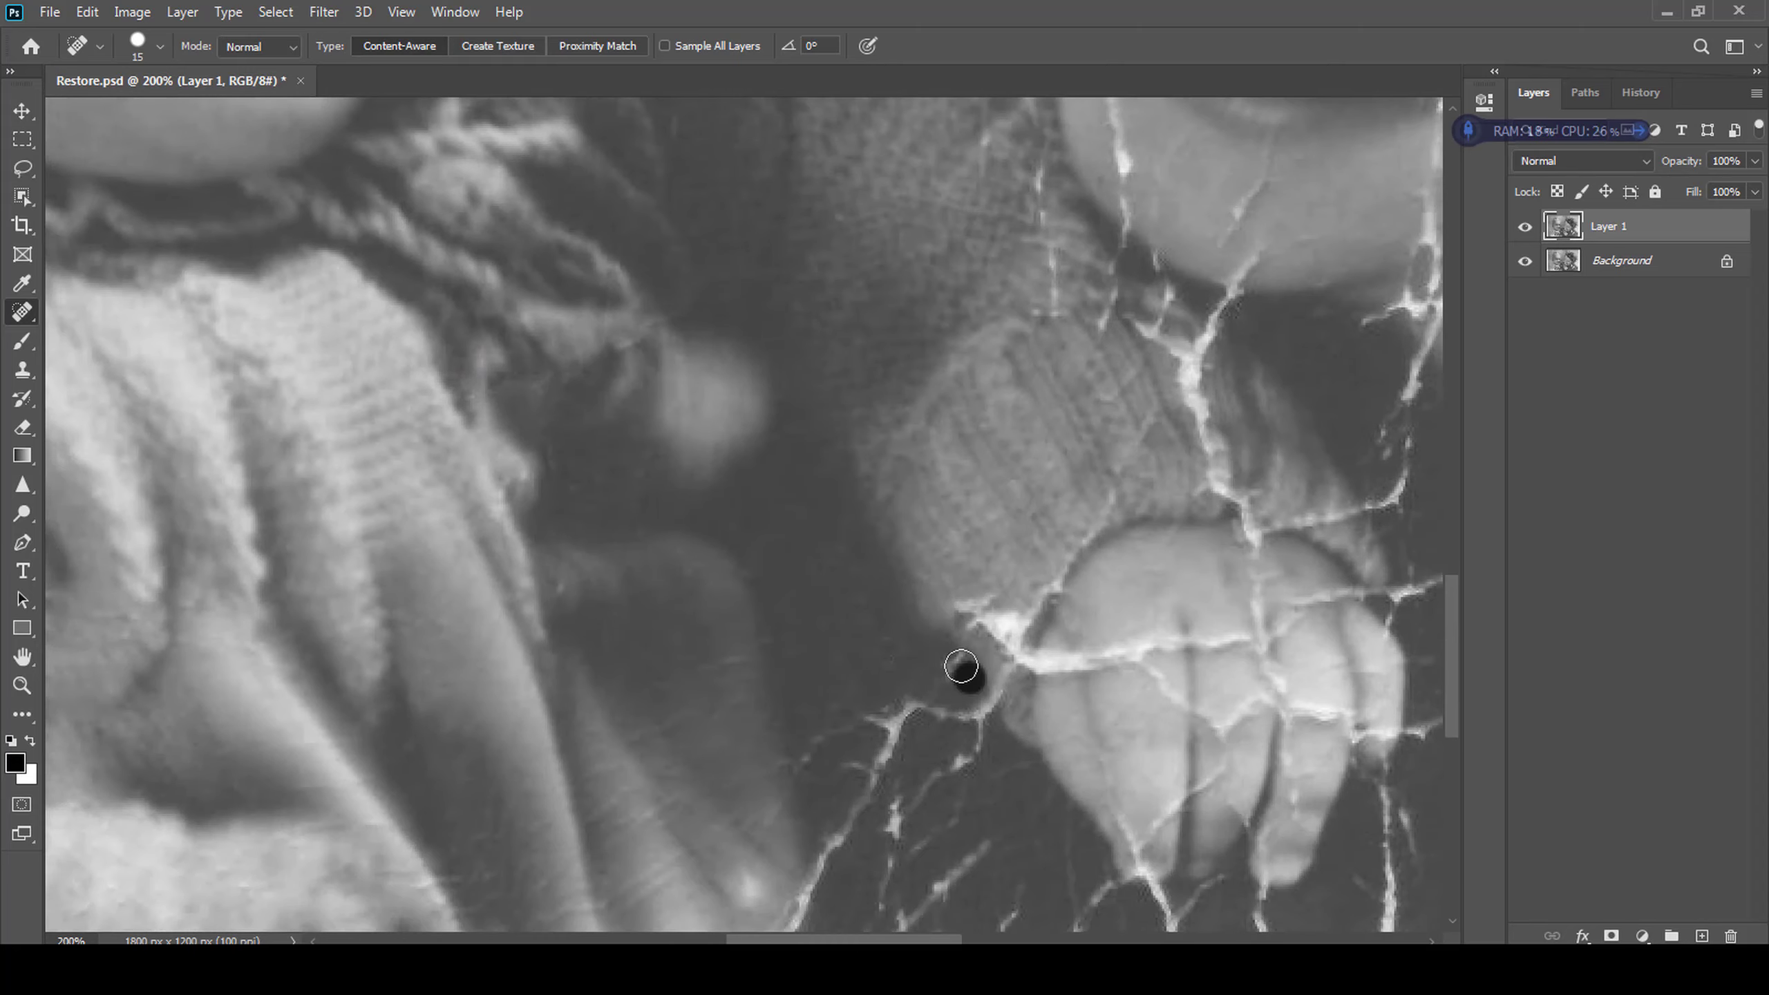
- Clone dark fabric over the branching cracks in the gap between the baby's garment and the woman's hand
key(s)
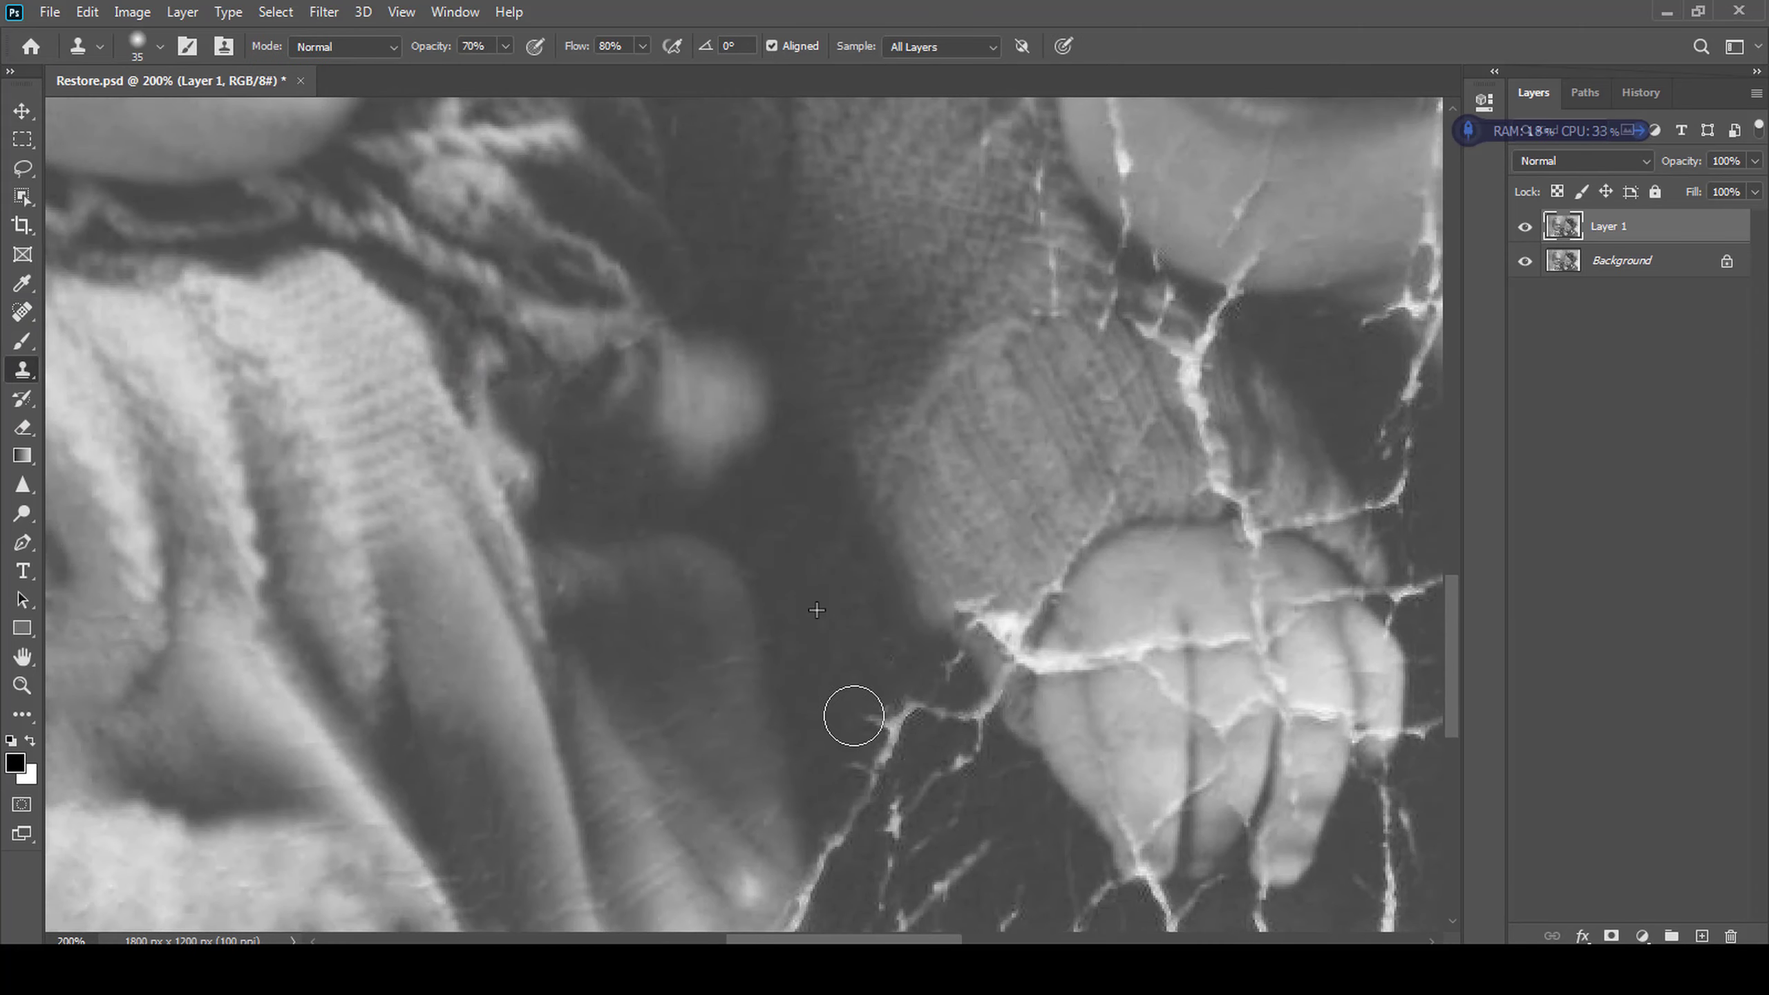
drag(839, 709, 858, 631)
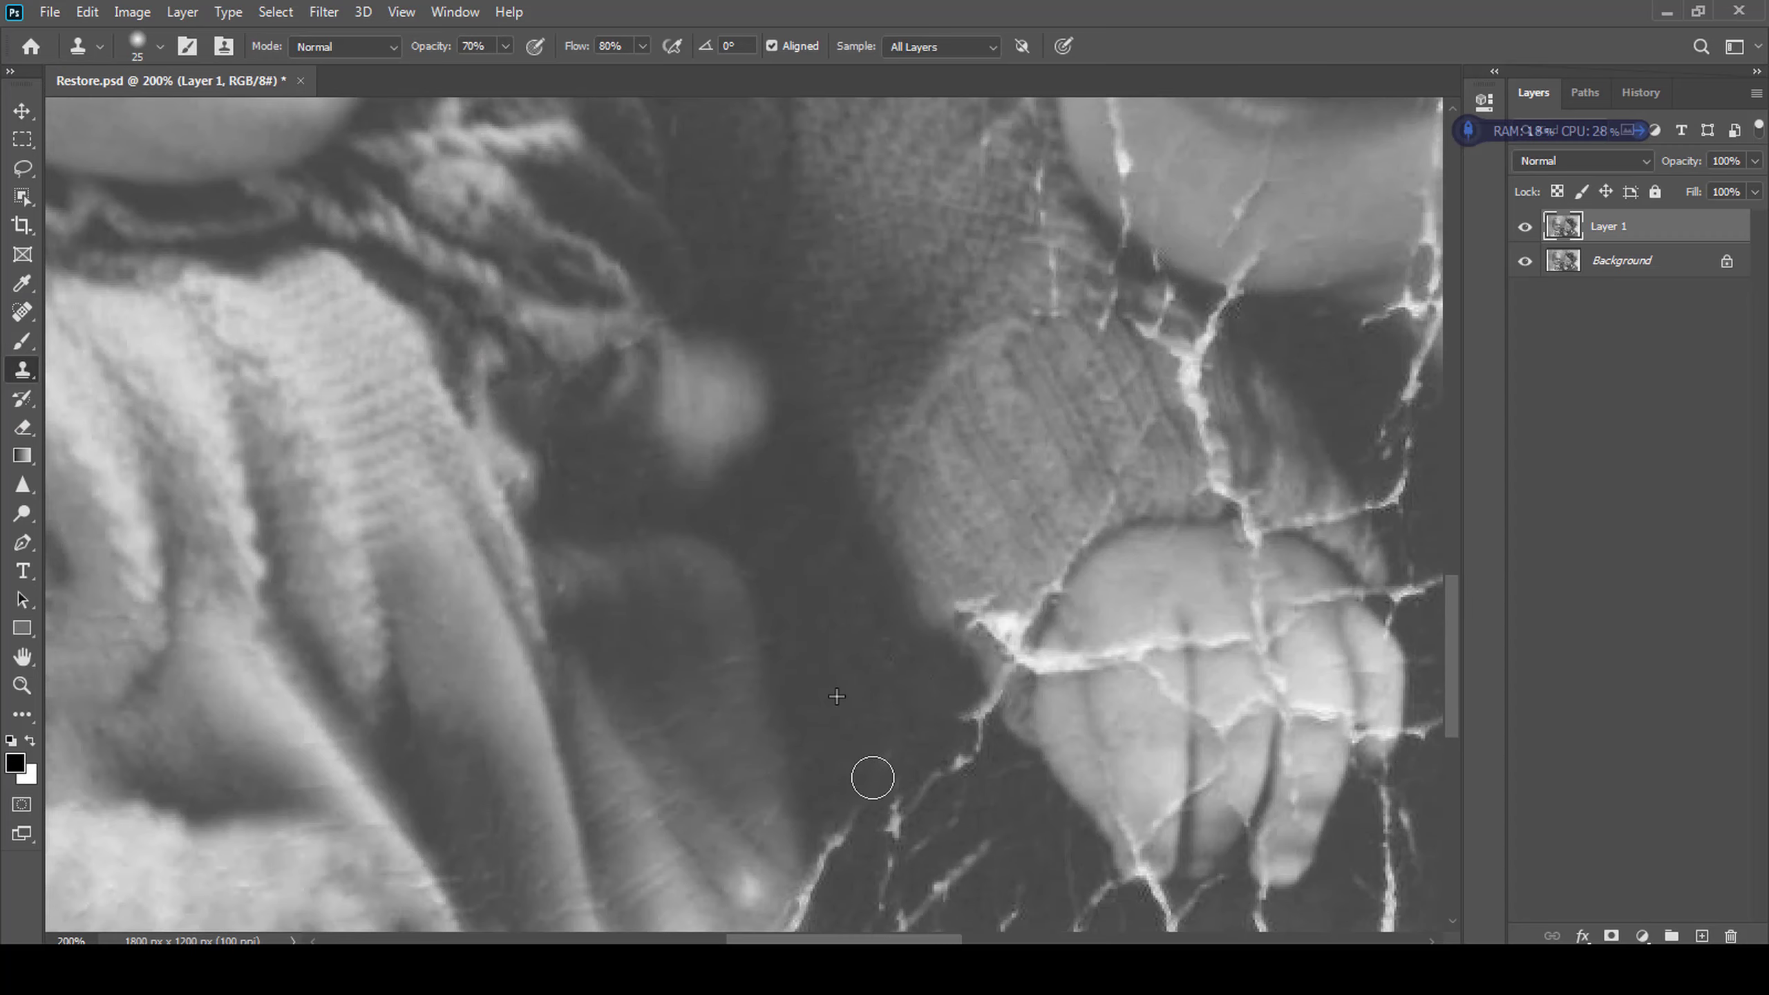
scroll(872, 777, down, 3)
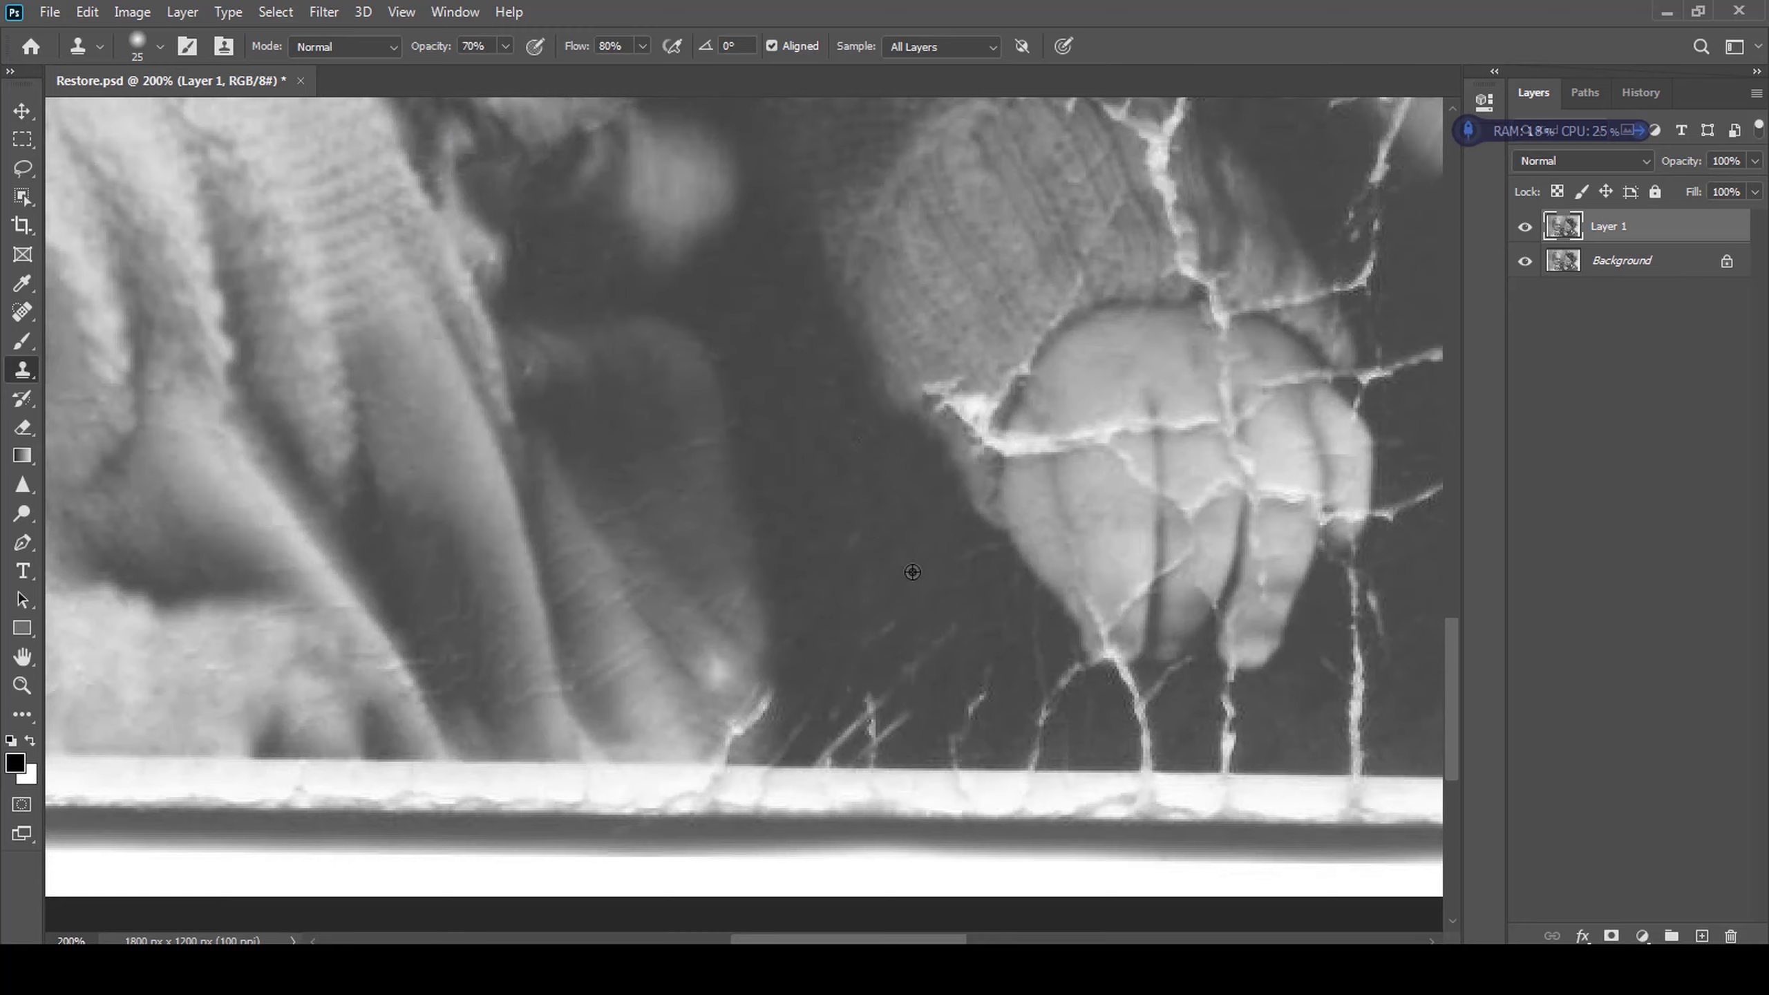
key(r)
scroll(829, 513, down, 5)
scroll(711, 277, up, 4)
scroll(656, 607, down, 4)
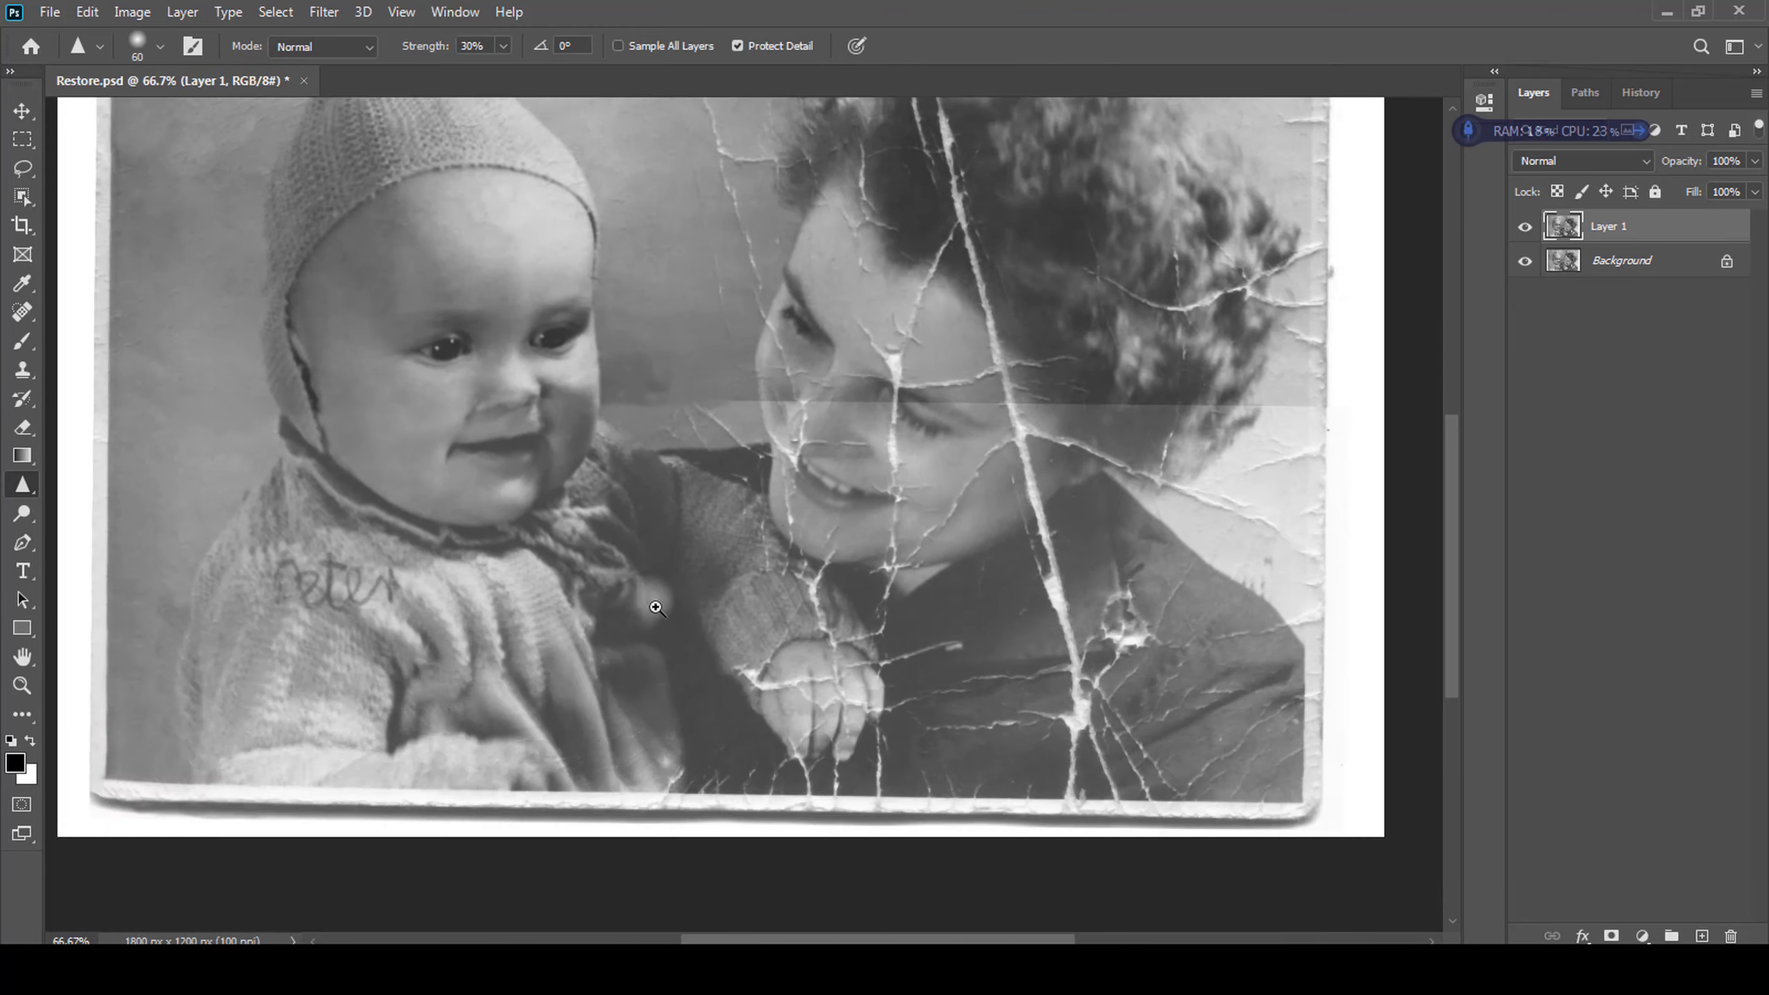
scroll(656, 607, up, 3)
key(j)
drag(630, 344, 756, 388)
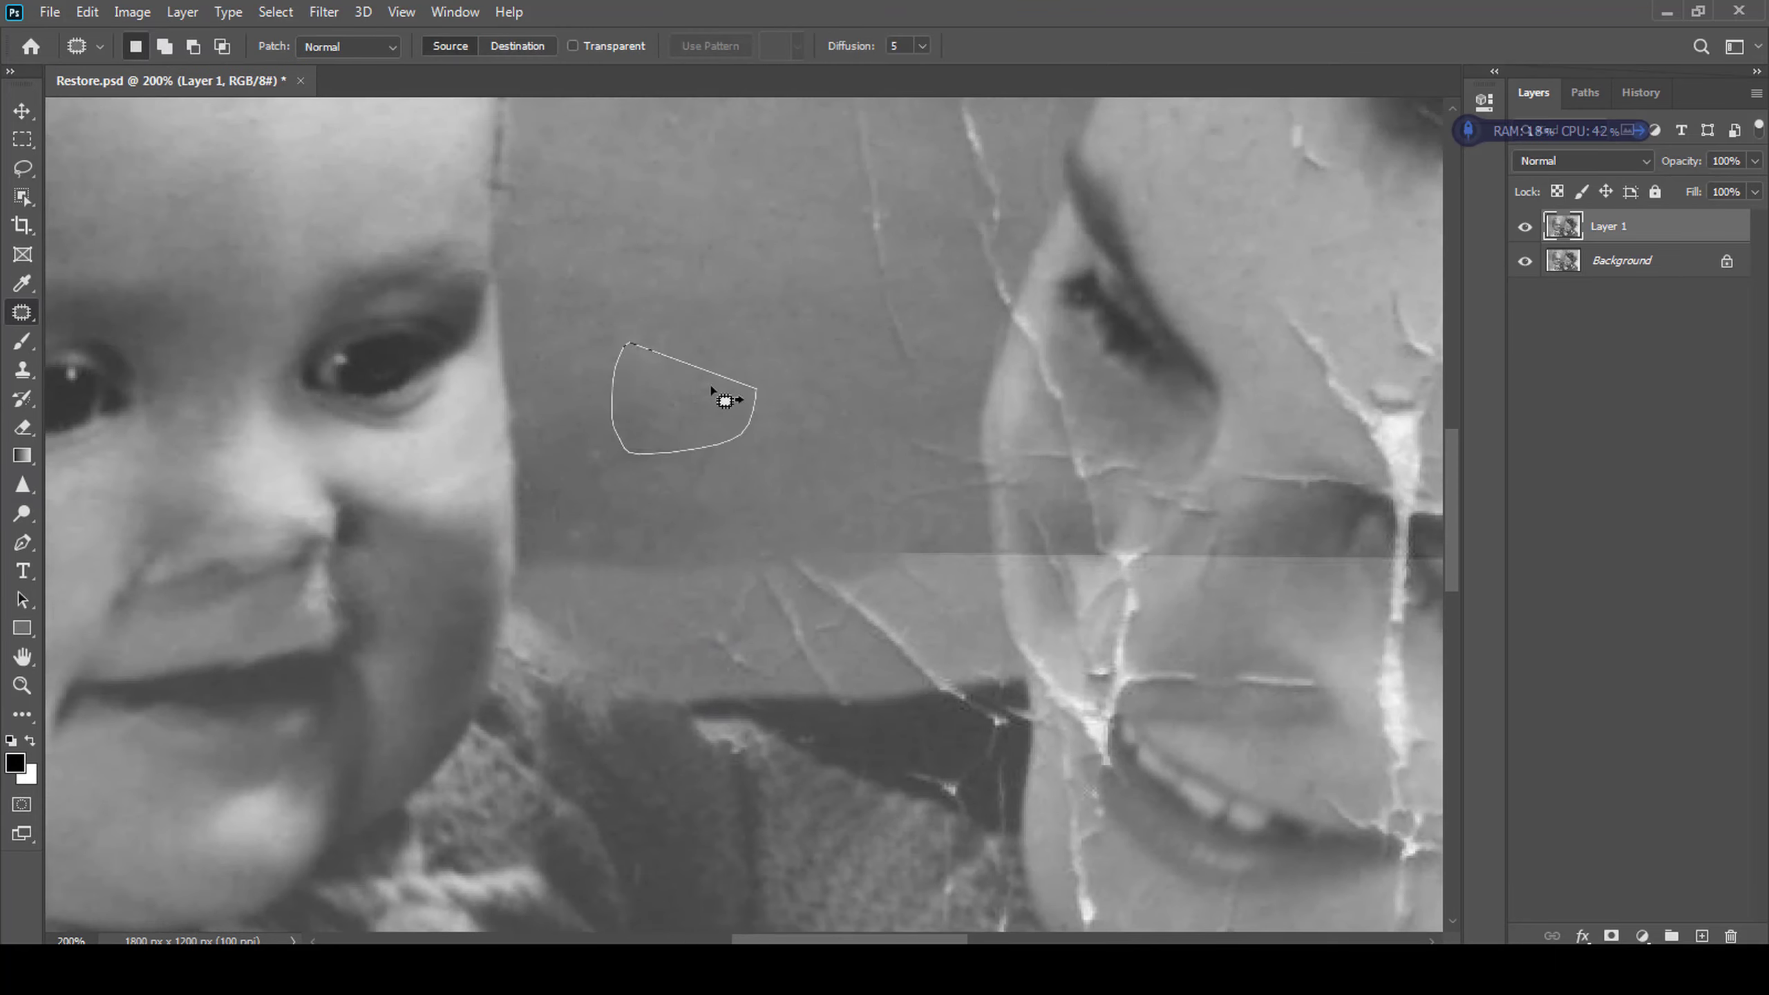
key(ctrl+d)
- Clone away the thick white tear where the woman's cuff meets the edge of her hand
scroll(778, 554, down, 6)
scroll(672, 395, up, 1)
key(s)
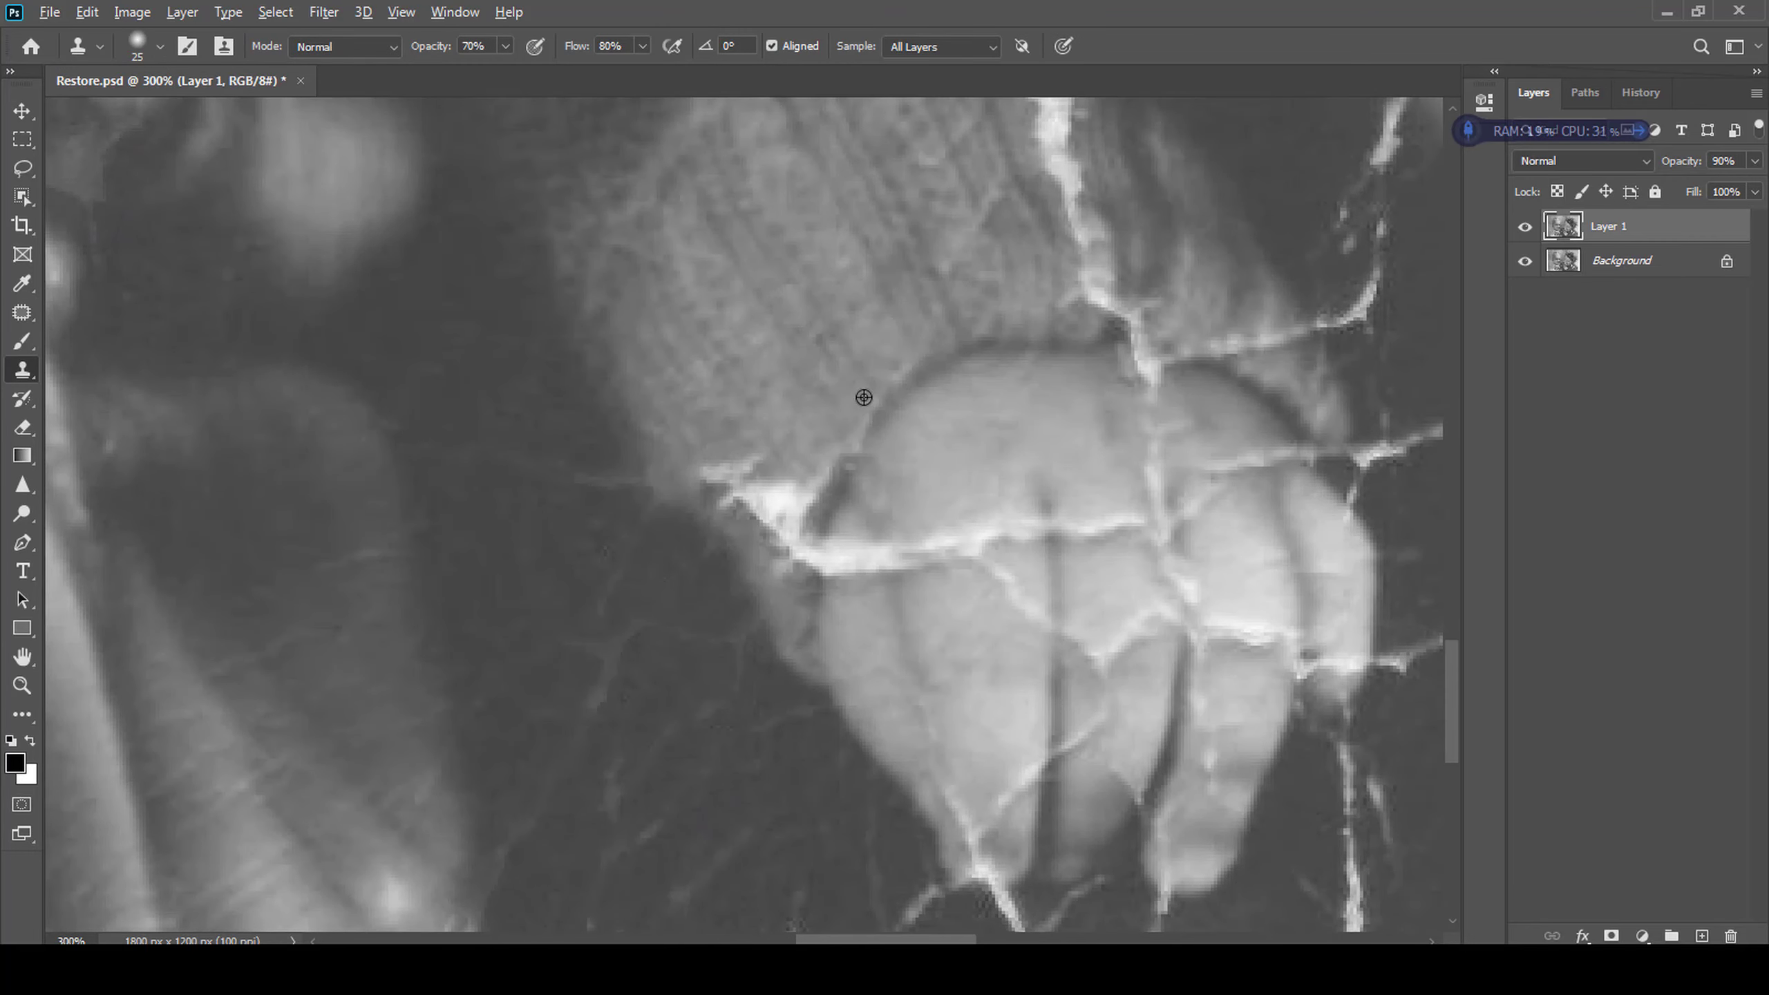
alt+click(822, 340)
mouse_move(813, 488)
mouse_down()
mouse_move(787, 526)
mouse_move(728, 473)
mouse_move(824, 486)
mouse_move(808, 568)
mouse_up()
drag(998, 454, 987, 418)
- Clone over the cracks across the knuckles and first two fingers using a Clone Stamp brush of size 15
key(bracketleft)
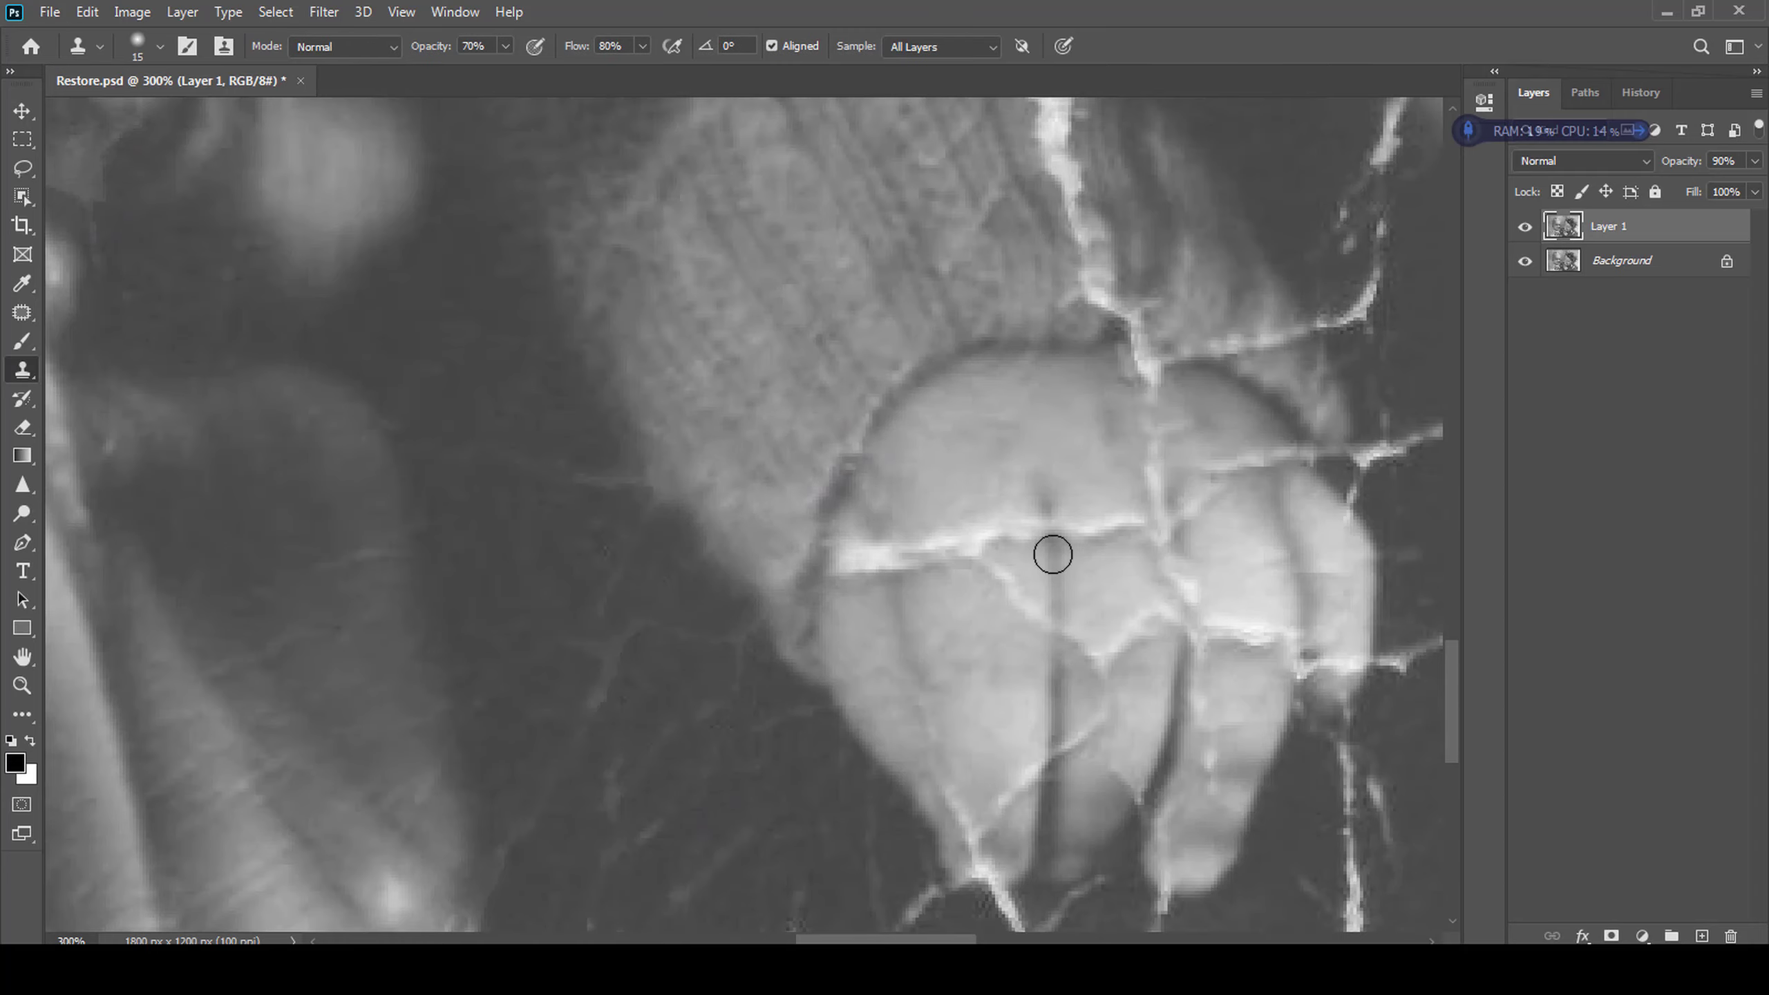
drag(1043, 530, 979, 540)
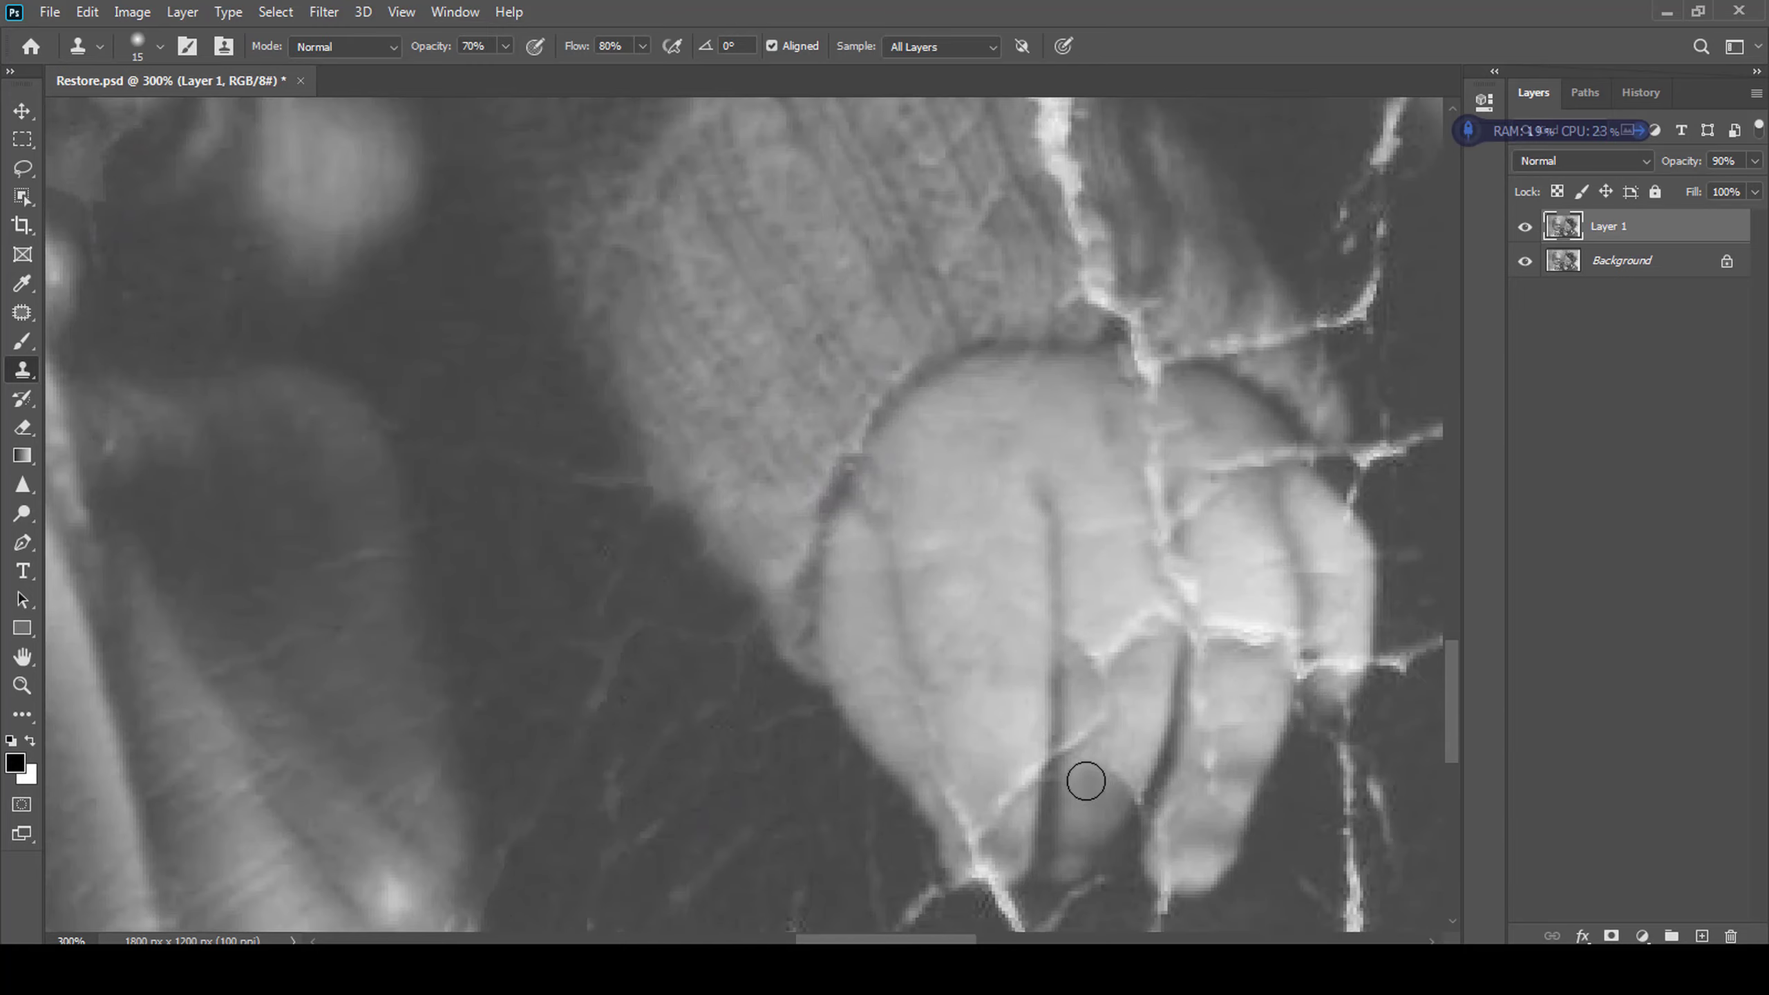
drag(1085, 781, 1124, 796)
drag(1054, 738, 999, 810)
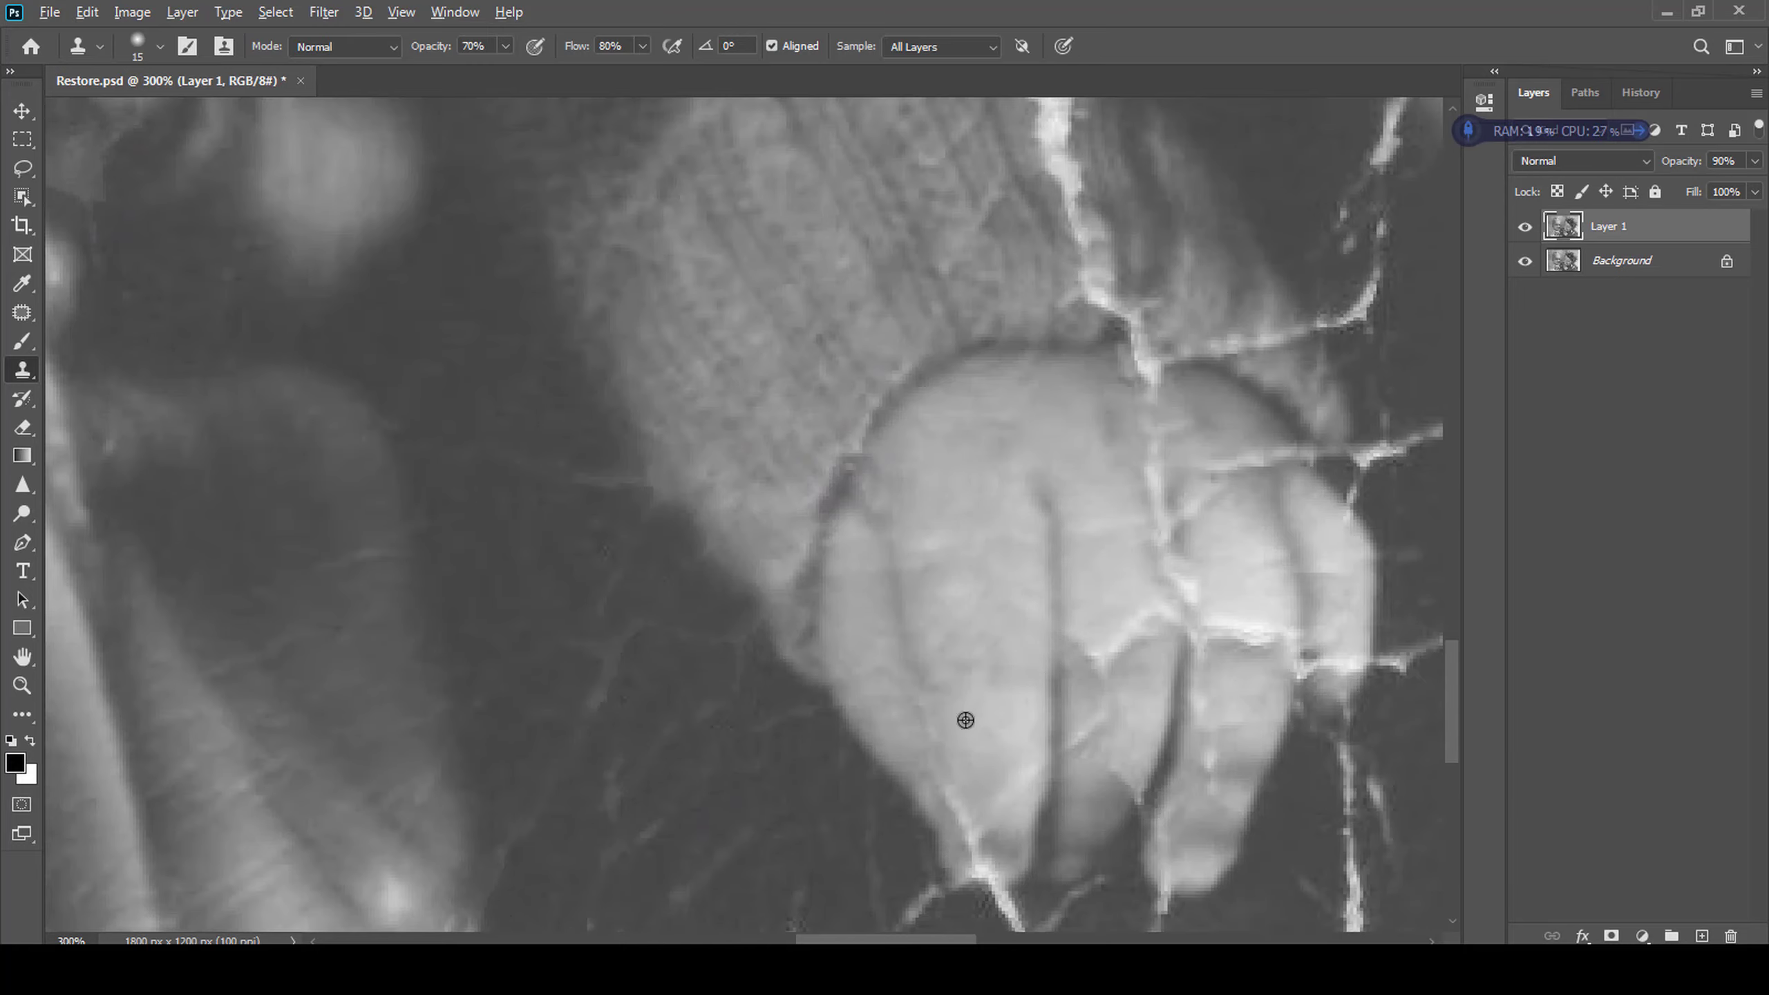
- Clone away the remaining cracks on the middle finger and the horizontal crack across the third finger
scroll(951, 822, down, 2)
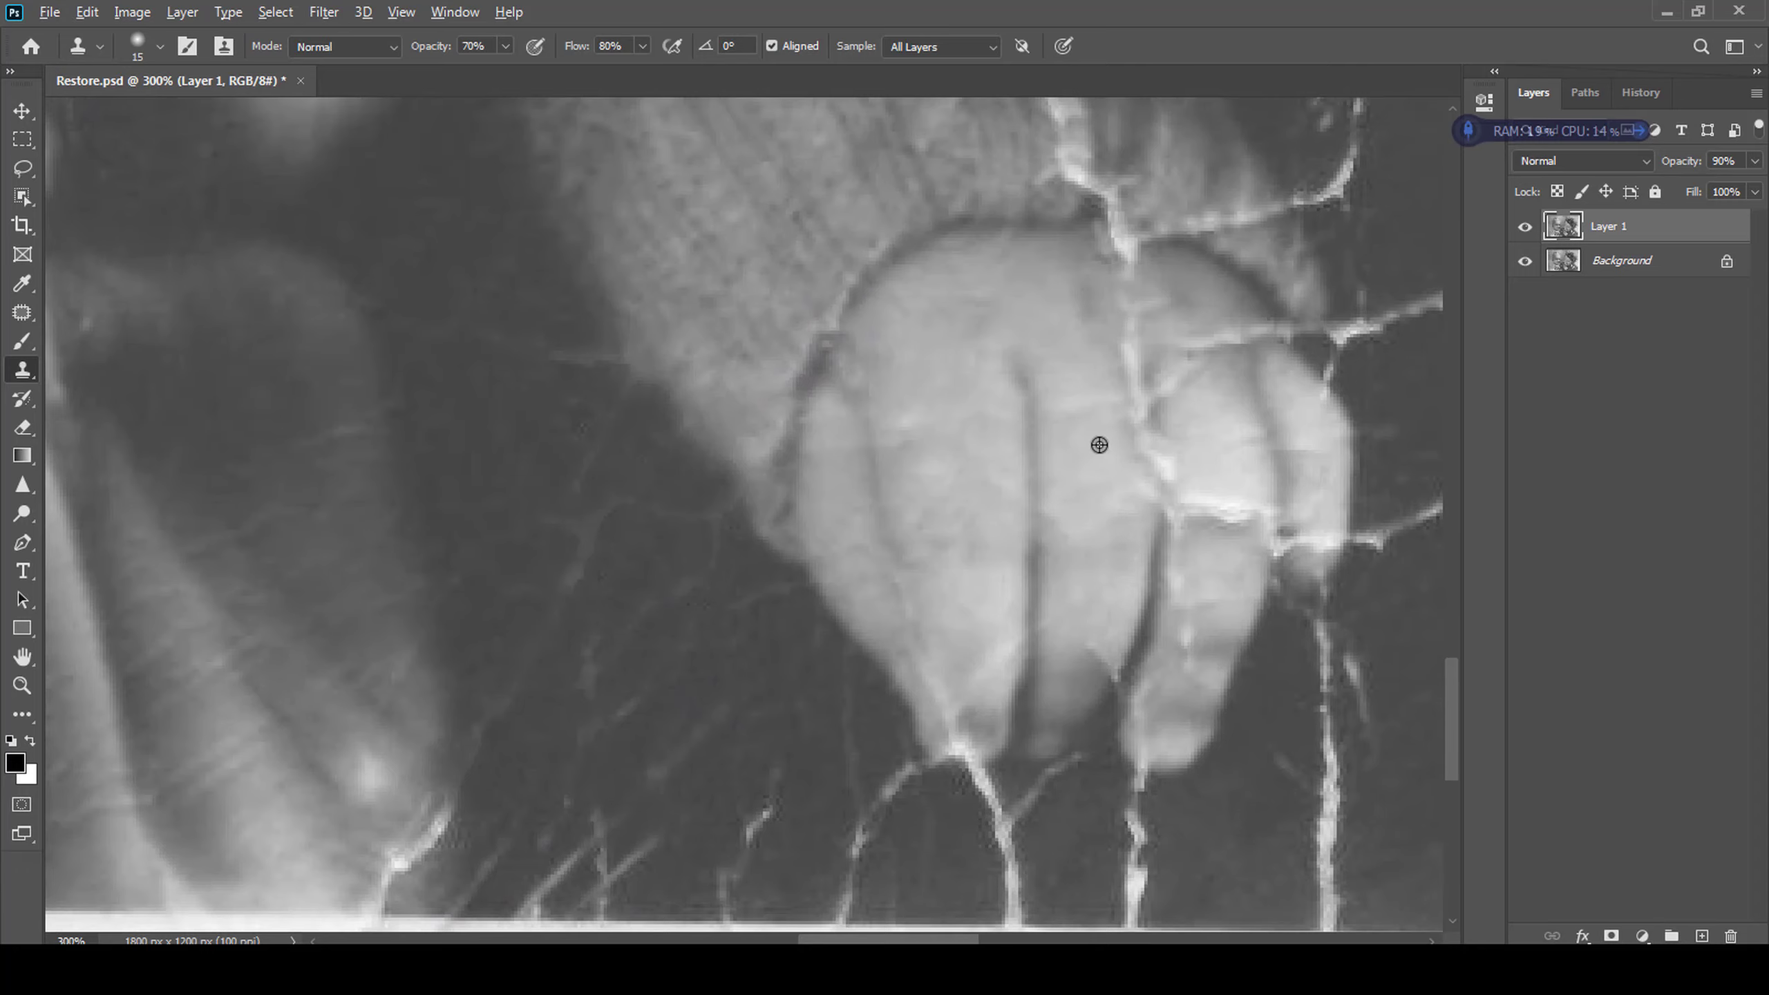
scroll(1123, 576, down, 1)
scroll(1123, 576, left, 1)
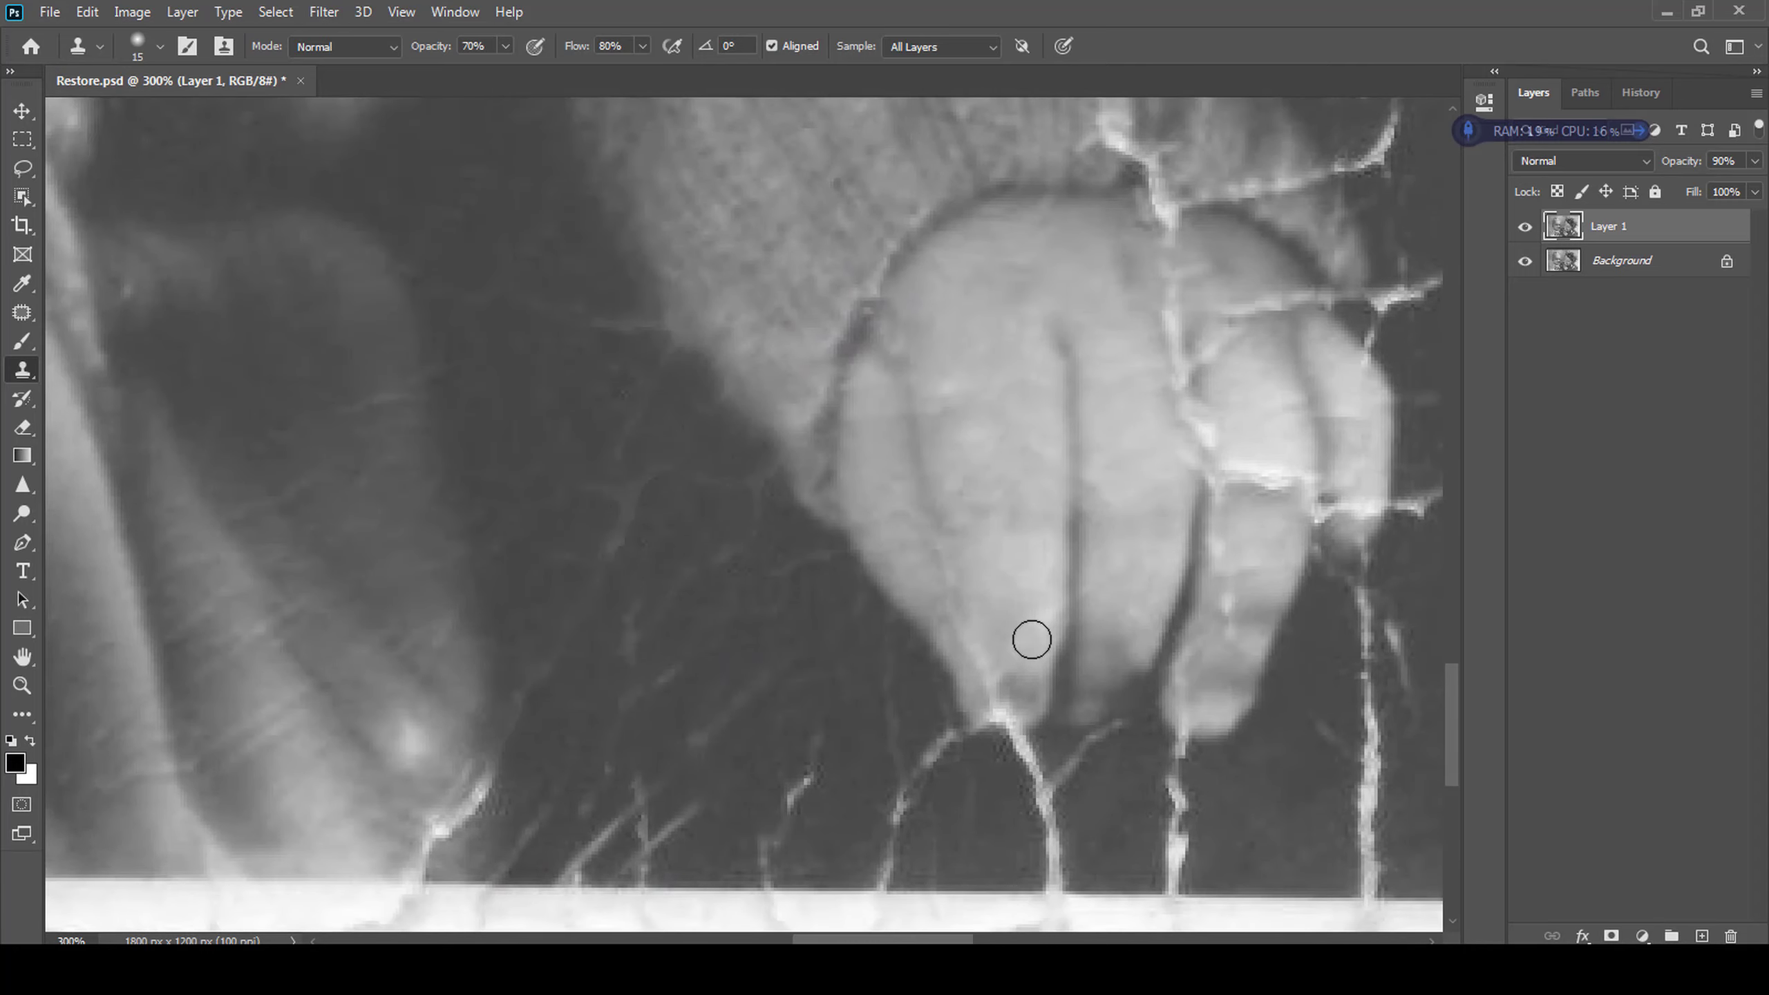
alt+click(1233, 546)
drag(1294, 500, 1238, 489)
- Clone dark fabric over the upper part of the branching crack below the first fingertip with a size 10 brush
scroll(1244, 629, down, 1)
key(r)
scroll(1081, 689, up, 2)
key(s)
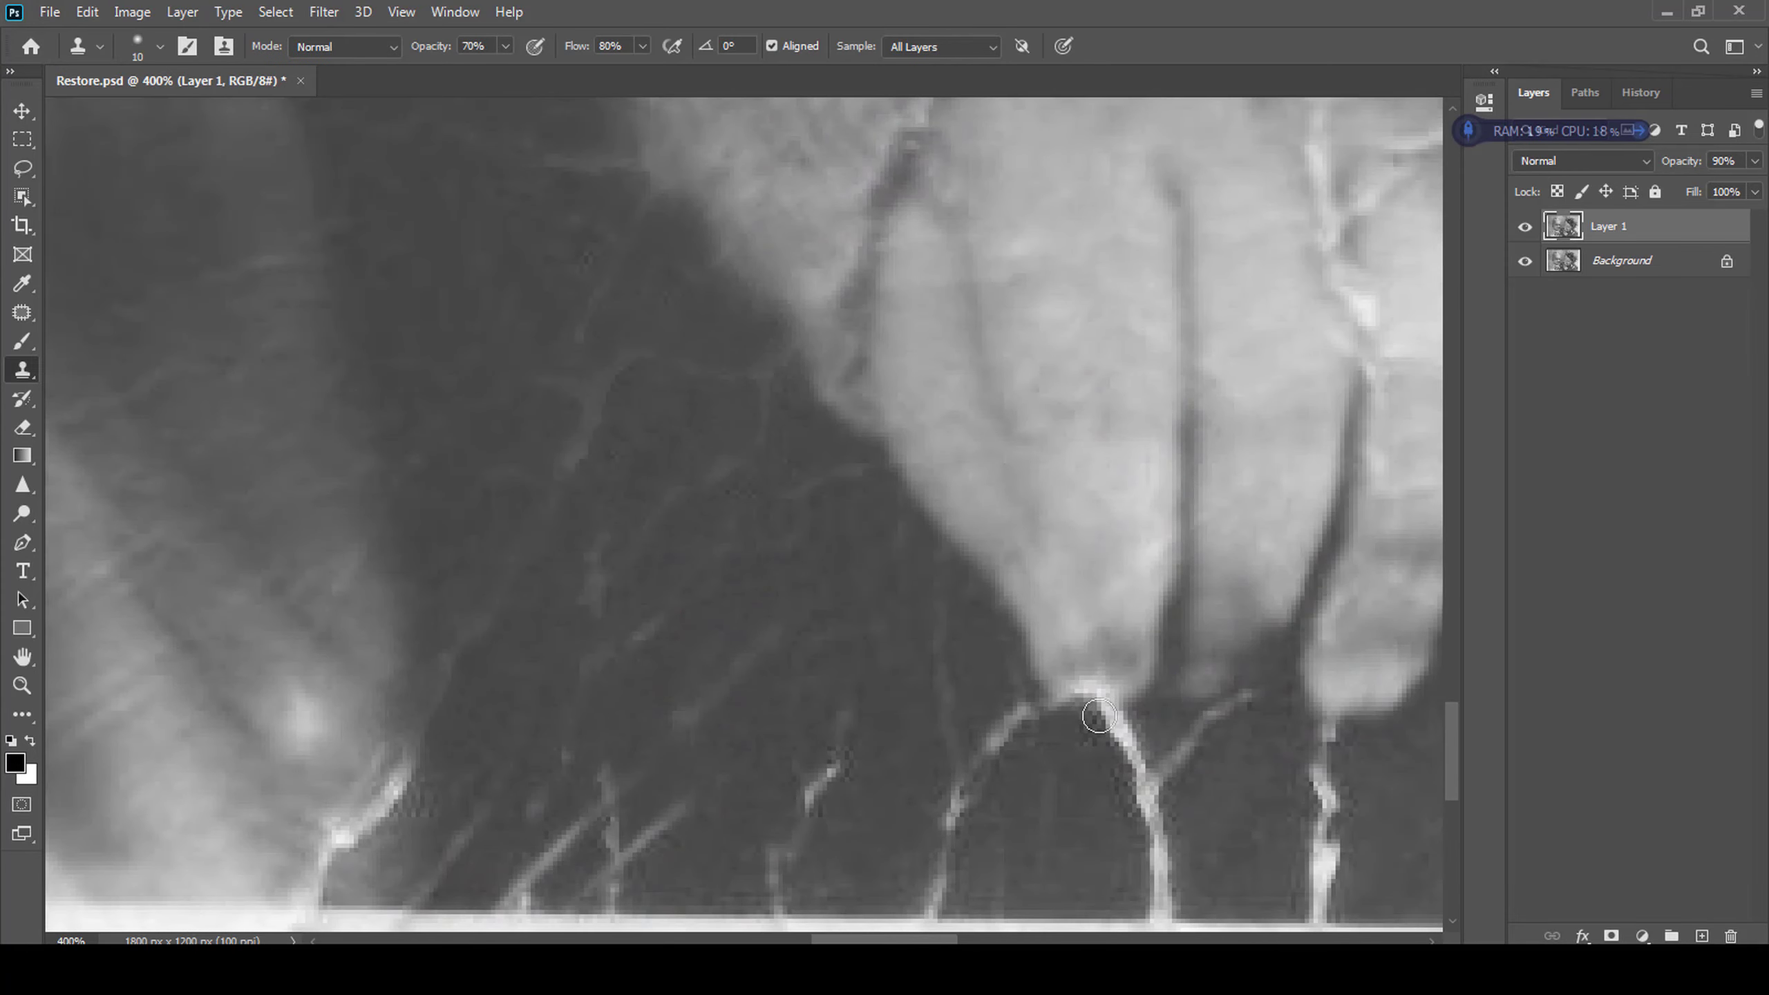
alt+click(1059, 742)
drag(1123, 725, 1153, 799)
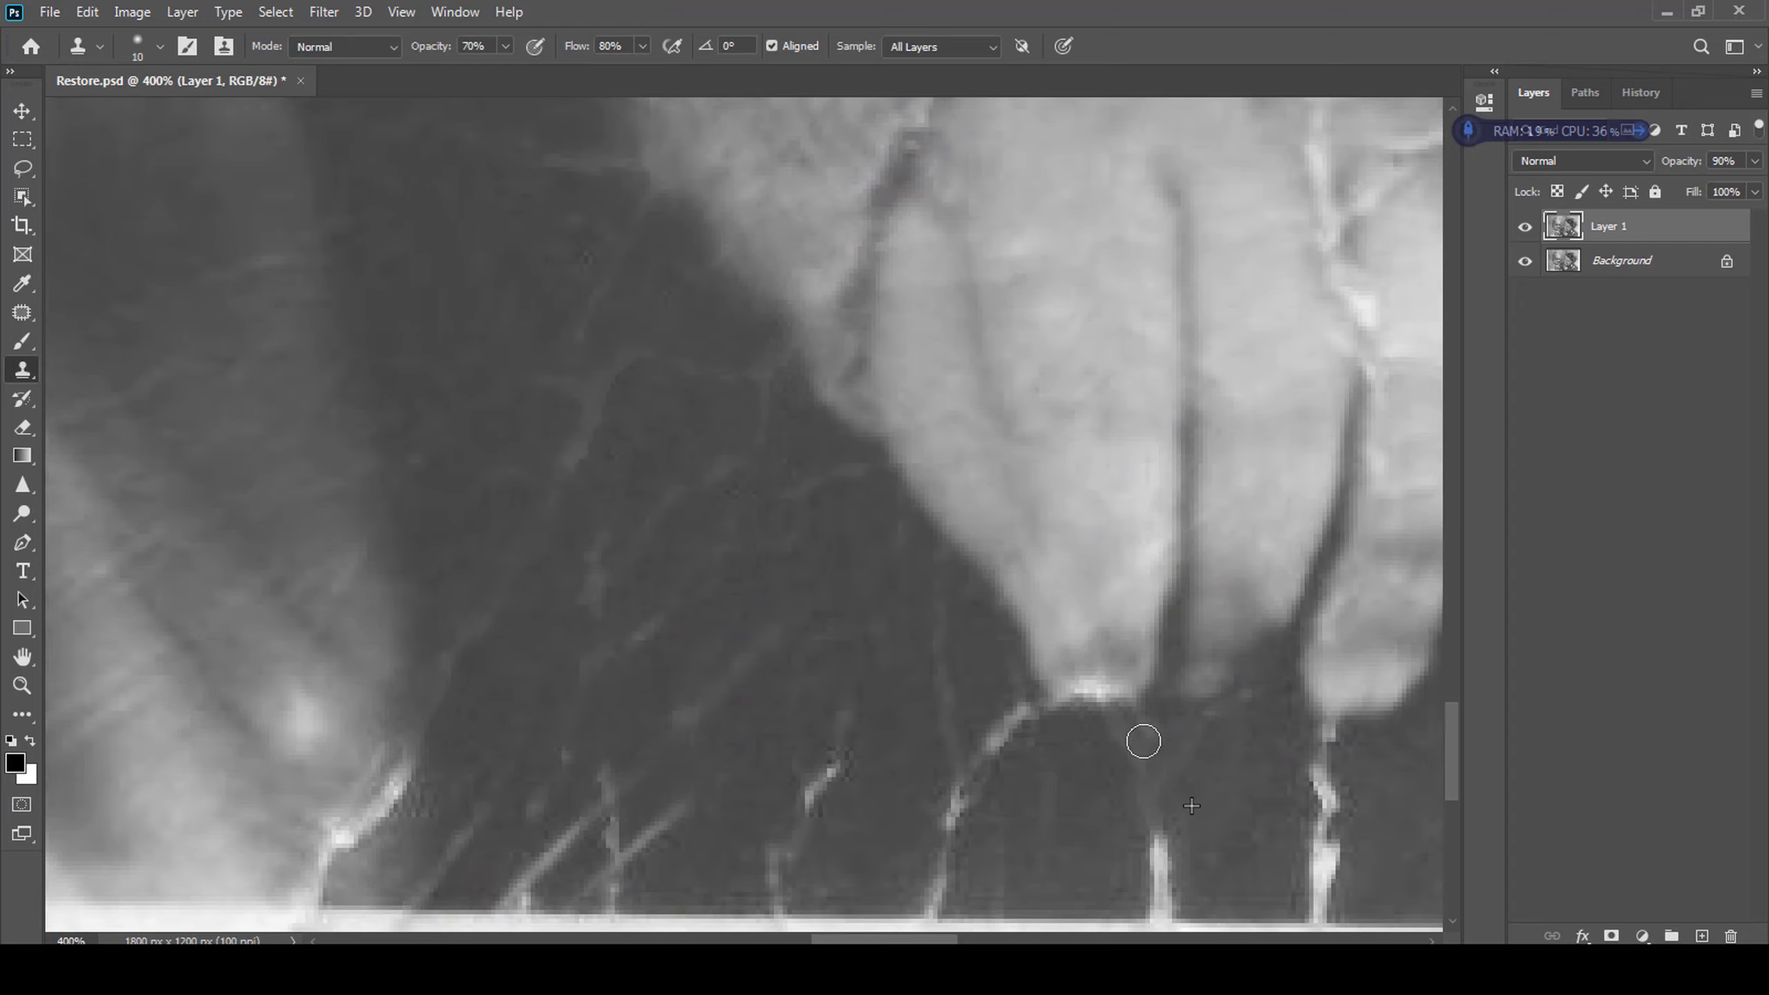
- Clone away the curved crack and the short jagged crack in the dark fabric between the first fingertip and the lower border
scroll(1183, 490, down, 2)
alt+click(951, 631)
drag(988, 552, 940, 655)
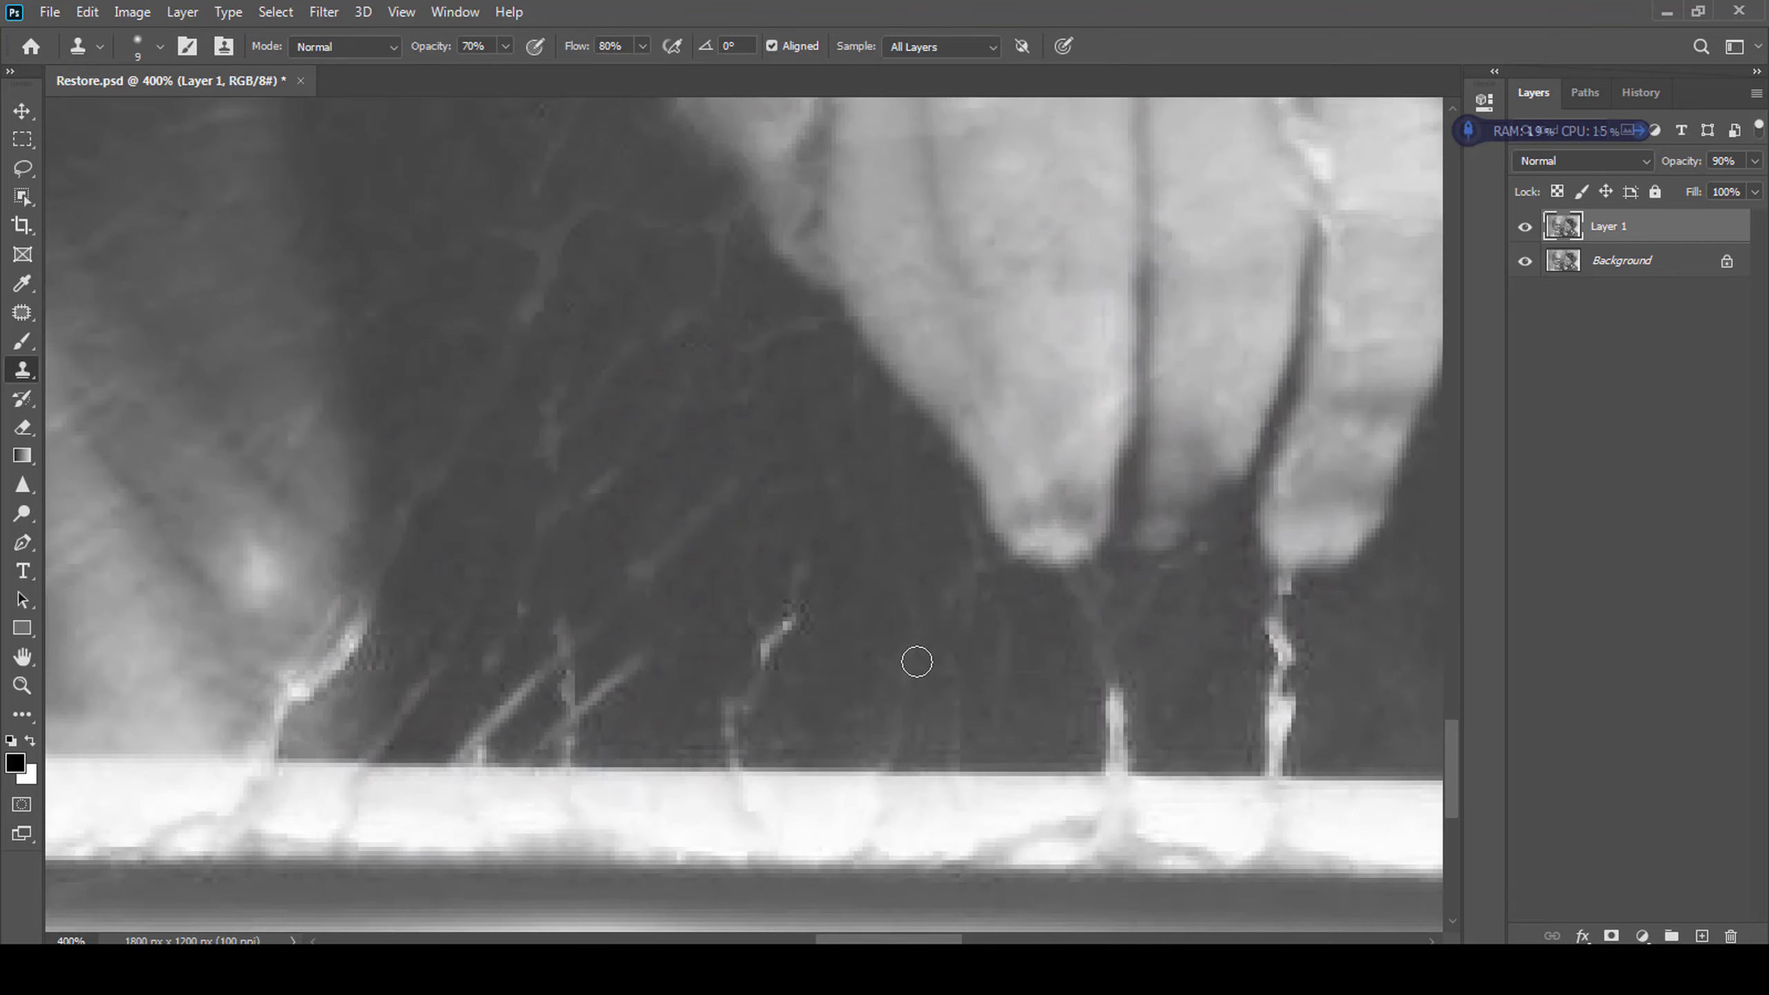
drag(738, 766, 788, 606)
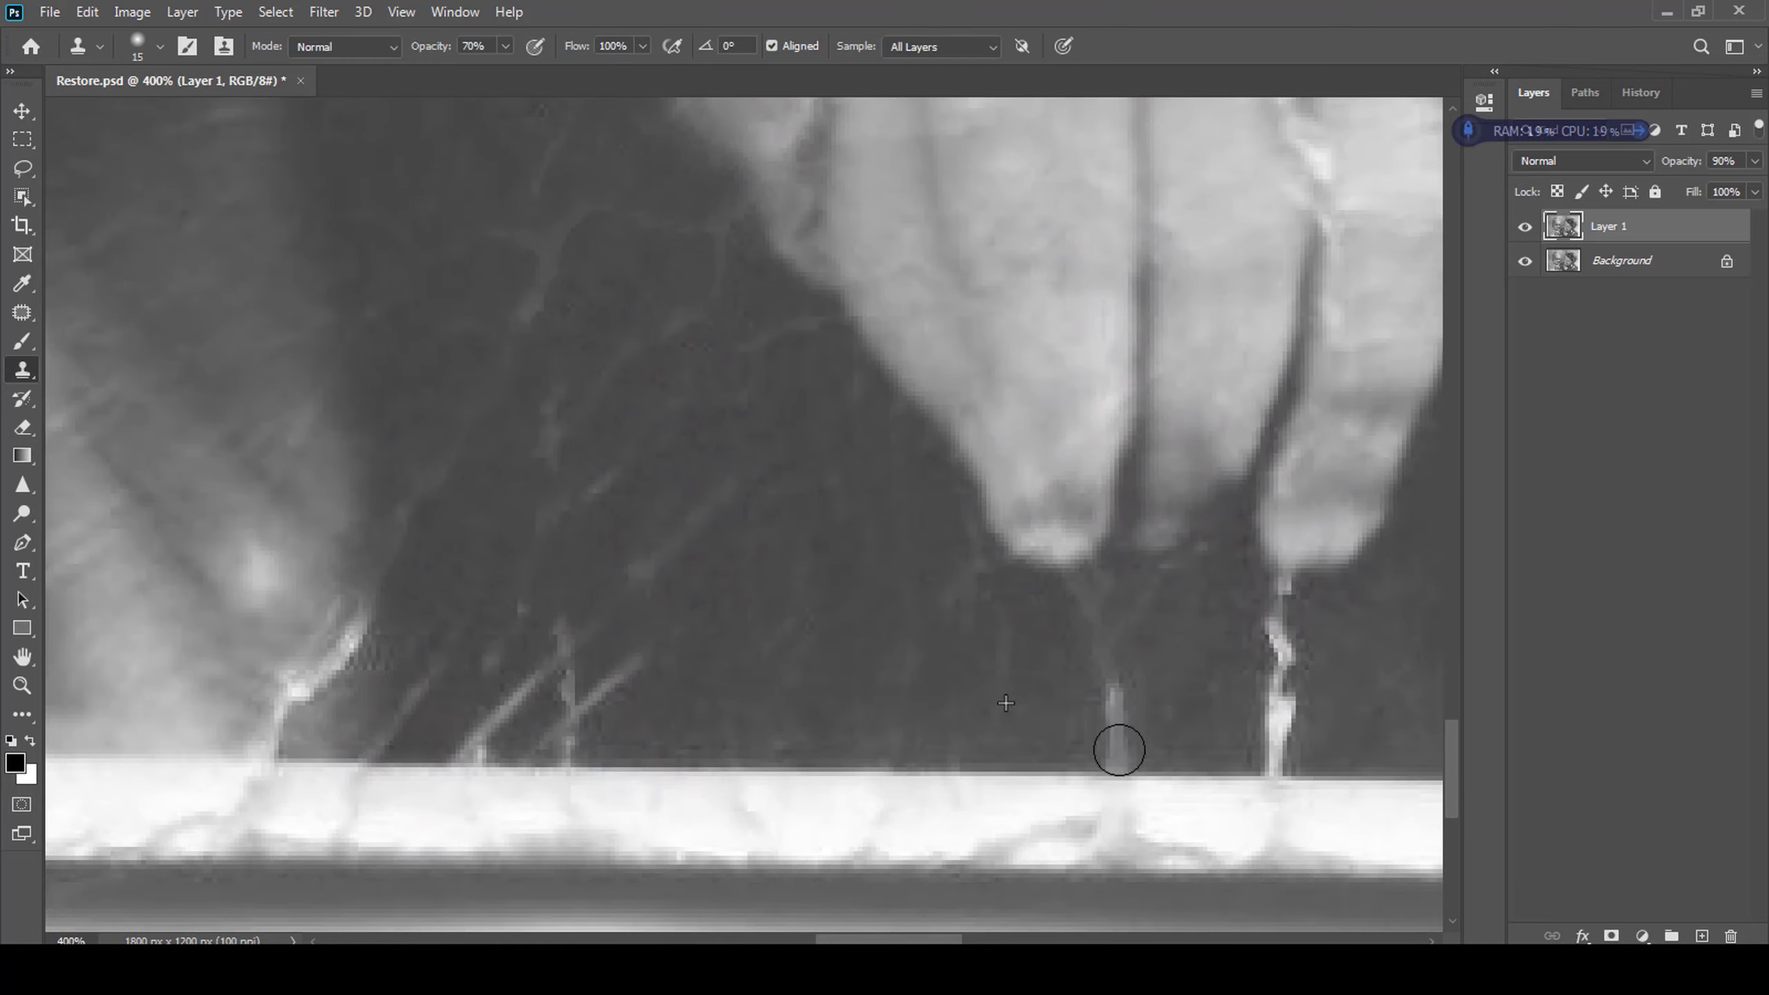
- Clone over the vertical cracks running from the fingertips to the lower border with a size 15 brush at 100% flow
drag(1240, 722, 956, 711)
drag(789, 571, 829, 760)
alt+click(1117, 764)
mouse_move(979, 746)
mouse_down()
mouse_move(1001, 628)
mouse_move(977, 749)
mouse_up()
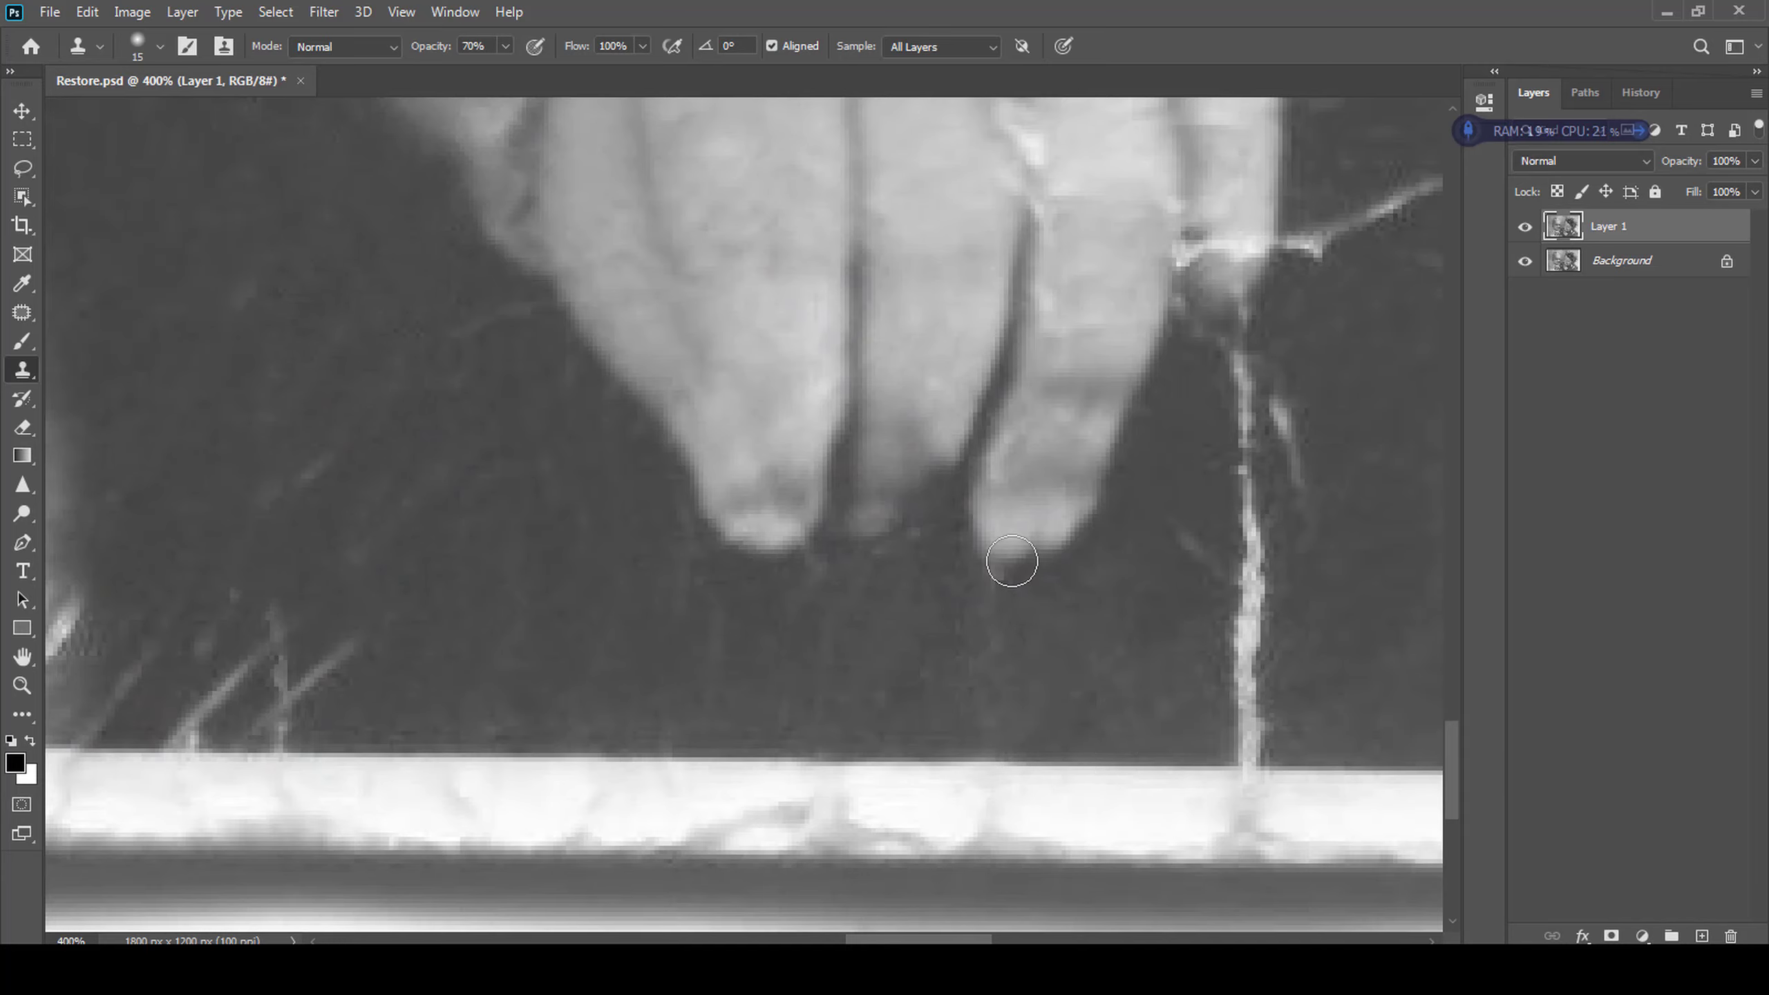
- Clean up the residual light specks just below the third fingertip with a smaller Clone Stamp brush
click(1015, 649)
key(j)
key(alt+h)
key(Escape)
key(s)
key(j)
key(s)
click(1031, 633)
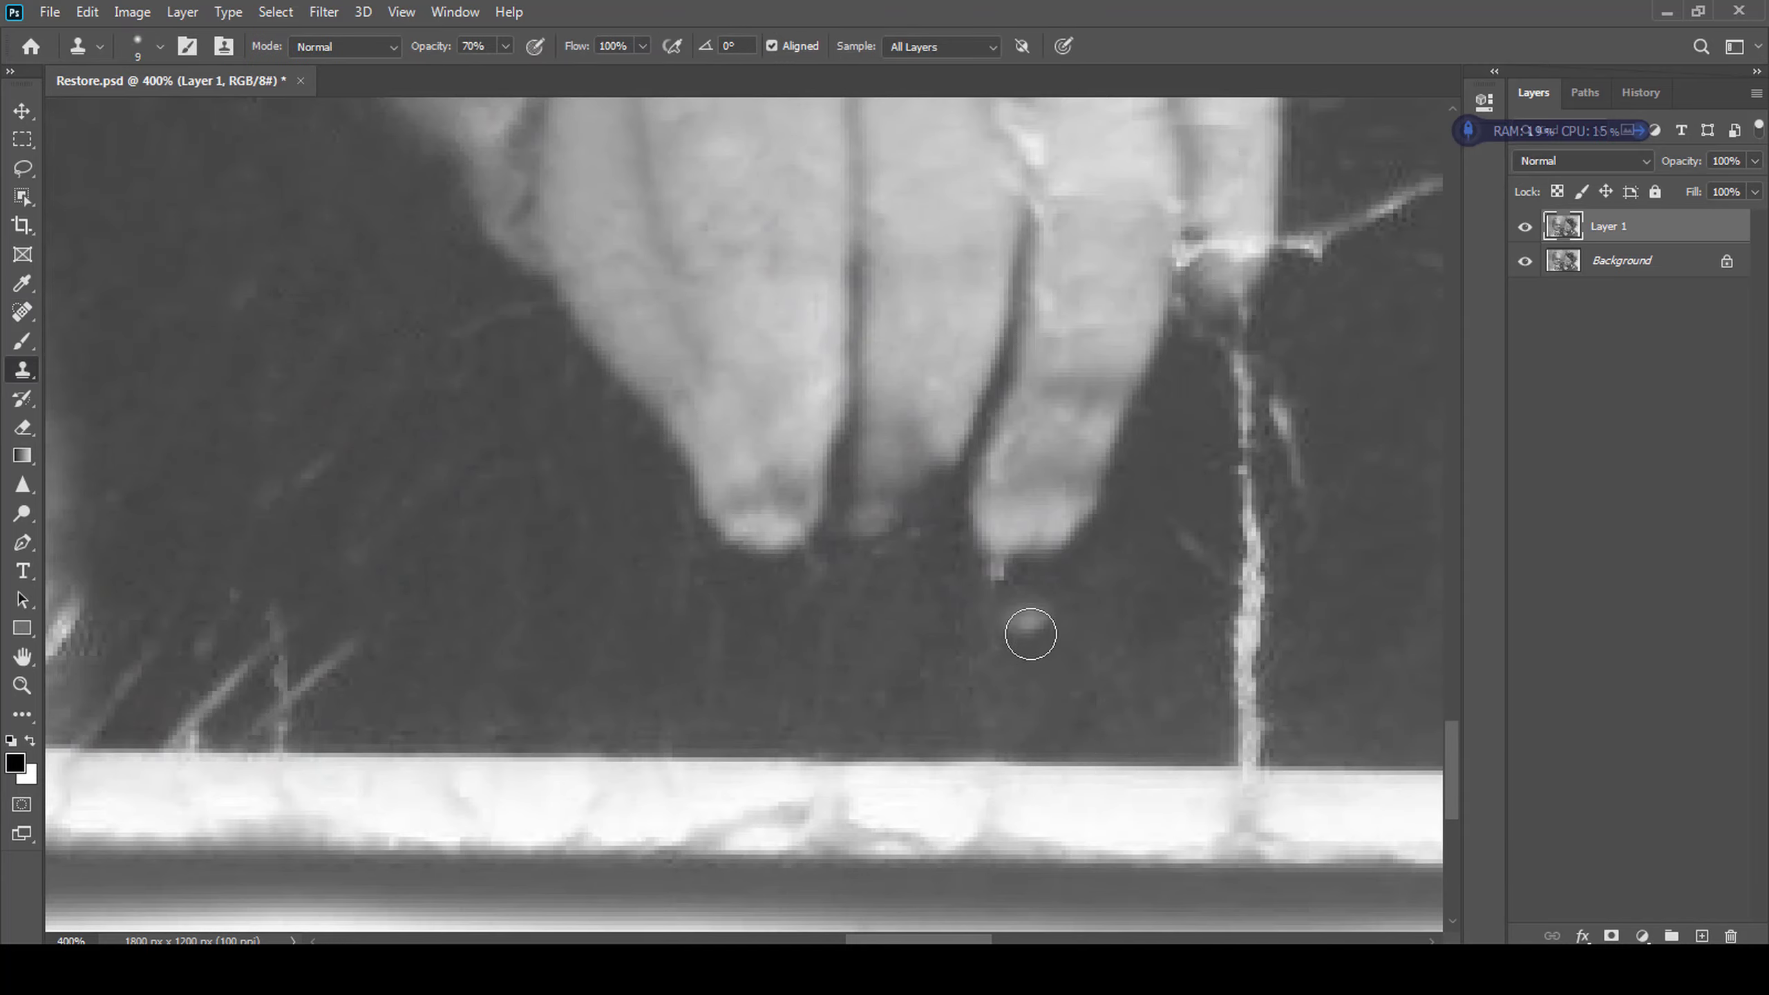
scroll(781, 633, down, 3)
scroll(1036, 422, up, 2)
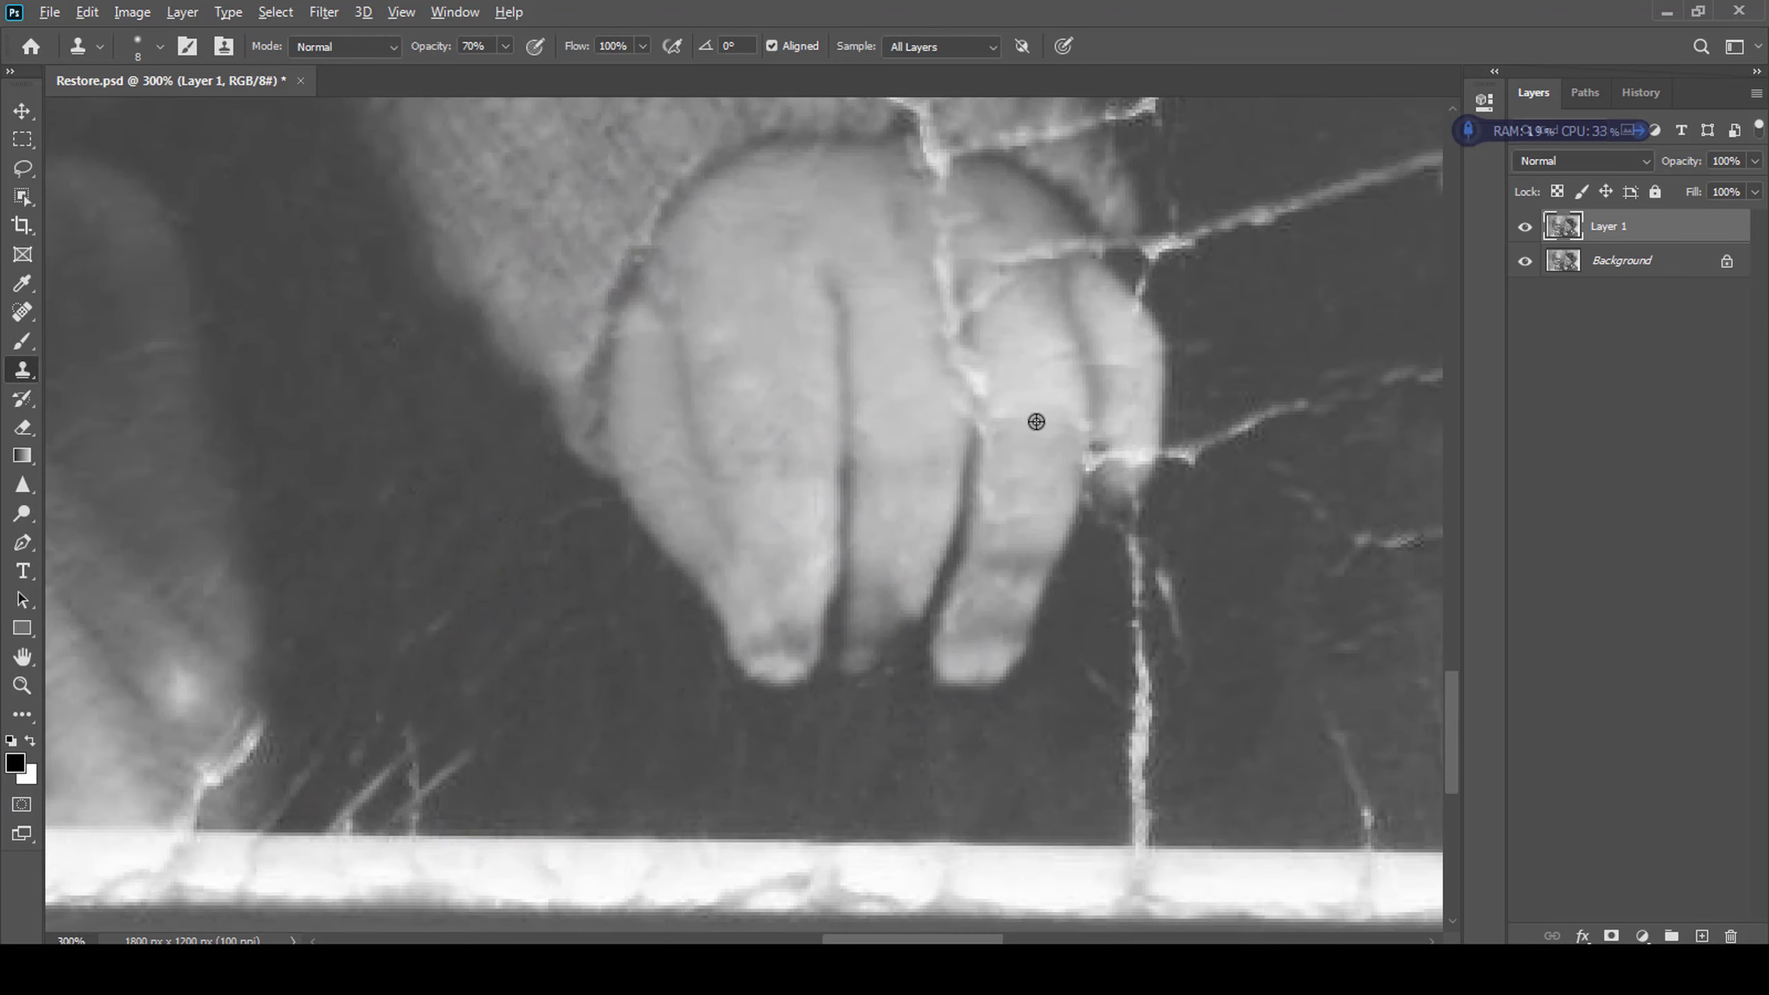
- Paint a Quick Mask strip over the dark gap between the first two fingers with a soft brush of size 25
scroll(971, 445, up, 2)
key(q)
key(b)
key(bracketright)
key(bracketright)
drag(850, 380, 842, 566)
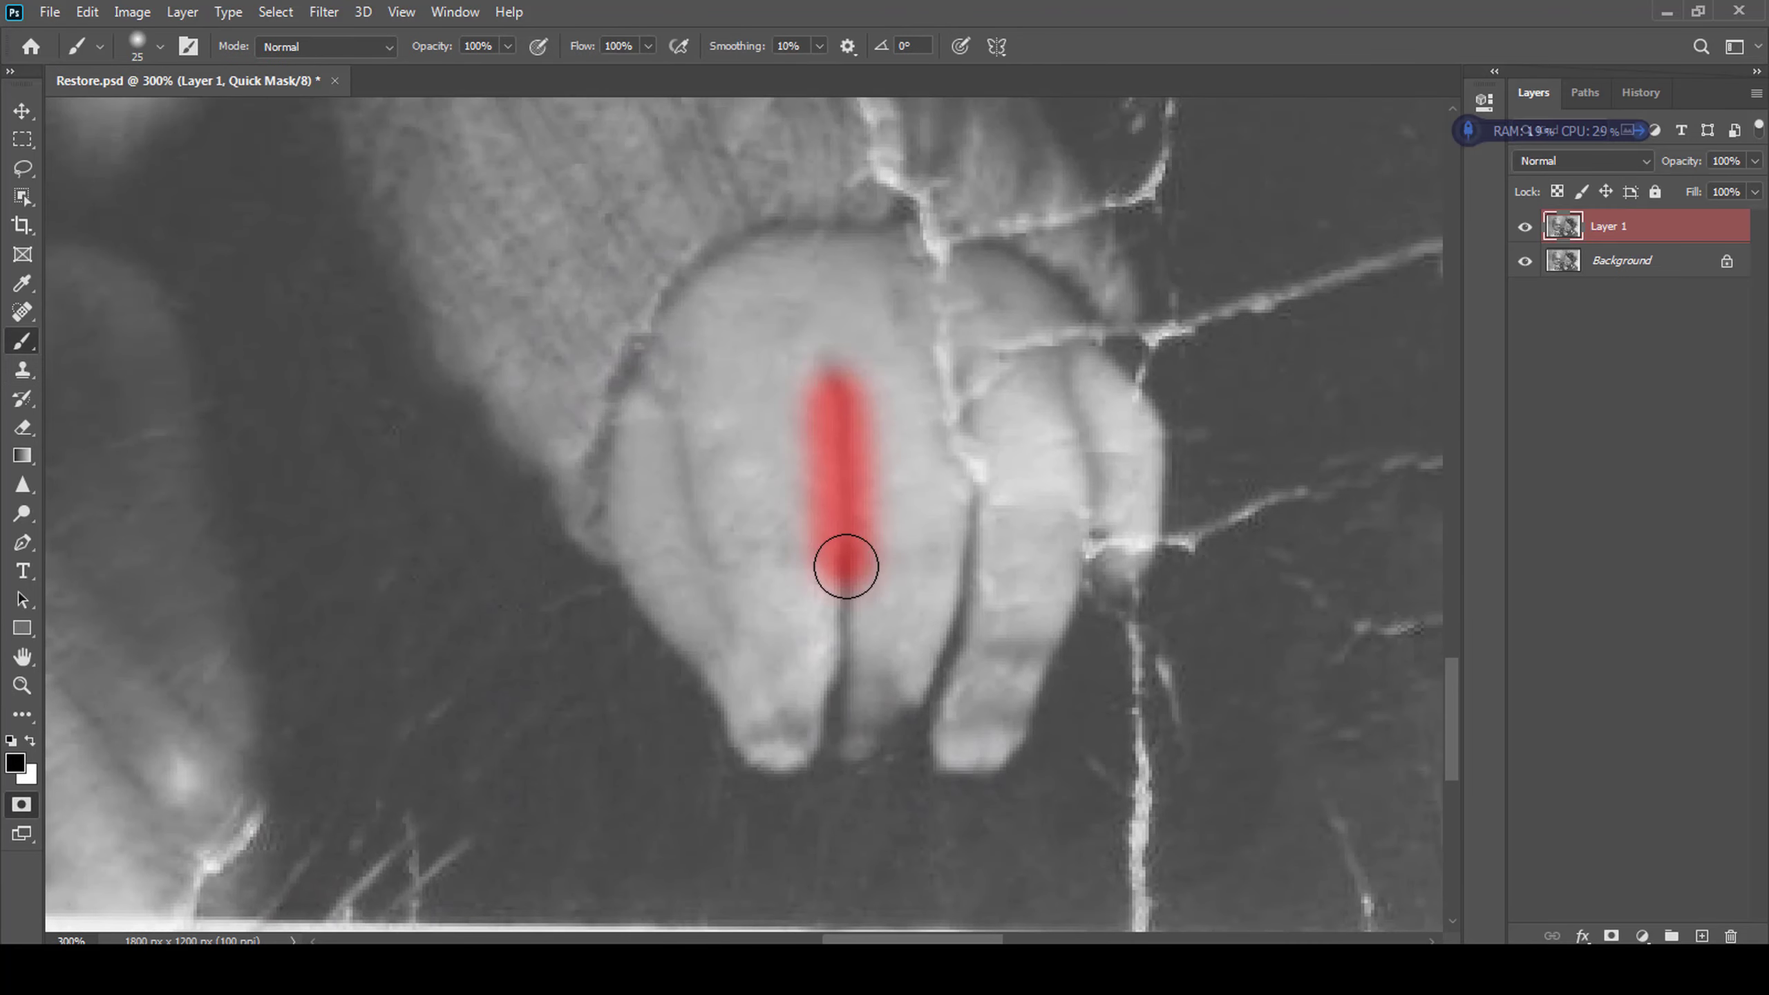
key(q)
key(ctrl+j)
key(ctrl+z)
key(ctrl+z)
- Change the Quick Mask options so that the painted strip becomes the selected area
key(q)
double_click(21, 806)
click(743, 309)
click(989, 269)
key(ctrl+j)
key(ctrl+z)
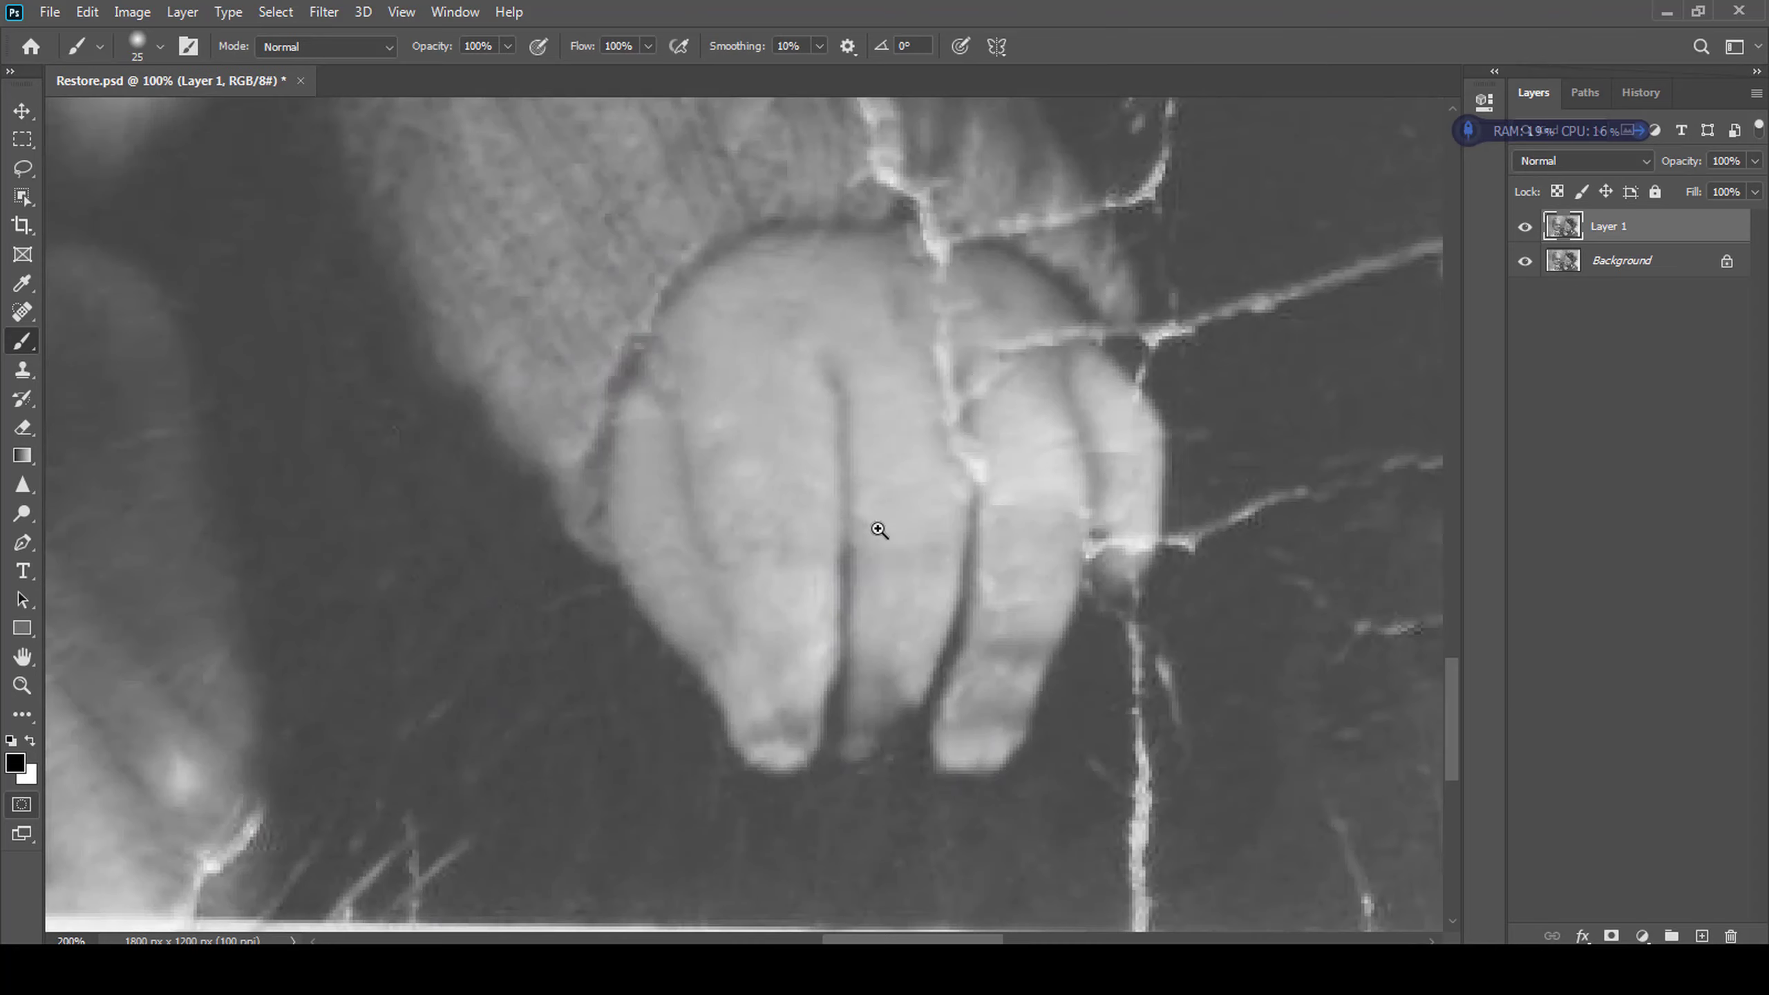
- Copy the selected finger gap to a new layer and transform it to cover the crack between the second and third fingers
key(ctrl+j)
key(v)
drag(857, 512, 969, 623)
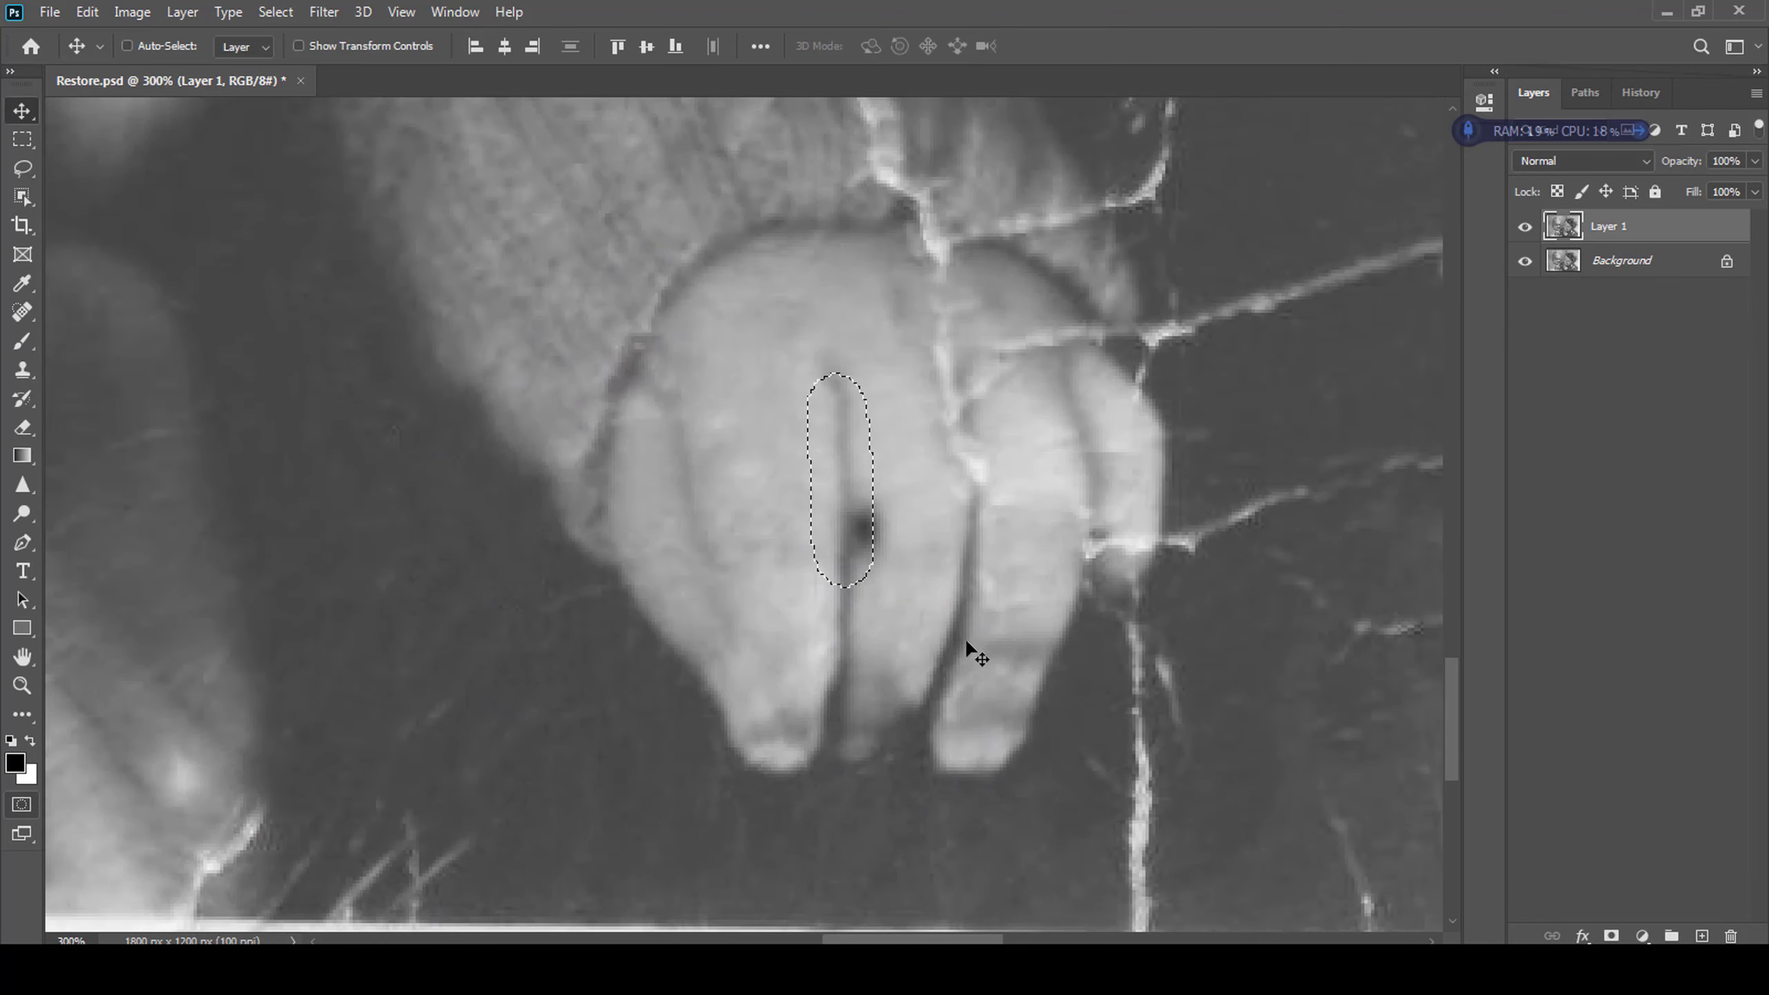
key(ctrl+d)
key(ctrl+t)
drag(900, 553, 992, 507)
key(Right)
key(Up)
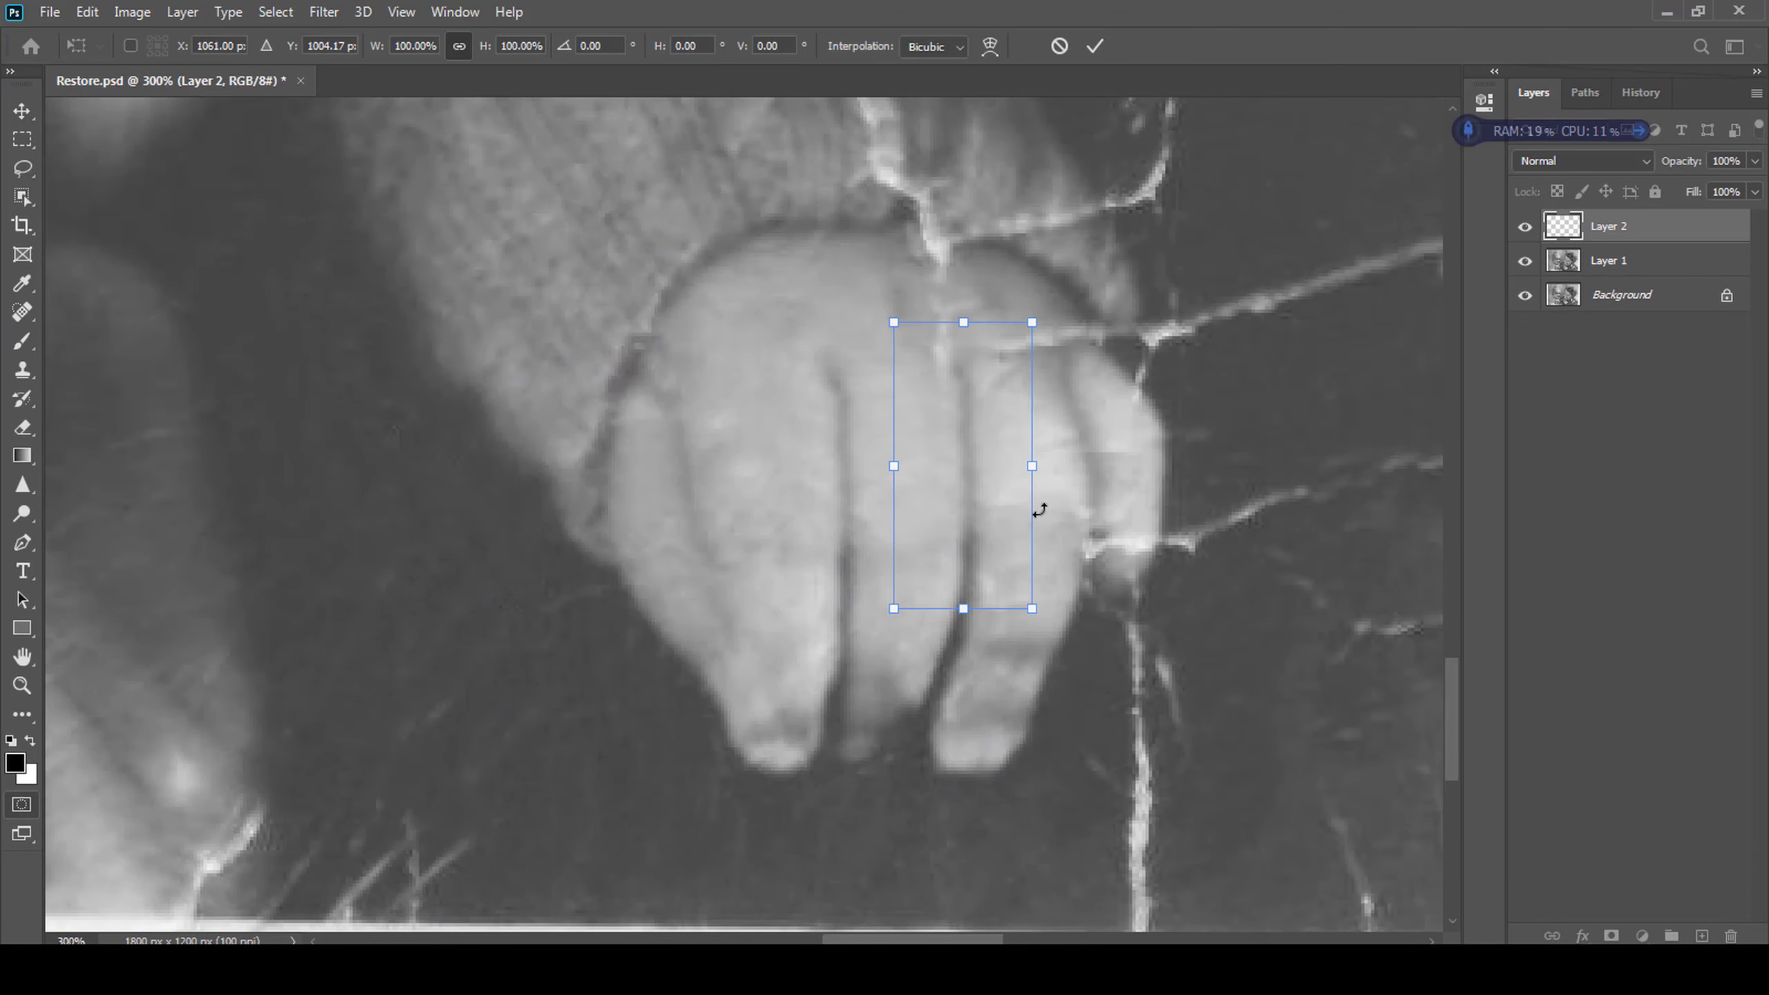
drag(1048, 624, 1059, 613)
key(Return)
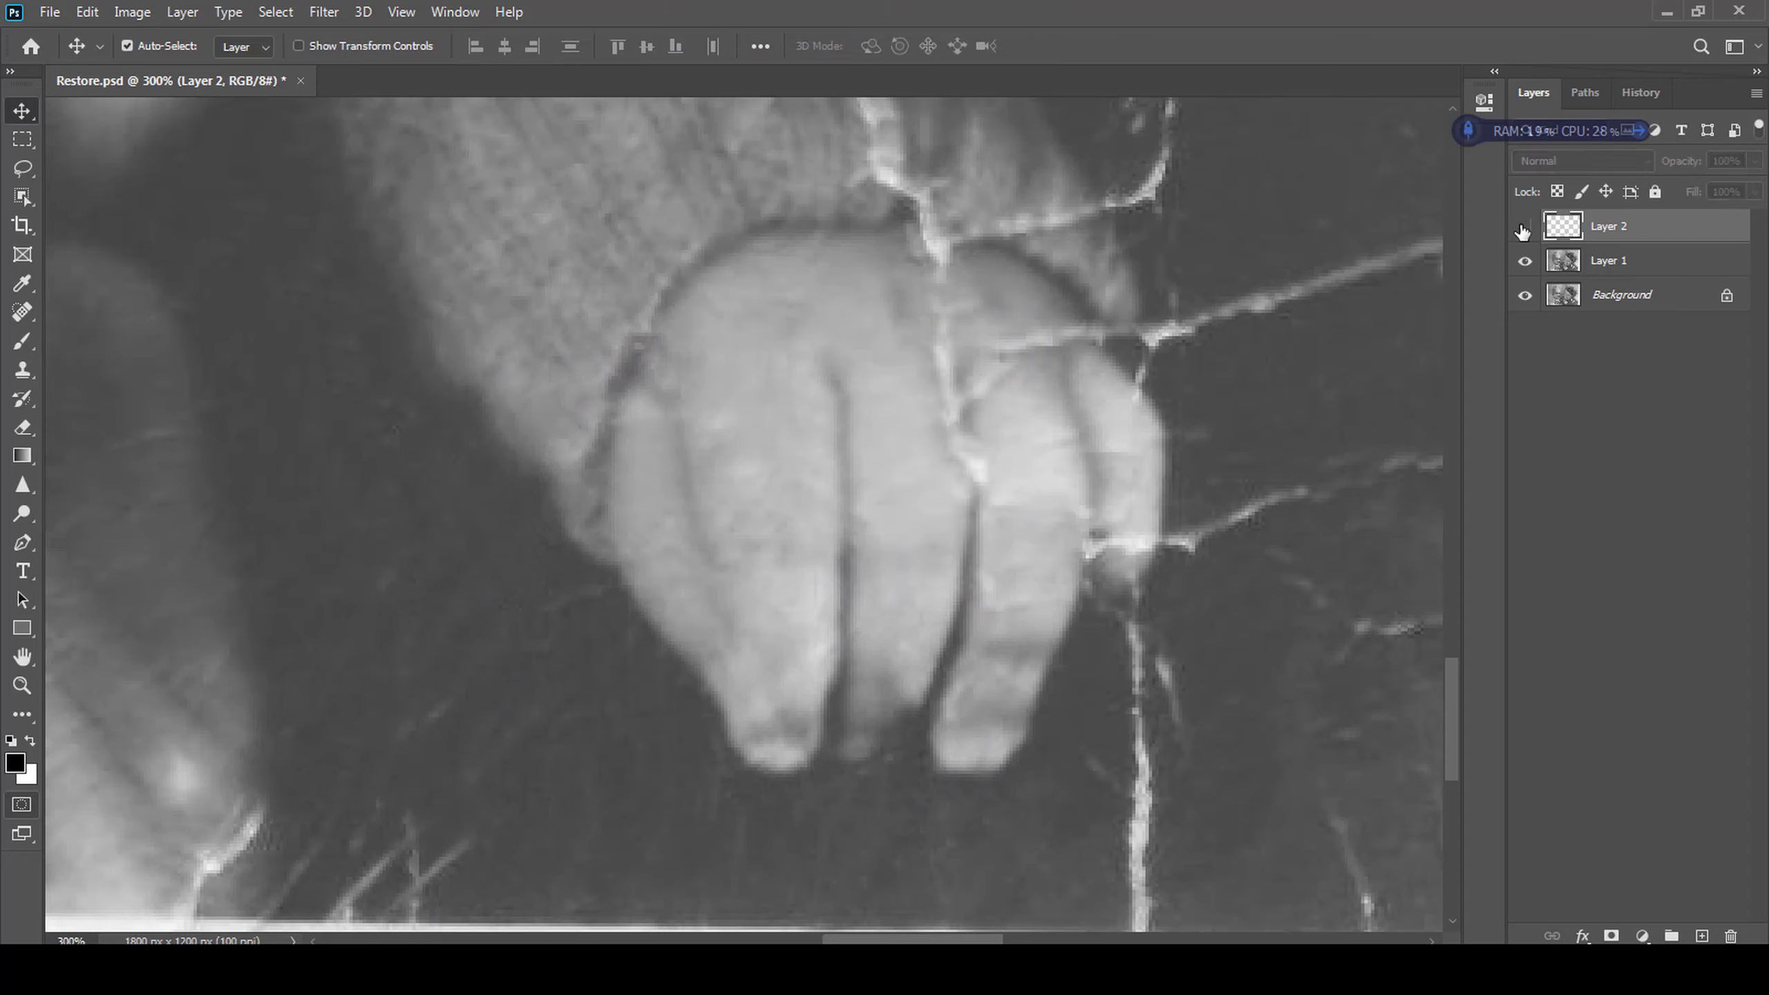
- Fine-tune the transform of the copied finger-gap strip and merge it into the layer below
key(ctrl+t)
drag(1057, 292, 1065, 298)
key(Return)
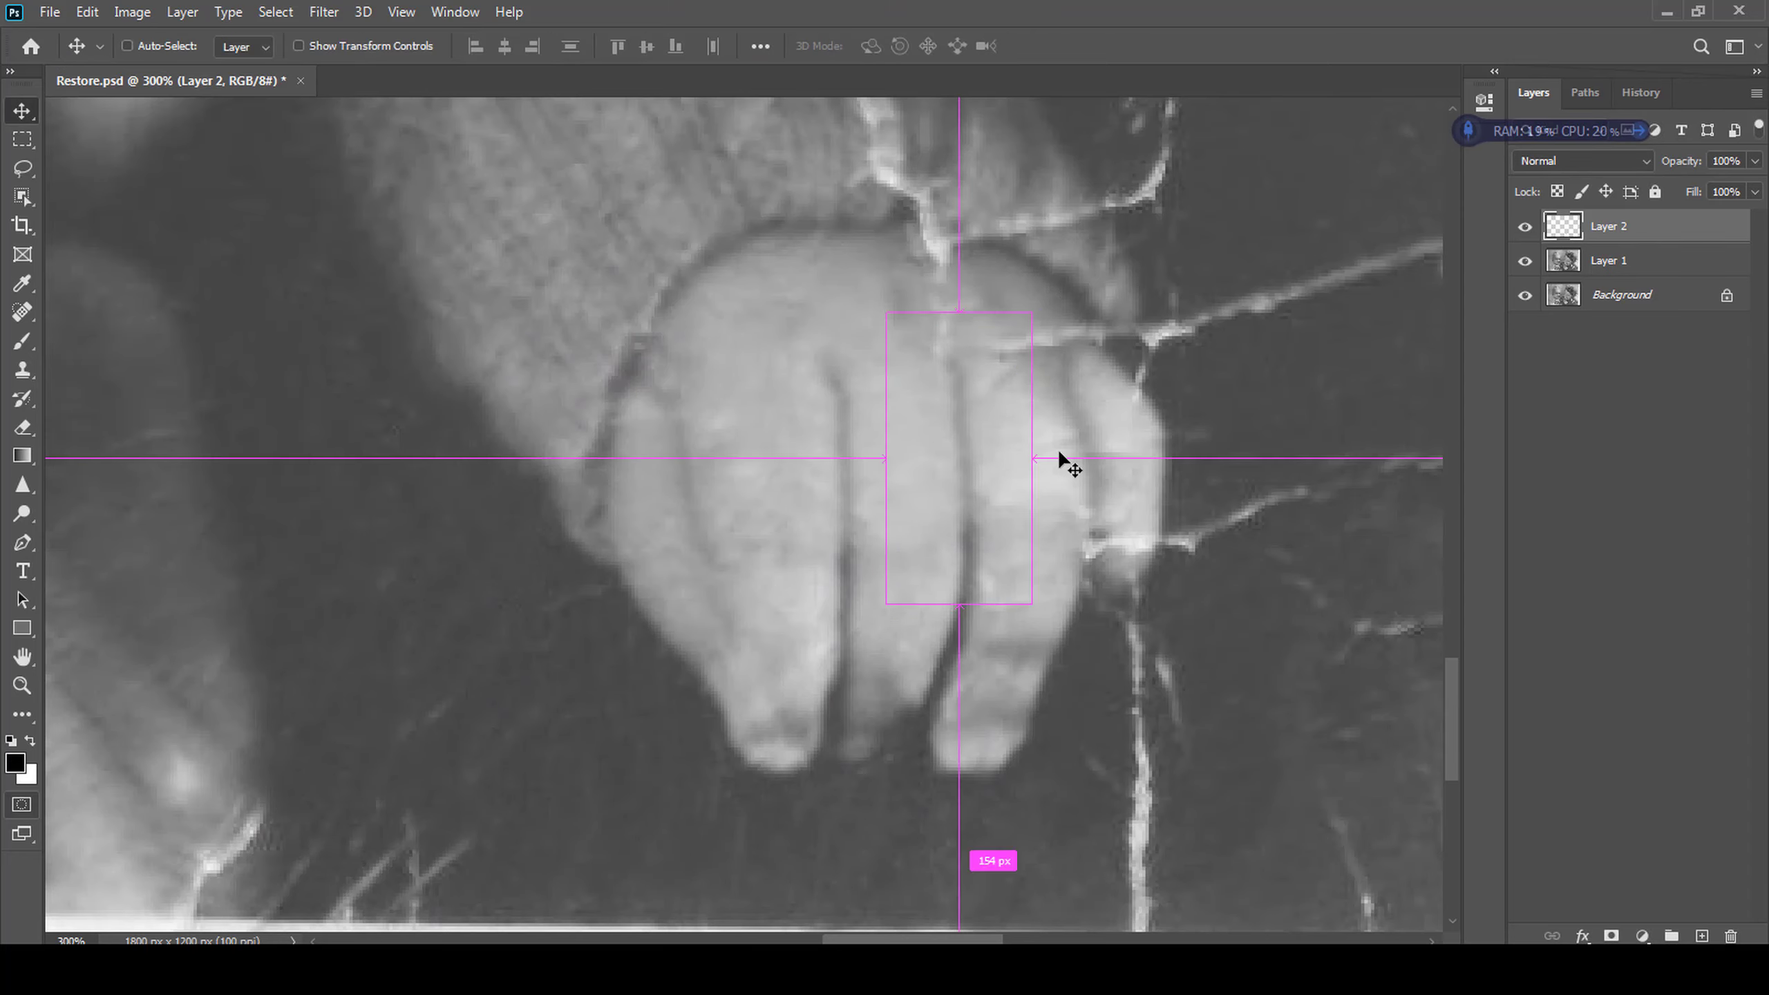
key(ctrl+e)
- Clone over the cracks along the cuff edge and the knuckles with a size 8 Clone Stamp
key(s)
key(ctrl+plus)
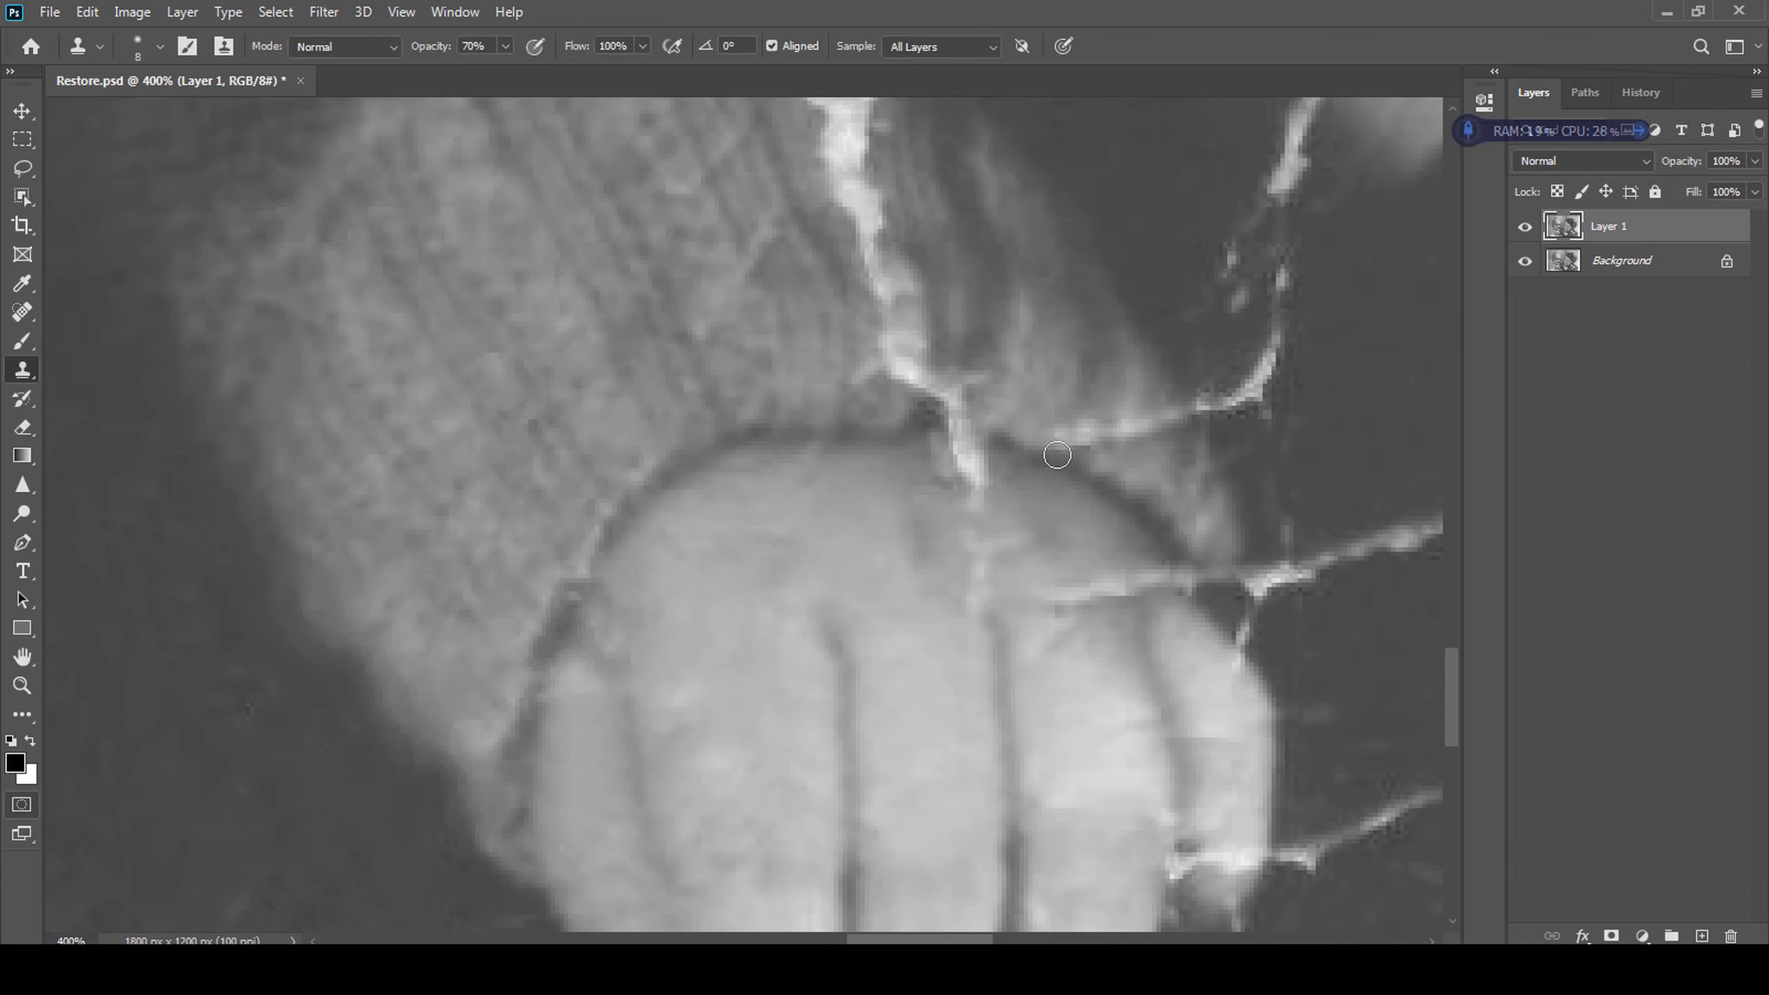
drag(956, 430, 1003, 441)
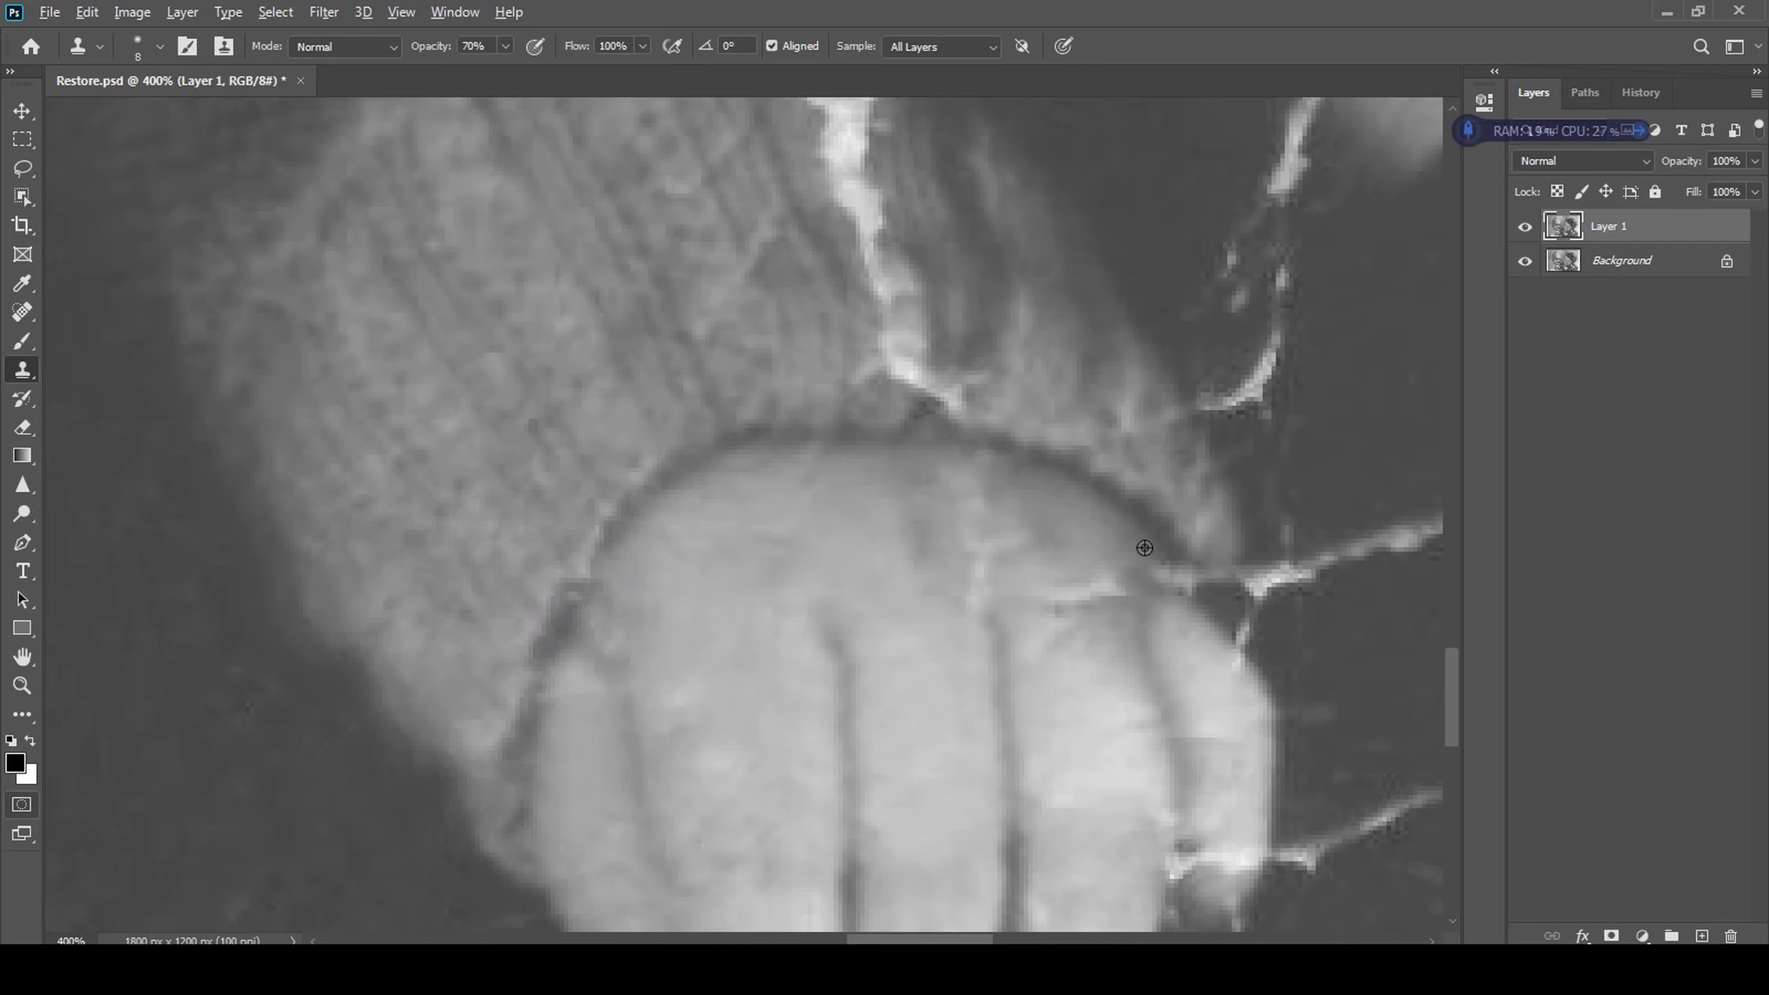
drag(1083, 558, 1132, 579)
- Clone clean skin over the crack remnants on the back of the hand with a size 20 brush
key(bracketright)
key(bracketright)
key(bracketright)
alt+click(845, 517)
mouse_move(935, 491)
mouse_down()
mouse_move(1003, 553)
mouse_move(1049, 556)
mouse_up()
key(r)
key(s)
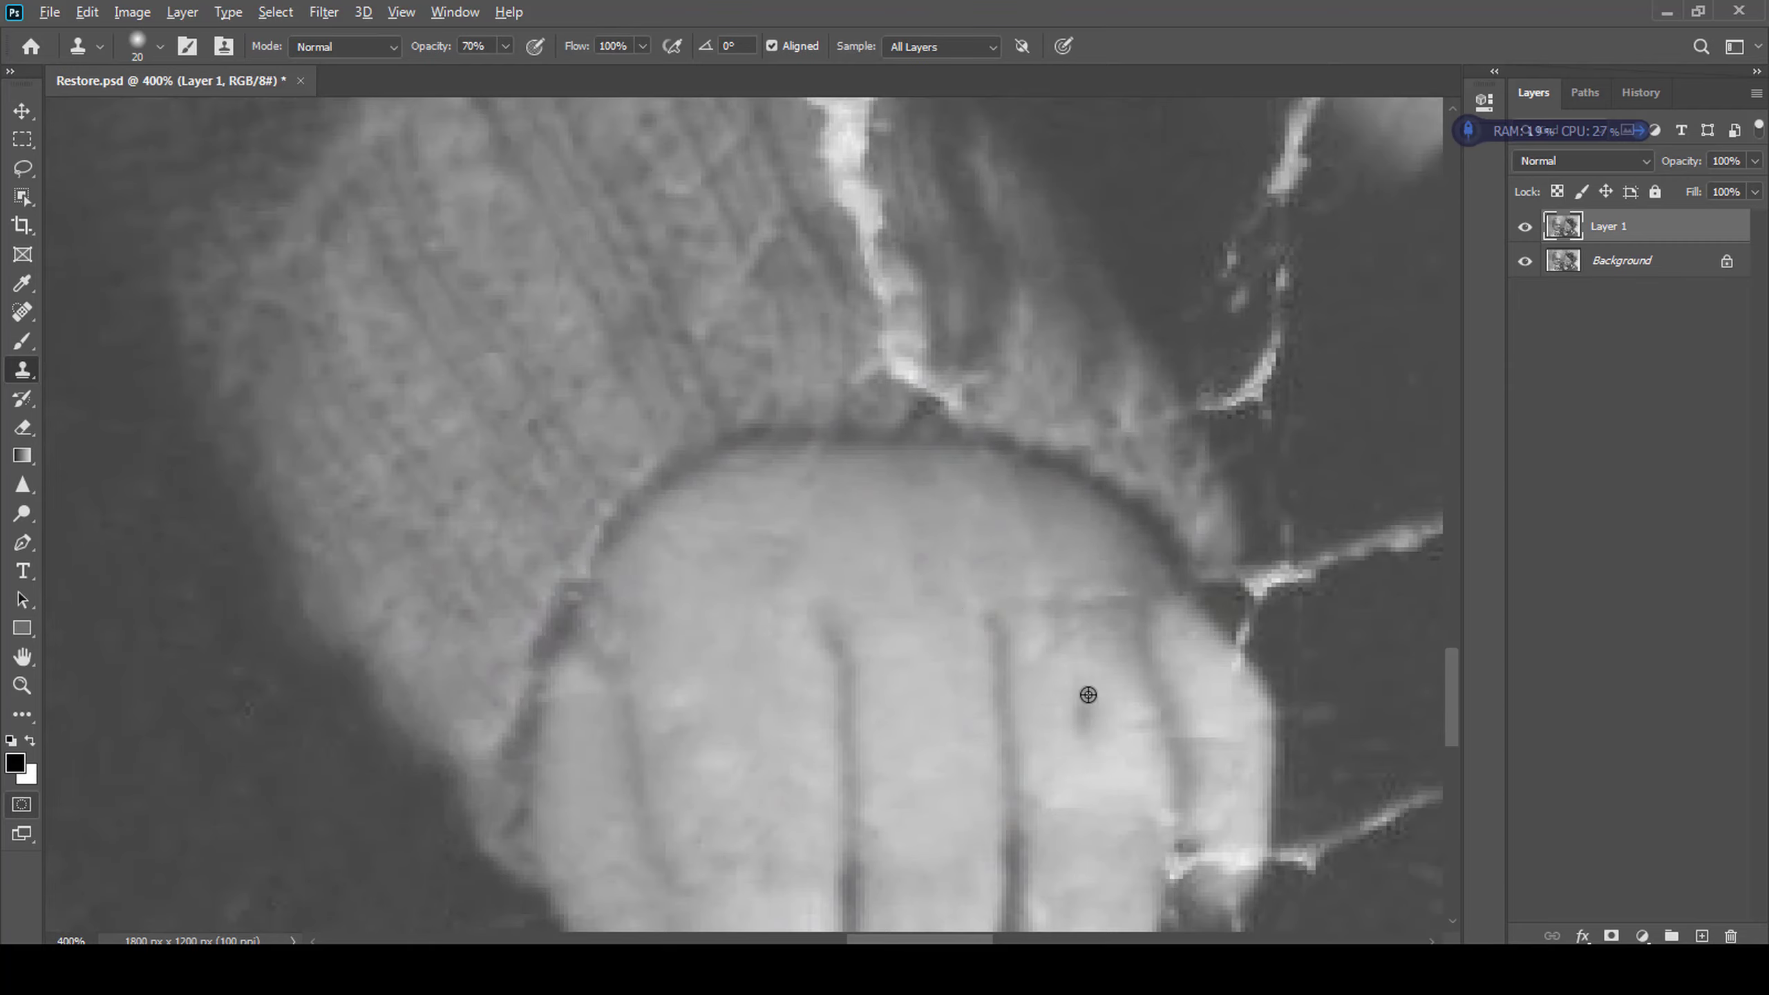
- Clone over the crack crossing the tip of the little finger and the start of the vertical crack beneath it
scroll(1020, 723, down, 4)
scroll(1037, 671, up, 4)
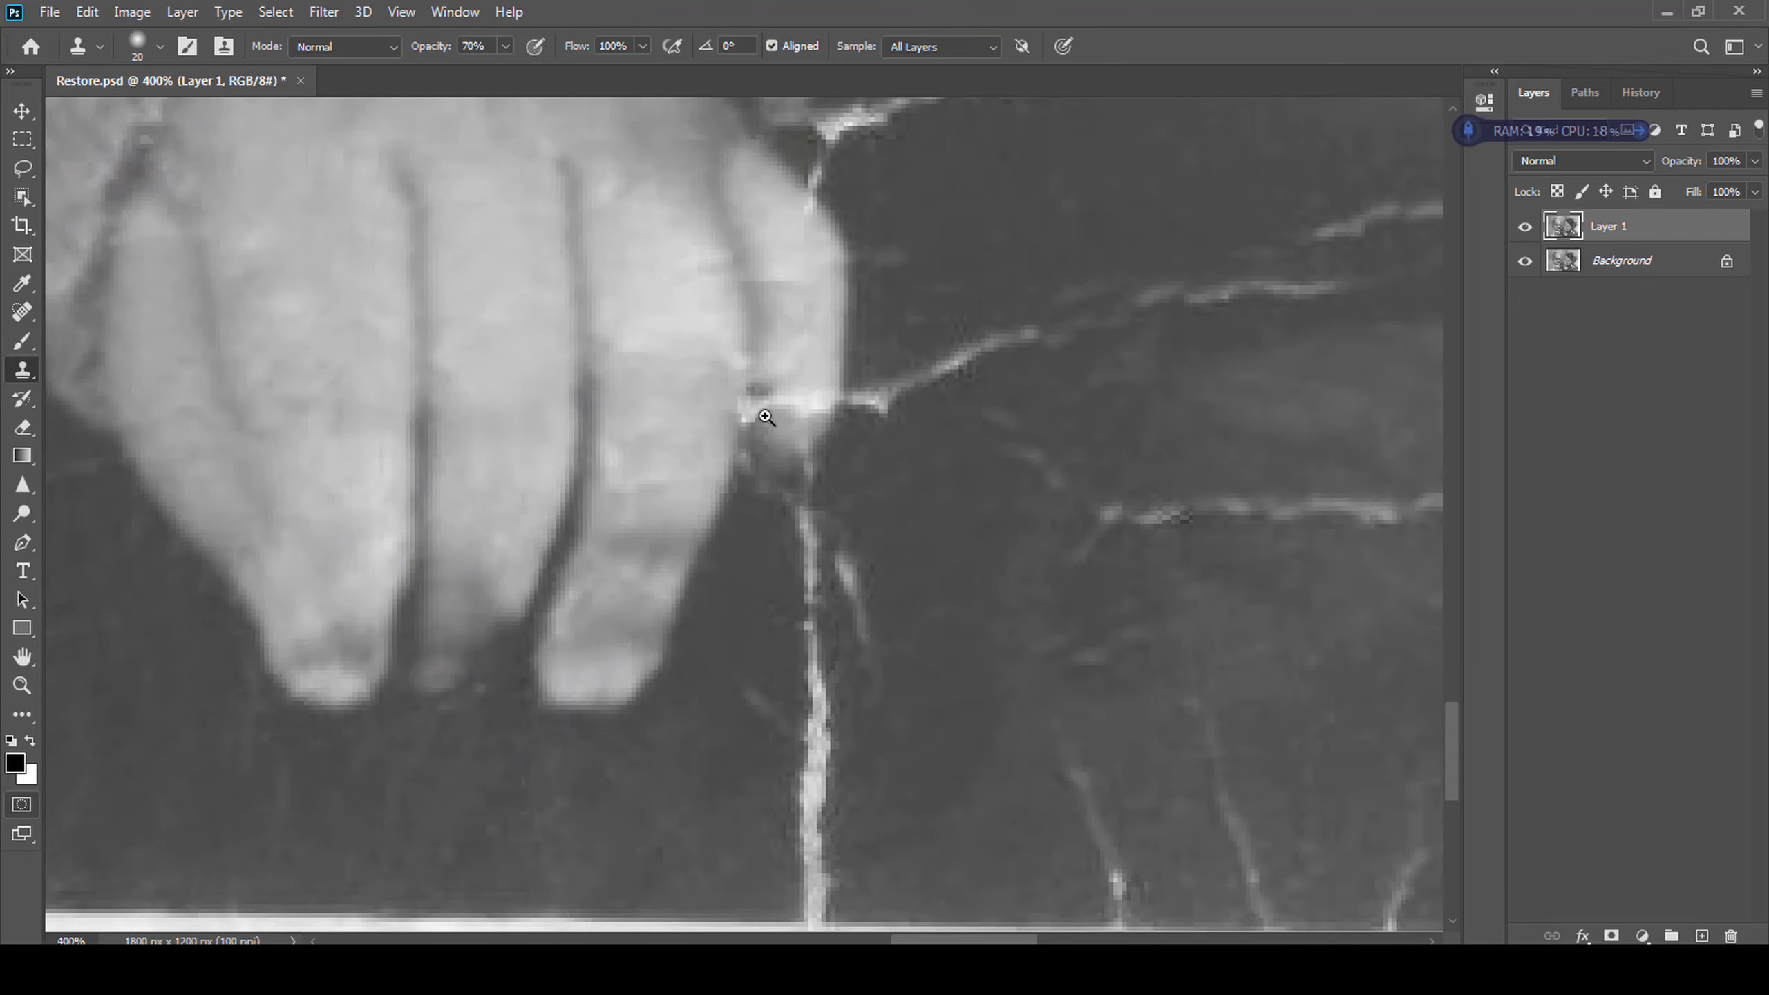
alt+click(843, 351)
key(bracketleft)
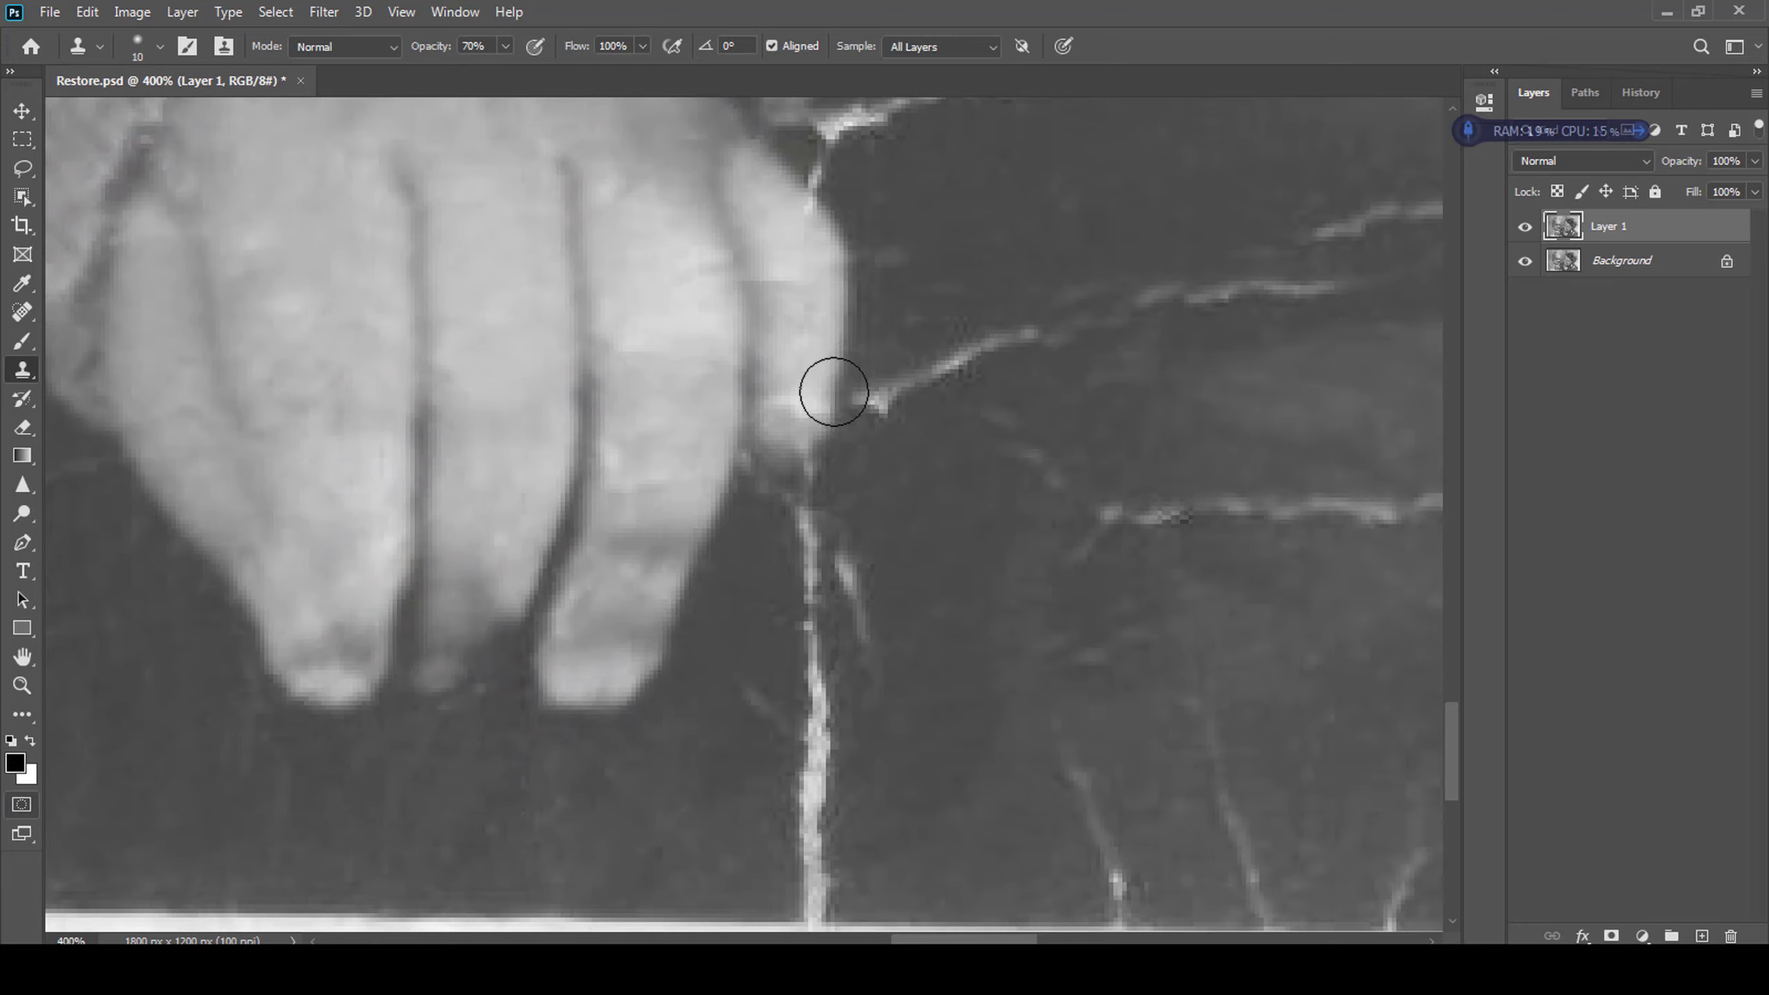
drag(830, 387, 797, 383)
mouse_move(813, 462)
mouse_down()
mouse_move(829, 753)
mouse_move(833, 660)
mouse_move(797, 600)
mouse_up()
- Clone dark clothing texture over the cracks beside and below the little finger
scroll(856, 707, down, 1)
alt+click(914, 766)
mouse_move(903, 370)
mouse_down()
mouse_move(894, 561)
mouse_move(1018, 641)
mouse_up()
scroll(894, 561, up, 1)
- Clone dark texture over the cracks running outward from the cuff and knuckles with a size 20 brush
alt+click(847, 487)
scroll(975, 581, up, 4)
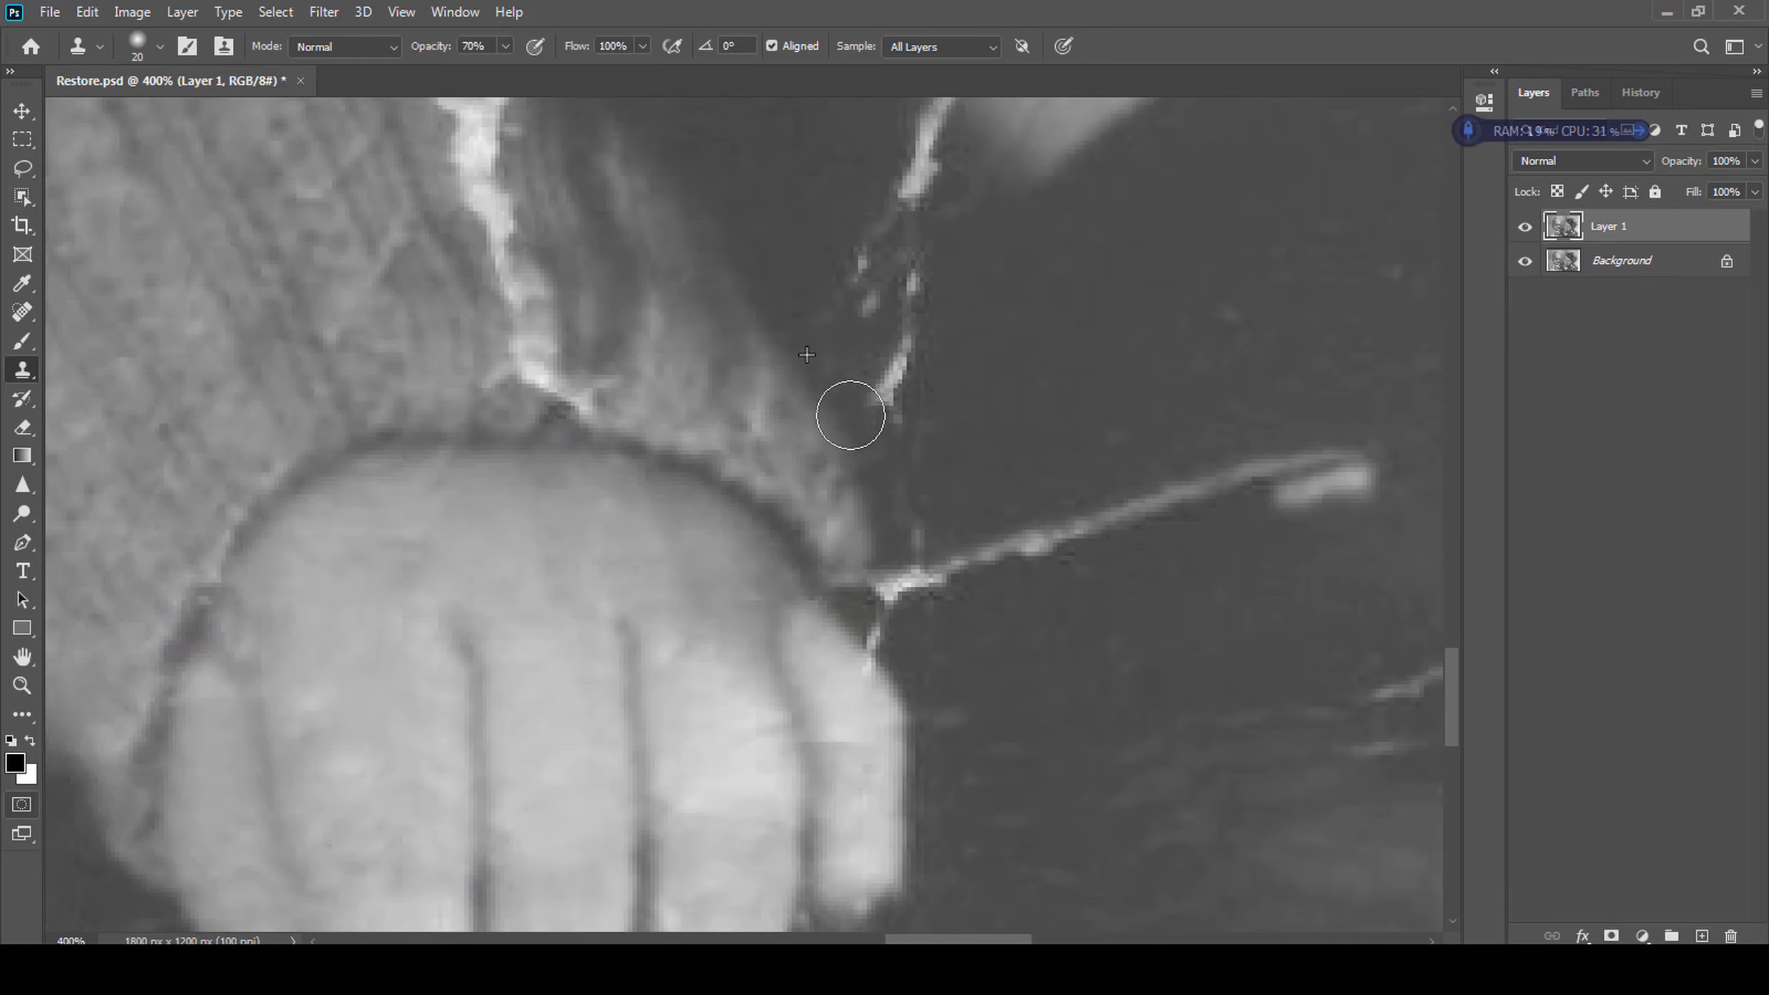
alt+click(1003, 427)
drag(902, 321, 841, 396)
mouse_move(877, 545)
mouse_down()
mouse_move(905, 627)
mouse_move(919, 556)
mouse_move(1365, 471)
mouse_up()
- Clone knit and dark texture over the thick crack through the woman's sleeve and the crack beside it
scroll(1197, 400, up, 3)
key(ctrl+minus)
mouse_move(587, 446)
mouse_down()
mouse_move(613, 348)
mouse_move(676, 397)
mouse_up()
mouse_move(839, 519)
mouse_down()
mouse_move(829, 612)
mouse_move(916, 743)
mouse_move(867, 502)
mouse_up()
alt+click(935, 431)
drag(913, 428, 876, 501)
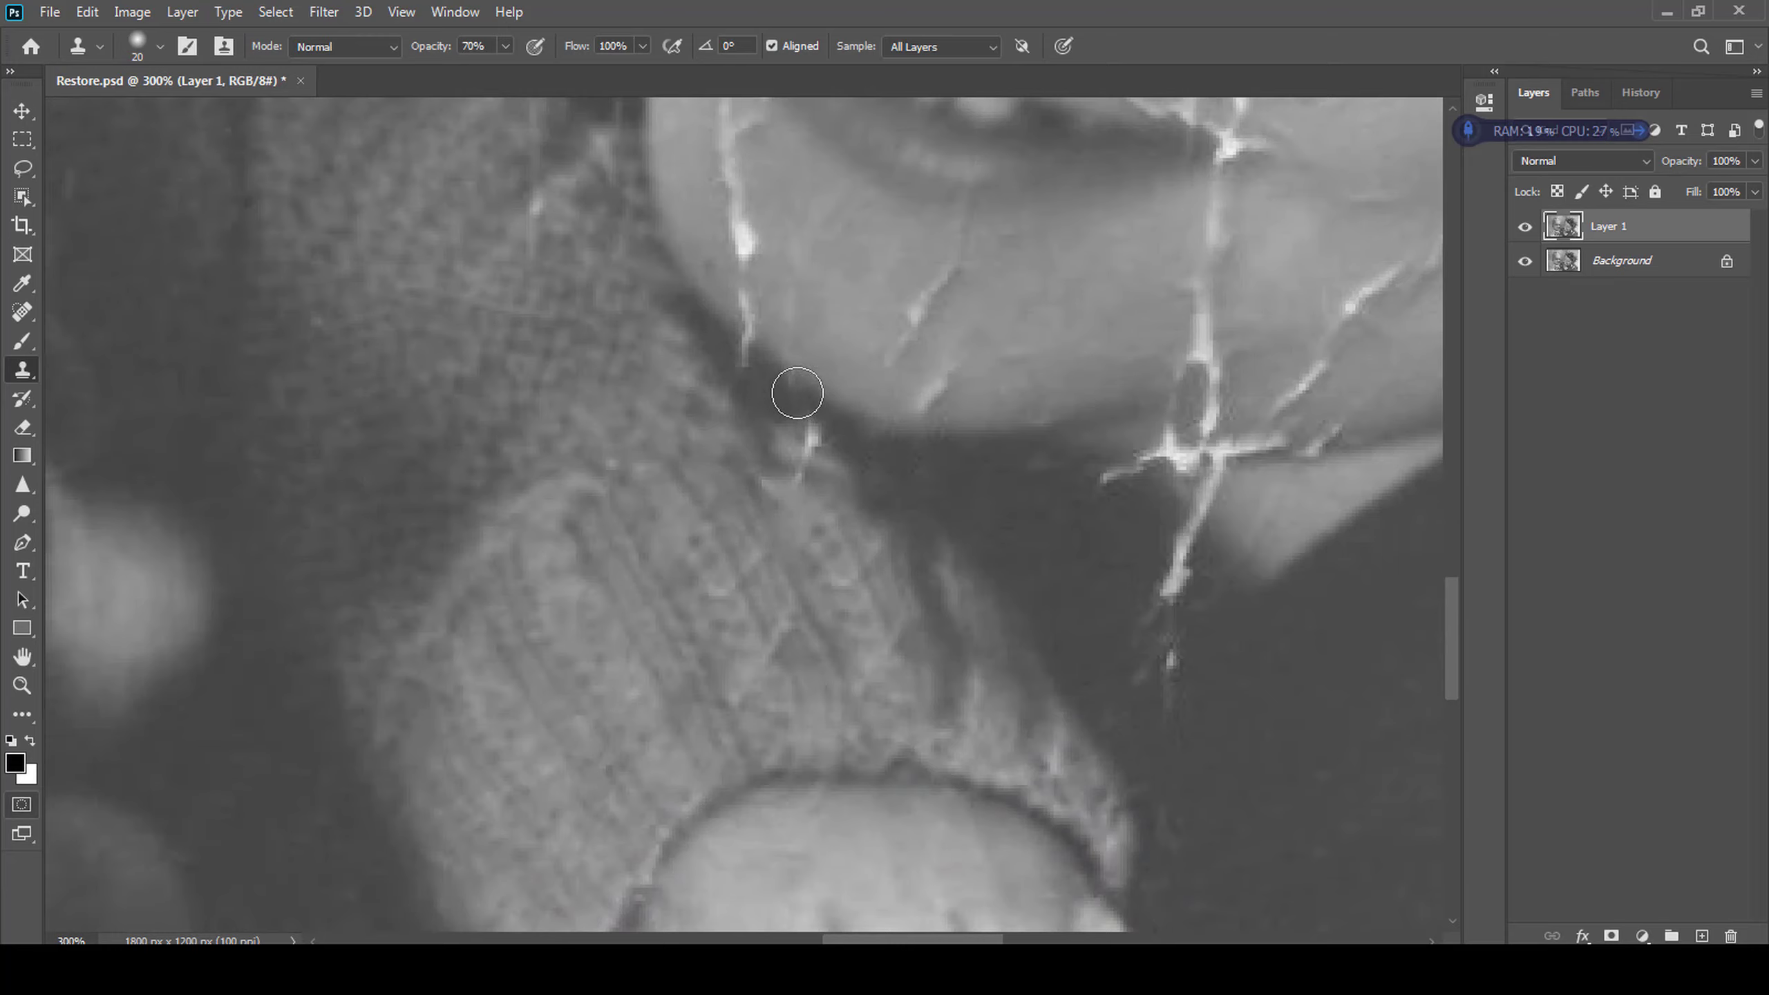
- Clone over the bright crack and scratches just above the photo's lower border, between the baby's clothing and the hand
scroll(833, 554, down, 5)
scroll(707, 830, up, 4)
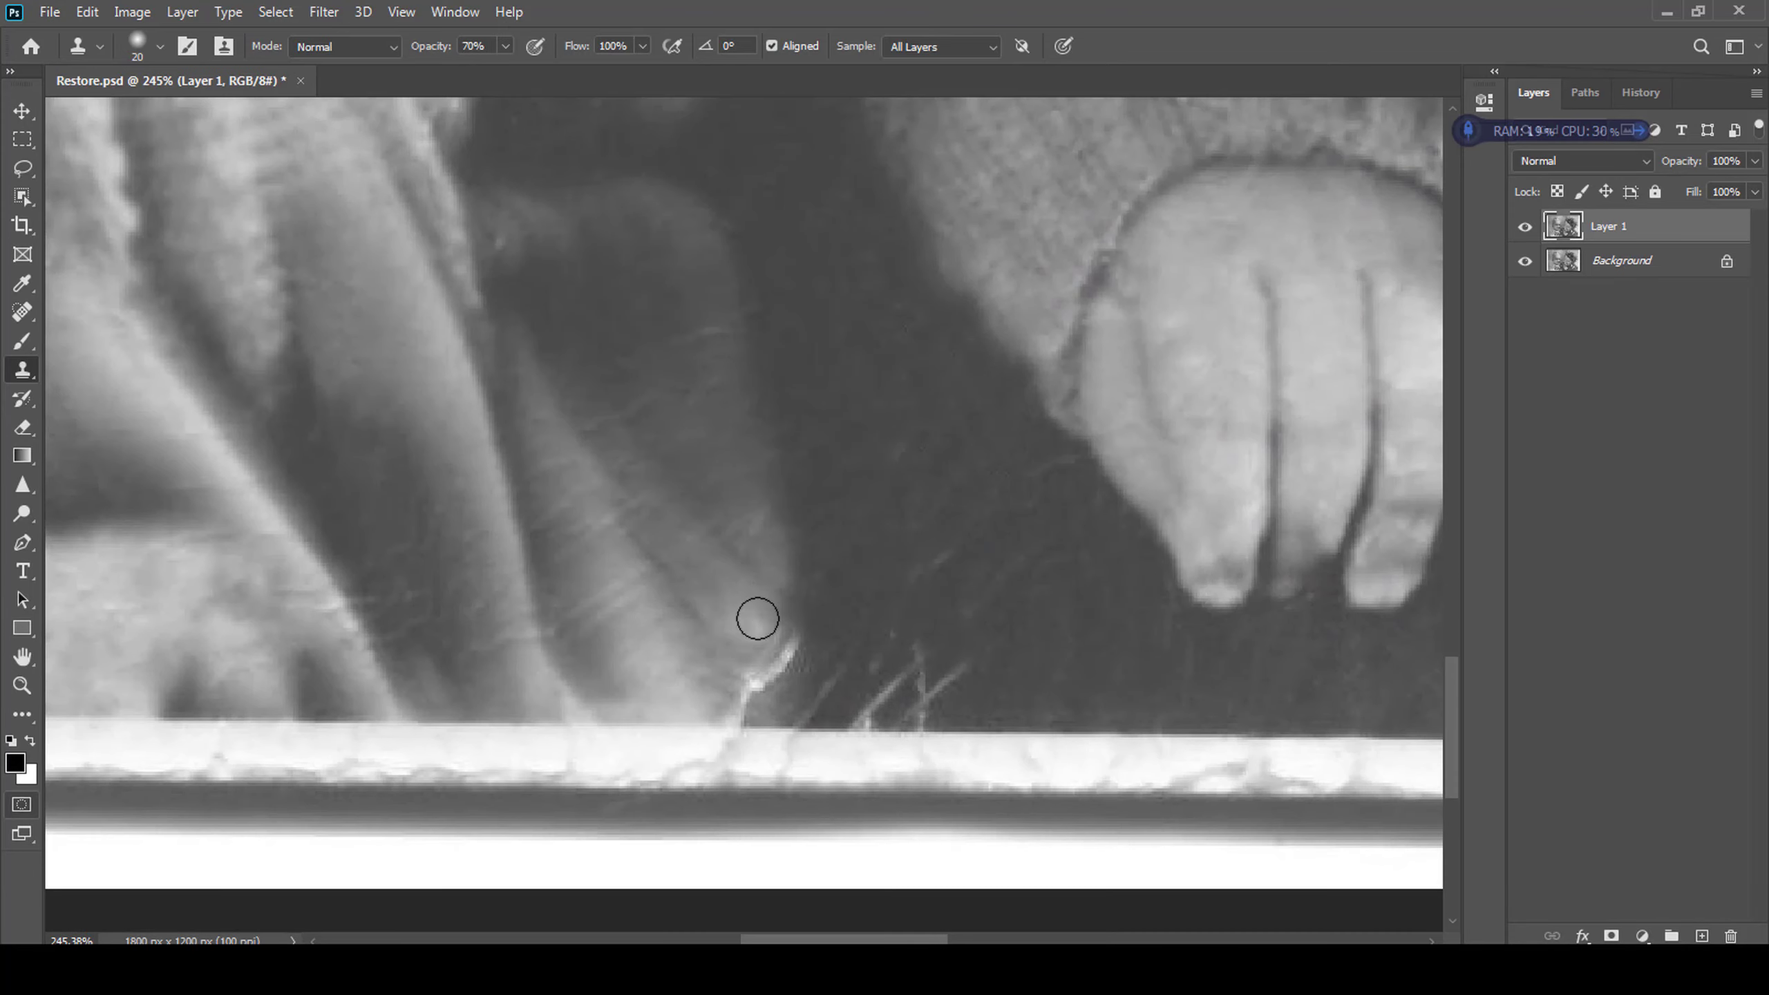
mouse_move(758, 618)
mouse_down()
mouse_move(745, 695)
mouse_move(727, 672)
mouse_up()
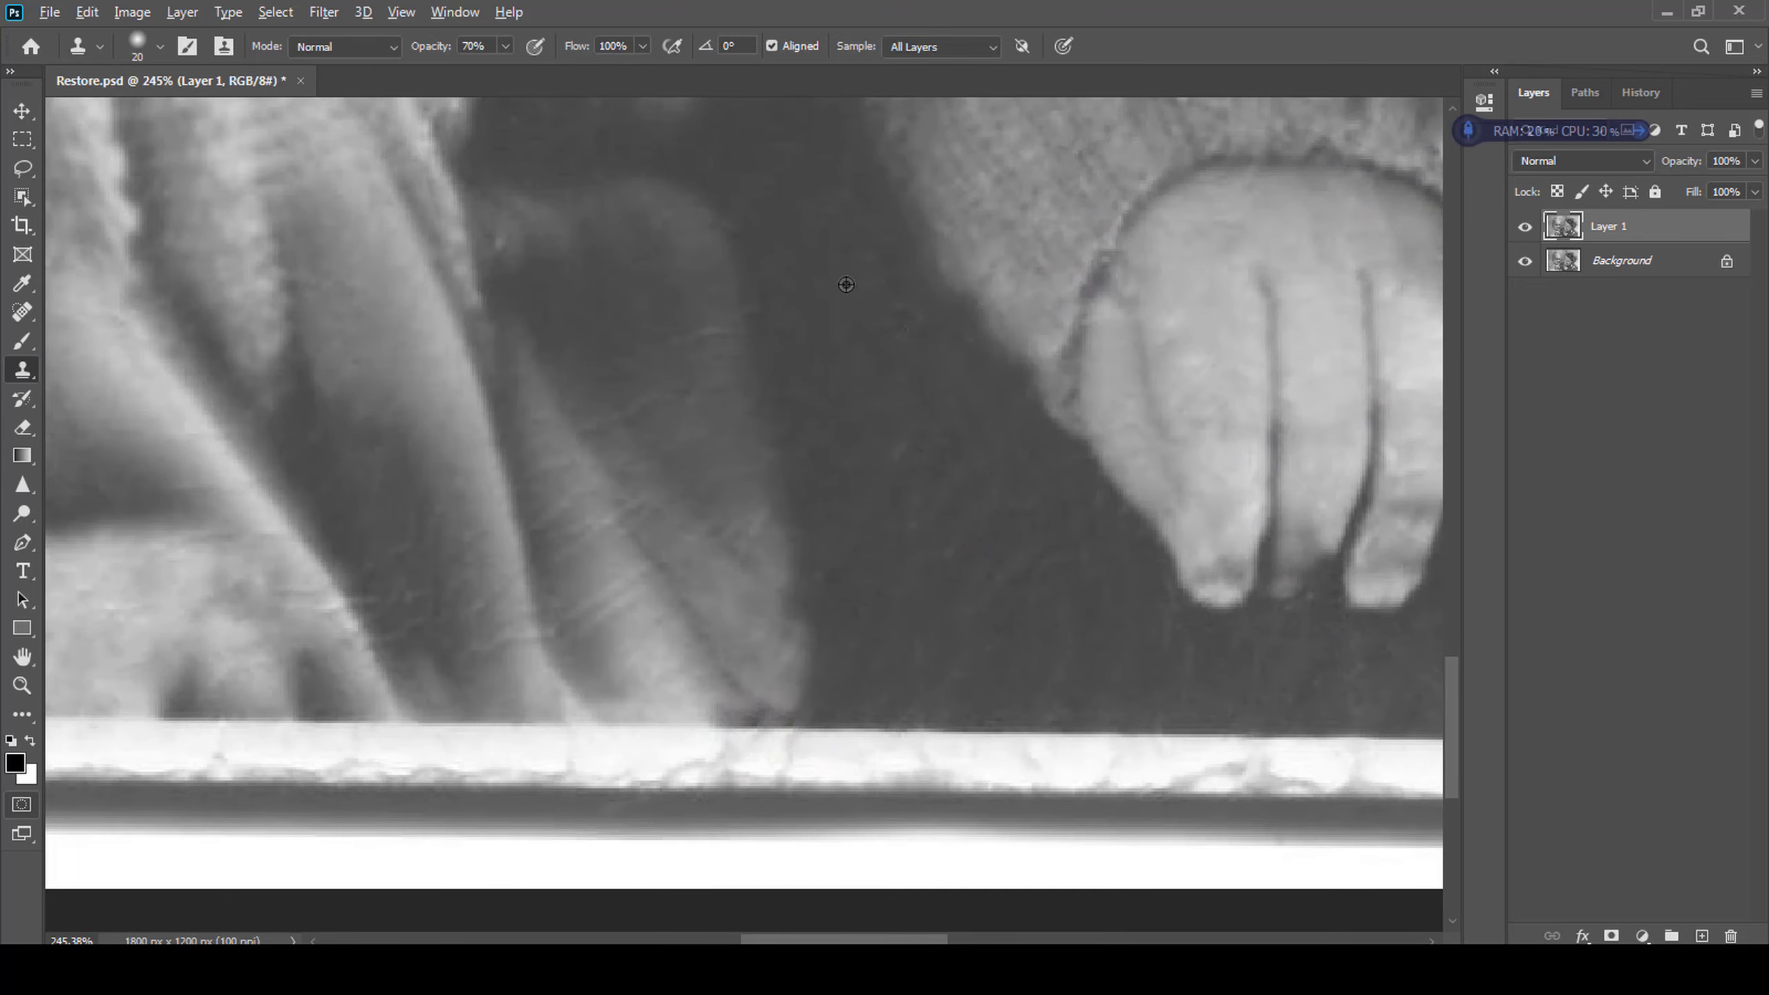
- Clean up the leftover marks around the little finger and knuckles with the Clone Stamp, reducing the brush to size 10
scroll(790, 723, down, 3)
scroll(1109, 750, up, 5)
click(1153, 581)
key(bracketleft)
scroll(1115, 474, up, 1)
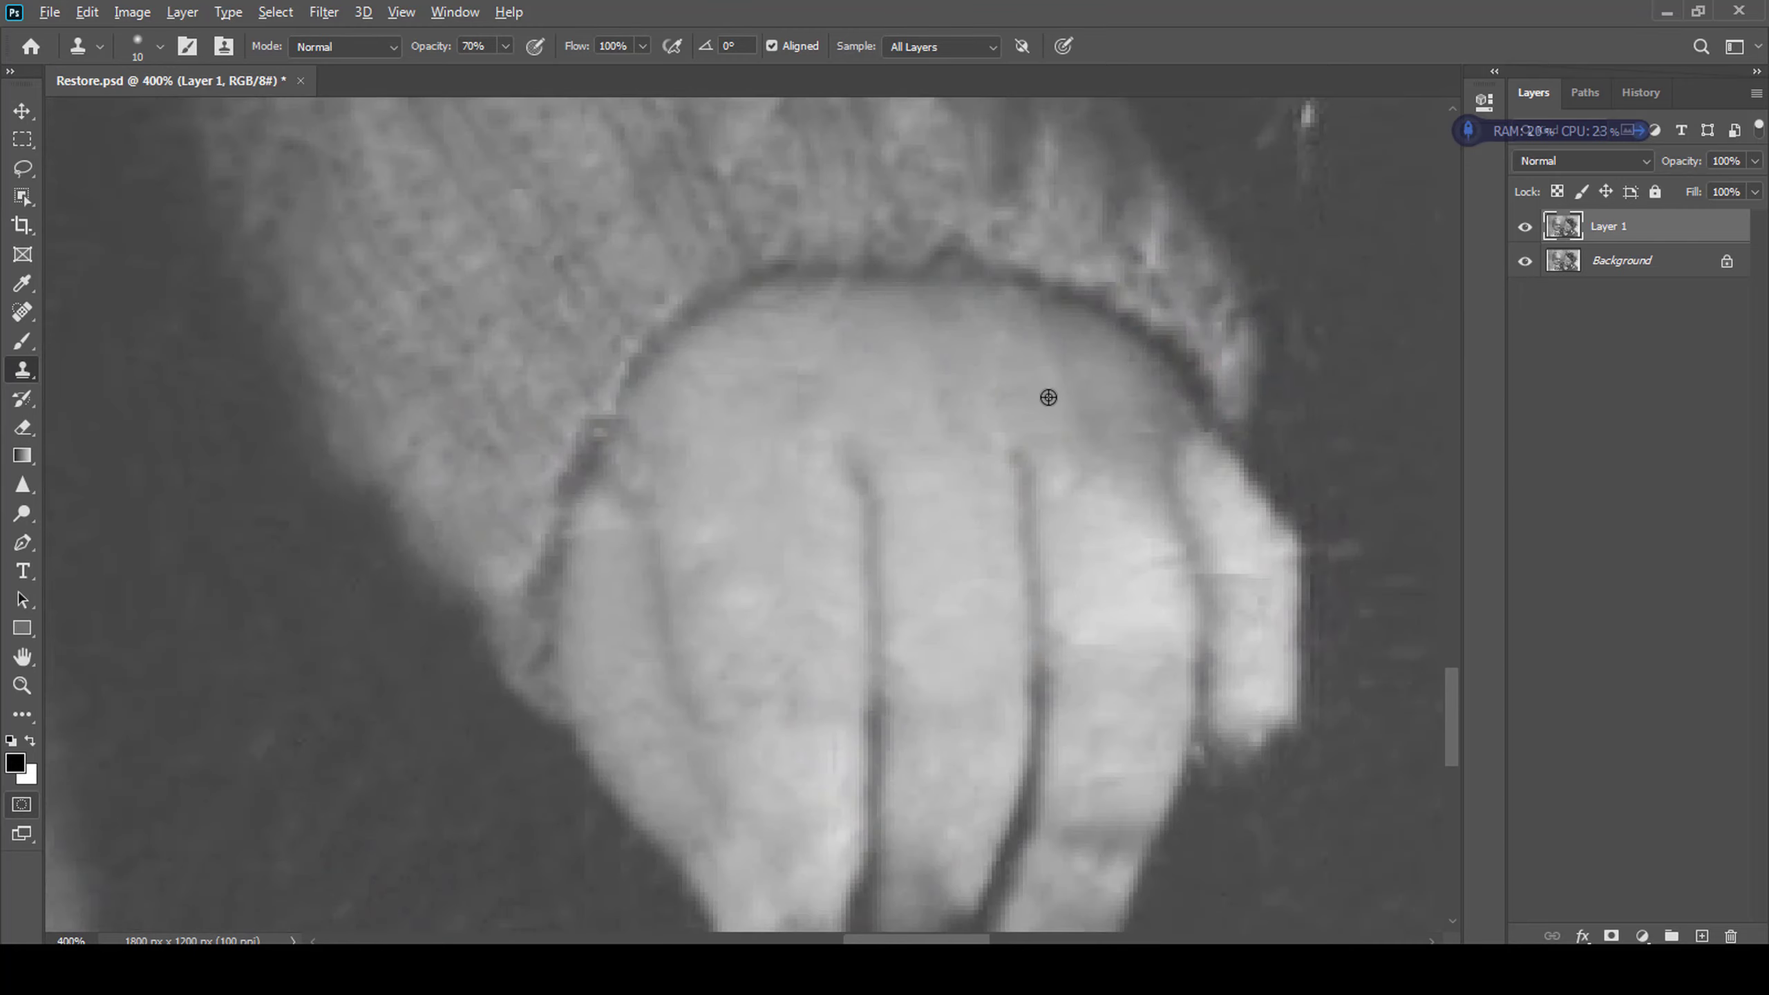
- Spot-heal the cracks in the dark shoulder area beside the woman's jaw with a size 15 content-aware brush
scroll(1085, 573, down, 5)
scroll(905, 296, up, 5)
scroll(905, 296, up, 3)
key(j)
click(900, 446)
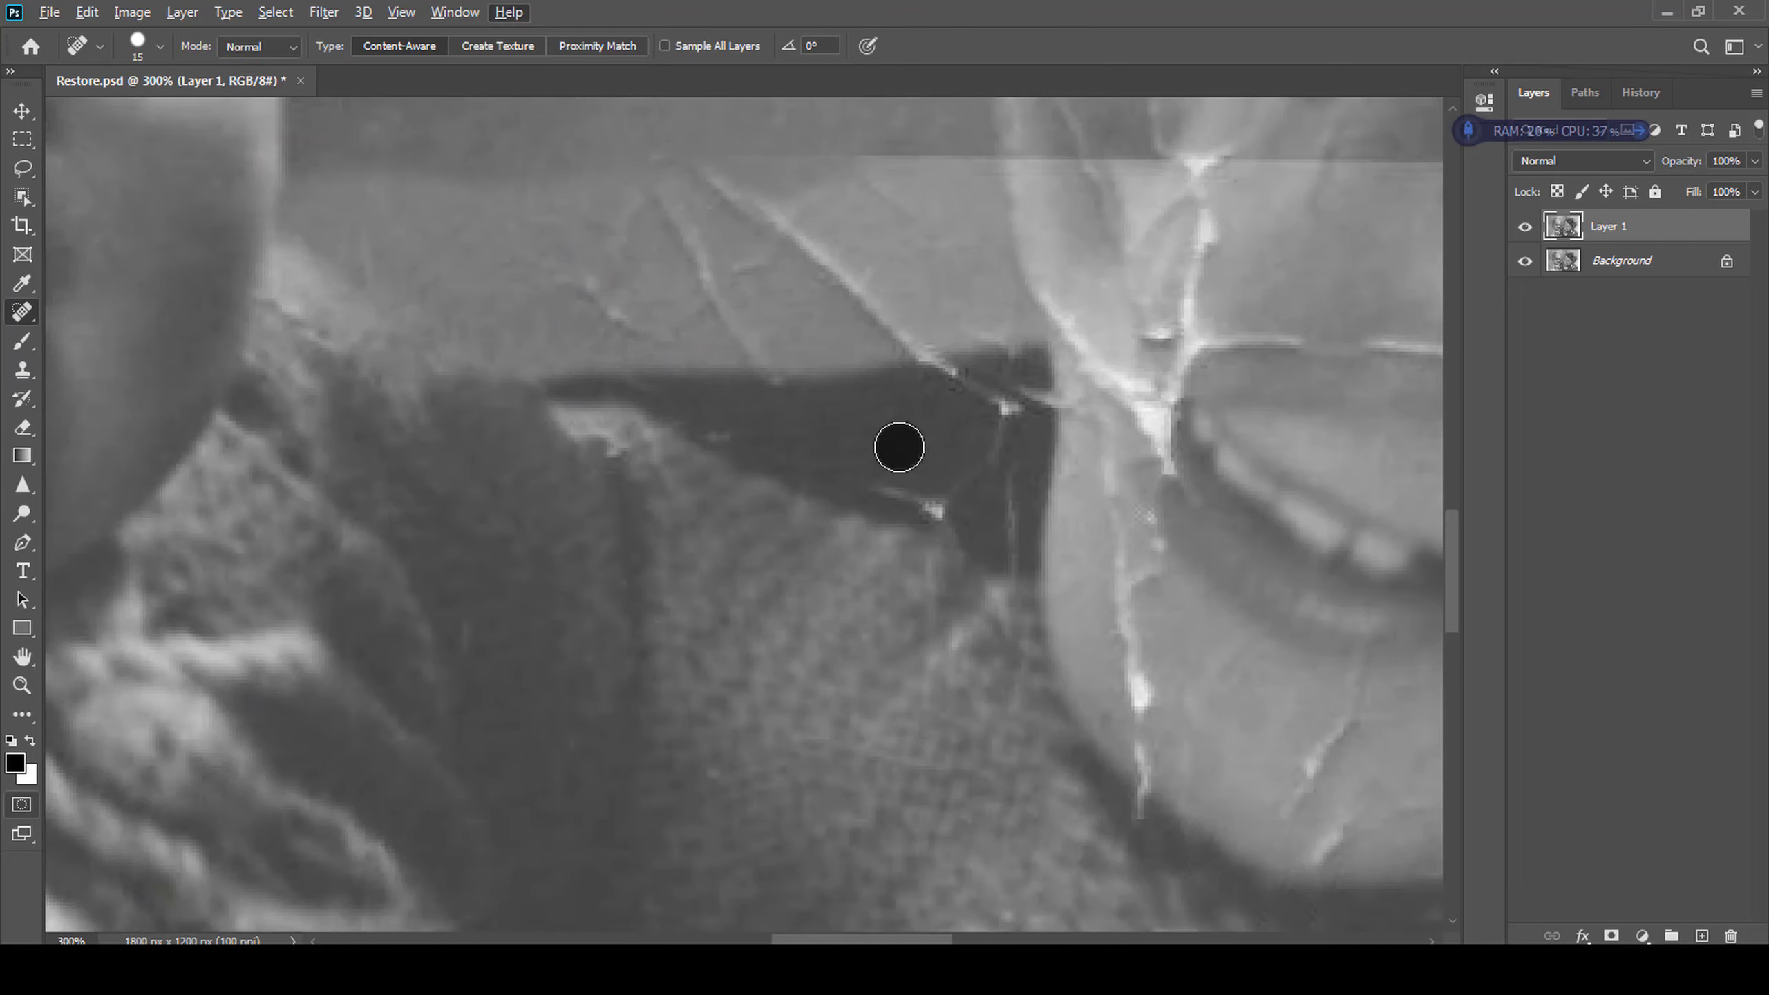
key(s)
key(j)
drag(878, 463, 946, 509)
drag(986, 432, 1009, 538)
- Spot-heal the diagonal creases on the background band above the shoulder and the crack reaching the woman's cheek
scroll(1007, 537, up, 3)
drag(689, 454, 758, 512)
drag(808, 366, 943, 490)
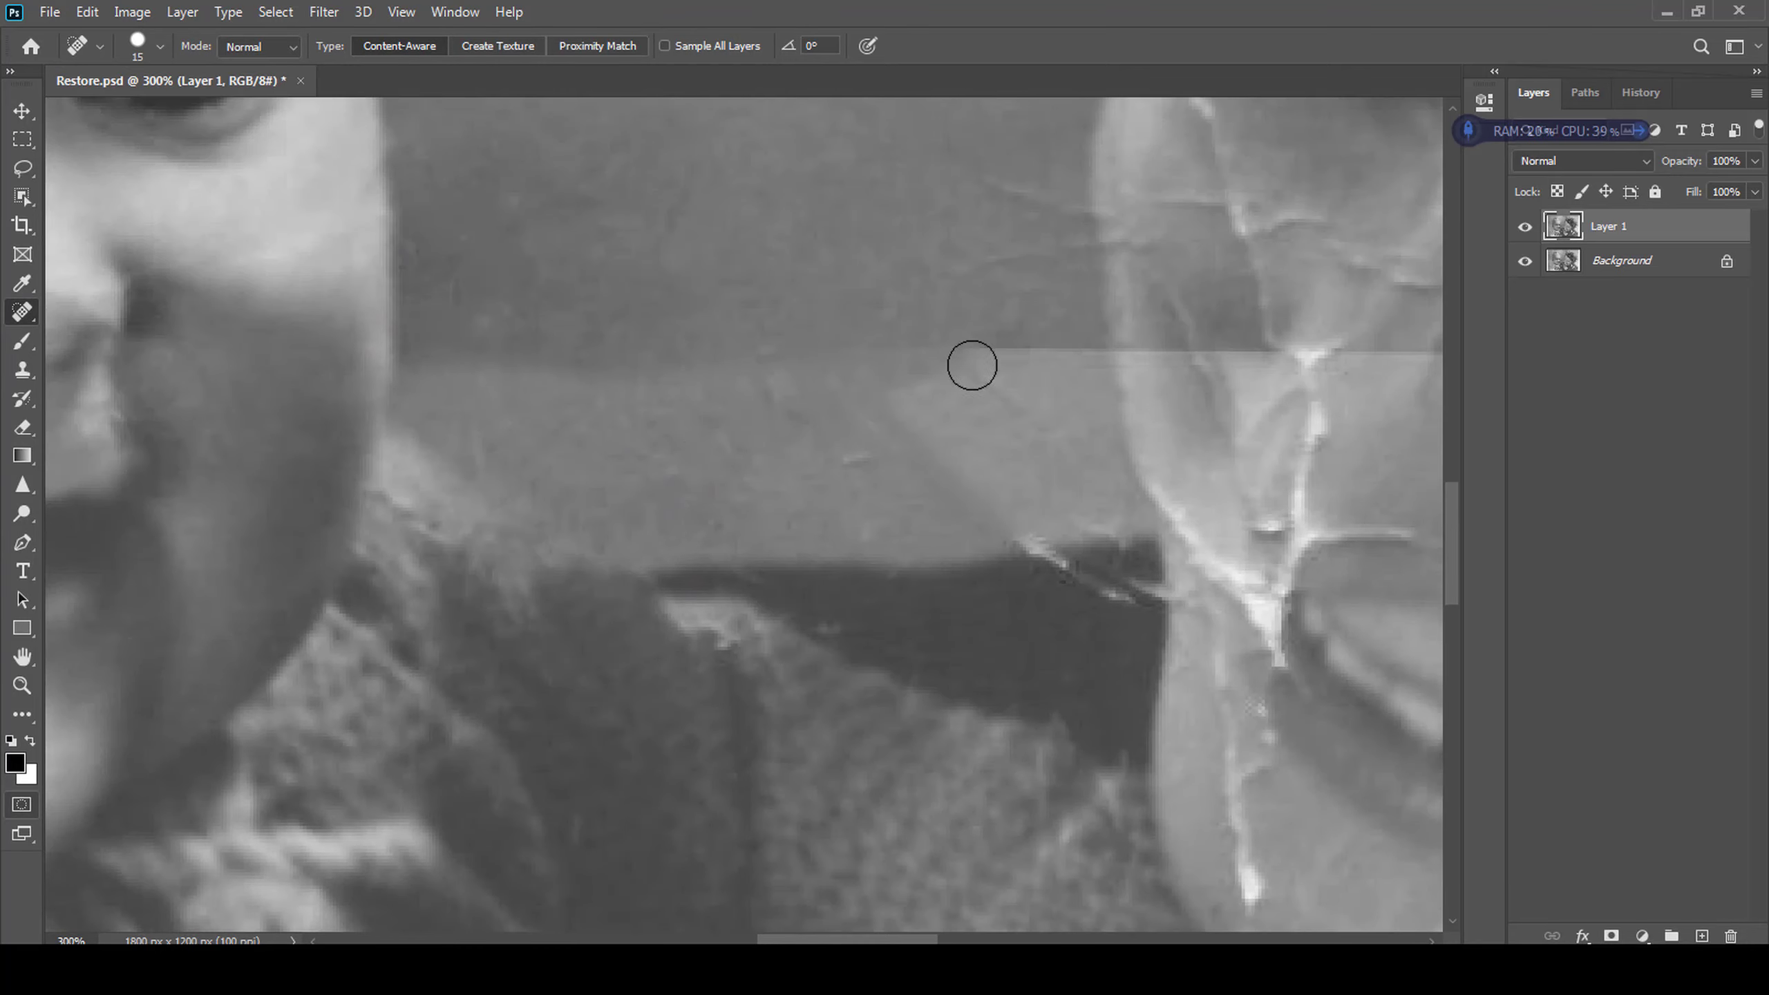
drag(1107, 585, 1135, 638)
- Save the restoration document before continuing at the upper part of the photo
scroll(842, 651, down, 3)
scroll(842, 651, down, 2)
scroll(843, 652, right, 4)
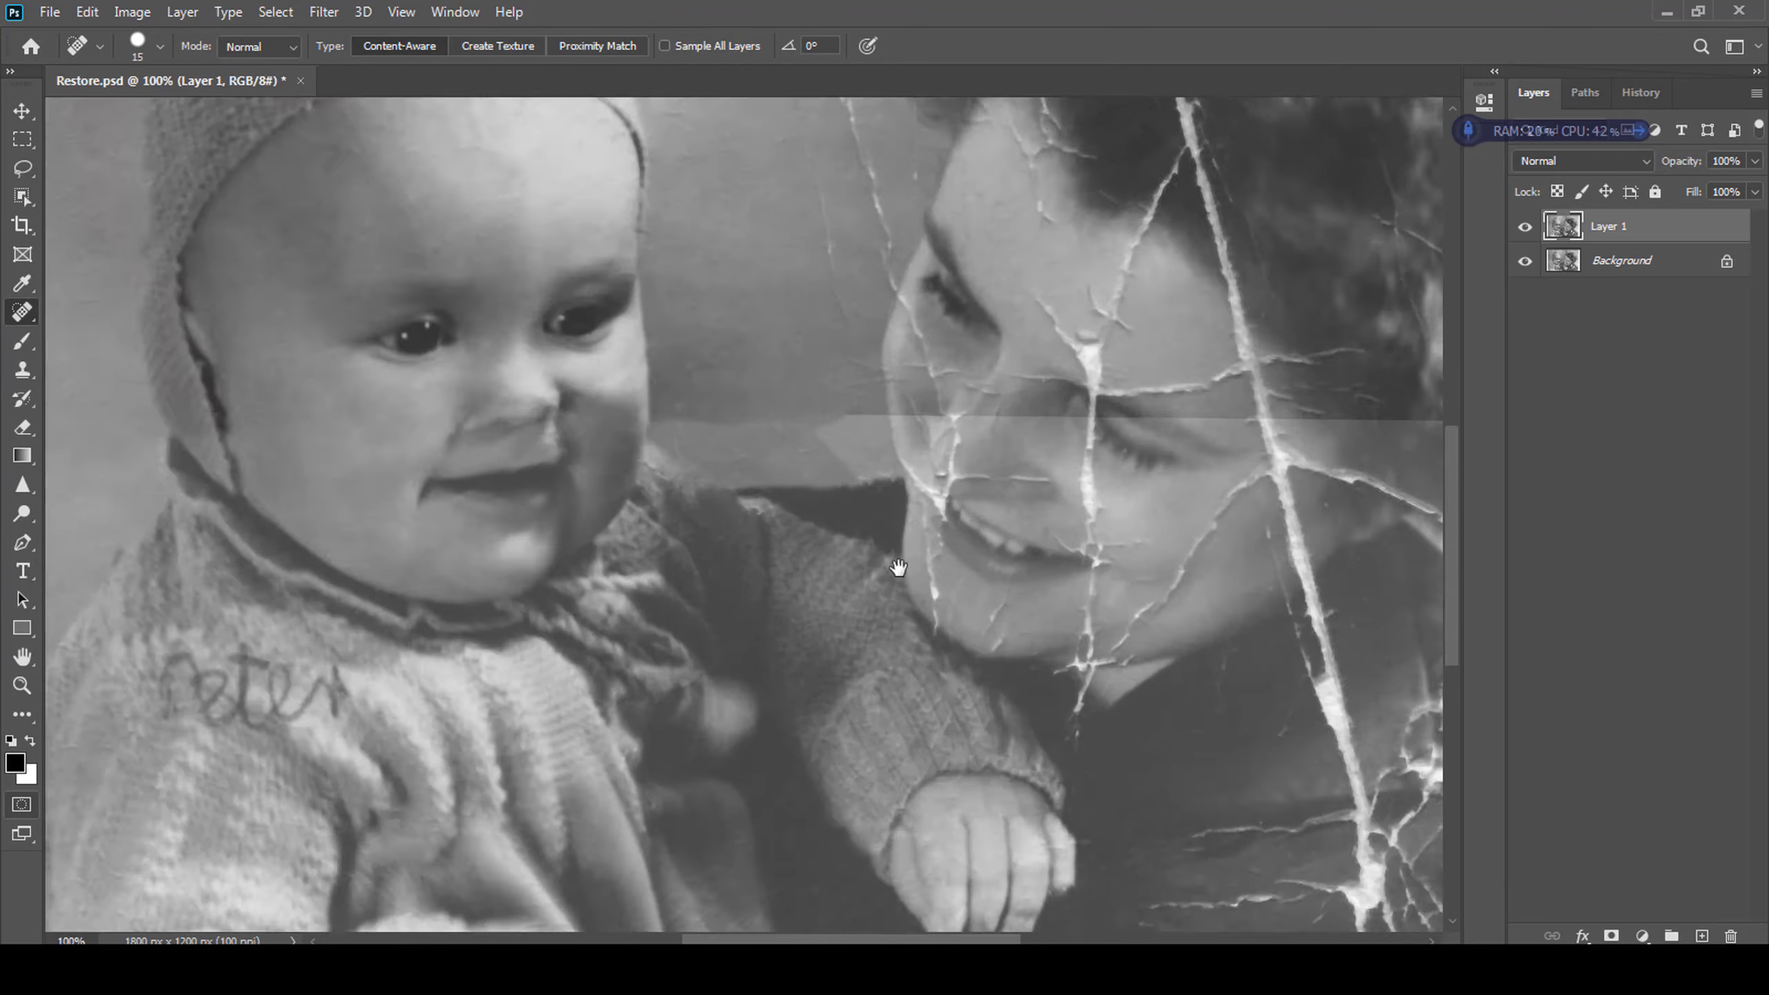
drag(955, 262, 1100, 606)
scroll(952, 514, up, 2)
key(alt+s)
key(Escape)
click(937, 382)
key(ctrl+s)
- Clone over the leftmost cracks below the upper border with a size 25 brush and patch the remaining marks there
key(s)
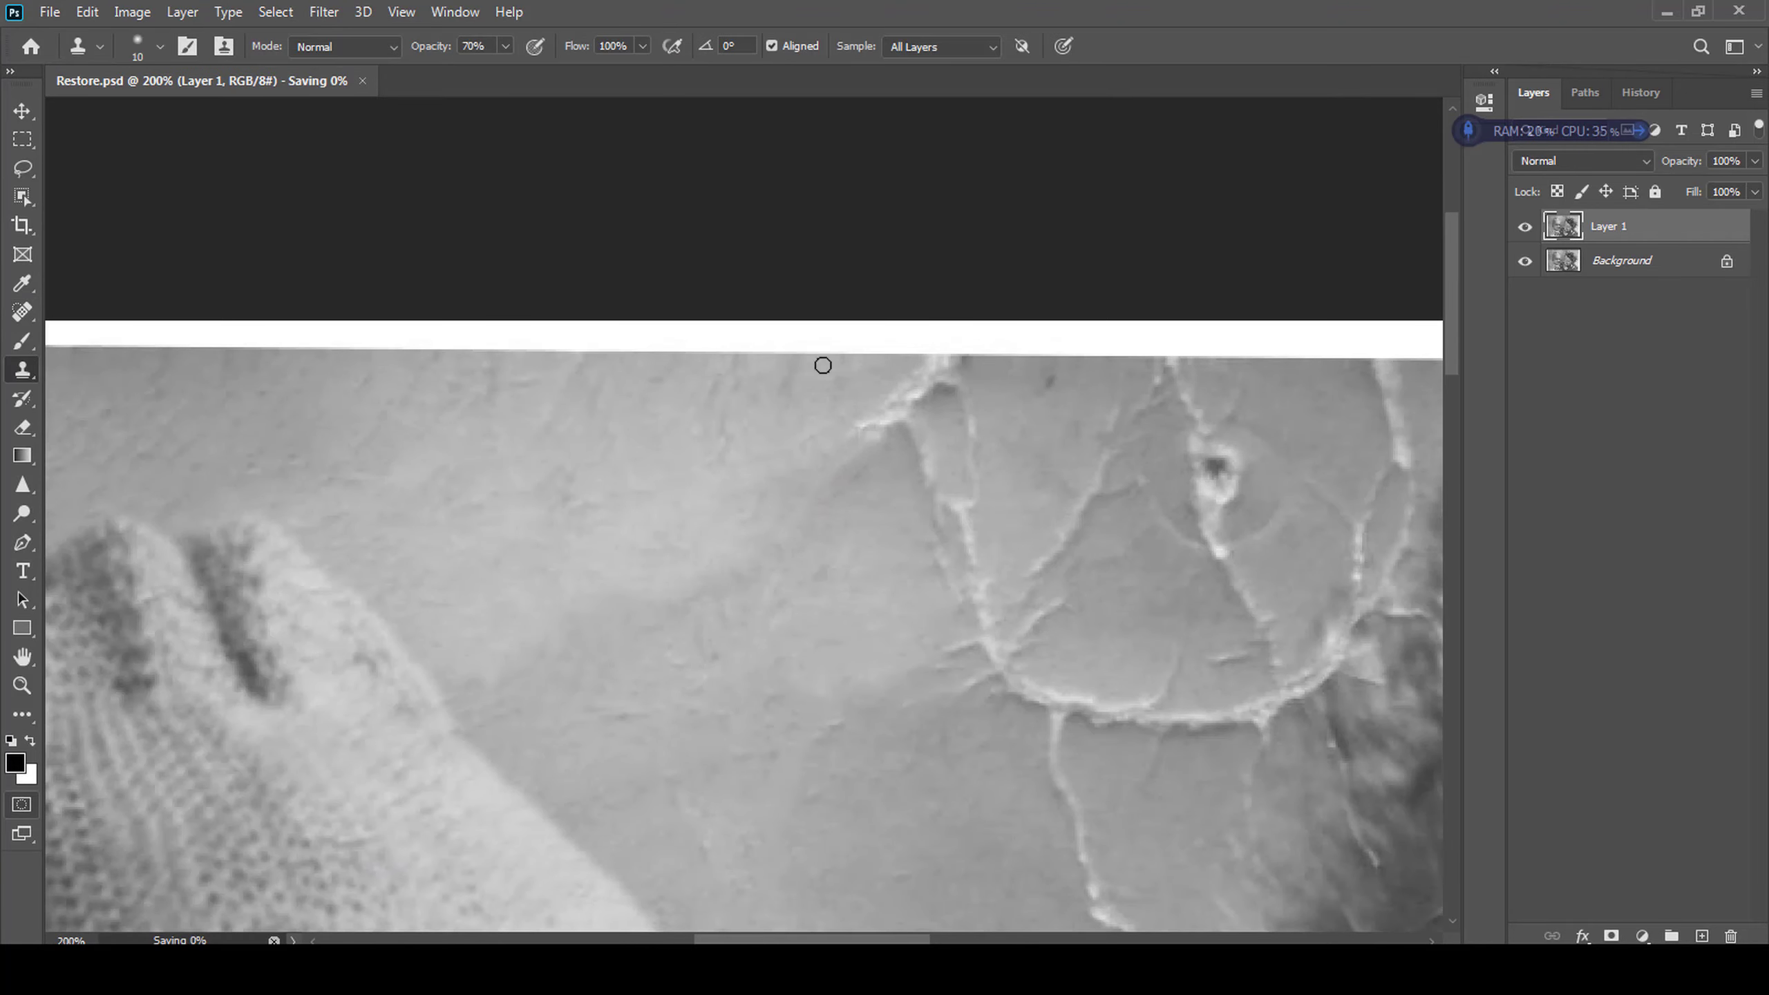
mouse_move(984, 397)
mouse_down()
mouse_move(948, 601)
mouse_move(973, 701)
mouse_up()
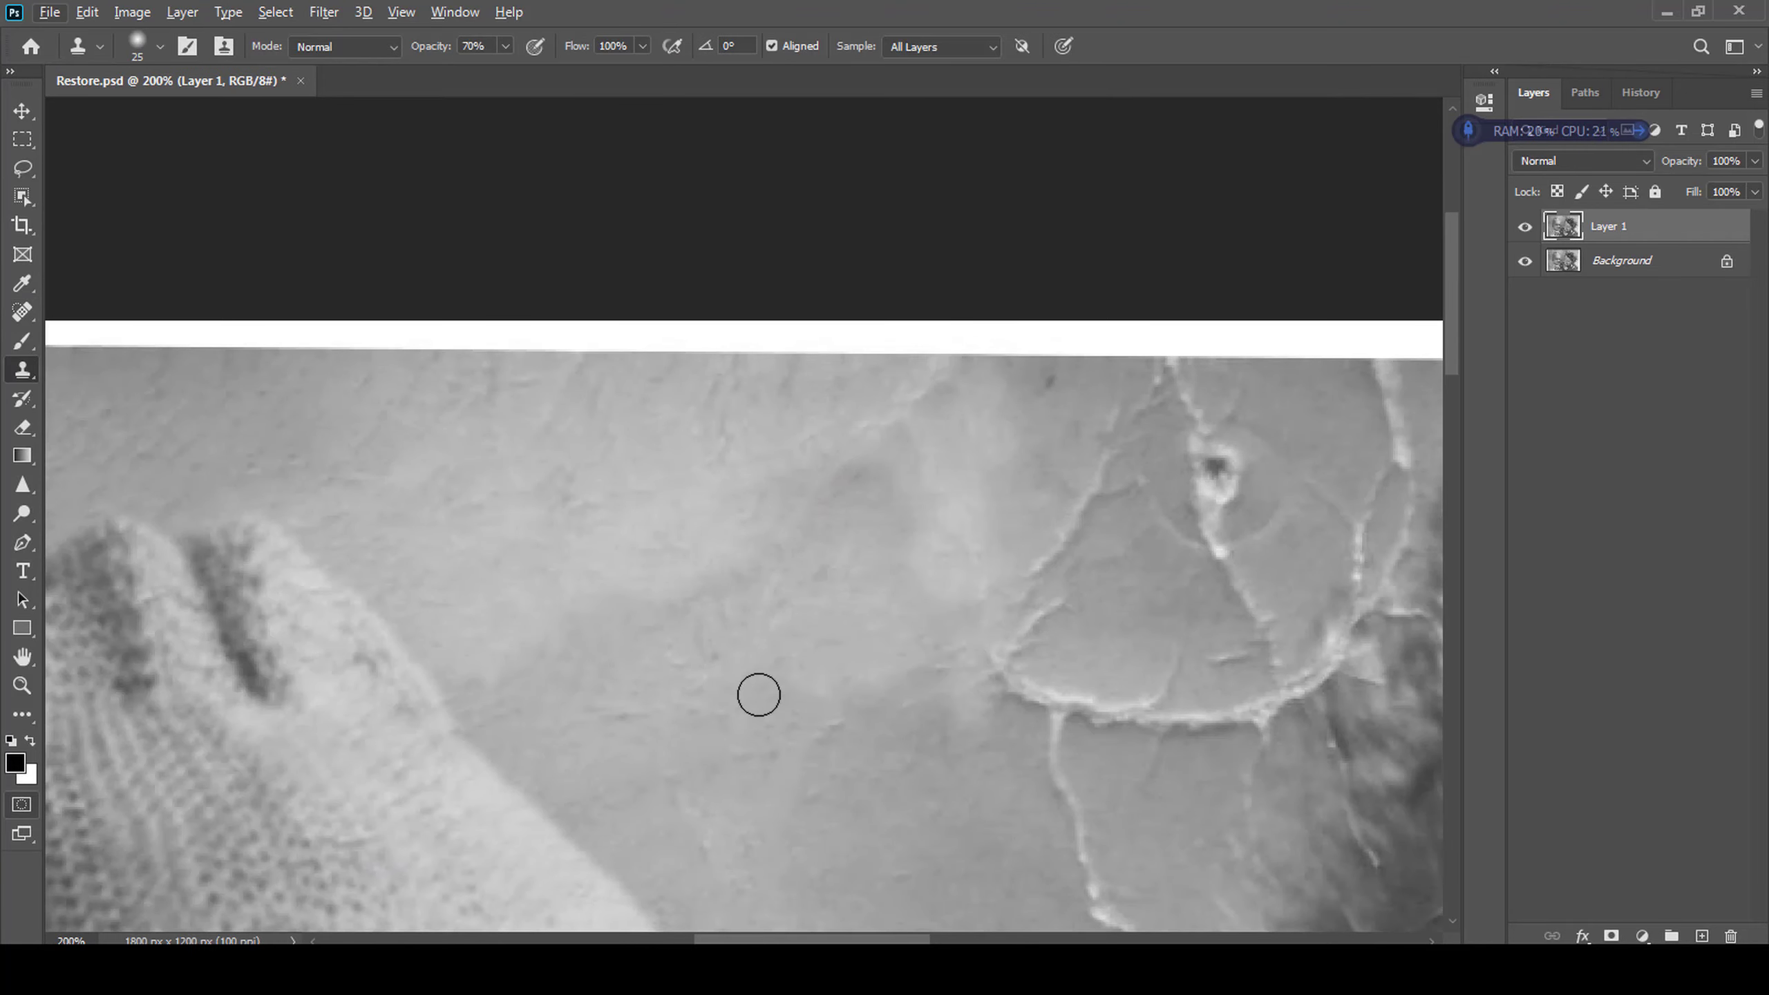
key(j)
drag(801, 548, 803, 579)
drag(735, 600, 769, 694)
key(ctrl+d)
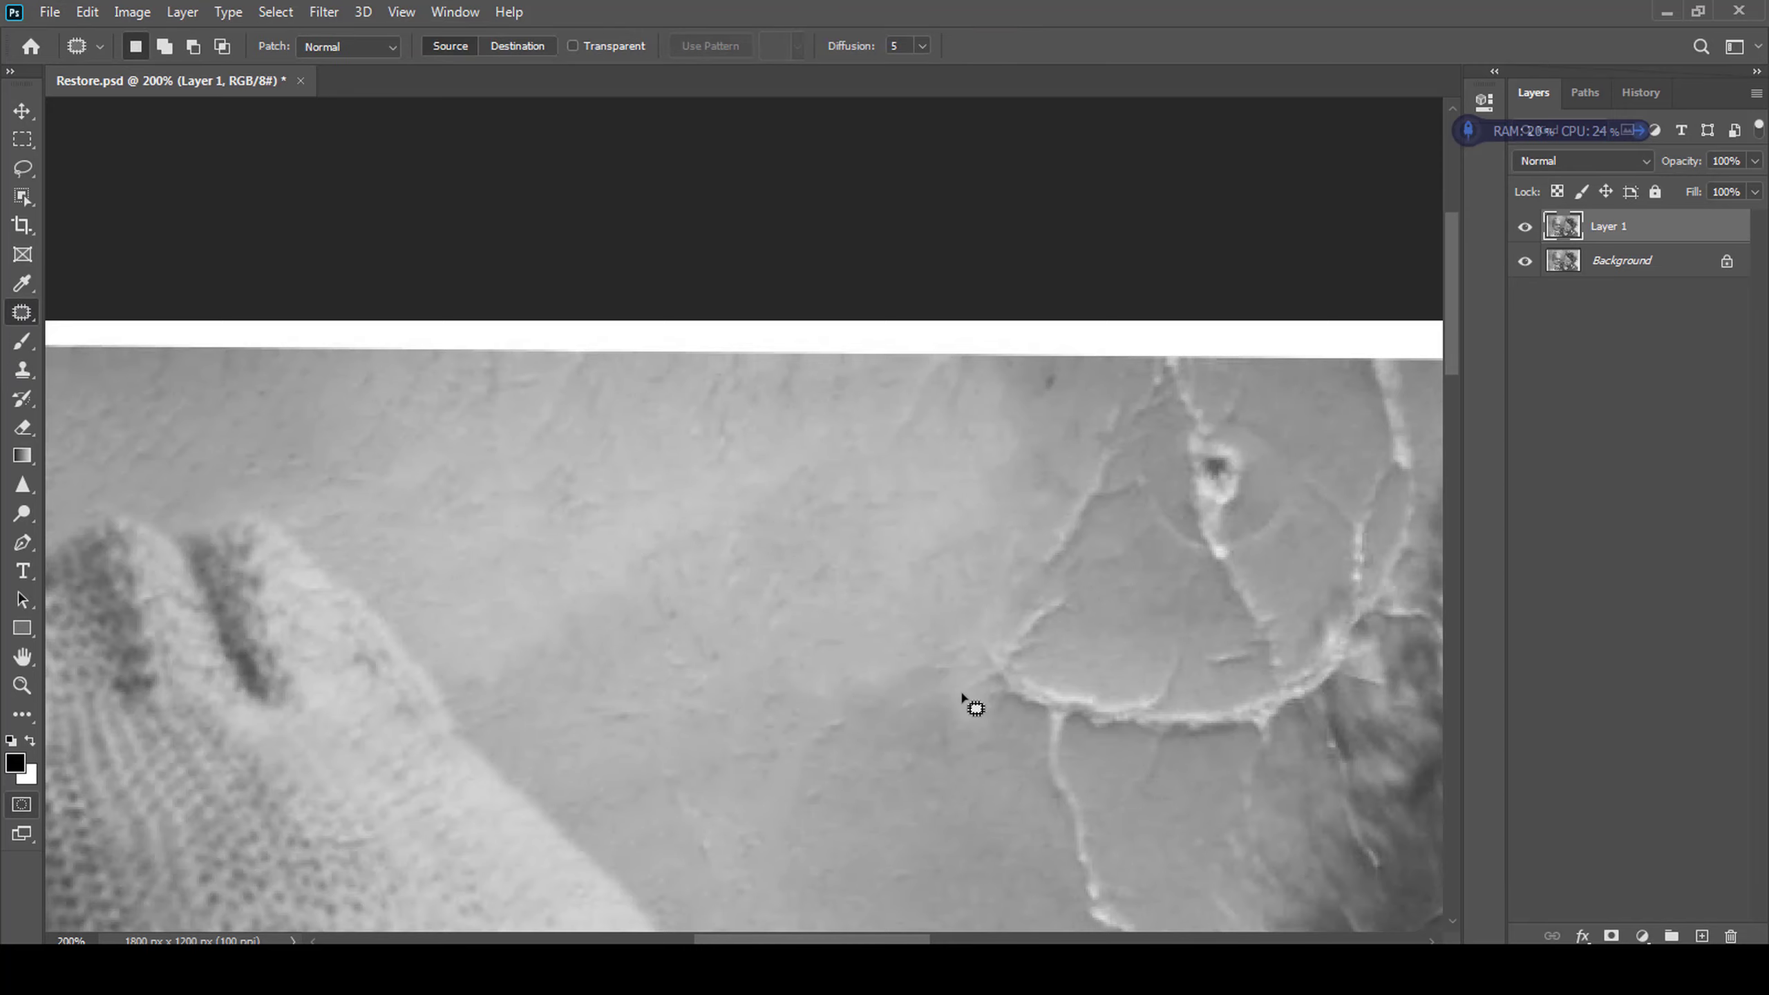
- Spot-heal the vertical crack and creases in the background between the two heads with a size 25 content-aware brush
drag(1115, 749, 878, 562)
drag(936, 675, 934, 376)
key(shift+j)
key(shift+j)
key(shift+j)
drag(857, 476, 898, 608)
drag(782, 487, 805, 626)
mouse_move(805, 626)
mouse_down()
mouse_move(767, 298)
mouse_move(829, 578)
mouse_up()
drag(868, 335, 930, 551)
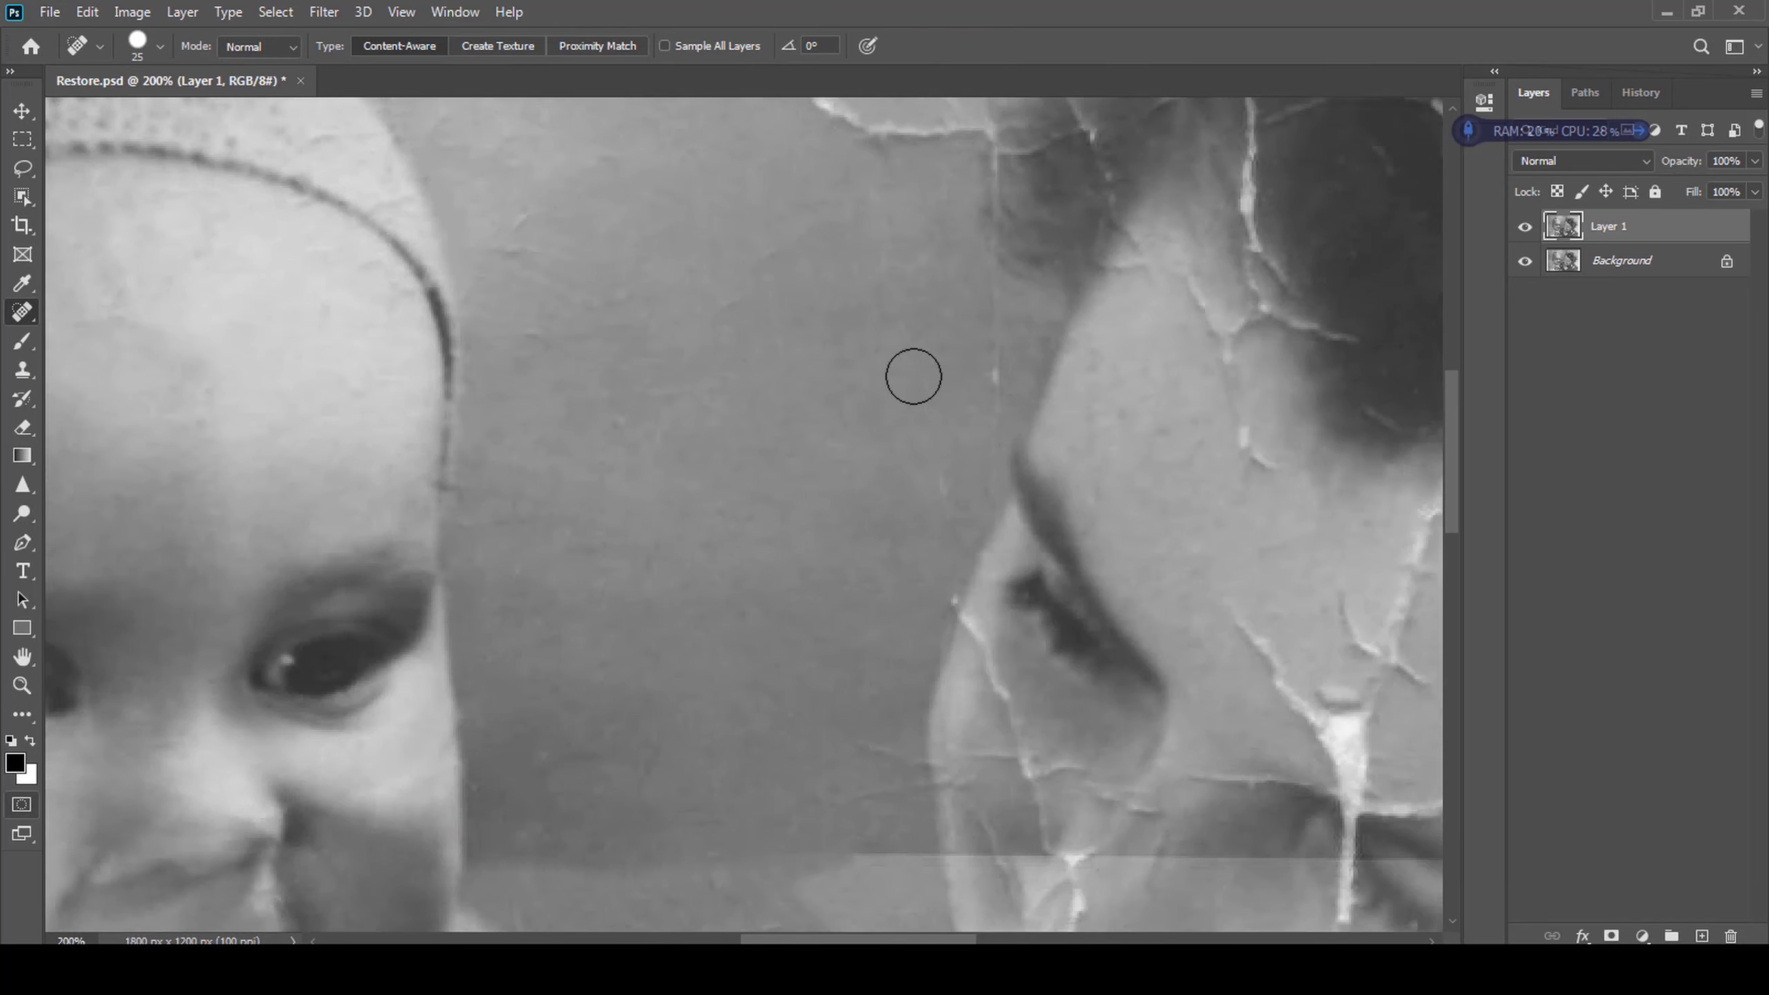
- Spot-heal the curved crack in the background above the woman's forehead with a size 40 brush
key(r)
key(bracketright)
key(bracketright)
key(bracketright)
drag(1032, 452, 825, 231)
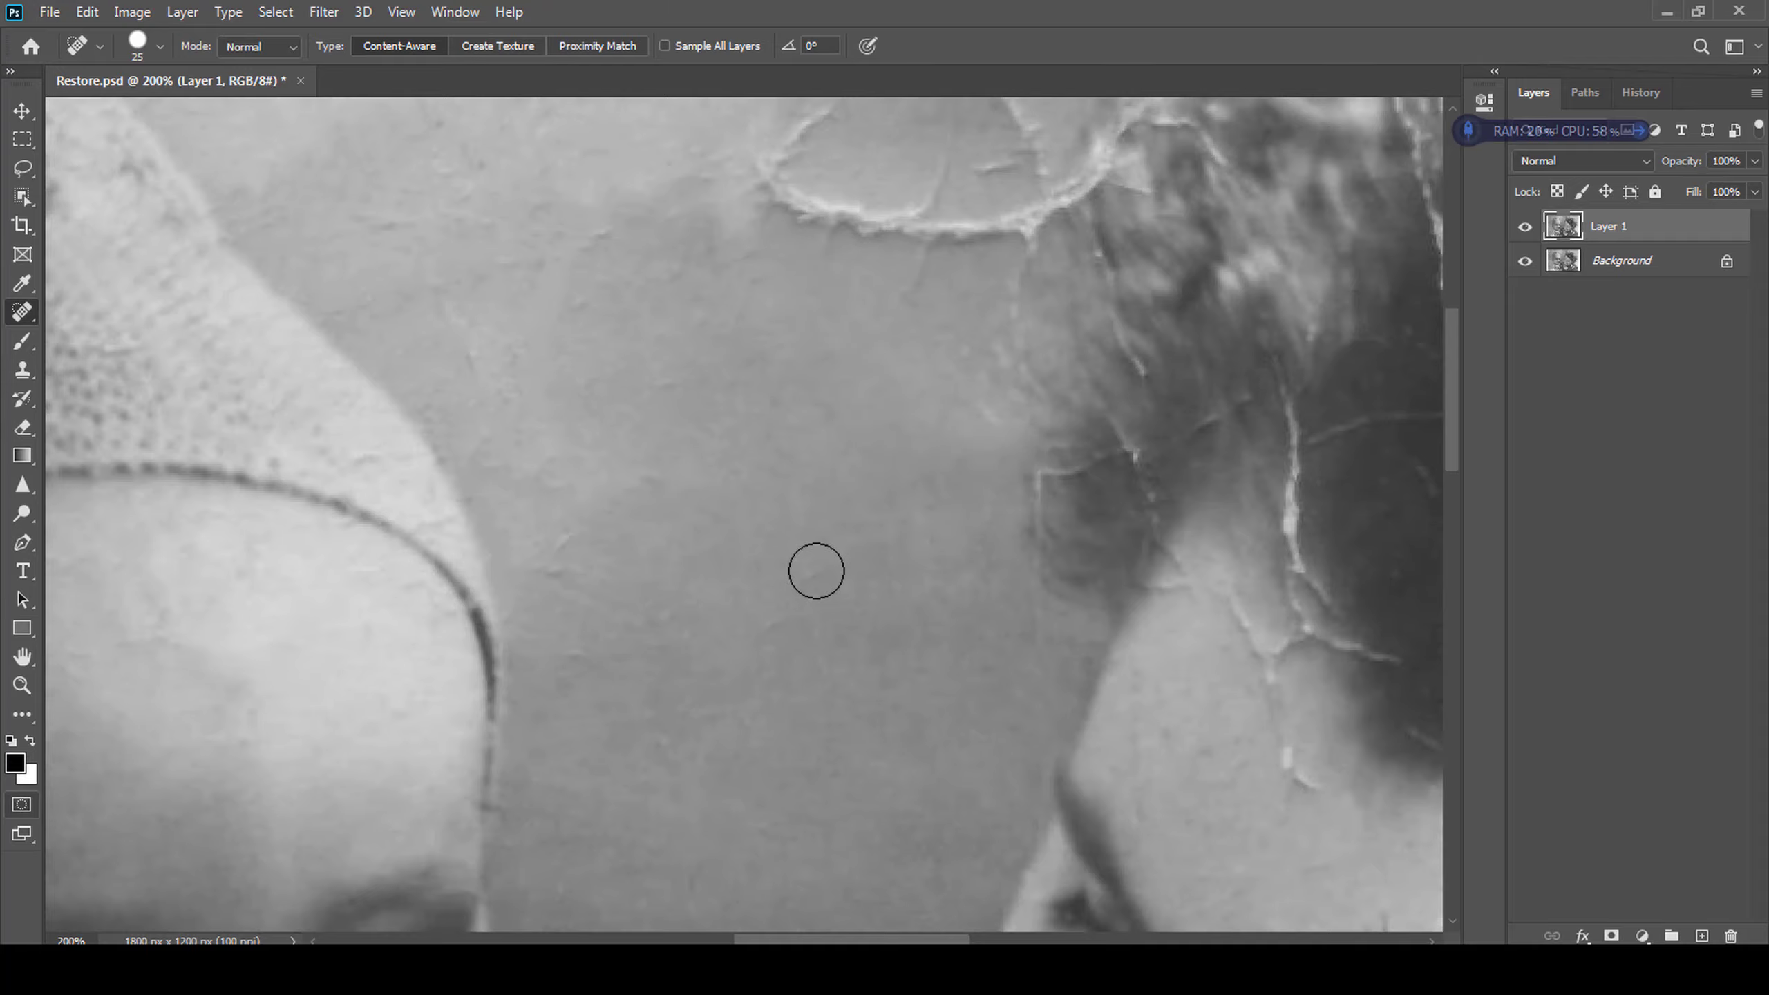
scroll(814, 569, up, 3)
drag(773, 491, 1083, 550)
drag(916, 272, 857, 426)
- Clone background over the hole and surrounding cracks near the upper border with a size 35 brush at 80% opacity
scroll(905, 404, up, 2)
key(s)
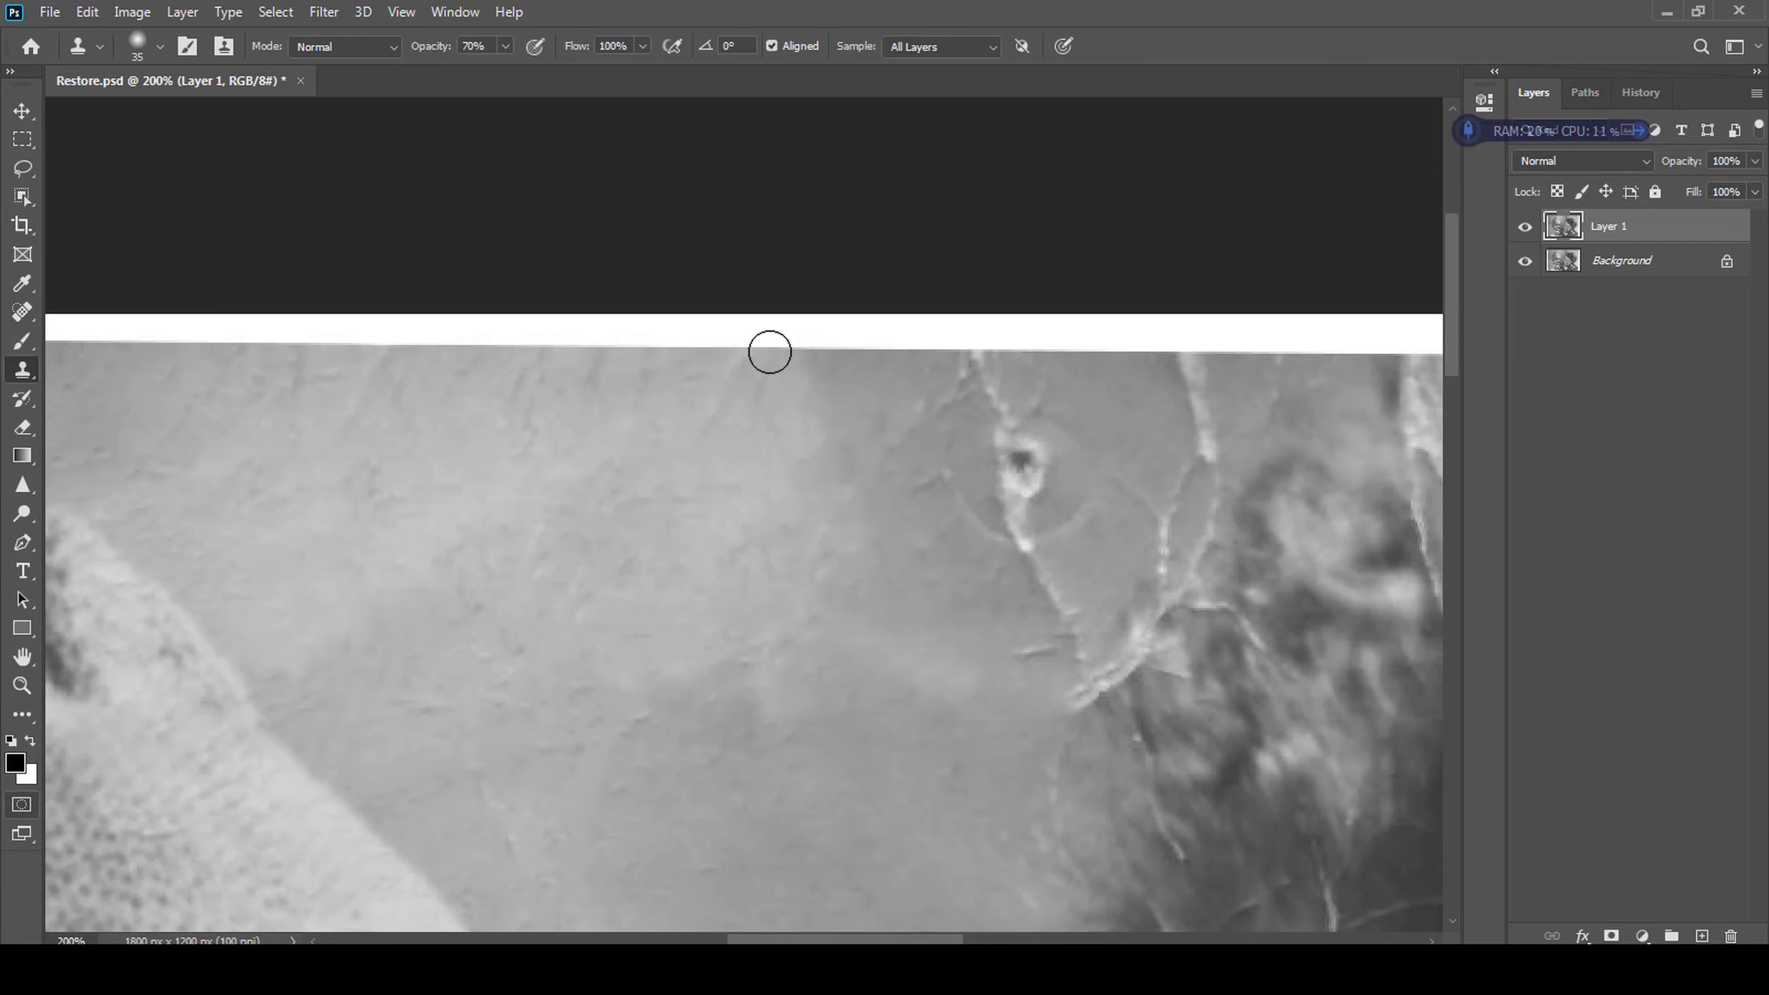
mouse_move(979, 347)
mouse_down()
mouse_move(1039, 400)
mouse_move(1024, 452)
mouse_up()
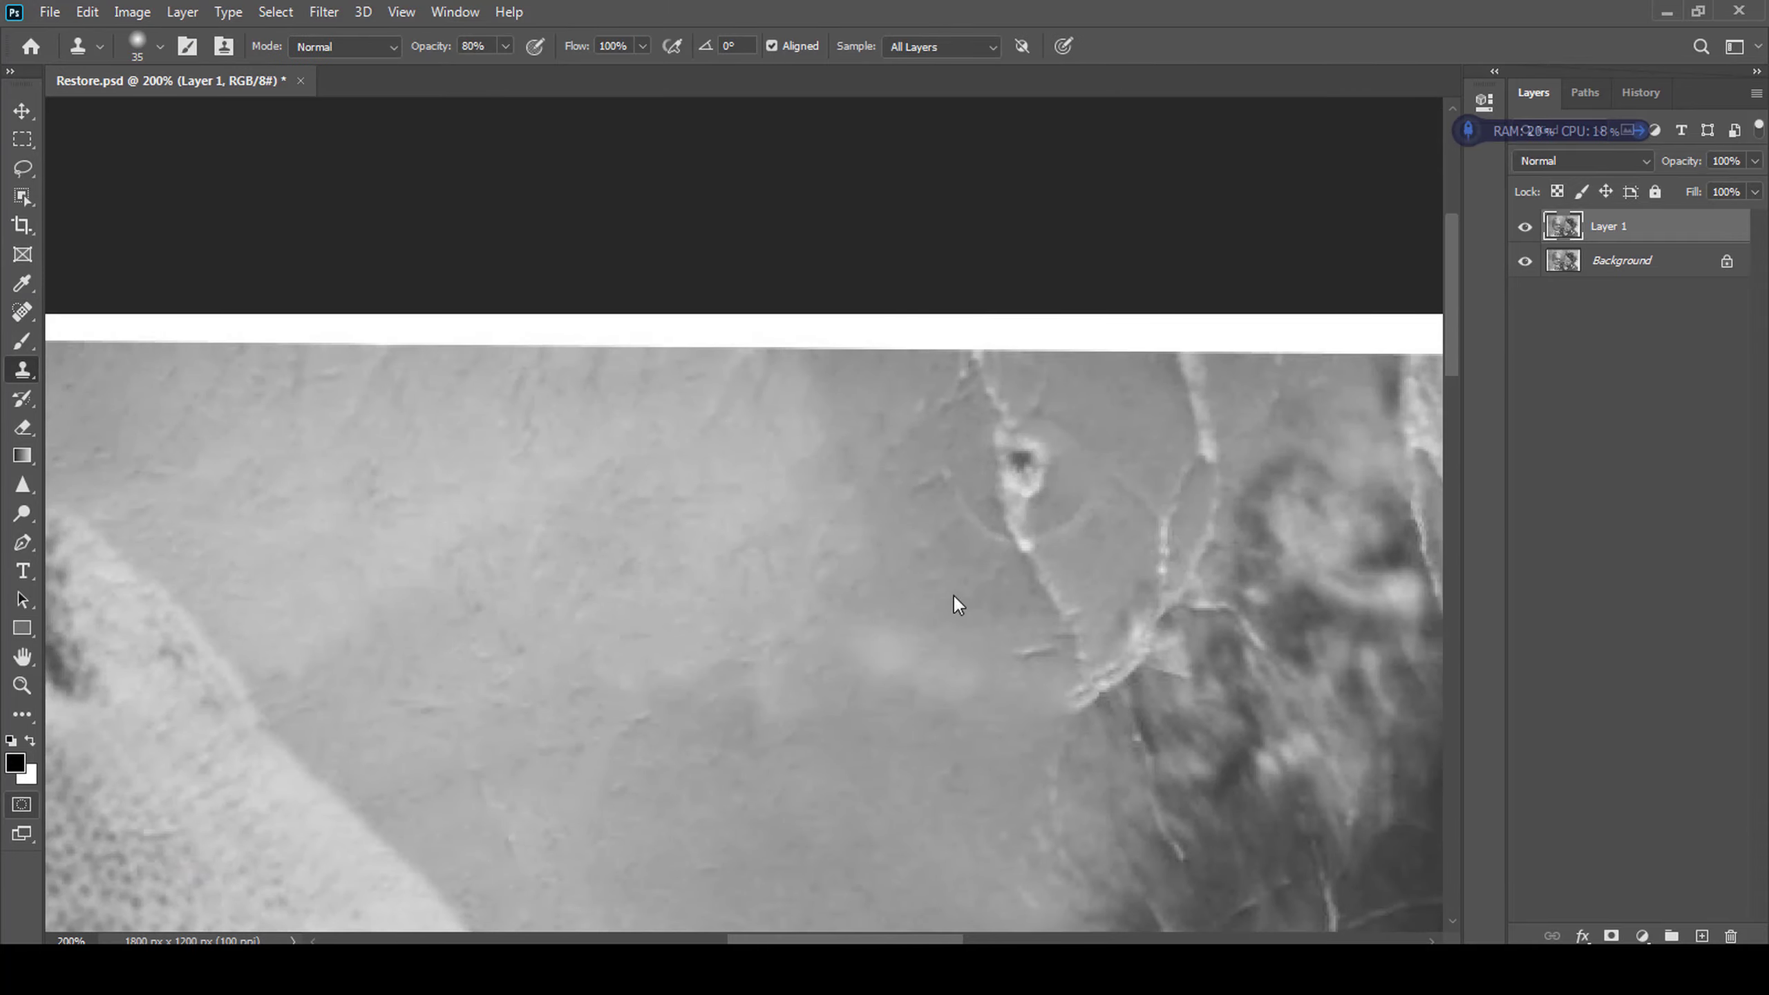
scroll(1114, 341, up, 1)
mouse_move(1213, 349)
mouse_down()
mouse_move(1242, 478)
mouse_move(922, 551)
mouse_up()
alt+click(809, 419)
mouse_move(598, 422)
mouse_down()
mouse_move(628, 508)
mouse_move(528, 492)
mouse_up()
alt+click(828, 496)
drag(669, 551, 655, 636)
drag(536, 611, 607, 665)
- Clone over the remaining cracks where the background meets the woman's hair, undoing one faulty stroke
alt+click(676, 526)
drag(670, 704, 683, 758)
alt+click(720, 572)
mouse_move(871, 655)
mouse_down()
mouse_move(861, 833)
mouse_move(965, 531)
mouse_up()
alt+click(895, 325)
key(ctrl+z)
mouse_move(1078, 397)
mouse_down()
mouse_move(1023, 443)
mouse_move(908, 296)
mouse_up()
alt+click(924, 222)
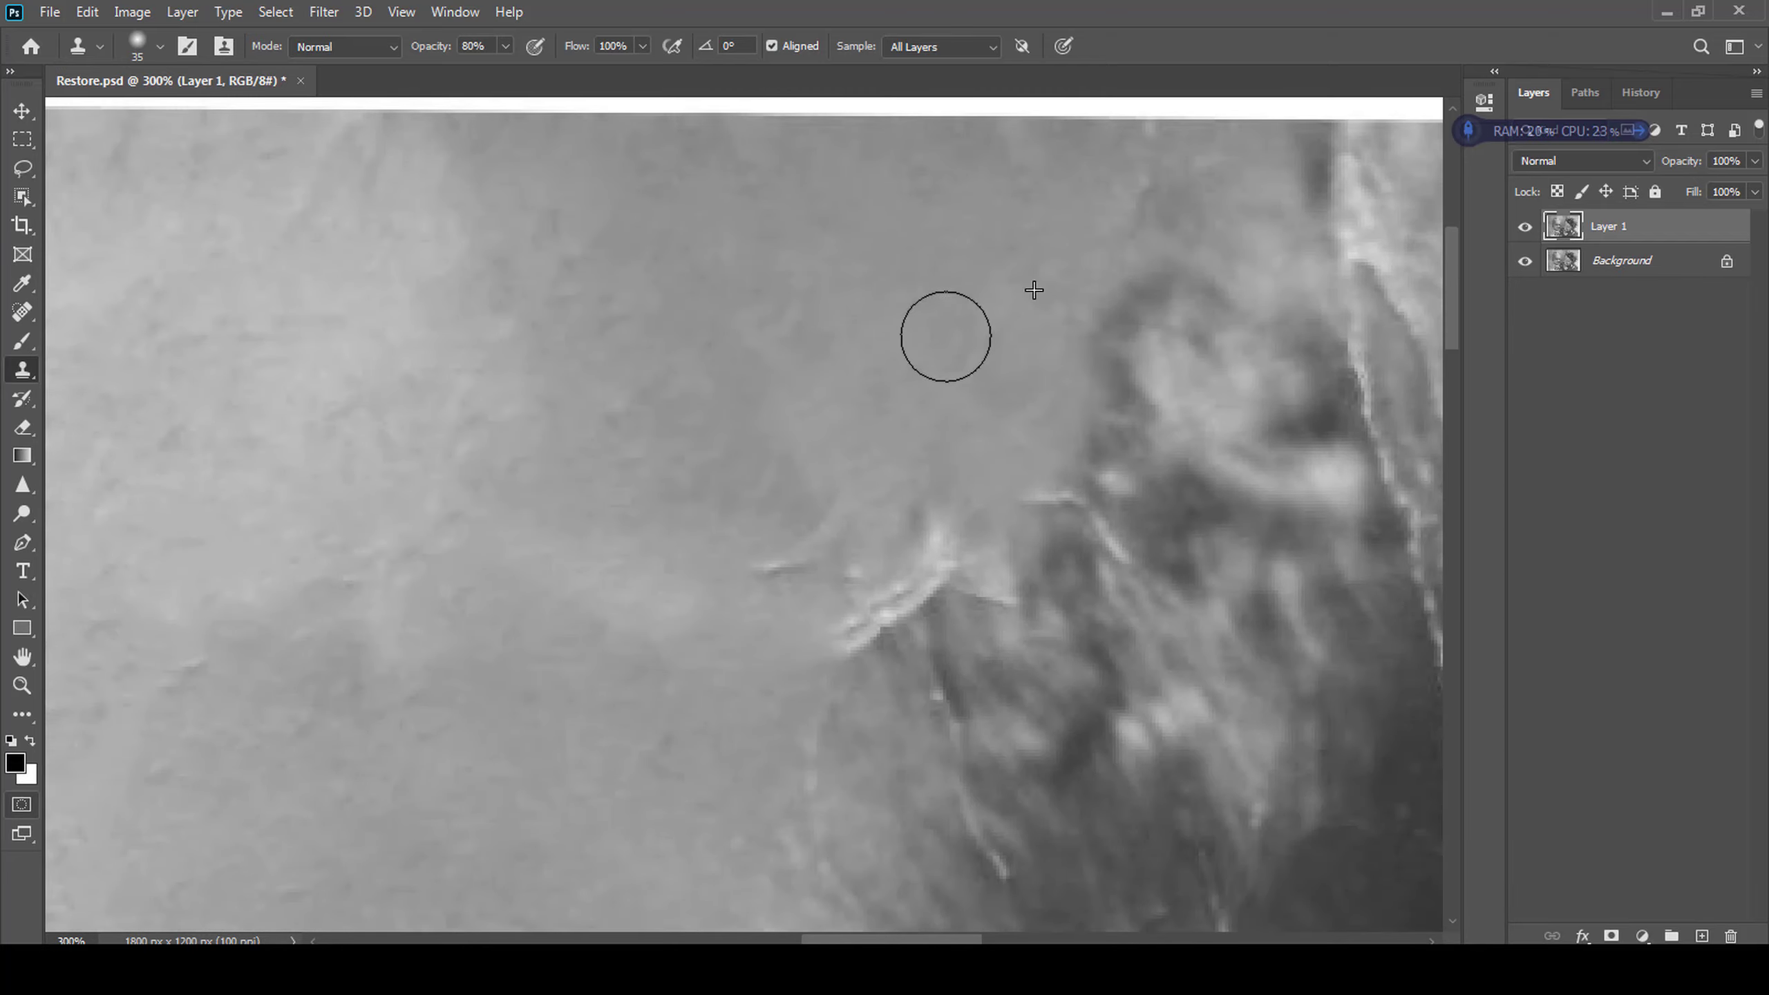
drag(934, 551, 849, 625)
- Spot-heal the crack remnants along the woman's hair edge and the small background blemishes, reducing the brush to size 20
key(r)
key(ctrl+minus)
key(j)
click(991, 497)
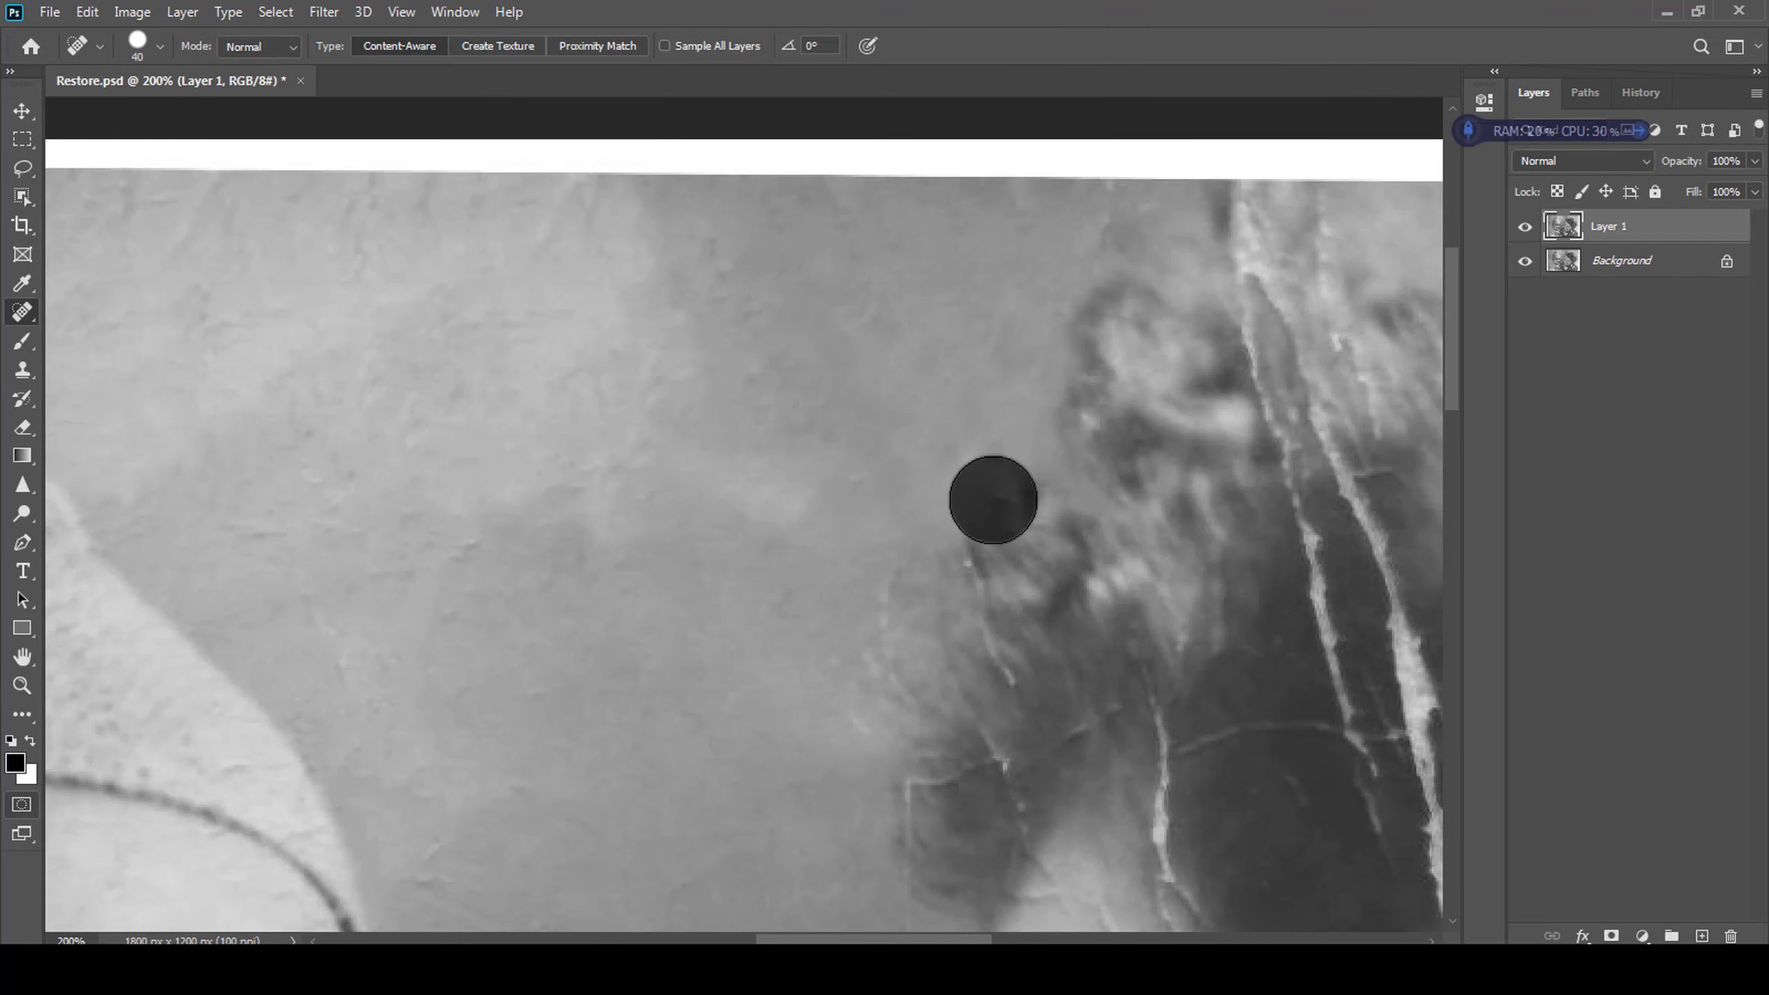
mouse_move(956, 542)
mouse_down()
mouse_move(987, 679)
mouse_move(968, 544)
mouse_up()
scroll(968, 544, down, 2)
click(1073, 461)
click(880, 322)
click(594, 316)
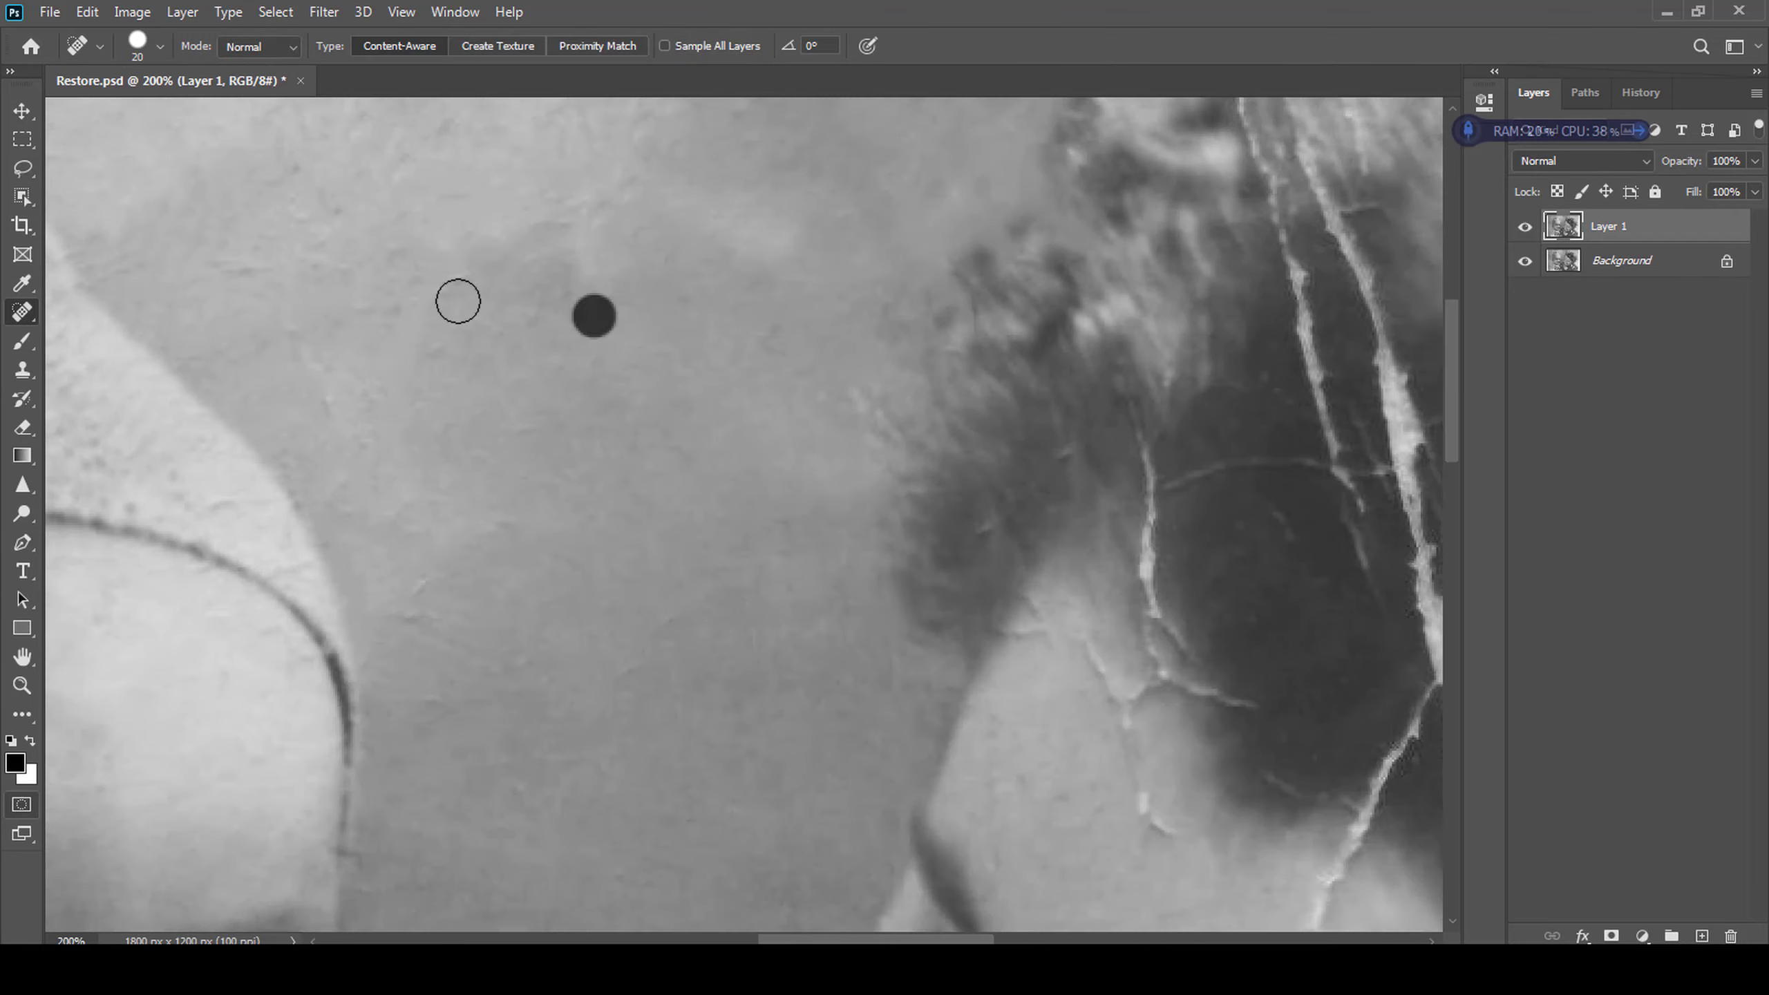
- Add a new layer and clone background over the light fold band between the baby and the woman at 50% opacity
scroll(627, 293, down, 3)
drag(868, 276, 960, 519)
key(ctrl+minus)
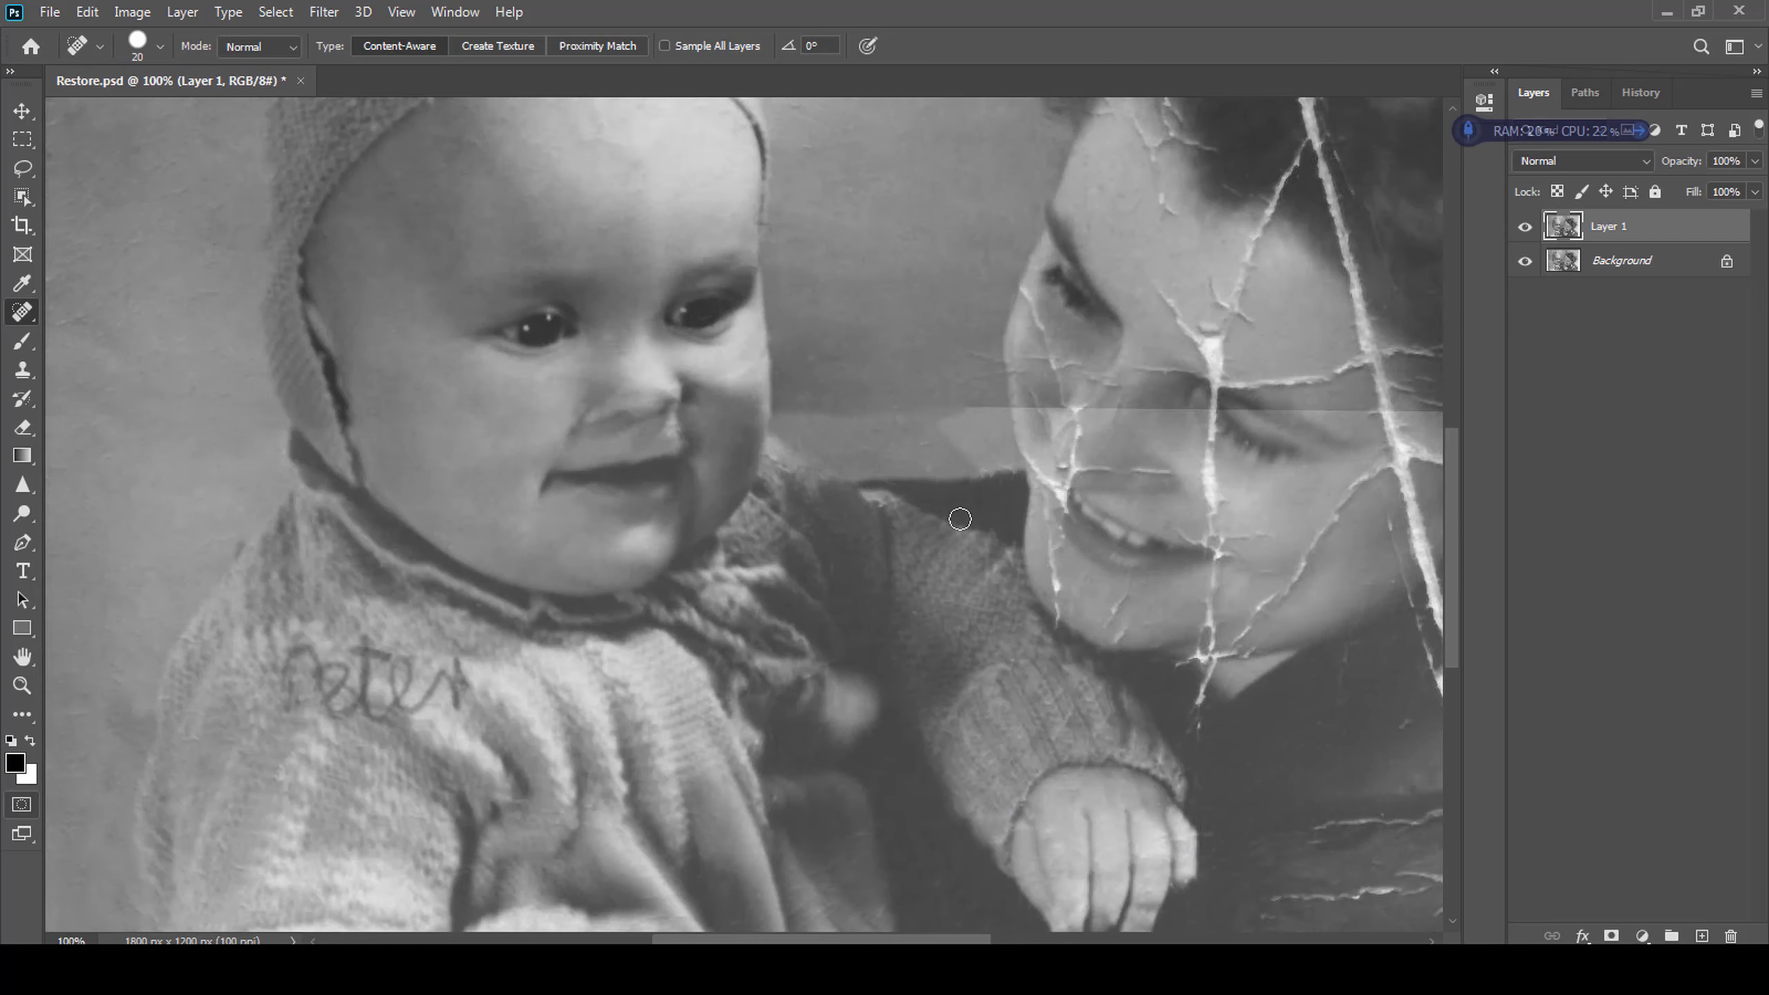
key(ctrl+shift+alt+n)
key(s)
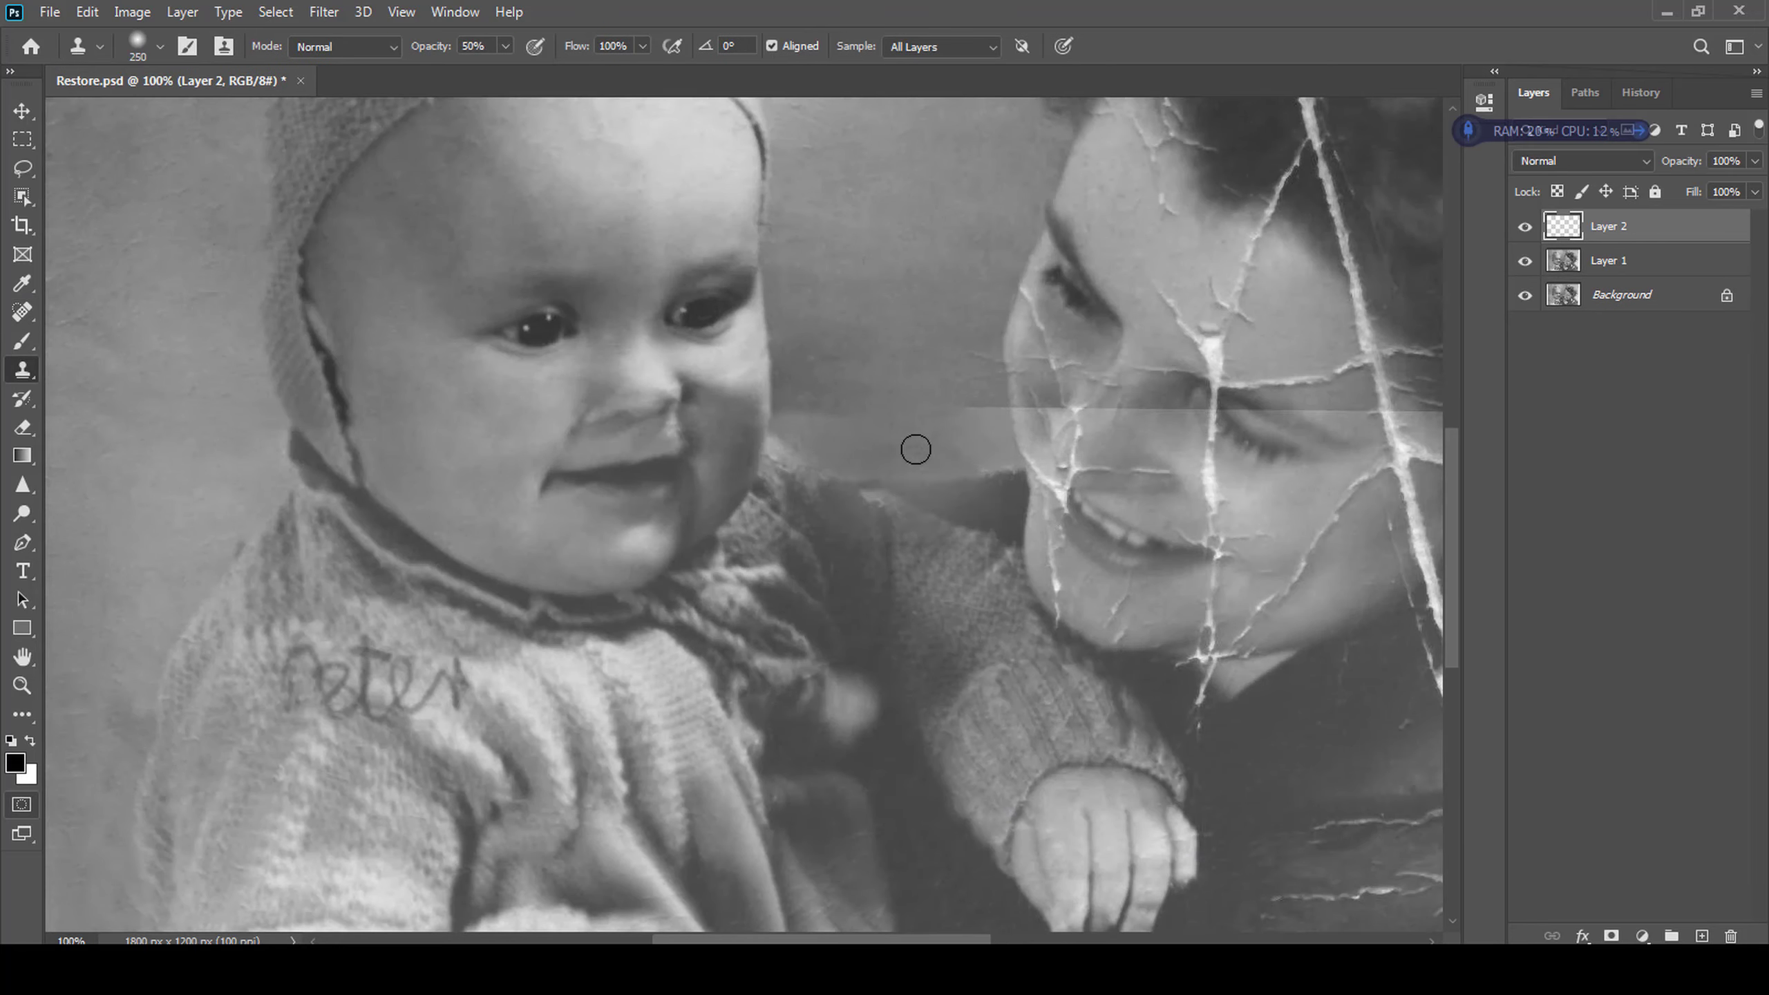
alt+click(934, 240)
mouse_move(848, 391)
mouse_down()
mouse_move(948, 425)
mouse_move(919, 491)
mouse_move(1009, 488)
mouse_up()
alt+click(963, 207)
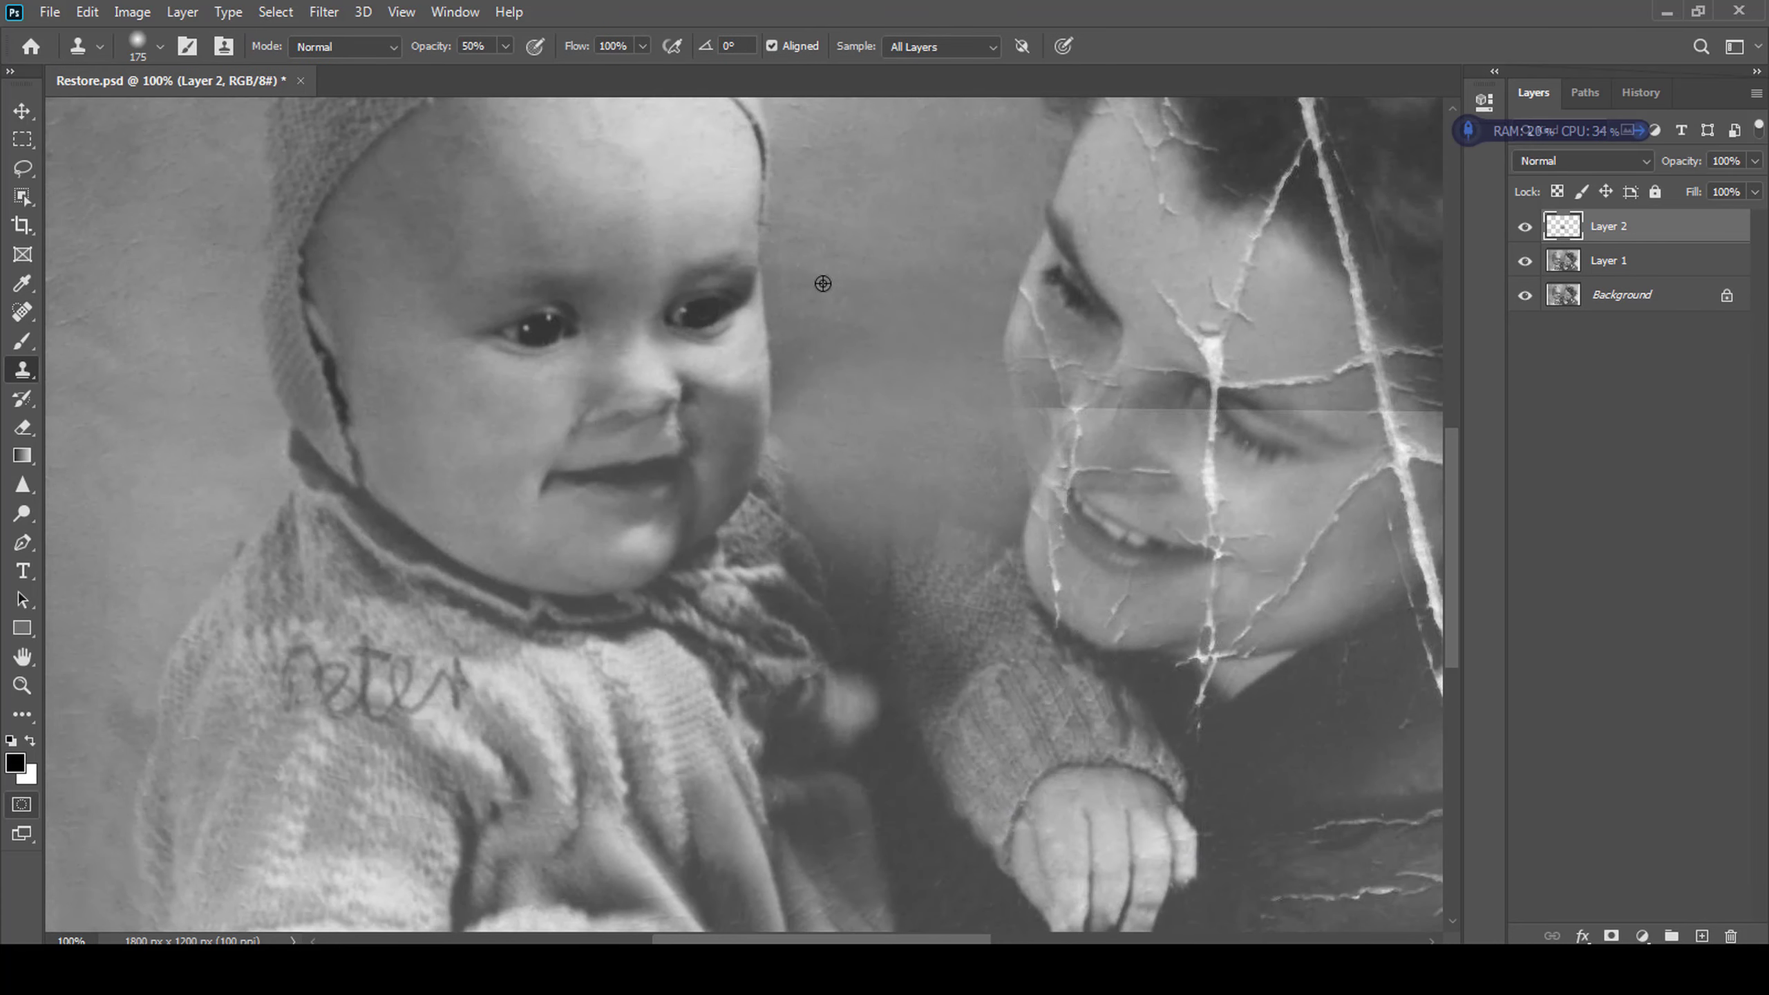
alt+click(824, 284)
click(810, 350)
- Clip the clone layer to the layer below, add a layer mask, and paint it black between the two faces
alt+click(1568, 244)
click(1611, 936)
key(b)
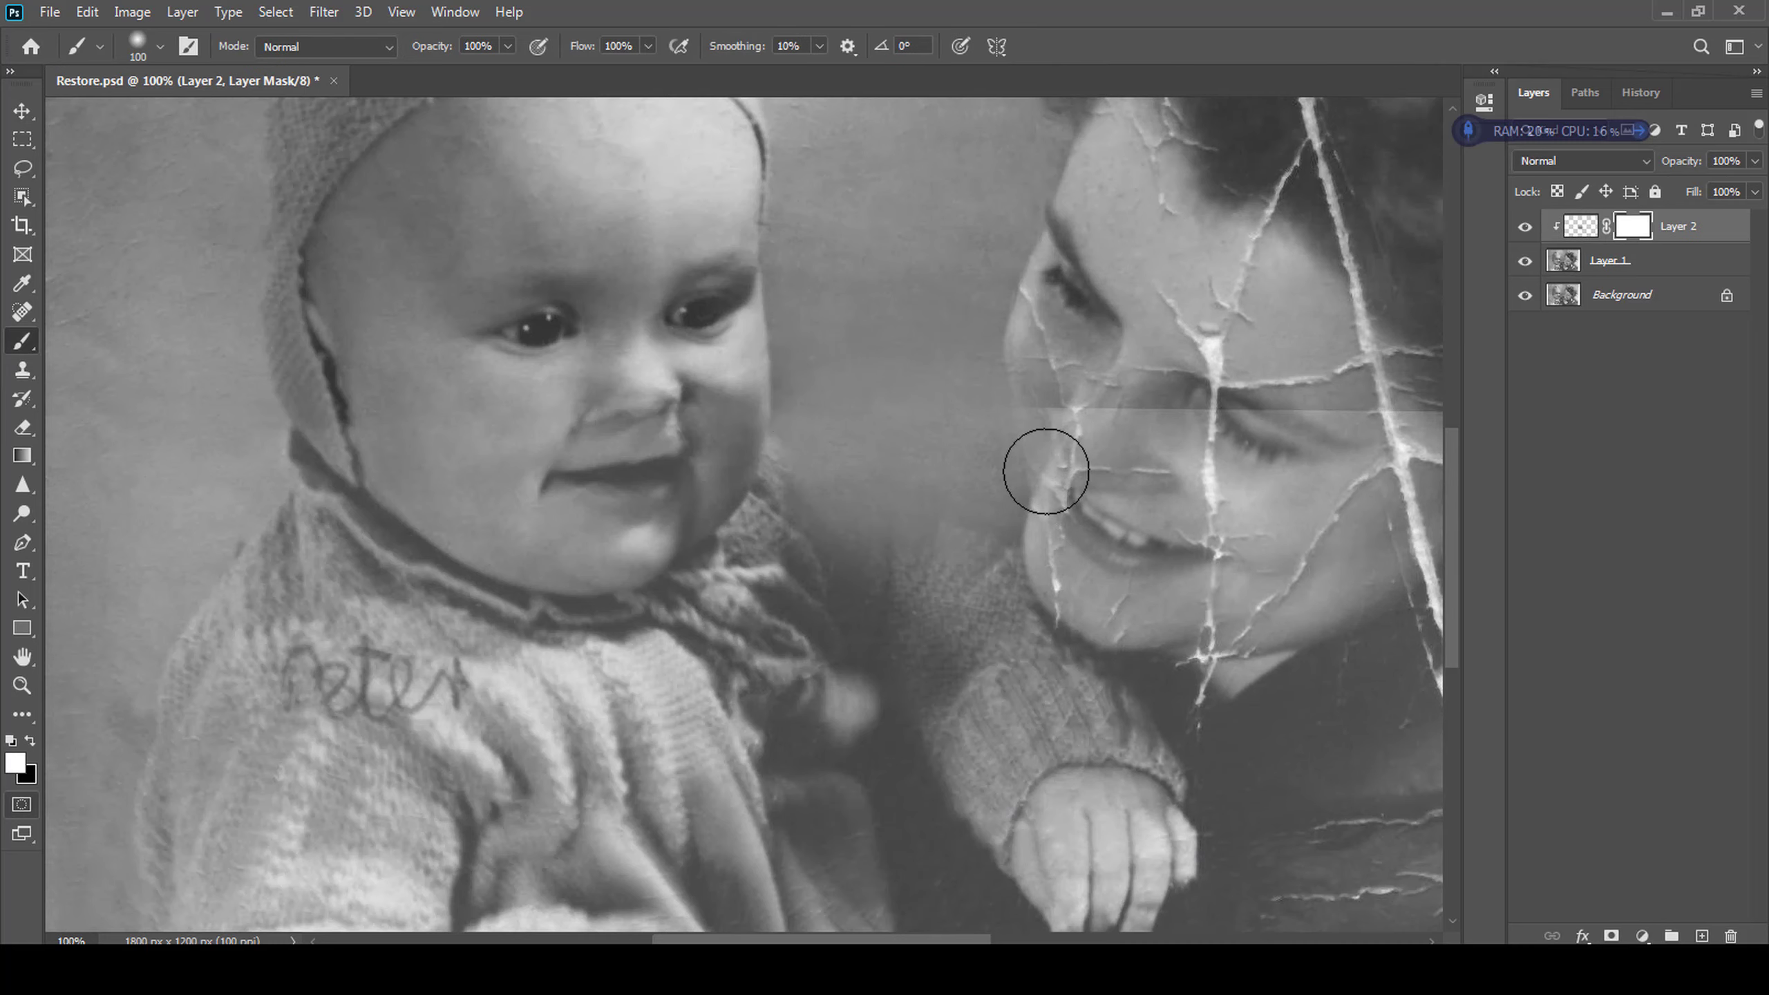
key(x)
drag(833, 367, 1052, 481)
key(bracketright)
key(bracketright)
key(bracketright)
key(bracketright)
key(bracketright)
key(bracketright)
key(bracketright)
- Paint the layer mask with a size 35 brush to bring back the cloned background just above the baby's sleeve
key(x)
scroll(947, 504, up, 1)
key(bracketleft)
key(bracketleft)
key(bracketleft)
key(bracketleft)
key(bracketleft)
key(bracketleft)
key(bracketleft)
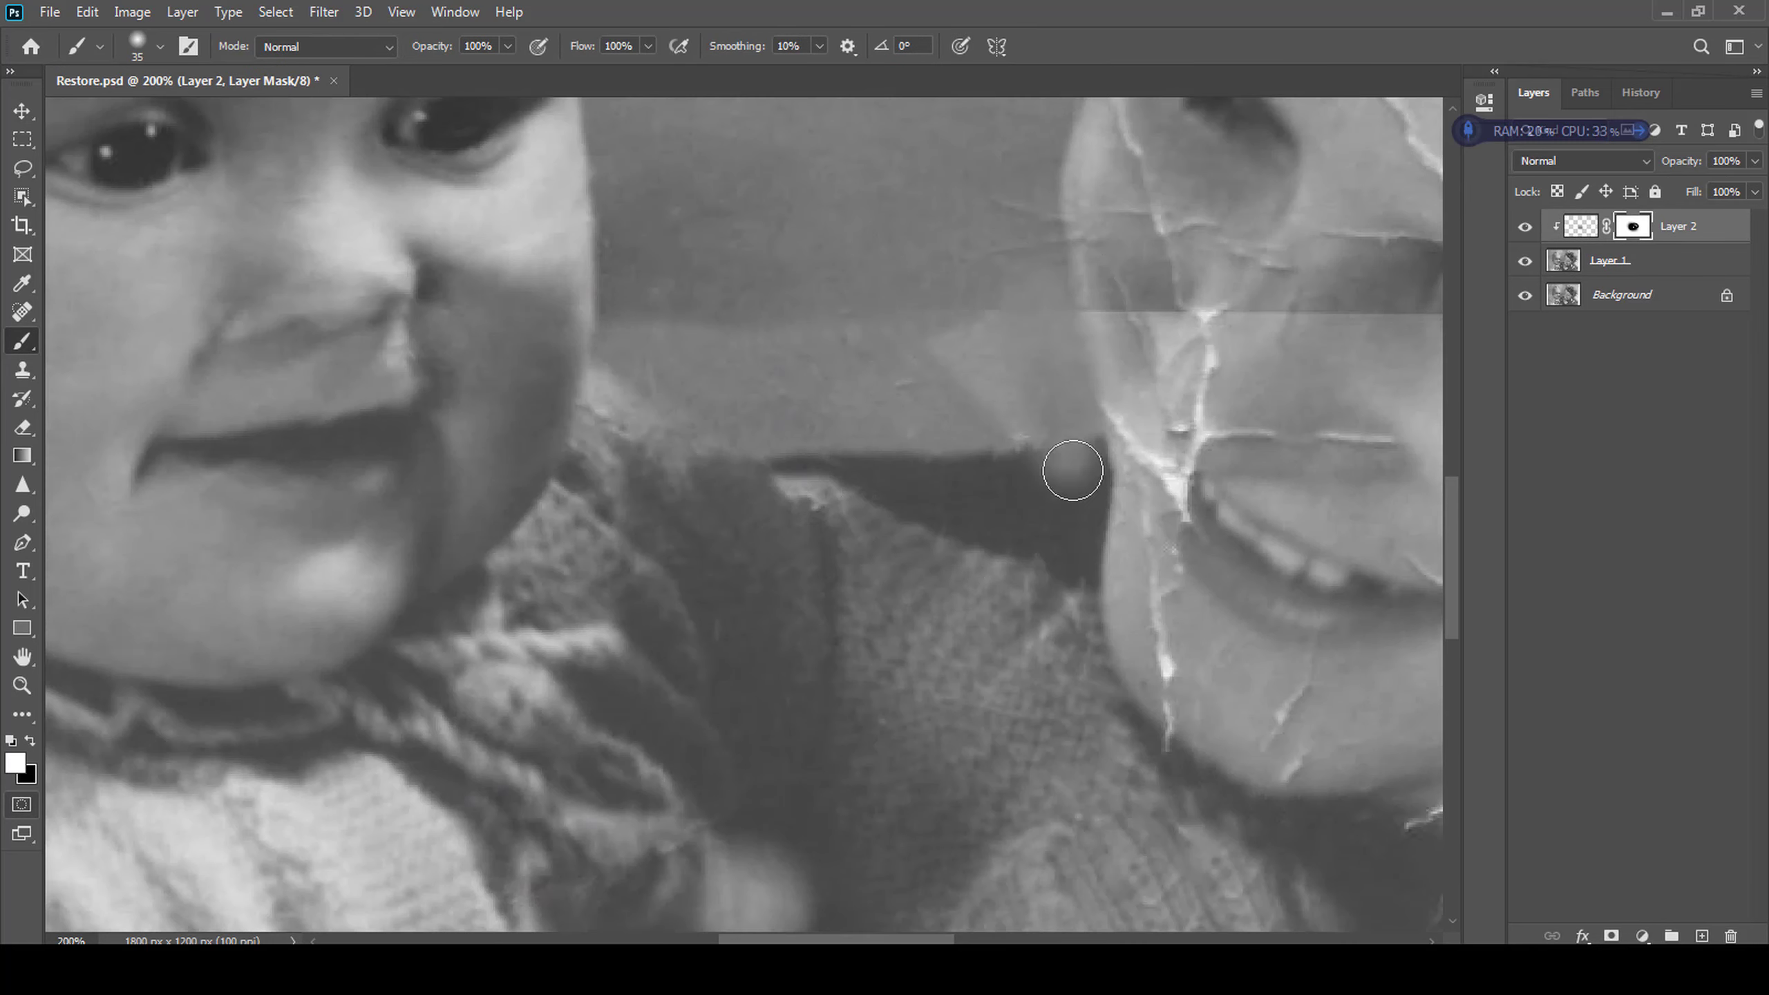
drag(801, 460, 1039, 501)
- Paint the mask white with a size 100 brush to restore the cloned background between the baby's cheek and the woman's face
key(bracketright)
key(bracketright)
key(bracketright)
key(bracketright)
key(bracketright)
drag(801, 224, 672, 296)
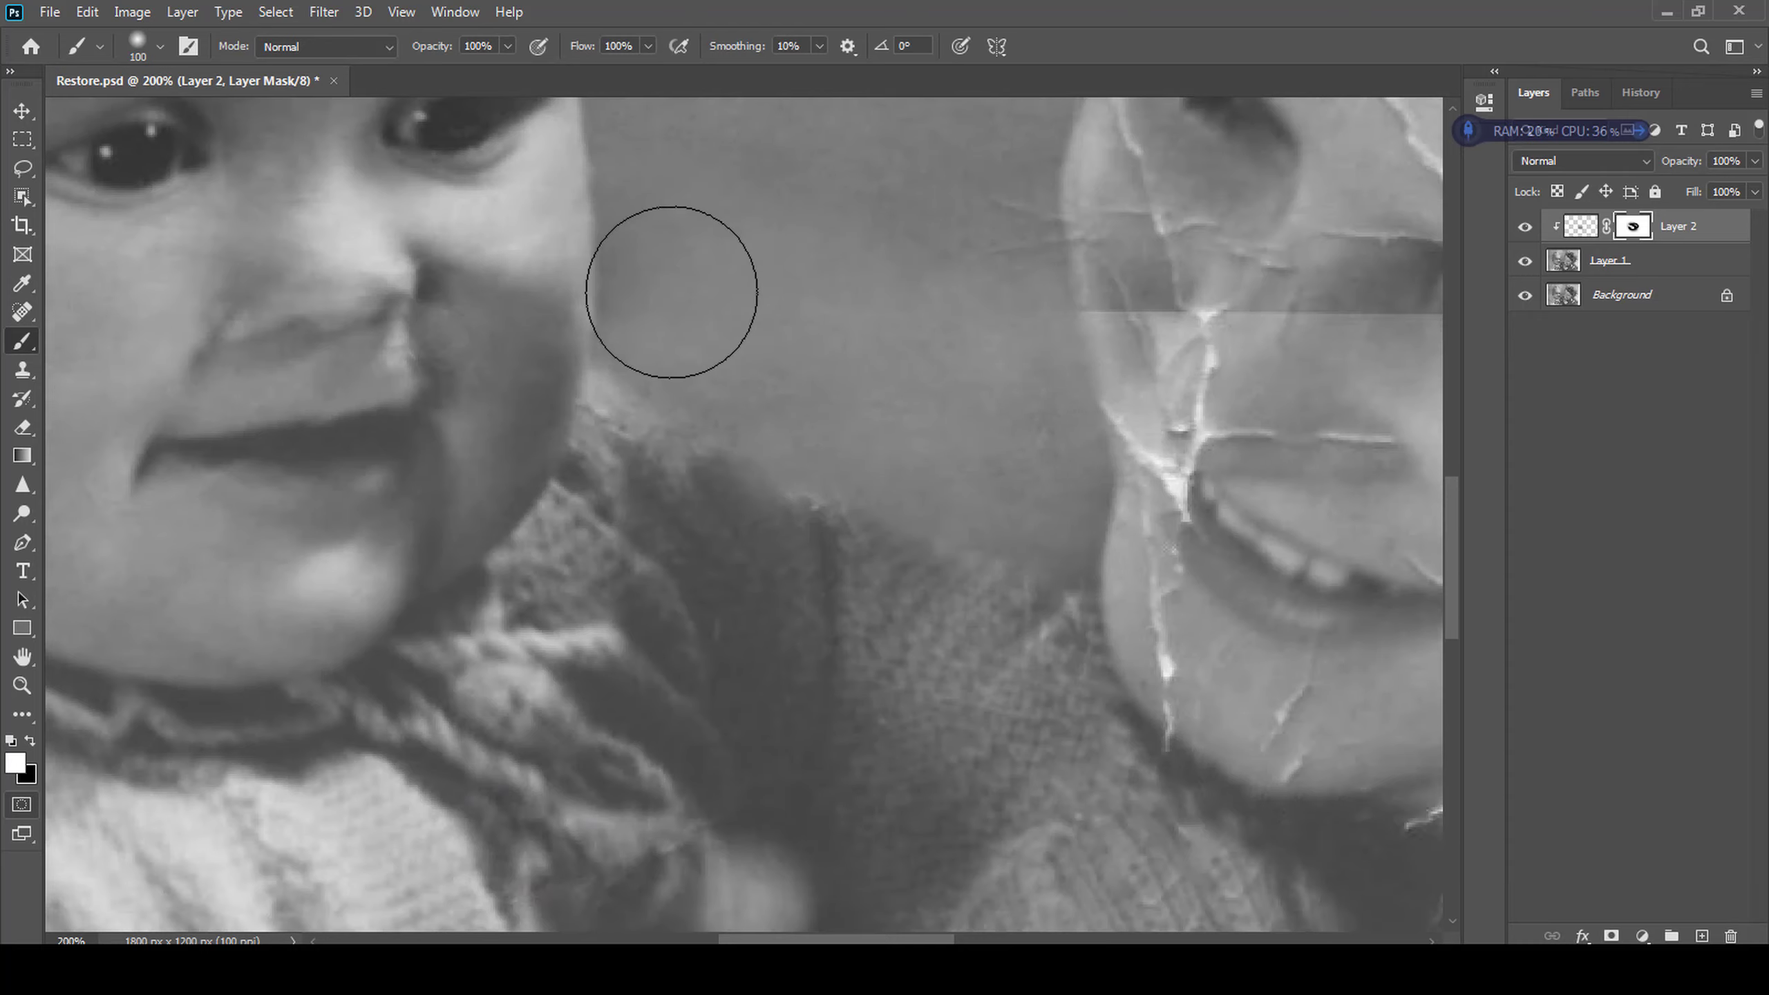
- Try to extend the cloned background down along the baby's shoulder and sleeve edge with a size 40 mask brush
key(bracketleft)
key(bracketleft)
key(bracketleft)
key(bracketleft)
key(bracketleft)
key(bracketleft)
drag(820, 540, 669, 447)
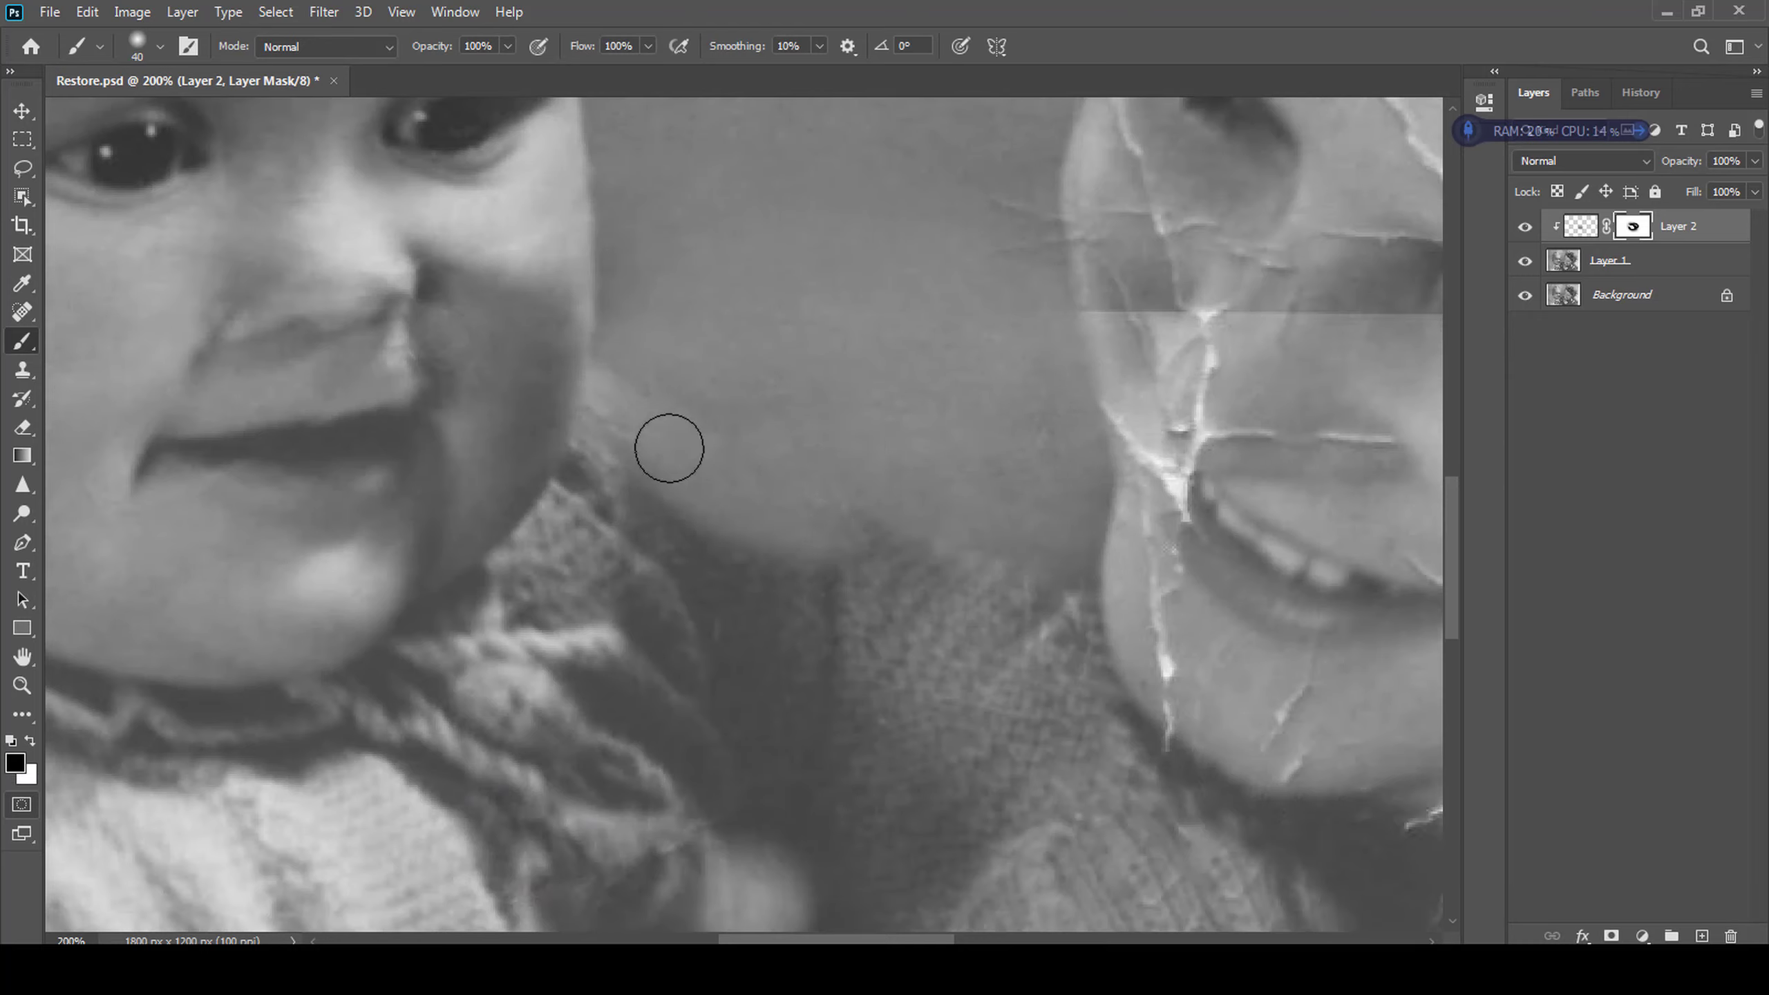
key(ctrl+z)
key(ctrl+z)
- Refine the mask along the sleeve's upper edge with small black and white strokes so the sleeve meets the background cleanly
mouse_move(770, 466)
mouse_down()
mouse_move(1023, 628)
mouse_move(1097, 569)
mouse_up()
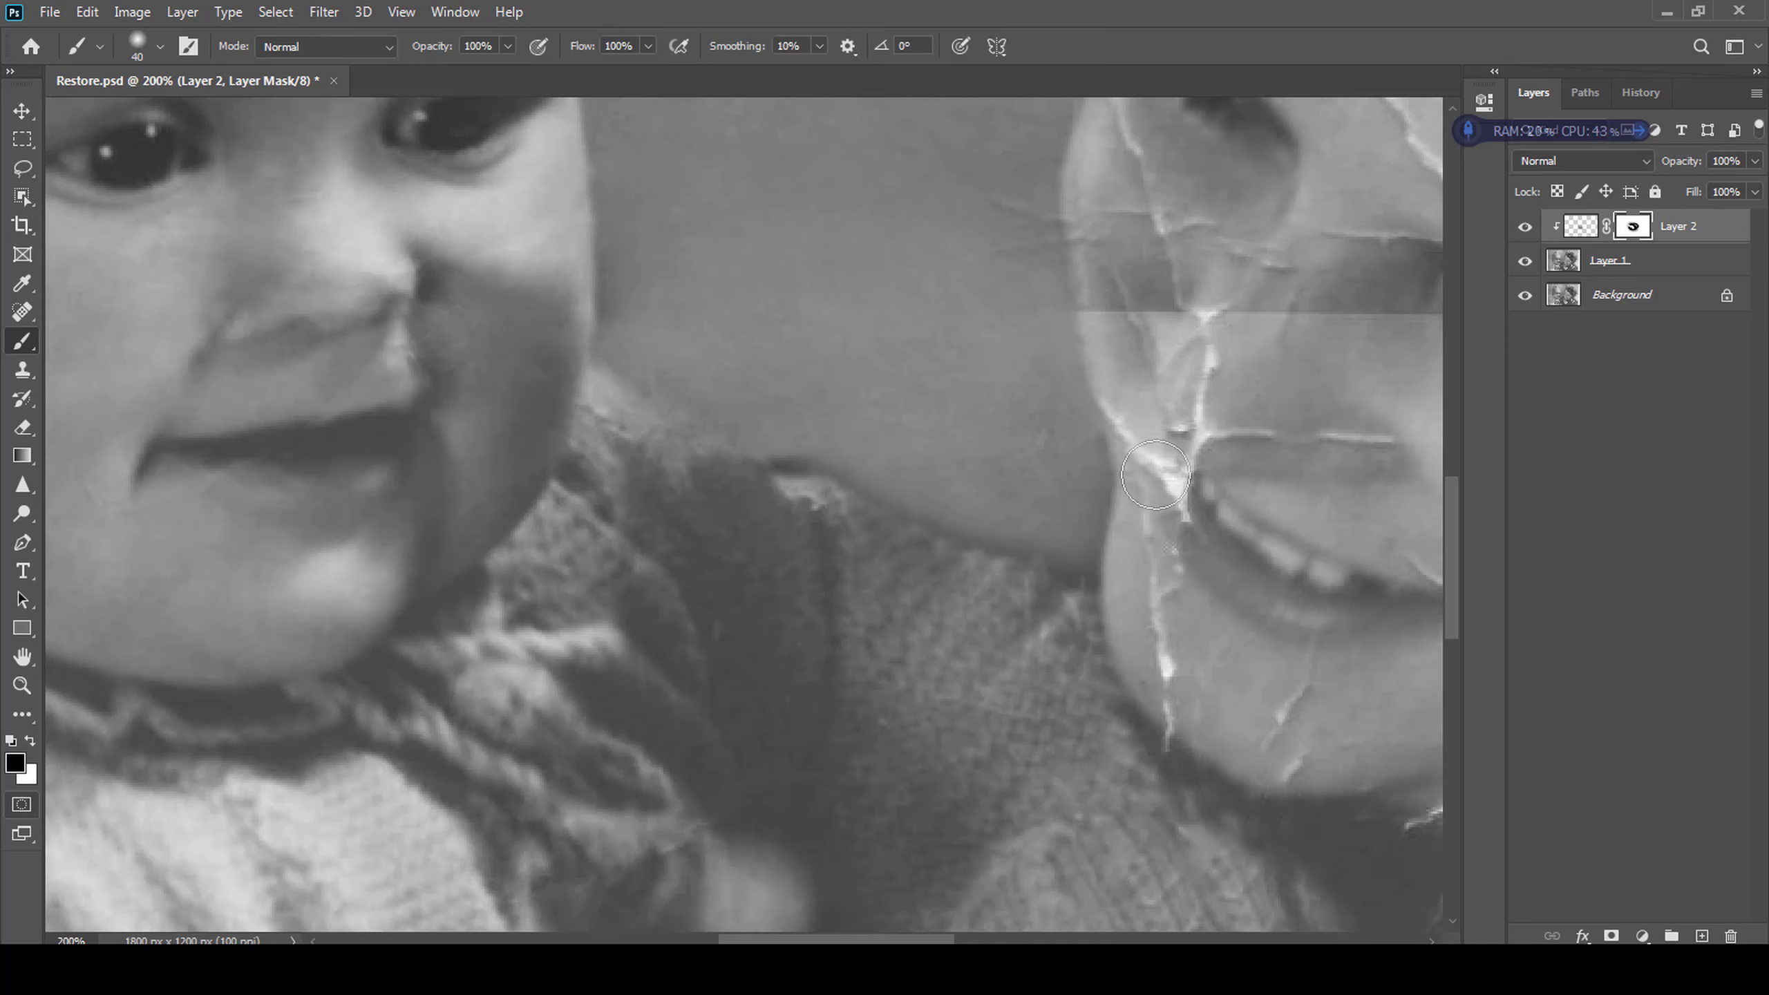
key(ctrl+minus)
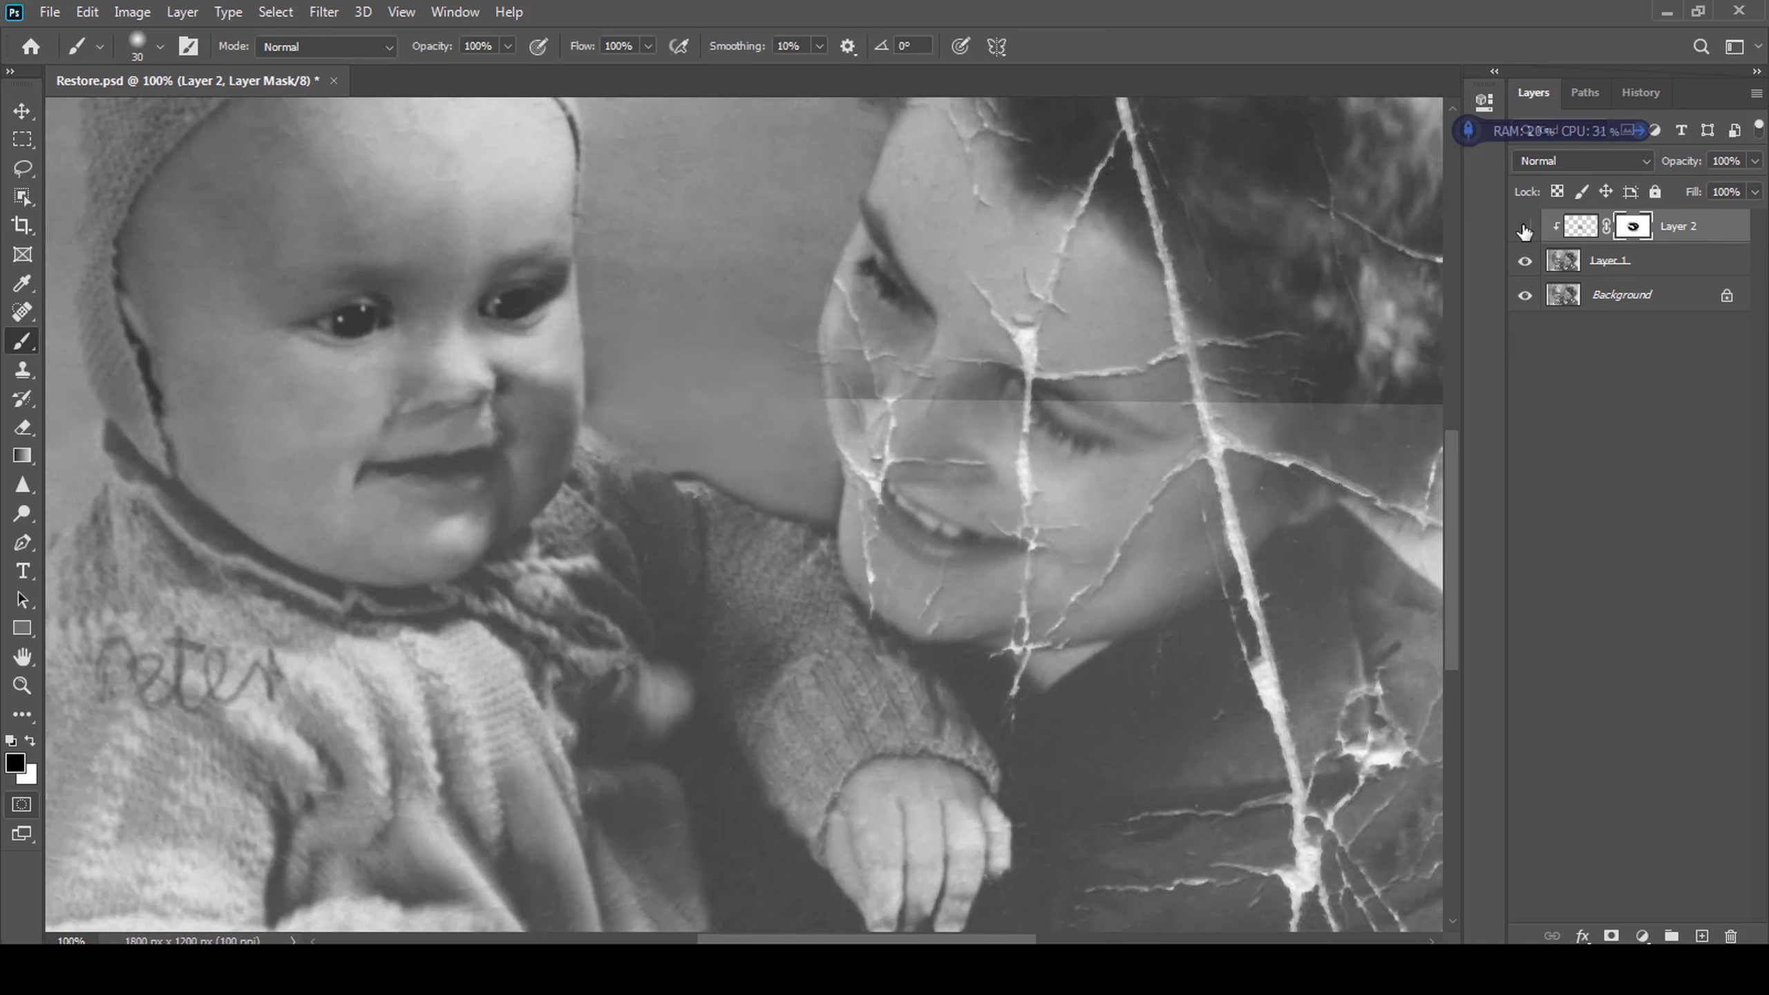
key(ctrl+plus)
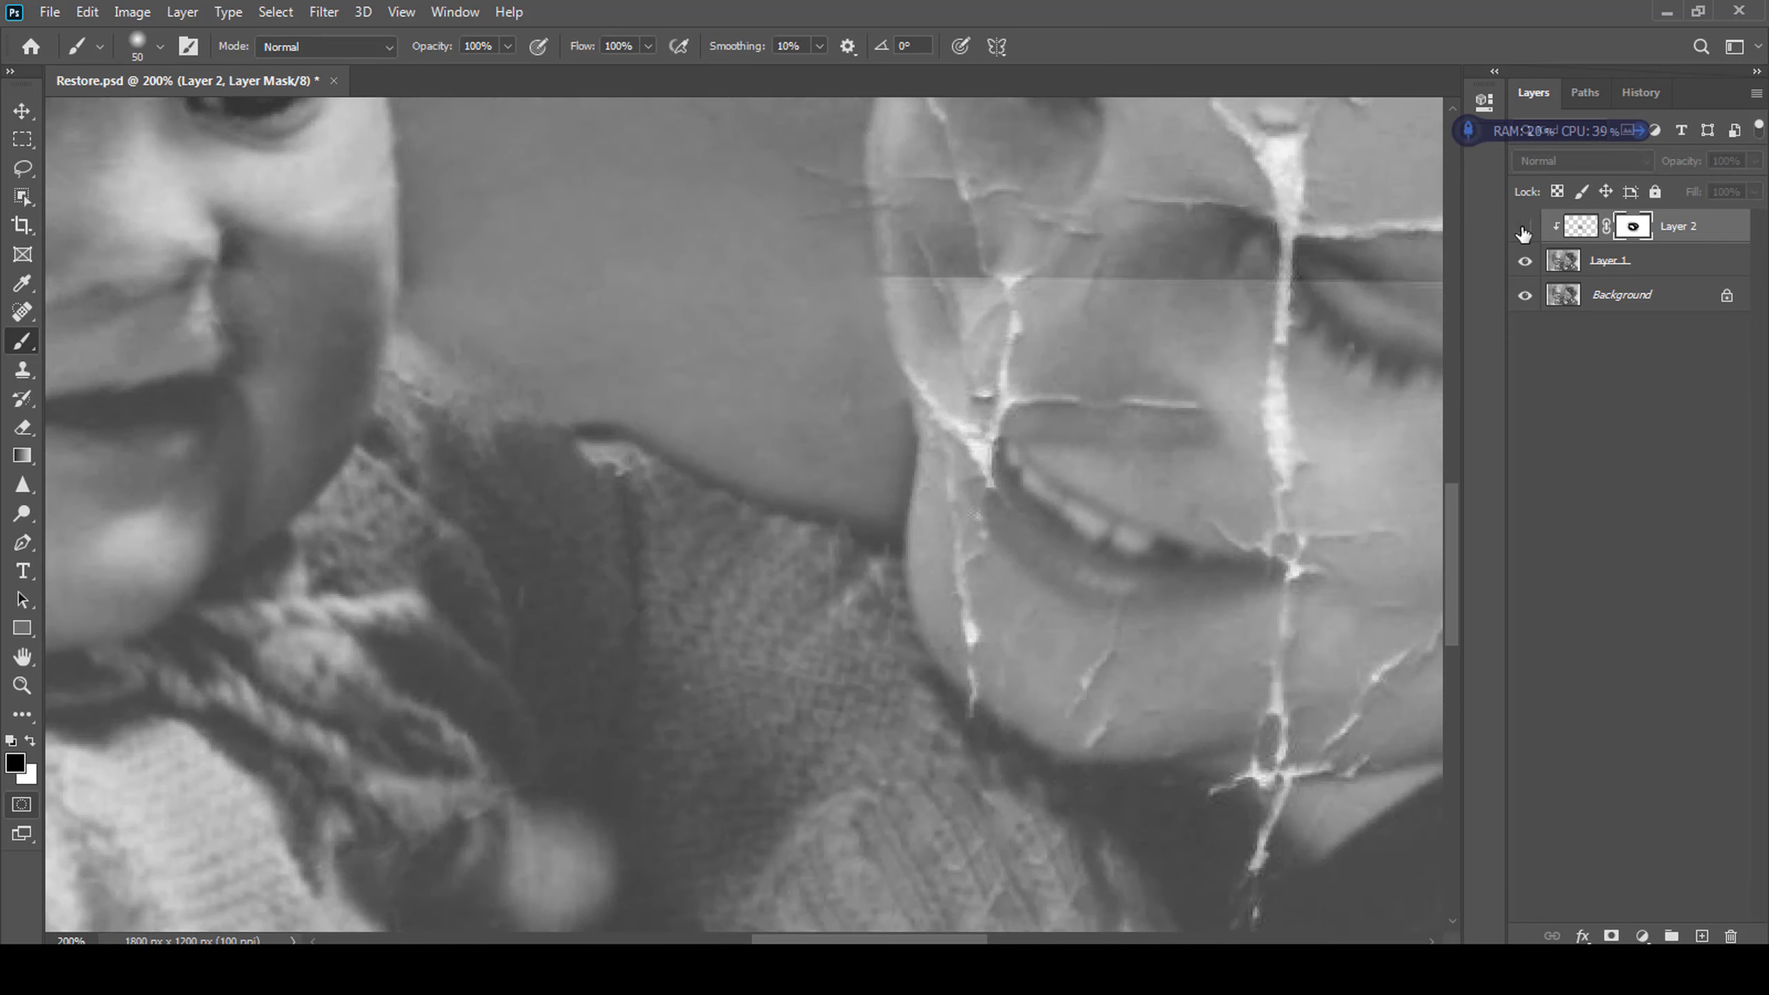
drag(886, 456, 714, 440)
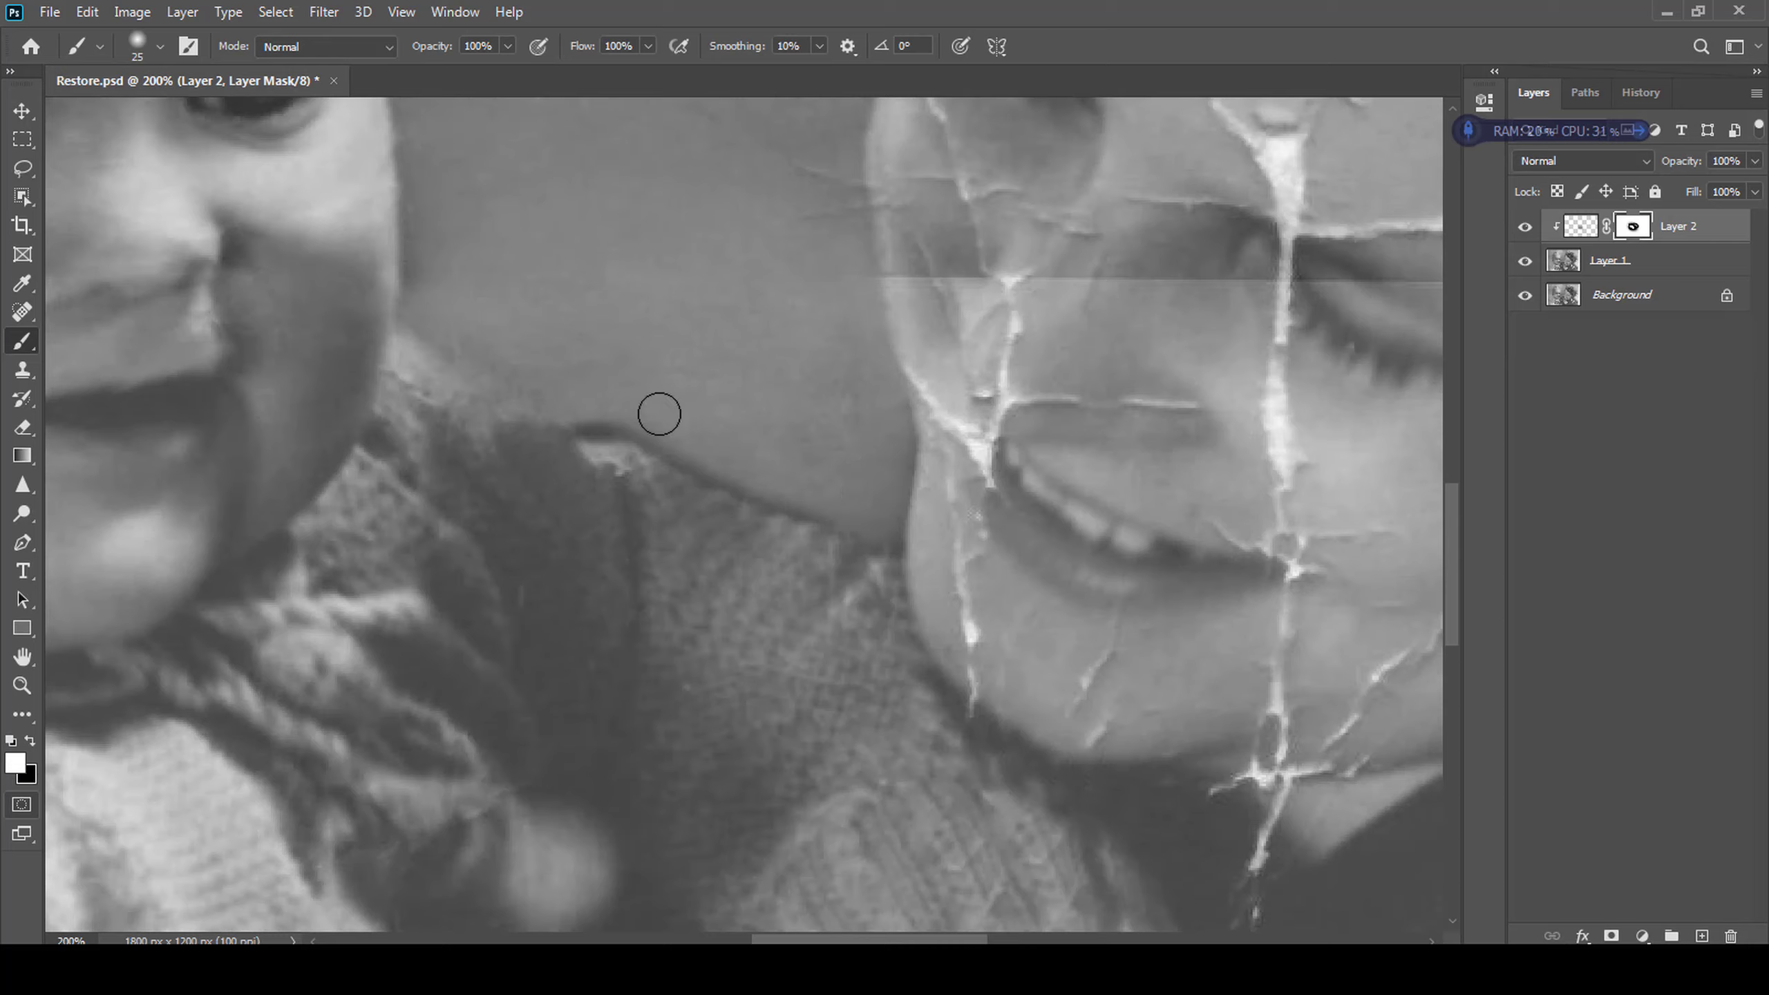
- Add a Curves adjustment clipped to Layer 2, pull the curve down to darken the midtones, and invert its mask
click(1579, 230)
key(ctrl+2)
click(1642, 936)
click(1622, 658)
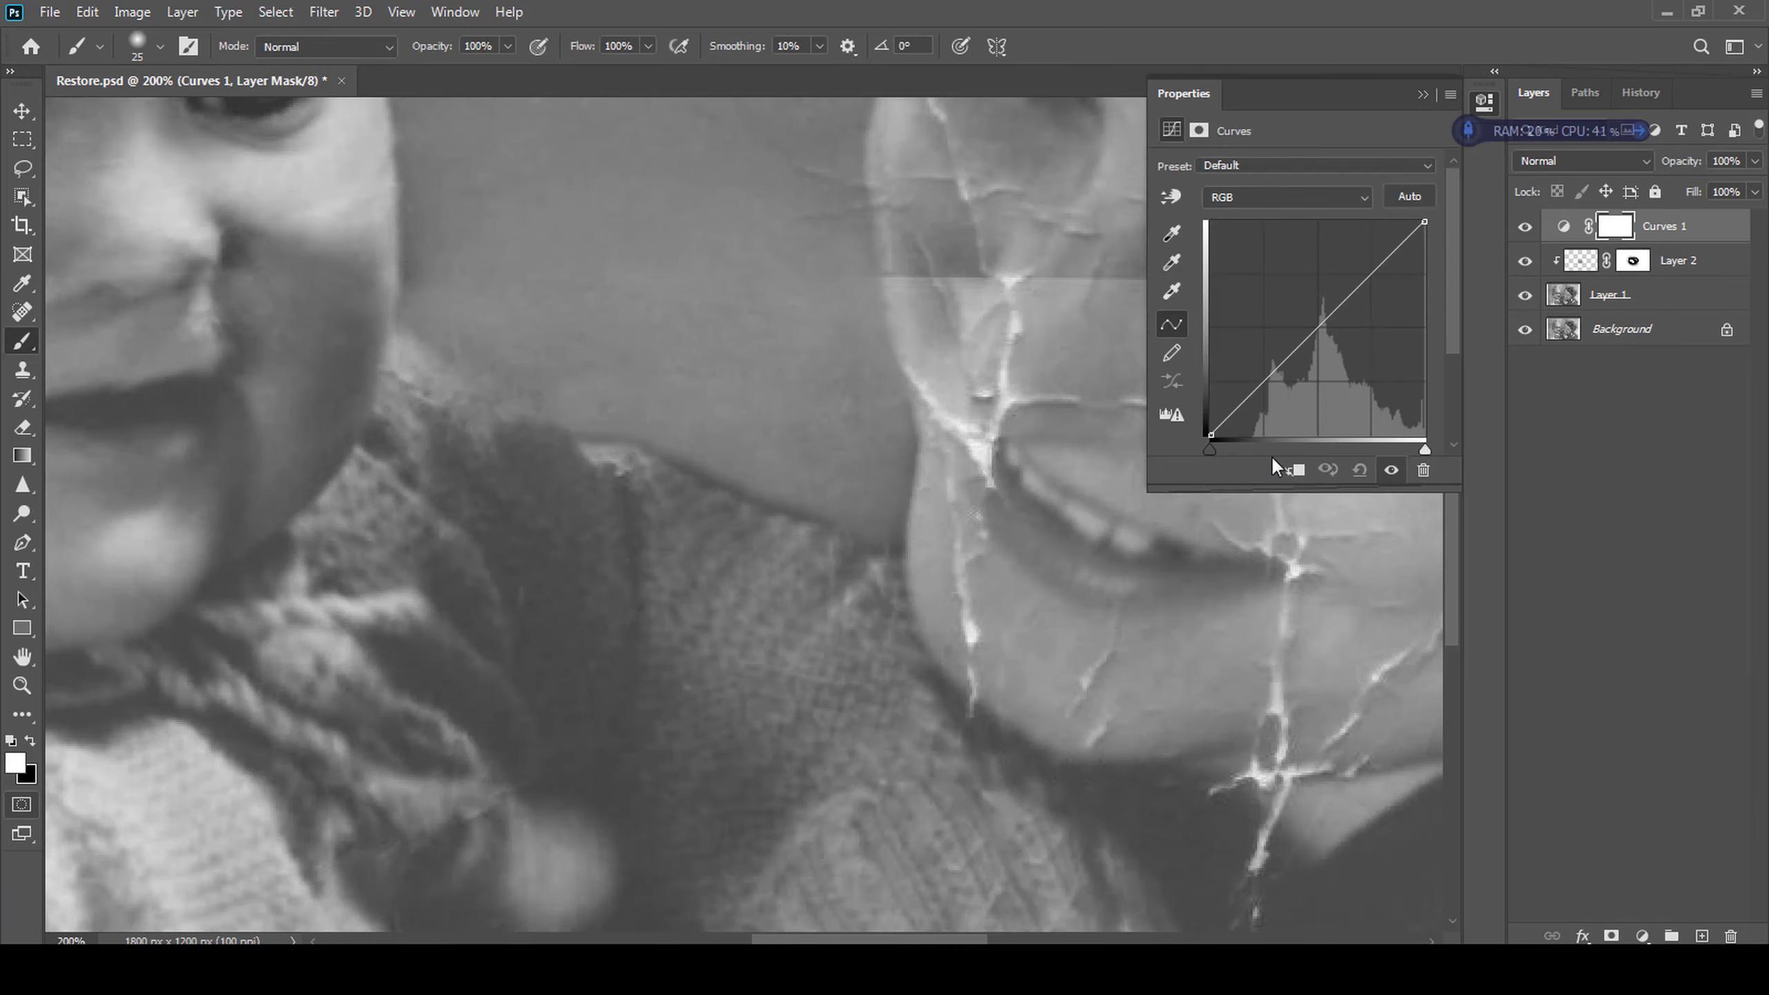
drag(1349, 308, 1338, 336)
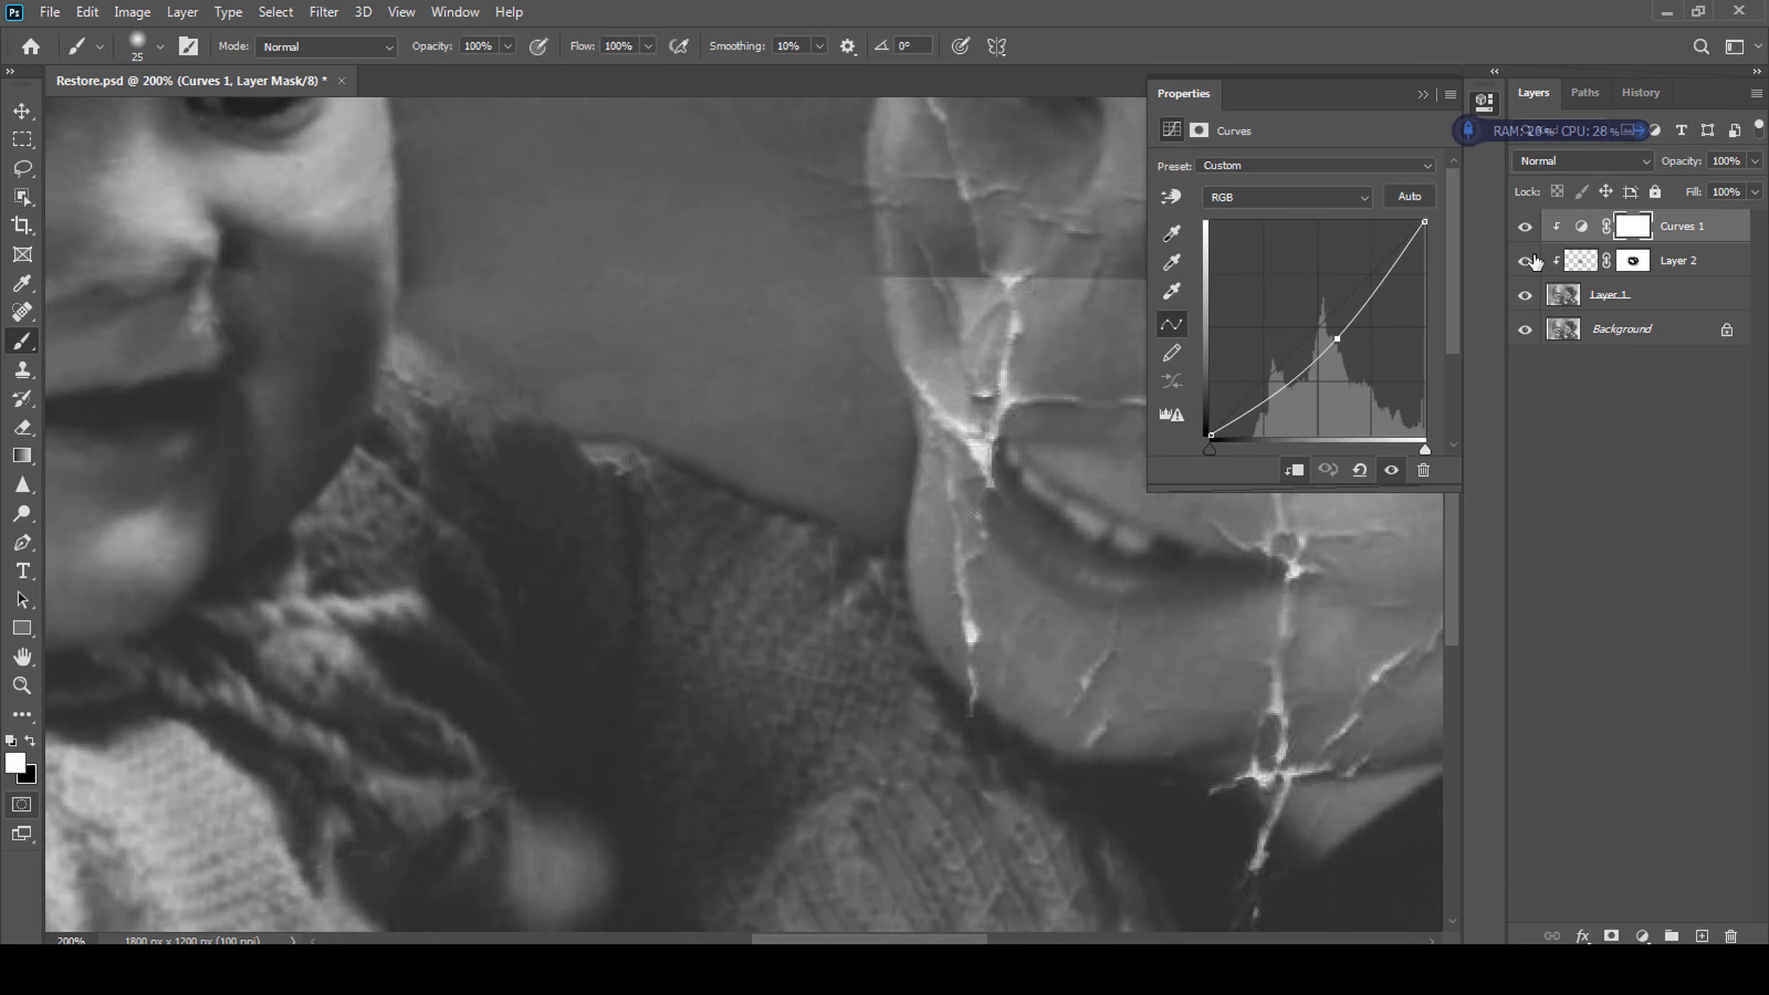
click(1327, 470)
key(ctrl+0)
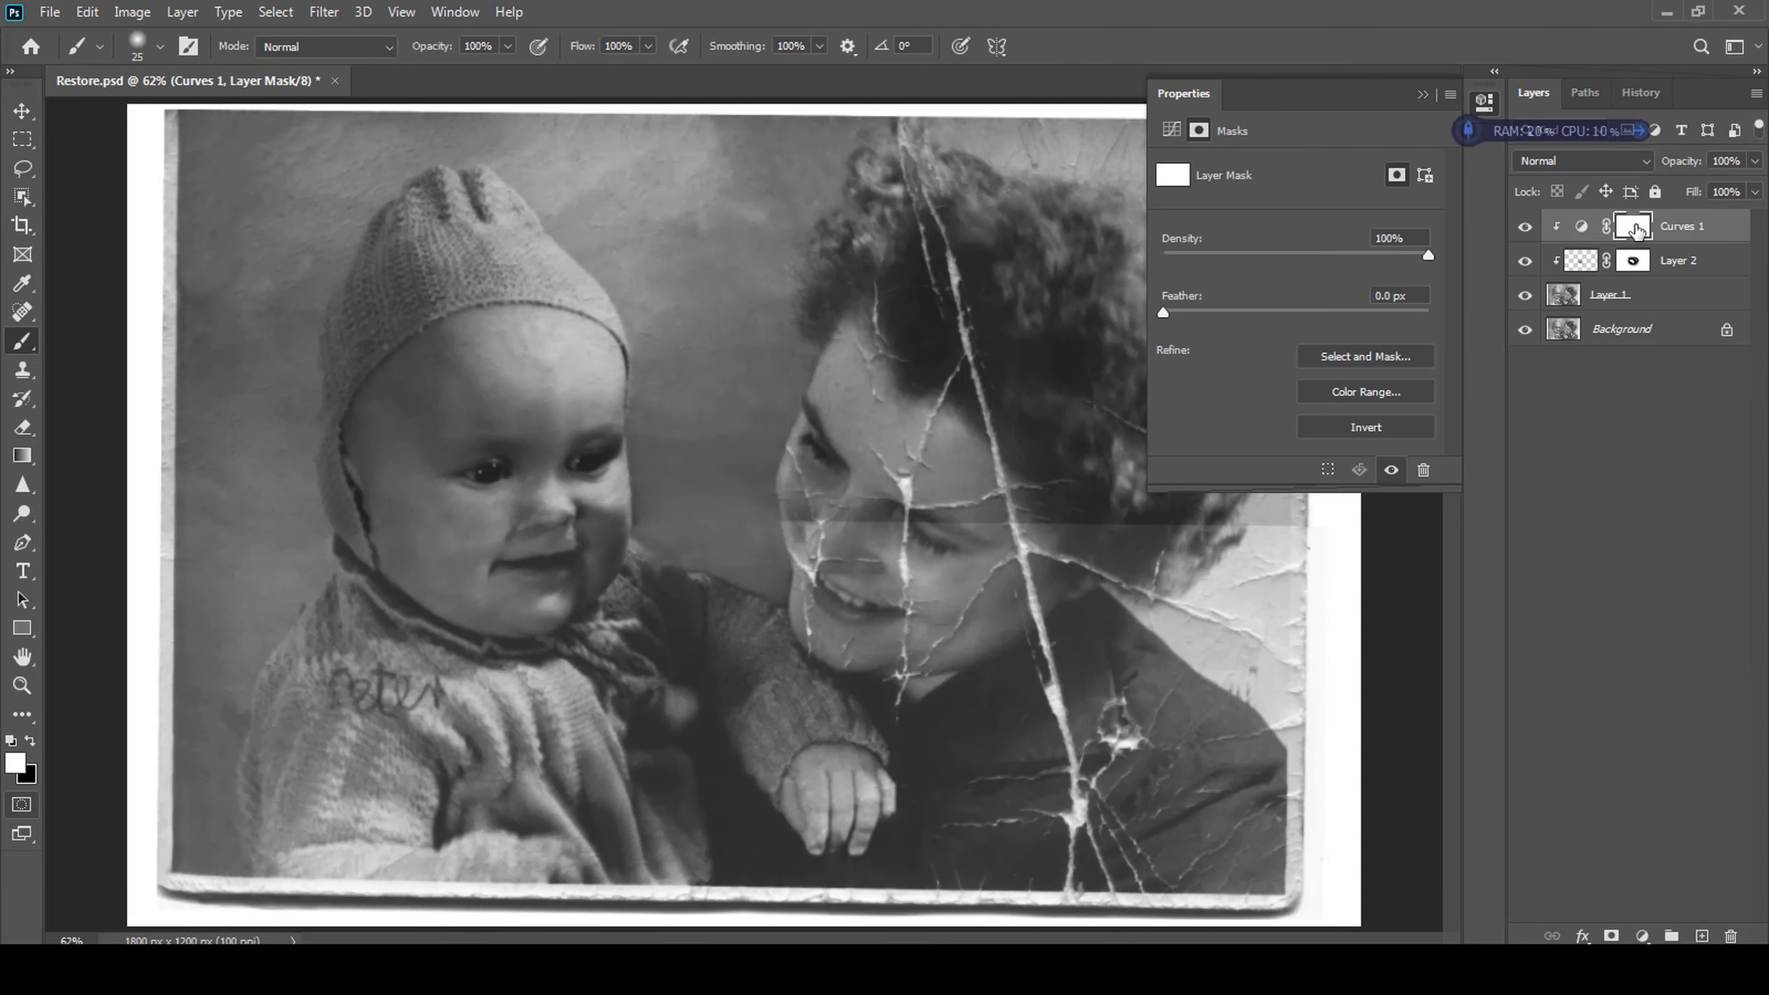
key(ctrl+i)
- Try painting the Curves mask white between the faces with a size 800 brush and loading Layer 2's mask as a selection
click(669, 539)
drag(680, 528, 739, 528)
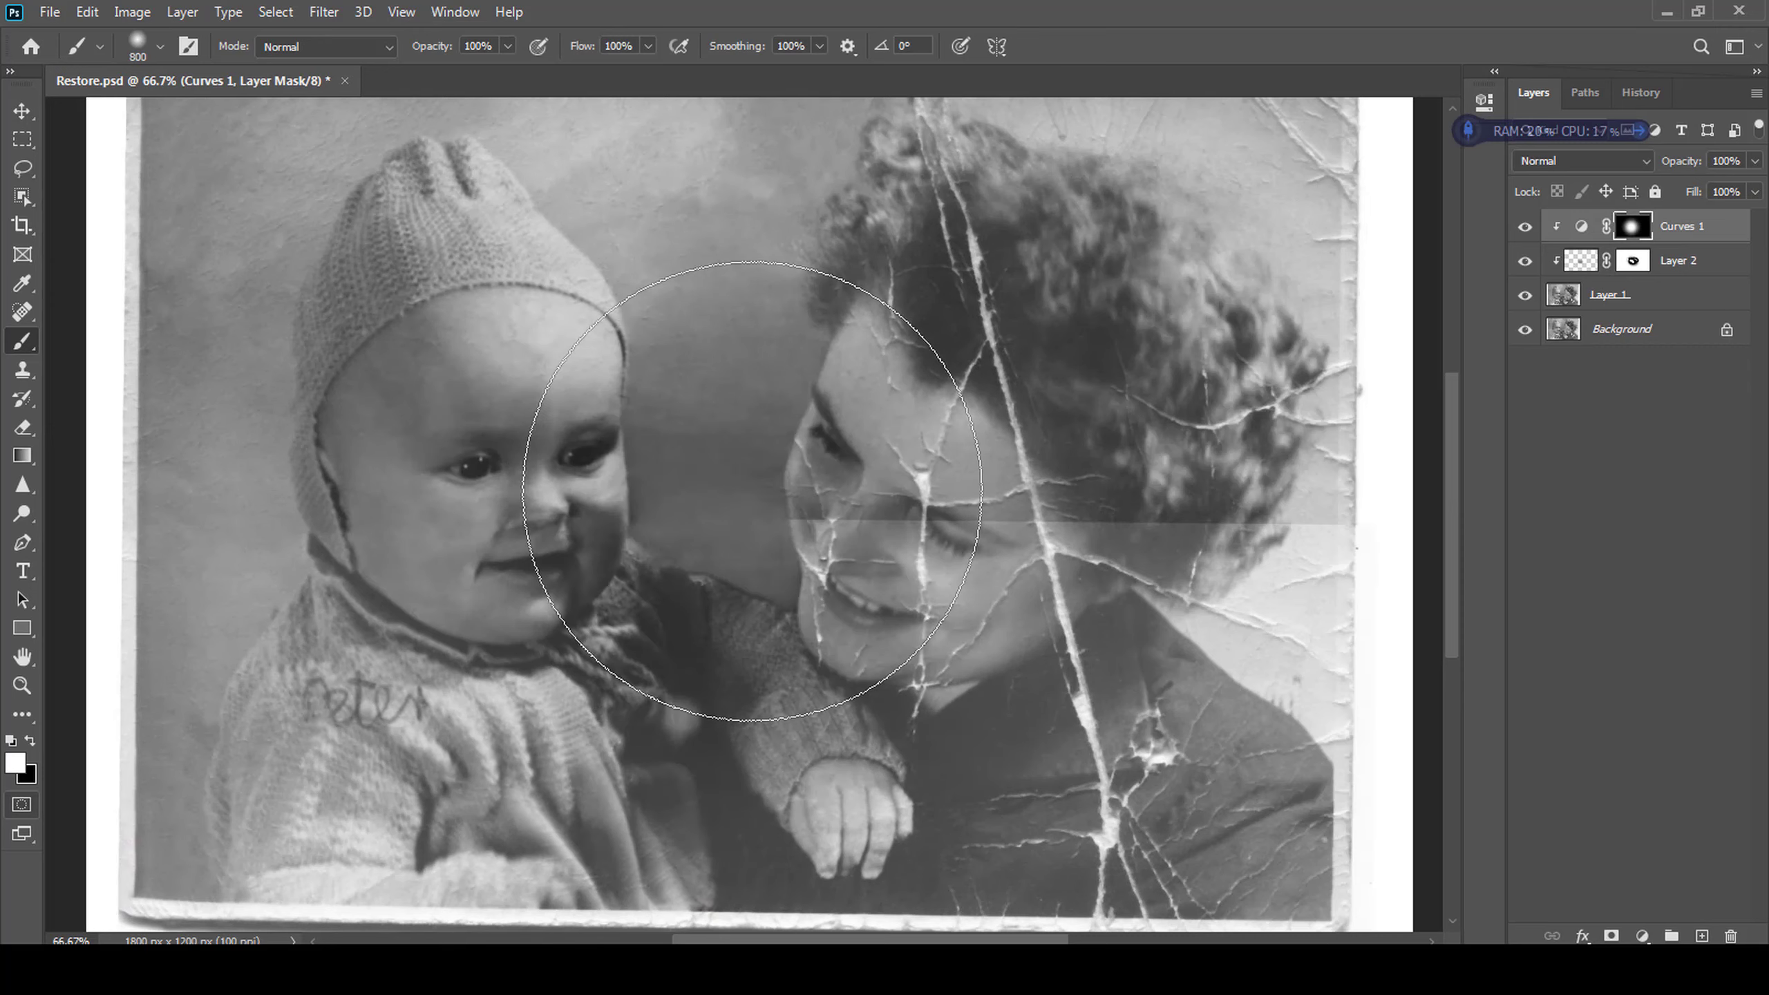
ctrl+click(1633, 260)
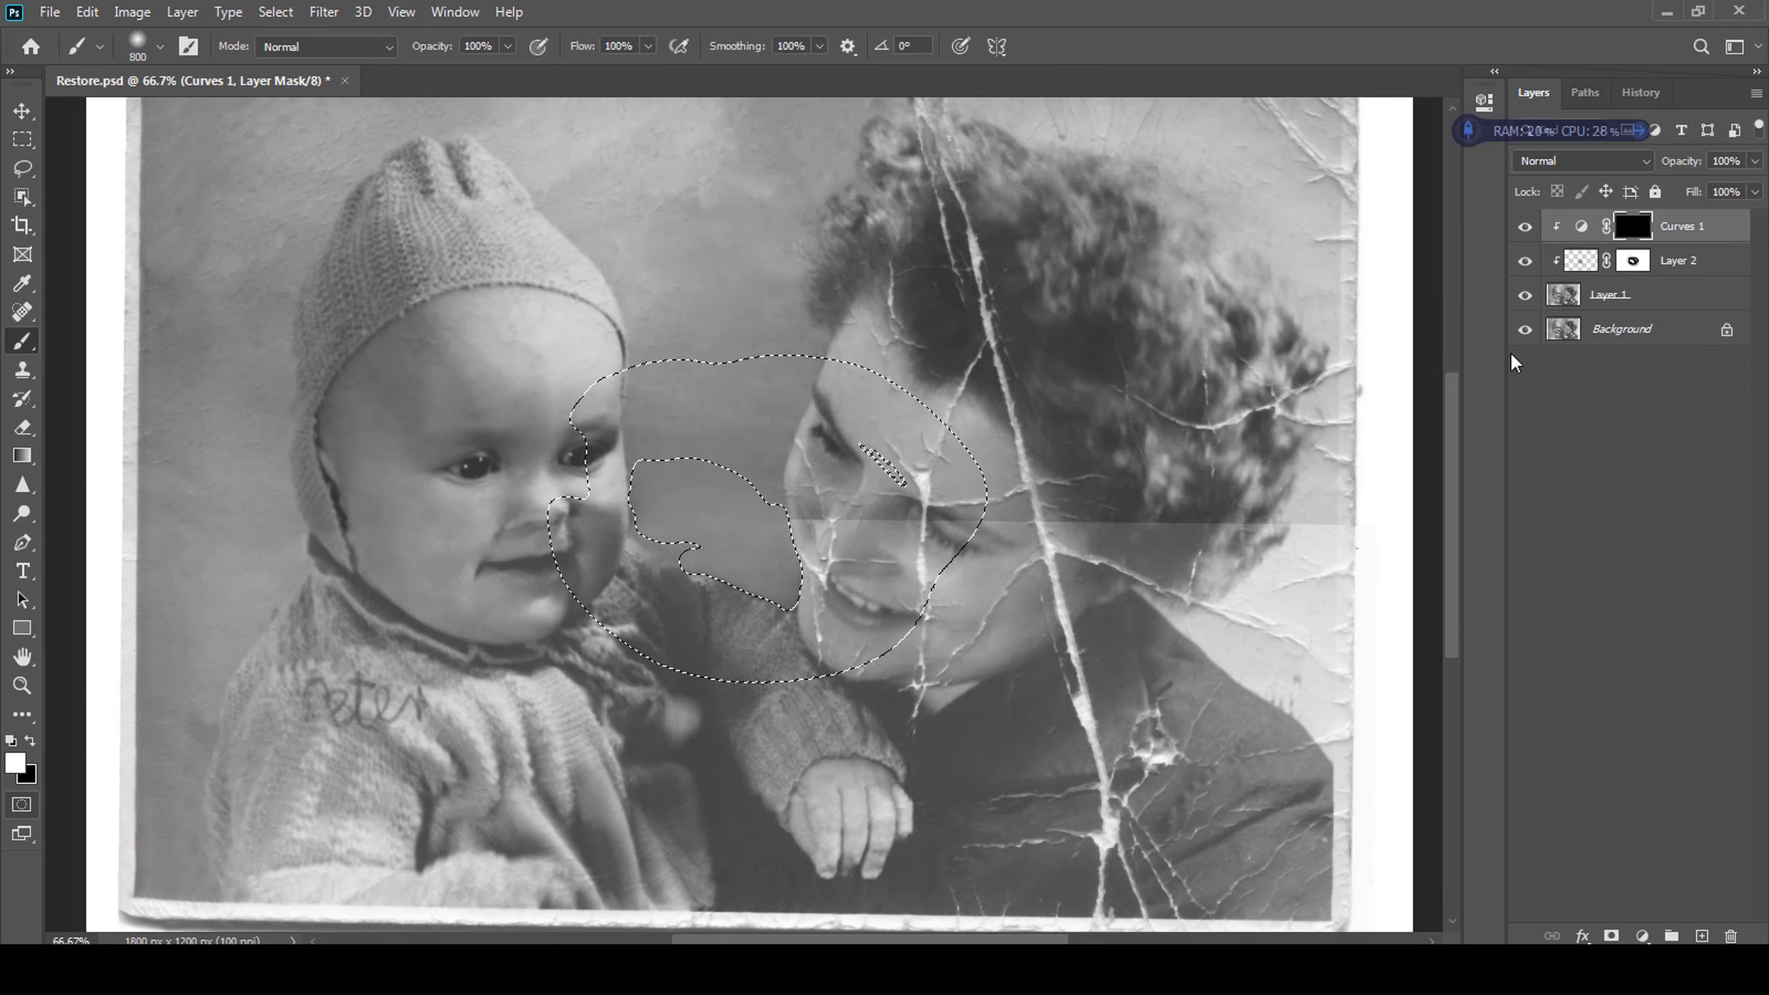
click(718, 512)
key(ctrl+z)
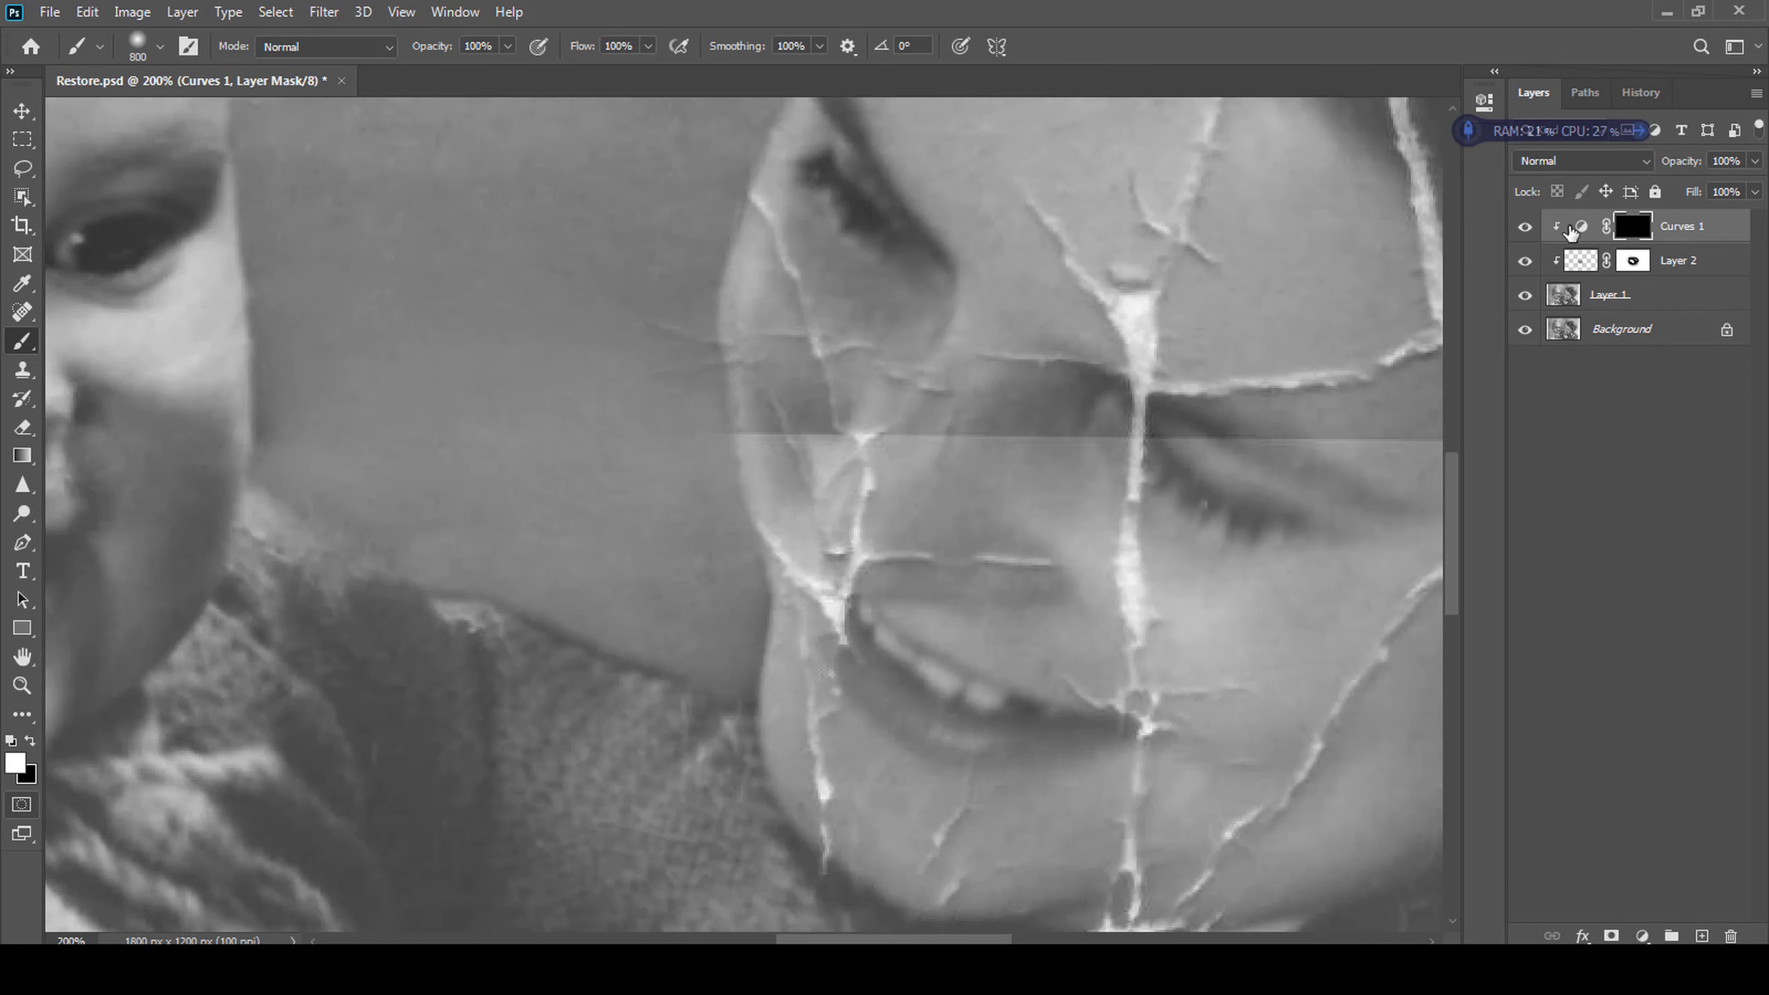
- Darken the sleeve's upper edge by painting white on the Curves mask with a much smaller brush at 60% opacity
key(bracketleft)
key(bracketleft)
key(bracketleft)
key(bracketleft)
key(bracketleft)
key(bracketleft)
key(bracketleft)
key(bracketleft)
key(bracketleft)
key(bracketleft)
key(bracketleft)
key(bracketleft)
key(6)
mouse_move(452, 463)
mouse_down()
mouse_move(663, 581)
mouse_move(681, 639)
mouse_move(574, 533)
mouse_up()
- Merge the Curves adjustment and the clone layer with the repaired photo layer beneath them
key(ctrl+minus)
key(x)
key(bracketright)
key(bracketright)
key(bracketright)
key(bracketright)
key(bracketright)
key(bracketright)
key(bracketright)
key(bracketright)
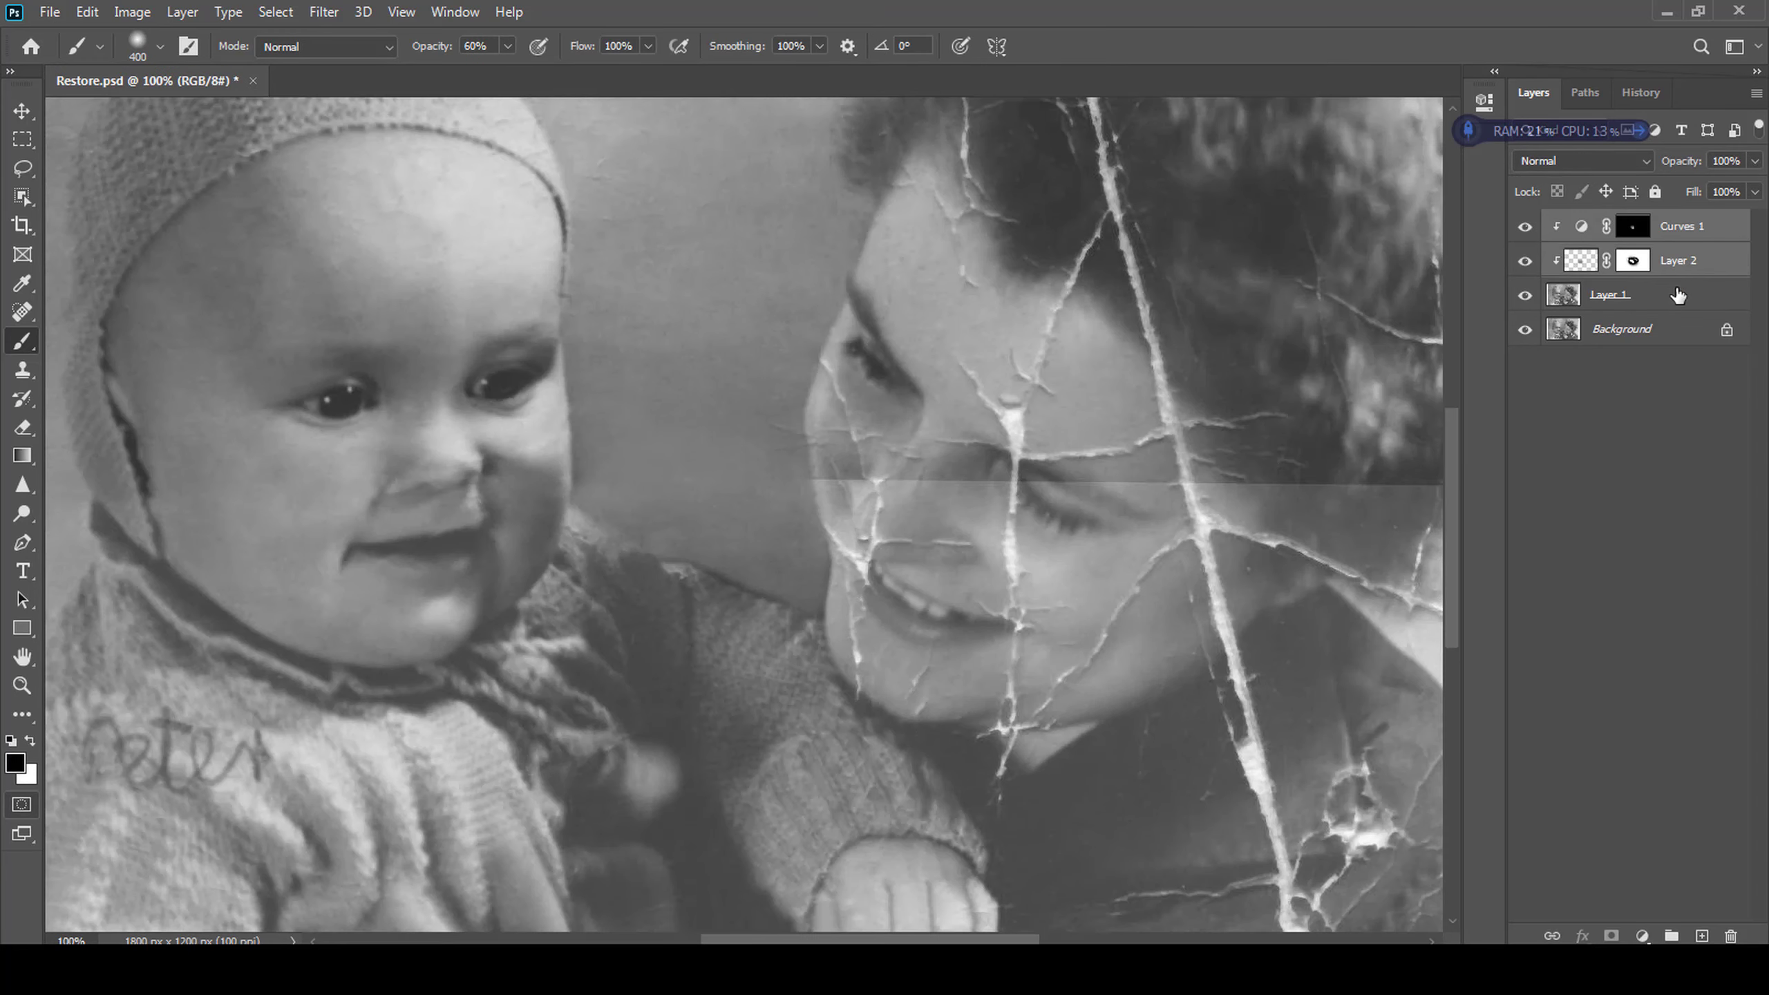
key(r)
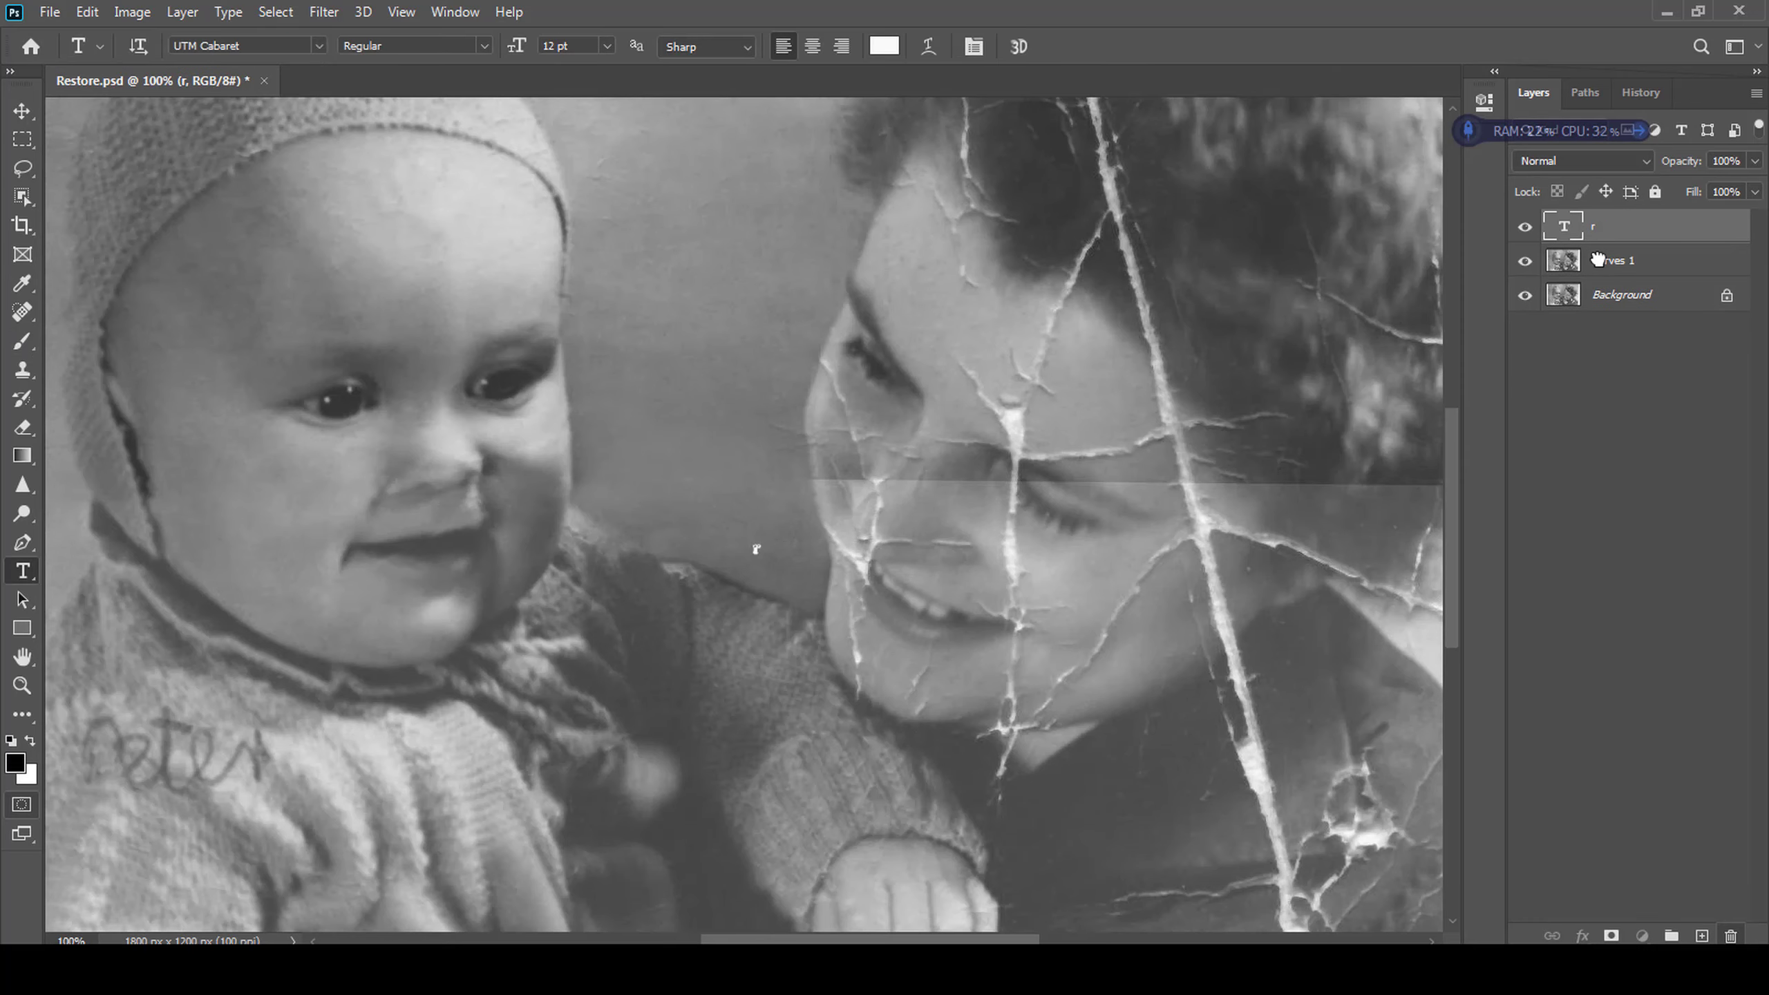
- Toggle the merged layer's visibility to compare the restoration with the damaged original, and save the document
key(bracketright)
key(bracketright)
key(ctrl+minus)
key(ctrl+minus)
click(1525, 226)
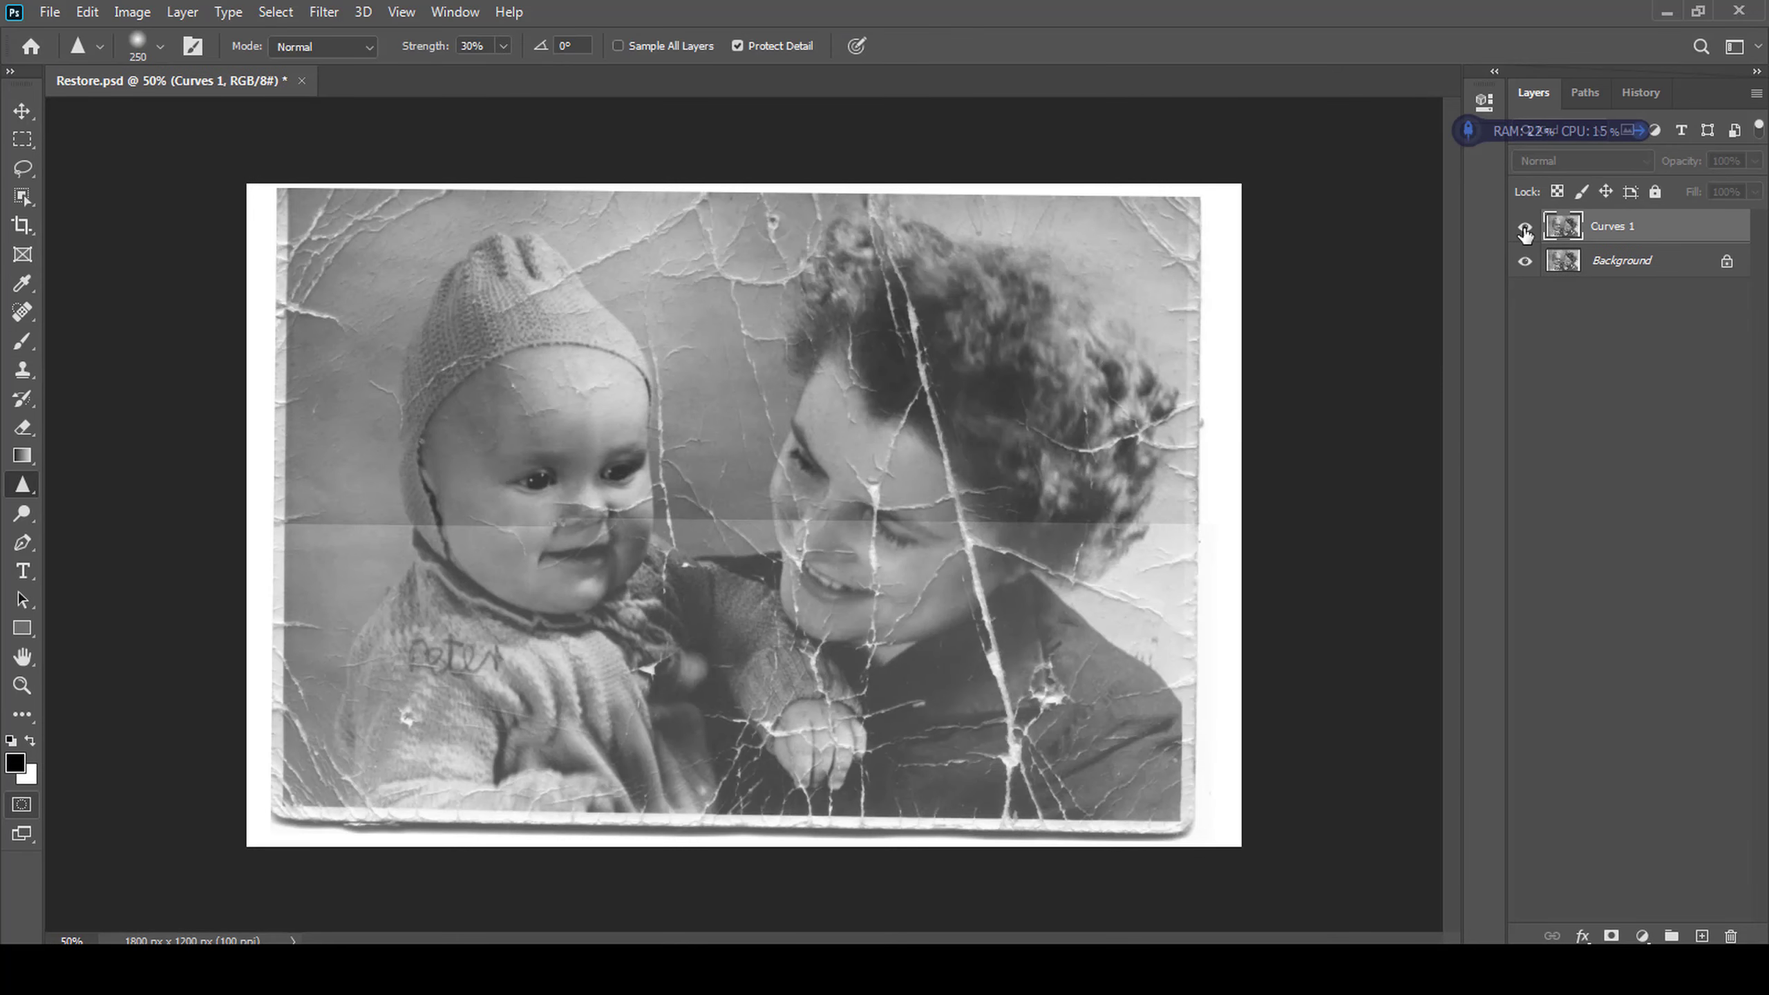
click(1524, 226)
key(ctrl+s)
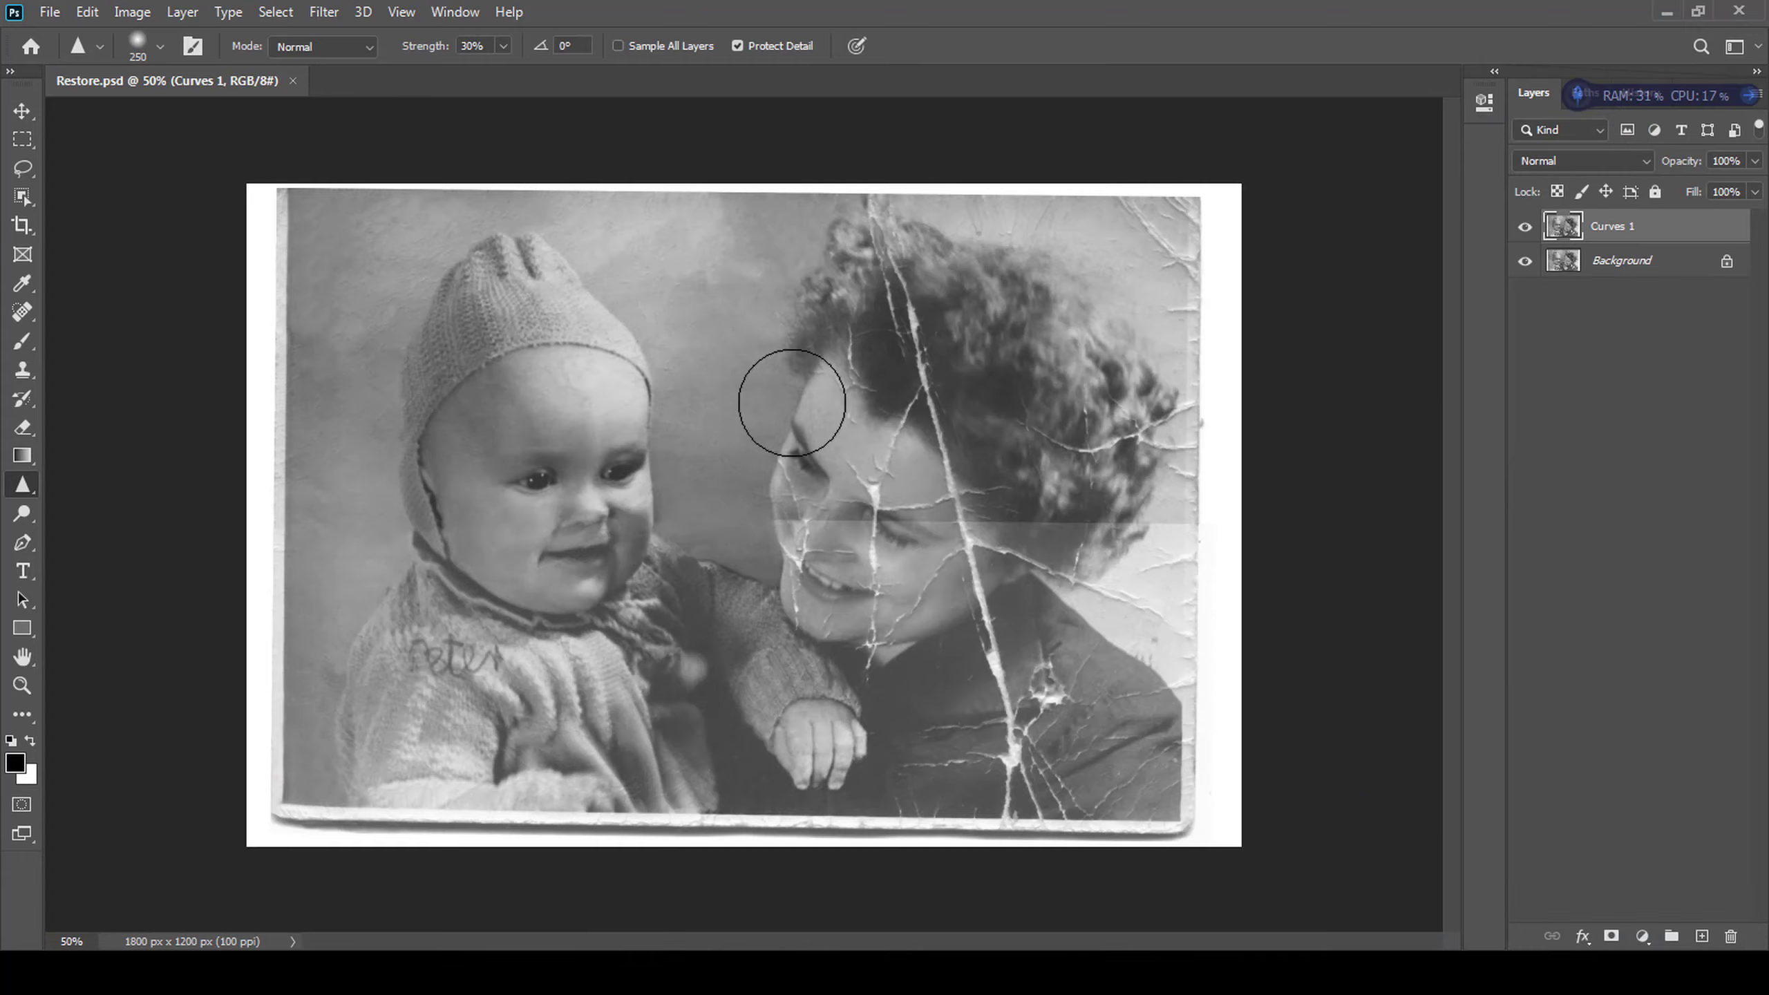
- Clone hair and background over the cracks at the top of the woman's hair at 90% opacity, and sharpen the patch
mouse_move(790, 395)
mouse_down()
mouse_move(835, 377)
mouse_move(740, 294)
mouse_move(861, 454)
mouse_move(848, 503)
mouse_up()
key(s)
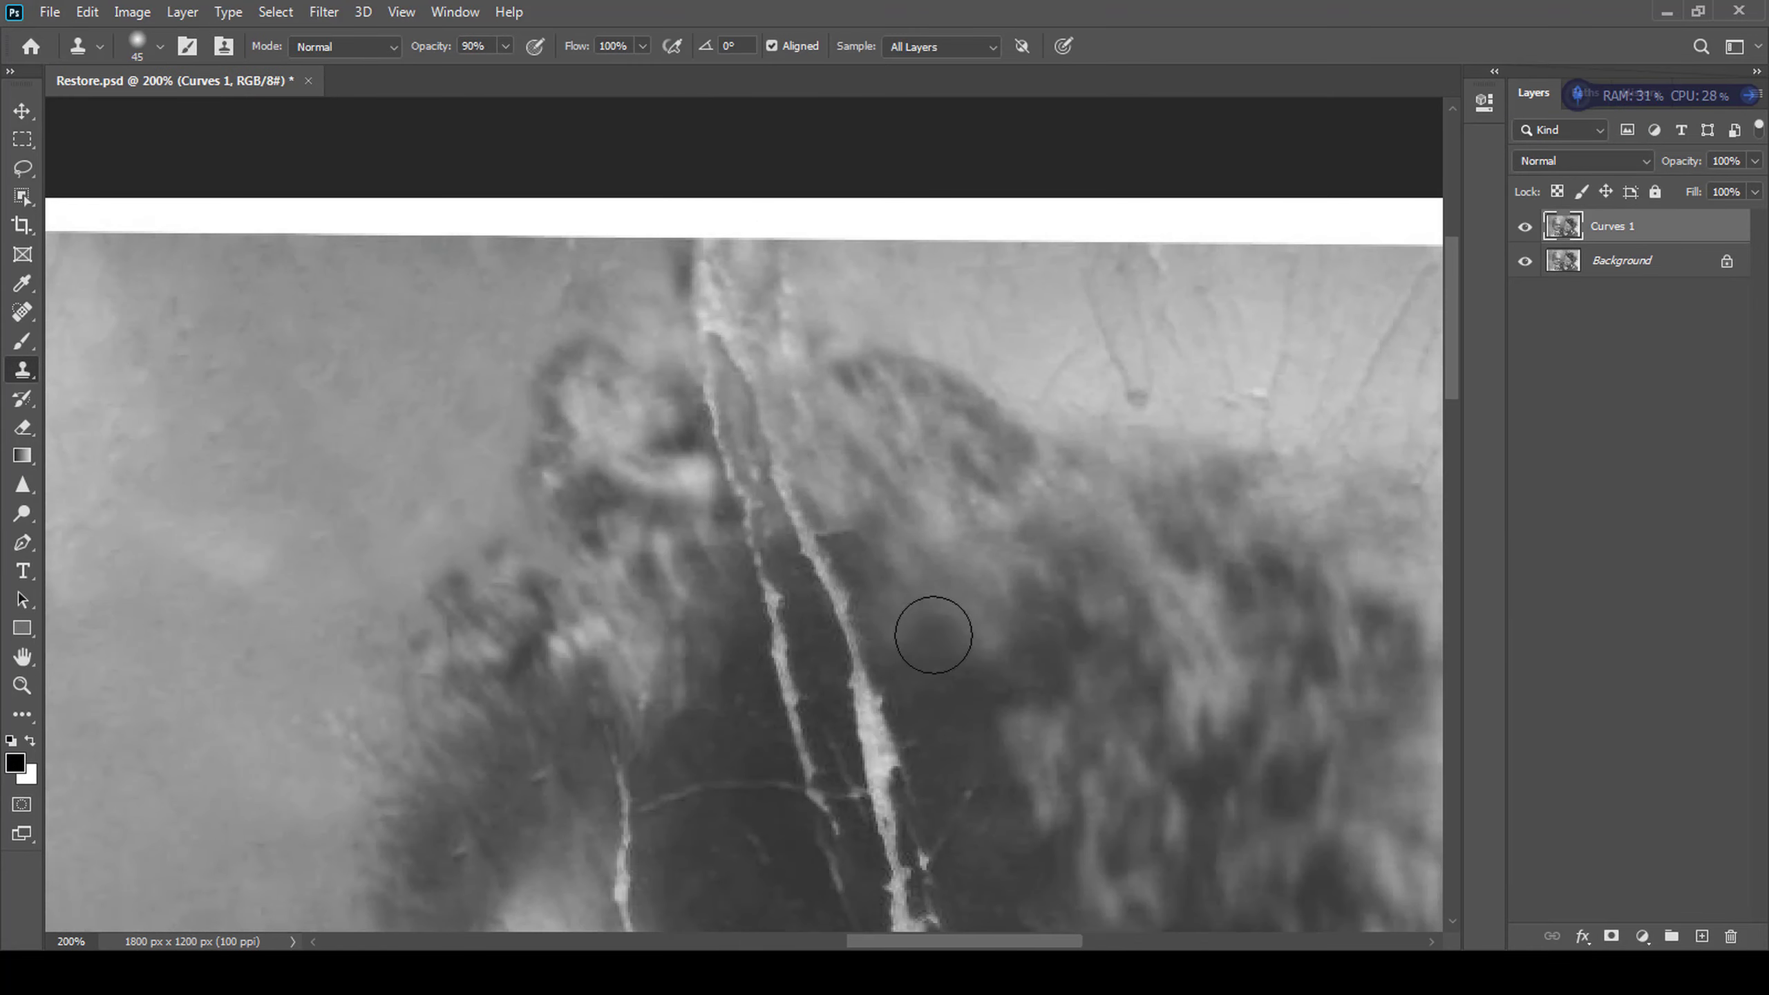
key(bracketleft)
key(bracketleft)
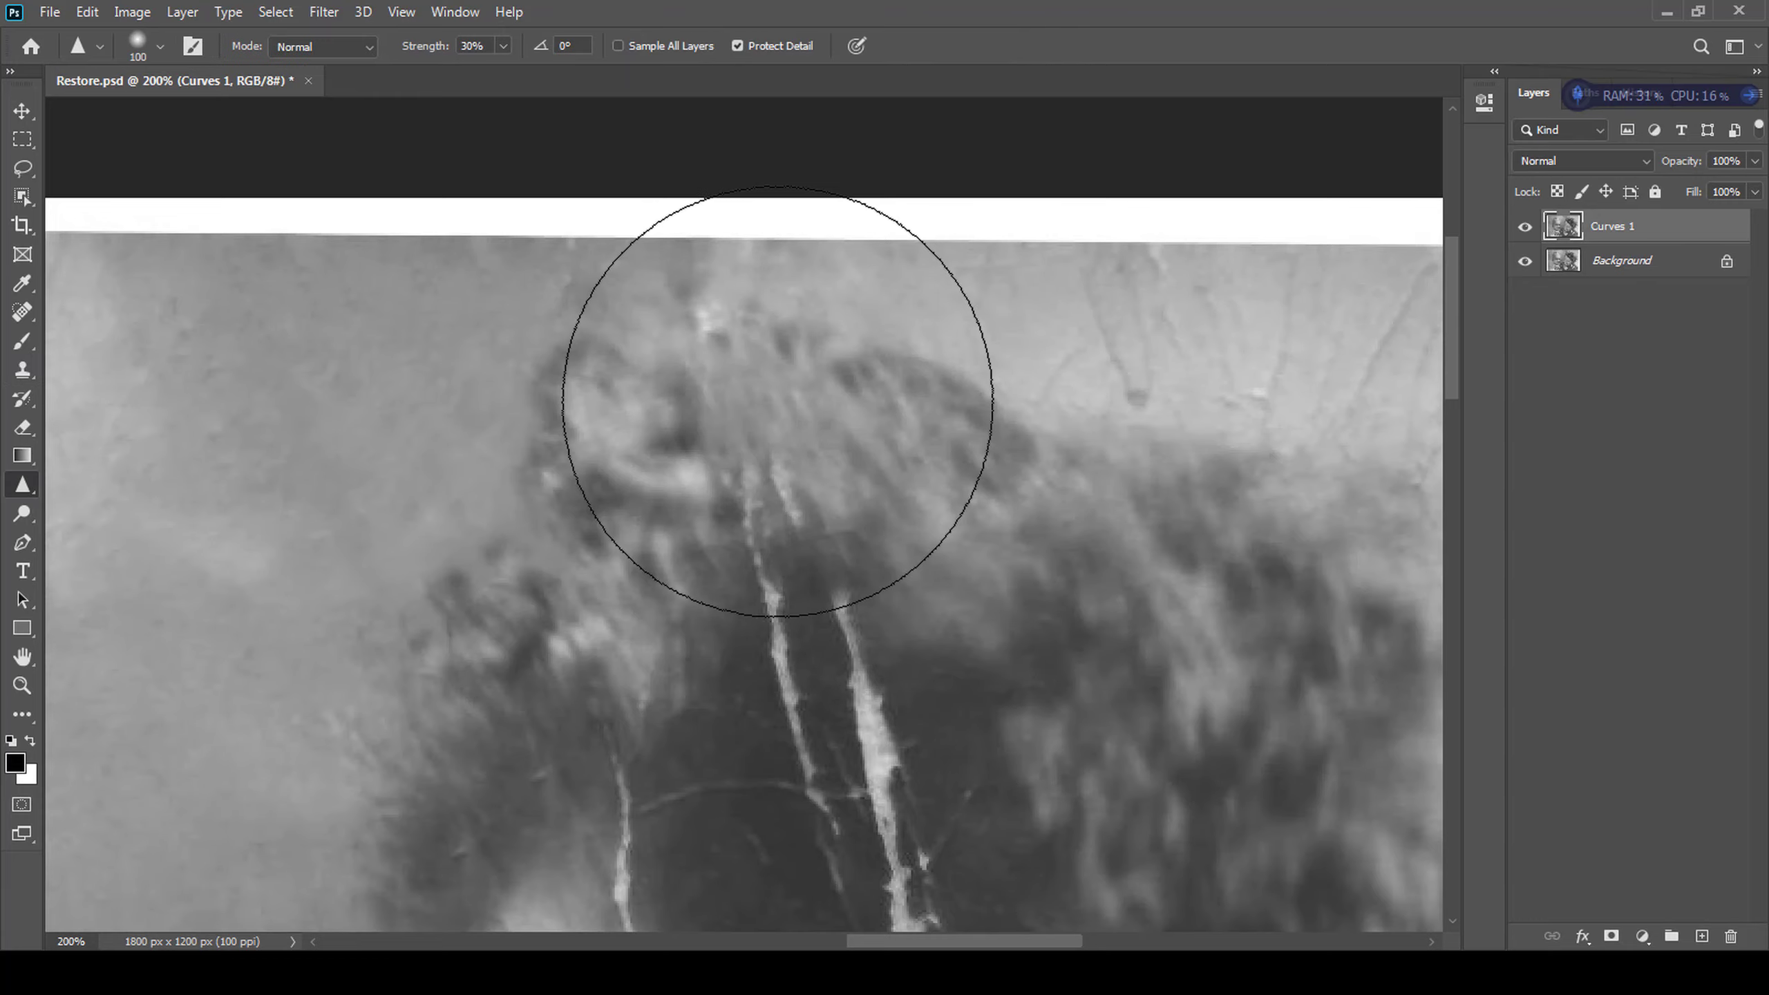
mouse_move(837, 466)
mouse_down()
mouse_move(814, 579)
mouse_move(952, 664)
mouse_up()
- Spot-heal the thin cracks through the woman's front hair and forehead hairline with a brush of about size 20
key(j)
drag(718, 573, 735, 801)
scroll(697, 662, down, 3)
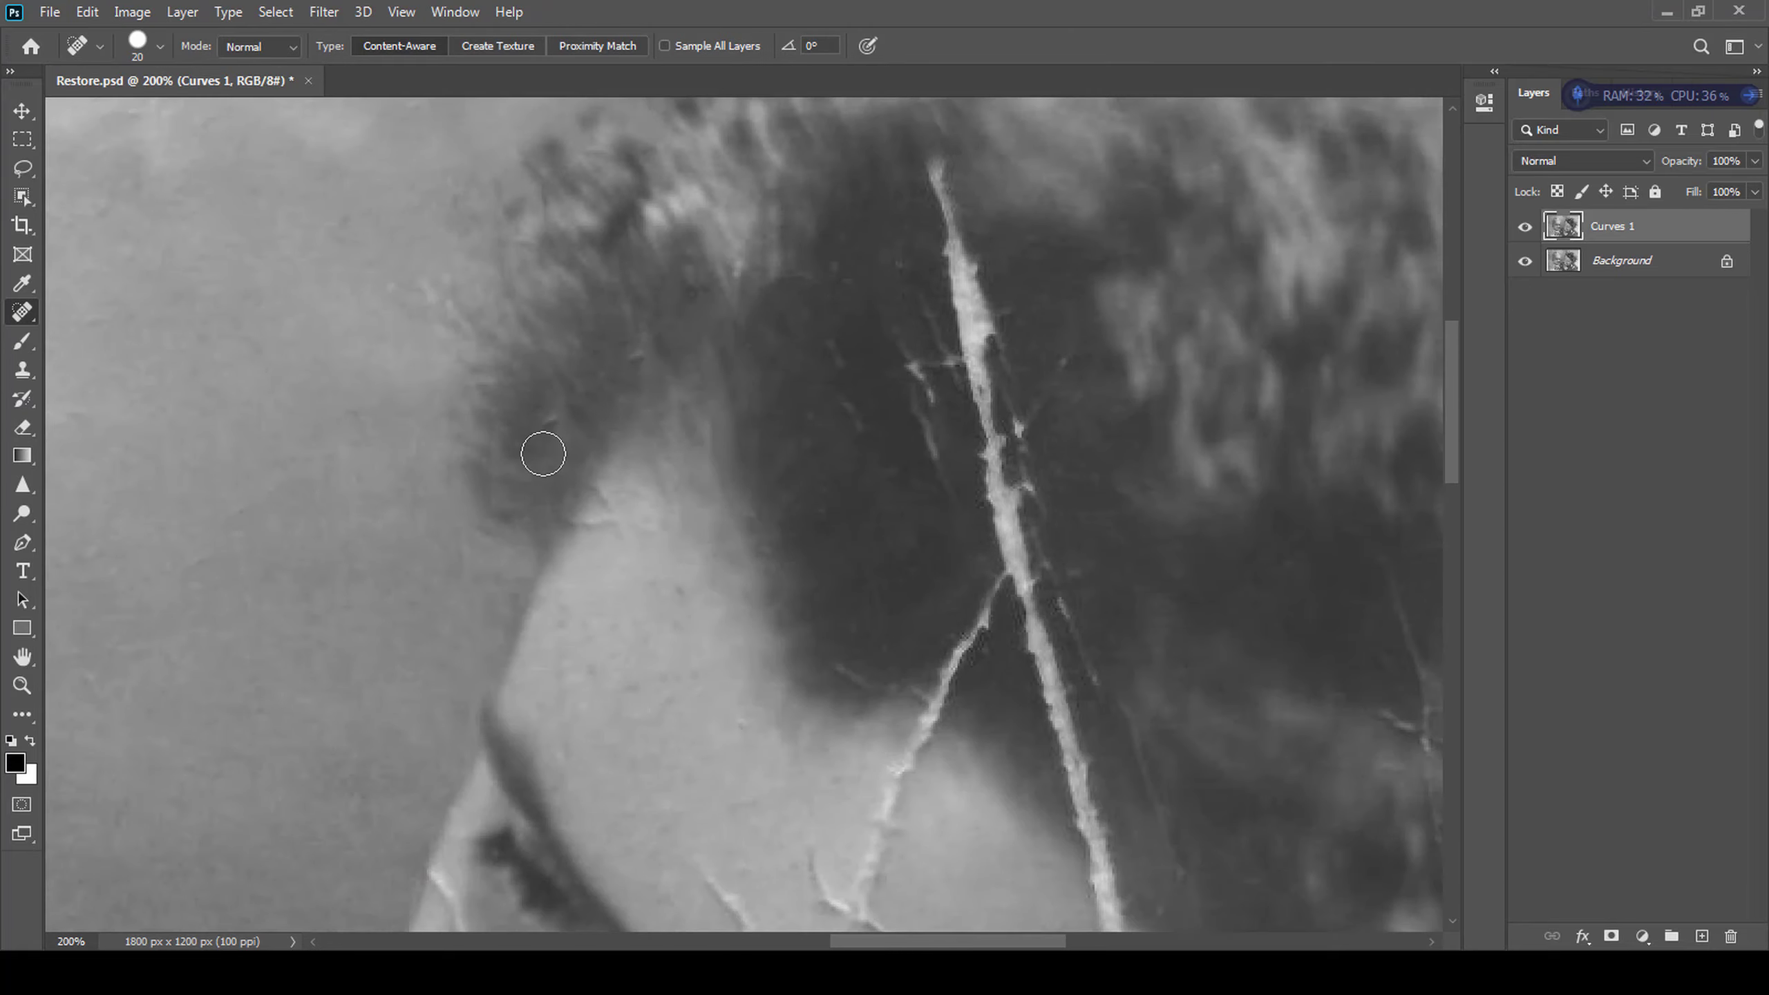
key(s)
scroll(679, 431, down, 3)
scroll(835, 432, up, 4)
key(j)
key([)
drag(760, 491, 791, 573)
drag(846, 476, 893, 621)
- Spot-heal the wide main crack running down through the dark part of the woman's hair
scroll(878, 662, down, 2)
key(])
alt+click(912, 408)
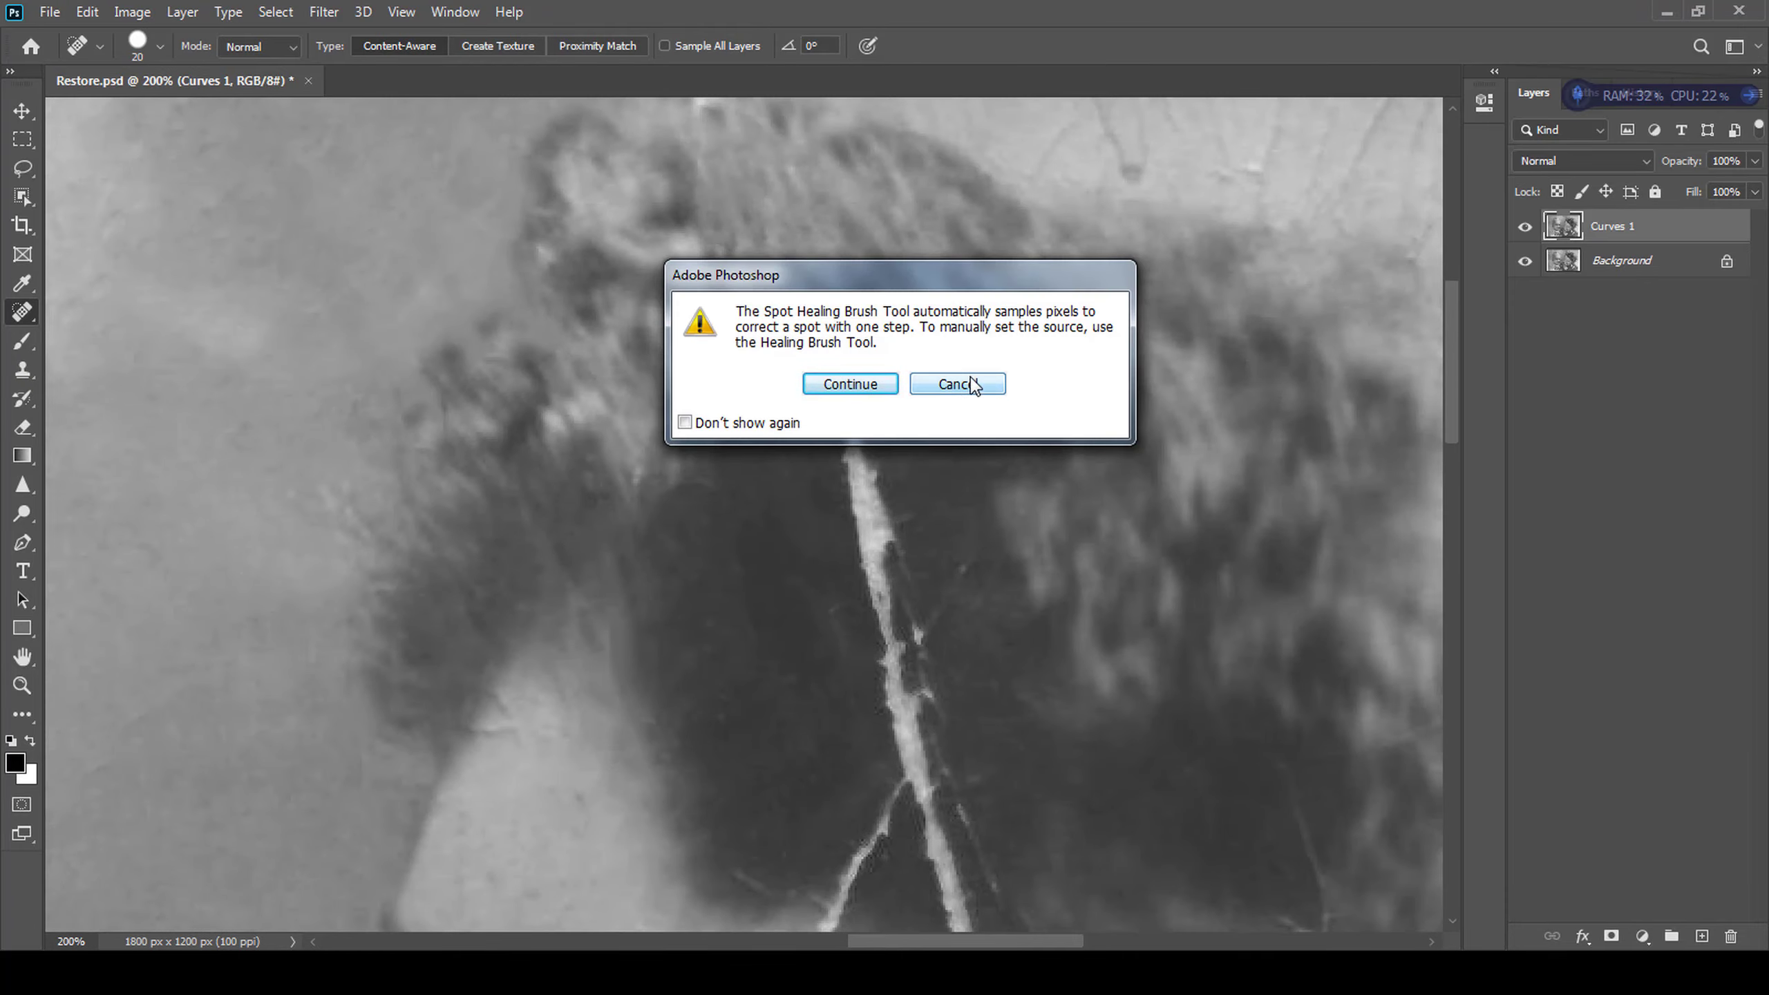
click(972, 385)
mouse_move(848, 461)
mouse_down()
mouse_move(842, 513)
mouse_move(877, 537)
mouse_move(898, 746)
mouse_up()
scroll(899, 760, down, 1)
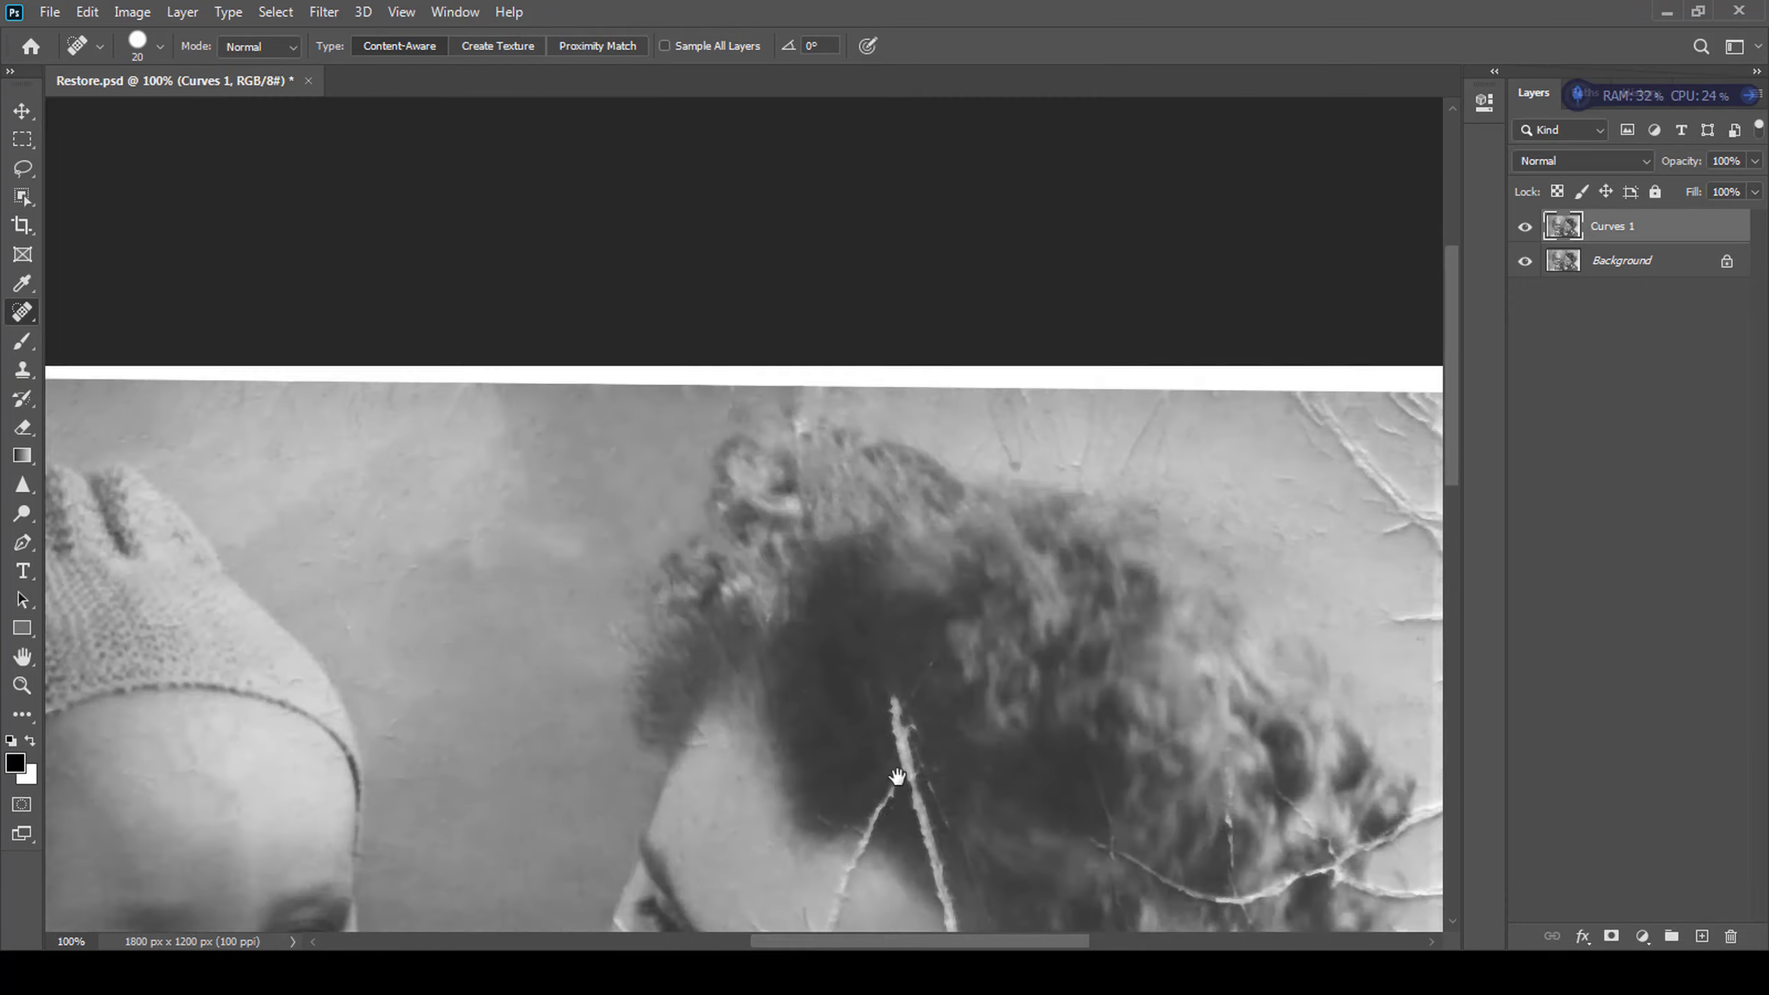
scroll(899, 759, up, 1)
key(])
mouse_move(878, 488)
mouse_down()
mouse_move(898, 669)
mouse_move(801, 773)
mouse_up()
- Spot-heal the forked cracks across the woman's hairline and forehead with a size 30 brush
scroll(495, 581, up, 3)
click(782, 570)
drag(770, 645, 740, 703)
drag(741, 703, 721, 460)
mouse_move(657, 452)
mouse_down()
mouse_move(710, 505)
mouse_move(592, 495)
mouse_up()
drag(698, 247, 733, 483)
mouse_move(968, 648)
mouse_down()
mouse_move(932, 426)
mouse_move(981, 711)
mouse_up()
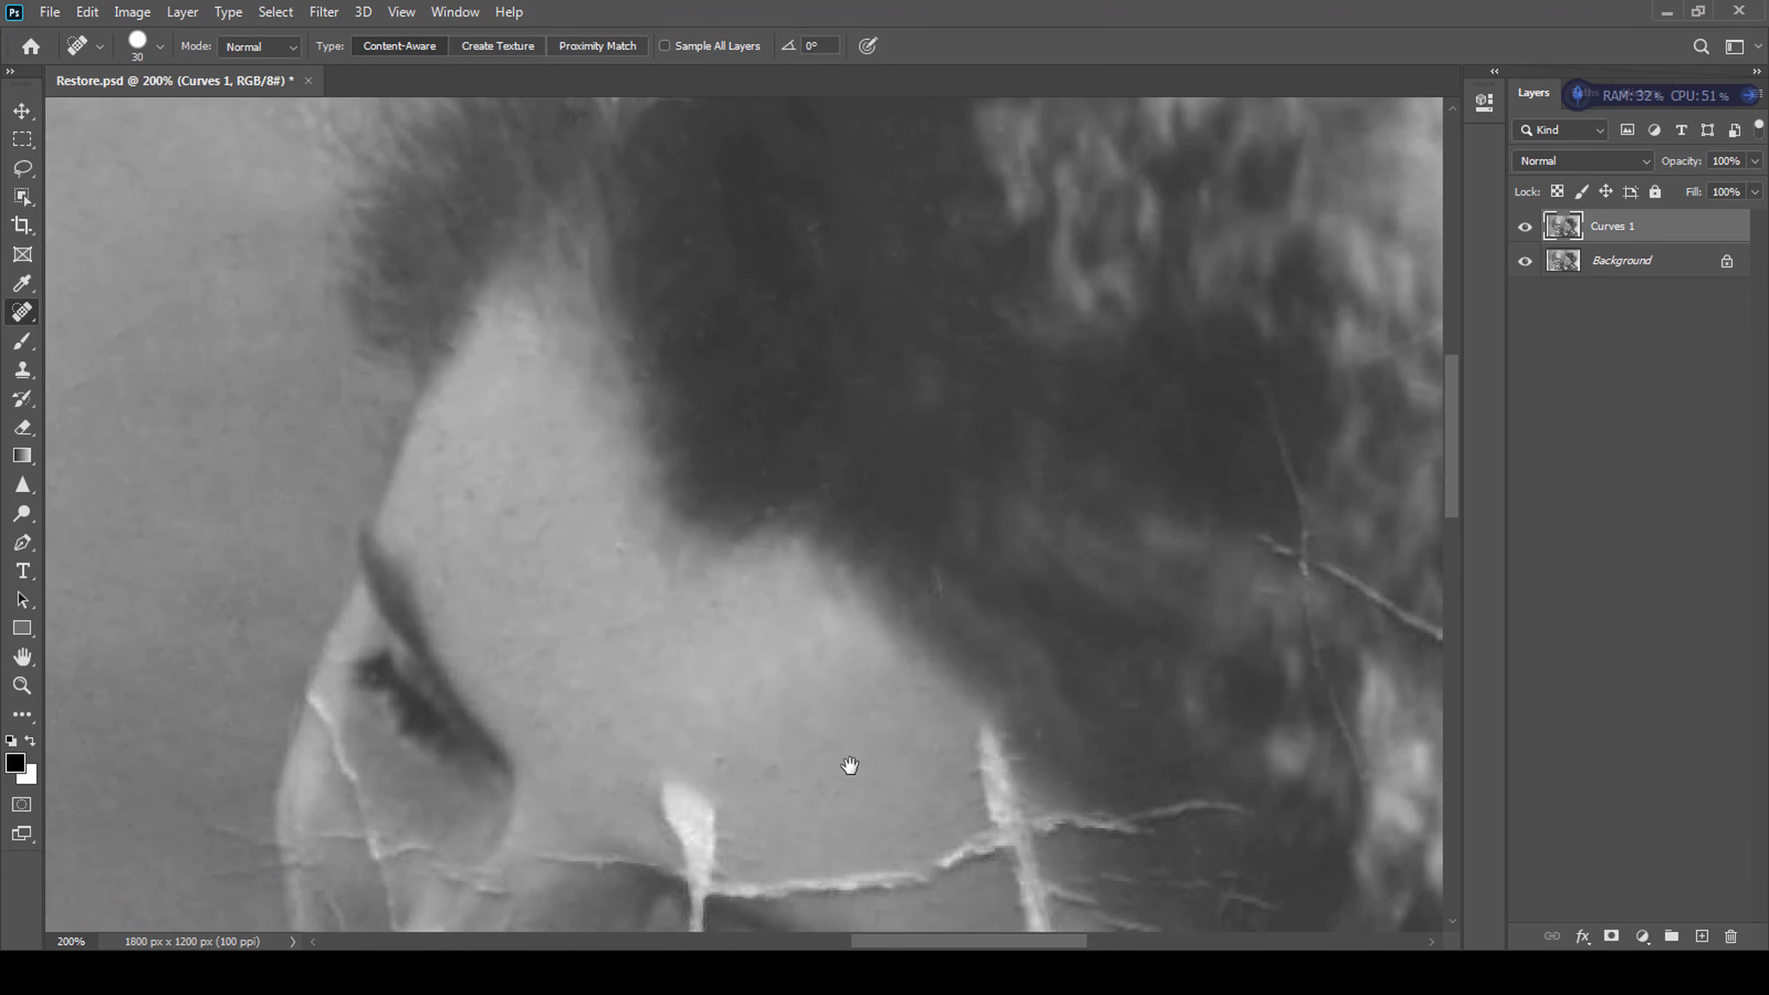
- Spot-heal the crack above the woman's brow and the crack ends reaching into the background beside her face
scroll(851, 765, down, 1)
drag(654, 503, 885, 489)
mouse_move(815, 554)
mouse_down()
mouse_move(586, 394)
mouse_move(874, 391)
mouse_move(694, 453)
mouse_up()
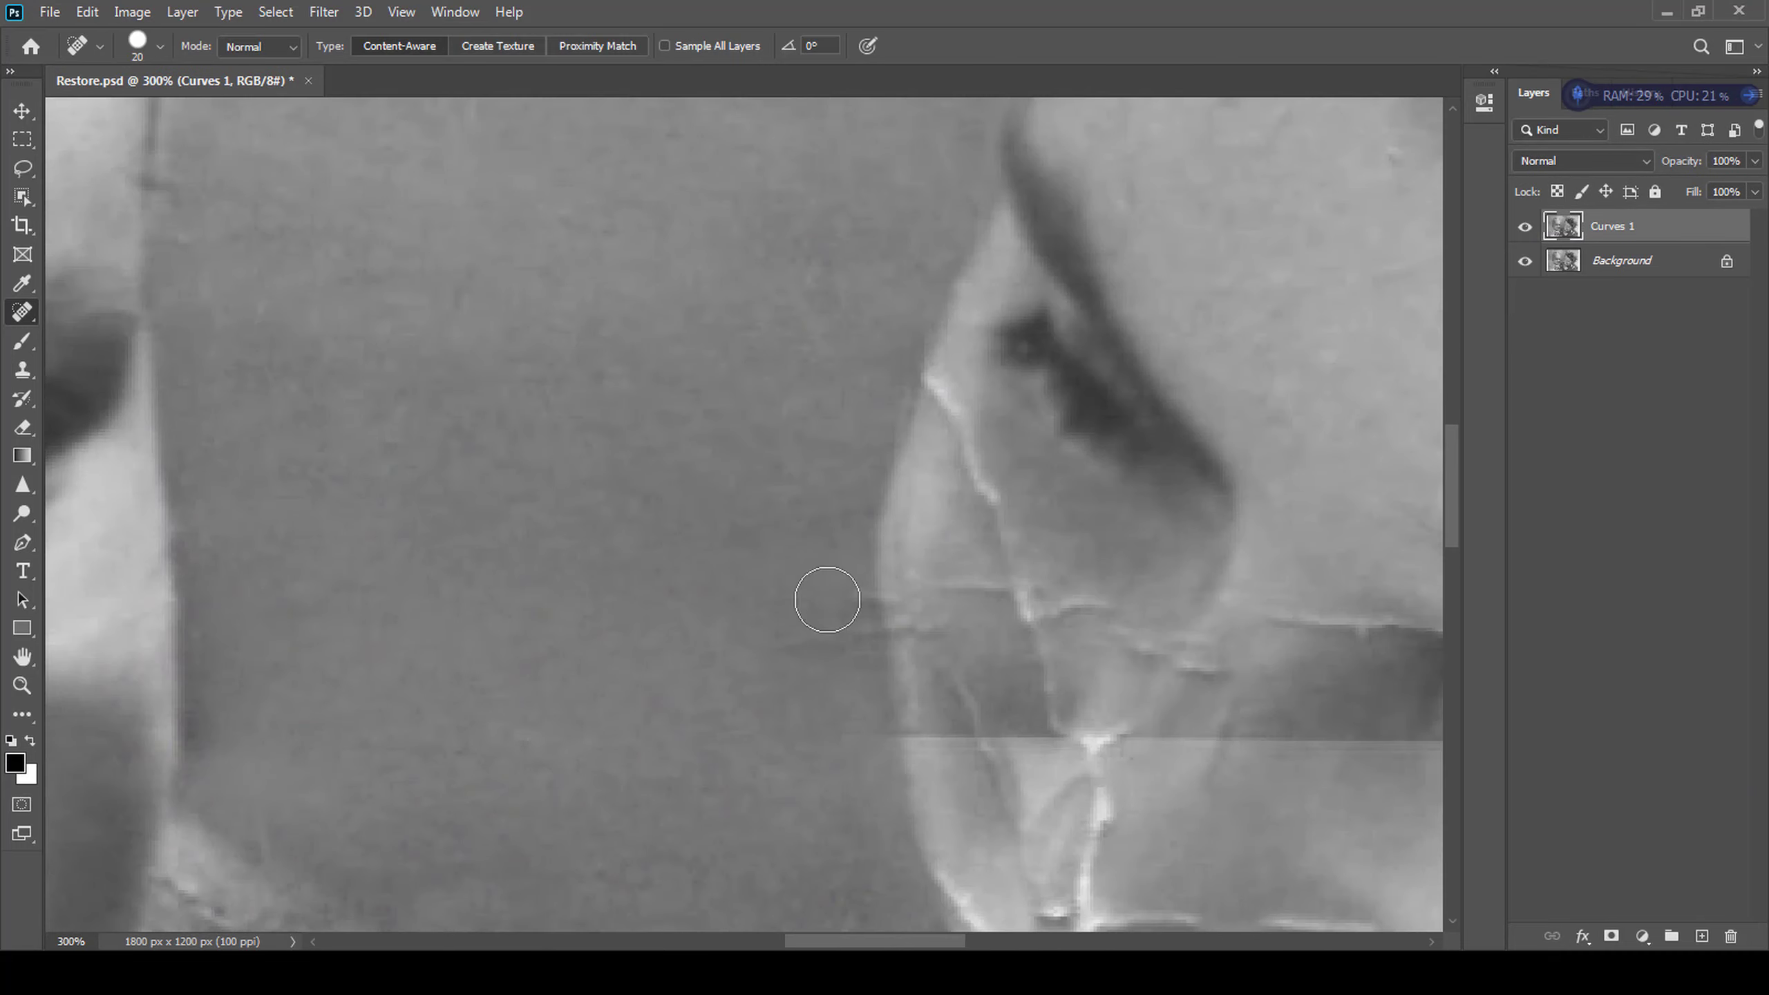
drag(844, 631, 698, 684)
mouse_move(810, 774)
mouse_down()
mouse_move(715, 597)
mouse_move(703, 766)
mouse_up()
- Spot-heal the cracks below the woman's far eye and across the bridge of her nose with a size 20 brush
mouse_move(801, 380)
mouse_down()
mouse_move(880, 454)
mouse_move(913, 585)
mouse_up()
drag(913, 669, 894, 537)
drag(828, 459, 868, 411)
drag(927, 466, 750, 399)
click(952, 513)
drag(1107, 612, 1031, 483)
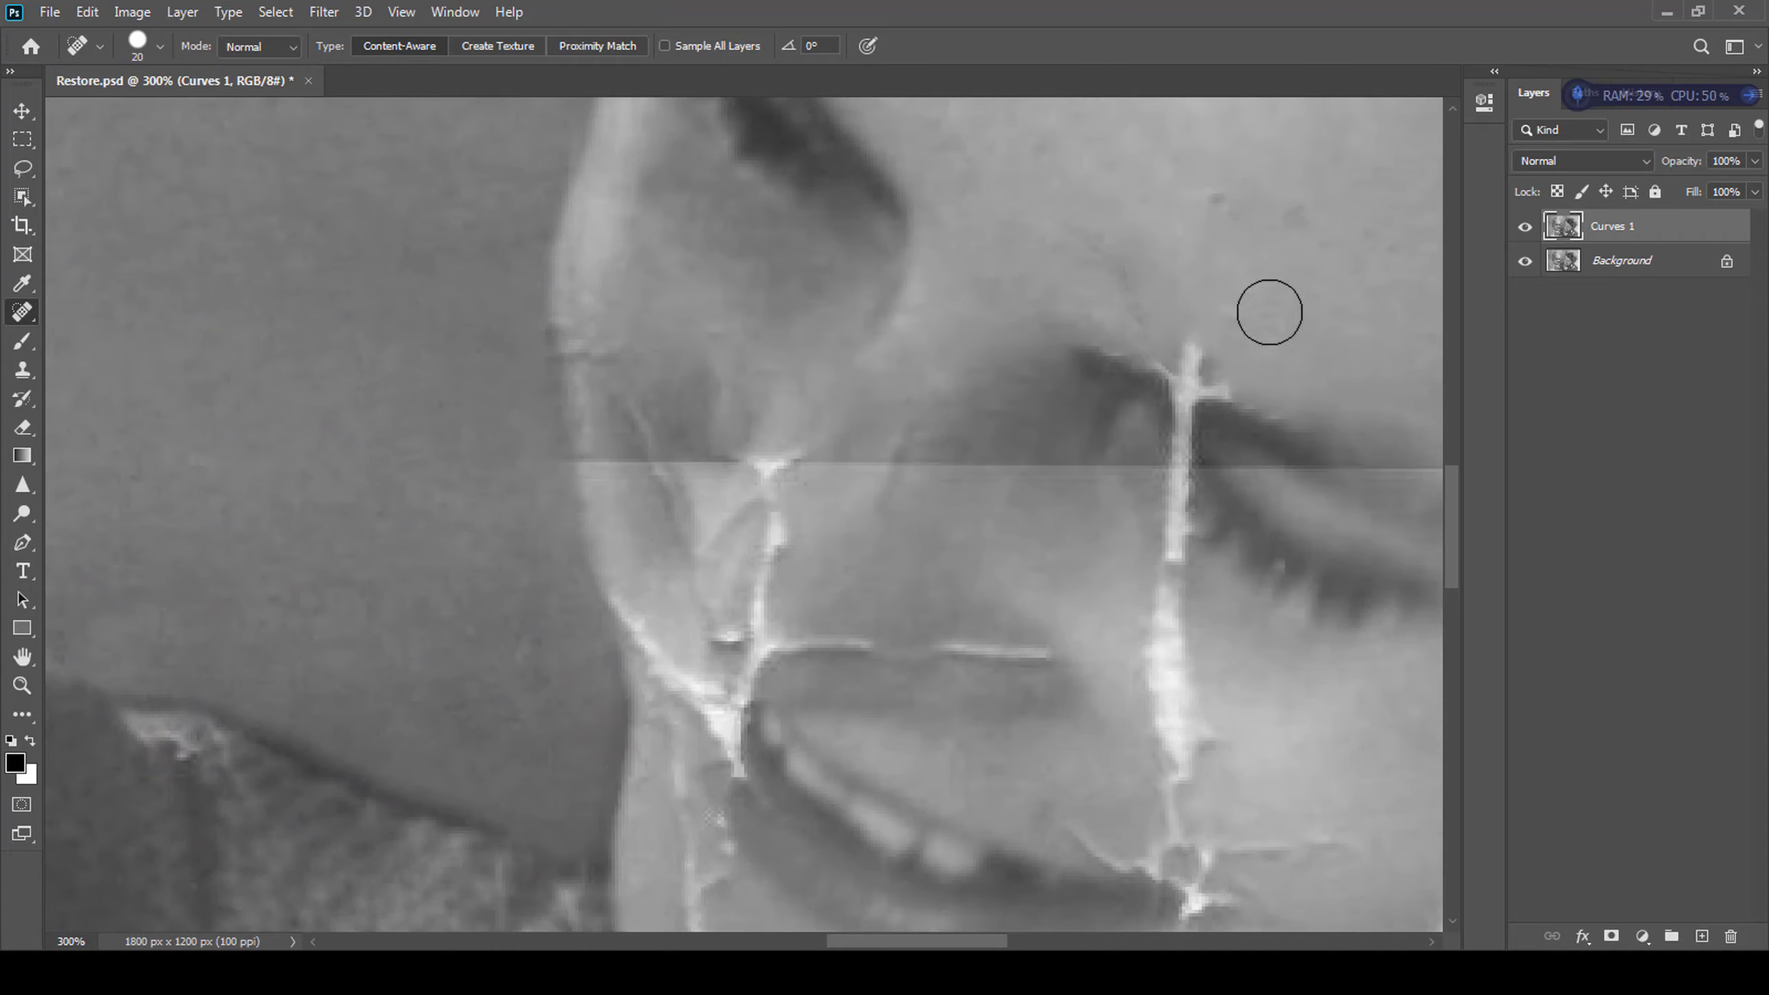
- Heal the crack above the woman's closed eye and clone over it across the eyelid with a size 10 brush
drag(1282, 296, 1215, 366)
drag(1090, 310, 1118, 362)
key(s)
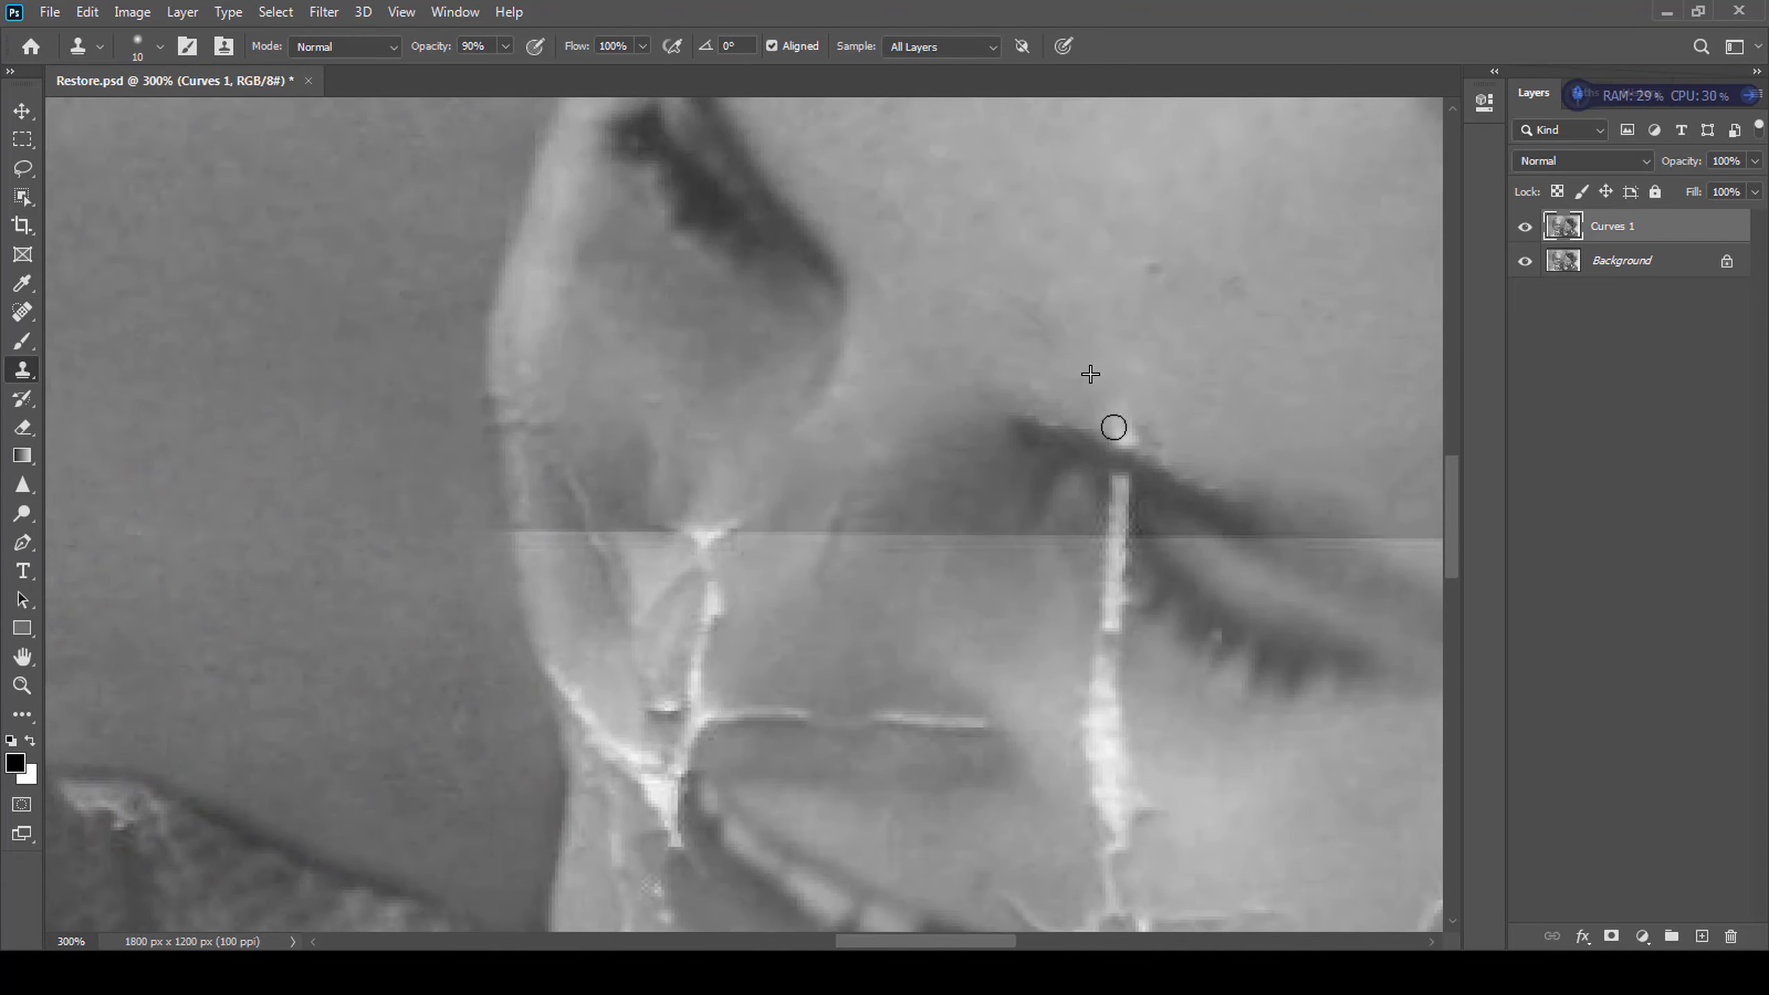
scroll(1143, 418, down, 2)
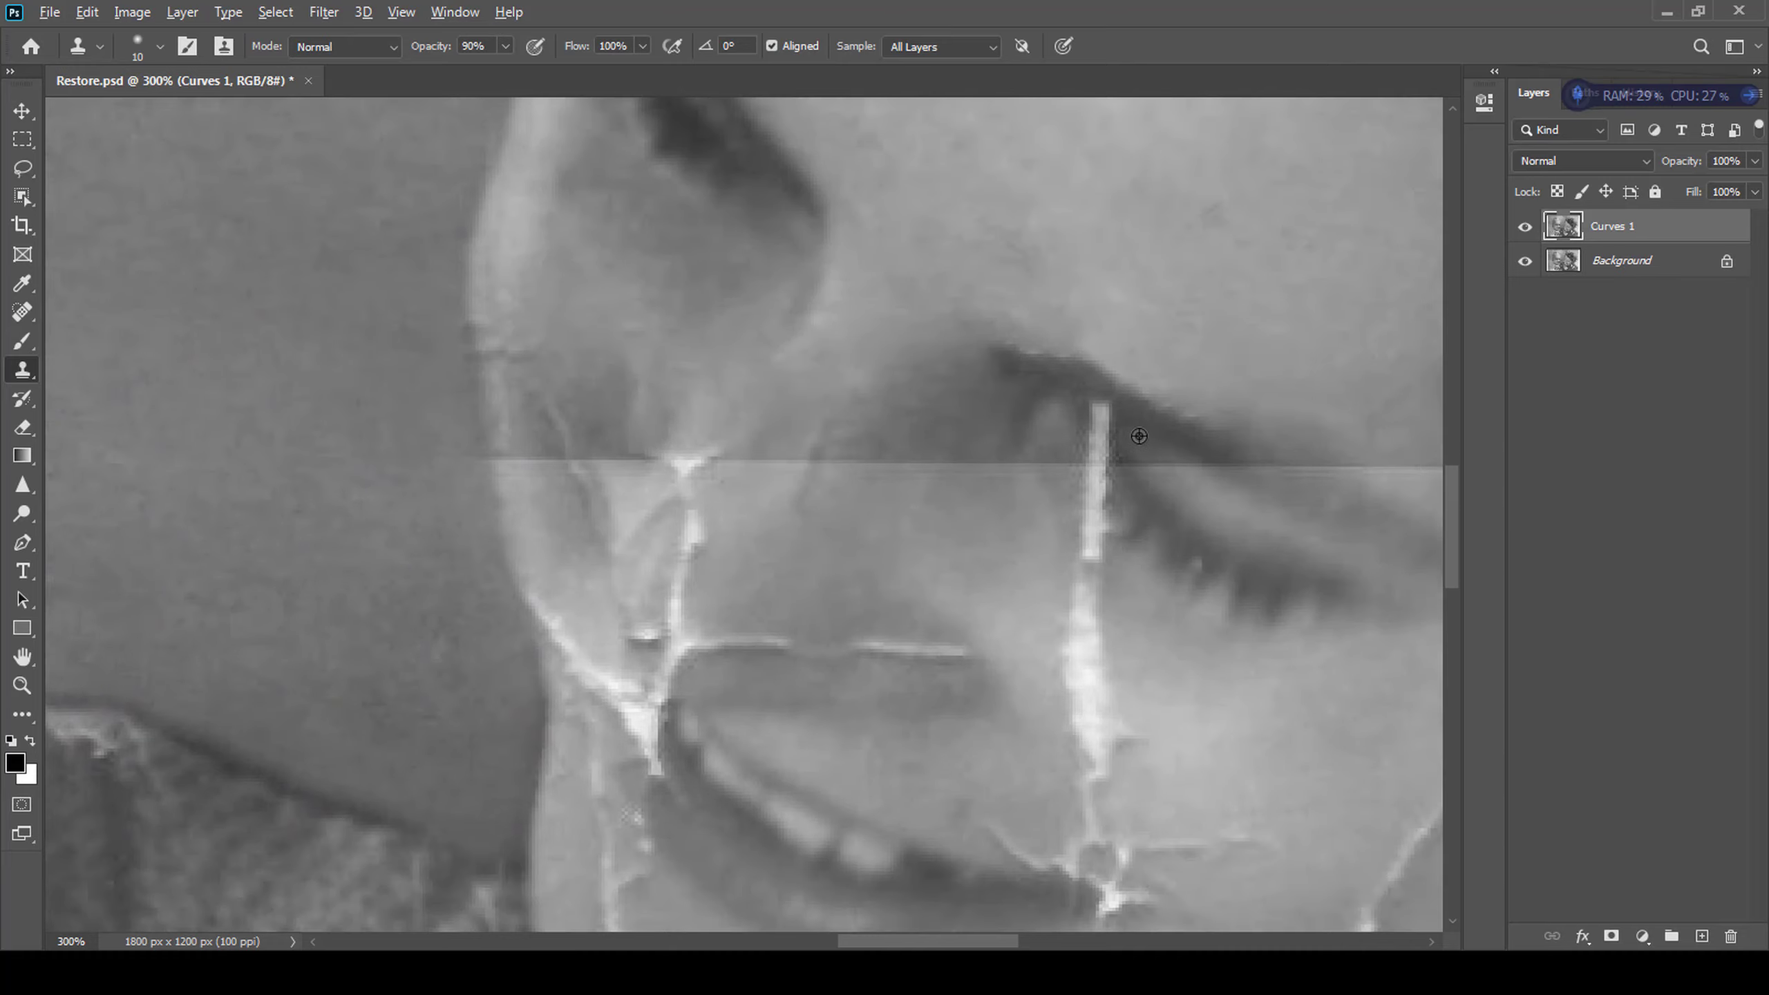
scroll(553, 604, down, 3)
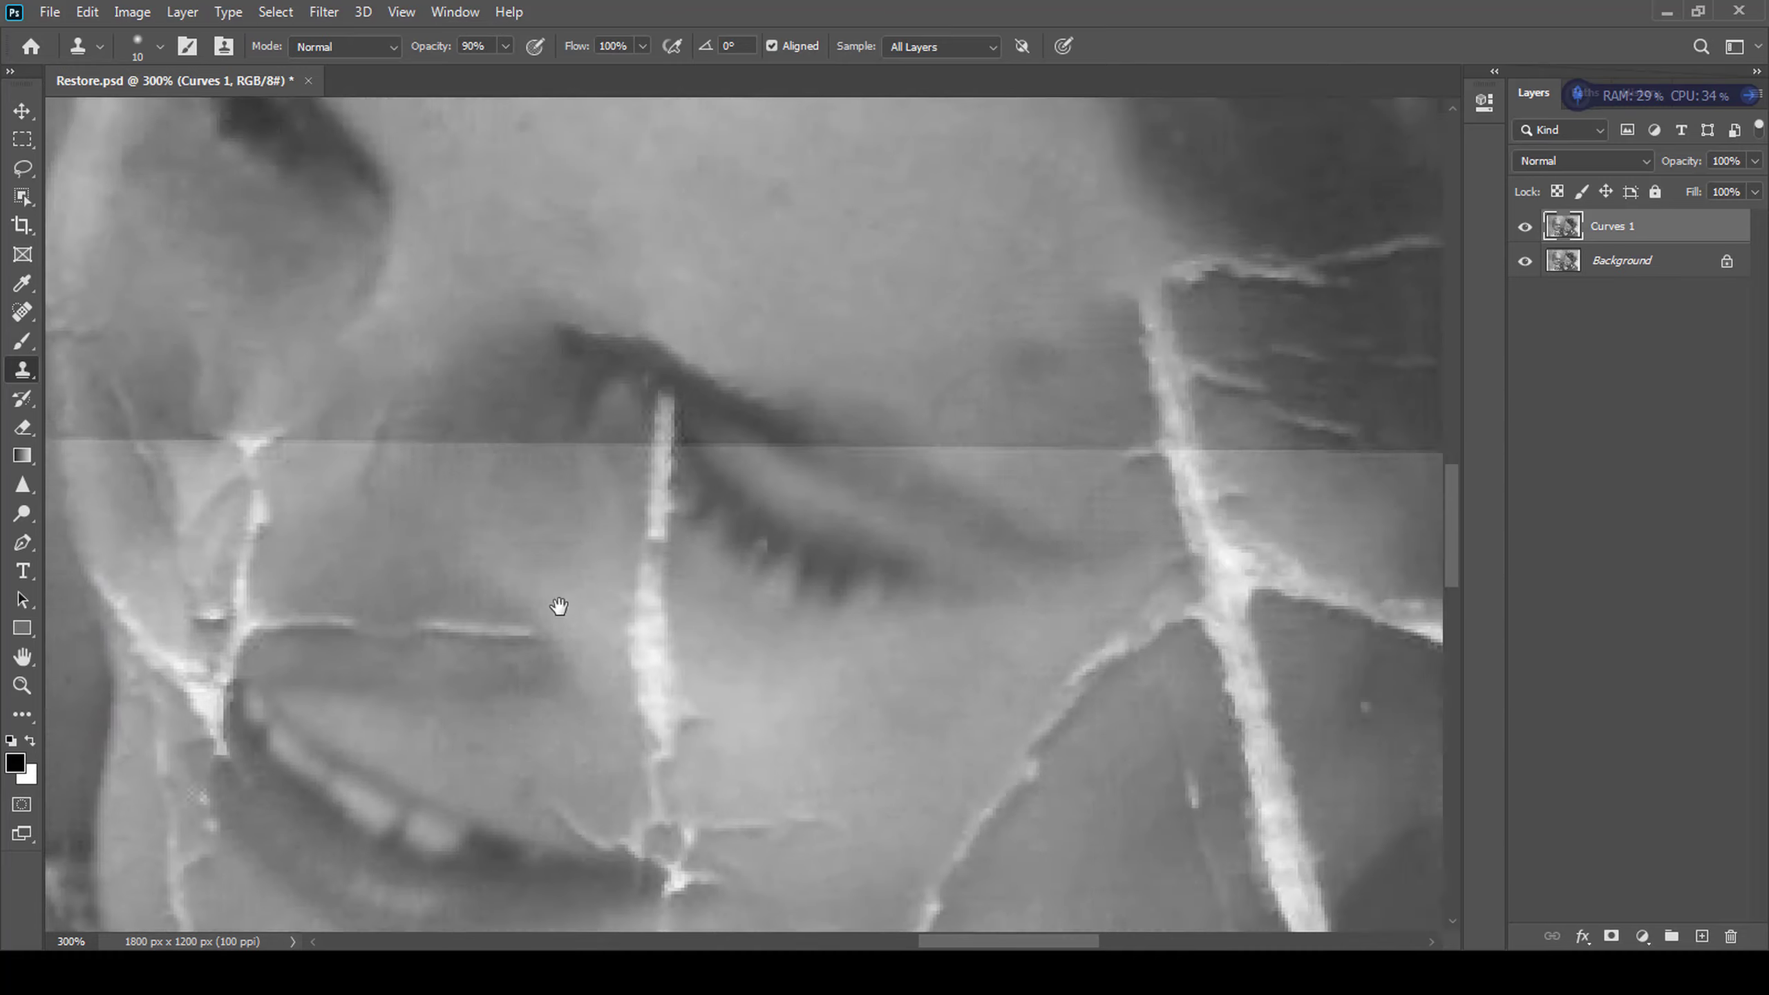
scroll(790, 533, up, 3)
scroll(782, 514, down, 3)
scroll(883, 510, up, 3)
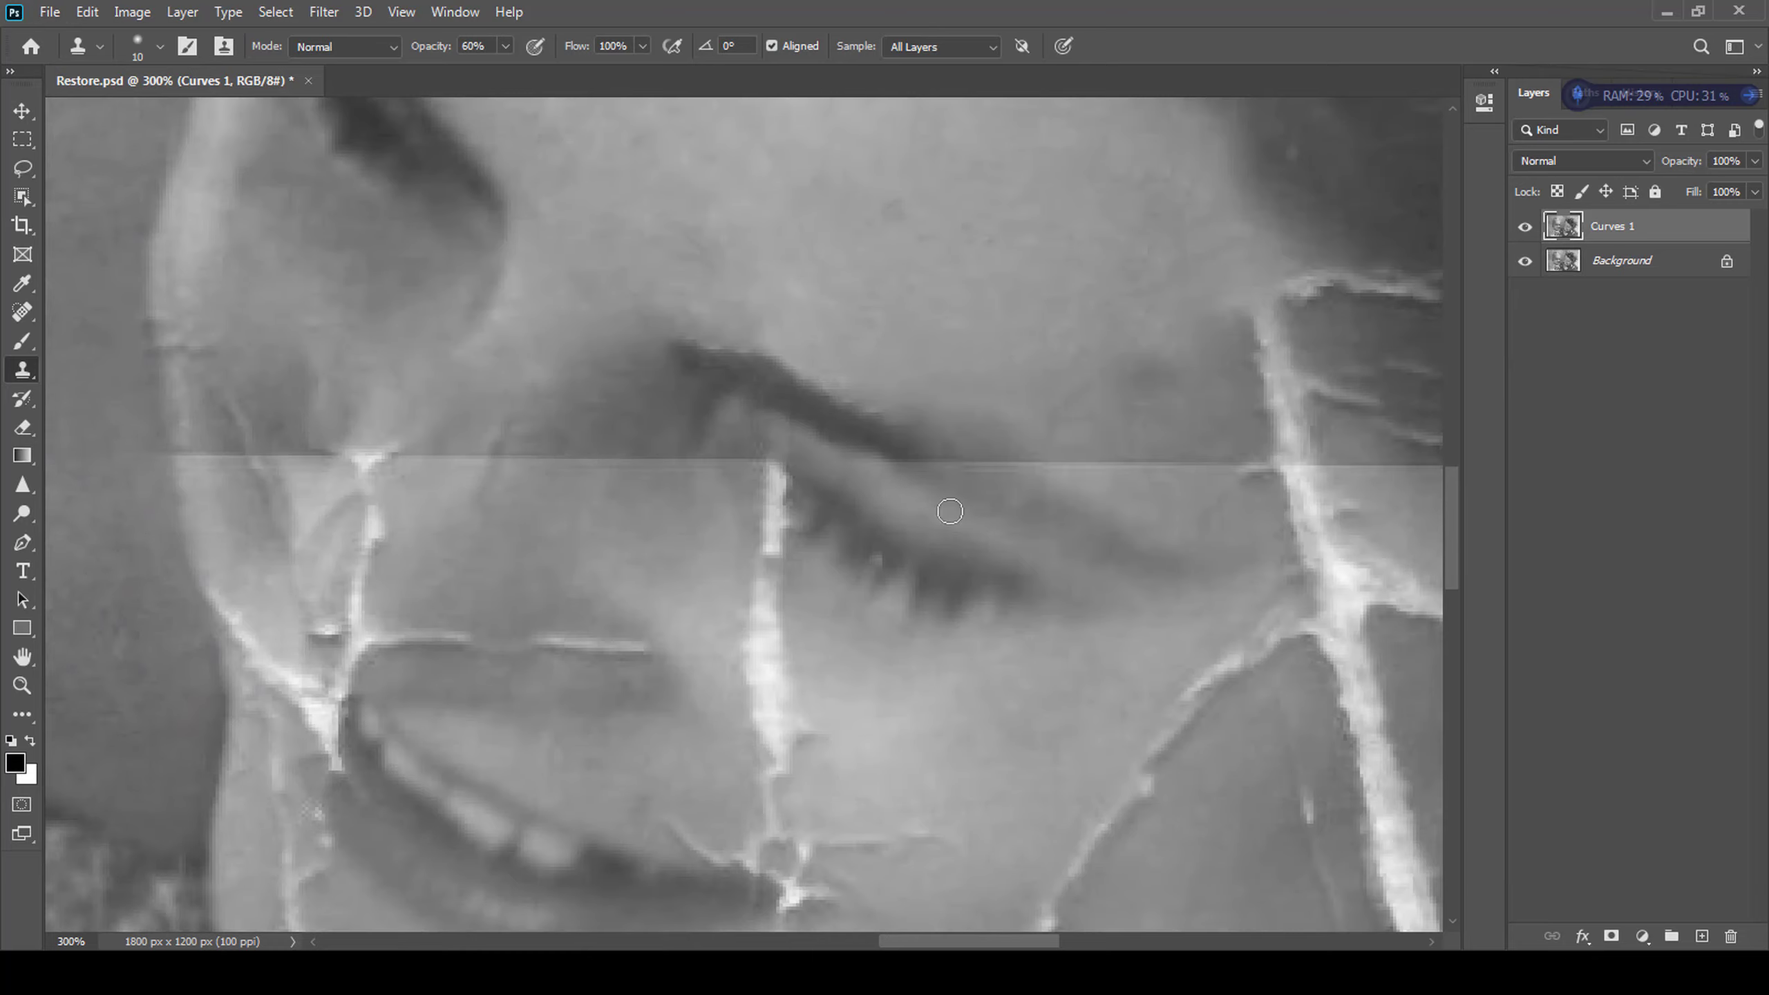
scroll(829, 474, down, 3)
scroll(899, 446, up, 3)
- Clone over the fold line at the woman's far cheek outline with a size 25 brush at 60% opacity
key(alt+s)
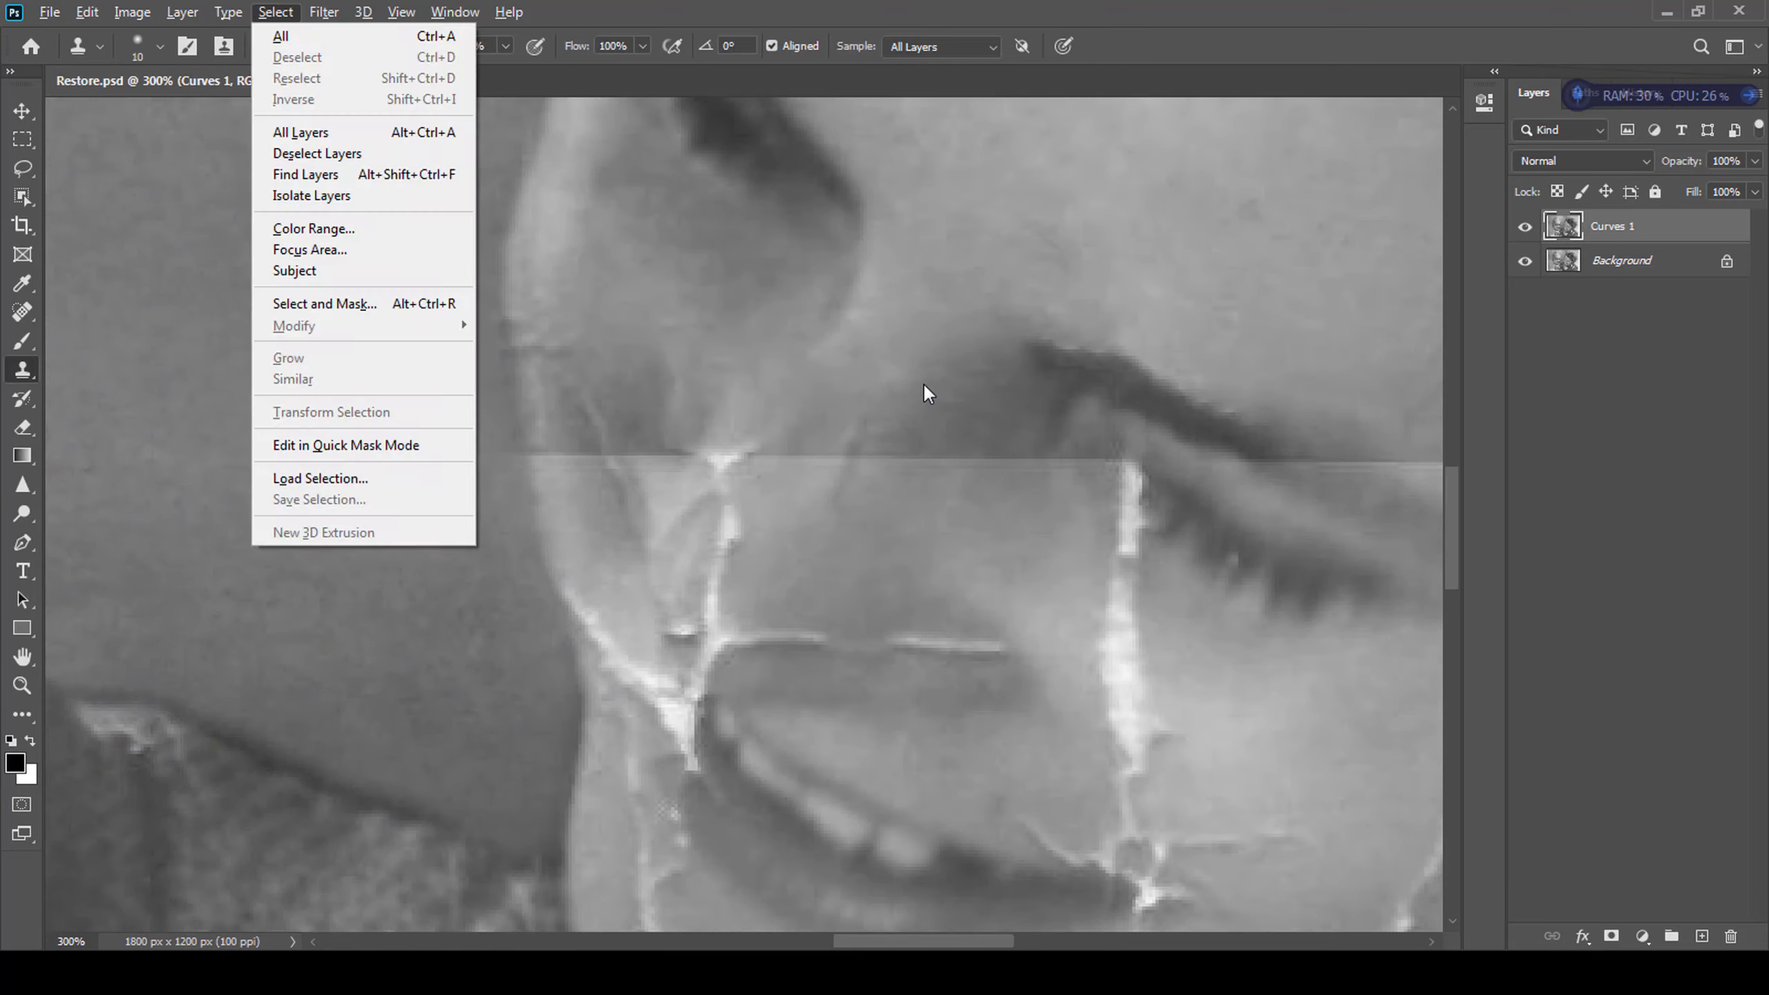
key(Escape)
key(s)
key(s)
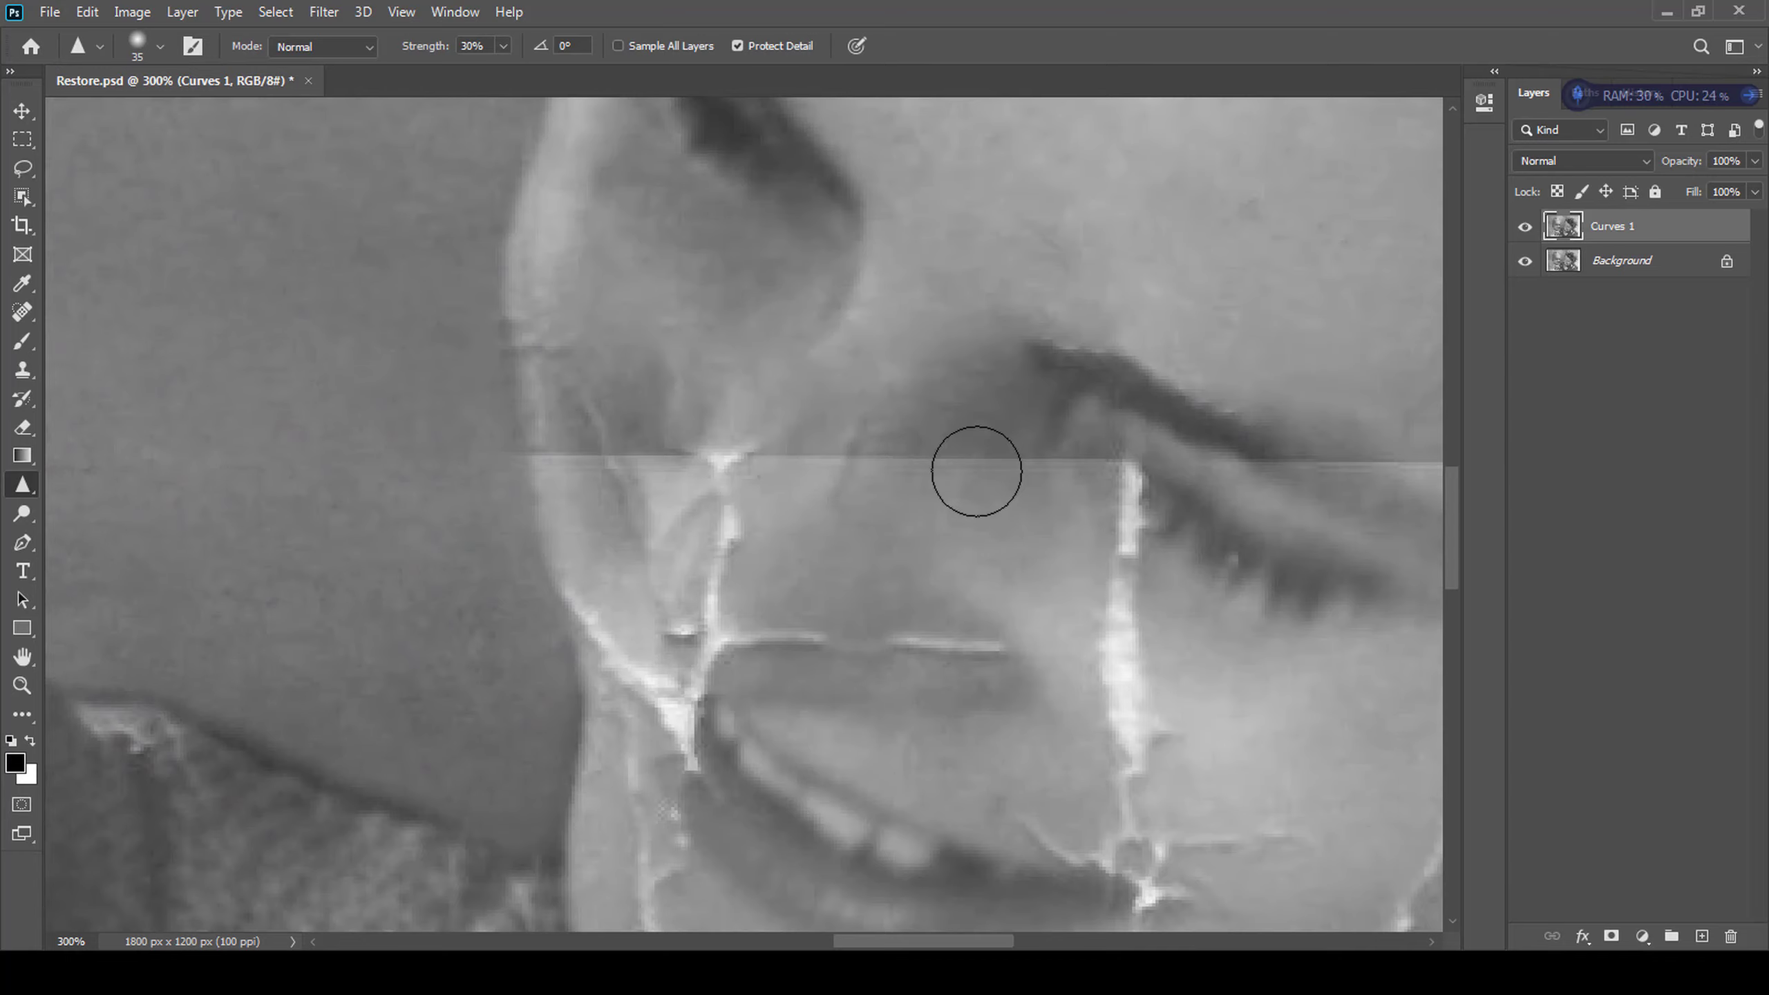
scroll(560, 500, up, 1)
key(s)
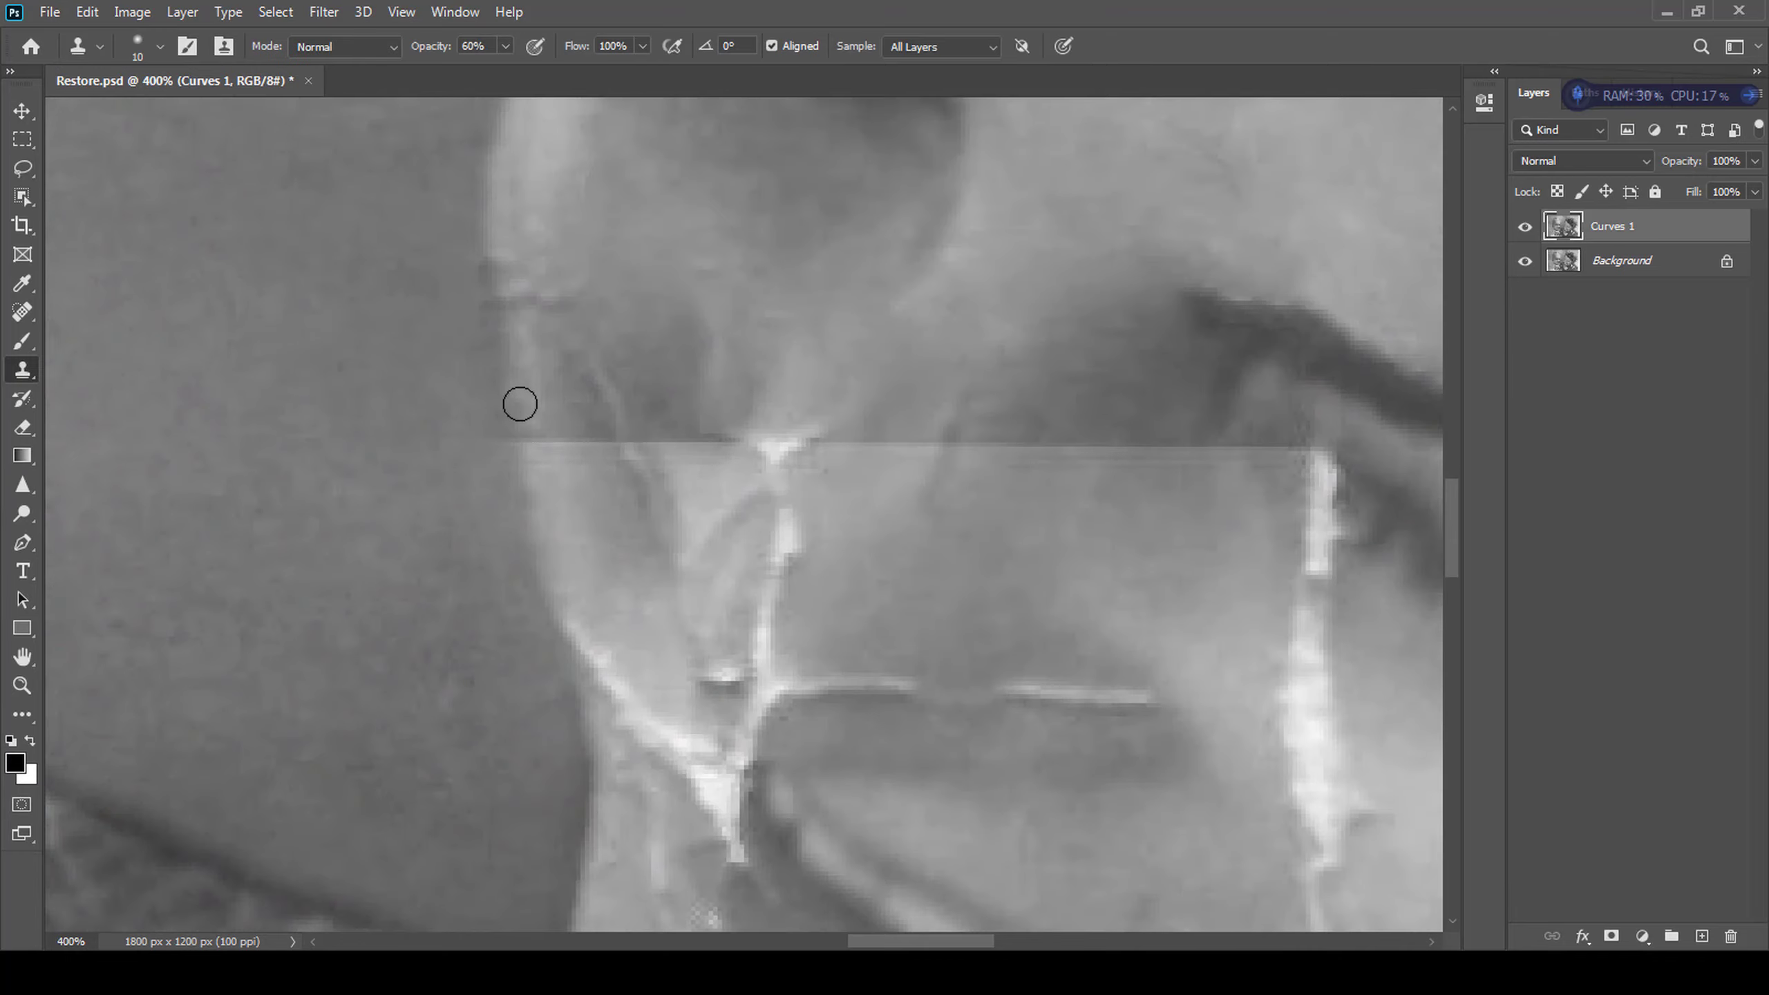
key(s)
key(s)
key(s)
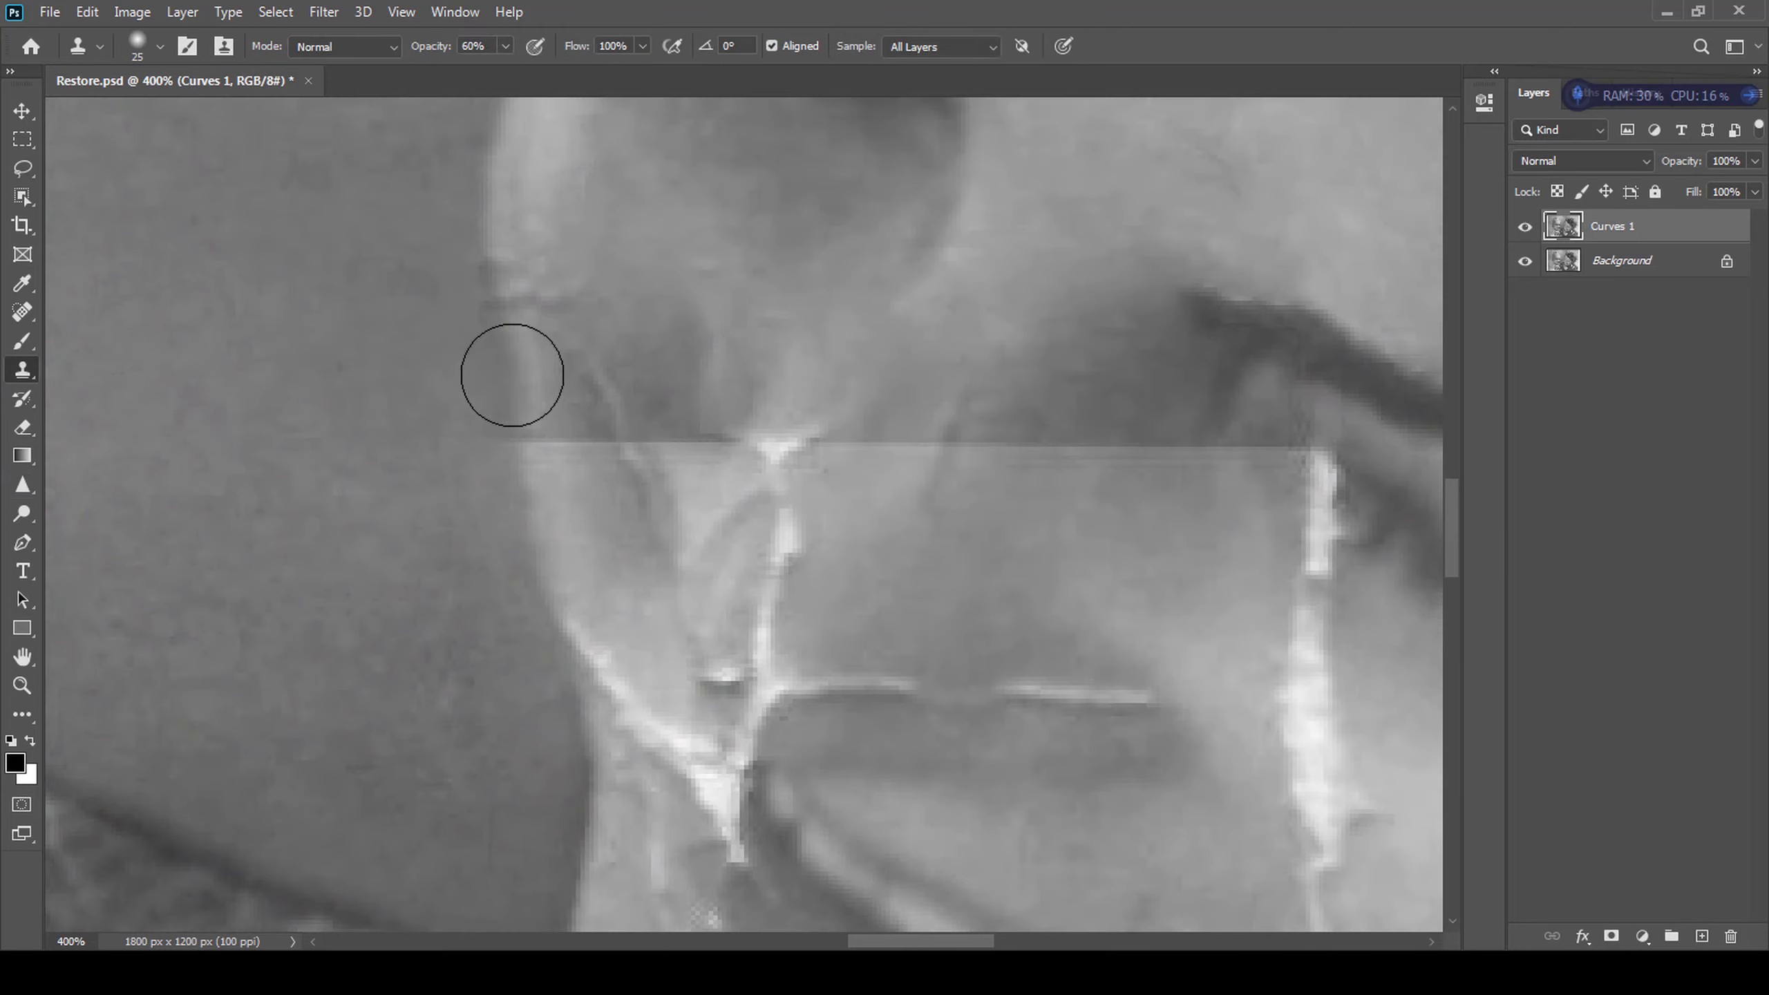
- Check the face repair against the original and add a new empty layer above the restored photo
scroll(778, 442, down, 4)
scroll(1045, 210, up, 2)
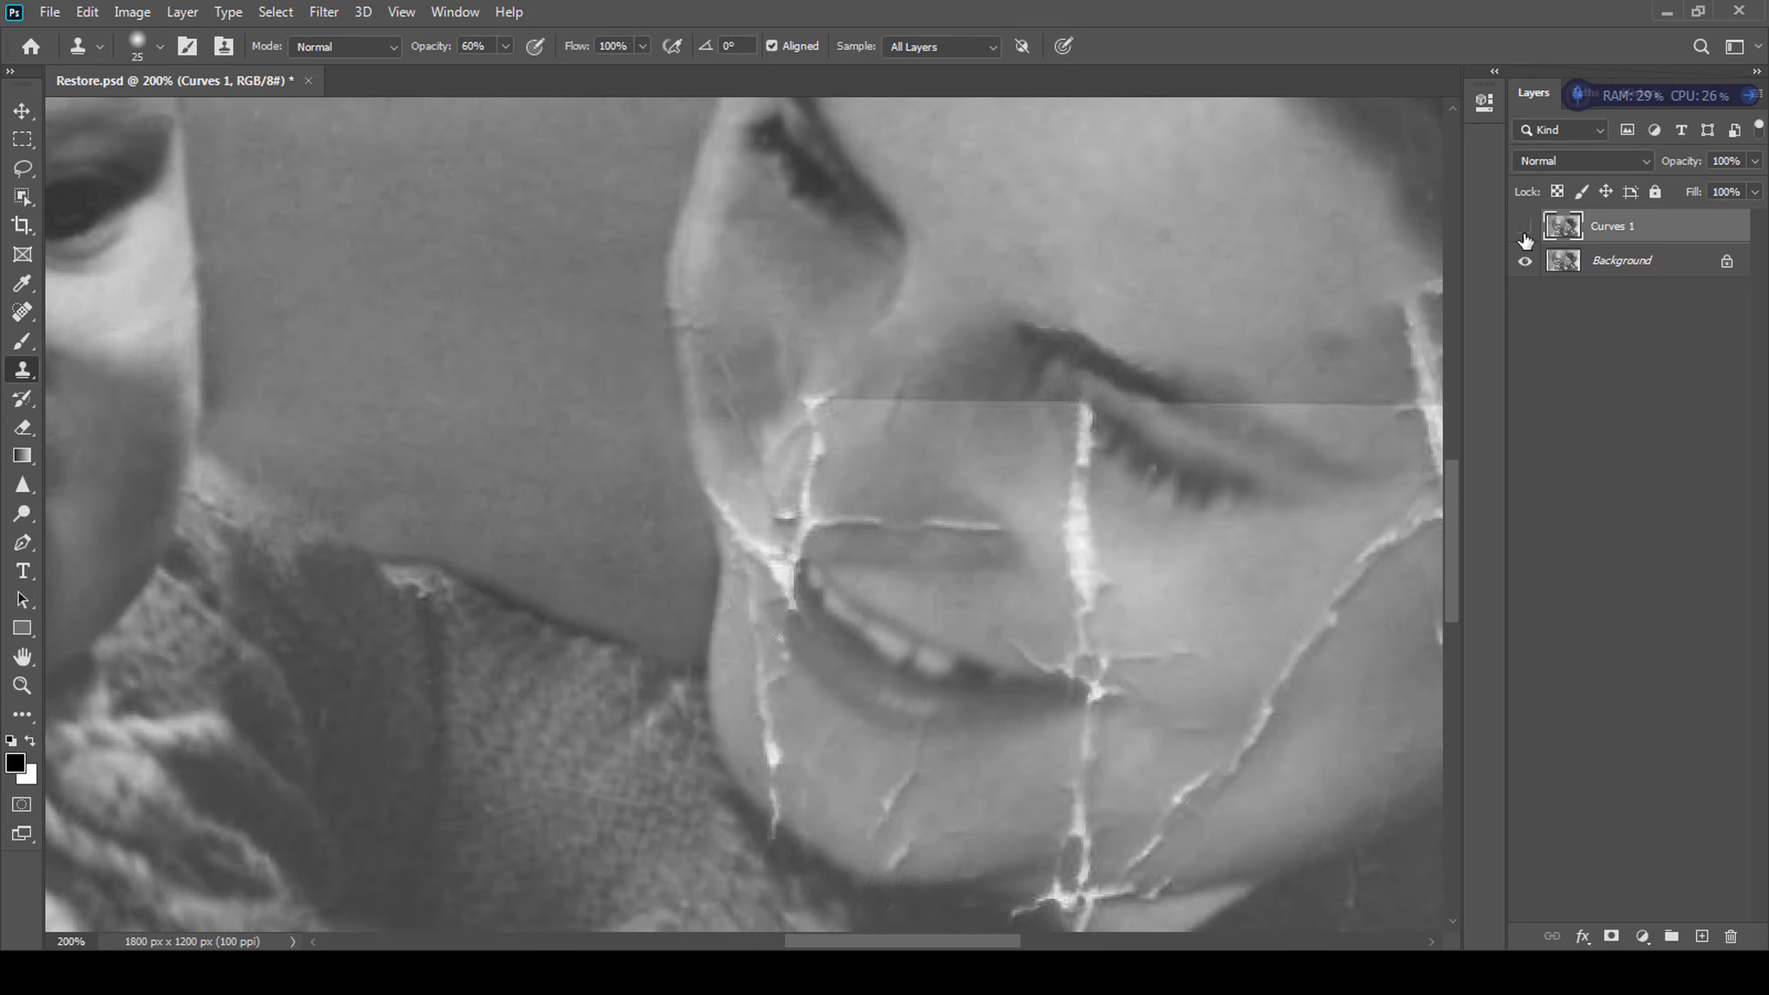
scroll(899, 342, up, 1)
key(ctrl+shift+alt+n)
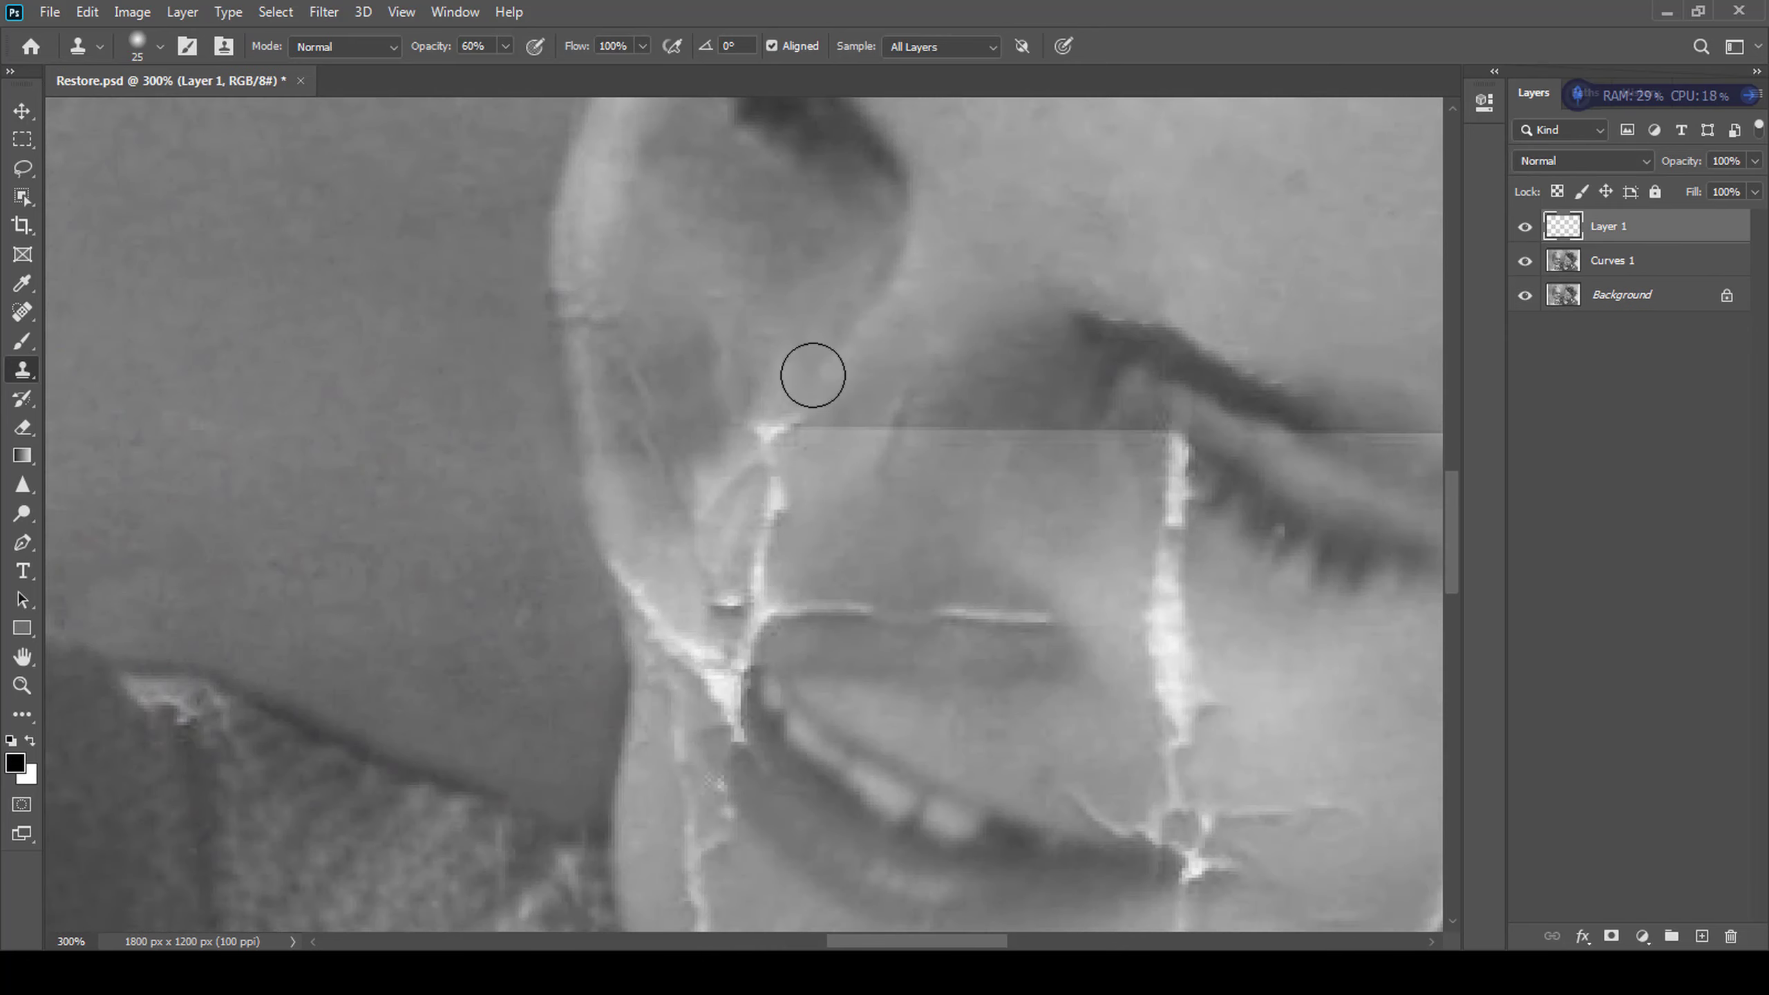
- Clone over the fold line and the upper part of the crack beside the woman's nose with a size 25 brush at 60% opacity
scroll(869, 470, down, 1)
scroll(856, 454, up, 1)
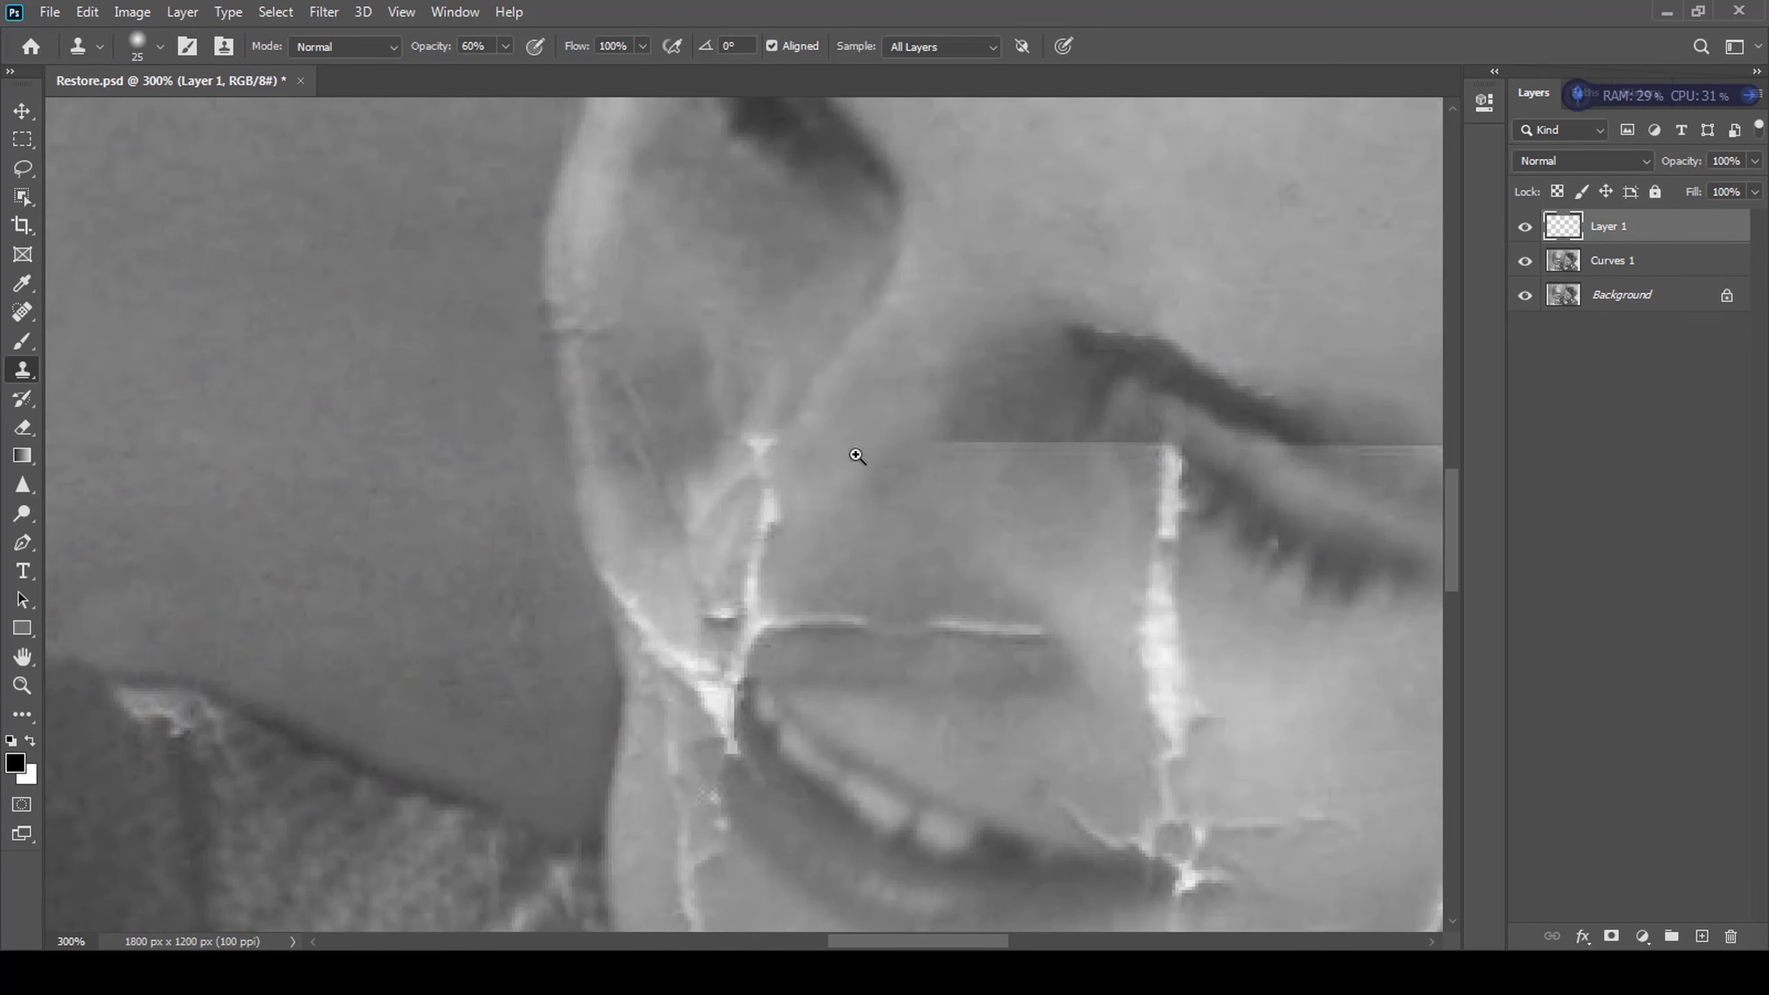
click(770, 497)
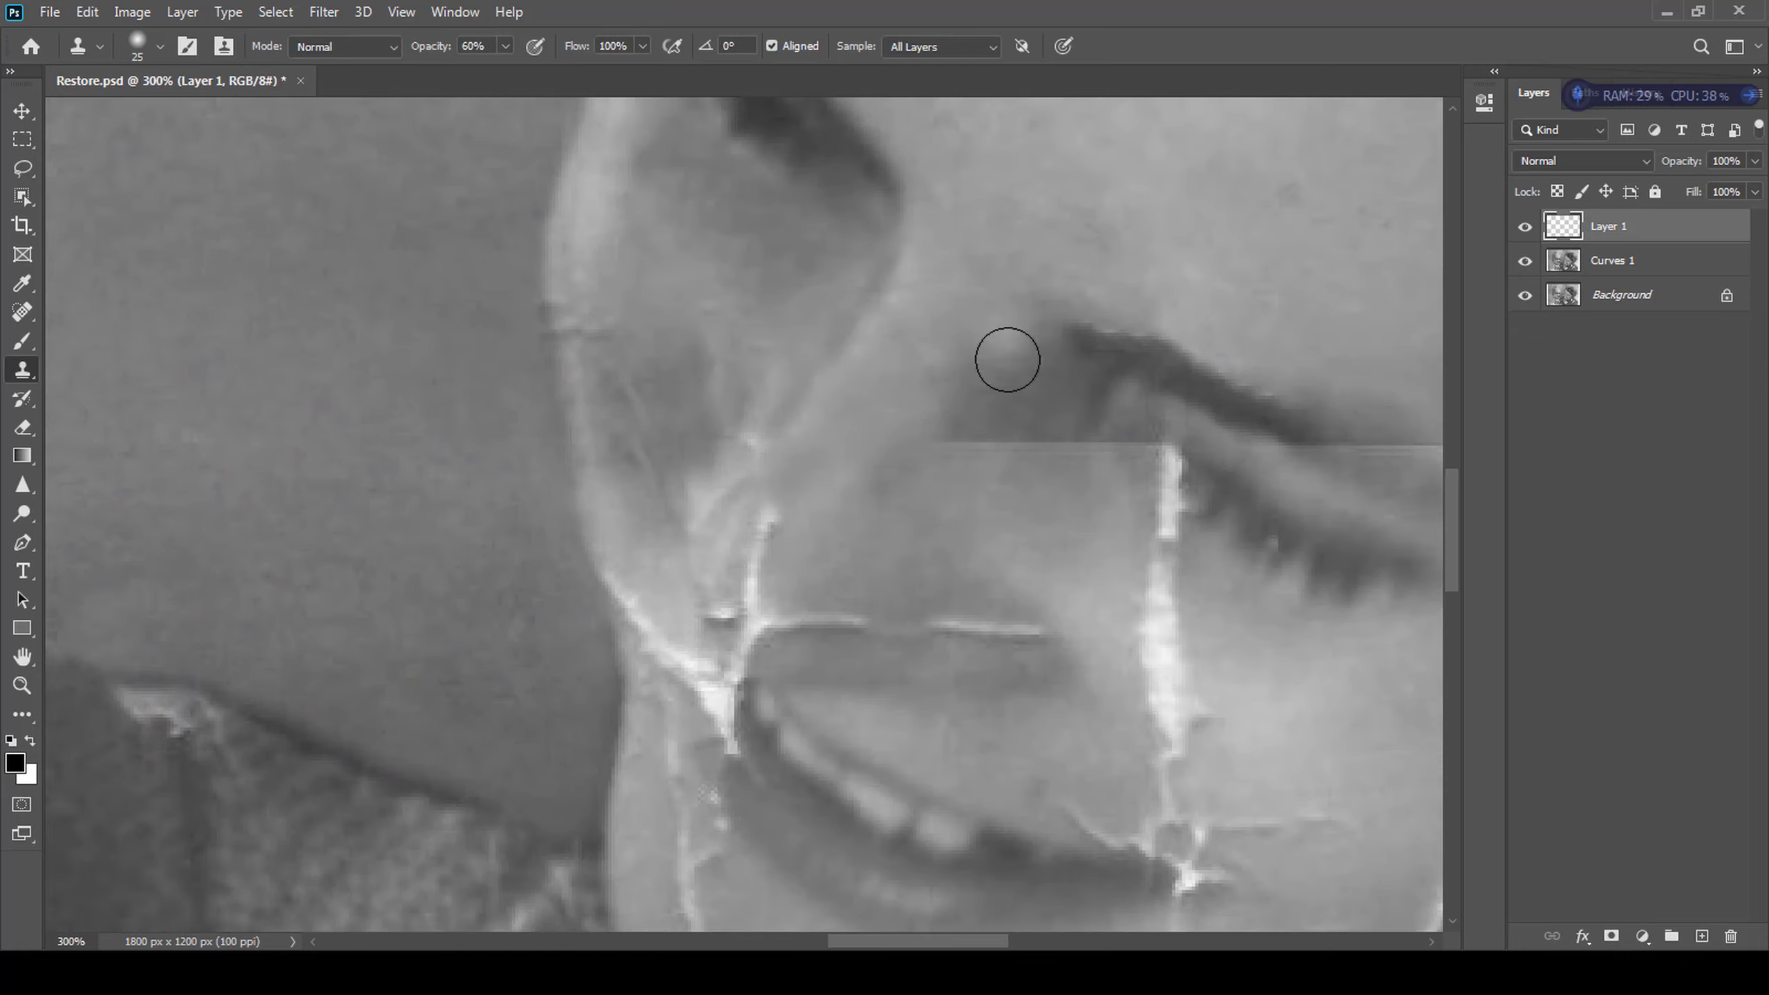
- Blend the fold line beside the nose bridge and clone away the crack along the nose outline at 30% opacity
key(3)
key(bracketleft)
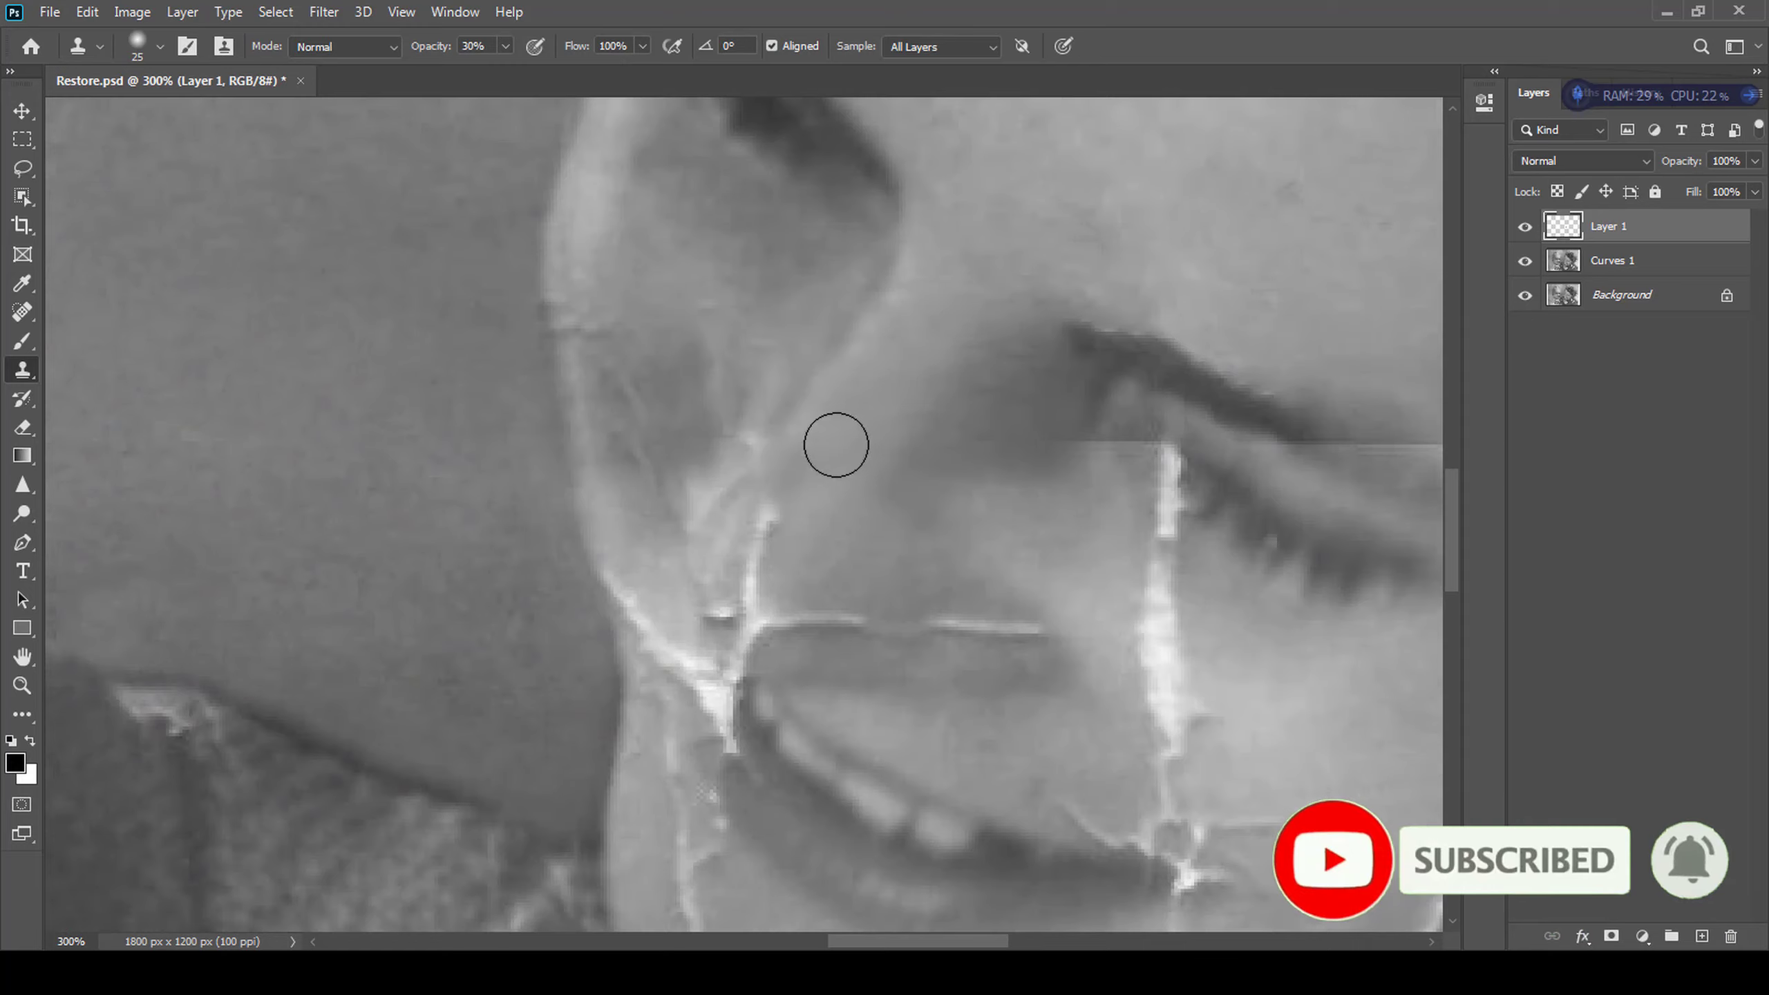
drag(751, 603, 766, 513)
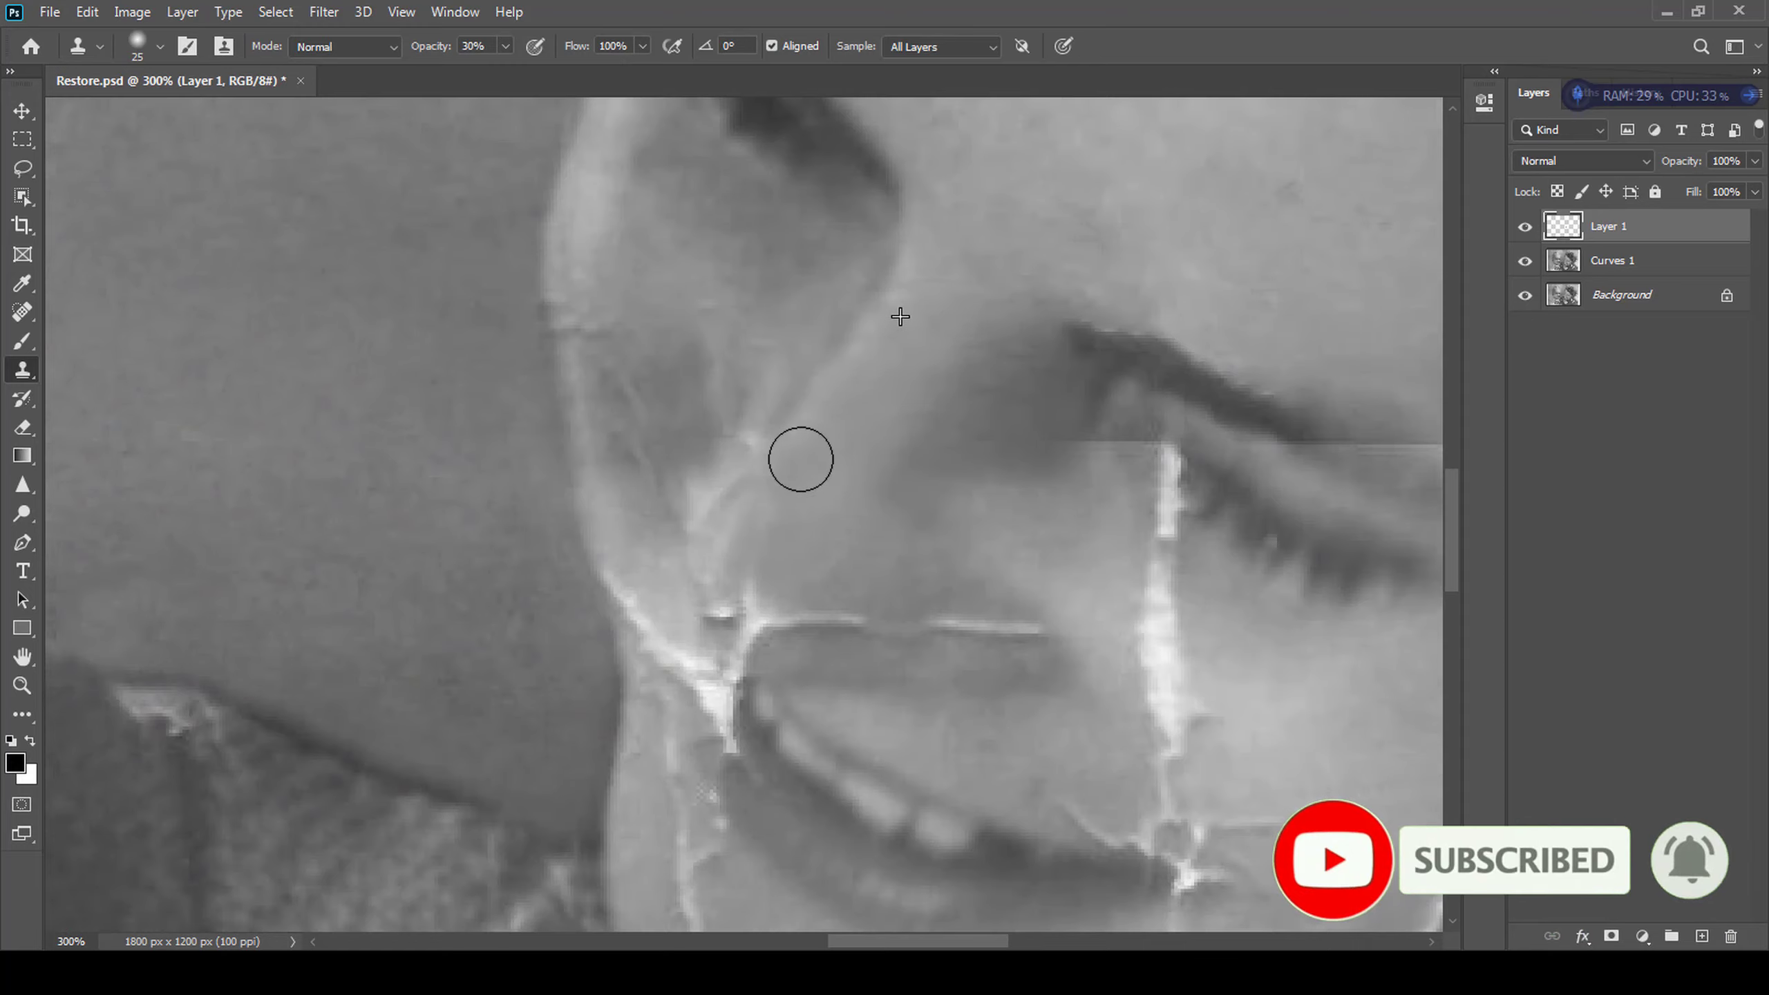
alt+click(871, 315)
drag(772, 450, 734, 359)
scroll(767, 418, down, 2)
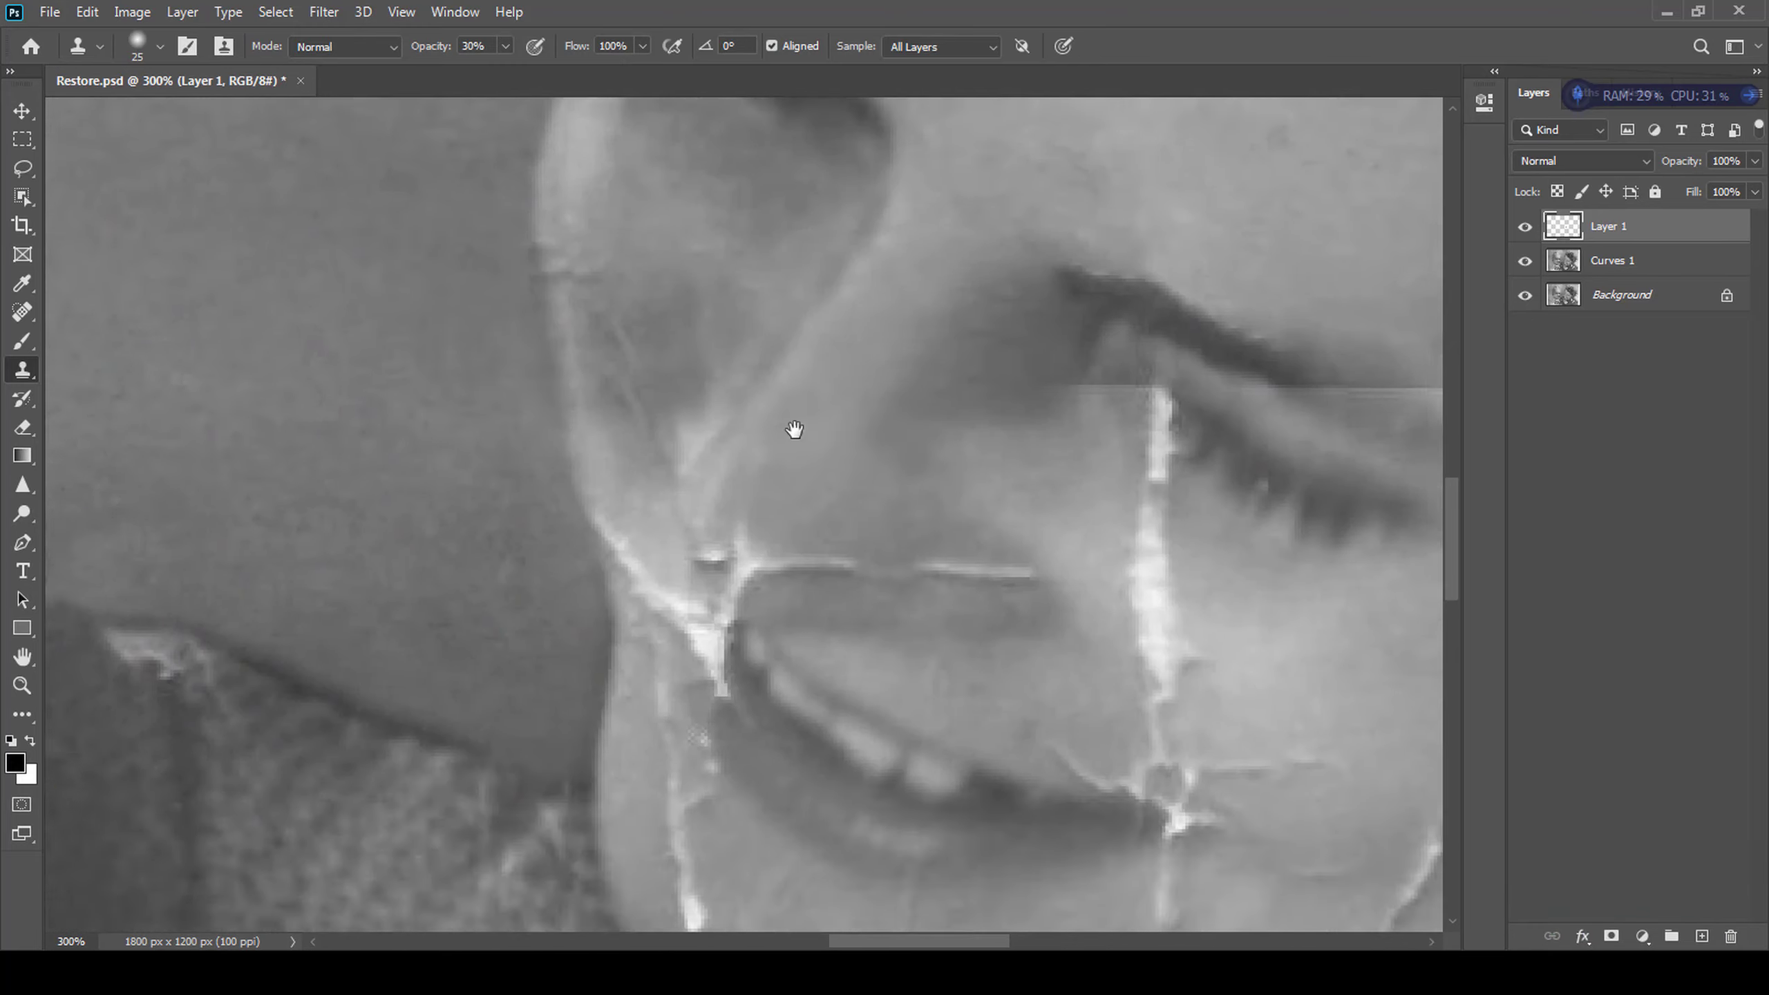
- Clone over the marks on the far cheek beside the nose with a size 20 brush and merge the retouch layer into Curves 1
scroll(751, 429, up, 4)
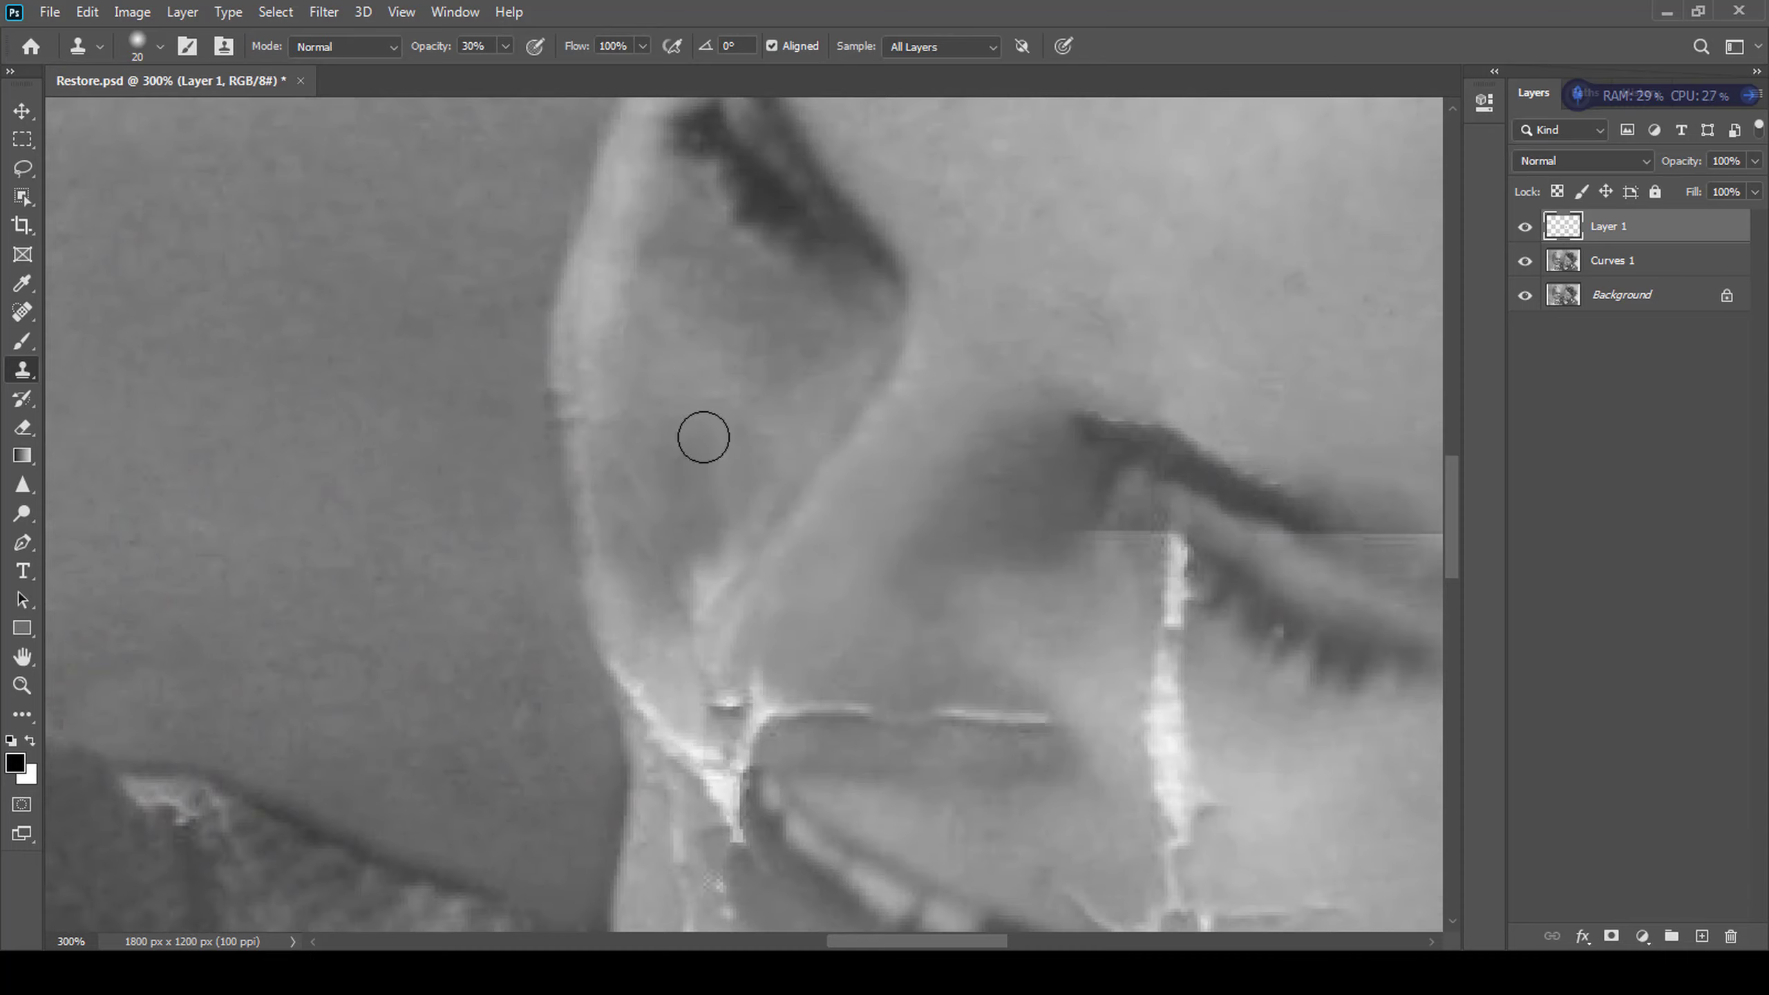
key(h)
drag(704, 437, 604, 364)
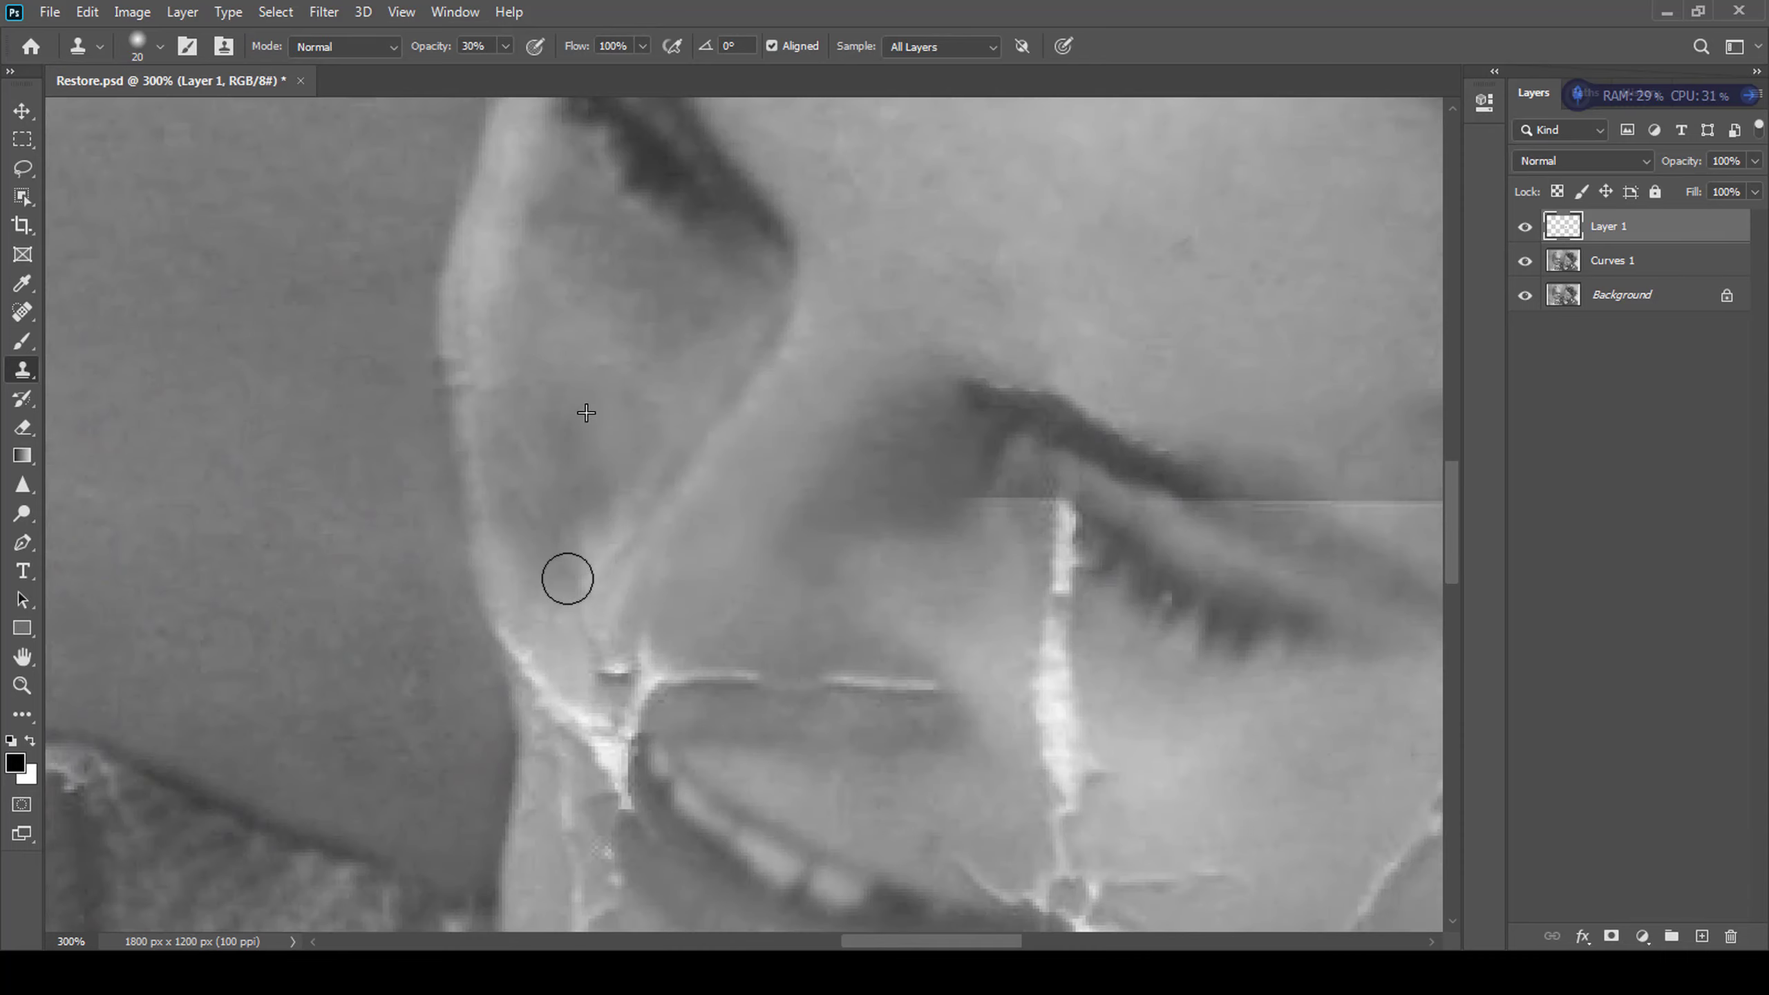
drag(566, 579, 606, 529)
key(r)
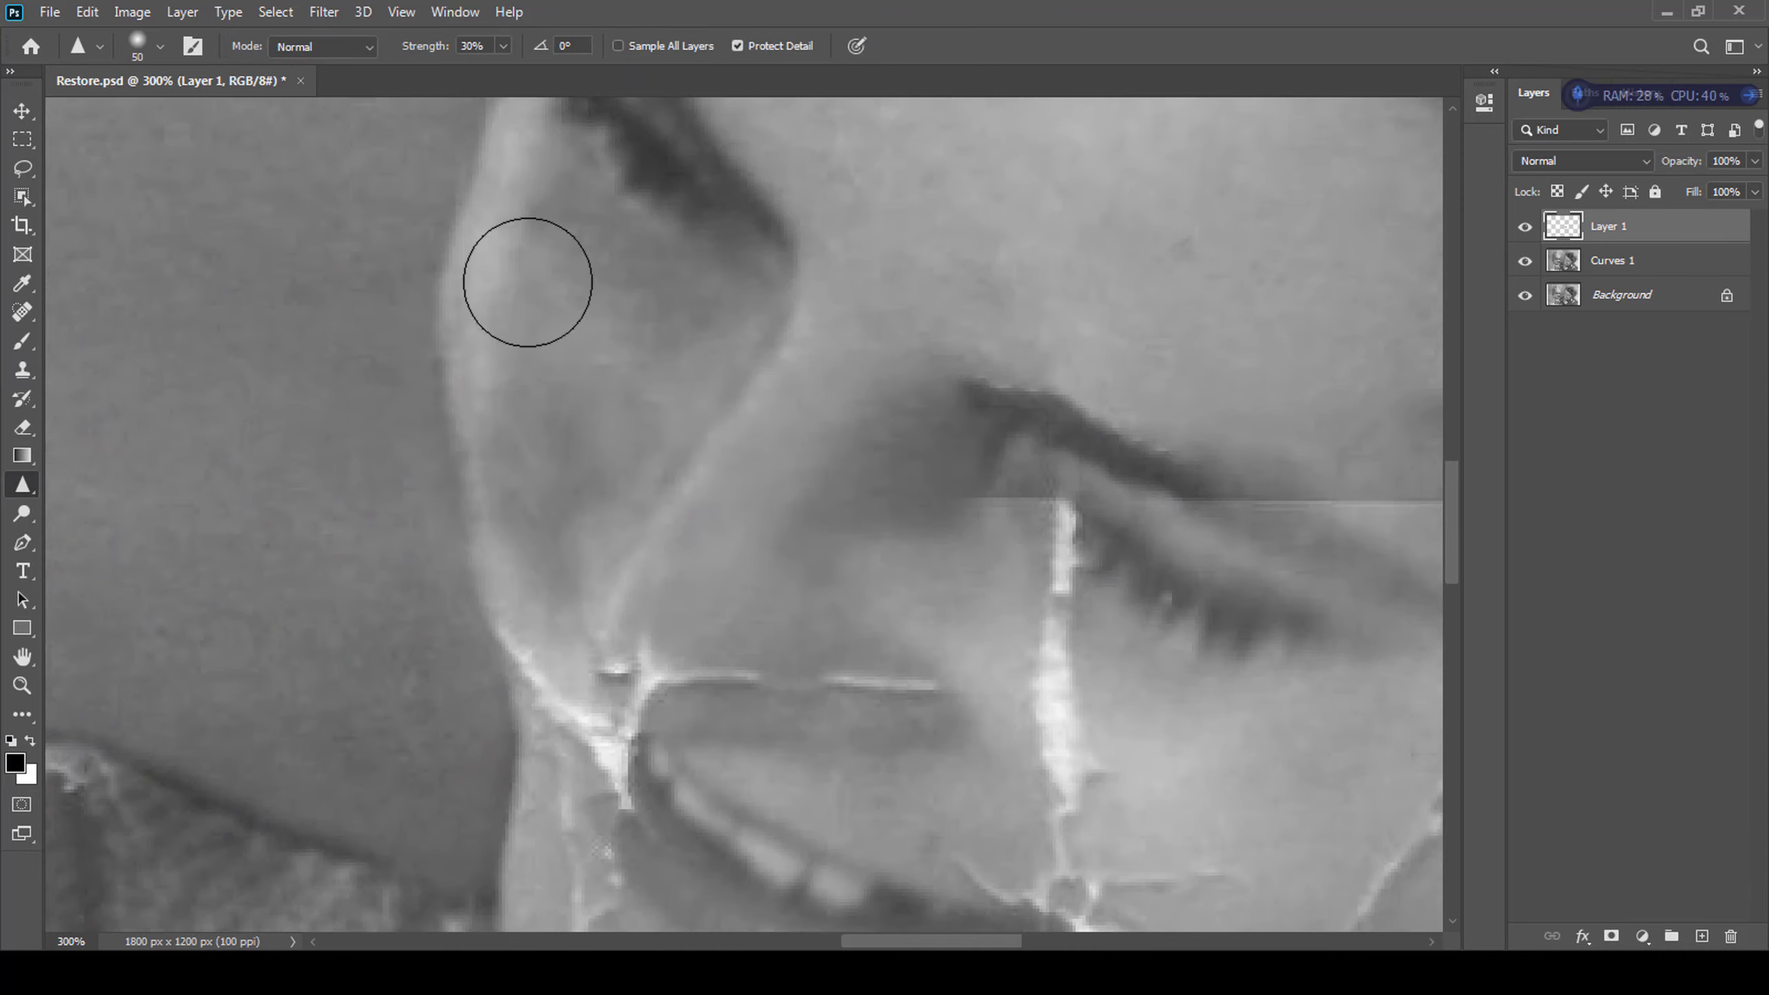
key(h)
mouse_move(527, 282)
mouse_down()
mouse_move(810, 680)
mouse_move(940, 576)
mouse_move(958, 582)
mouse_up()
key(Delete)
- Spot-heal the cracks above the woman's upper lip and down her near cheek, starting with a size 10 brush
key(j)
key(bracketleft)
key(bracketleft)
key(bracketleft)
key(bracketleft)
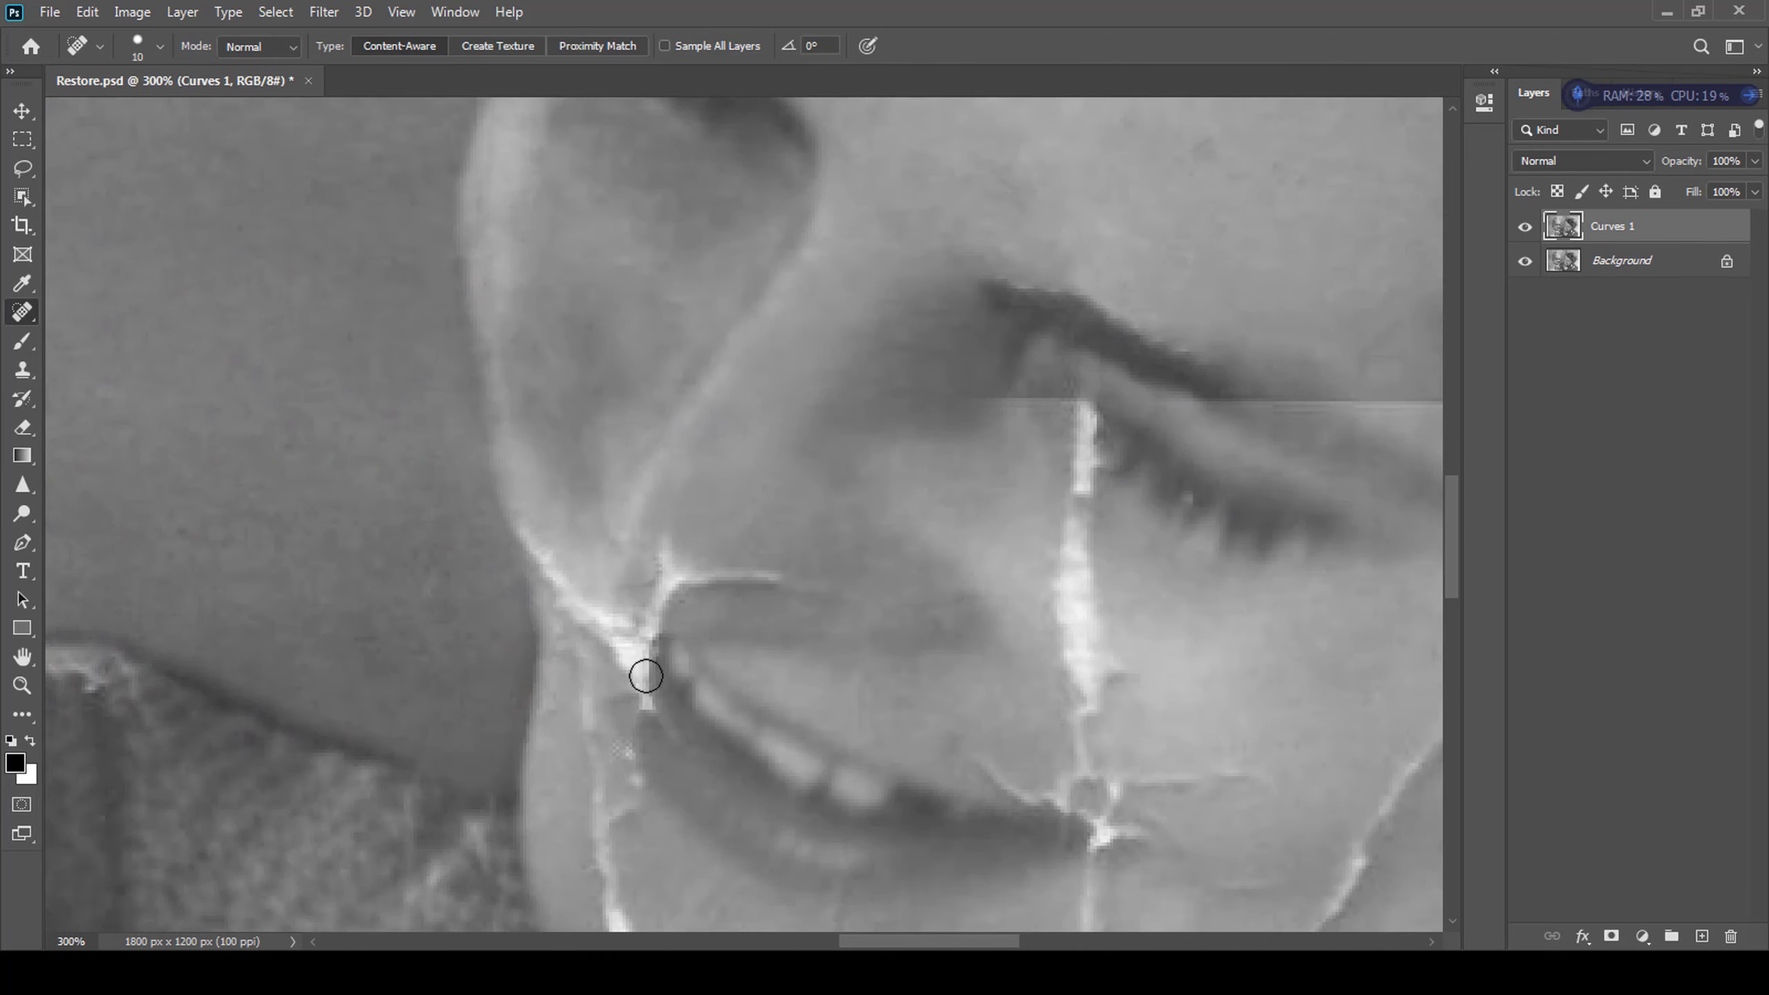
key(h)
mouse_move(659, 613)
mouse_down()
mouse_move(735, 653)
mouse_move(722, 467)
mouse_move(814, 514)
mouse_move(817, 680)
mouse_move(786, 664)
mouse_move(852, 726)
mouse_move(908, 498)
mouse_up()
key(s)
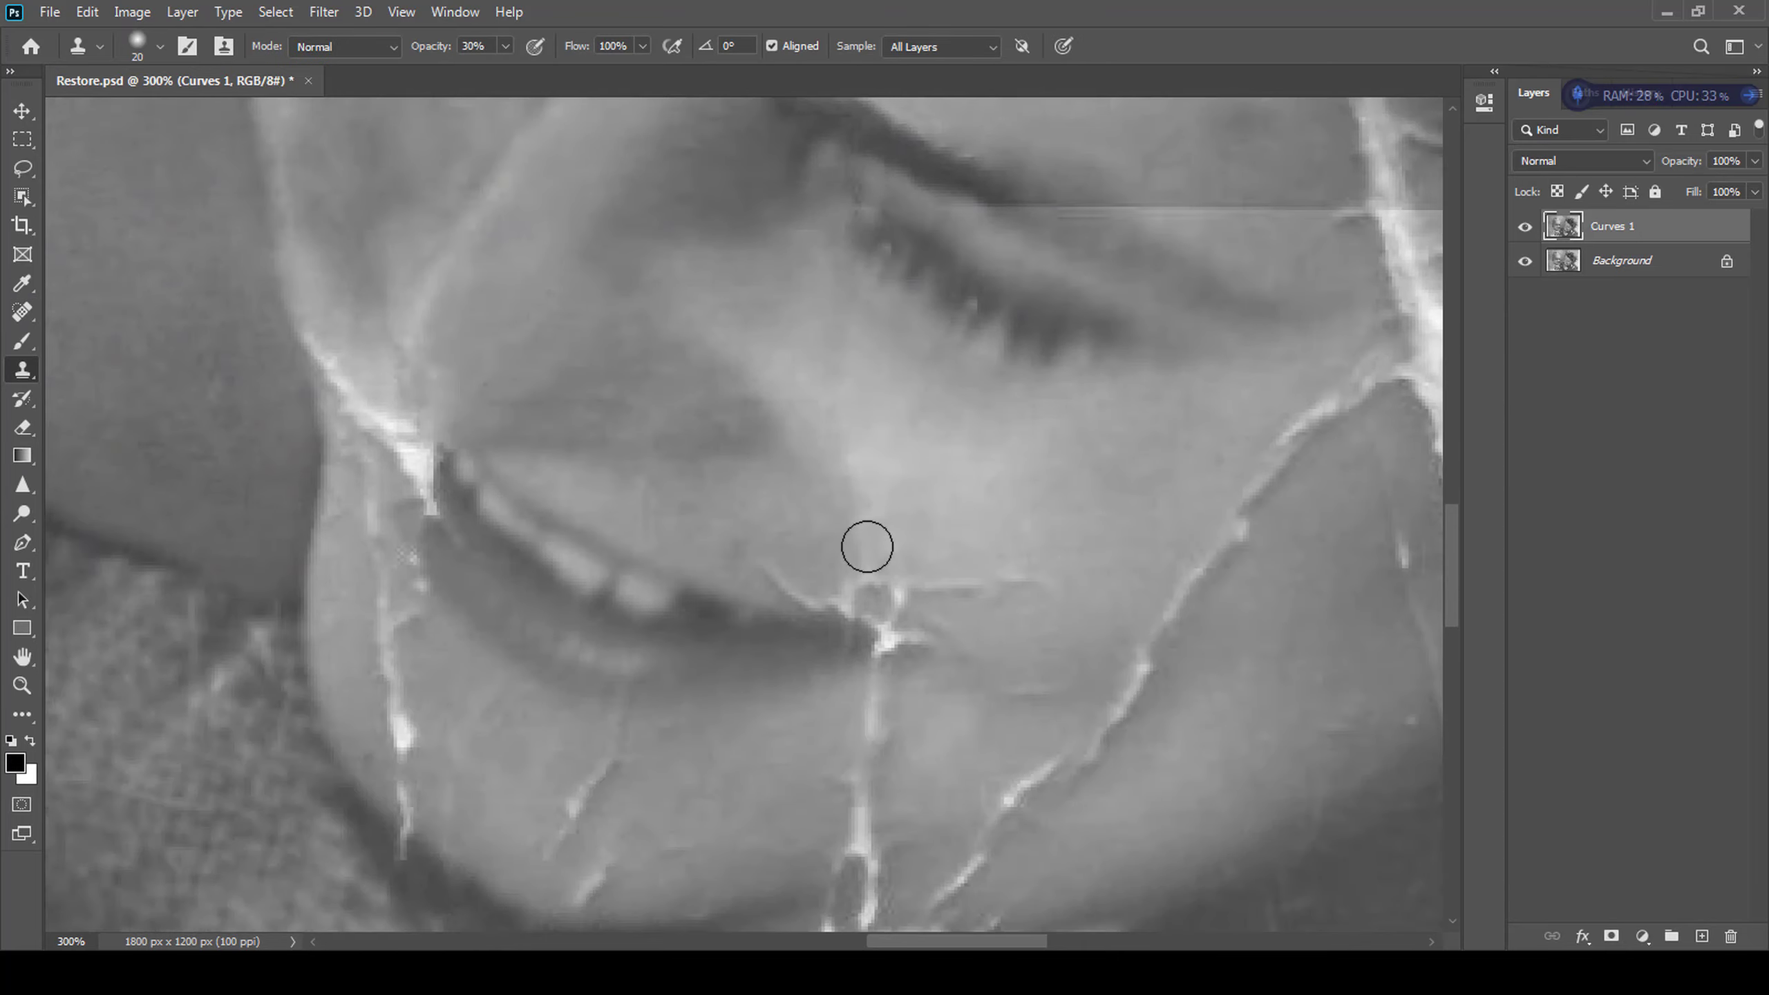
- Spot-heal the cracks branching out around the near corner of the woman's mouth with a size 15 brush
key(j)
drag(745, 558, 839, 592)
drag(1097, 561, 919, 582)
drag(968, 647, 953, 521)
drag(985, 563, 1009, 563)
drag(826, 456, 871, 481)
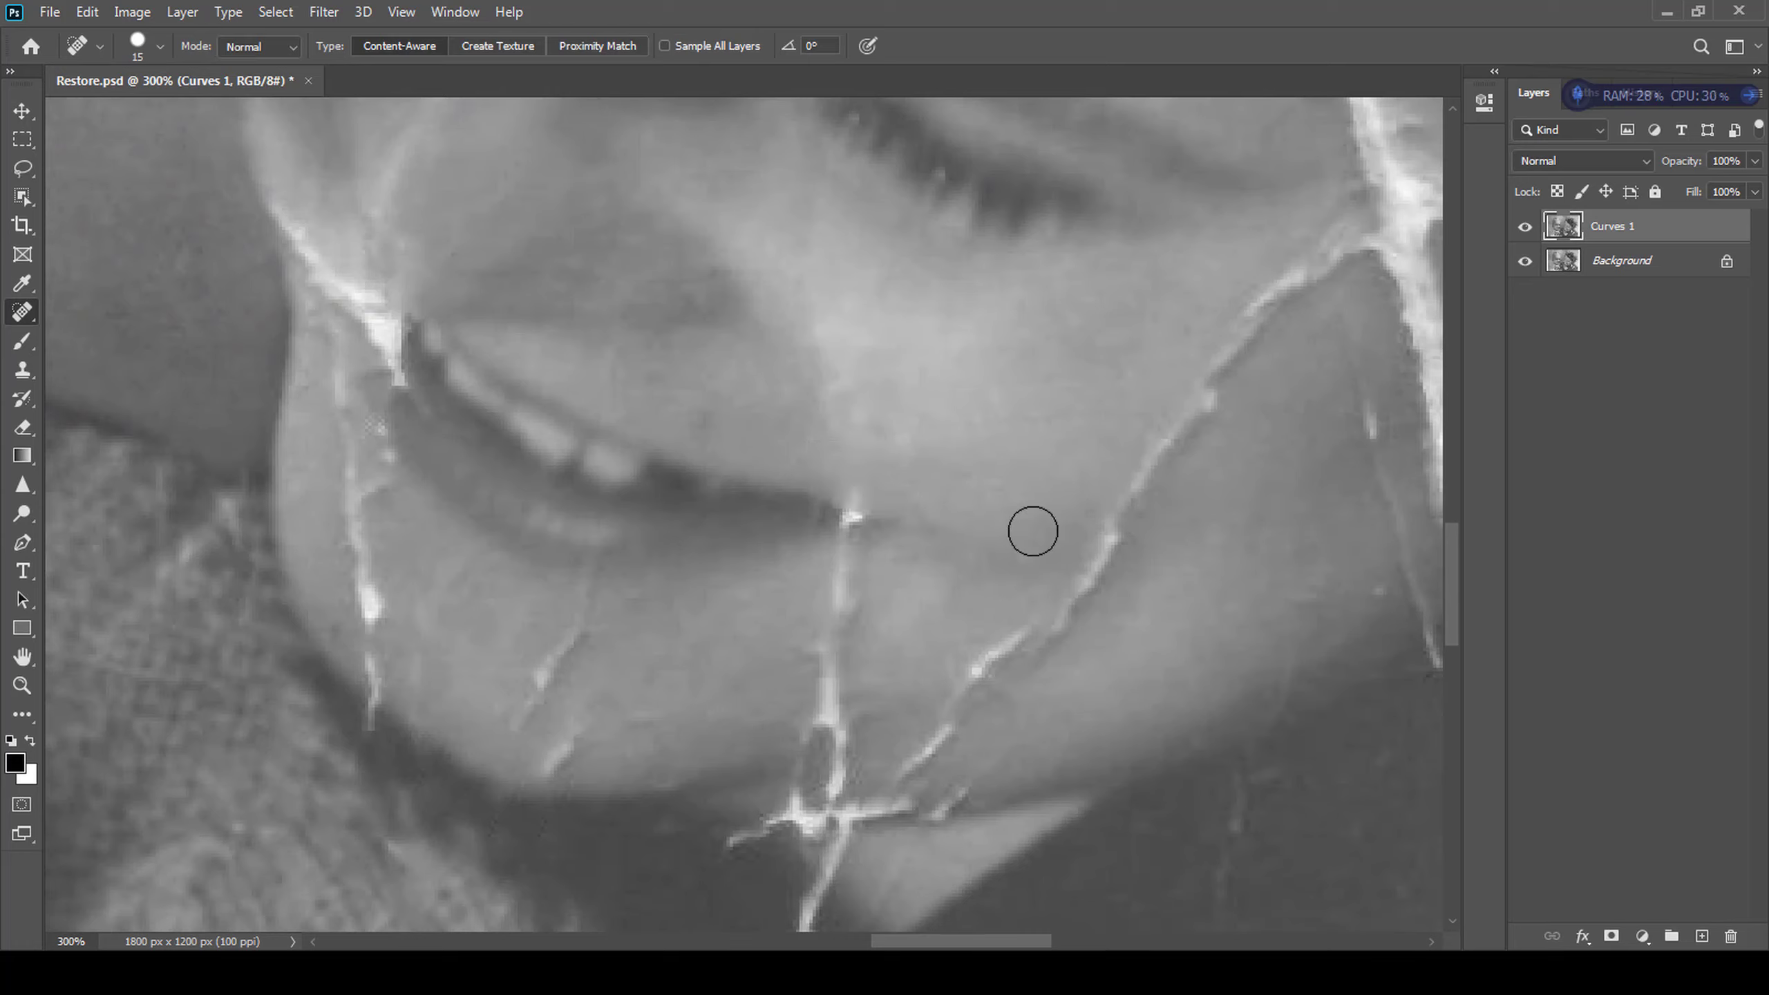
- Clone over the crack below the near mouth corner and heal the short scratches on the chin with a size 10 brush
key(s)
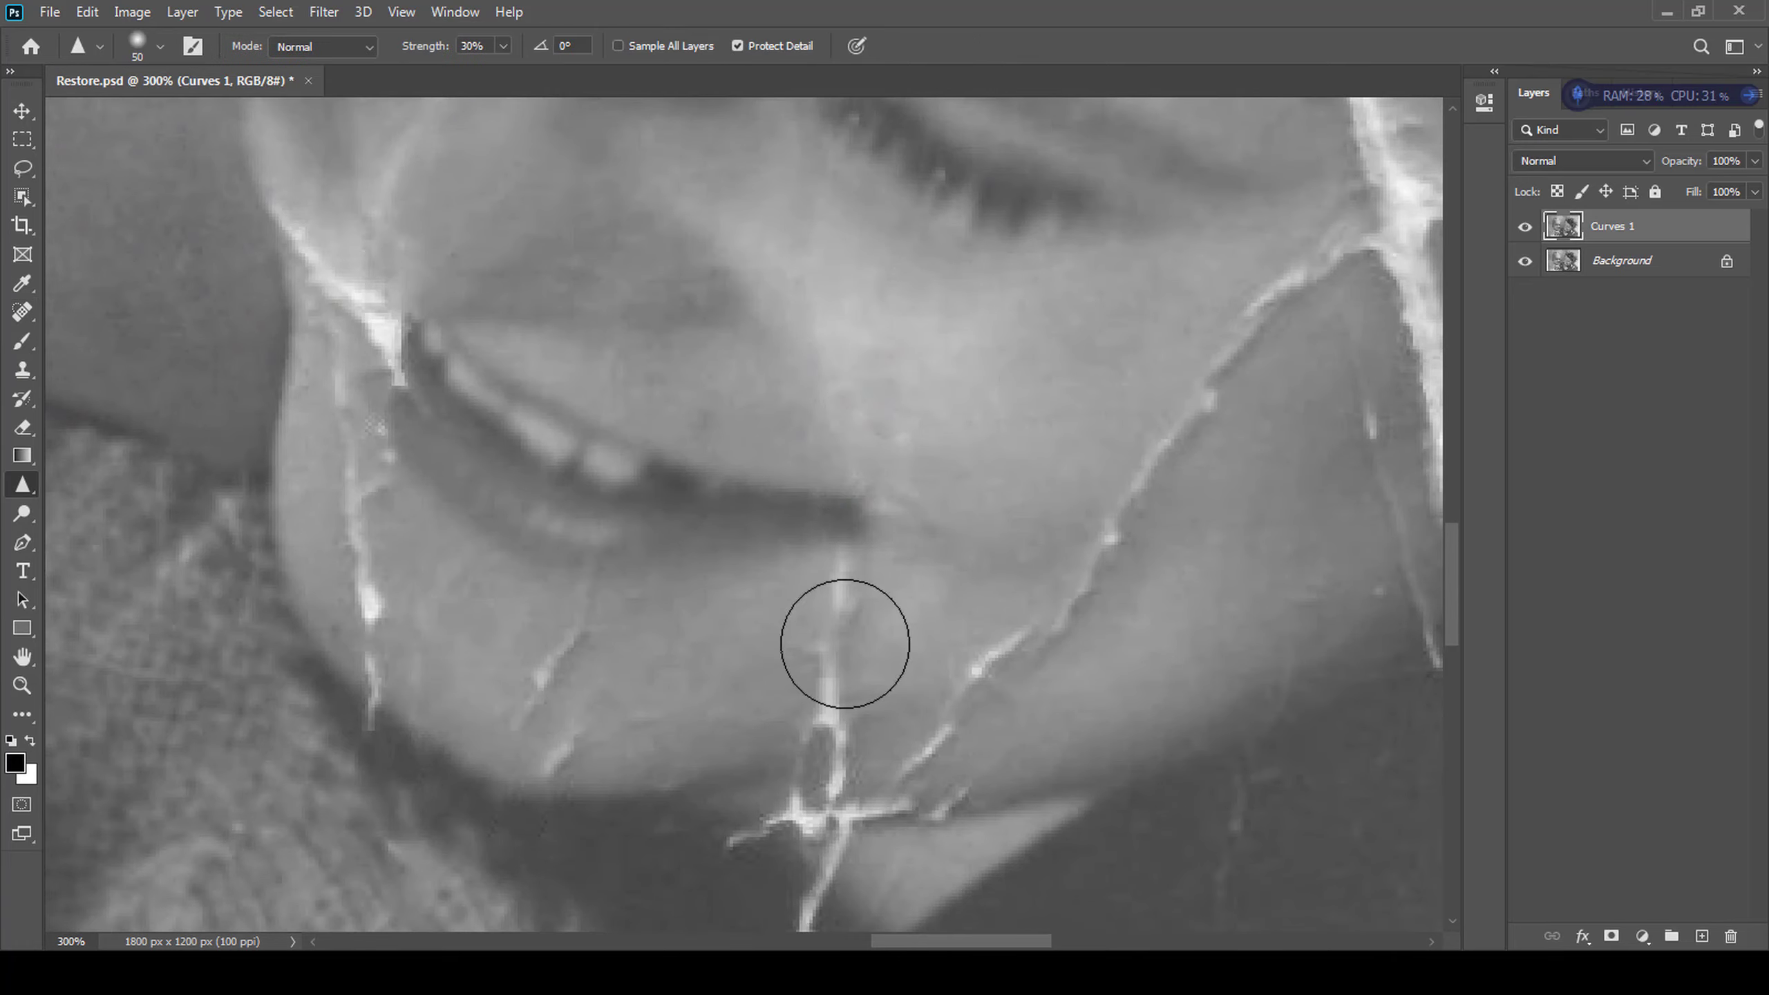
click(837, 554)
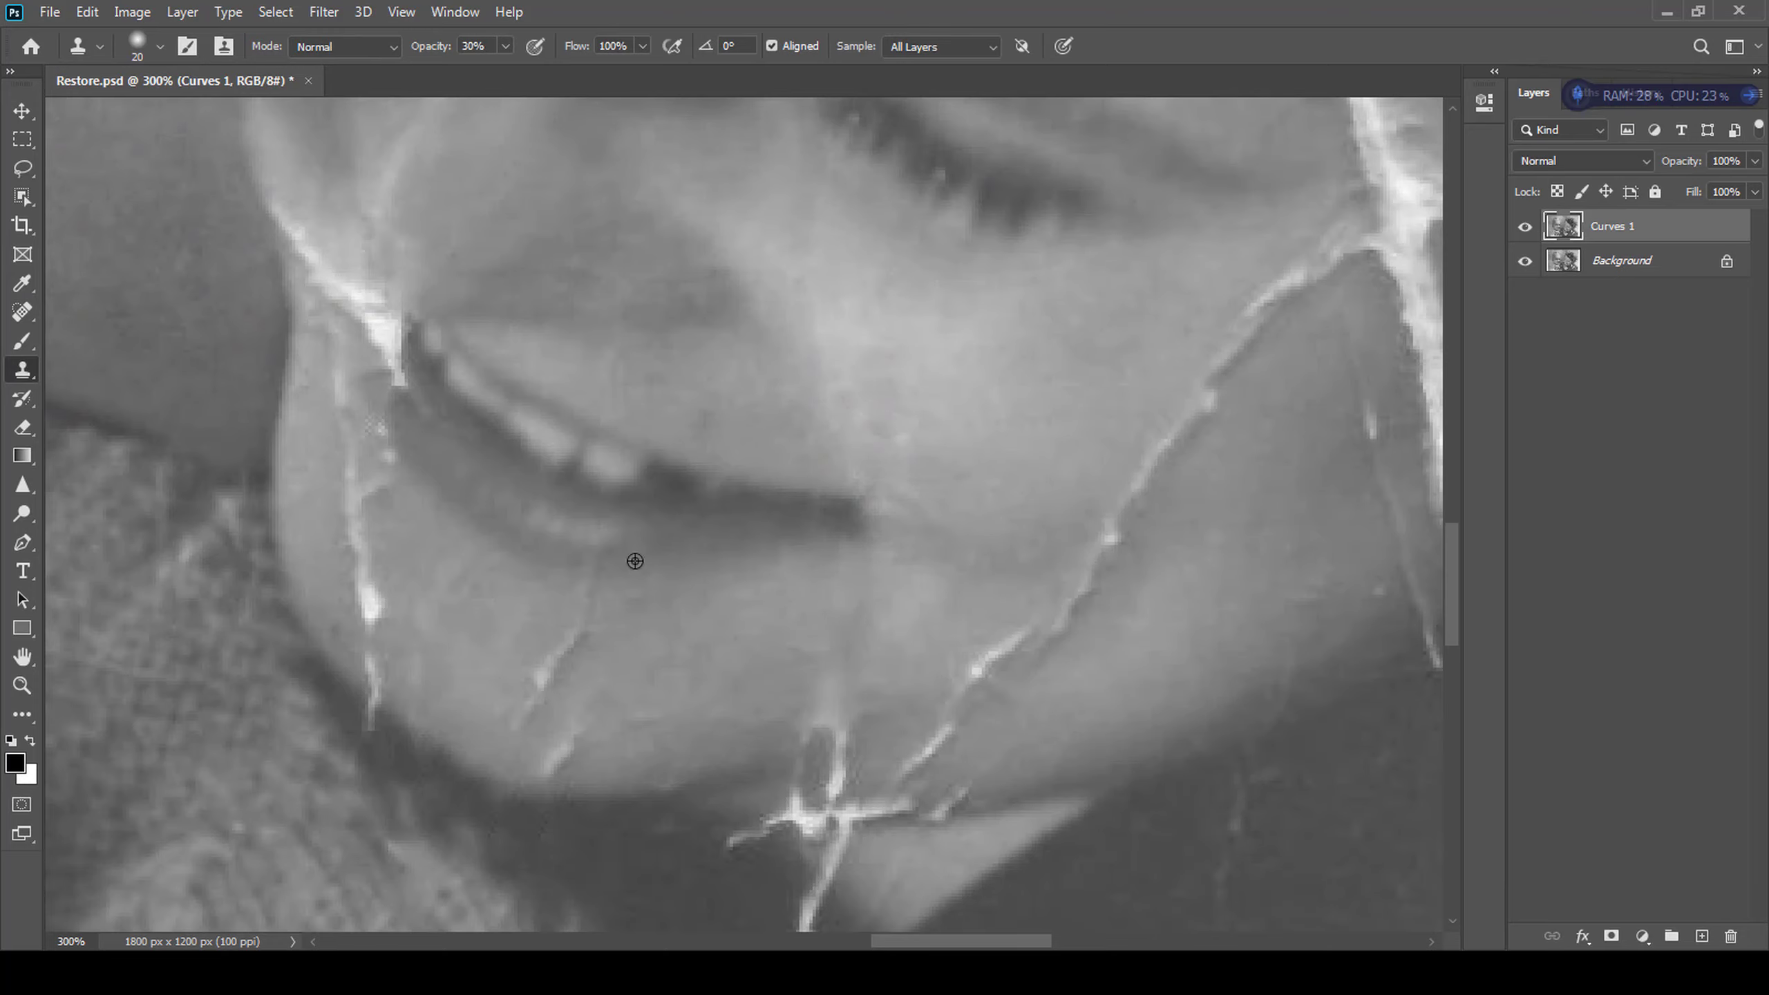
key(j)
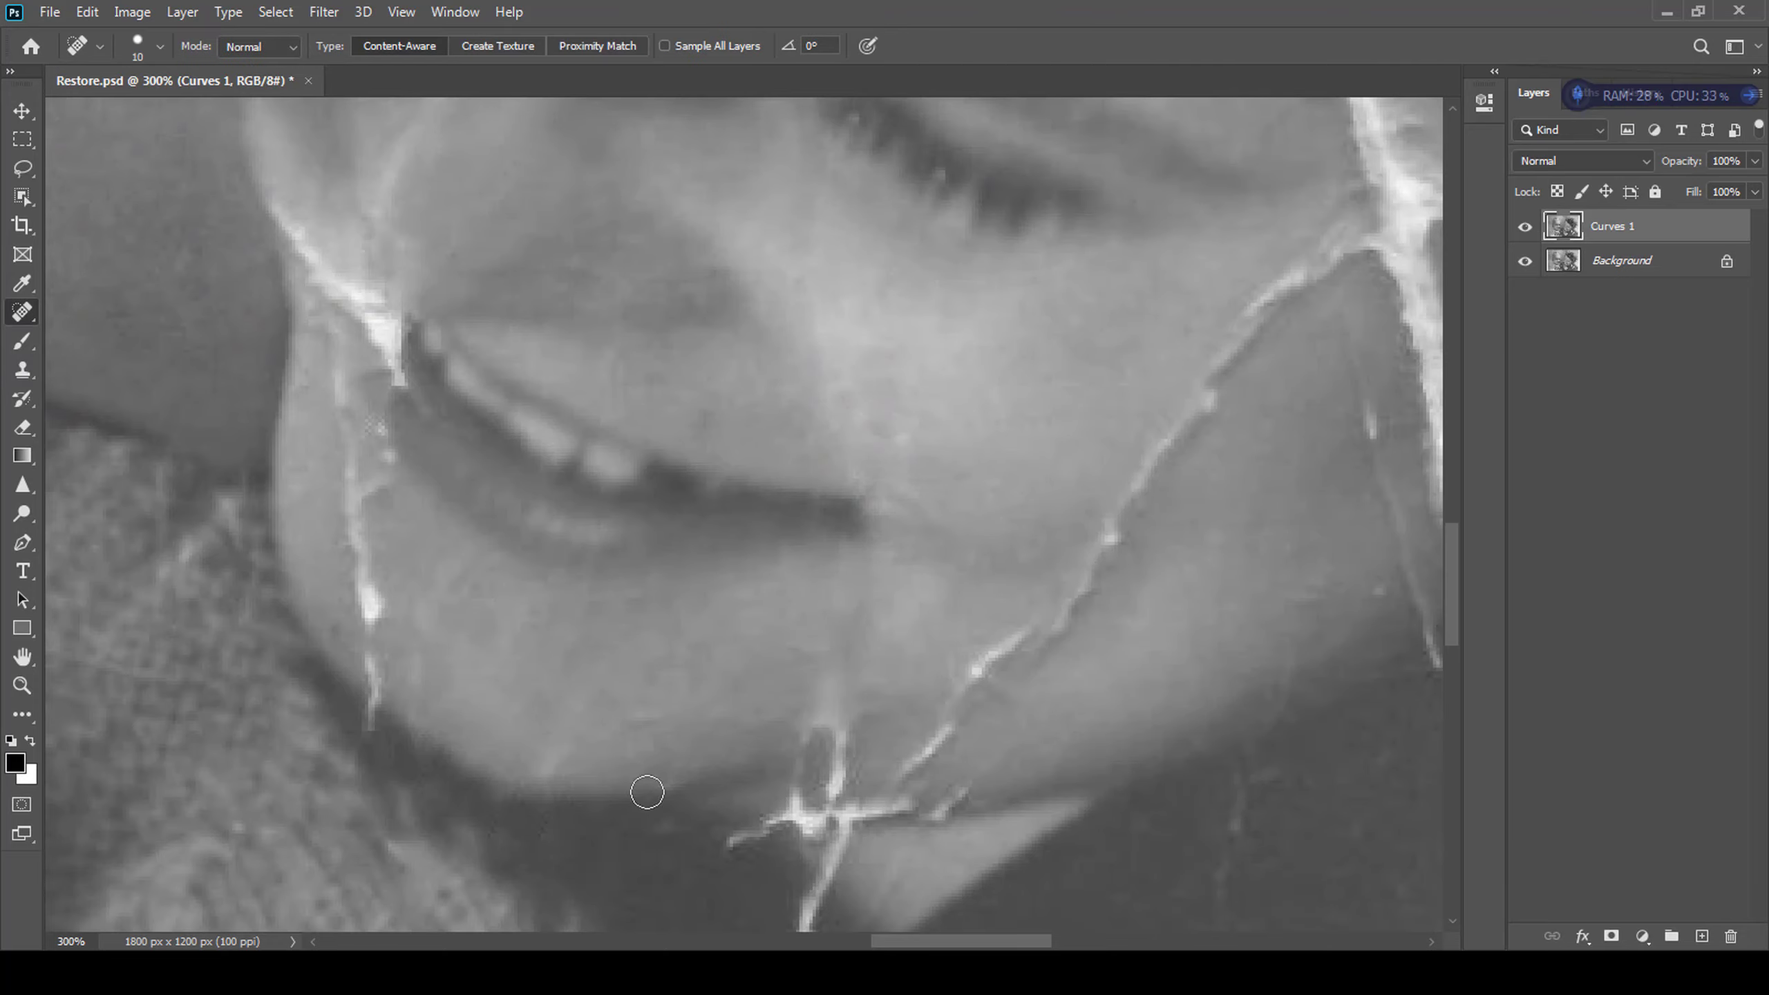
- Add a new layer and clone over the fold line beside the closed eye at 30% opacity and the upper temple crack at 80%
scroll(526, 553, up, 5)
scroll(526, 553, right, 5)
key(s)
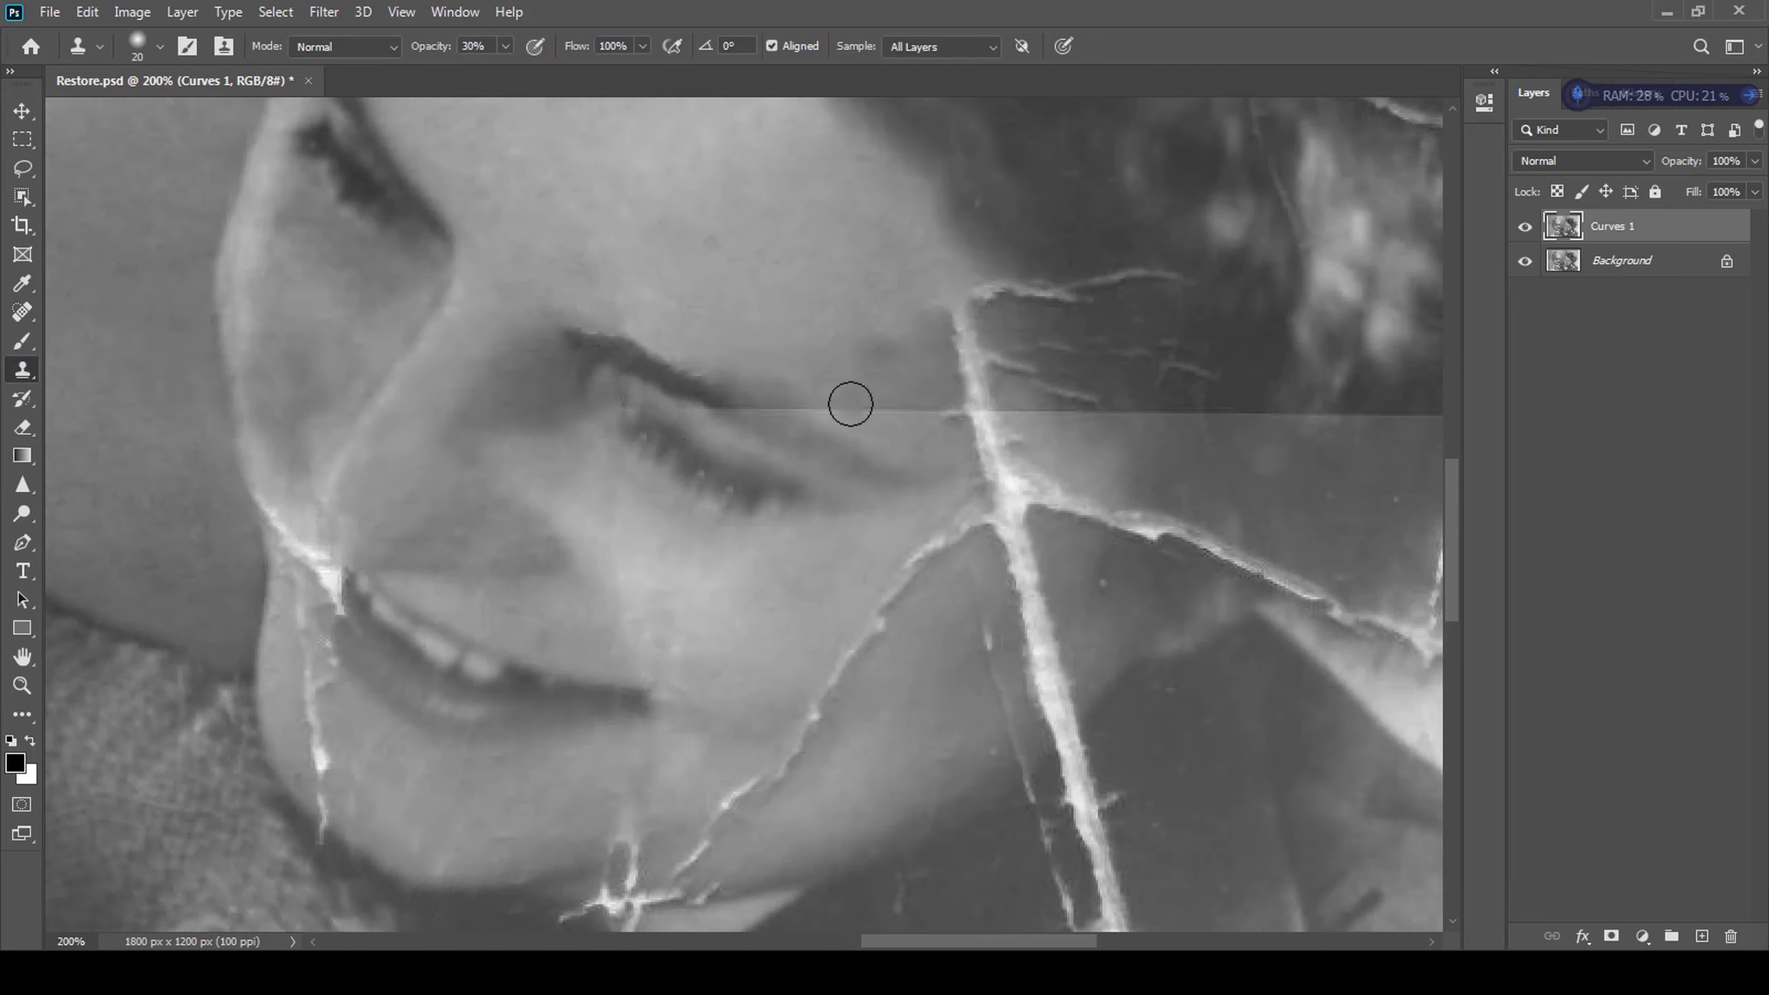
key(ctrl+shift+alt+n)
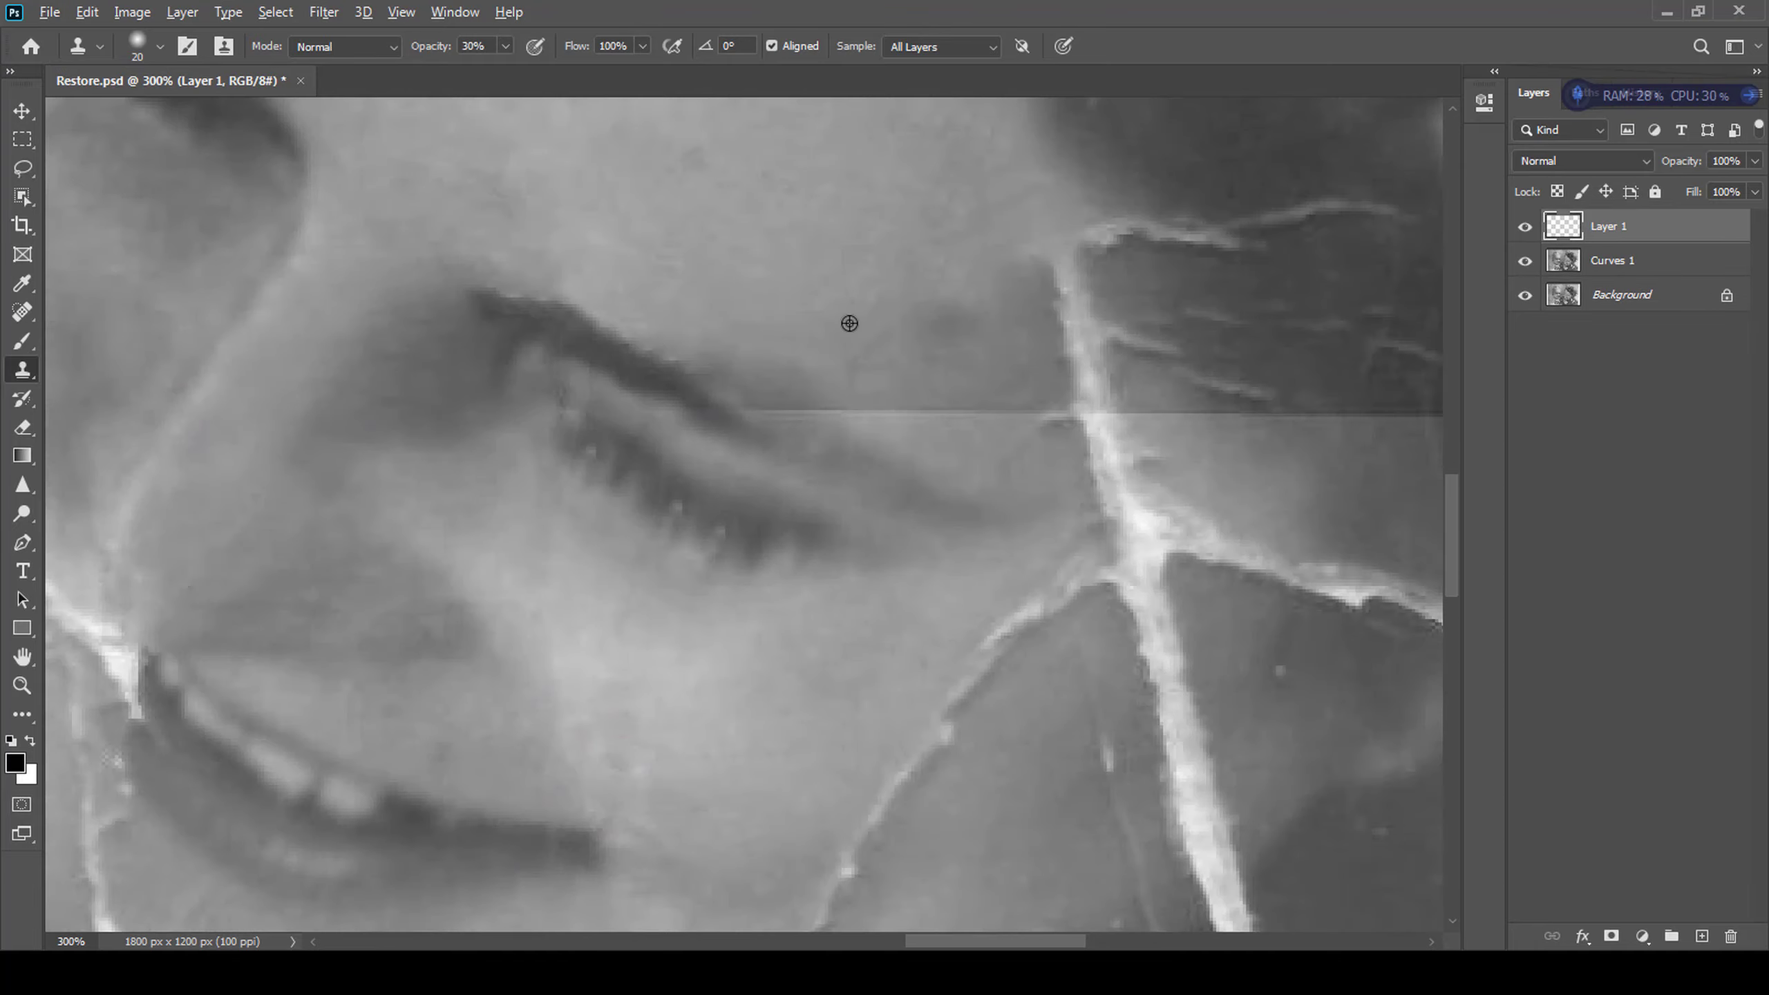
scroll(809, 396, down, 2)
key(8)
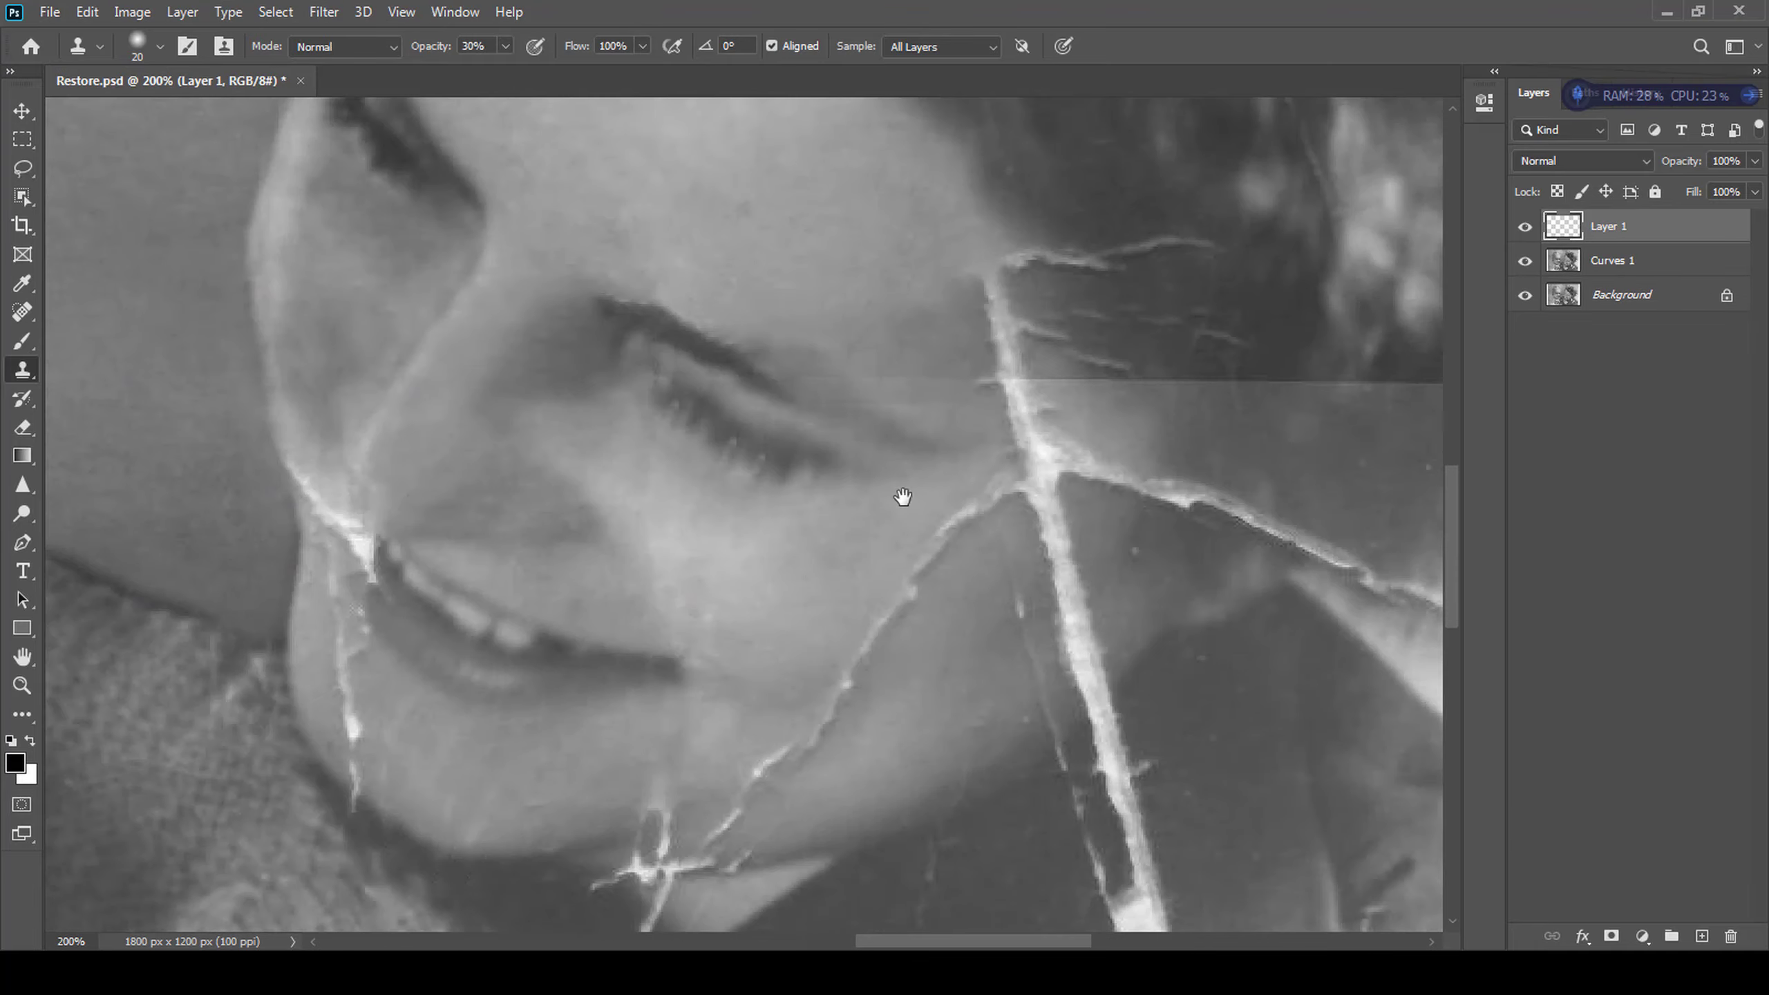
scroll(904, 498, right, 3)
scroll(927, 267, up, 2)
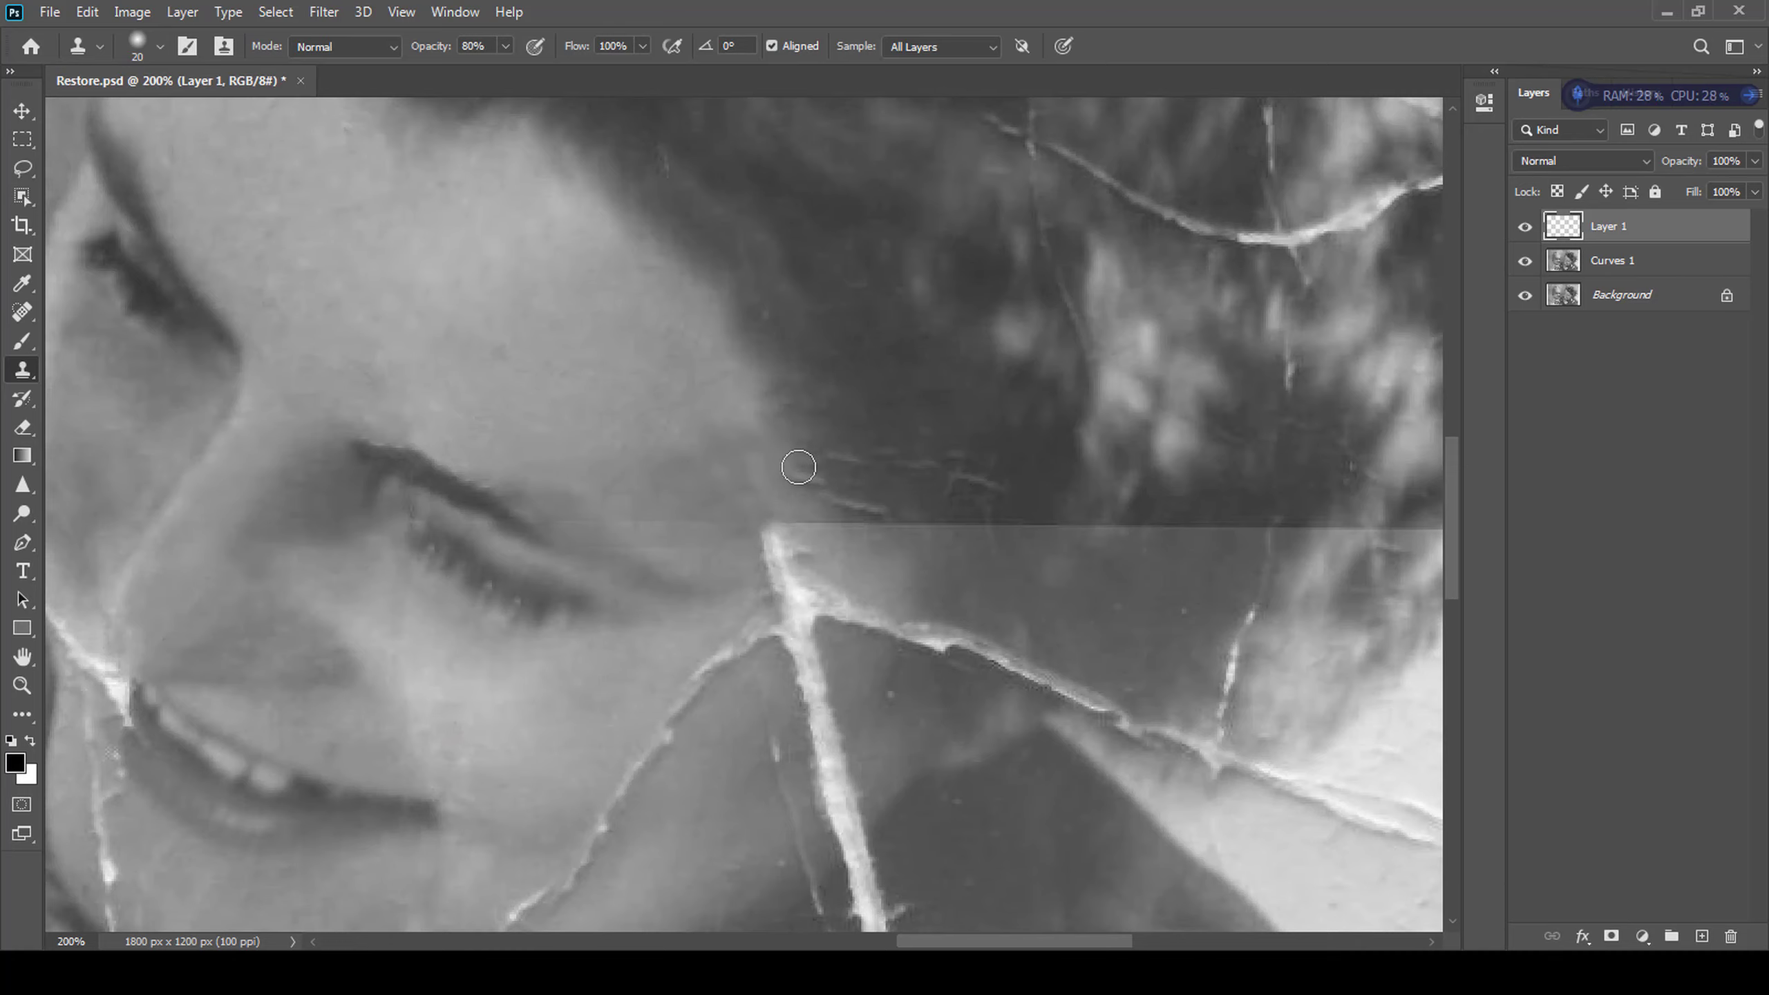
- Clone skin and hair over the remaining temple crack at 50% opacity with a size 20 brush and merge the layer down
key(5)
scroll(928, 393, down, 2)
scroll(796, 477, up, 2)
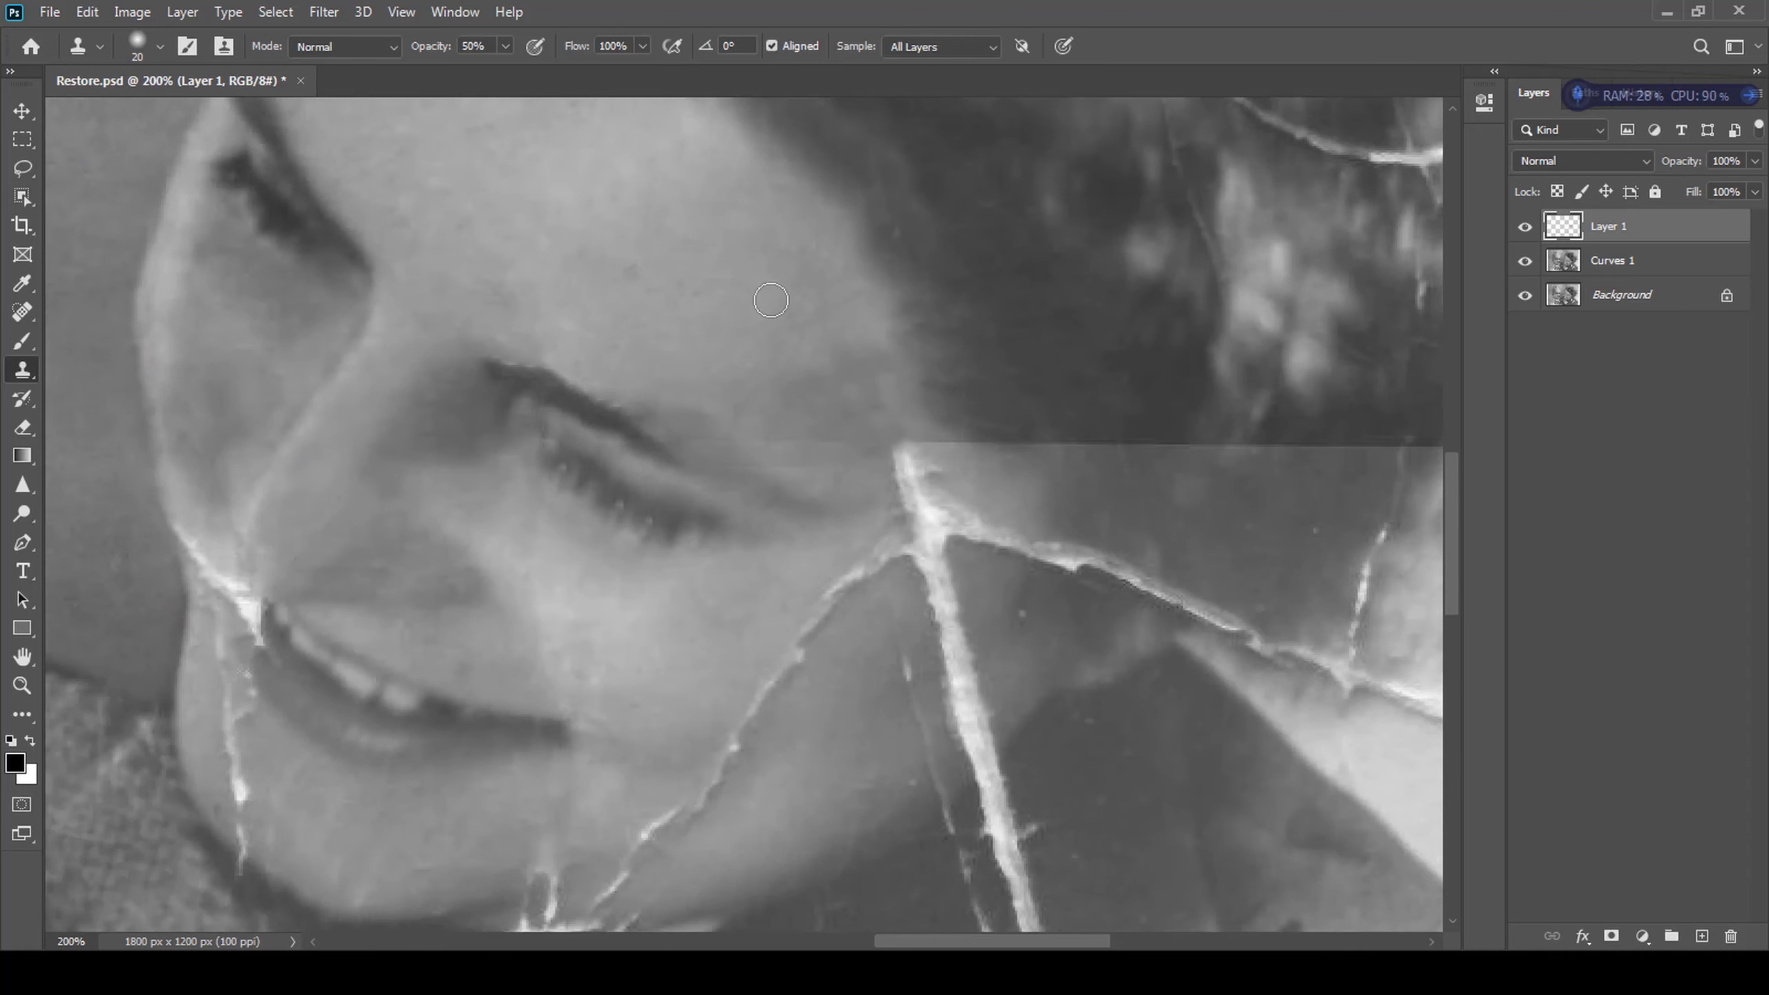
alt+click(704, 261)
mouse_move(842, 380)
mouse_down()
mouse_move(727, 380)
mouse_move(930, 427)
mouse_up()
key(r)
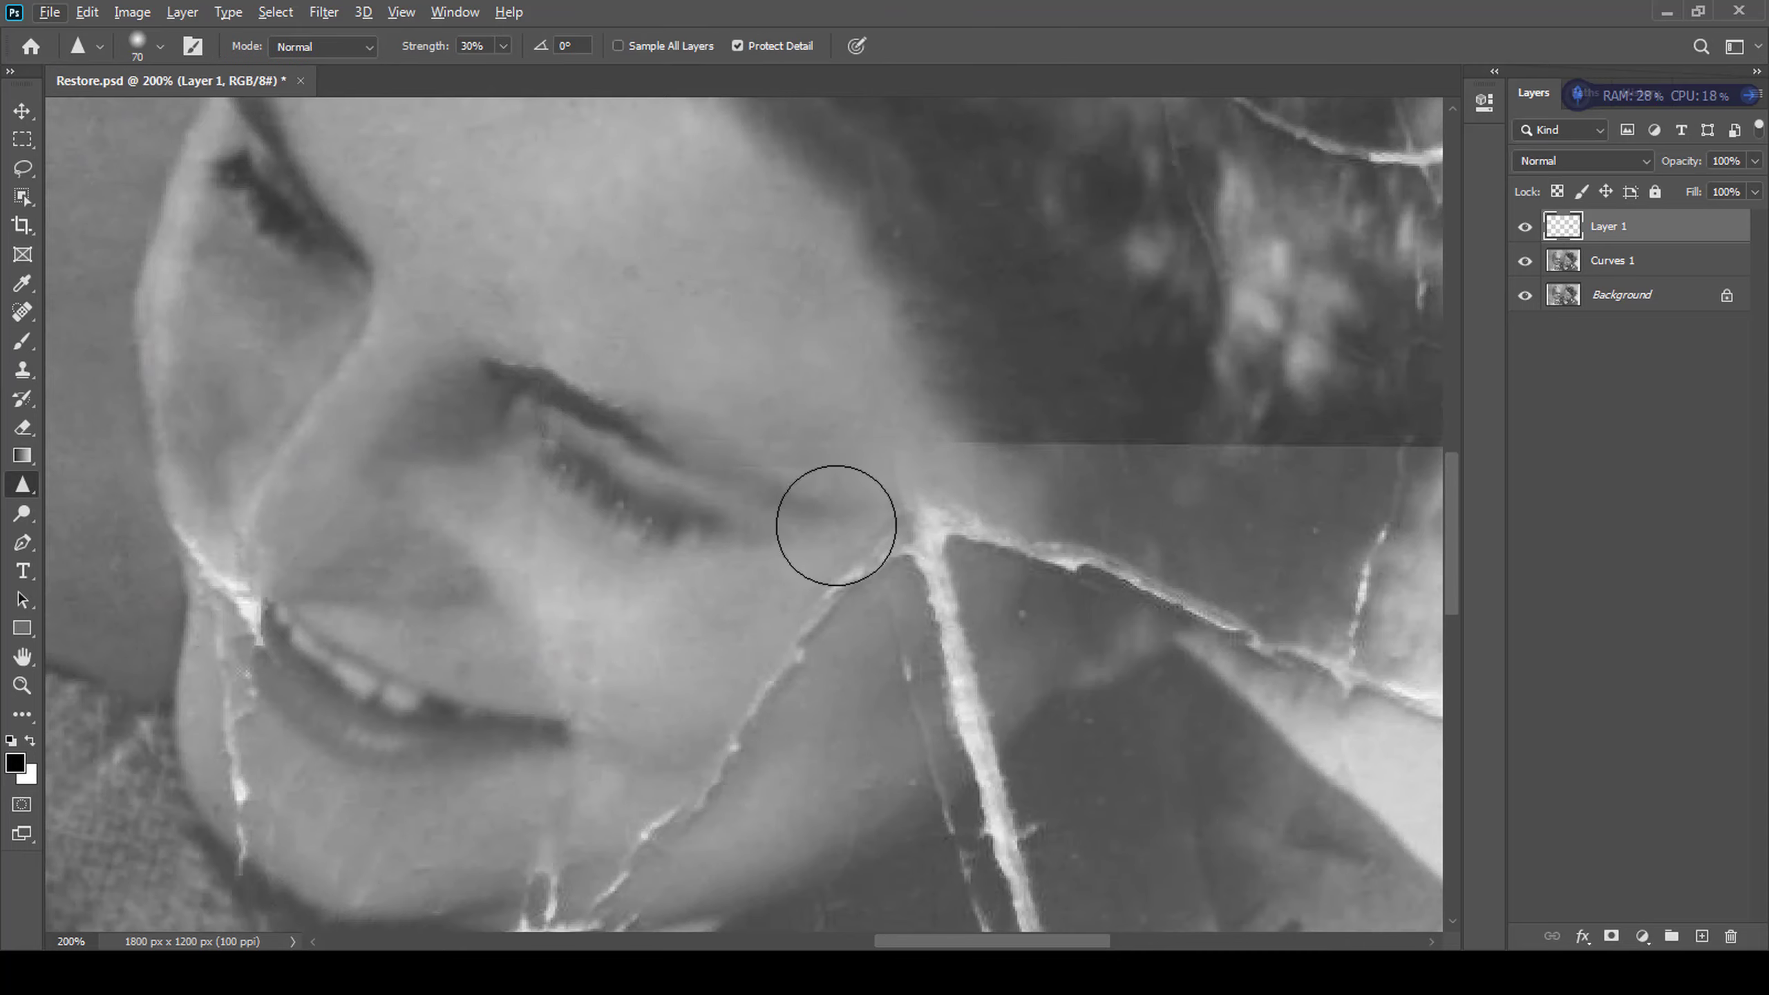
key(Delete)
- On the Curves 1 layer, select the far half of the woman's lower lip by painting a quick mask with a size 40 brush
scroll(841, 557, down, 2)
scroll(604, 470, up, 3)
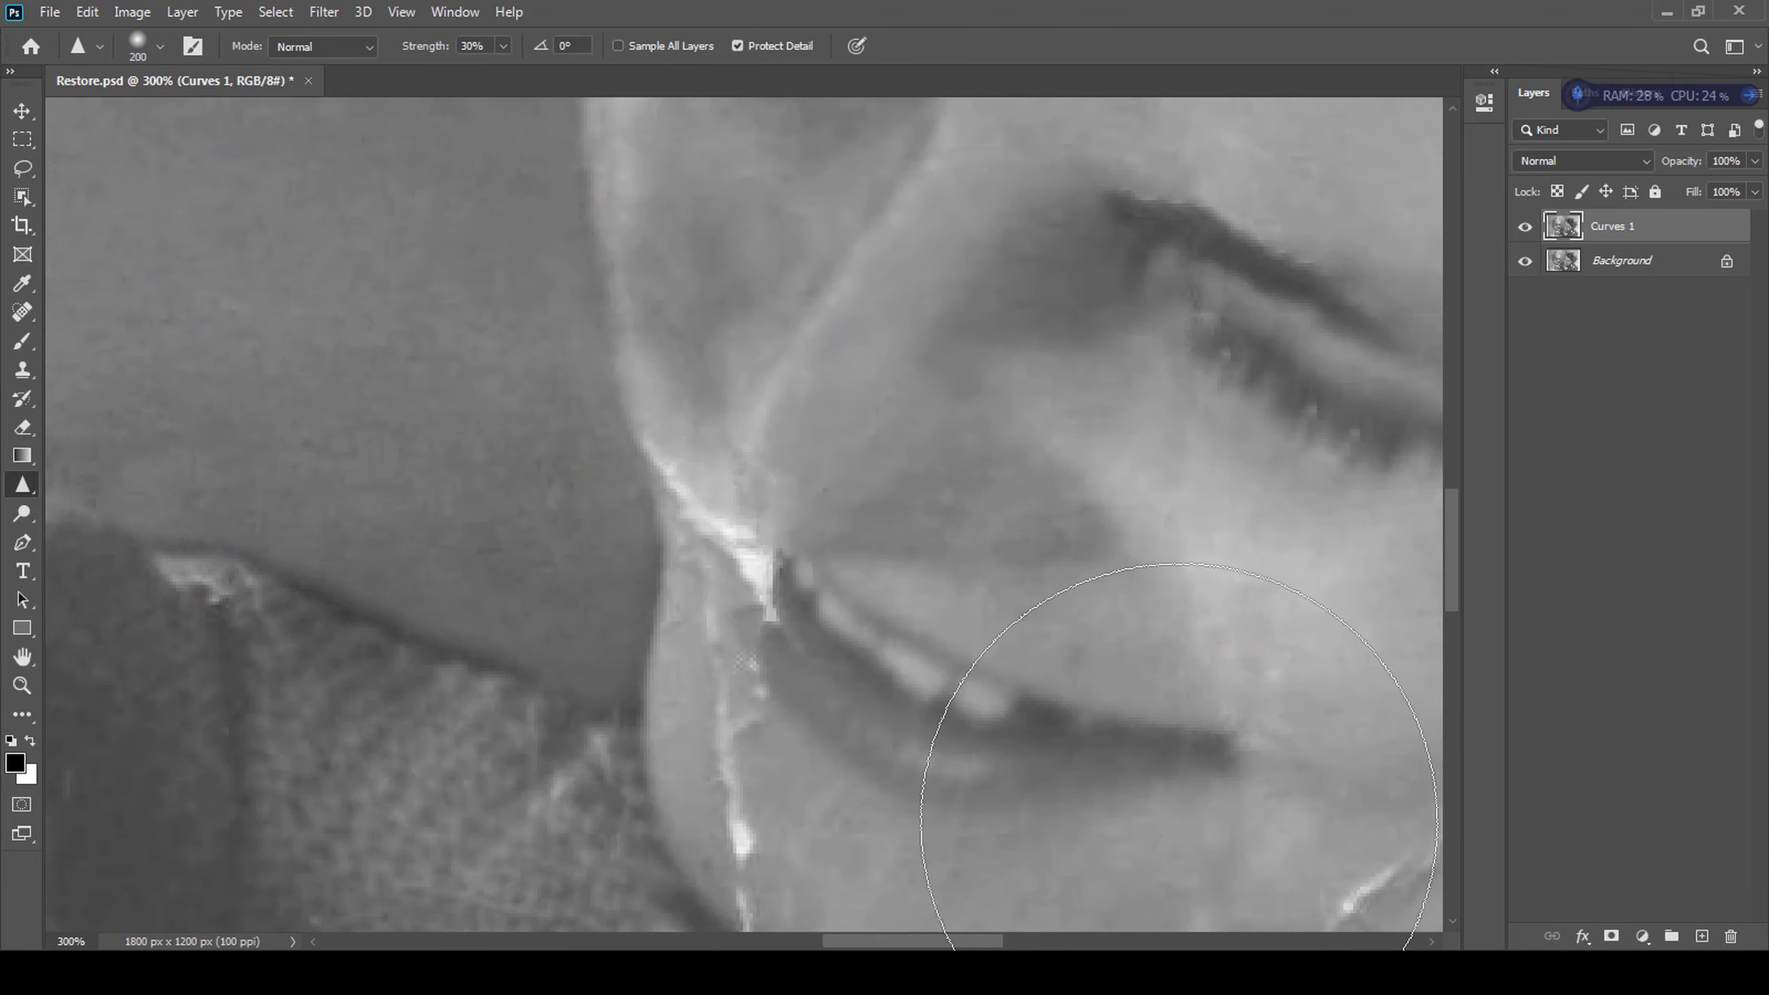
key(ctrl+z)
key(alt+bracketleft)
key(q)
key(b)
key(bracketleft)
mouse_move(851, 710)
mouse_down()
mouse_move(861, 723)
mouse_move(802, 680)
mouse_move(924, 750)
mouse_up()
key(0)
key(q)
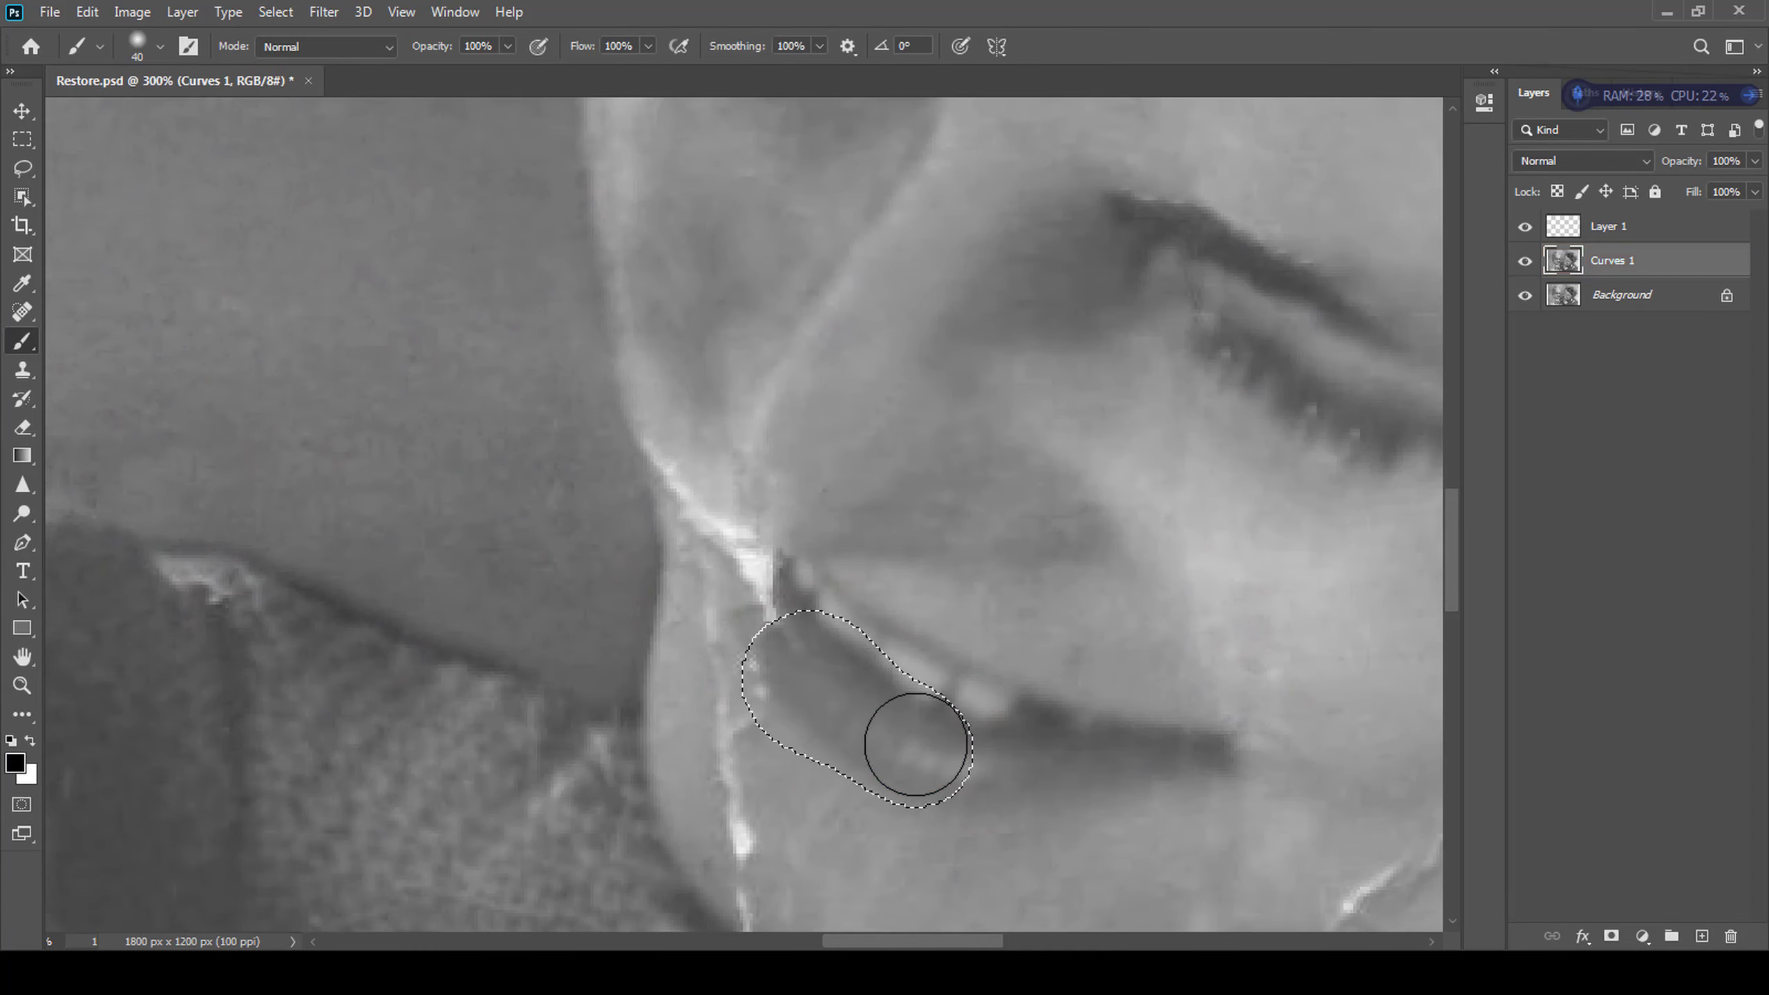
- Copy the selected lower lip to a new layer and move the copy over the cracked far end of the mouth
key(v)
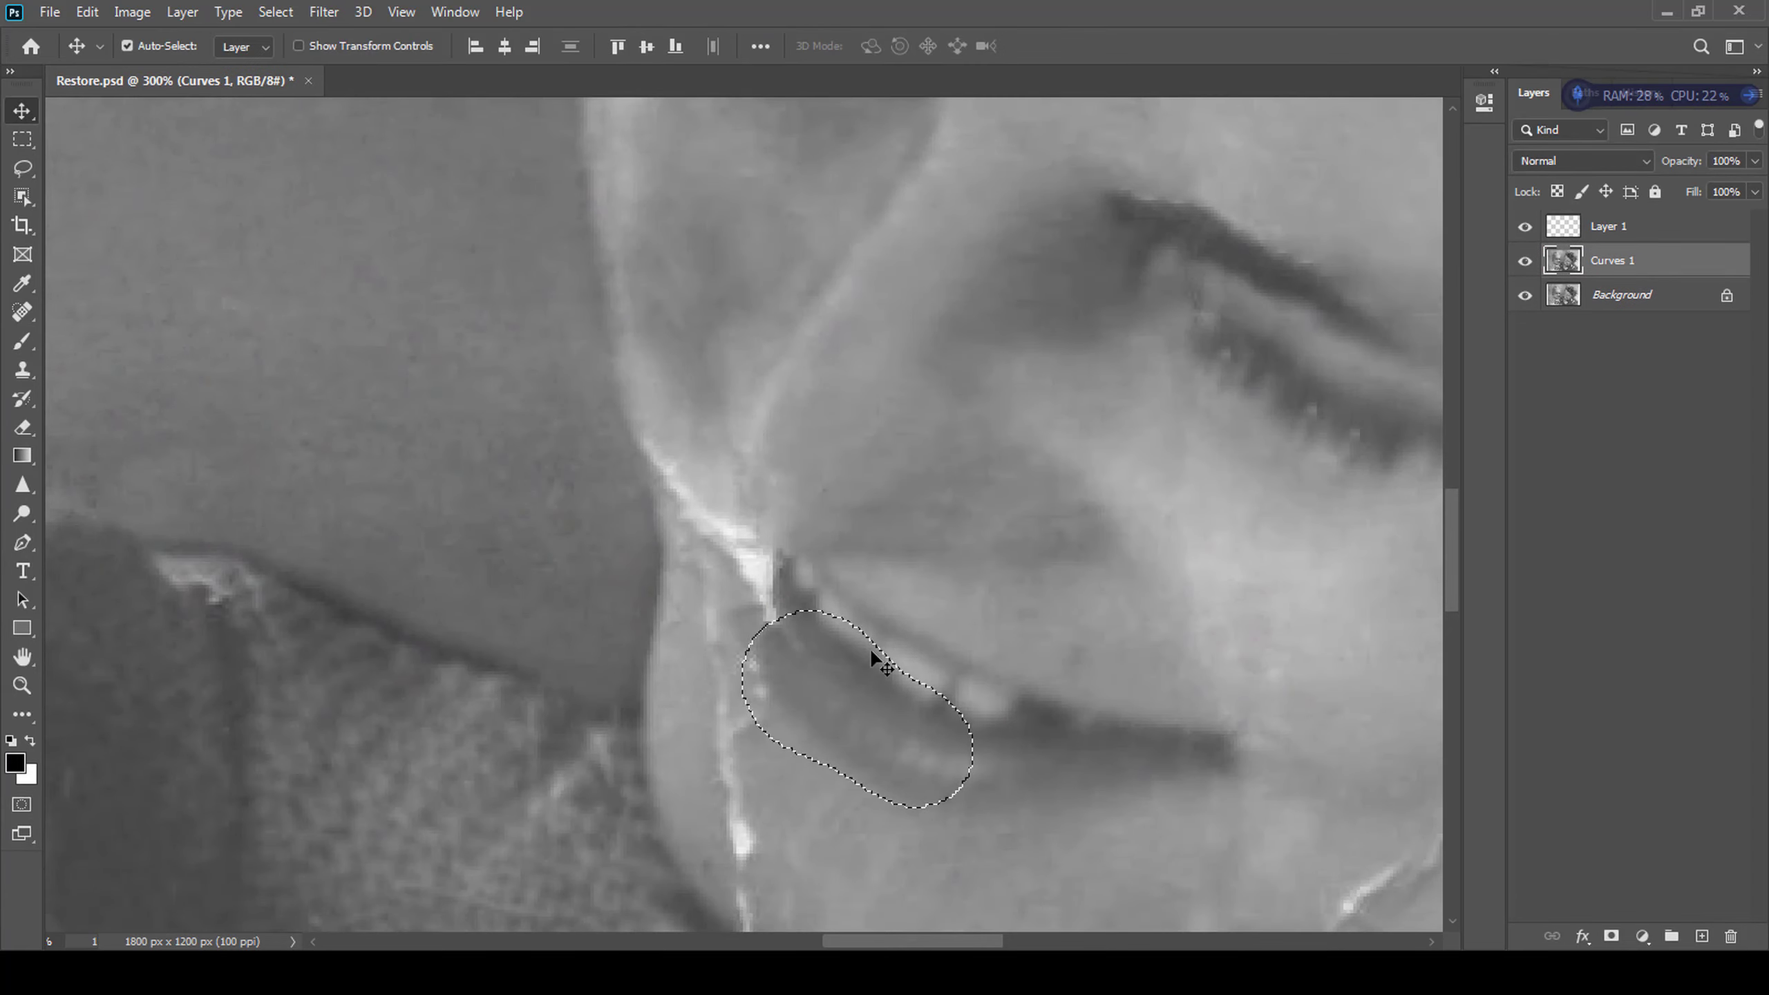
key(ctrl+j)
key(ctrl+t)
drag(826, 729, 730, 668)
drag(995, 365, 1014, 451)
drag(760, 648, 769, 640)
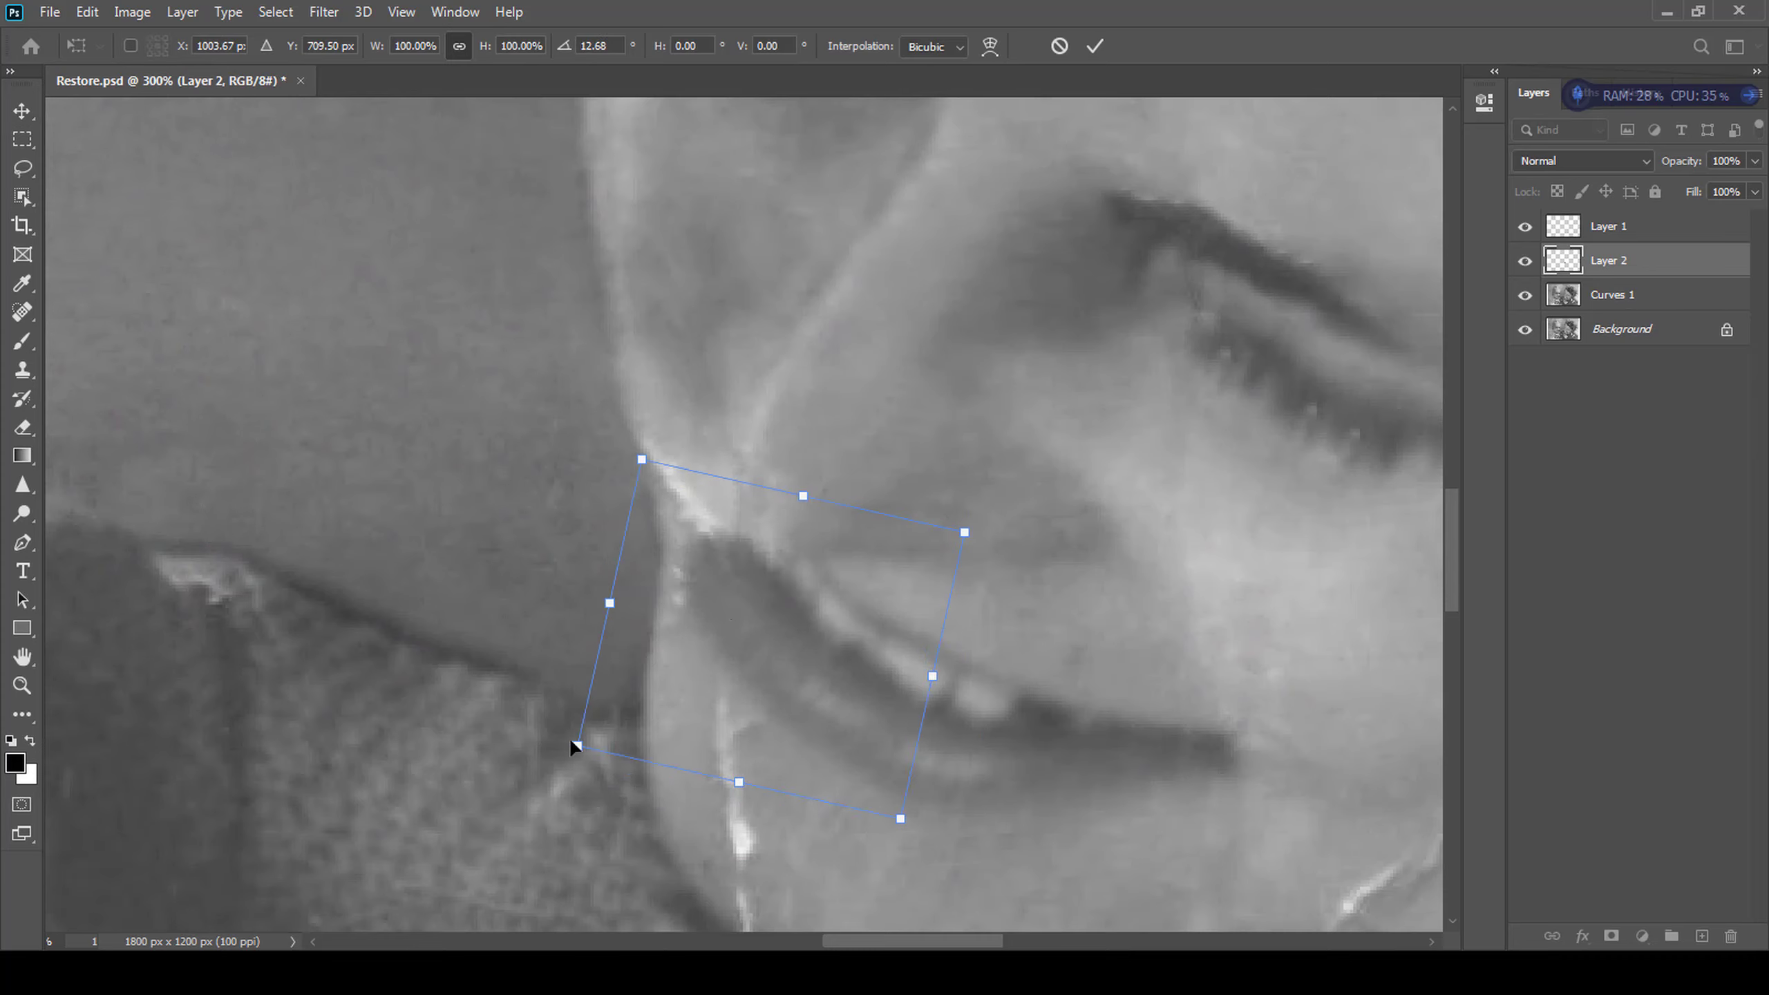
drag(976, 462, 798, 660)
right_click(849, 654)
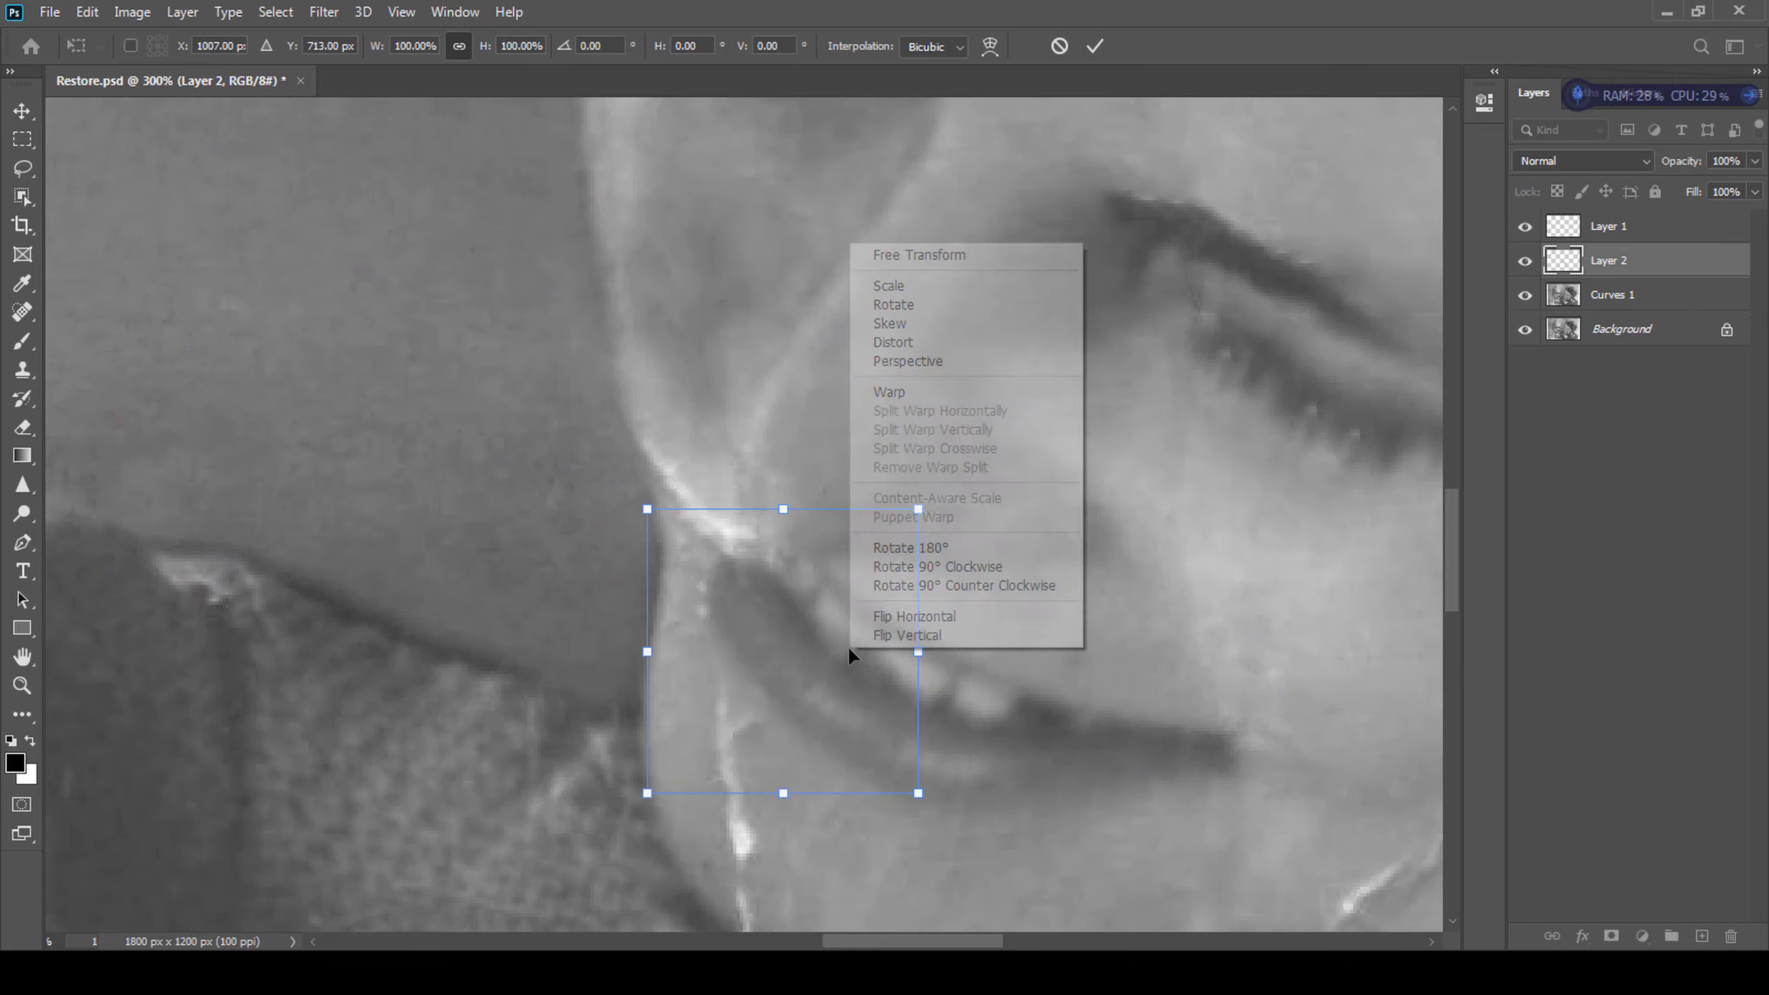
click(914, 616)
drag(1007, 812, 959, 868)
drag(750, 589, 718, 589)
key(Escape)
- Add a layer mask to the lip patch and paint out its outer edge in black with a size 20 brush
alt+click(907, 745)
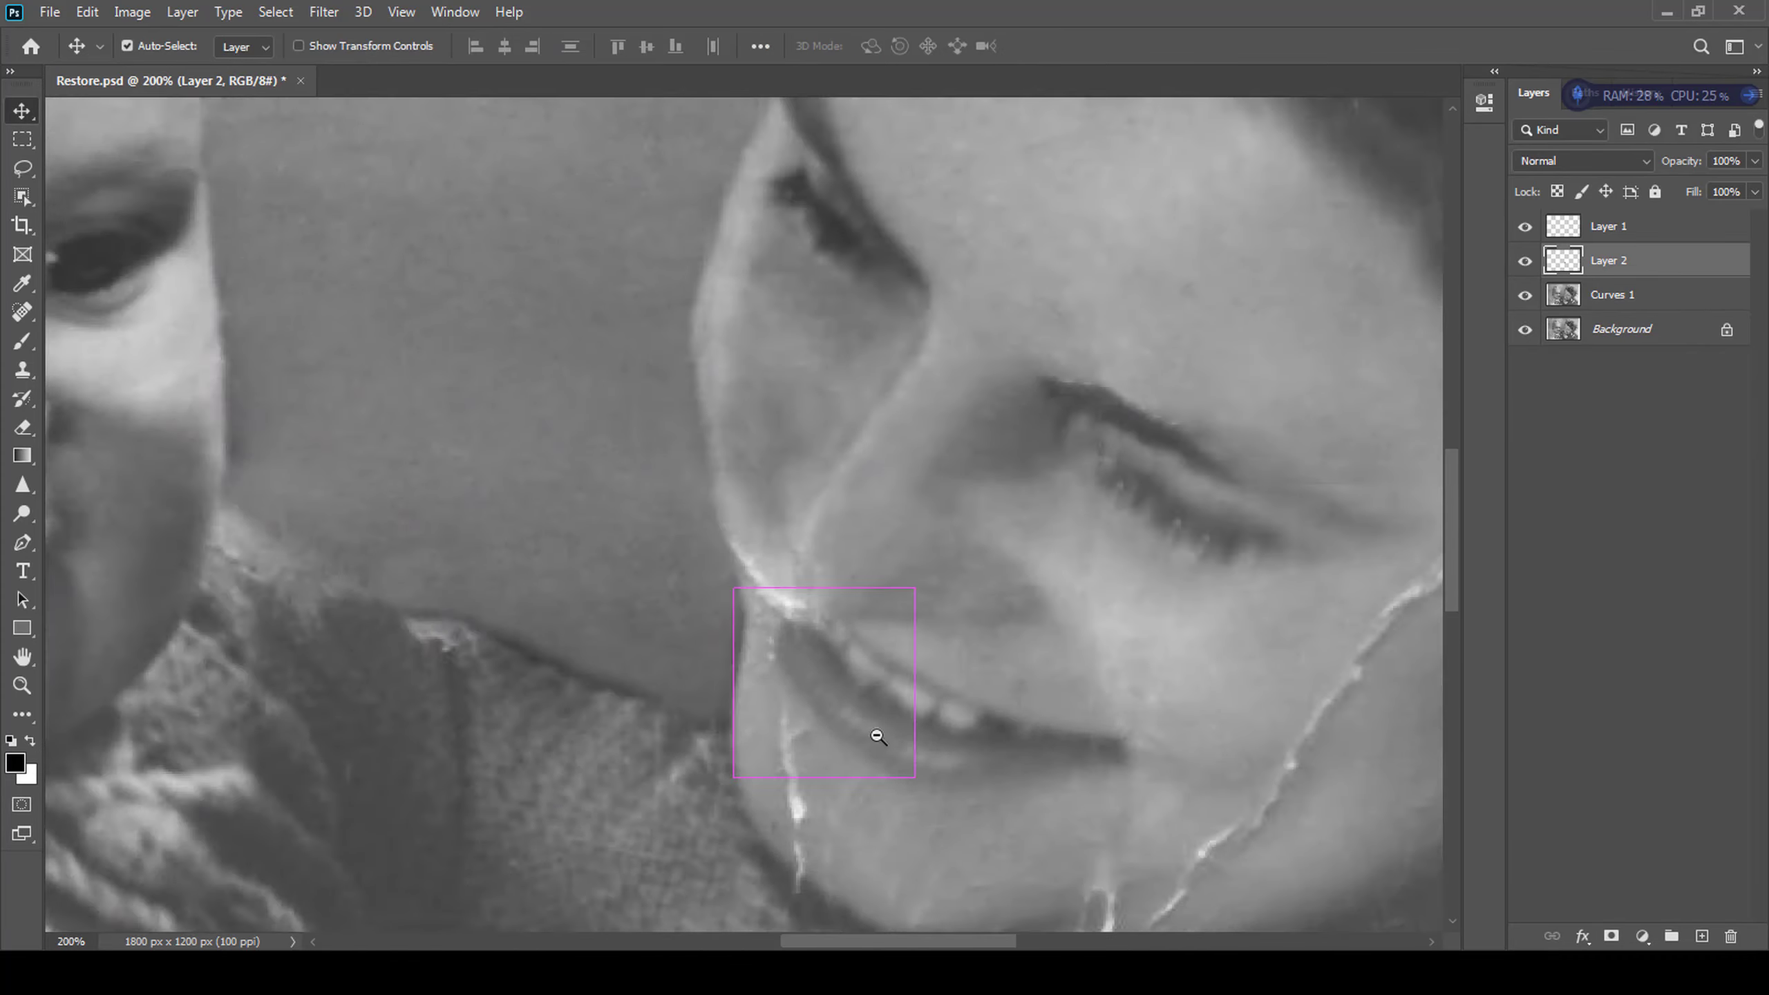
alt+click(877, 737)
ctrl+click(817, 729)
ctrl+click(817, 729)
click(1610, 936)
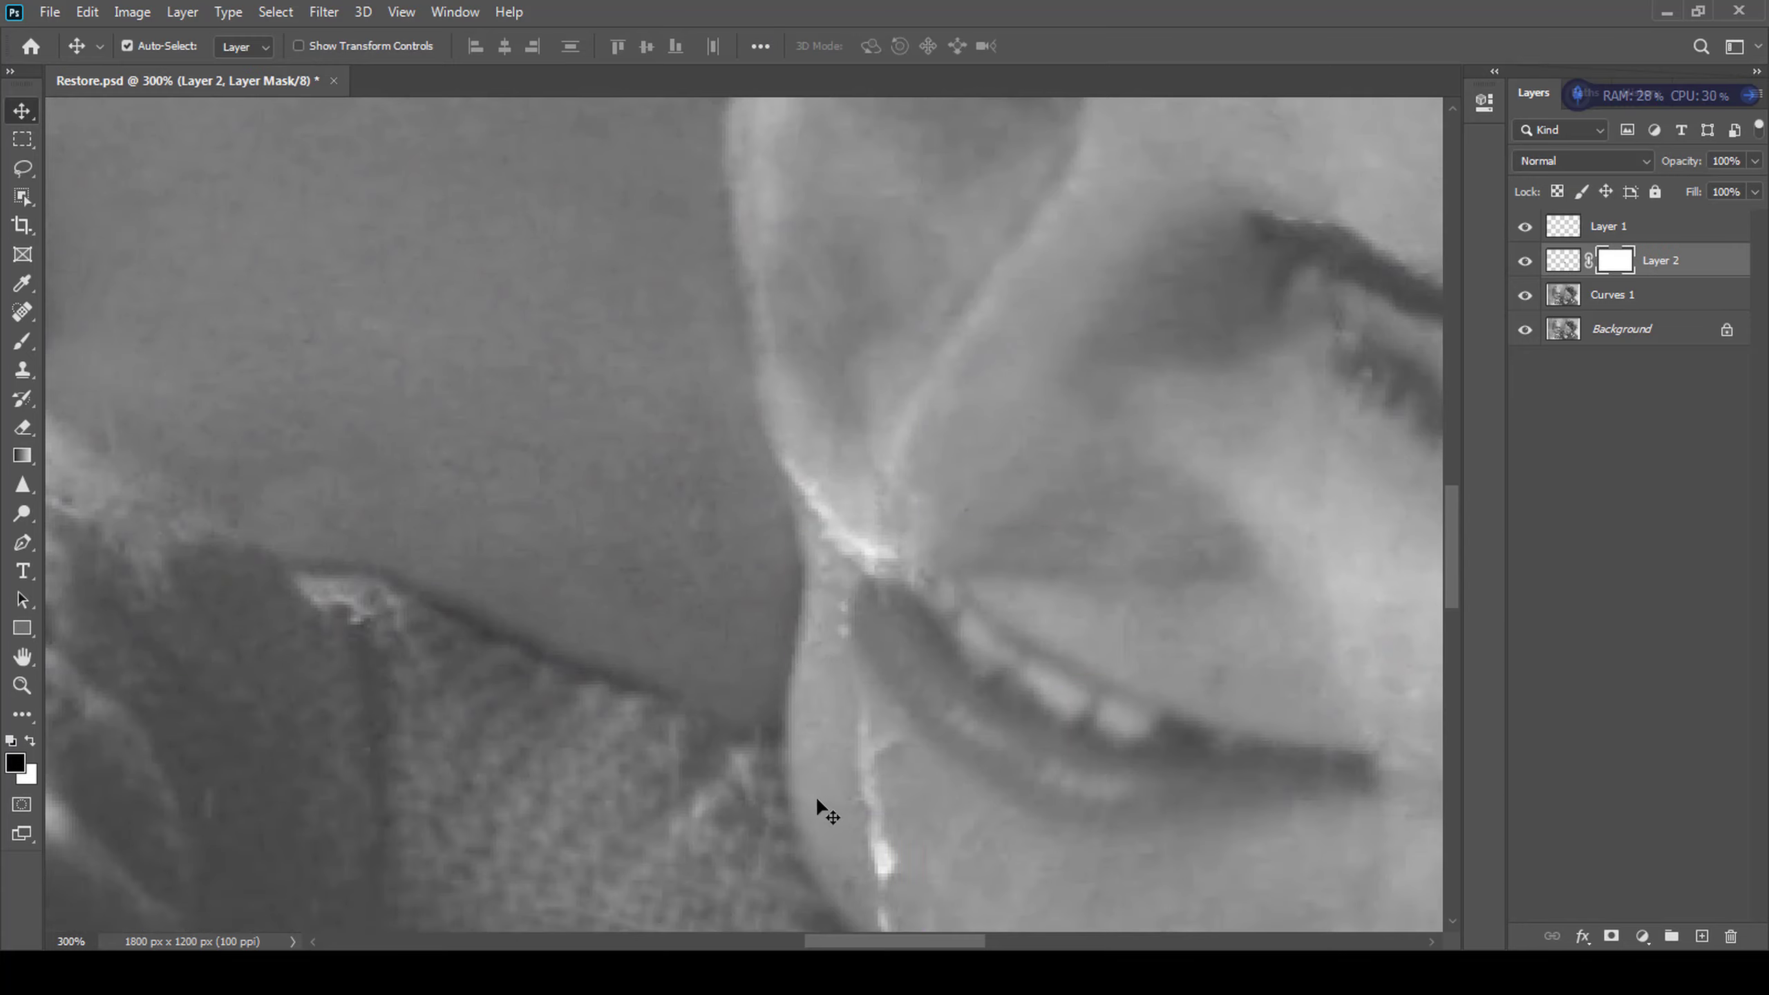
key(b)
drag(856, 660, 906, 737)
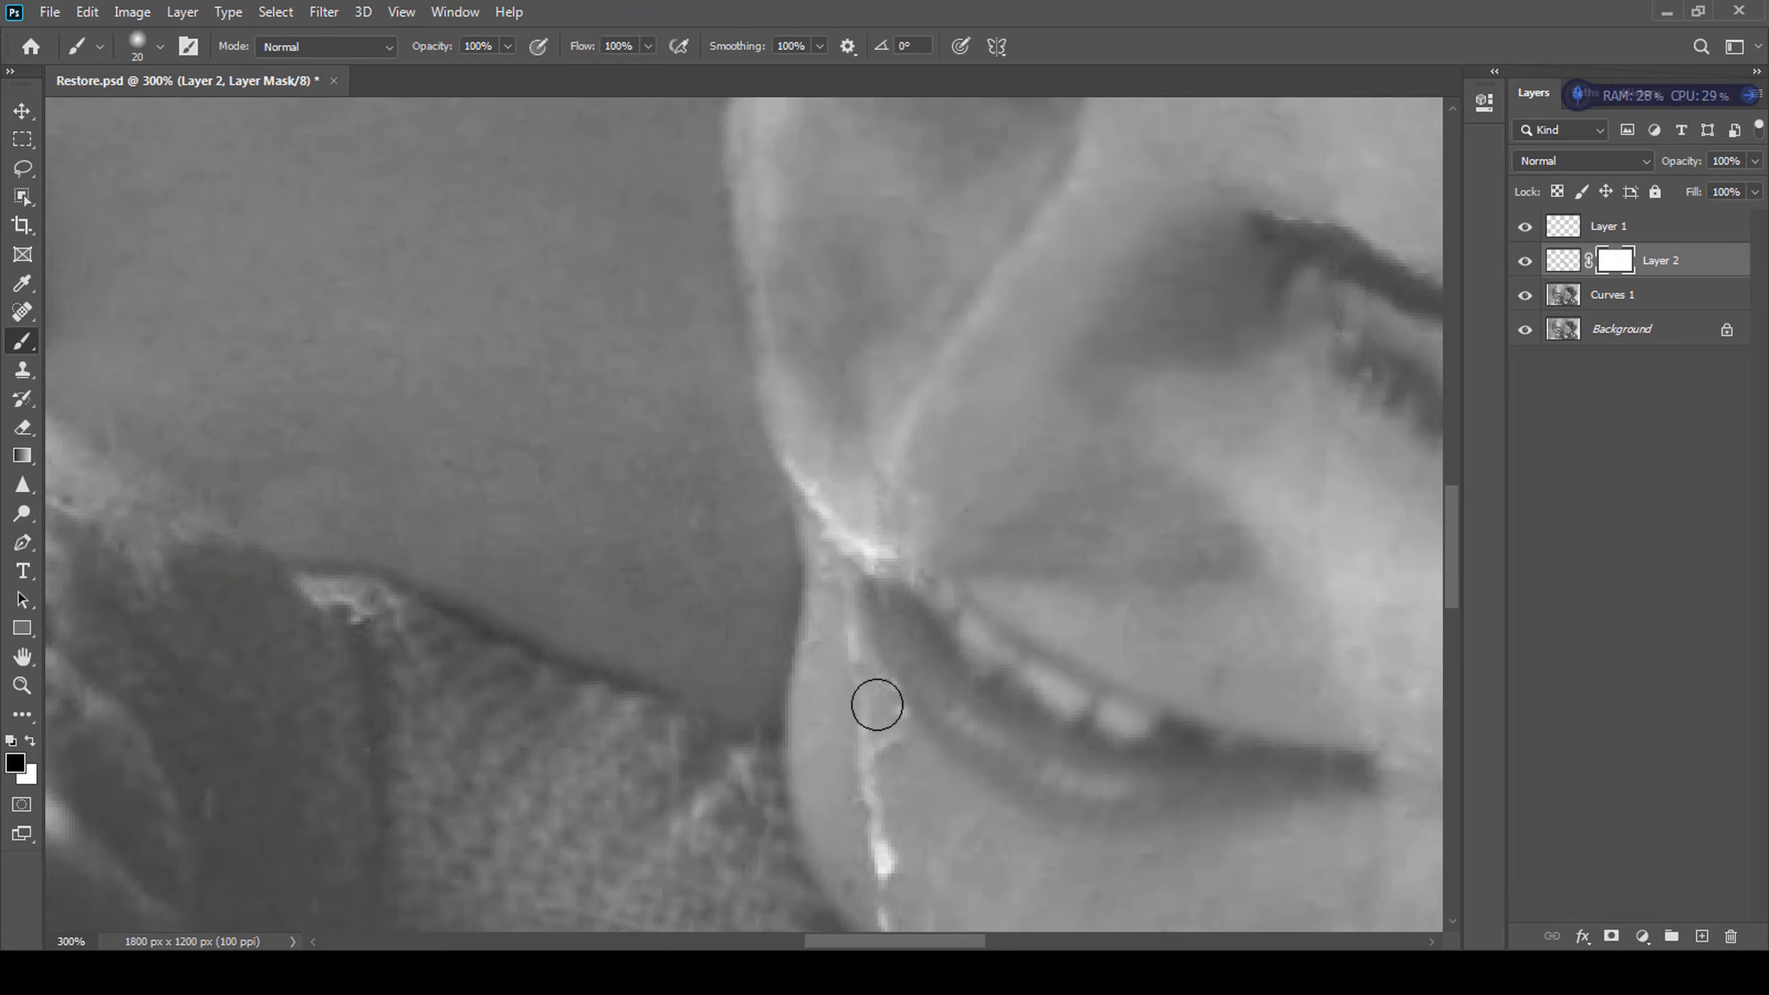
- Compare the mouth with and without the lip patch and nudge the patch slightly with Free Transform
click(1525, 261)
click(1525, 262)
scroll(951, 742, down, 2)
scroll(912, 738, up, 2)
key(ctrl+t)
drag(1075, 416, 1066, 407)
key(Return)
key(b)
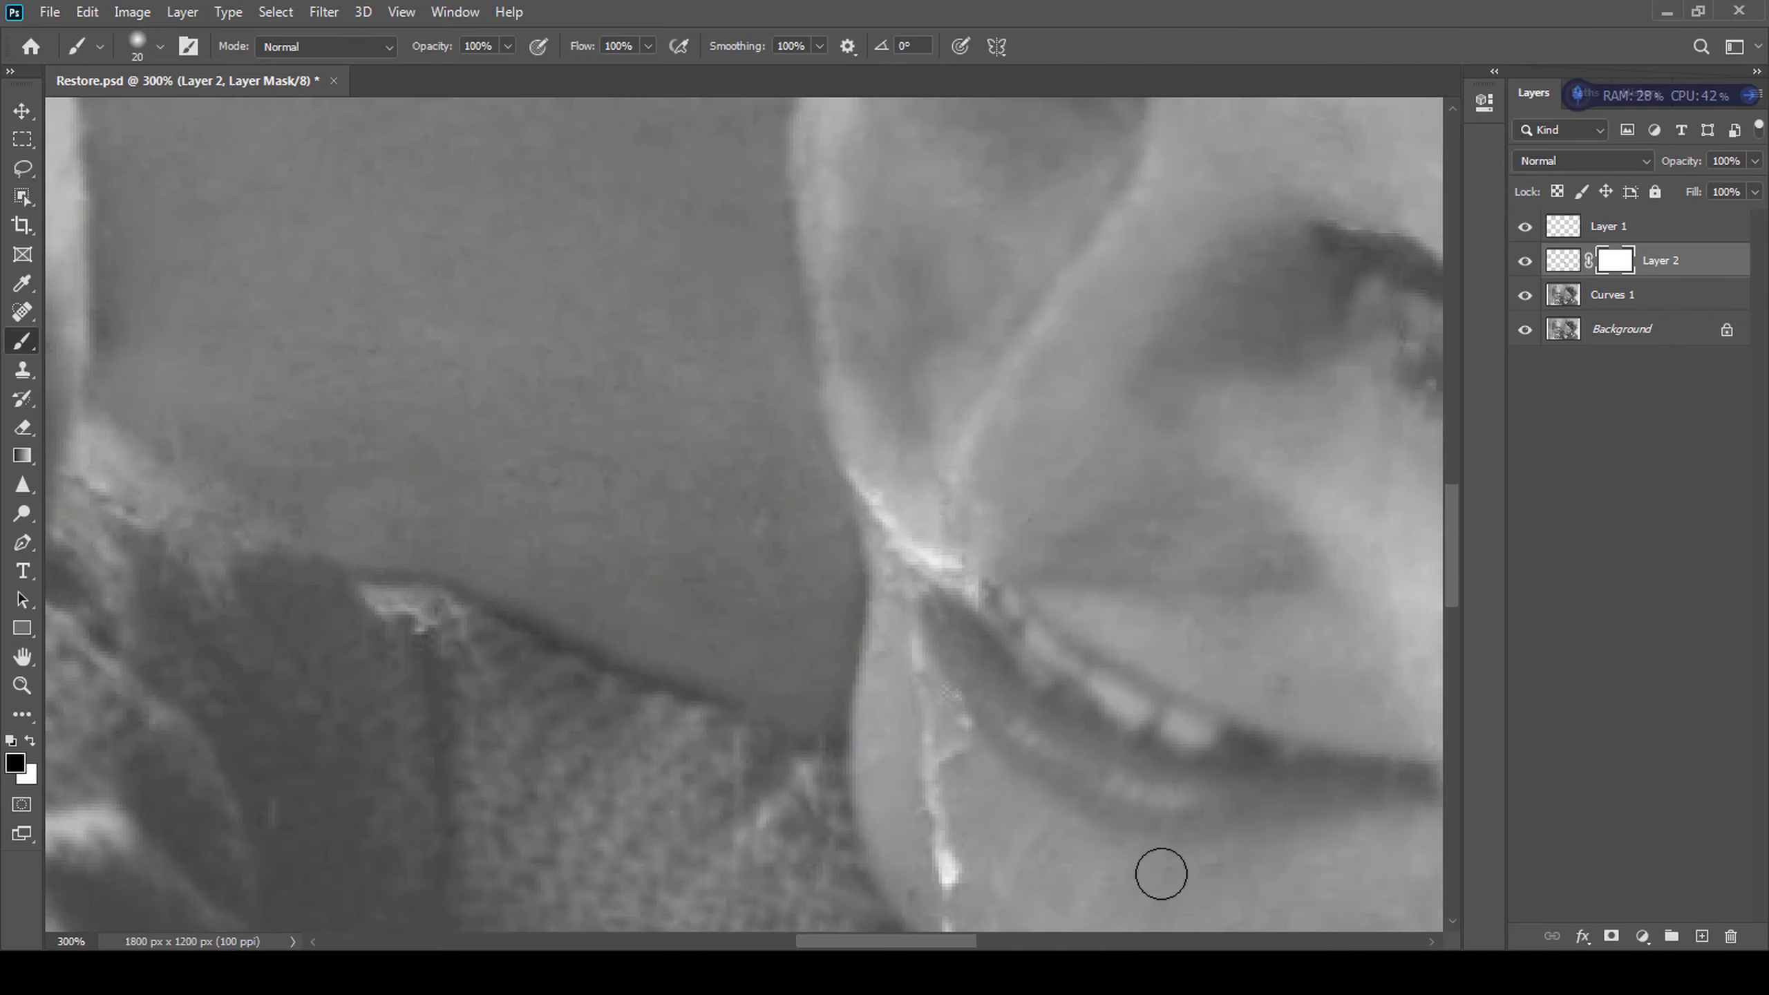
- Warp the lip patch so it follows the curve of the woman's mouth at its far end
scroll(996, 724, down, 2)
click(1526, 261)
scroll(1079, 780, up, 1)
key(v)
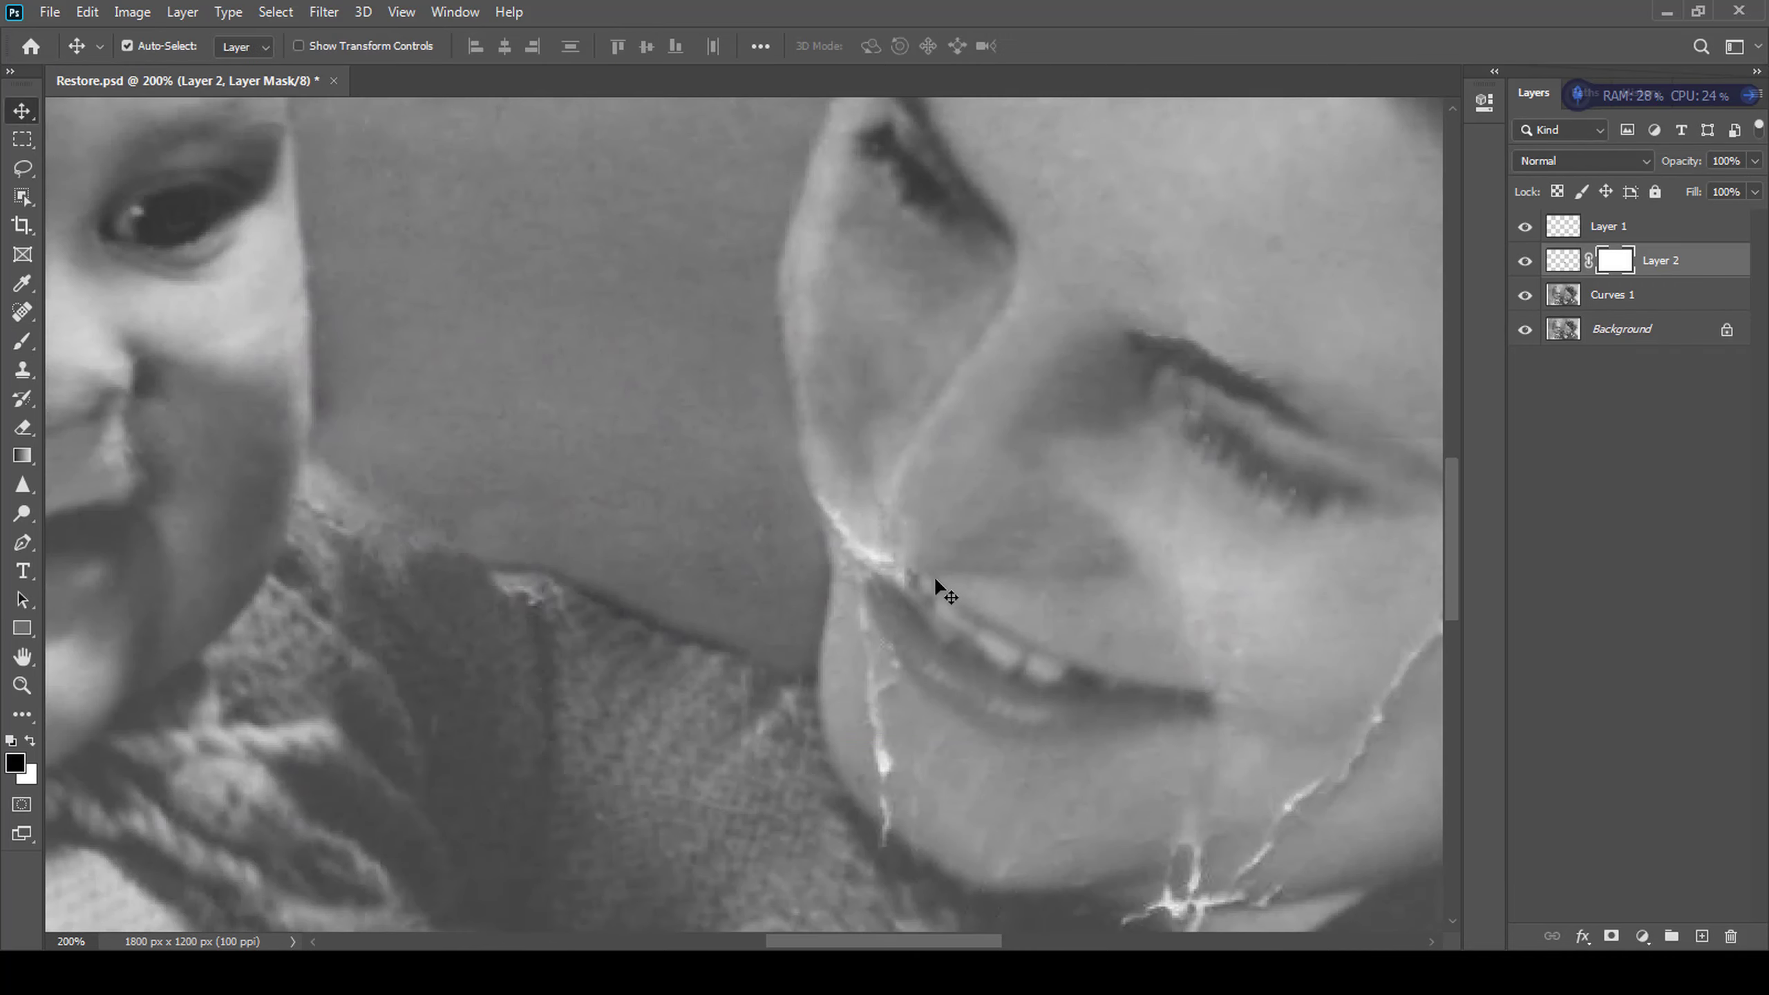
key(ctrl+t)
right_click(875, 611)
click(926, 347)
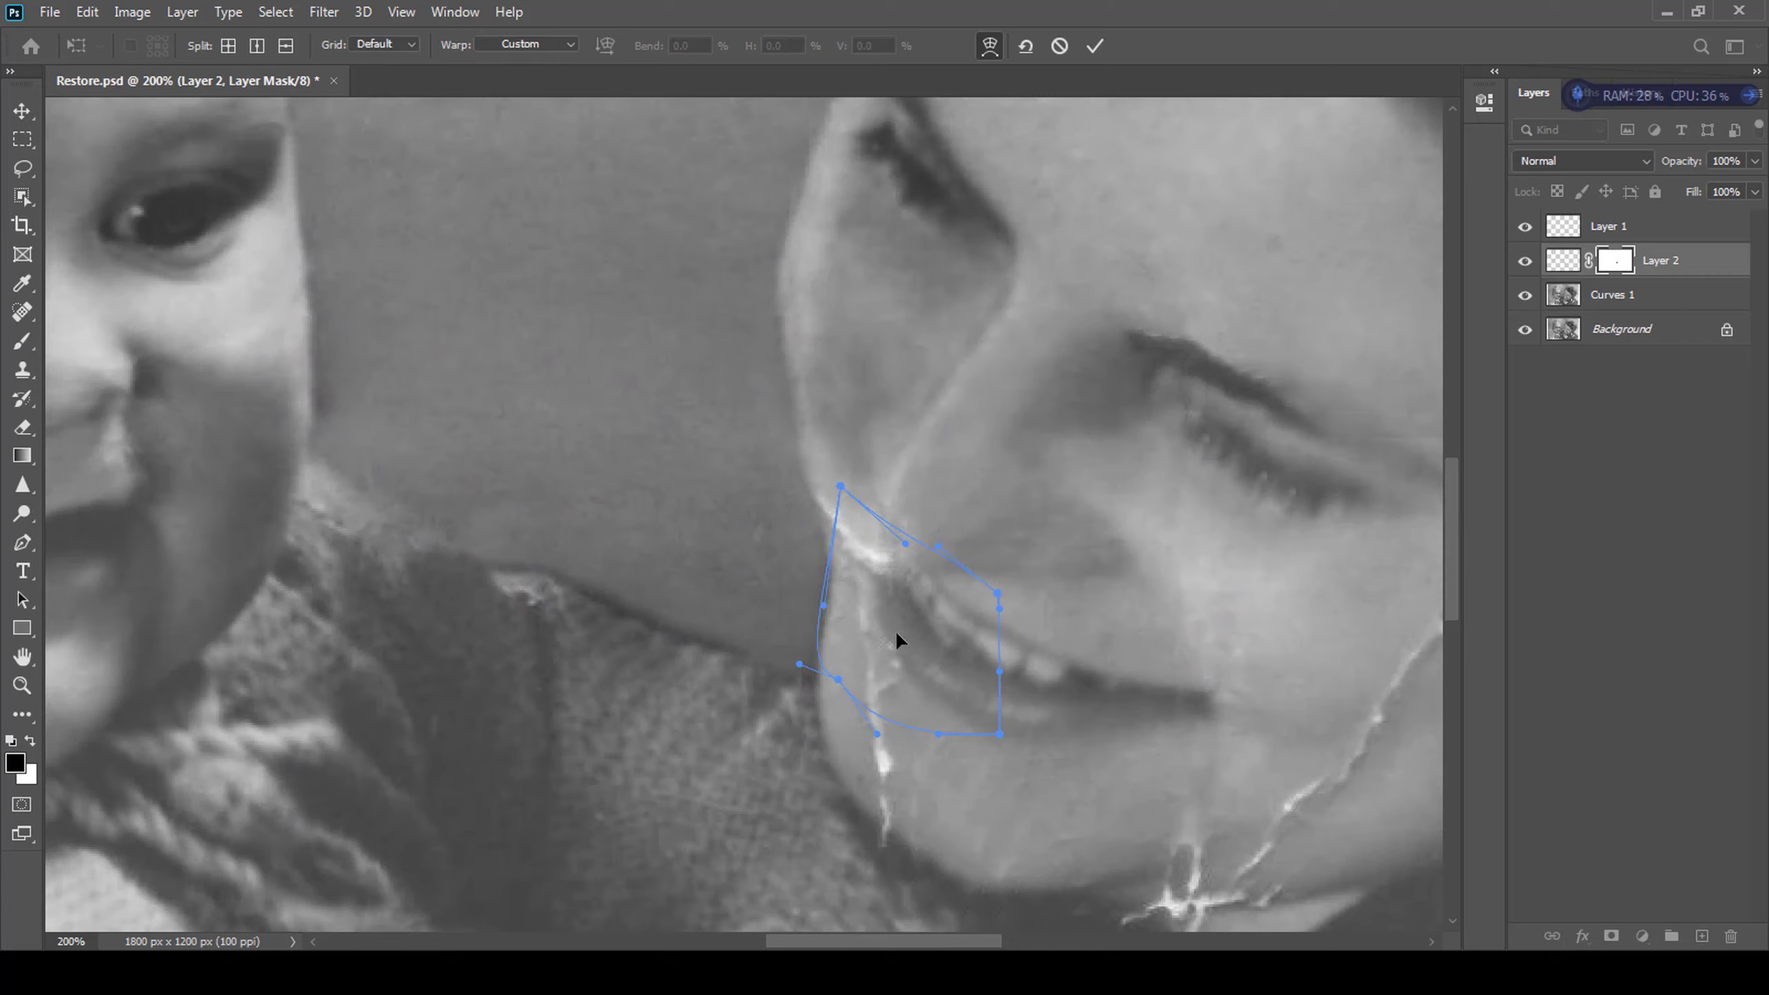
key(Return)
key(b)
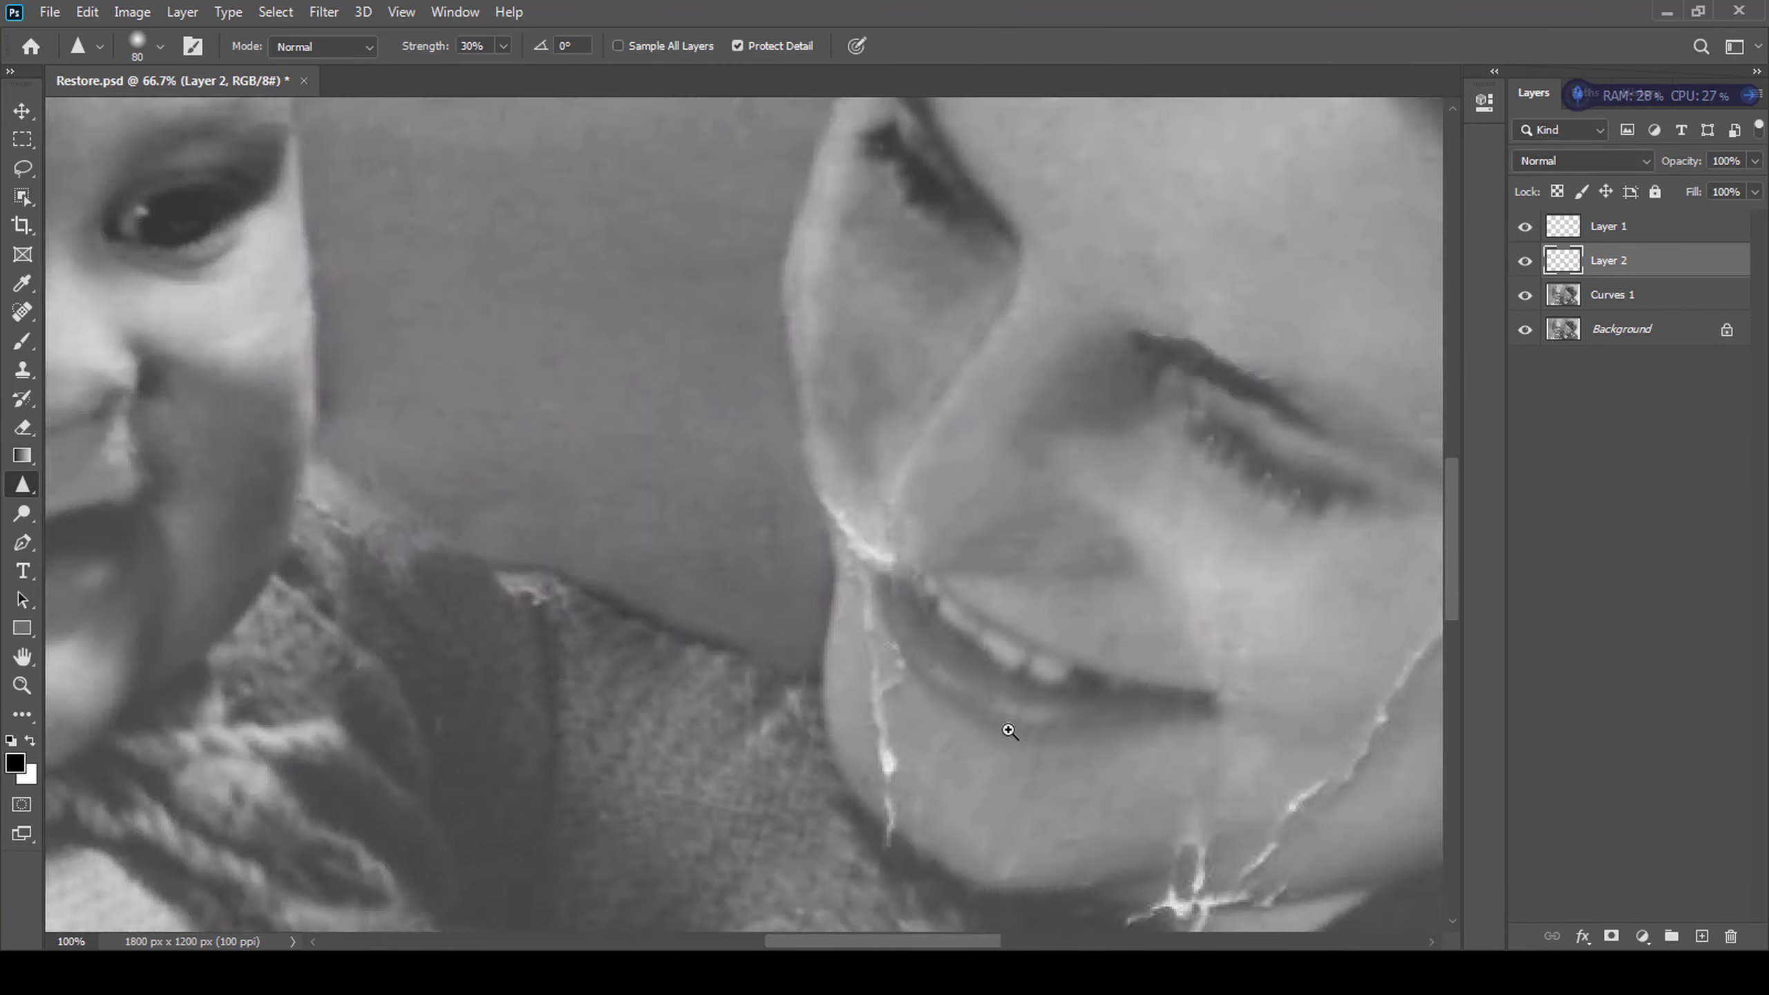
- Merge Layer 1 into Layer 2 and clone out the crack between the woman's nose tip and mouth corner, using a size 25 brush
scroll(1007, 723, up, 1)
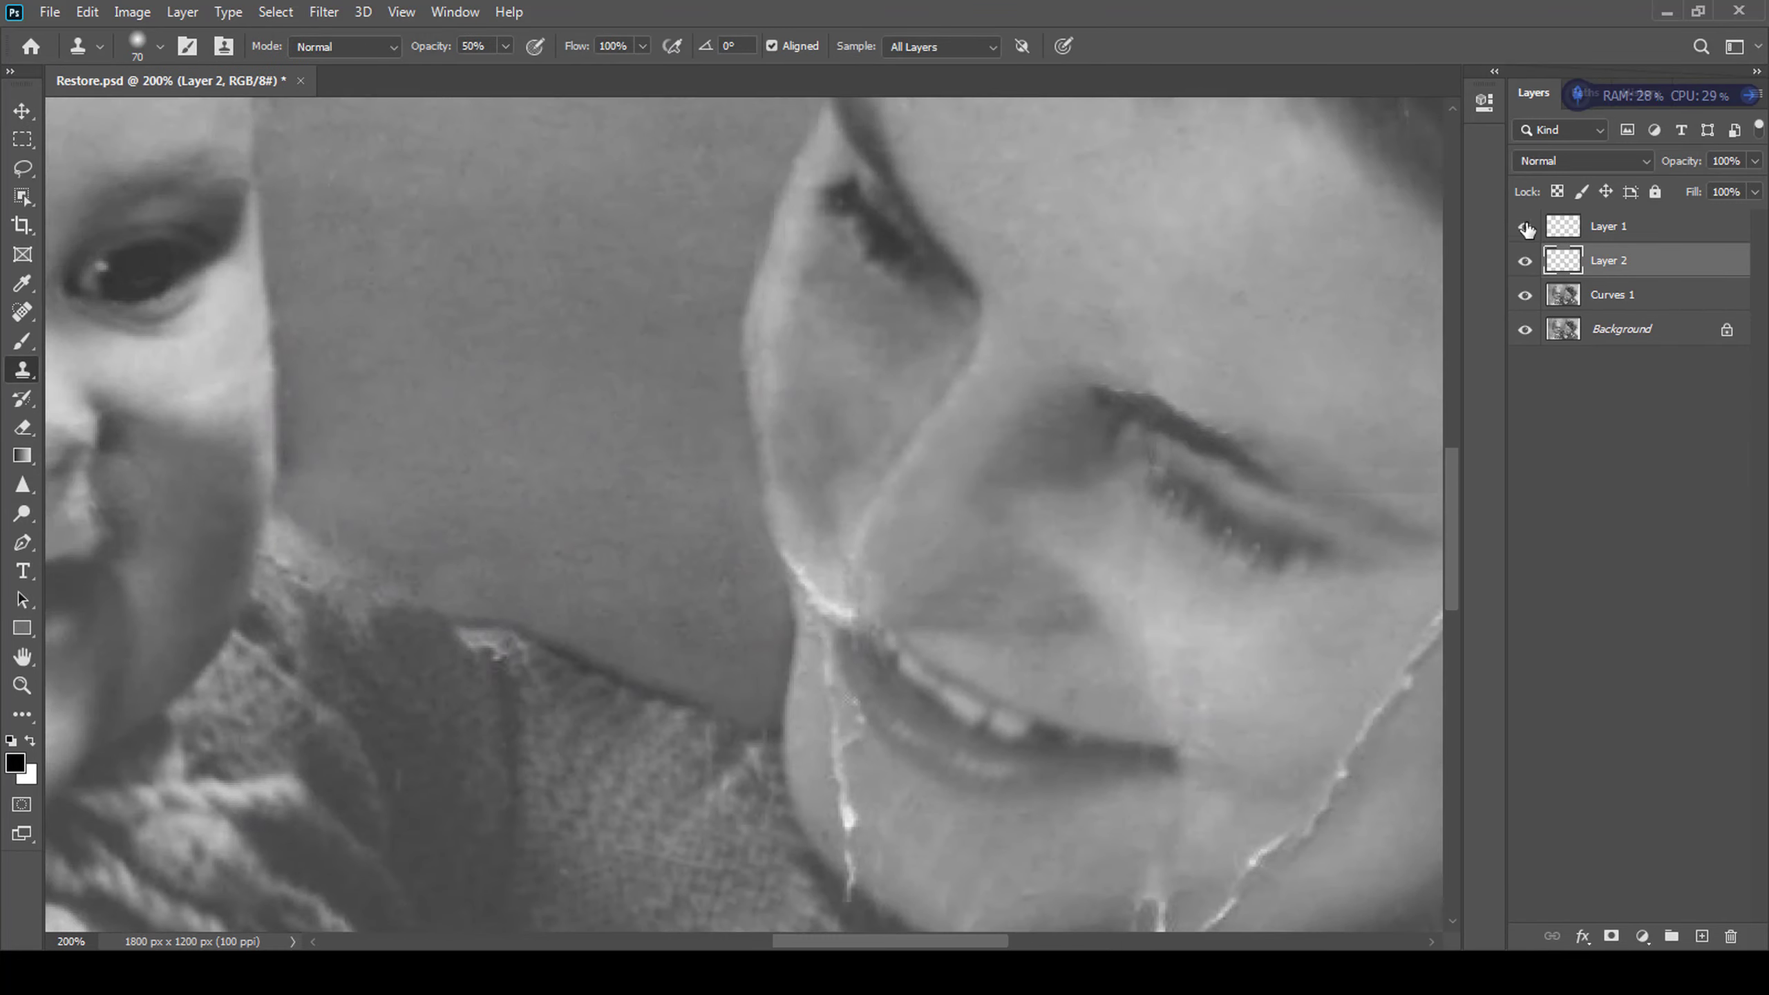
ctrl+click(1563, 226)
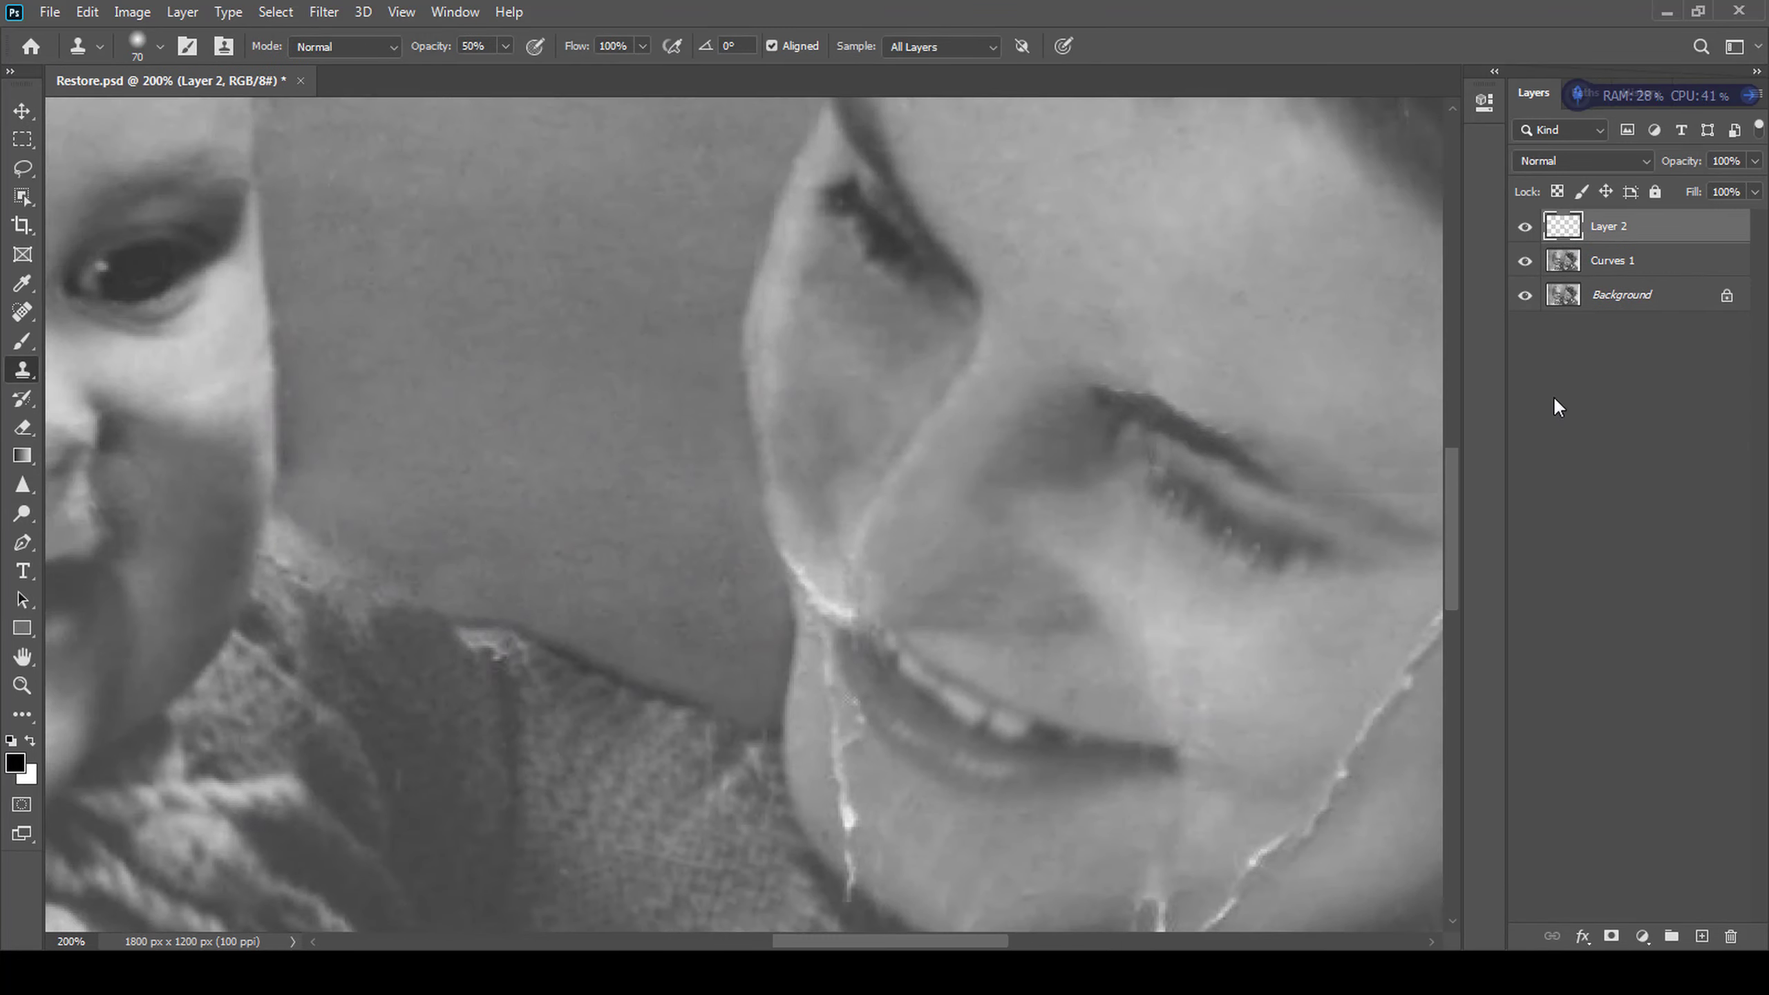
key(bracketleft)
key(bracketleft)
key(bracketleft)
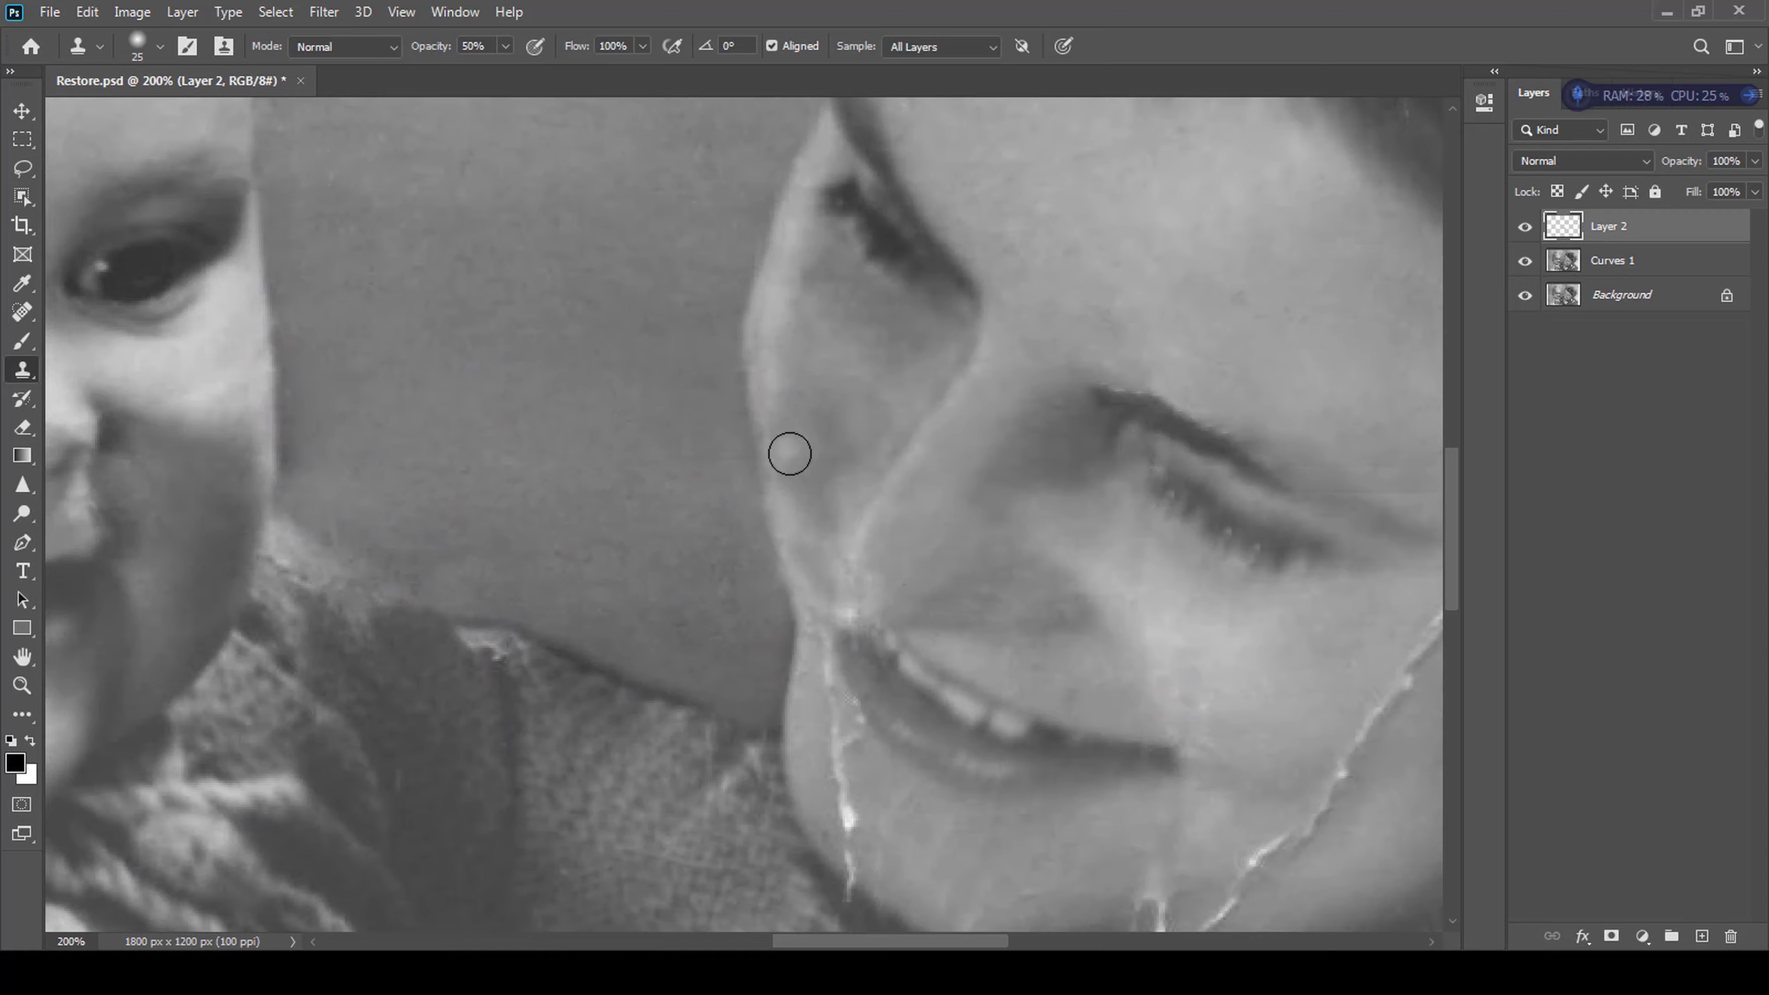
scroll(913, 676, up, 1)
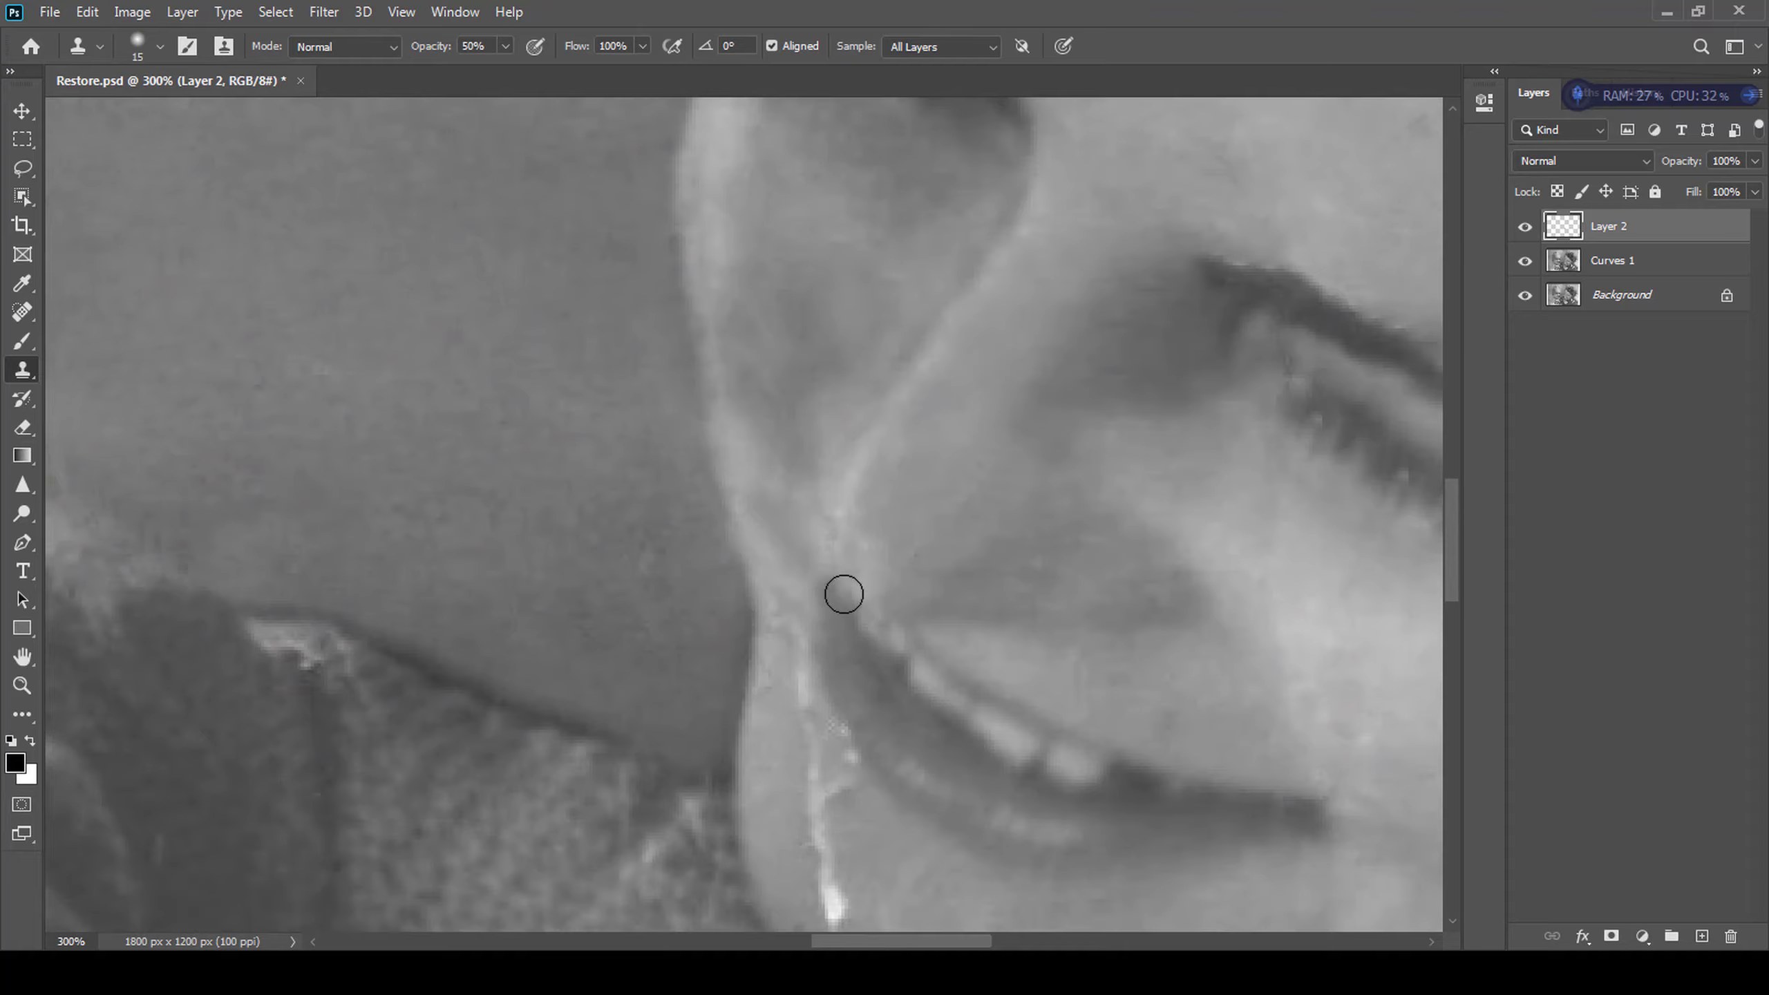
- Clone out the vertical crack from the far corner of the woman's mouth down to her chin with a size 15 brush
scroll(809, 802, down, 2)
scroll(865, 628, up, 2)
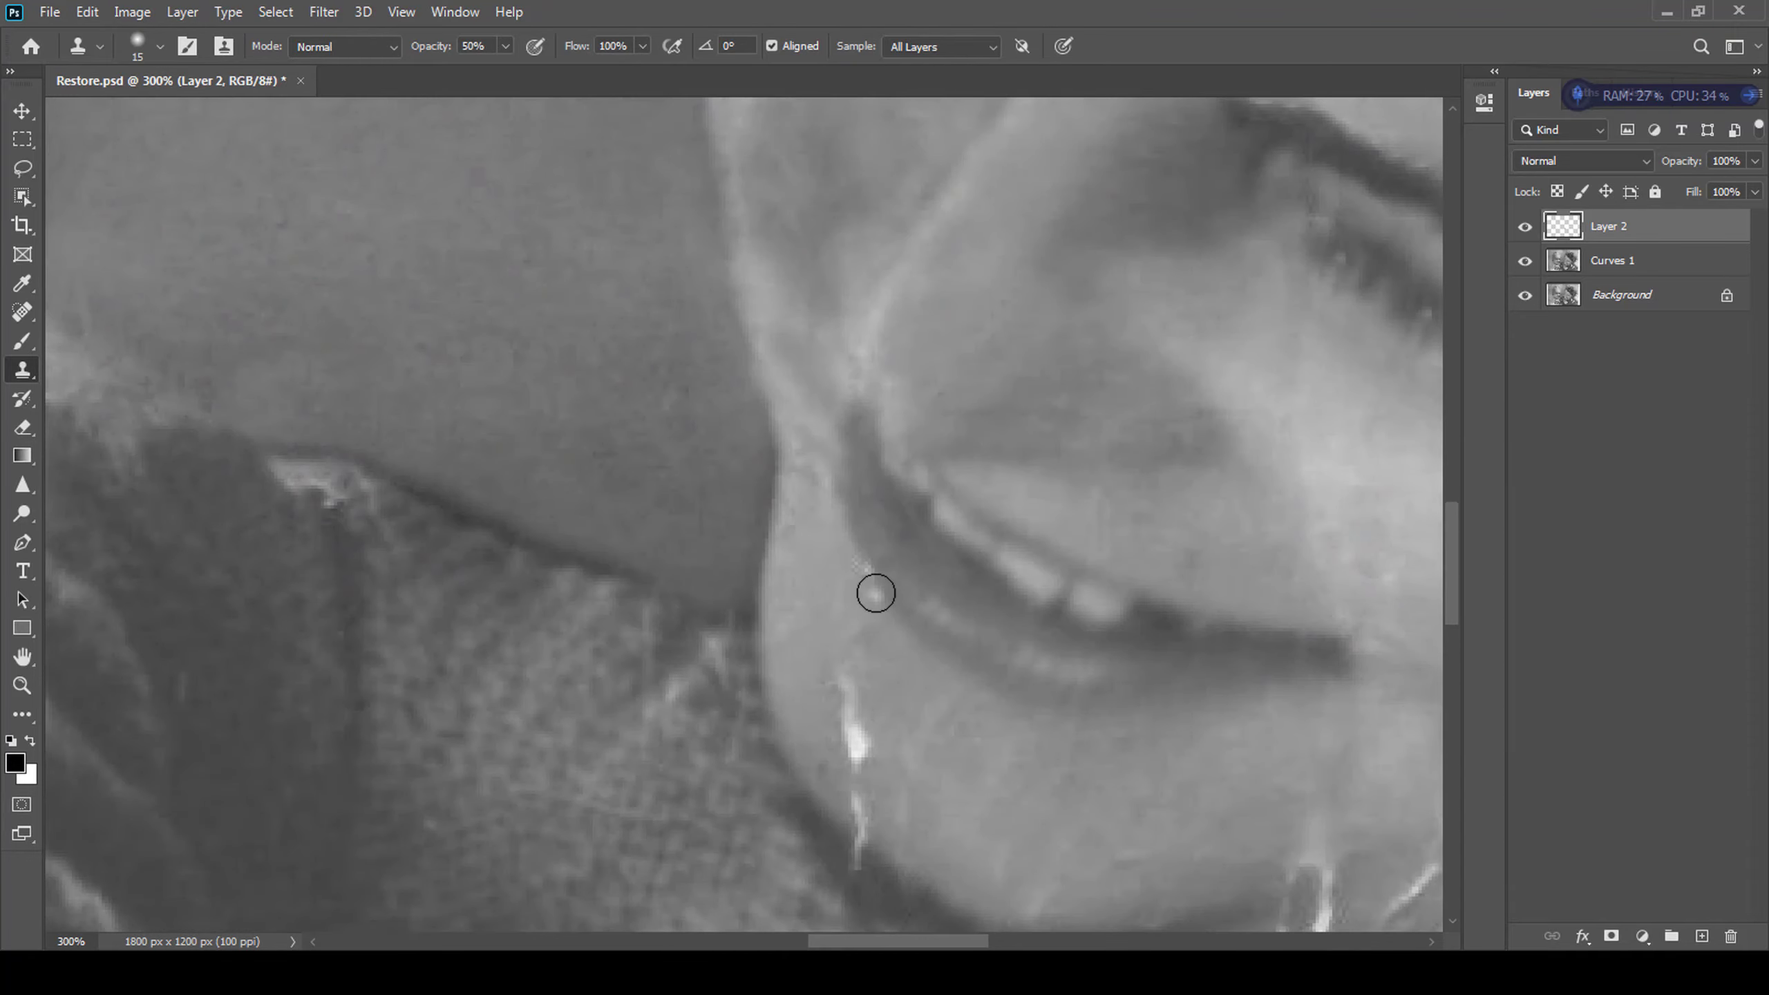
mouse_move(827, 440)
mouse_down()
mouse_move(825, 509)
mouse_move(843, 365)
mouse_up()
click(868, 680)
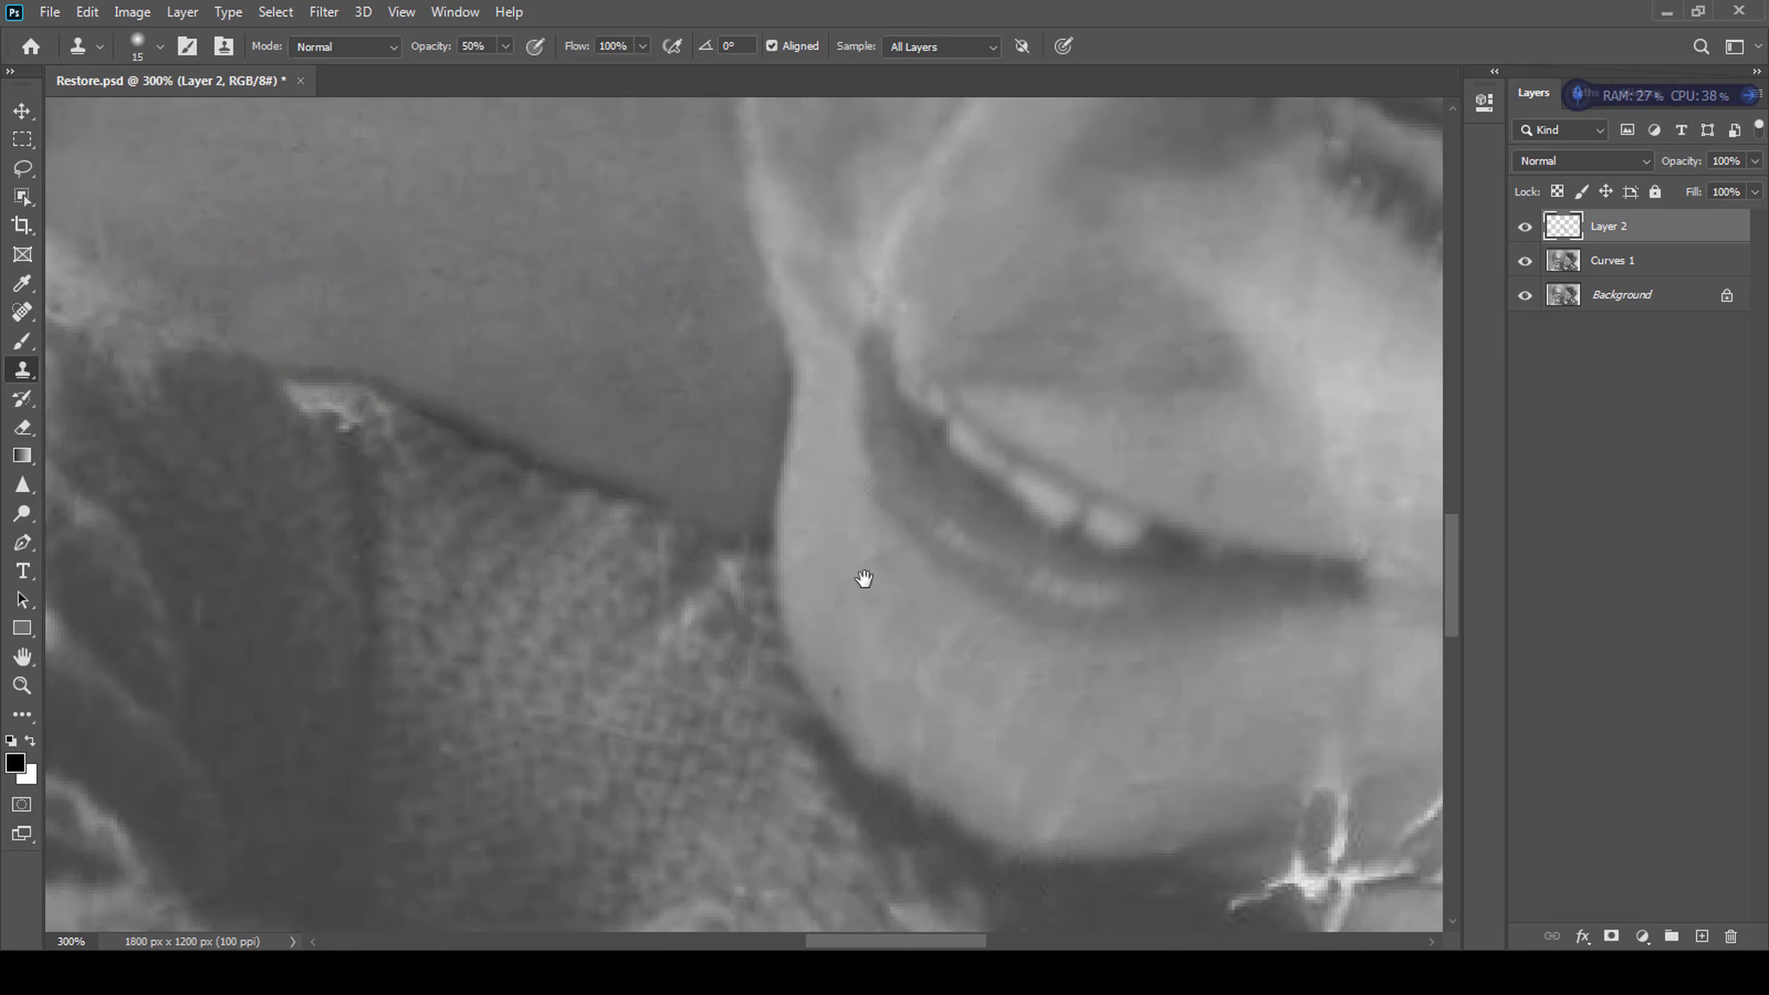
scroll(935, 643, down, 2)
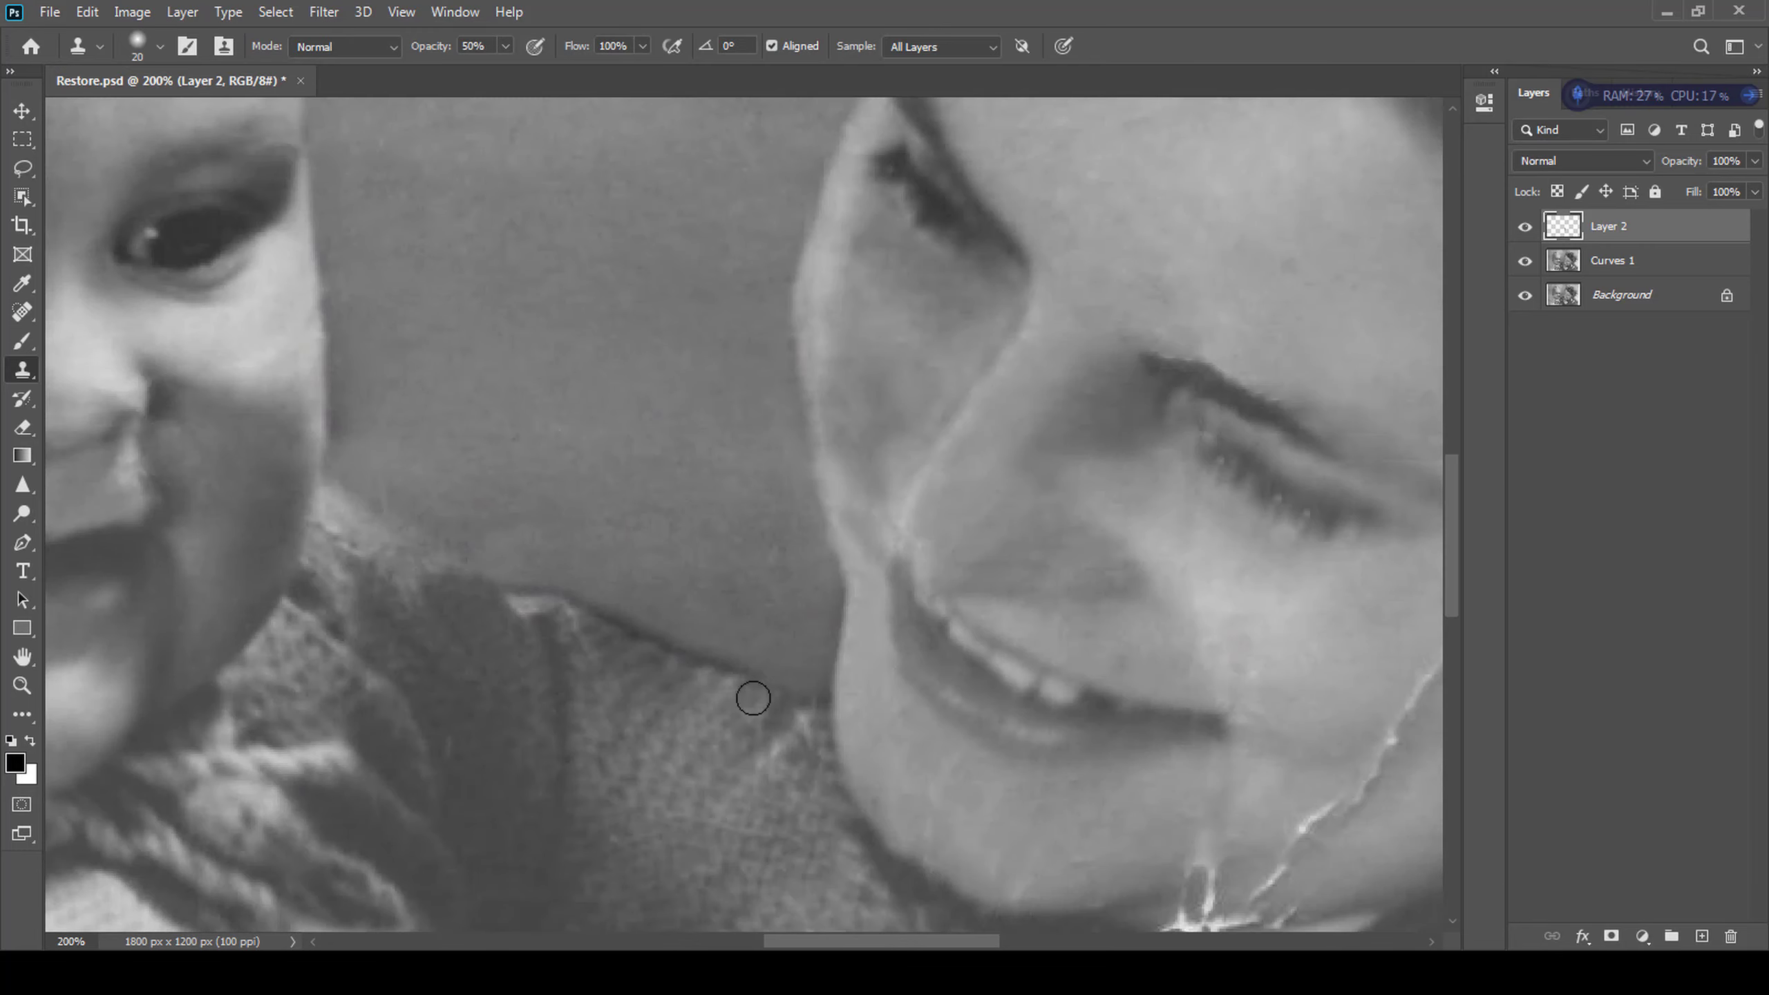
- Smooth the skin of the woman's far cheek with the Clone Stamp at 30% opacity and a size 50 brush
key(e)
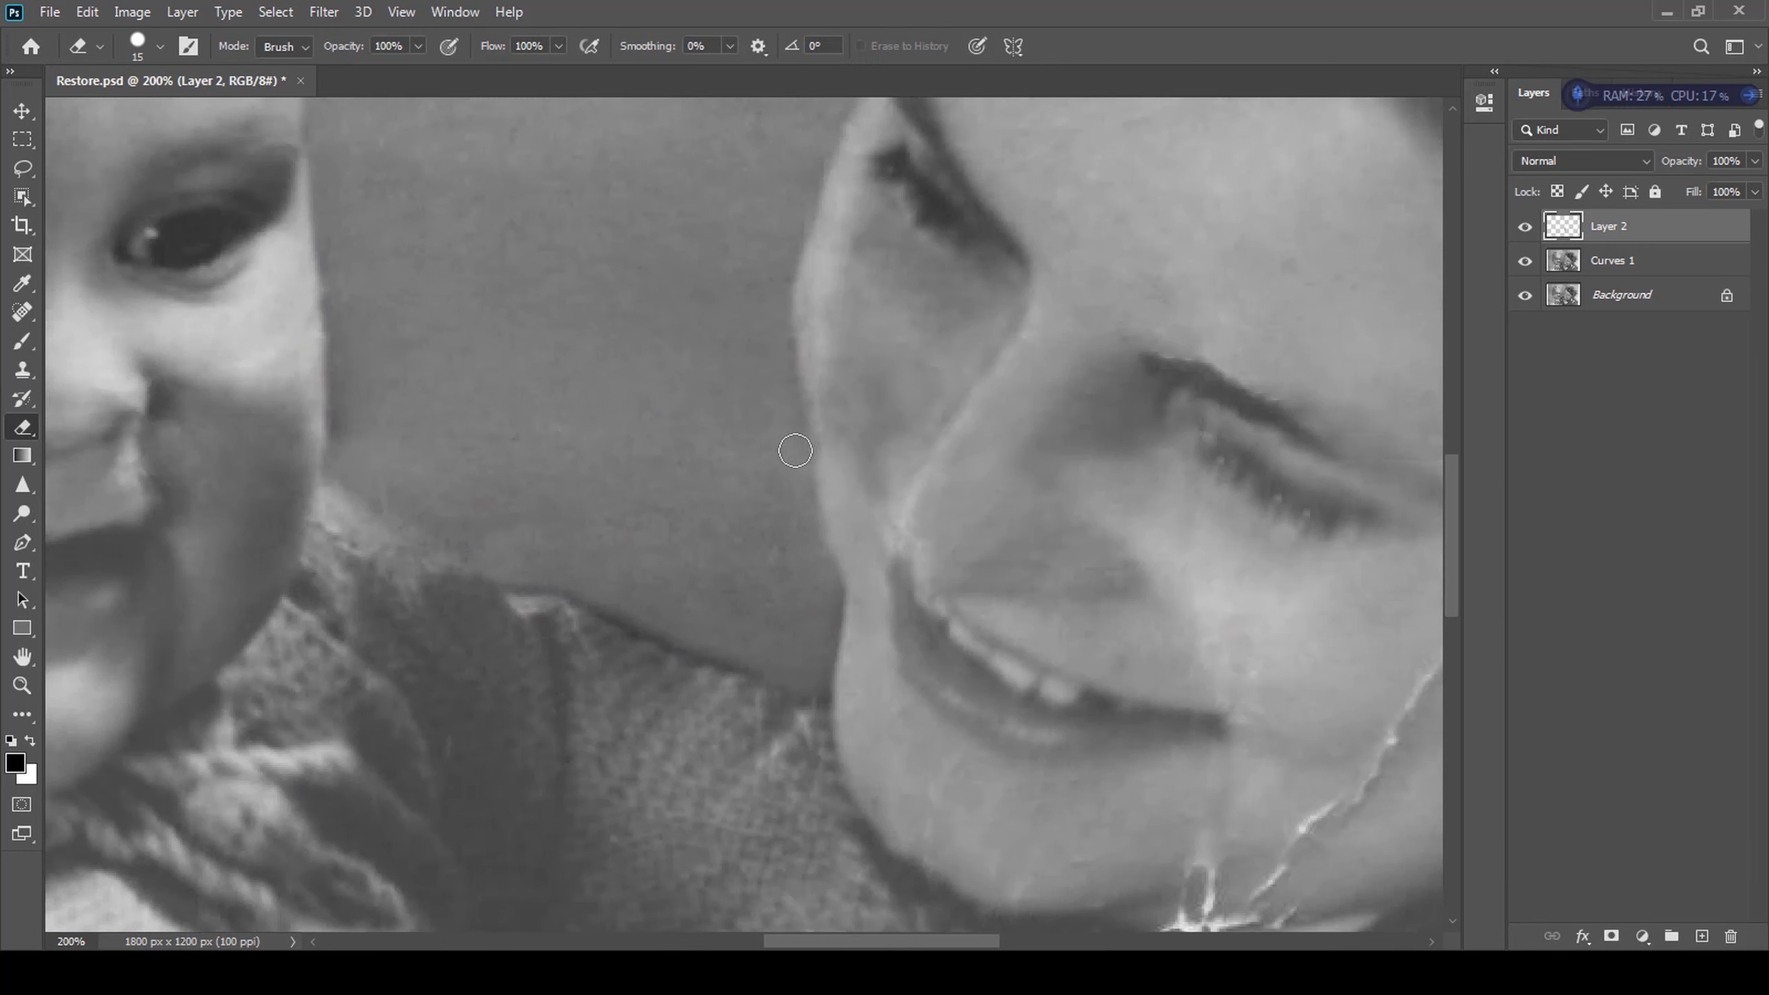
scroll(768, 665, down, 3)
scroll(768, 664, up, 3)
key(s)
key(bracketright)
key(bracketright)
key(bracketright)
key(bracketright)
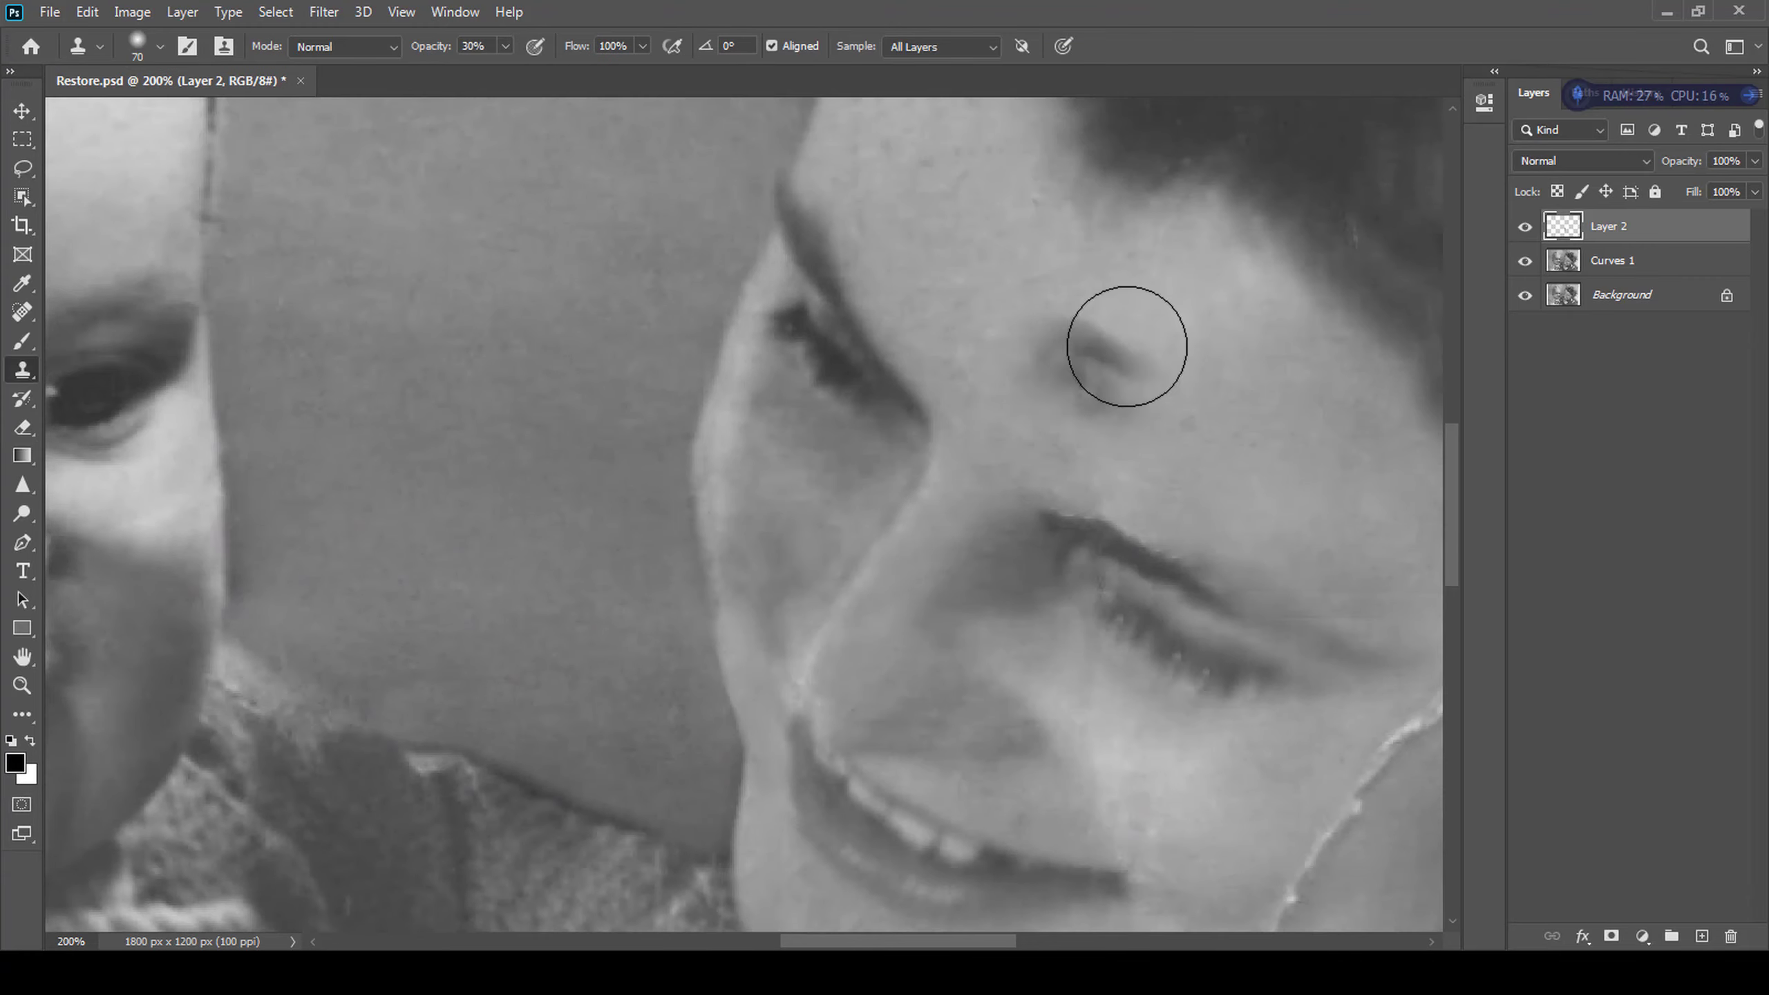
key(bracketleft)
key(bracketleft)
drag(750, 533, 790, 516)
scroll(800, 754, down, 3)
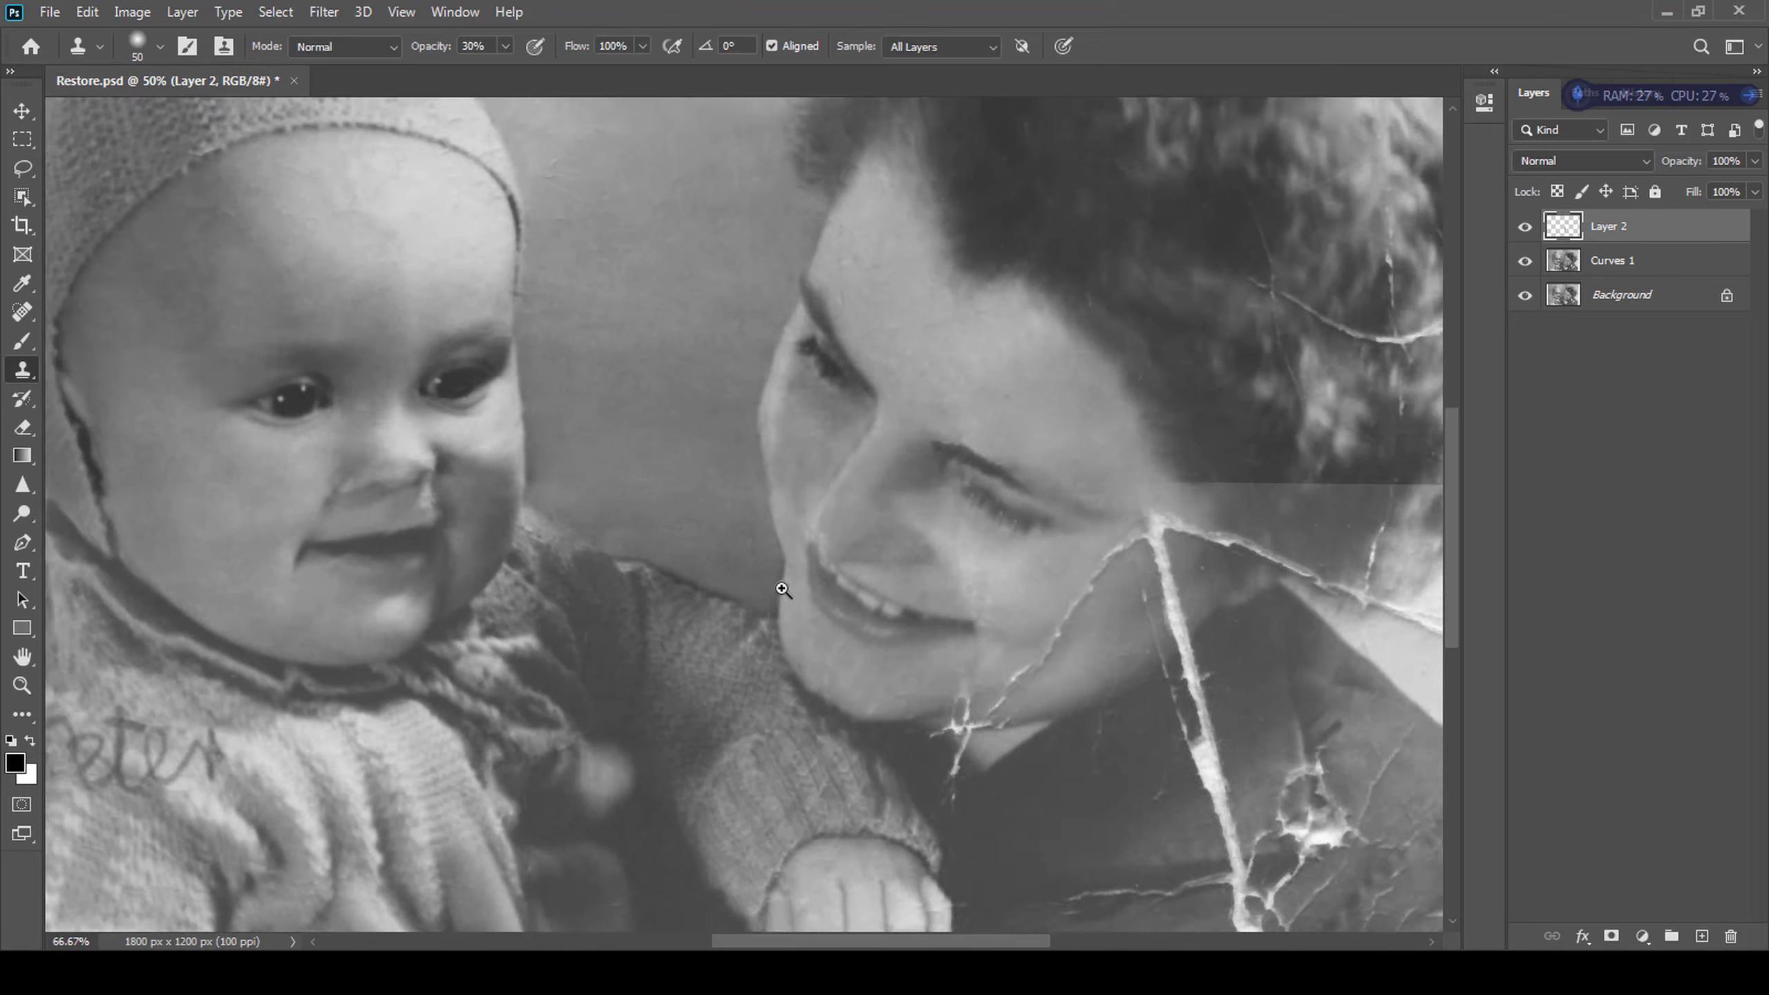
- Blend the repaired skin between the woman's nose tip and upper lip with a size 25 Clone Stamp at 30% opacity
scroll(796, 513, up, 2)
key(bracketleft)
key(bracketleft)
key(bracketleft)
key(bracketleft)
key(bracketleft)
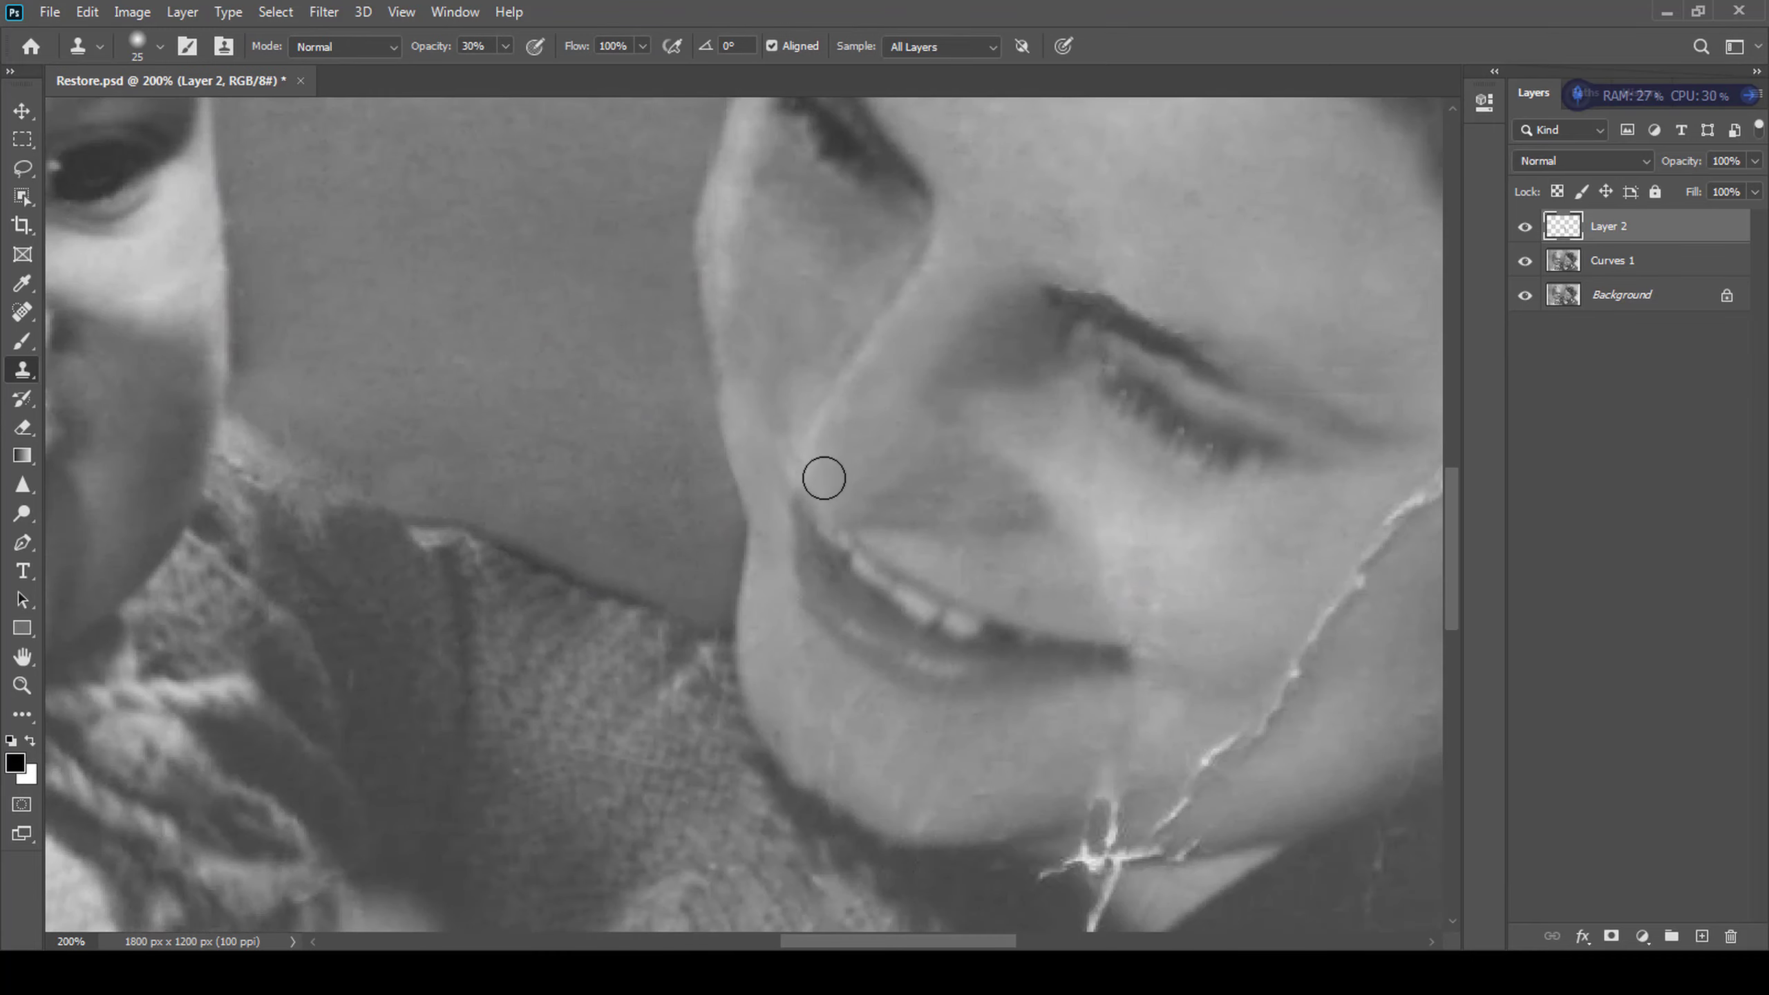
scroll(875, 469, down, 1)
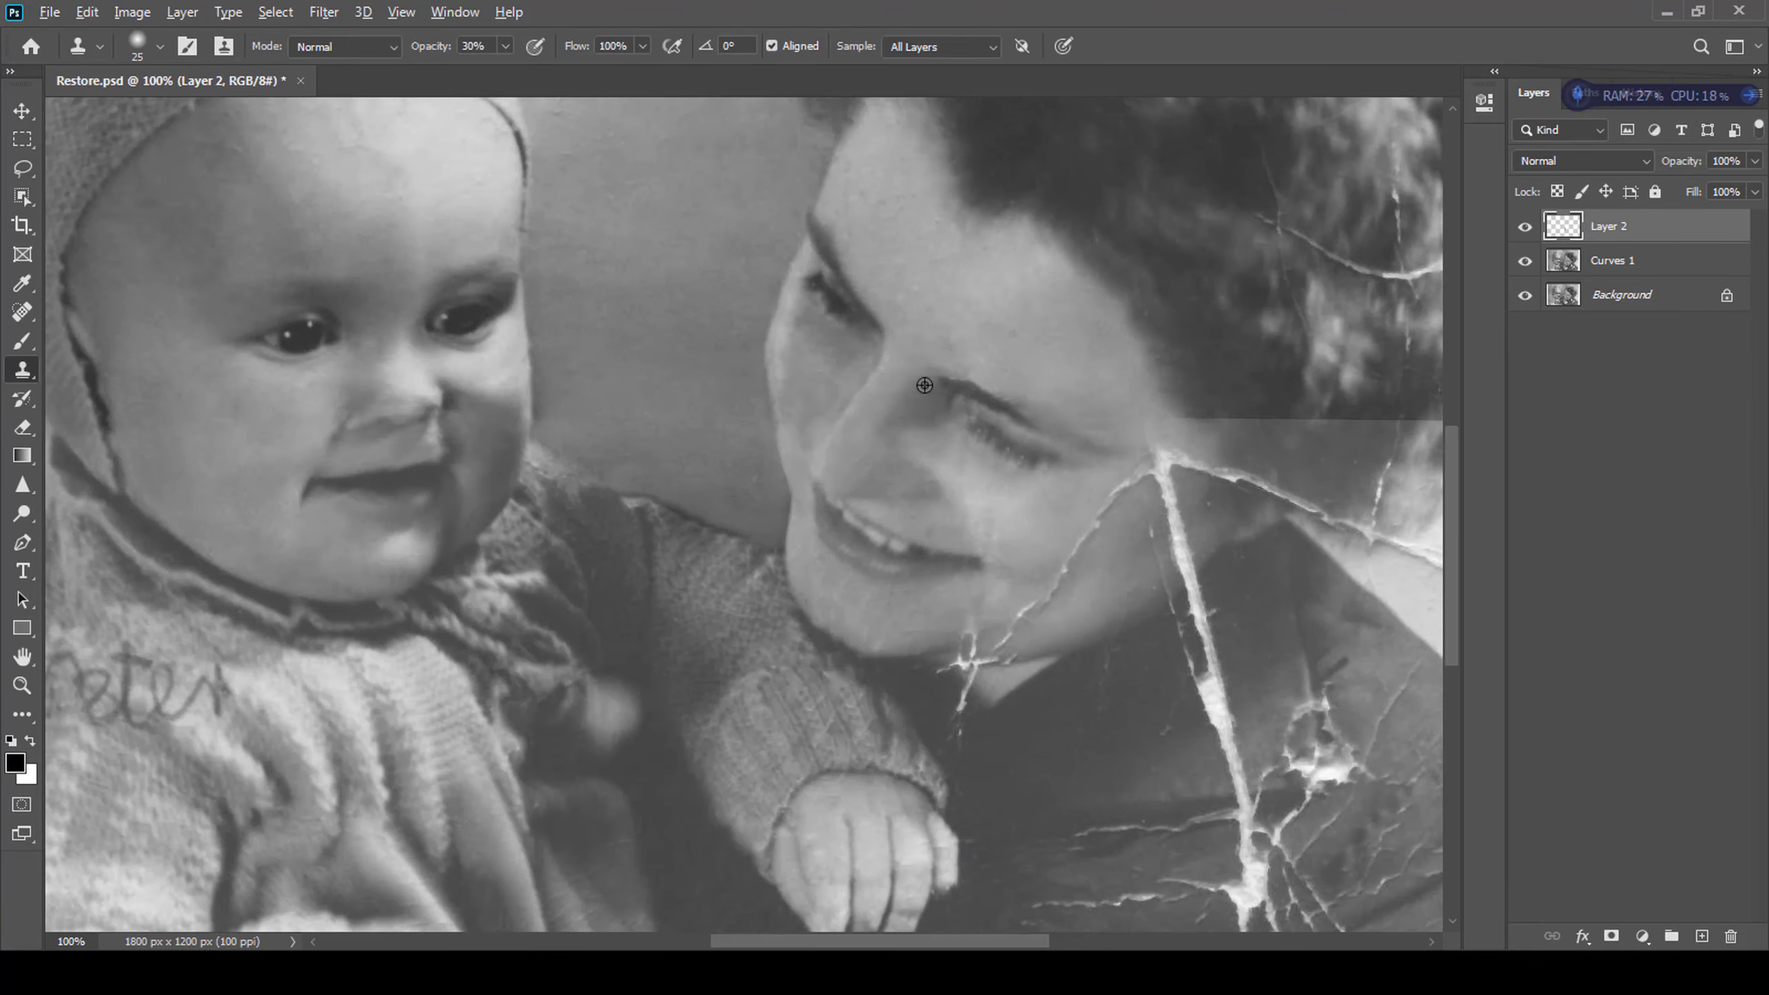
scroll(895, 500, up, 1)
key(bracketright)
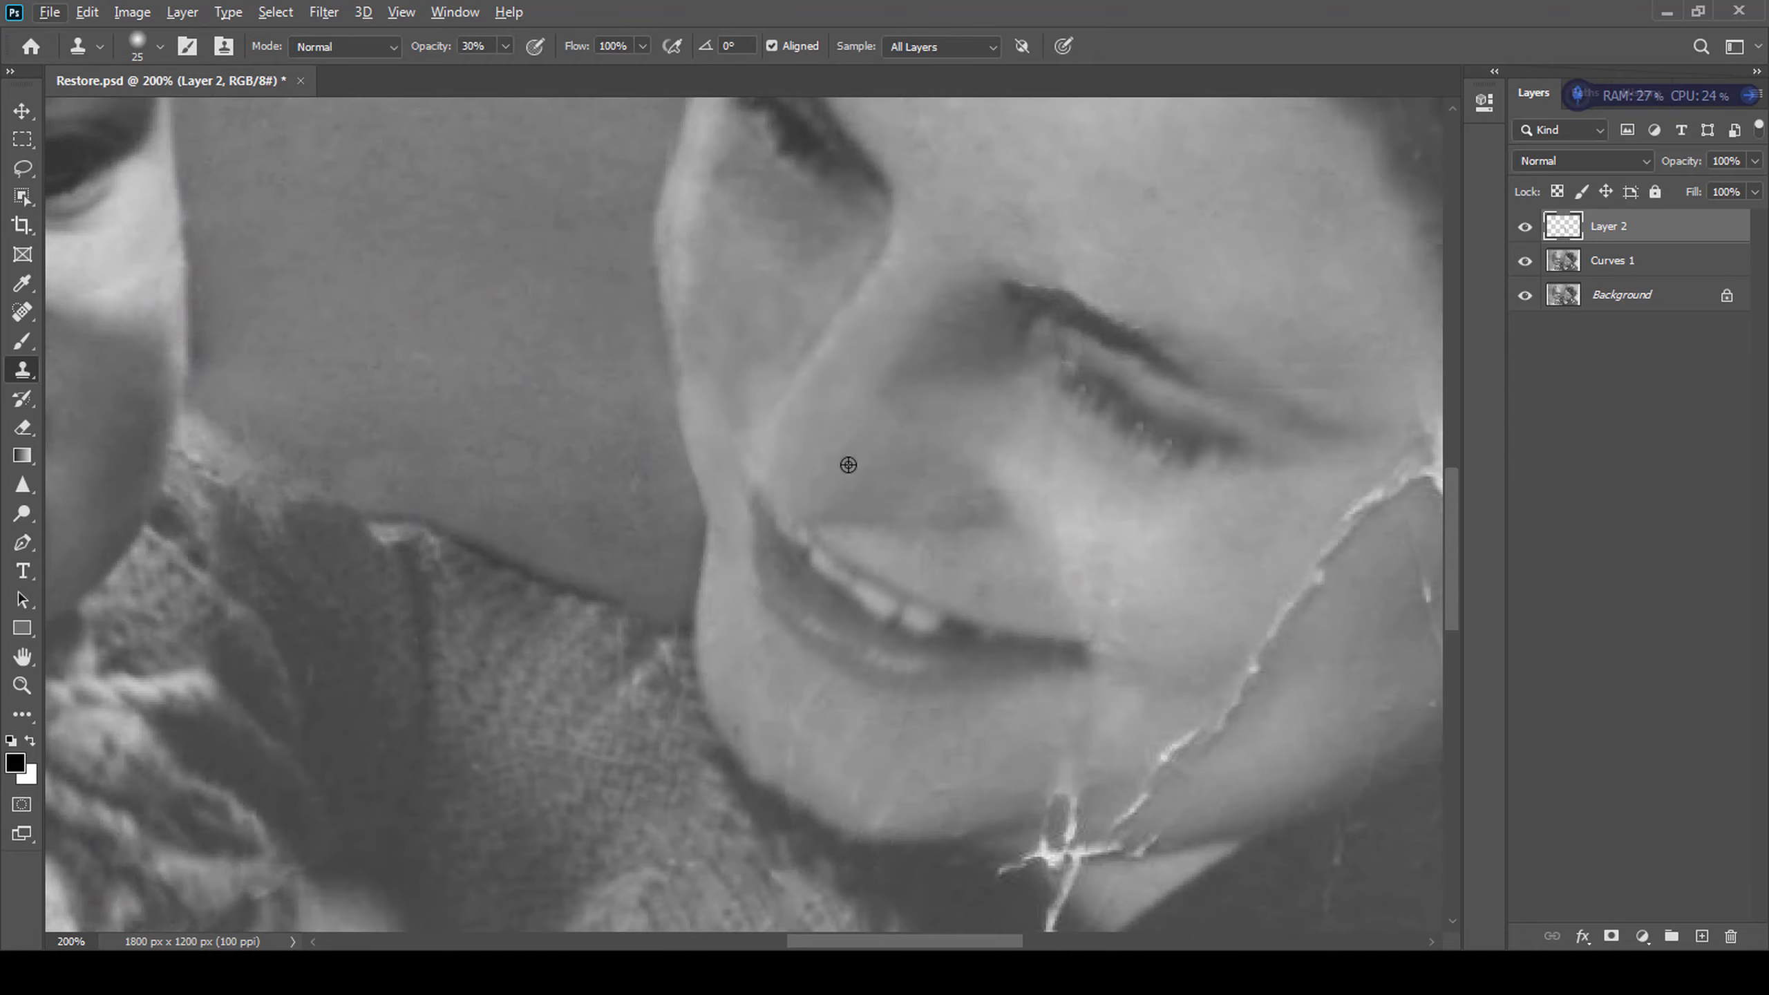
- Sharpen the repaired nose and mouth area with a size 175 Sharpen brush at 30% strength and merge Layer 2 into Curves 1
scroll(867, 467, down, 2)
click(23, 485)
key(bracketright)
key(bracketright)
key(bracketright)
key(bracketright)
key(bracketright)
scroll(839, 509, up, 2)
drag(837, 509, 975, 711)
scroll(982, 732, down, 3)
scroll(919, 591, up, 3)
drag(919, 591, 1031, 727)
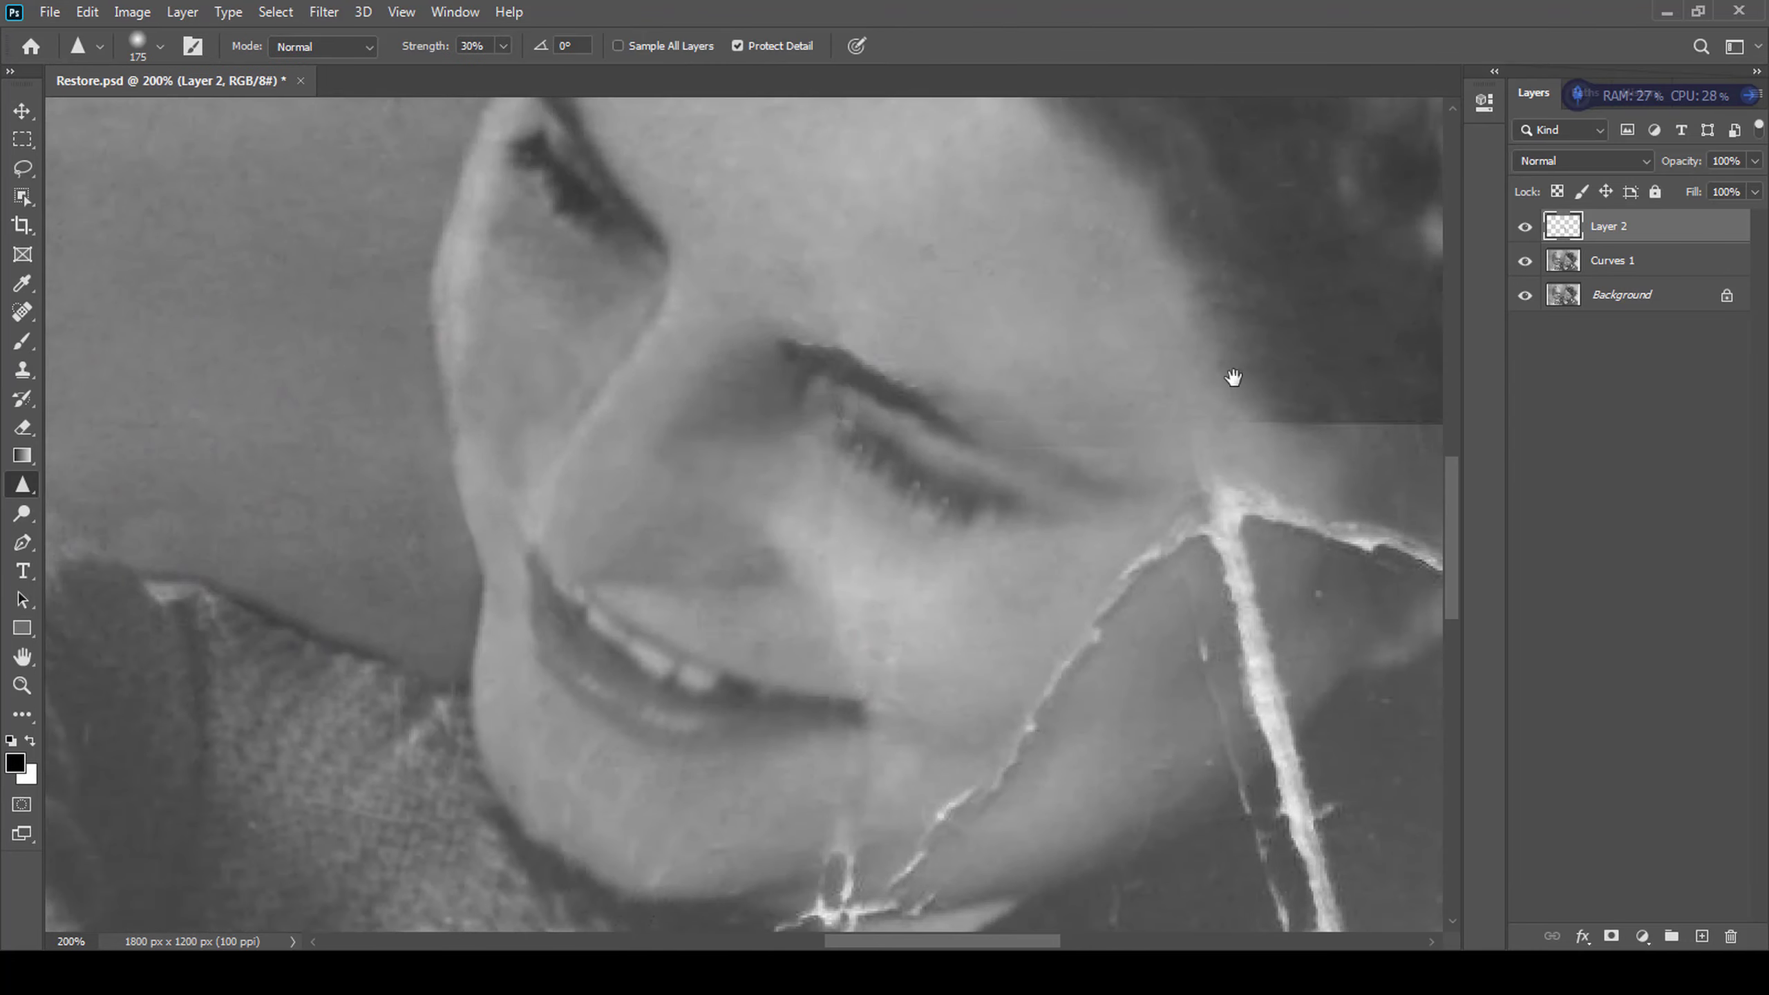
key(Delete)
- Heal the diagonal crack across the woman's near cheek down to her chin with a size 25 Spot Healing Brush
key(bracketleft)
key(bracketleft)
key(bracketleft)
key(bracketleft)
key(bracketleft)
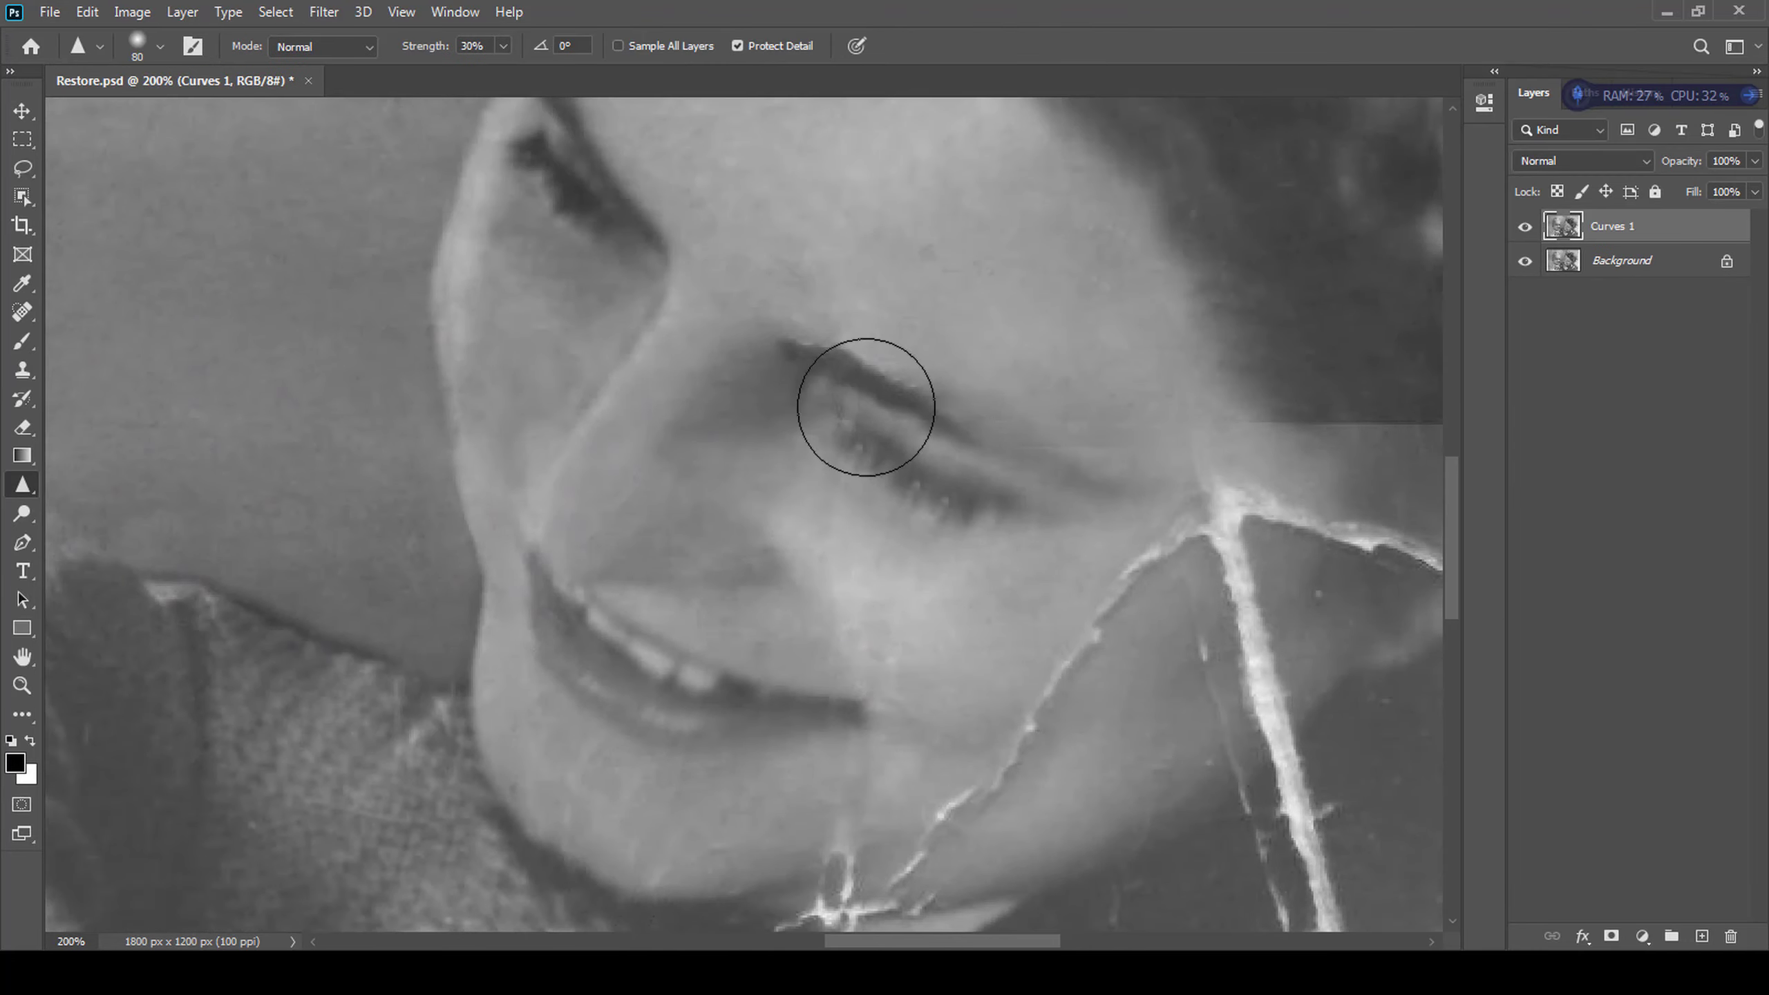
key(s)
scroll(890, 314, down, 3)
scroll(1163, 618, up, 2)
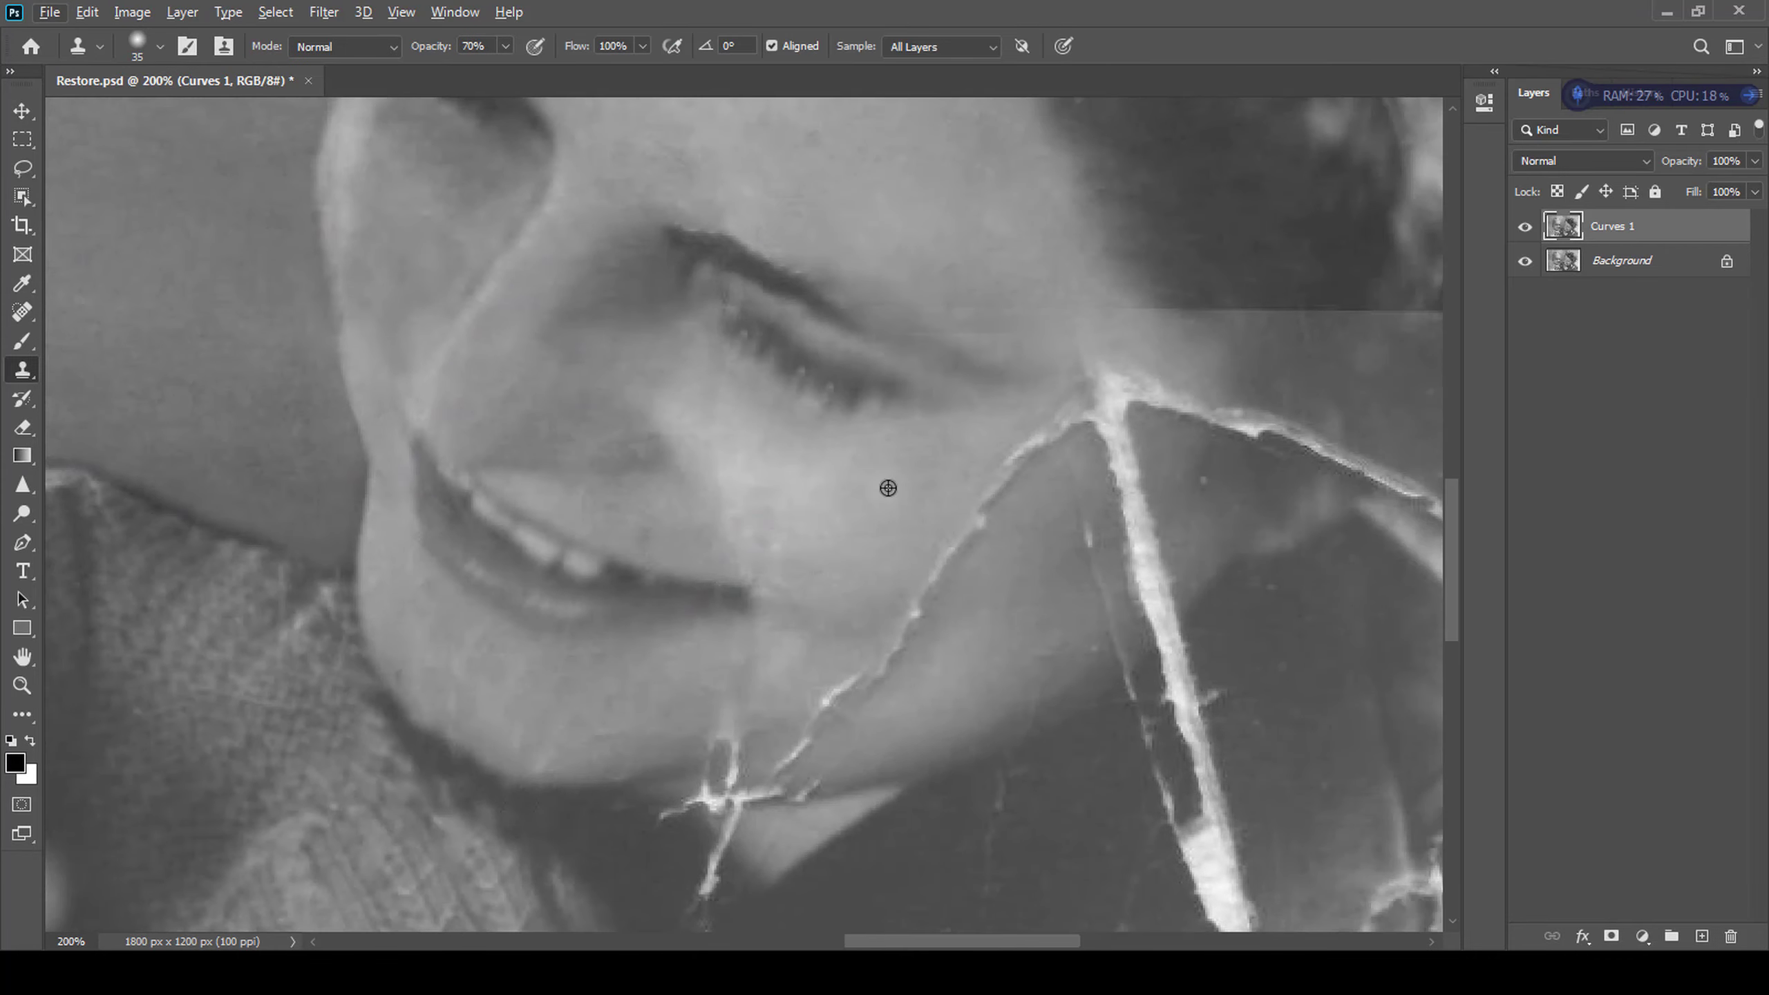
key(j)
drag(972, 521, 913, 605)
mouse_move(1031, 585)
mouse_down()
mouse_move(1021, 476)
mouse_move(1140, 329)
mouse_up()
key(bracketleft)
drag(892, 561, 937, 512)
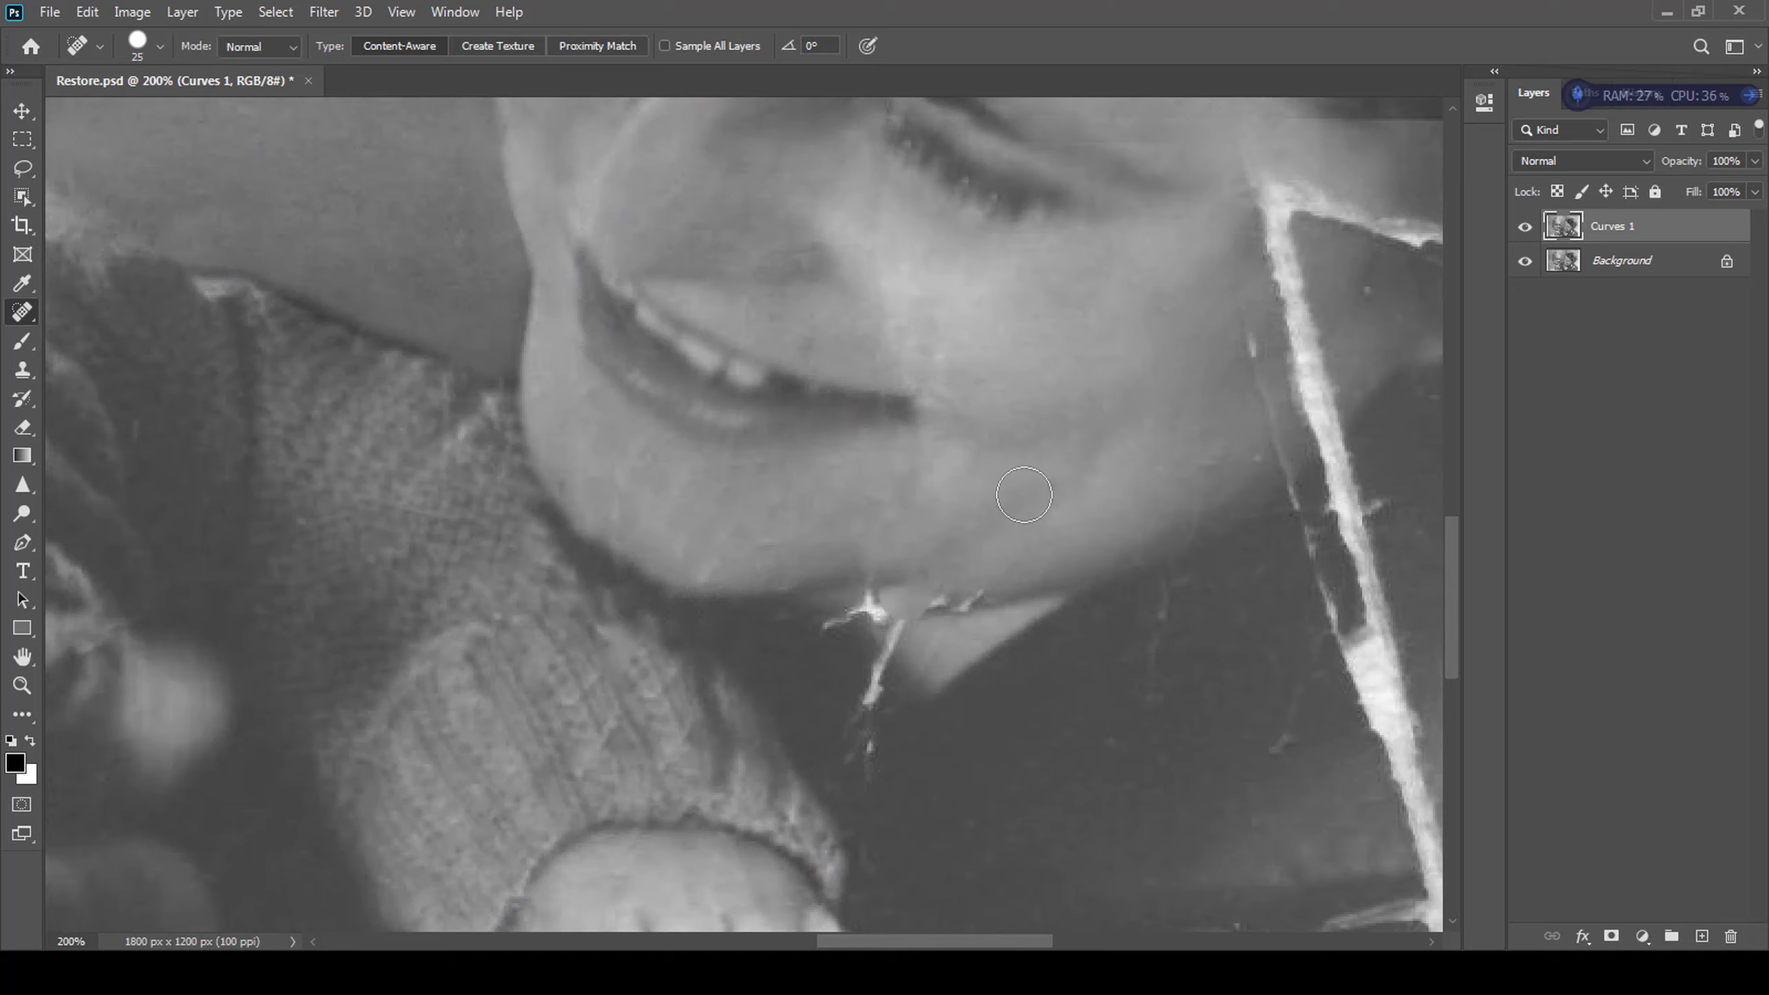
- Heal the crack on the dark clothing below the chin and the marks around the light neck triangle
drag(869, 763, 872, 690)
key(s)
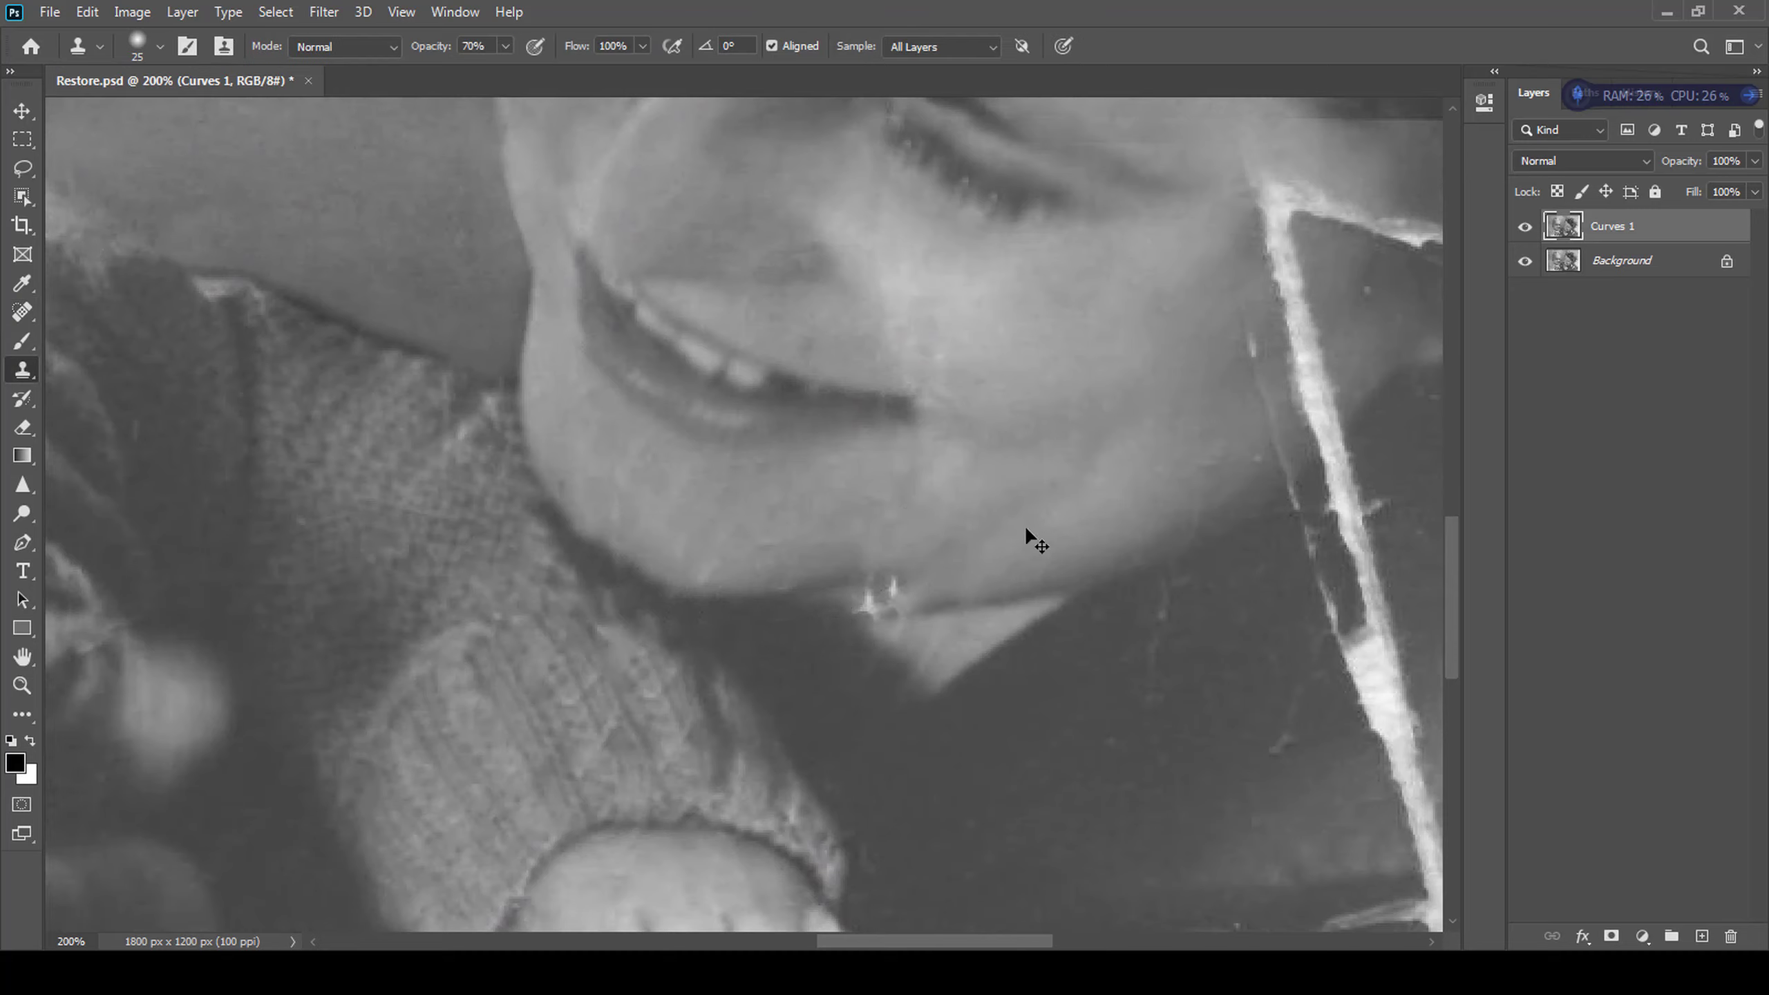
drag(868, 592, 905, 592)
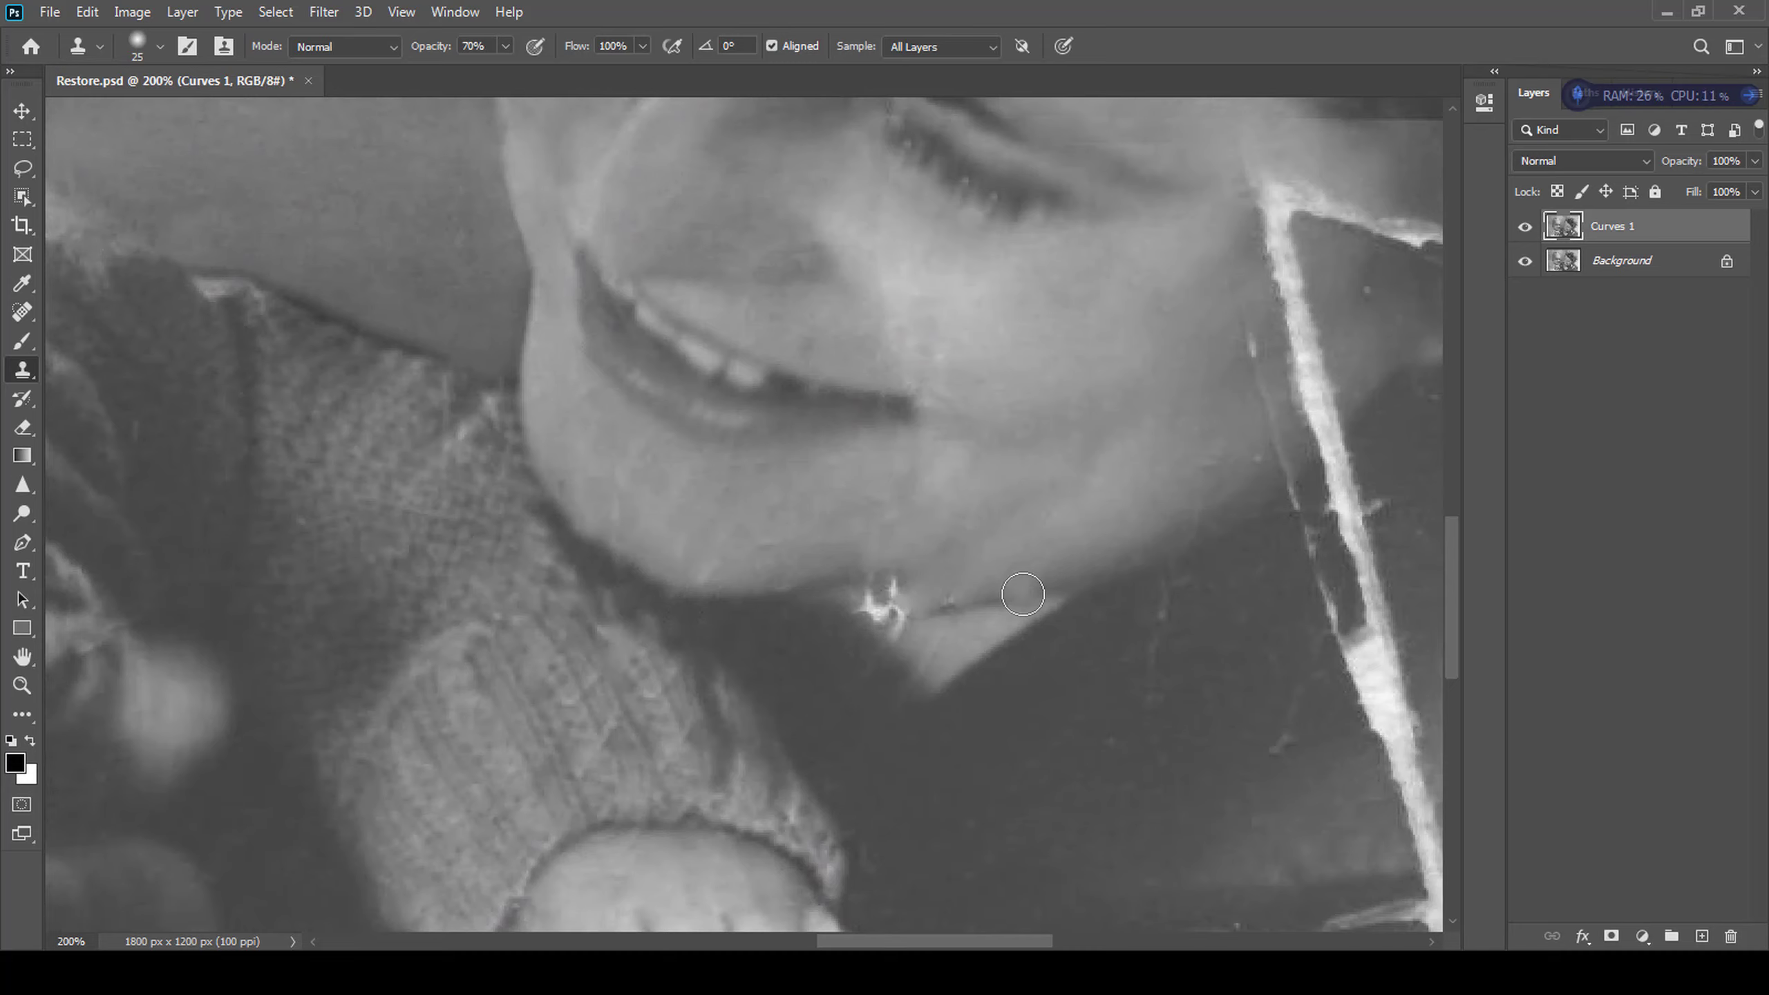
key(j)
drag(888, 660, 909, 671)
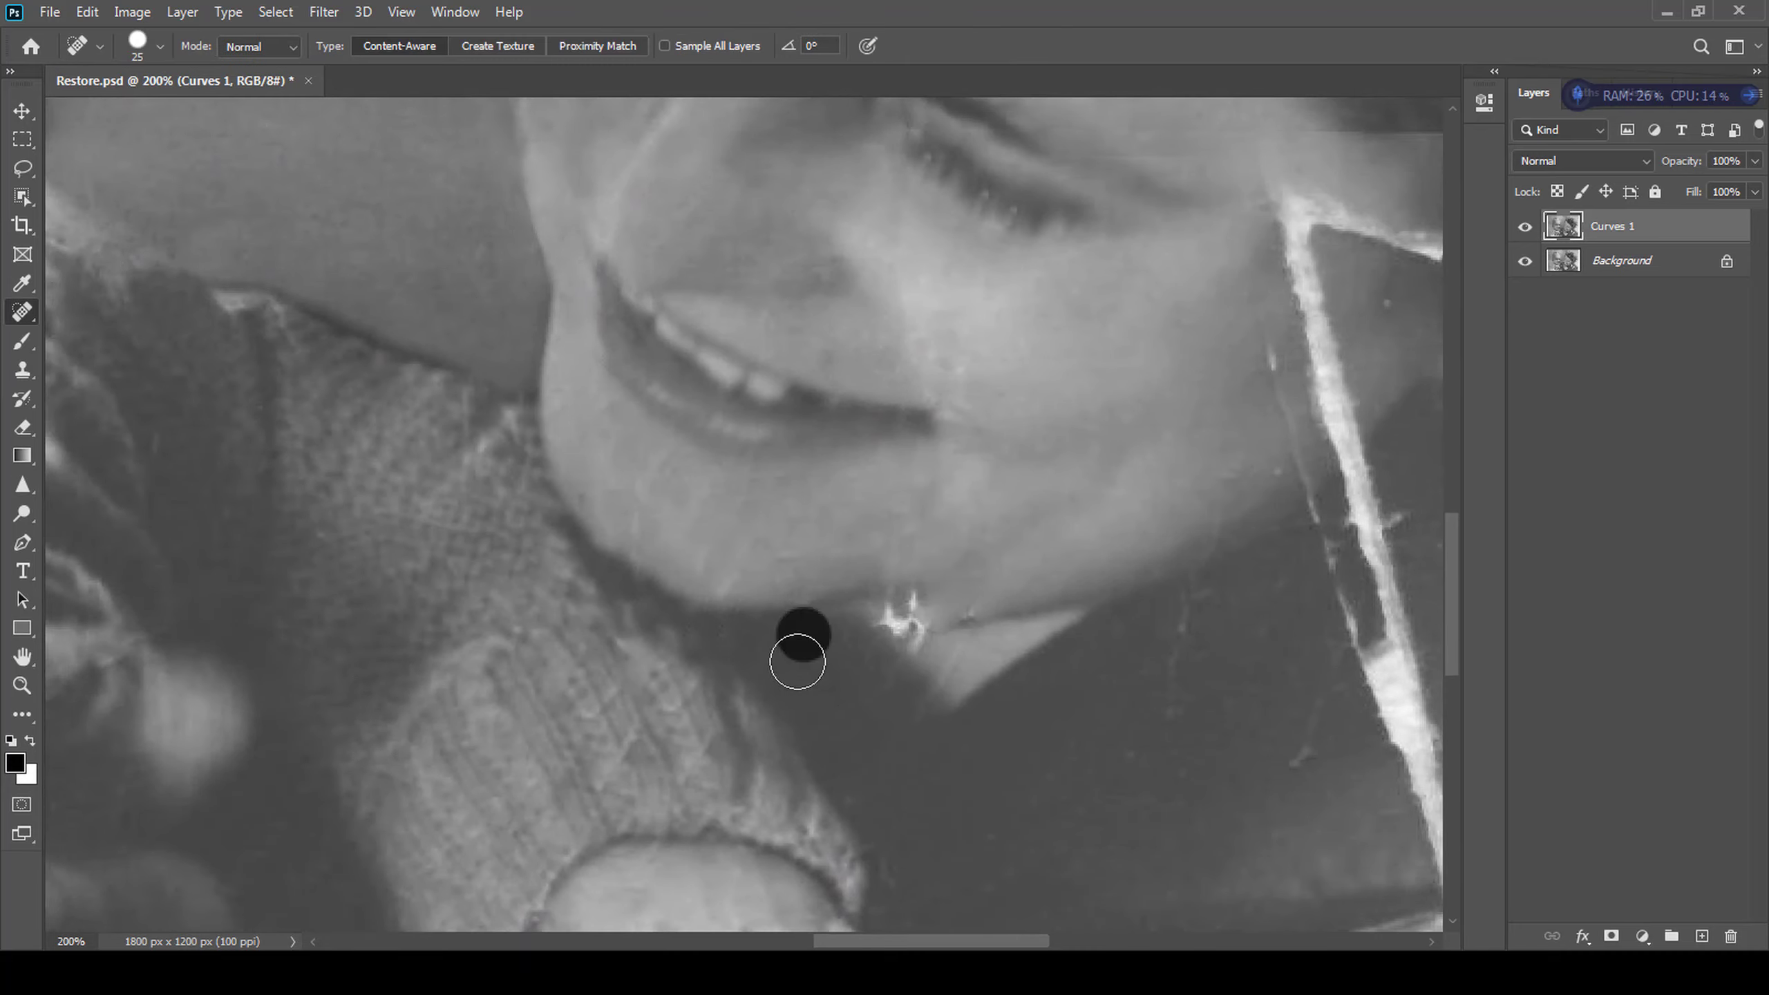
key(s)
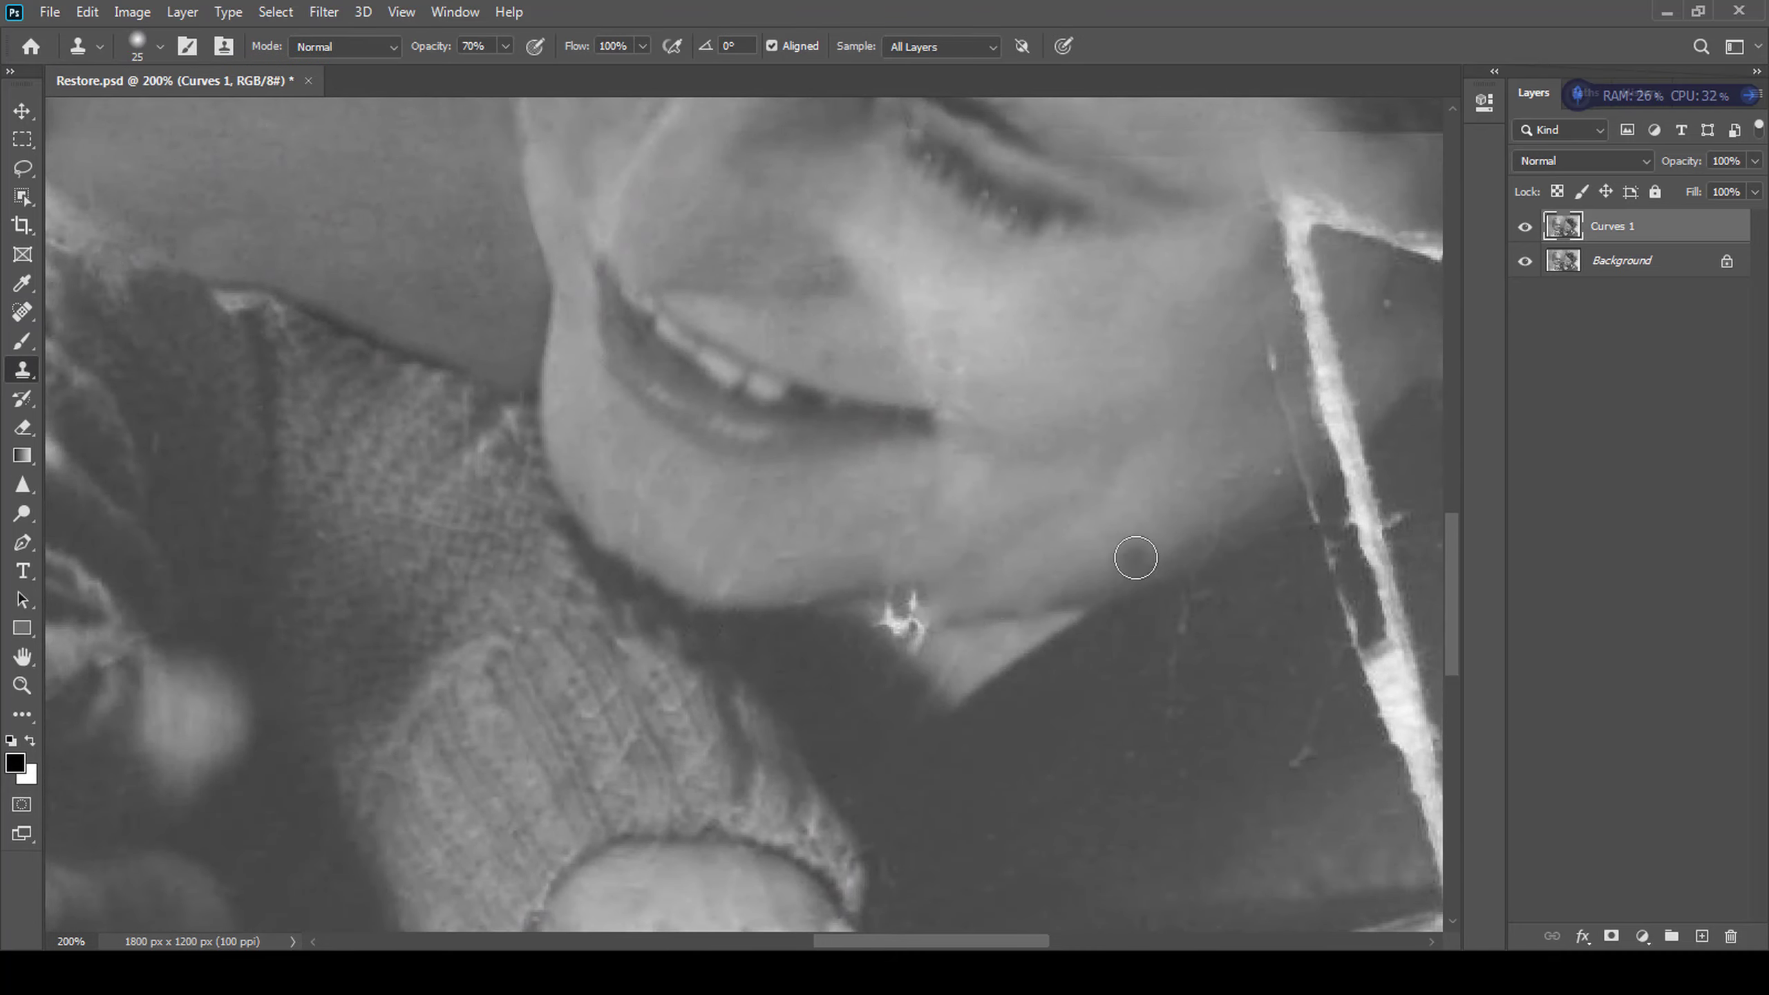
- Clone out the white tear where the chin meets the neck with a size 15 brush at 70% opacity and heal a chin blemish
drag(890, 593, 866, 739)
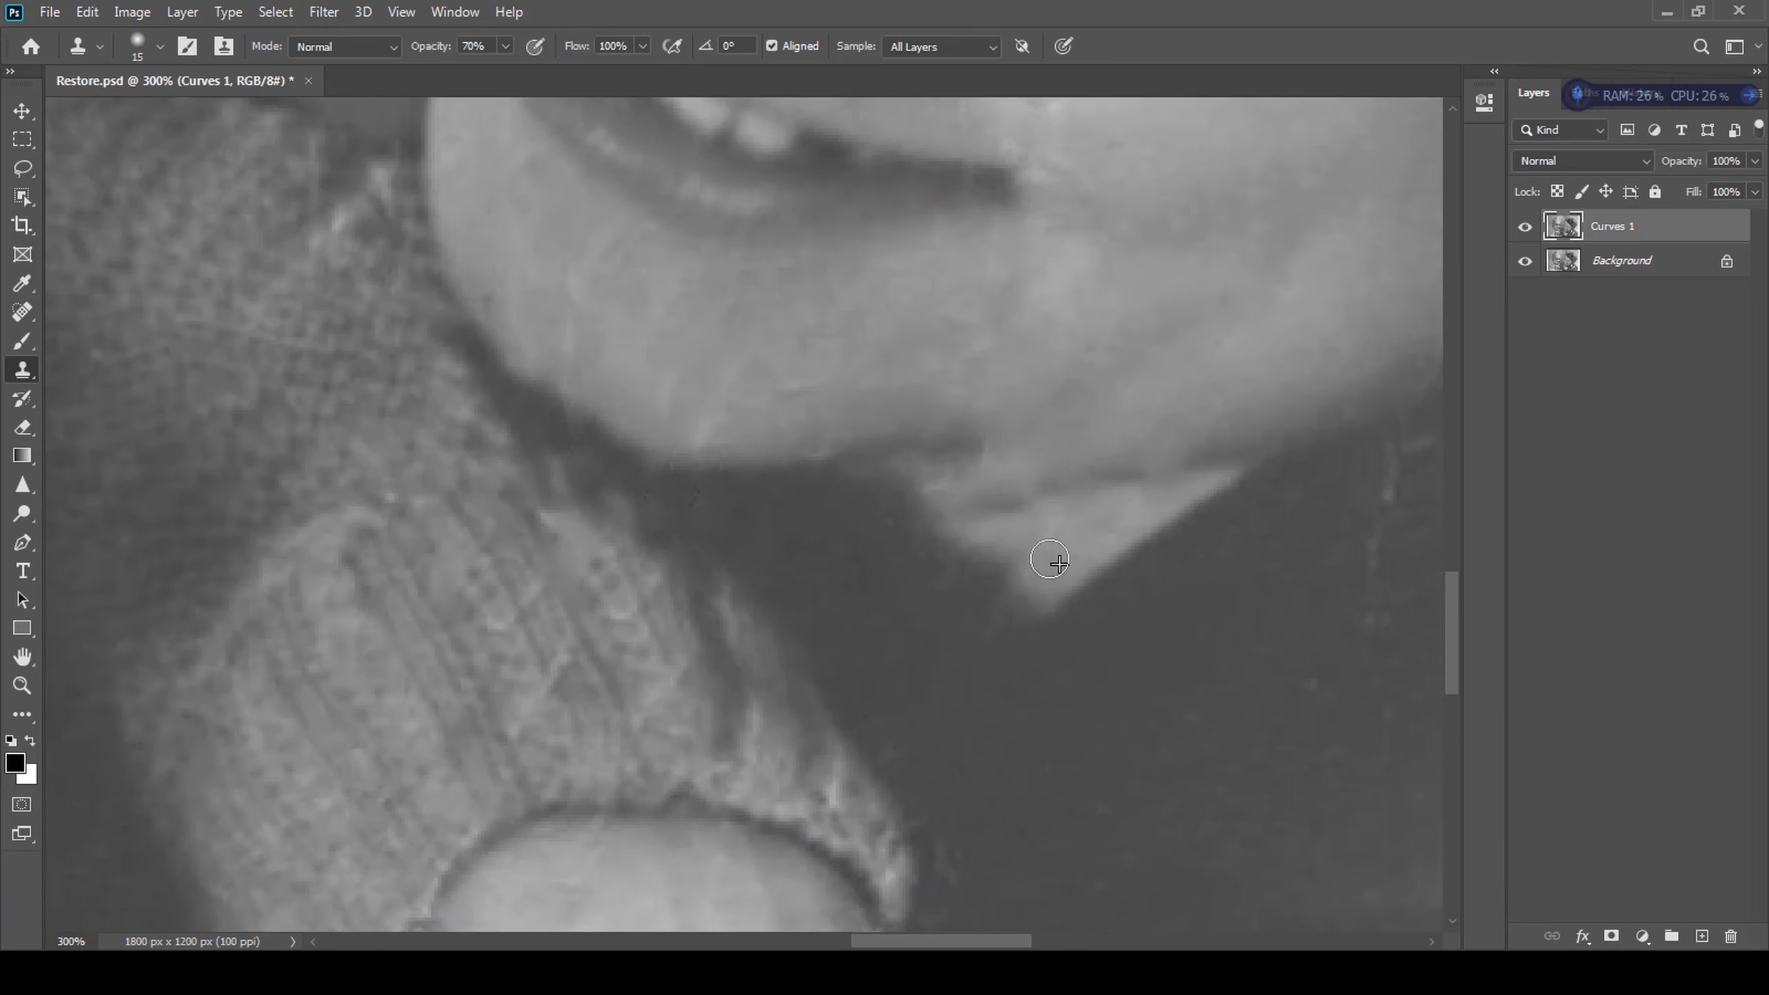
mouse_move(1068, 584)
mouse_down()
mouse_move(892, 514)
mouse_move(971, 407)
mouse_up()
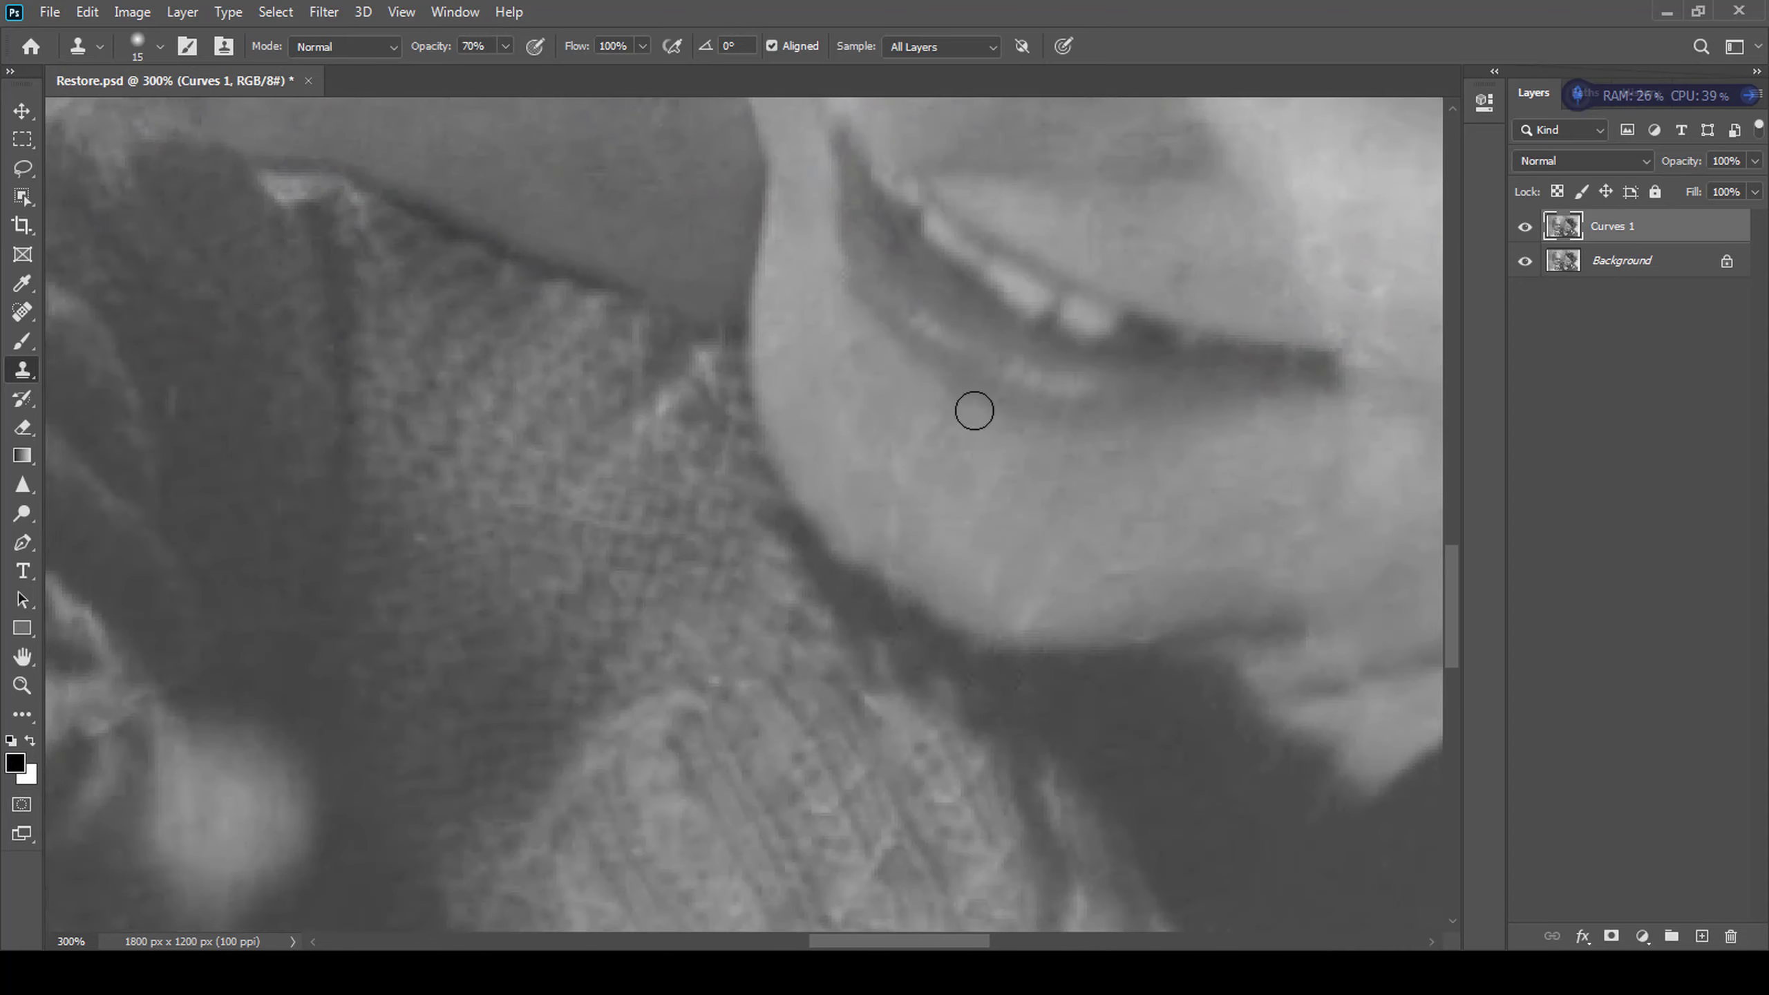
key(j)
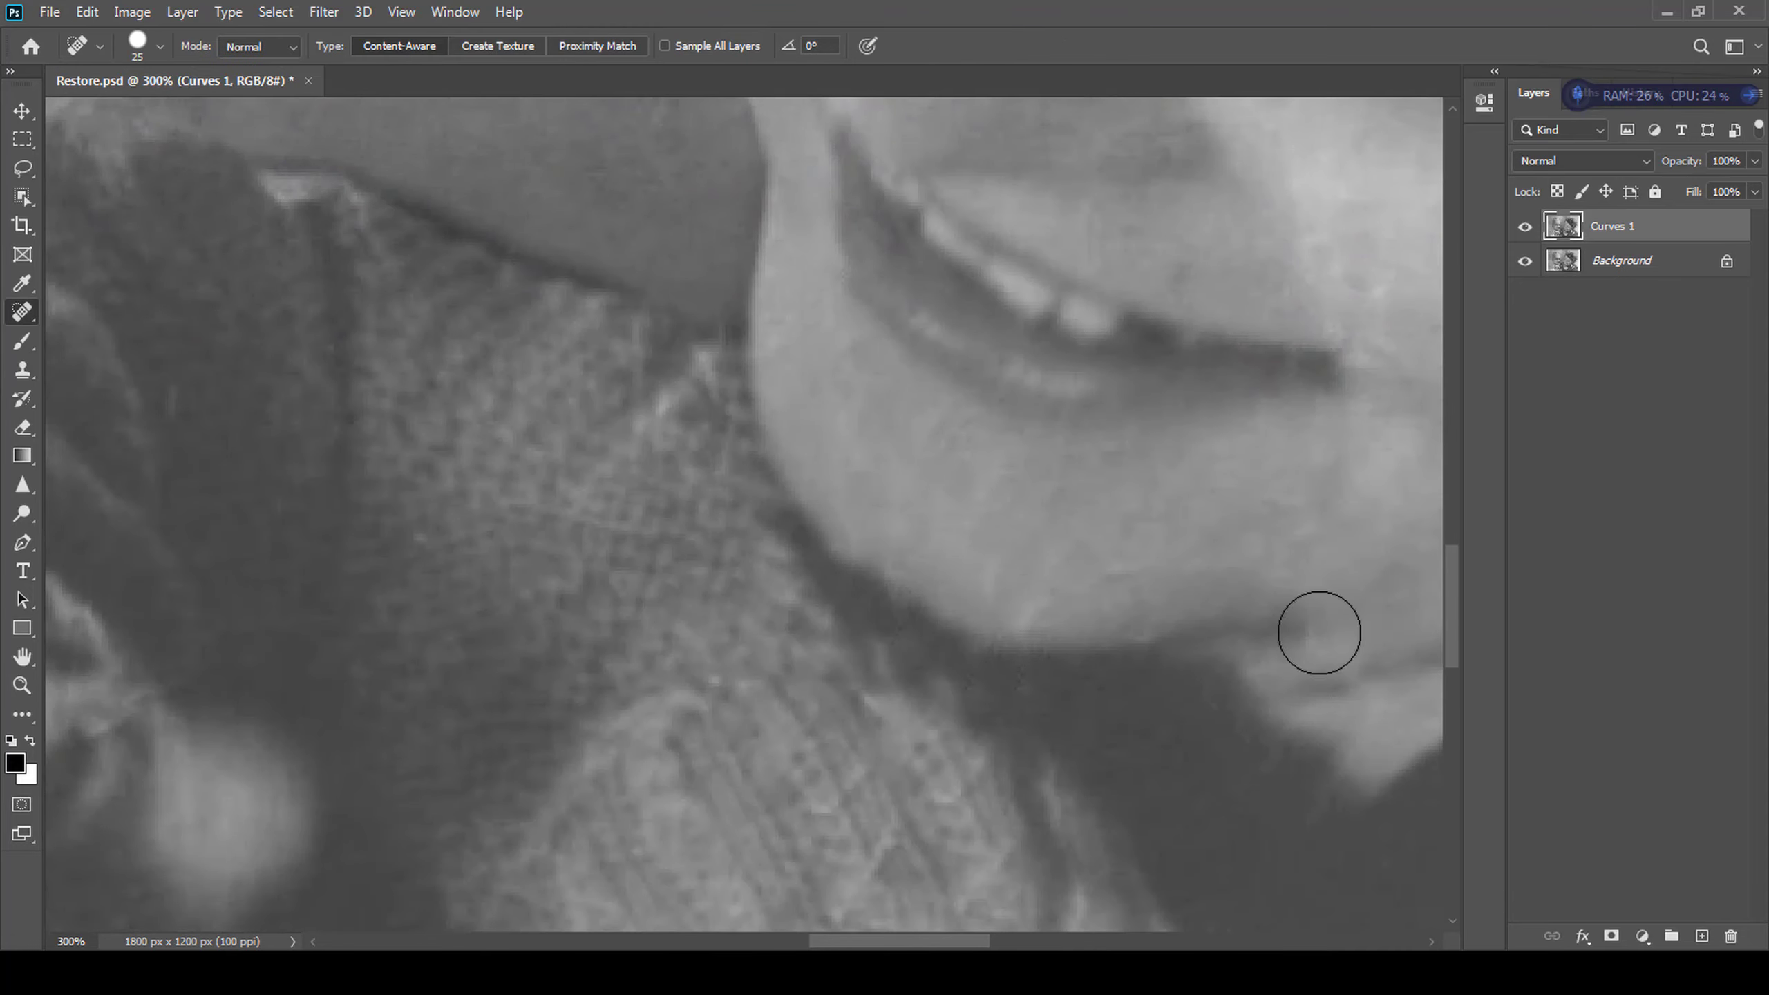
click(1090, 563)
mouse_move(1263, 525)
mouse_down()
mouse_move(1086, 454)
mouse_move(869, 485)
mouse_up()
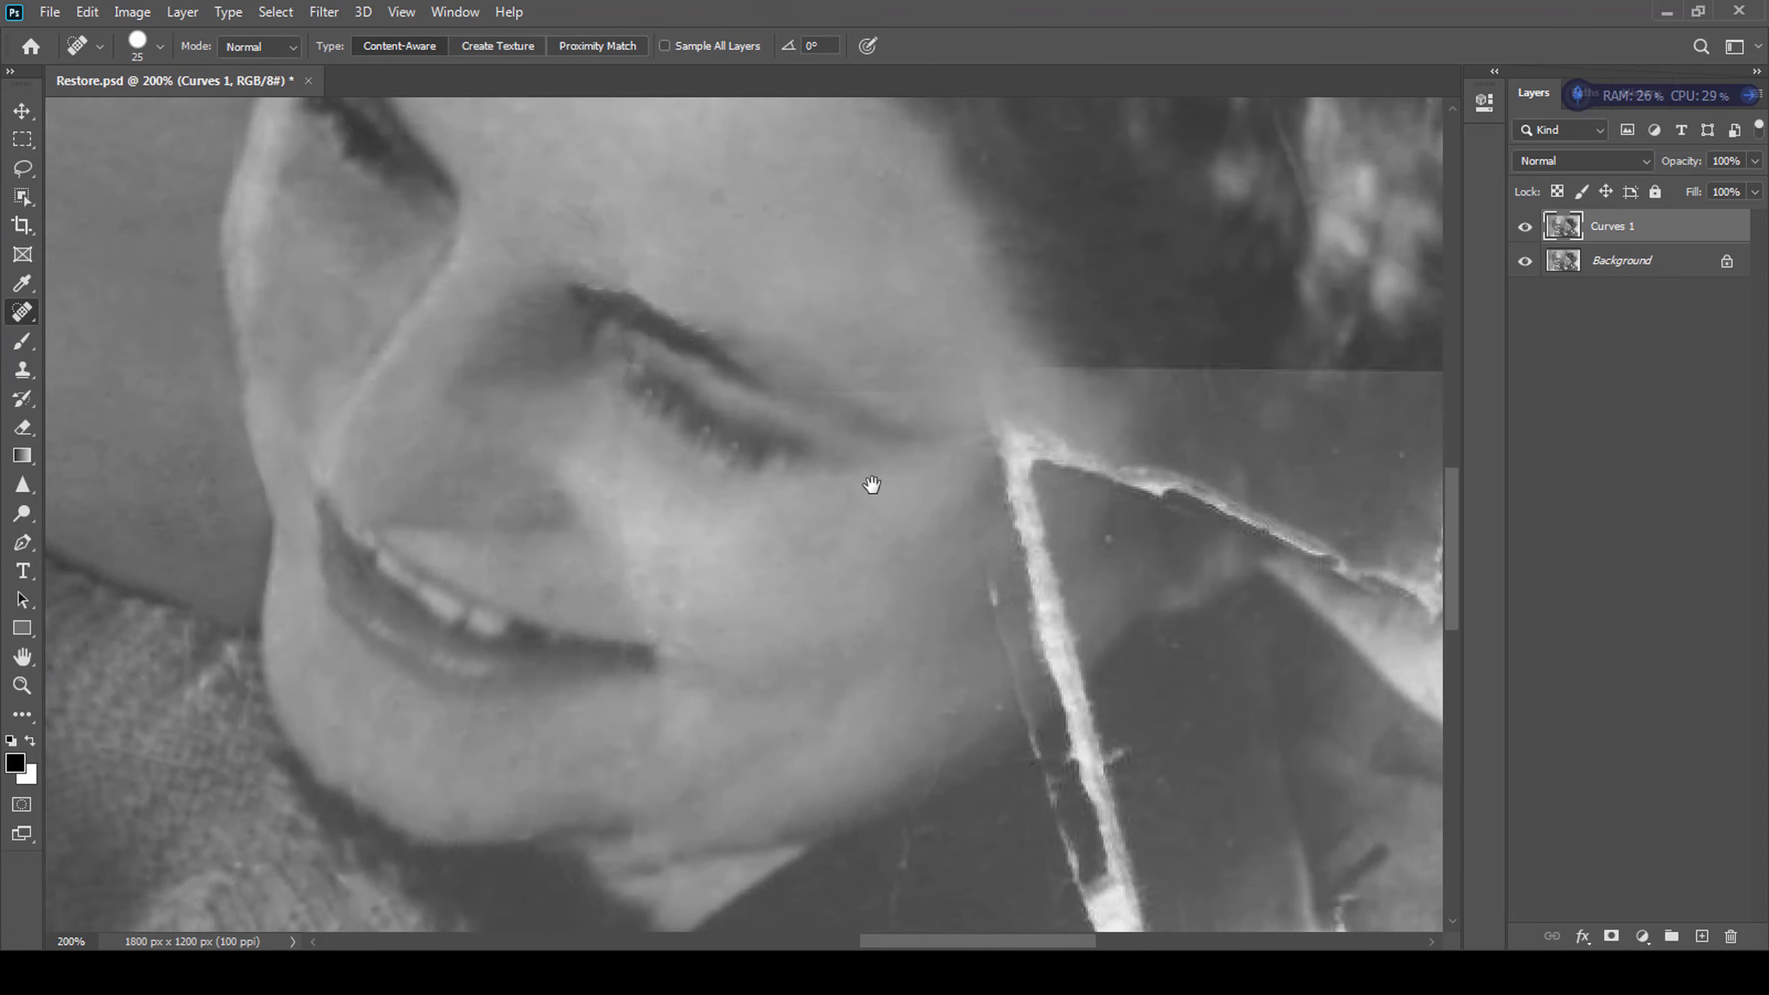
- Heal the upper part of the wide white tear across the woman's cheek and jaw, along with the thin cracks beside it
drag(895, 597, 804, 541)
drag(900, 466, 877, 624)
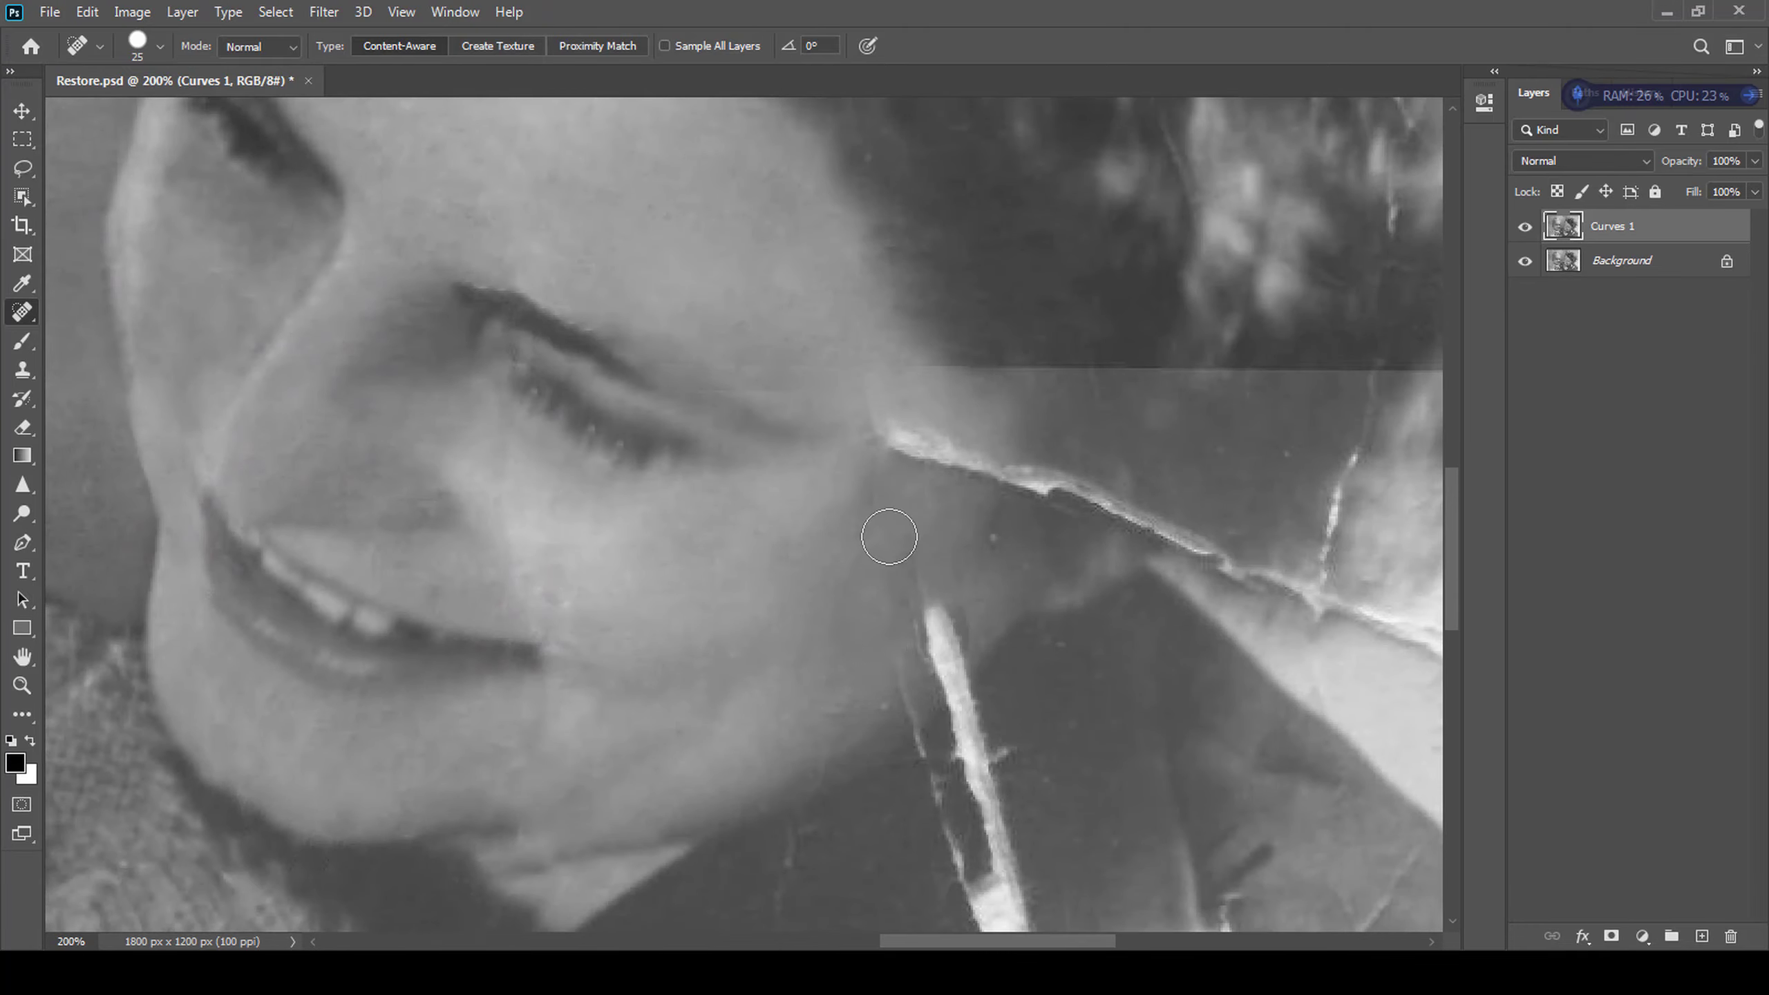
scroll(878, 627, down, 2)
drag(943, 485, 893, 603)
drag(829, 706, 861, 597)
drag(821, 601, 809, 718)
drag(945, 670, 932, 752)
drag(929, 355, 912, 438)
- Clone over the remaining damage along the woman's jaw and the tear in the dark clothing just beneath it
key(s)
alt+click(1040, 479)
drag(985, 533, 952, 457)
key(Tab)
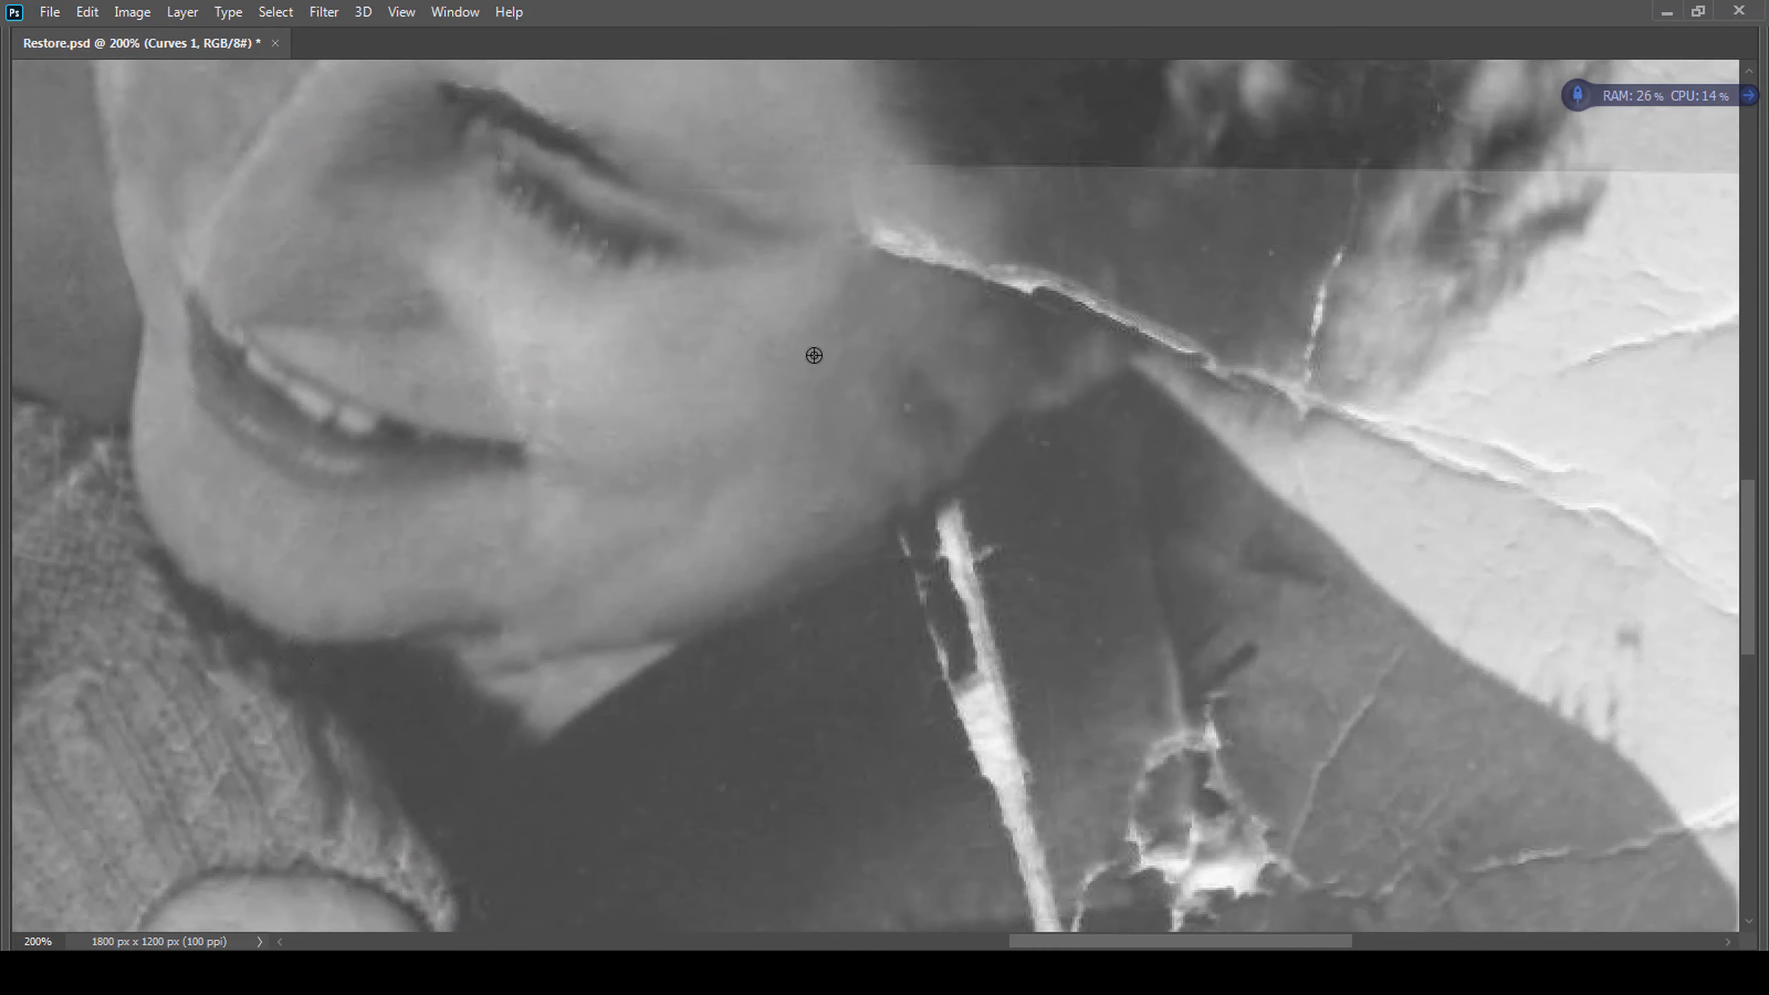
mouse_move(932, 472)
mouse_down()
mouse_move(943, 524)
mouse_move(971, 544)
mouse_move(930, 688)
mouse_move(965, 718)
mouse_up()
scroll(770, 513, up, 5)
scroll(770, 514, left, 5)
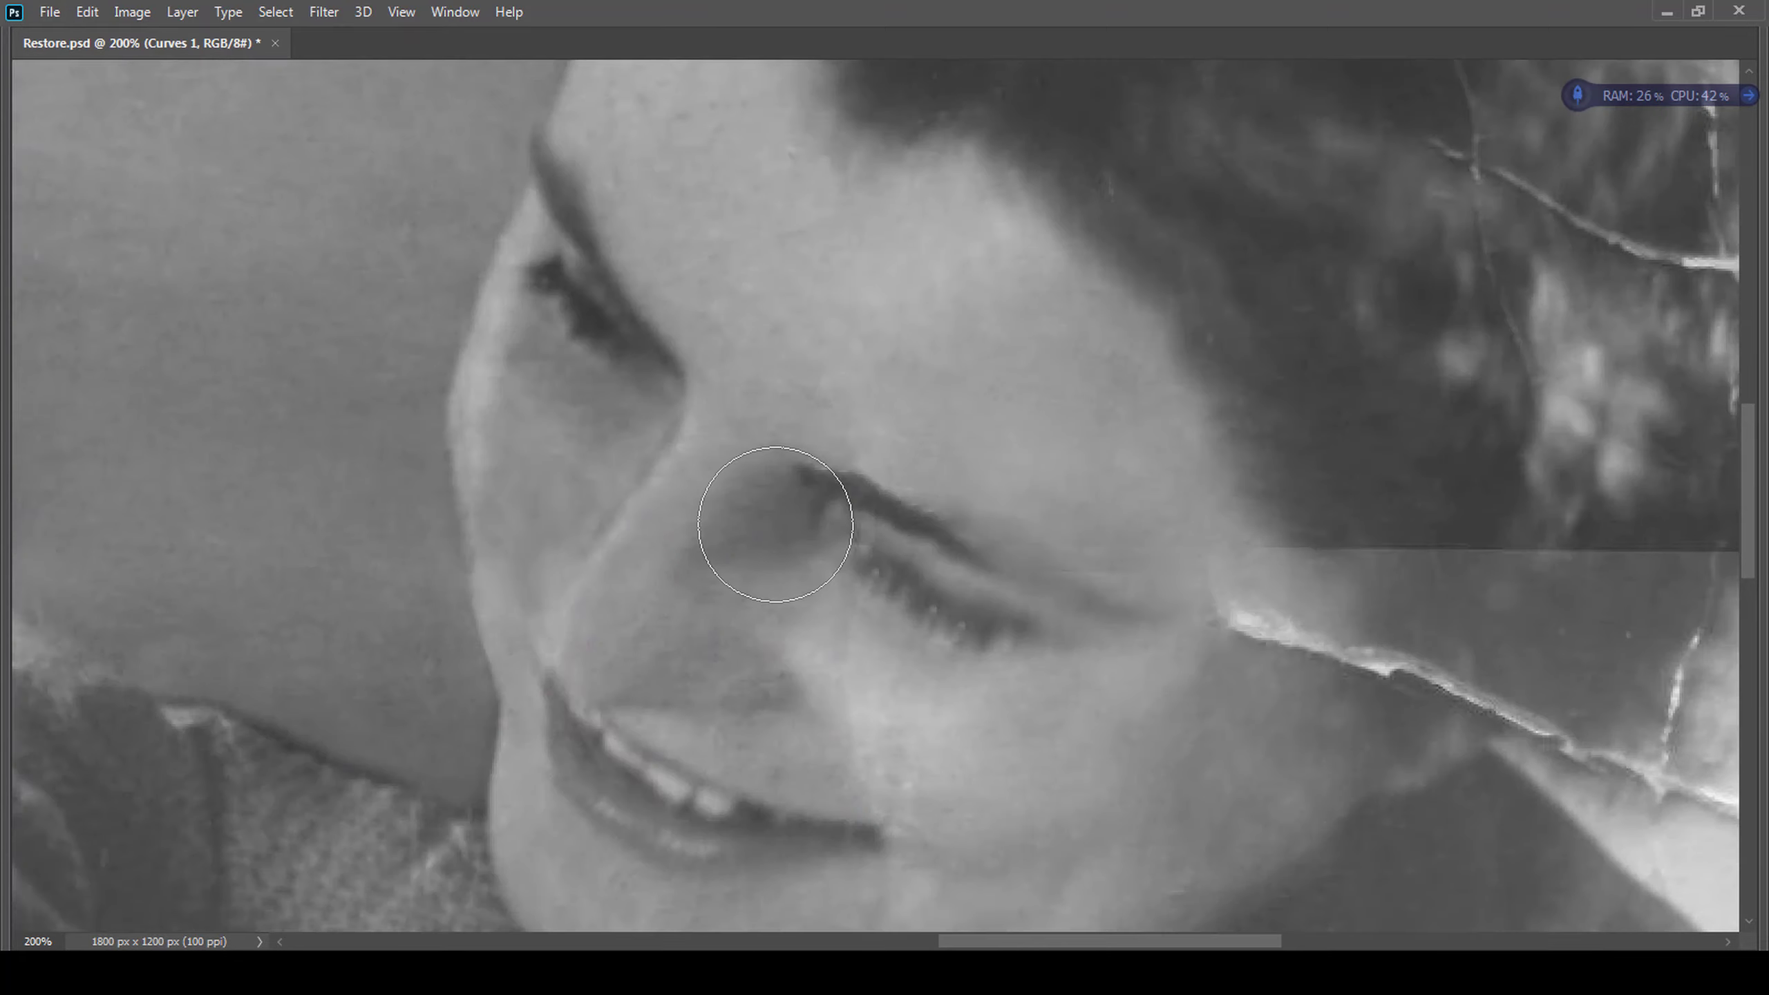
scroll(1027, 478, down, 3)
scroll(1151, 476, right, 4)
scroll(932, 601, down, 5)
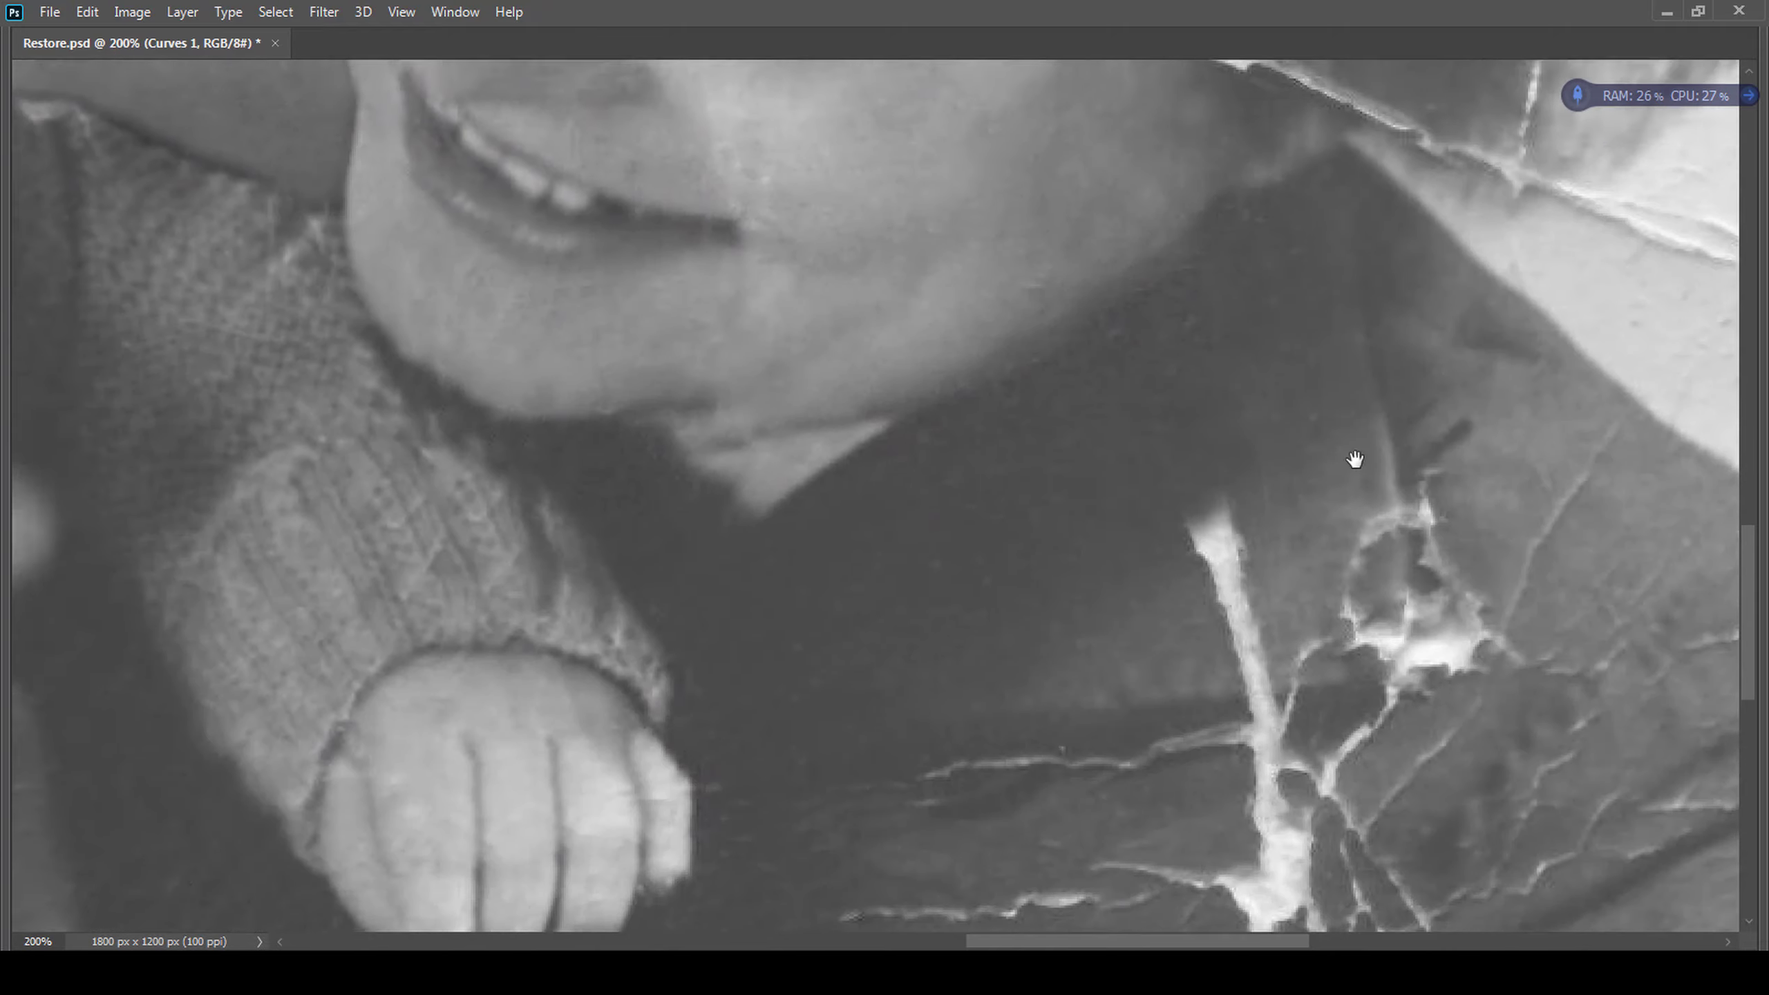
- Create a new layer and clone skin over the crack beside the woman's eye with a size 60 brush at 40% opacity
scroll(1355, 463, up, 5)
key(Tab)
key(ctrl+shift+alt+n)
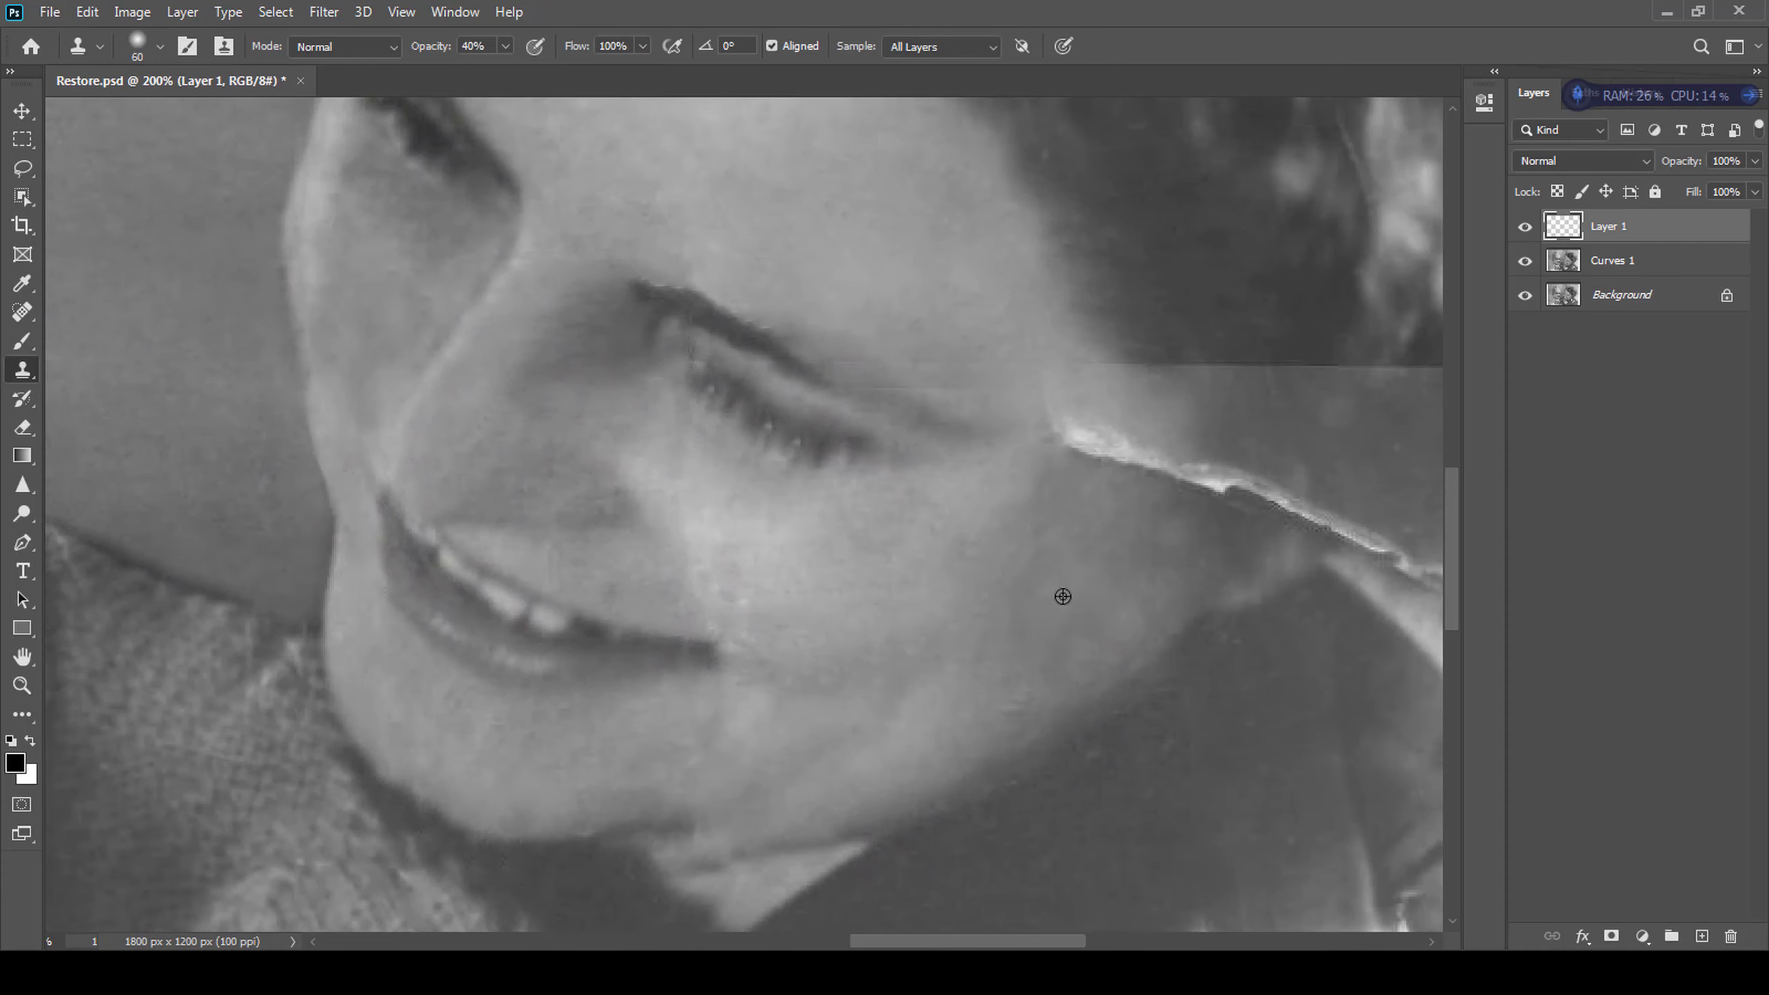
alt+click(1161, 571)
drag(1247, 491, 1076, 446)
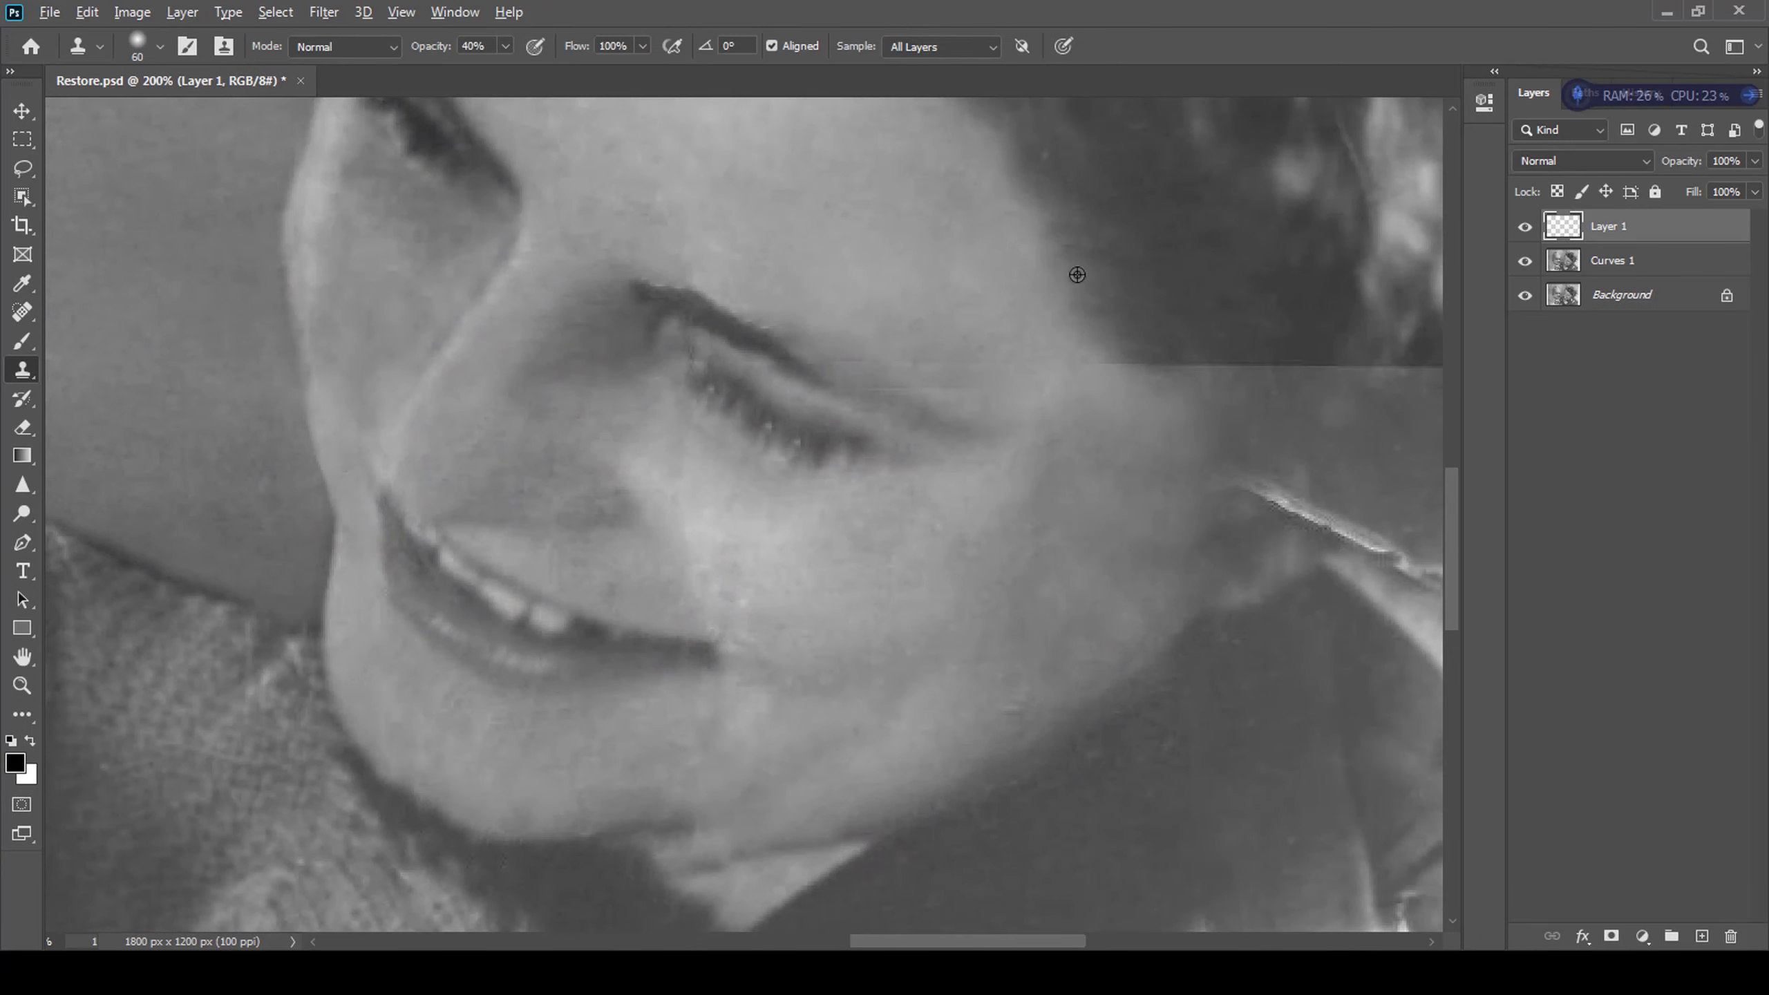
- On the Curves 1 layer, heal the cracks in the woman's hair and the crack running from her ear past the collar
scroll(1186, 150, right, 4)
scroll(991, 384, down, 4)
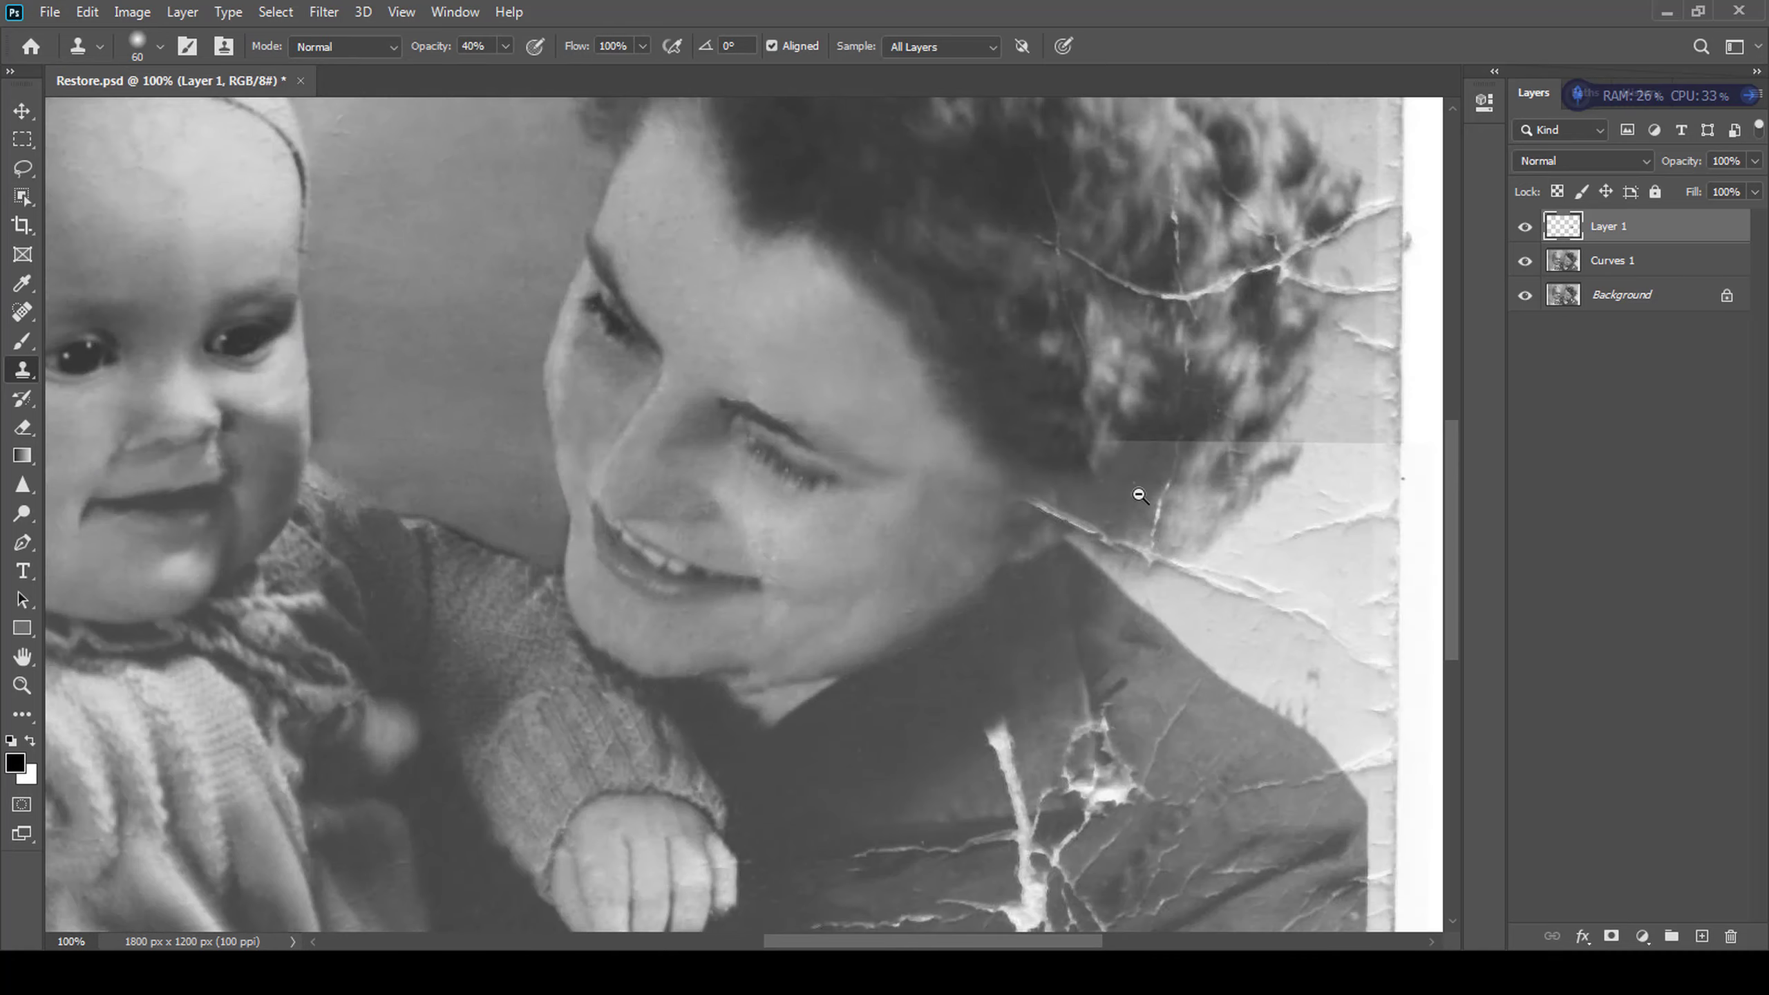
scroll(1129, 353, up, 4)
key(j)
key(alt+bracketleft)
drag(932, 282, 932, 369)
drag(1076, 146, 916, 203)
scroll(802, 376, up, 5)
scroll(1130, 407, down, 6)
drag(723, 459, 1049, 648)
- On Layer 1, clone hair texture over the horizontal tonal seam across the lower hair with a size 60 brush at 40% opacity
key(alt+bracketright)
key(s)
scroll(1005, 299, up, 2)
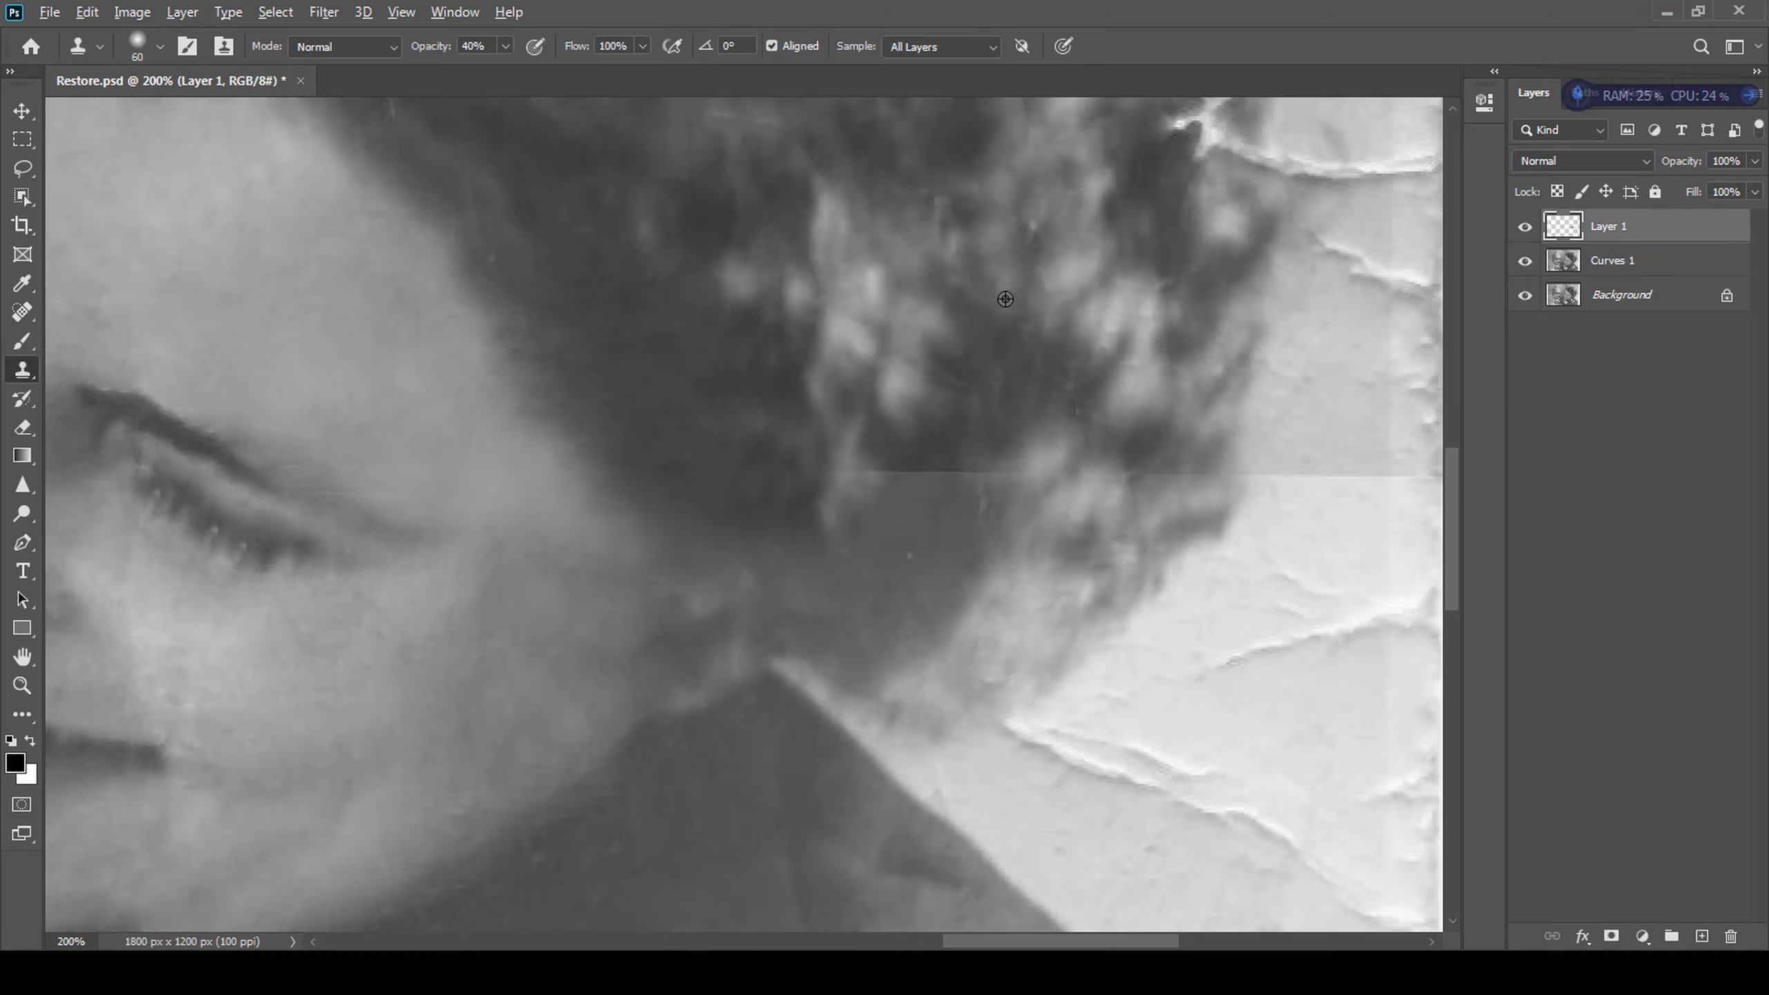
alt+click(945, 439)
mouse_move(968, 484)
mouse_down()
mouse_move(880, 479)
mouse_move(1048, 499)
mouse_up()
alt+click(1208, 391)
drag(1231, 480, 1076, 481)
scroll(965, 558, down, 2)
scroll(1049, 445, up, 2)
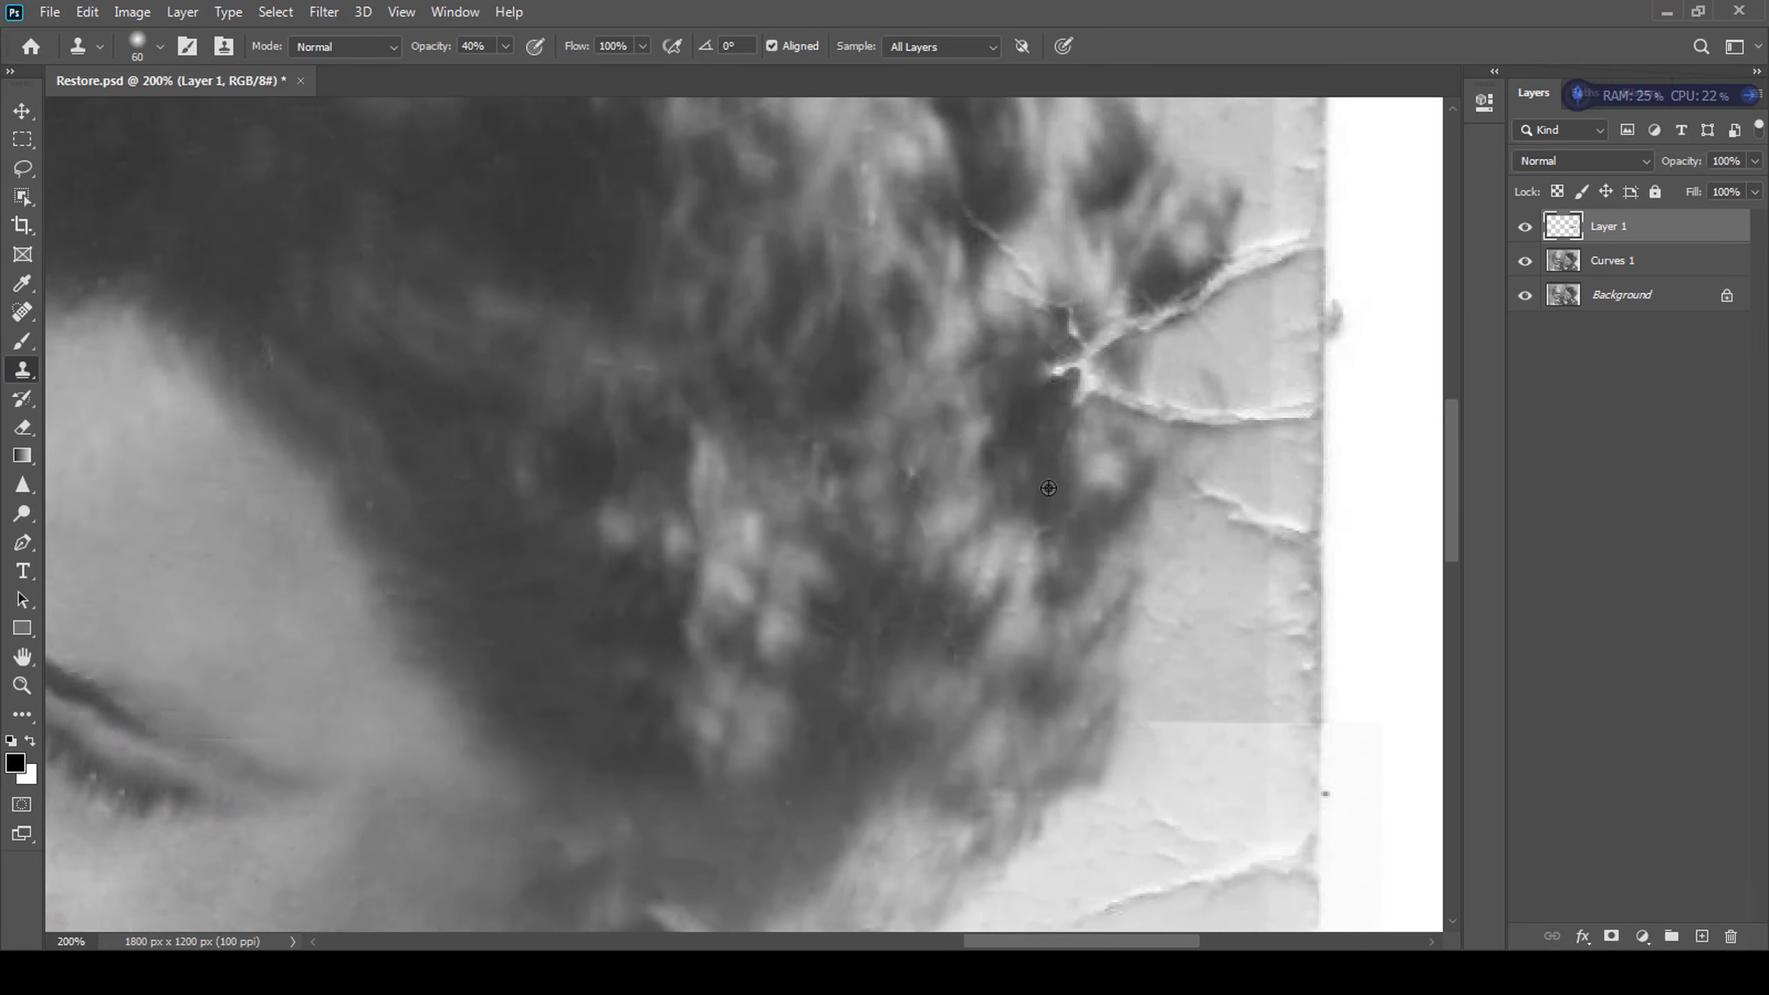
- Clone hair and background over the branching crack at the outer edge of the woman's hair
alt+click(1048, 488)
drag(1097, 394, 1052, 328)
mouse_move(967, 407)
mouse_down()
mouse_move(963, 545)
mouse_move(952, 509)
mouse_up()
alt+click(1129, 629)
drag(1100, 519, 1039, 481)
drag(1059, 558, 957, 442)
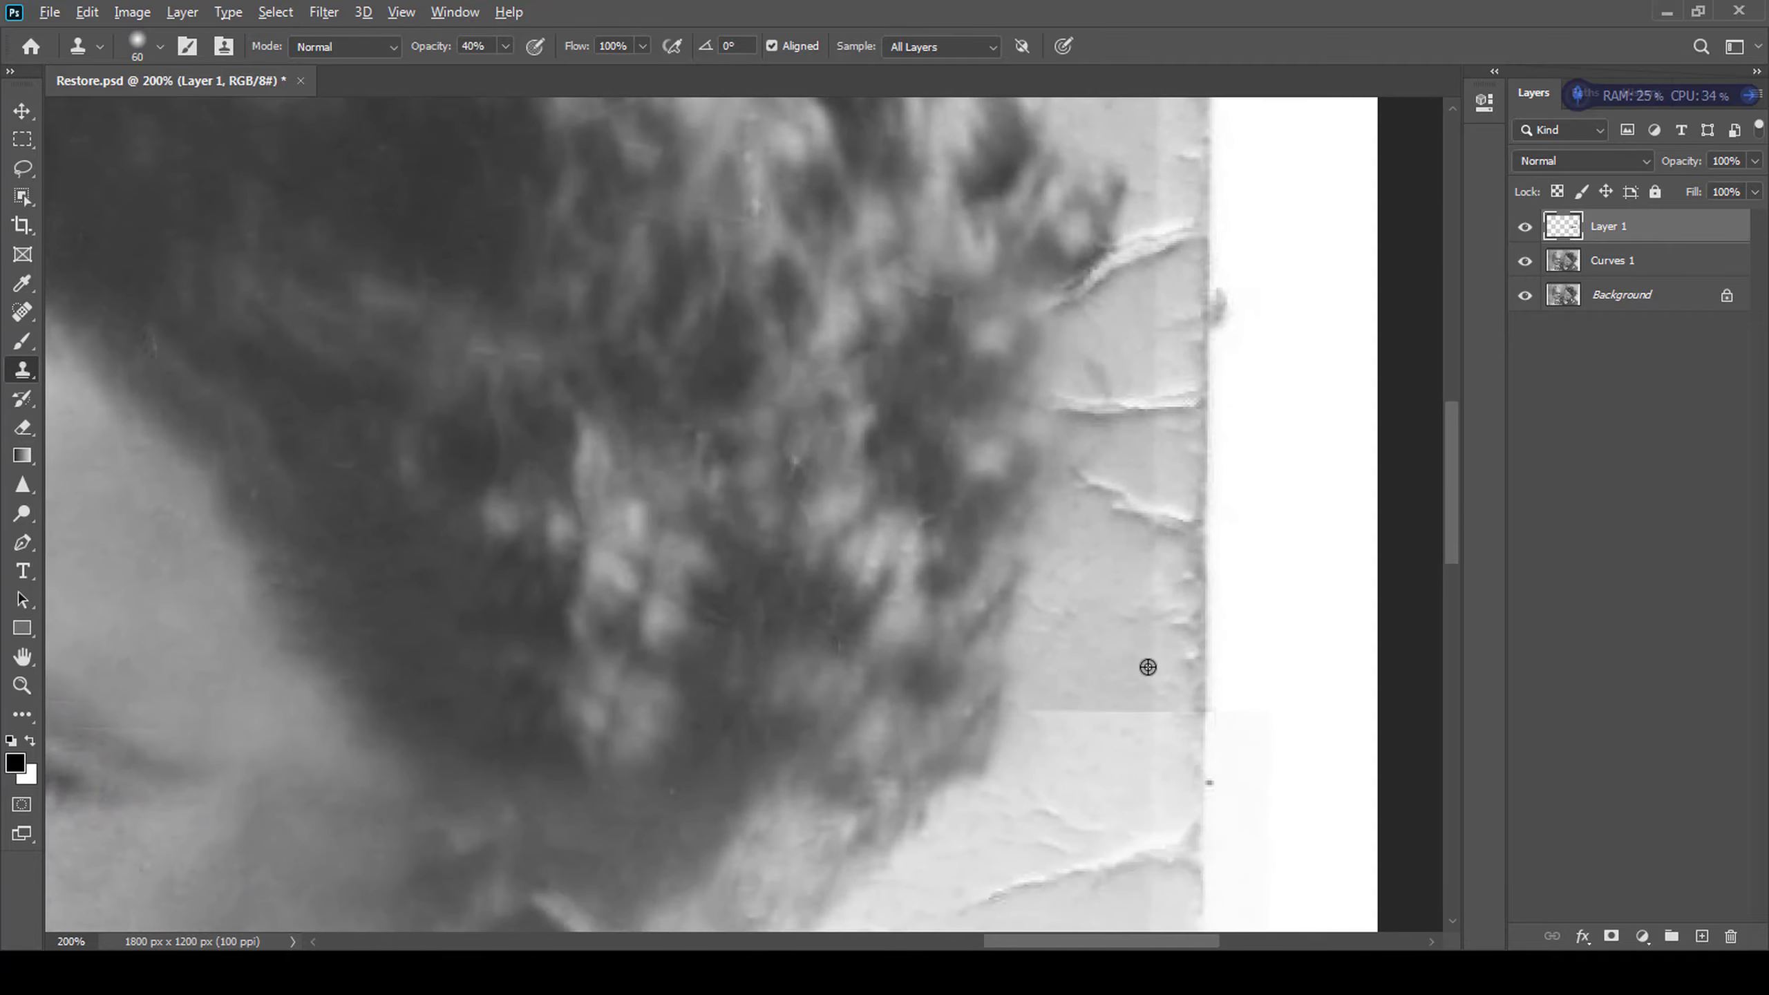
- Clone background over the horizontal cracks between the woman's hair and the photo's side edge with a size 60 brush at 40% opacity
alt+click(1147, 667)
mouse_move(1155, 558)
mouse_down()
mouse_move(1116, 499)
mouse_move(1158, 429)
mouse_move(1106, 402)
mouse_up()
scroll(1157, 467, up, 2)
alt+click(1157, 467)
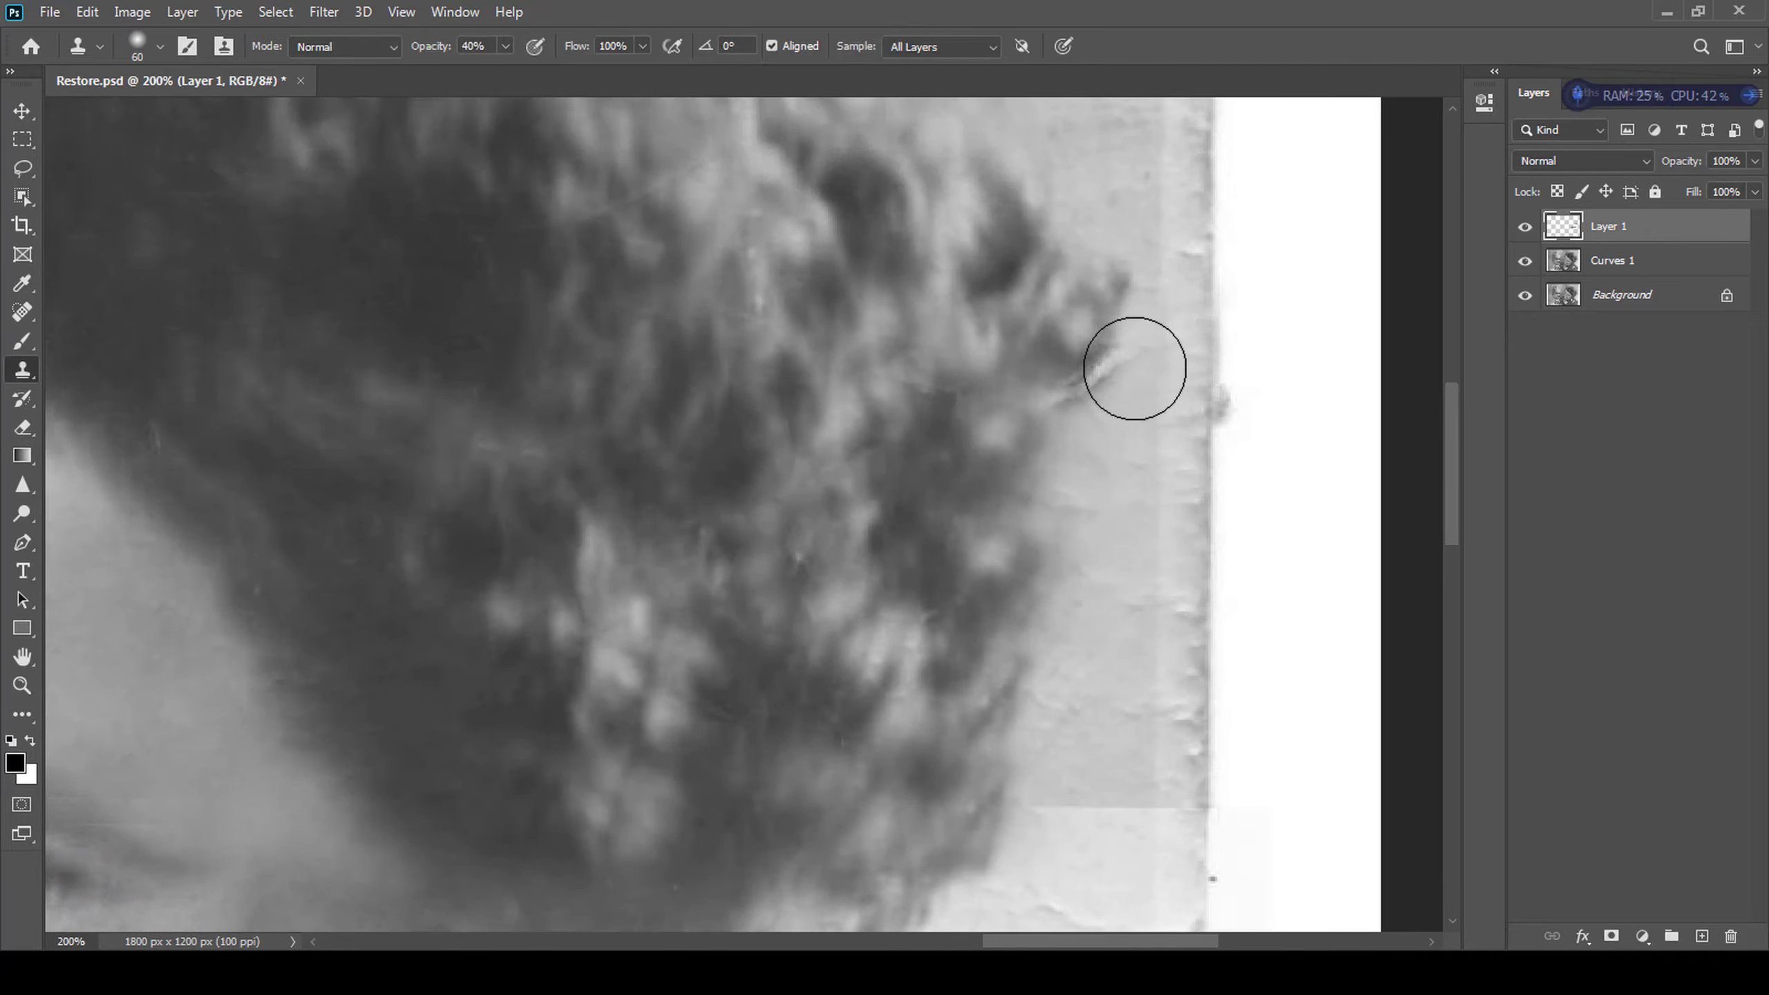
scroll(1135, 368, down, 2)
scroll(1130, 592, up, 2)
scroll(1184, 499, down, 2)
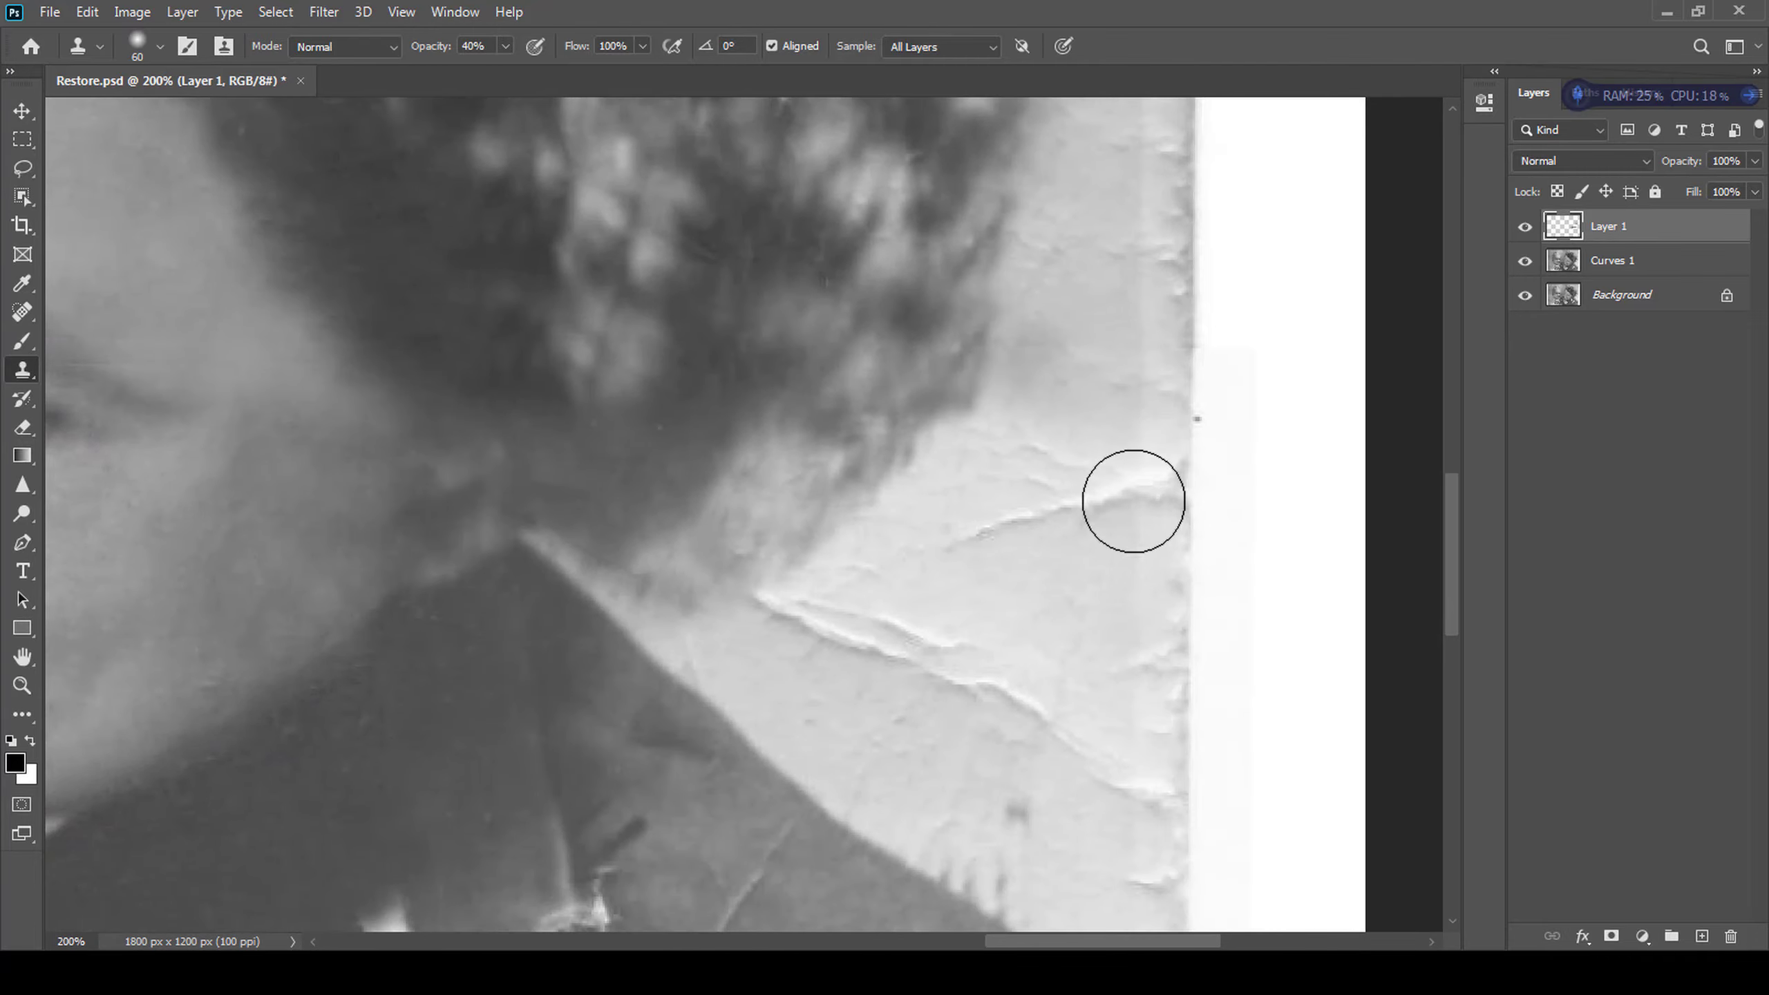
- Clone background over the long branching cracks below the woman's hair, above her shoulder
drag(1134, 501, 975, 536)
drag(788, 591, 1056, 707)
alt+click(1141, 541)
drag(1124, 782, 960, 771)
scroll(959, 771, down, 3)
drag(1117, 662, 1124, 732)
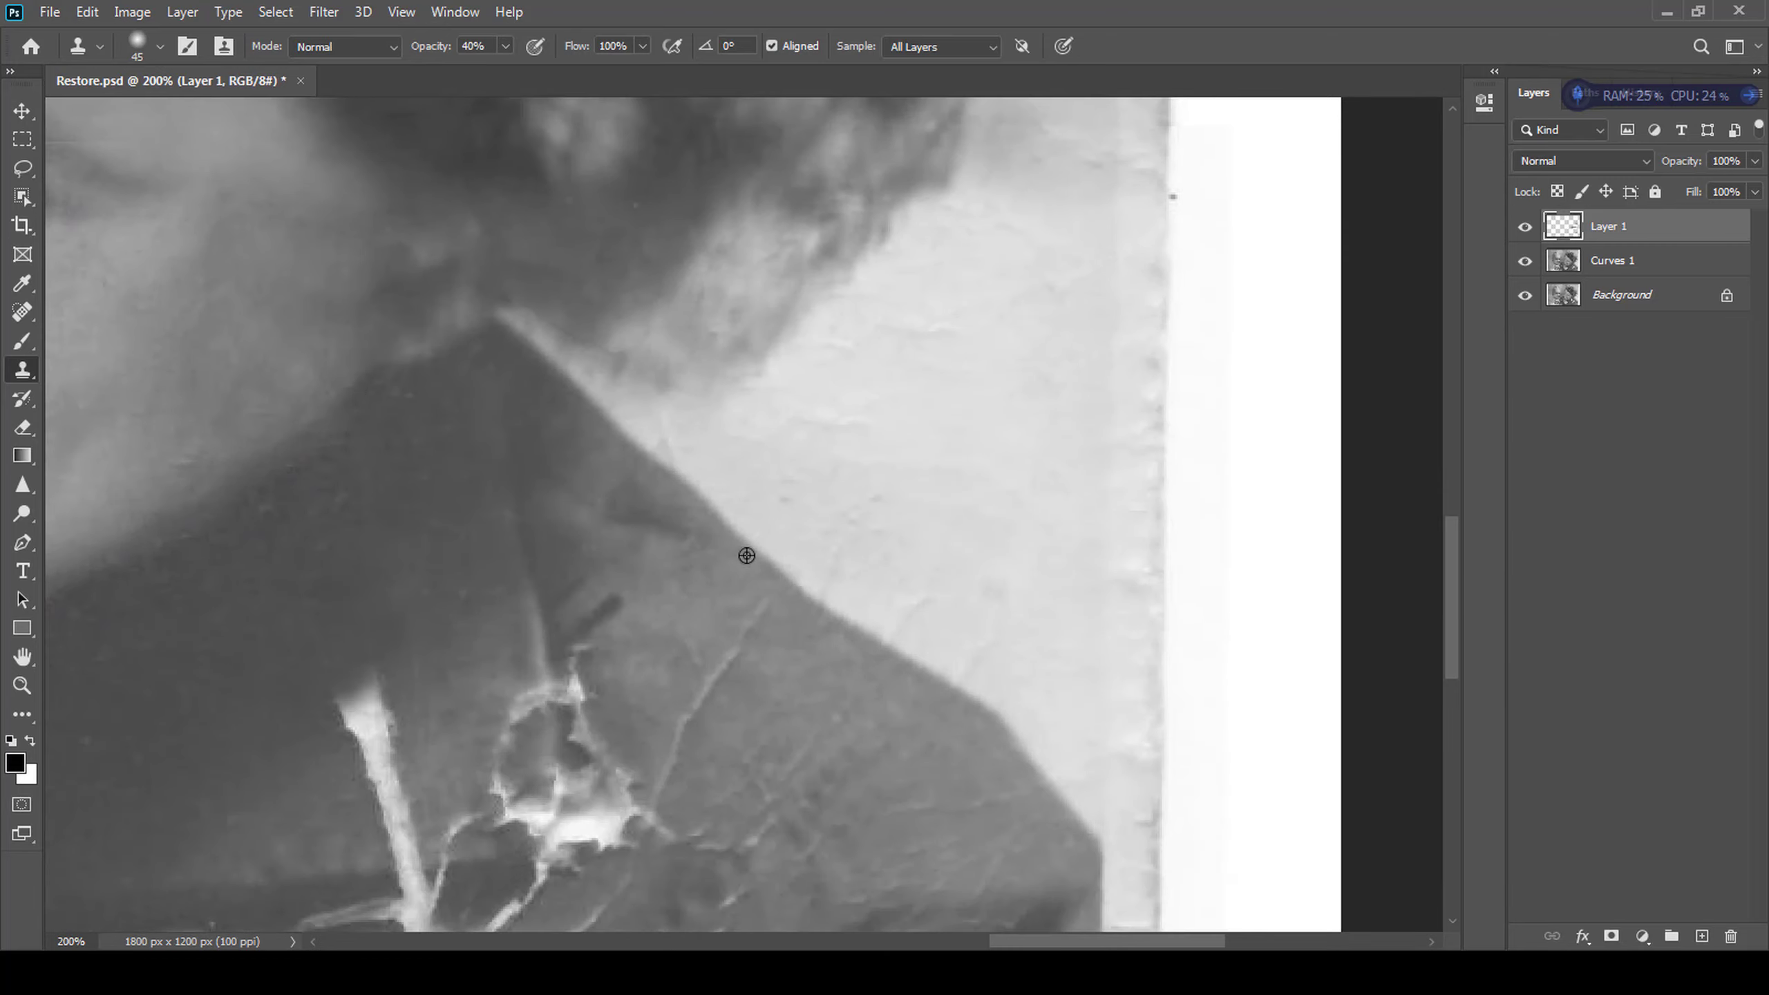
- Clone dark fabric over the thick white tear line on the woman's jacket below her collar
scroll(968, 723, down, 3)
scroll(998, 695, up, 3)
alt+click(953, 687)
mouse_move(1053, 585)
mouse_down()
mouse_move(1072, 648)
mouse_move(1007, 754)
mouse_move(1046, 743)
mouse_move(1086, 683)
mouse_up()
alt+click(1231, 517)
drag(1246, 568, 1189, 651)
- On the Curves 1 layer, heal the thin cracks in the jacket fabric running out from the upper white tear
key(r)
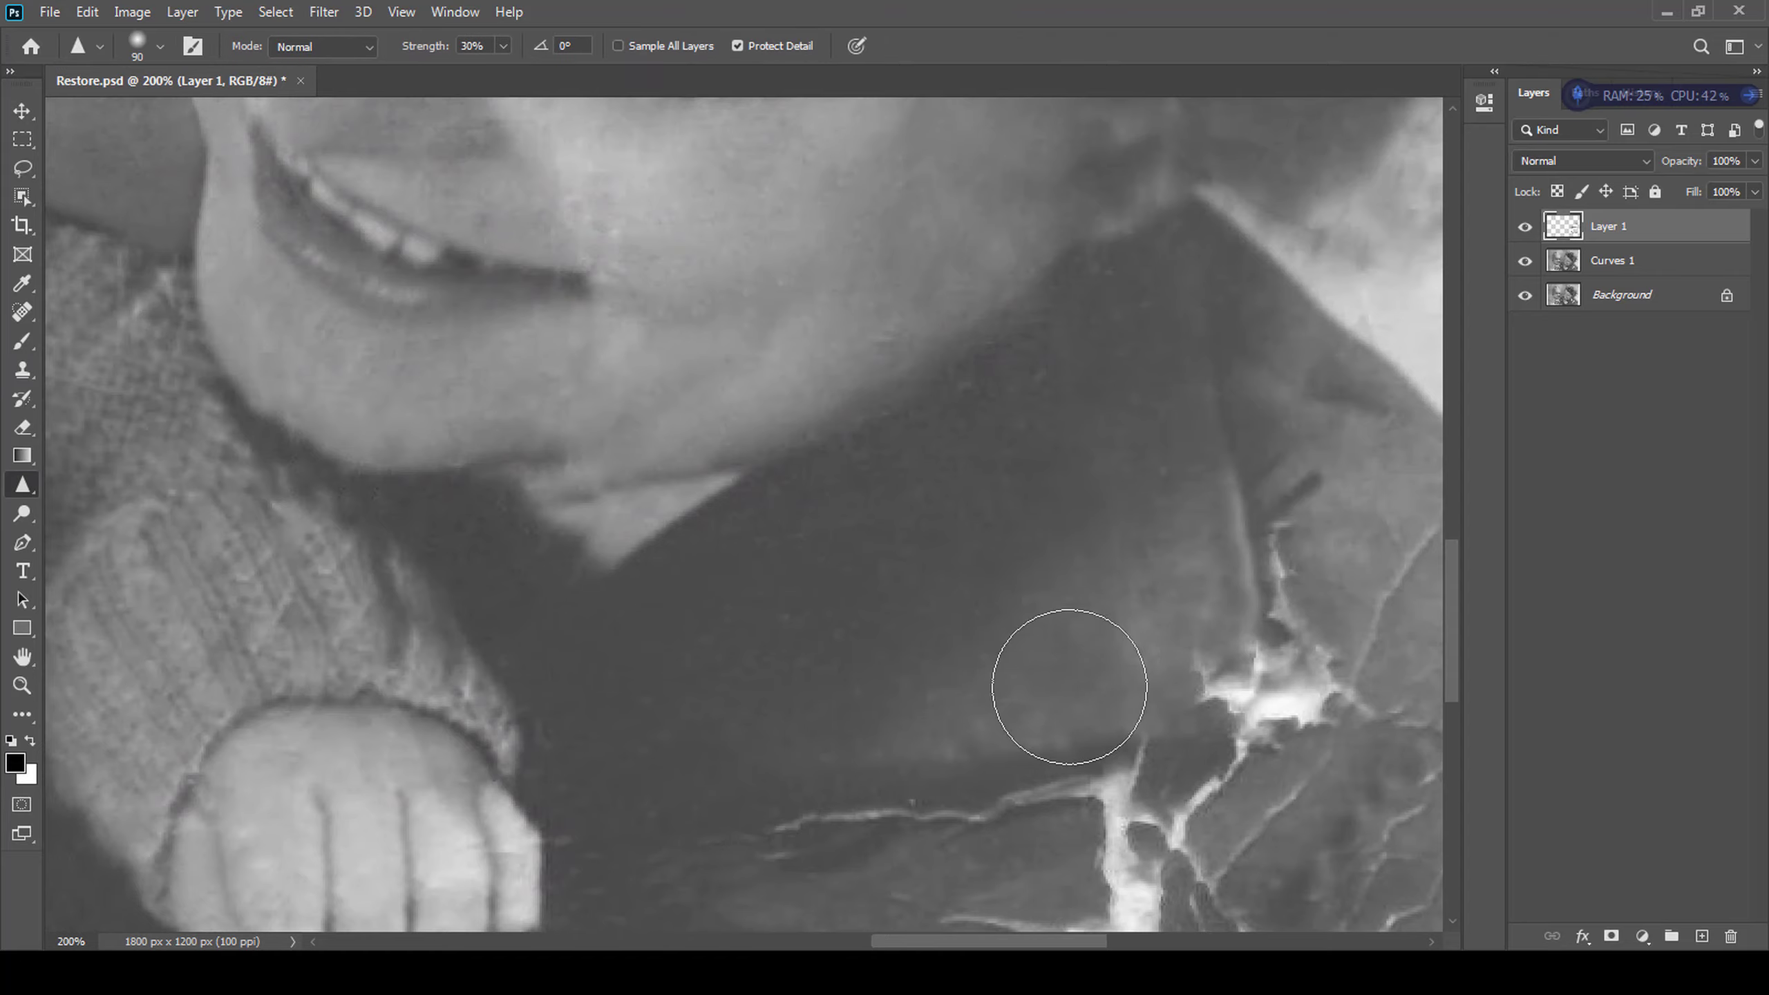
drag(1066, 688, 591, 638)
key(j)
click(1611, 260)
drag(973, 448, 910, 623)
scroll(1098, 620, down, 3)
key([)
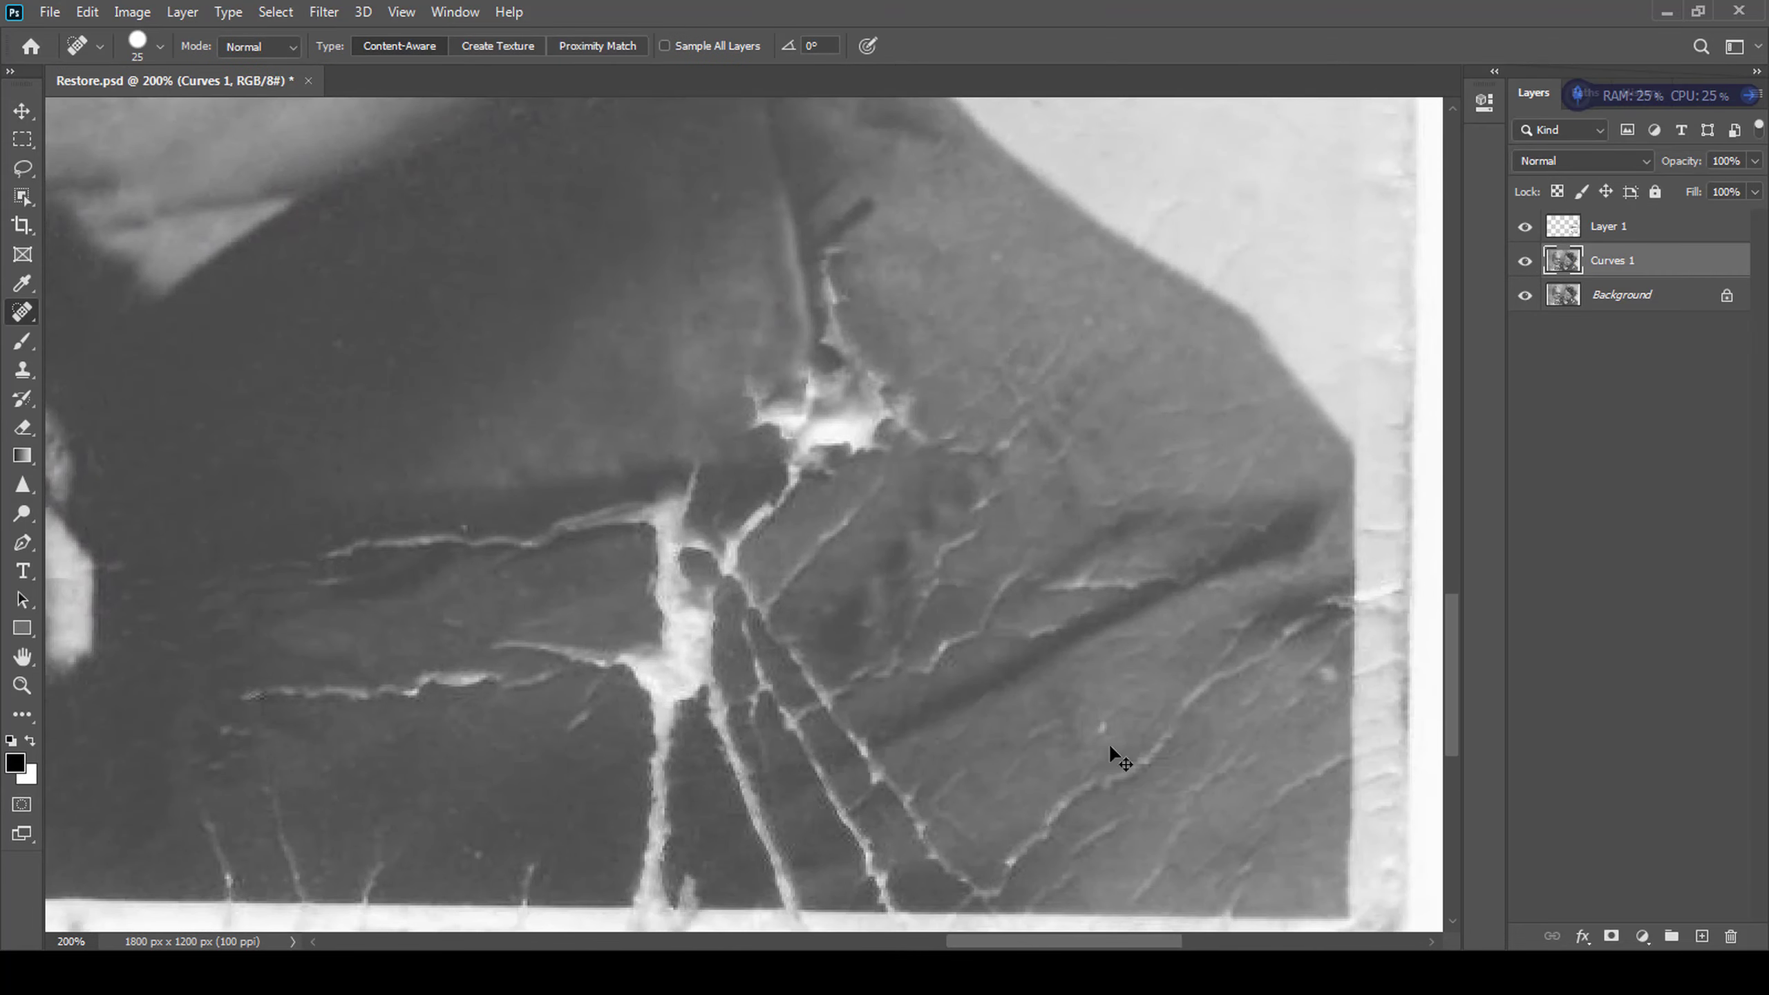
mouse_move(763, 591)
mouse_down()
mouse_move(841, 494)
mouse_move(855, 585)
mouse_up()
scroll(853, 585, up, 3)
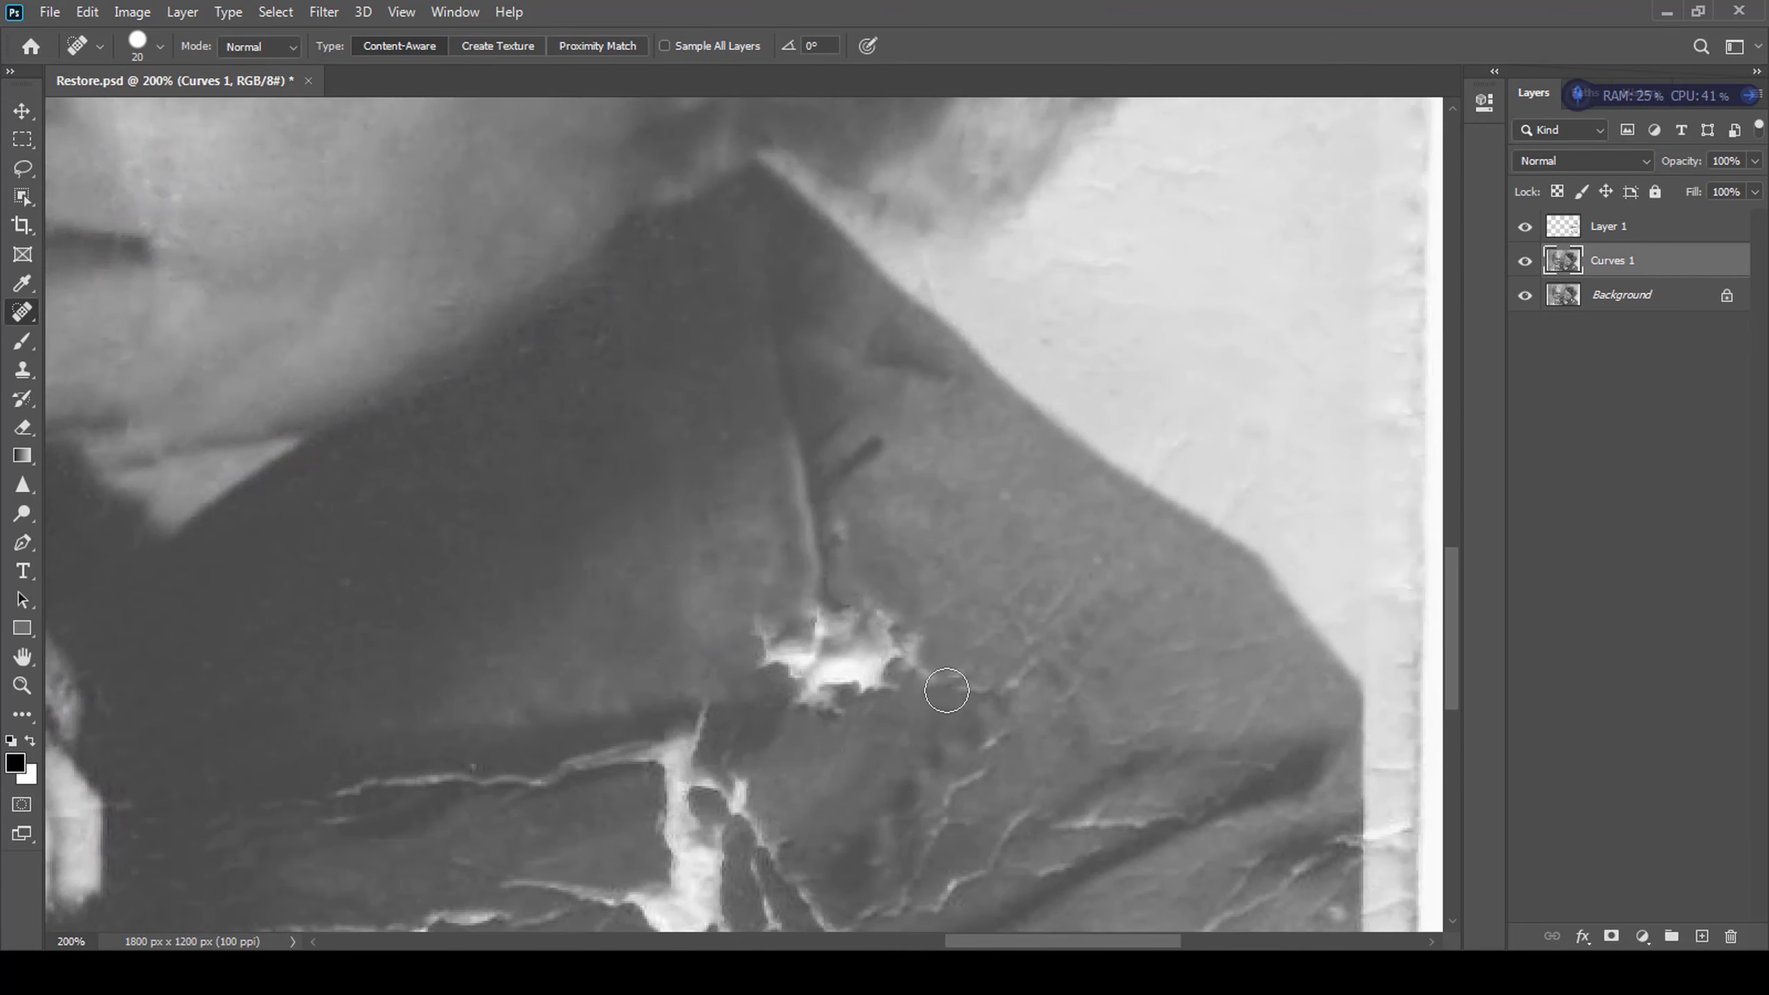
- Heal the horizontal cracks in the dark fabric between the baby's hand and the lower white tear
scroll(1003, 810, left, 5)
drag(693, 695, 648, 711)
scroll(648, 696, down, 4)
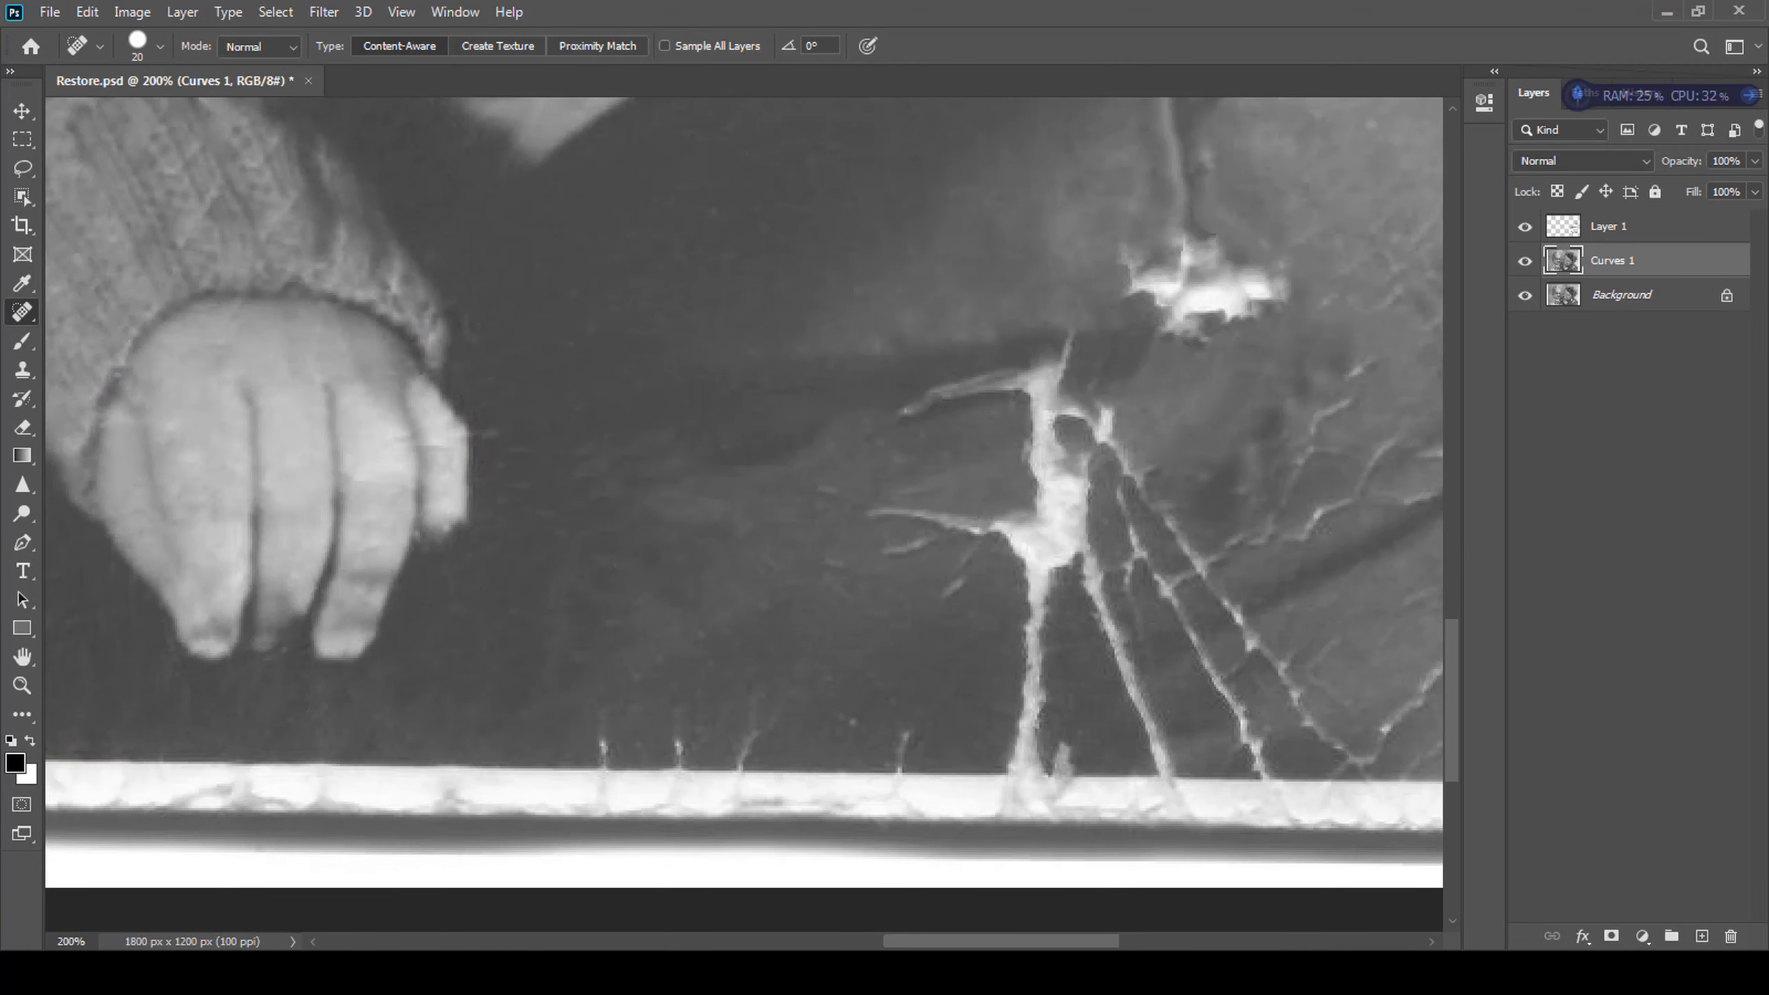
- Clone fabric over the cracks rising from the photo's lower edge with a size 35 brush at 90% opacity
key(s)
drag(757, 766, 763, 700)
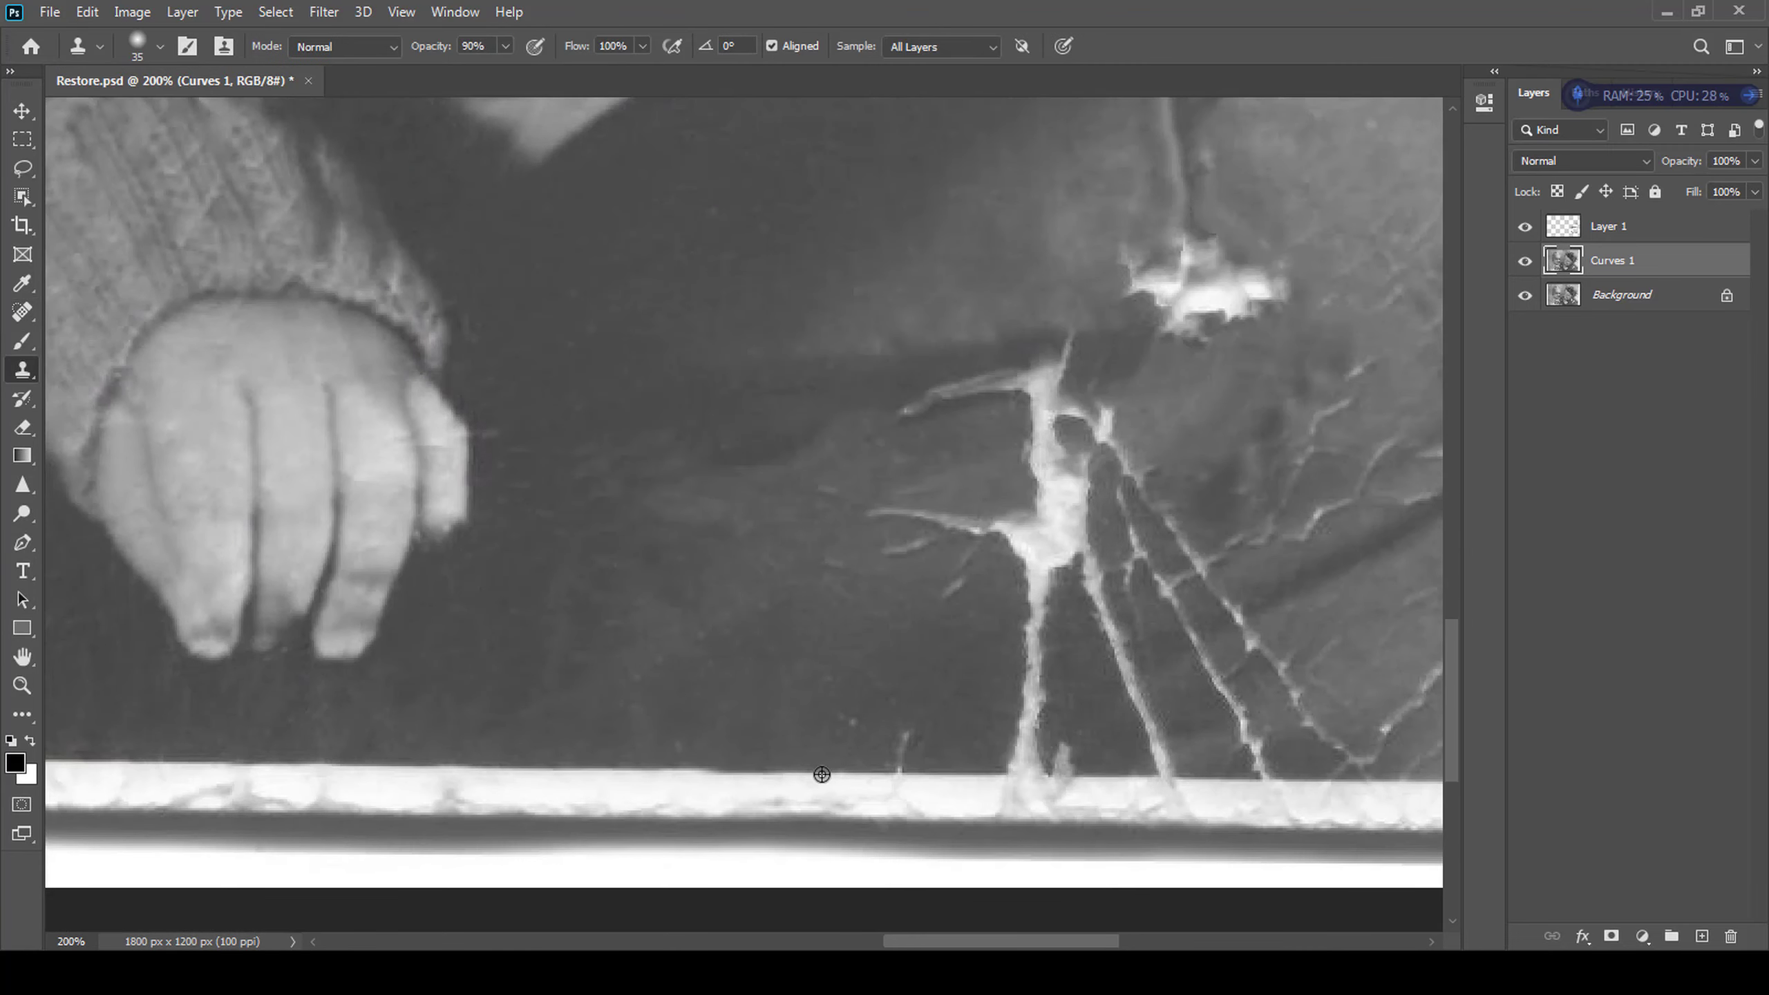
drag(1018, 775, 1032, 568)
drag(956, 688, 803, 778)
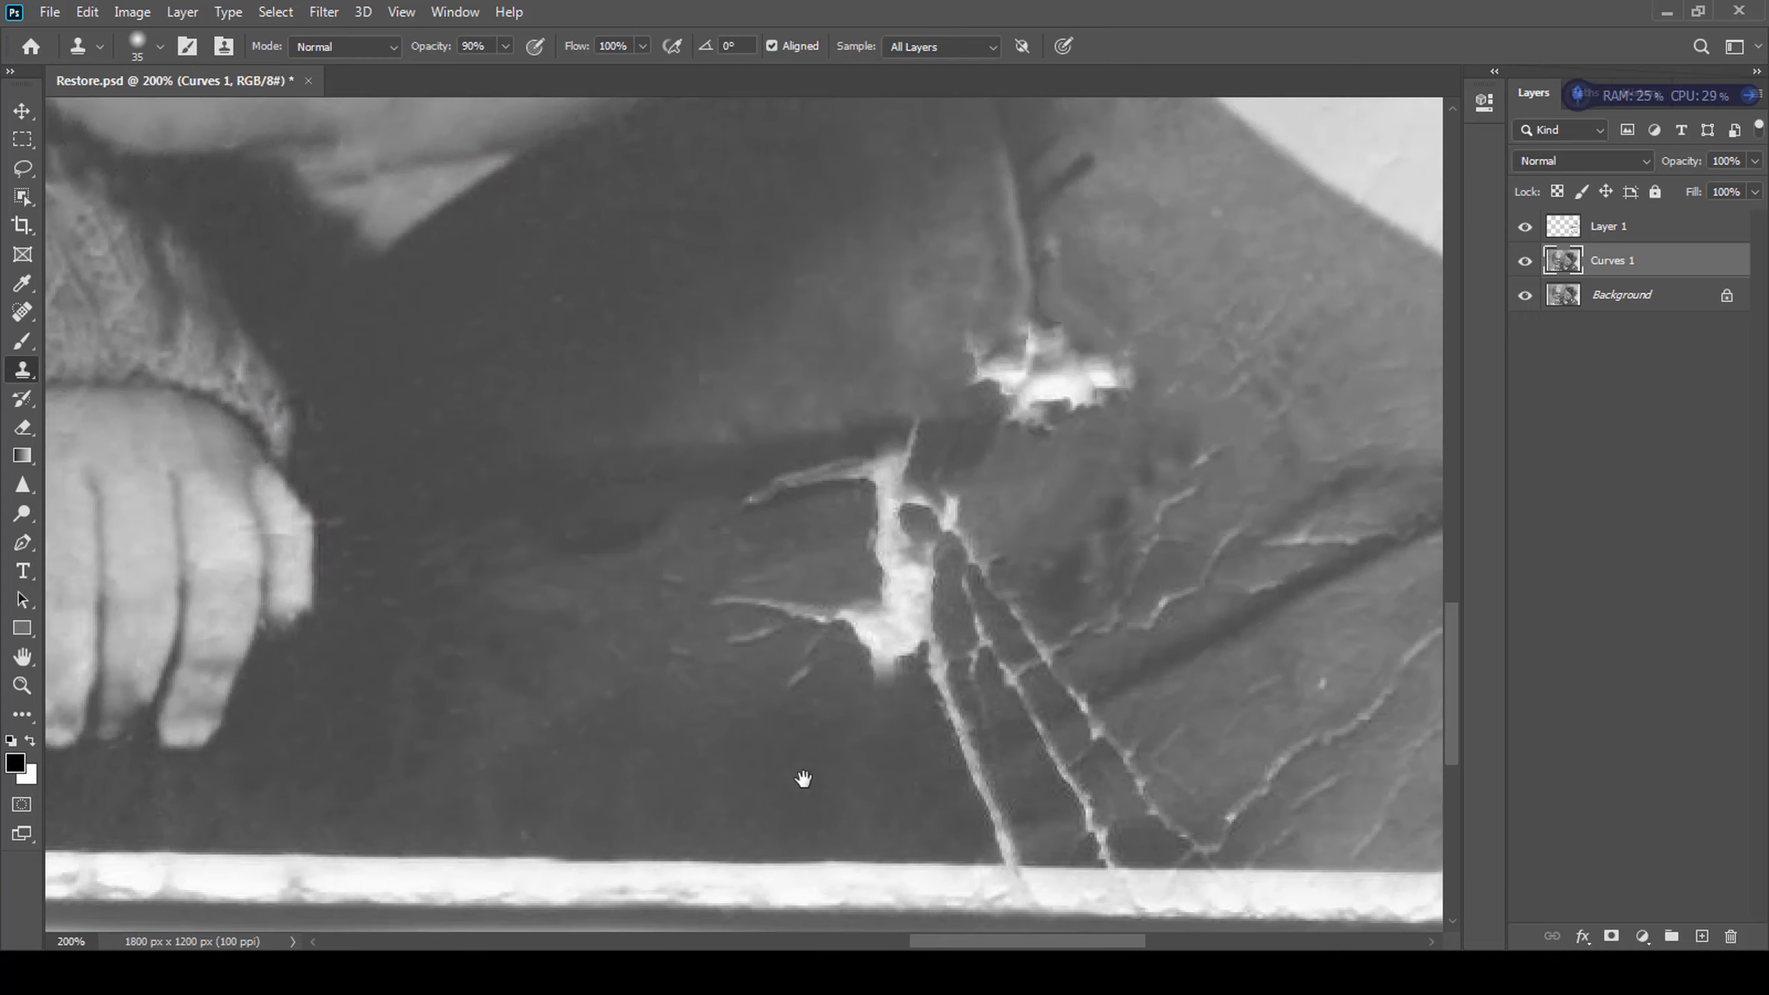
mouse_move(980, 871)
mouse_down()
mouse_move(979, 743)
mouse_move(718, 662)
mouse_up()
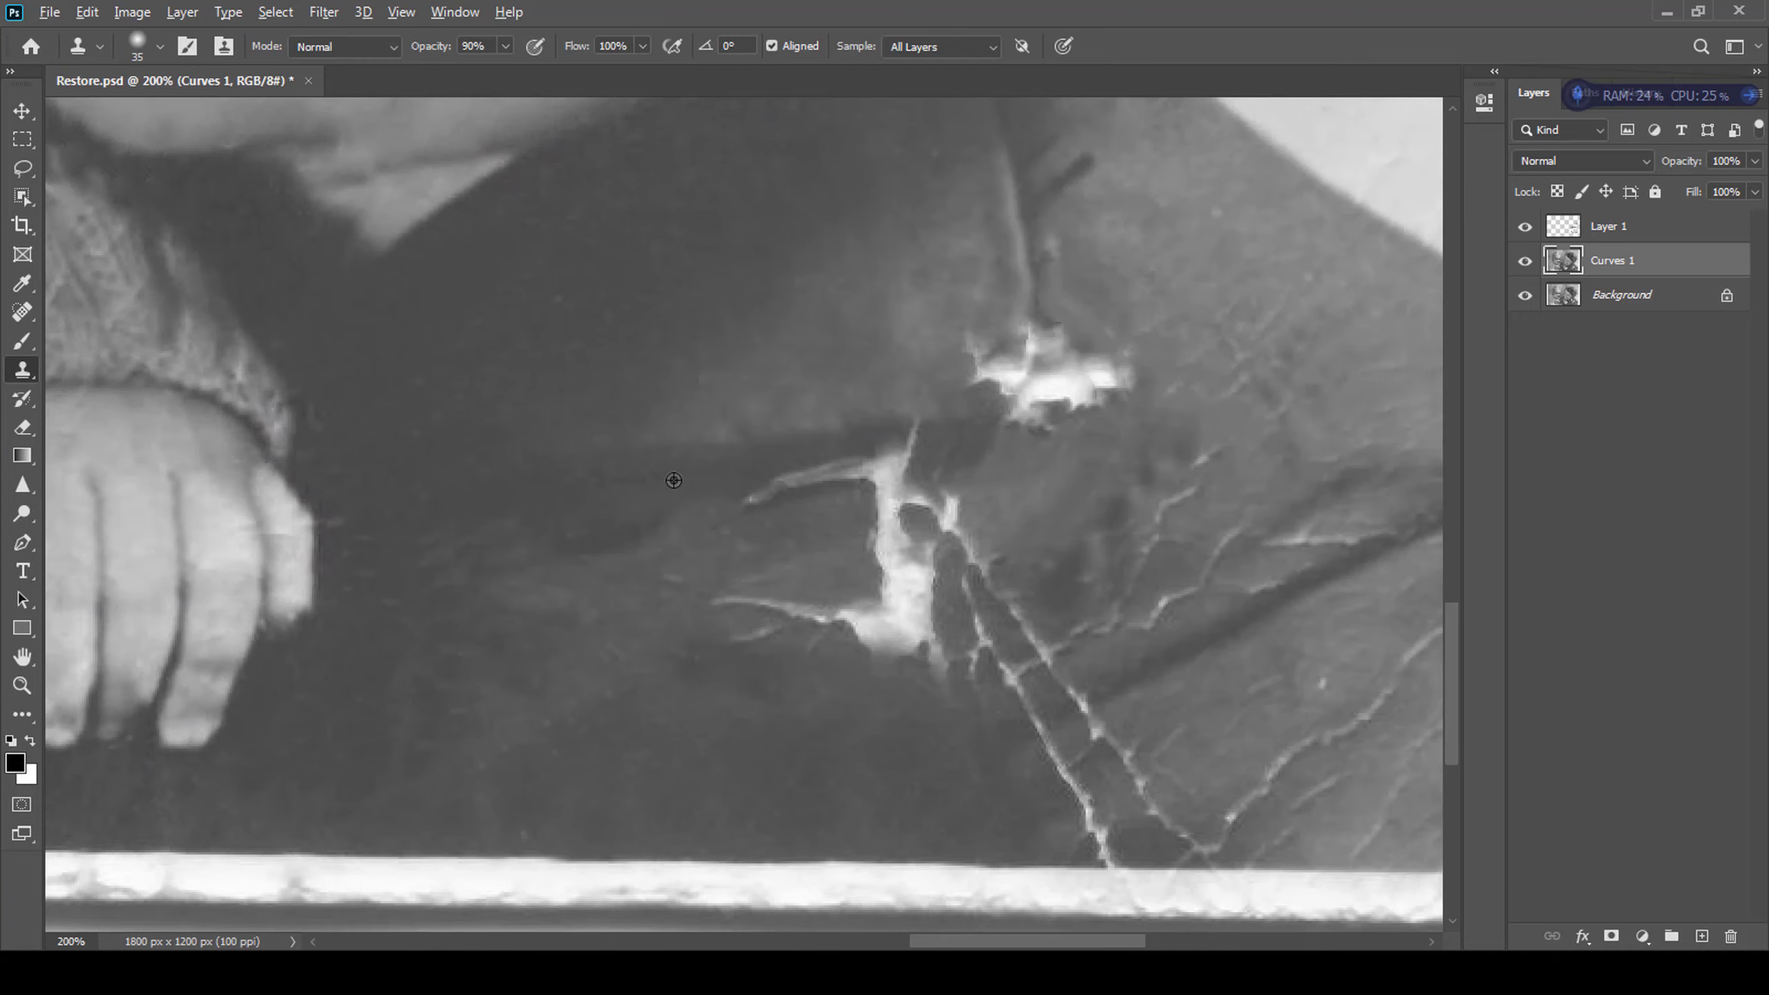
- Clone fabric over the crack stubs branching sideways from the lower white tear in the jacket
mouse_move(814, 490)
mouse_down()
mouse_move(894, 409)
mouse_move(912, 484)
mouse_up()
alt+click(762, 493)
drag(910, 470, 898, 528)
alt+click(723, 715)
drag(737, 605, 843, 629)
drag(1114, 601, 967, 695)
- On Layer 1, clone fabric over the remaining white tears in the jacket, reducing the brush to size 15 for detail
click(1609, 227)
drag(875, 628, 961, 673)
key(ctrl+z)
alt+click(709, 502)
drag(738, 615, 776, 668)
key(bracketleft)
key(bracketleft)
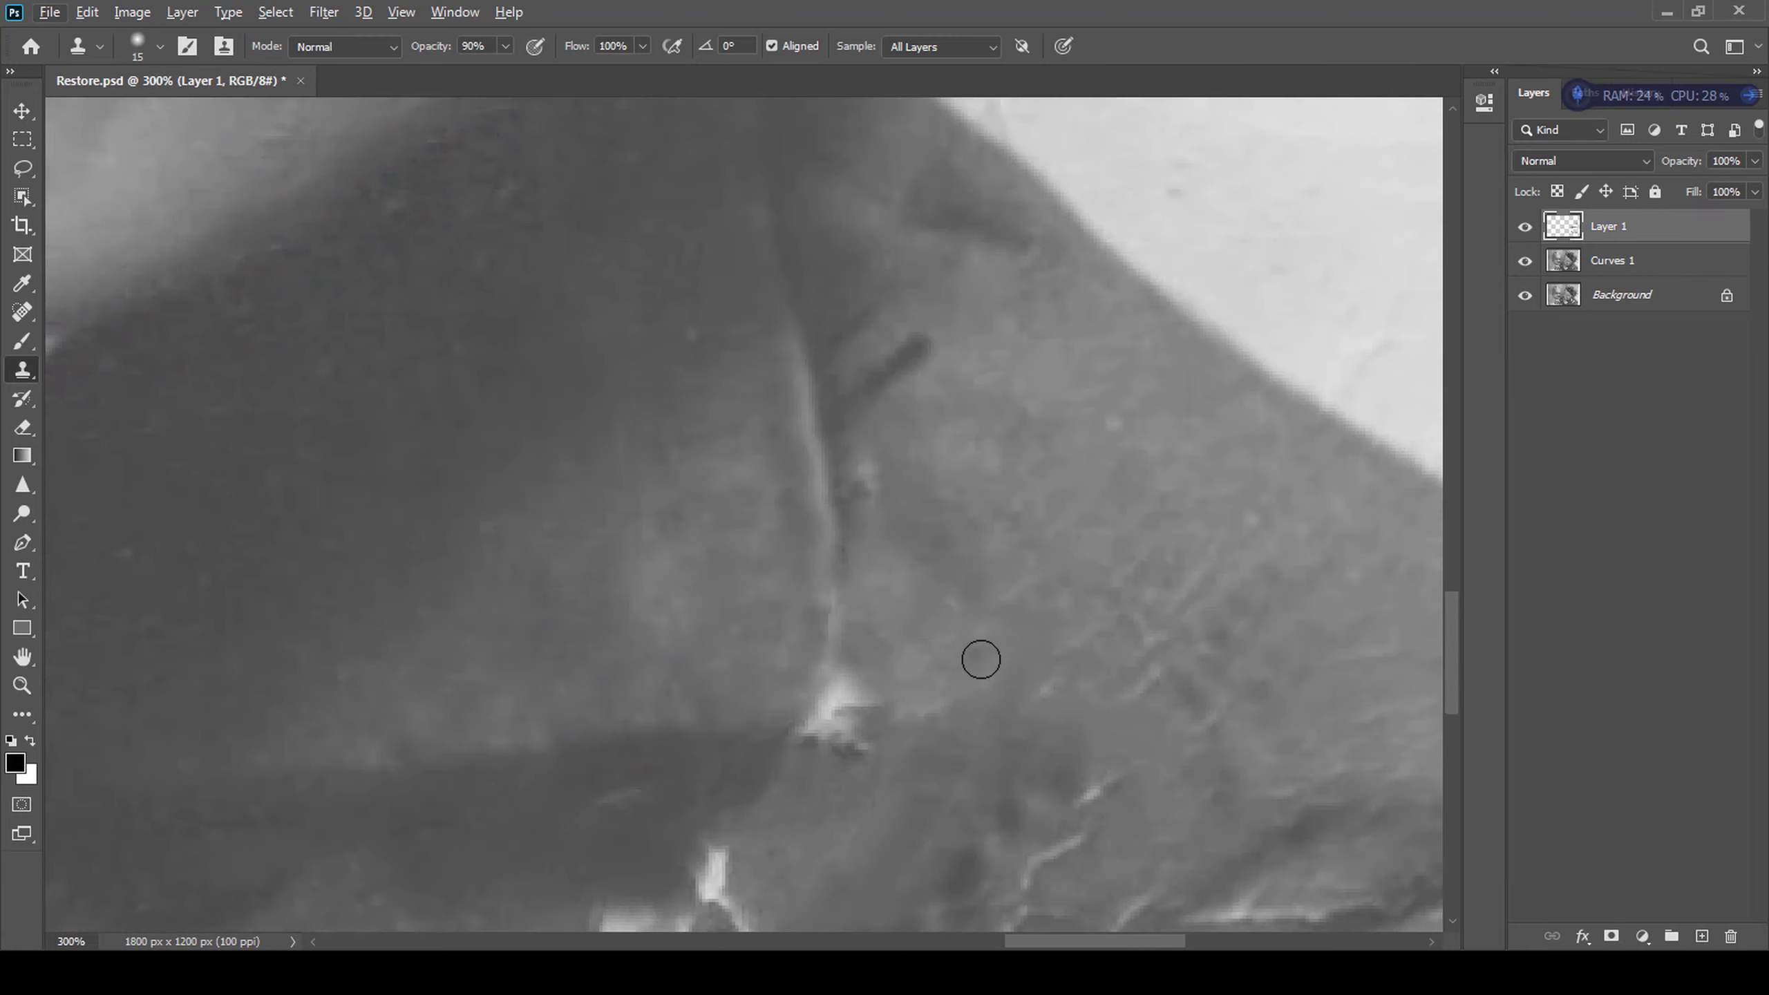
key(ctrl+minus)
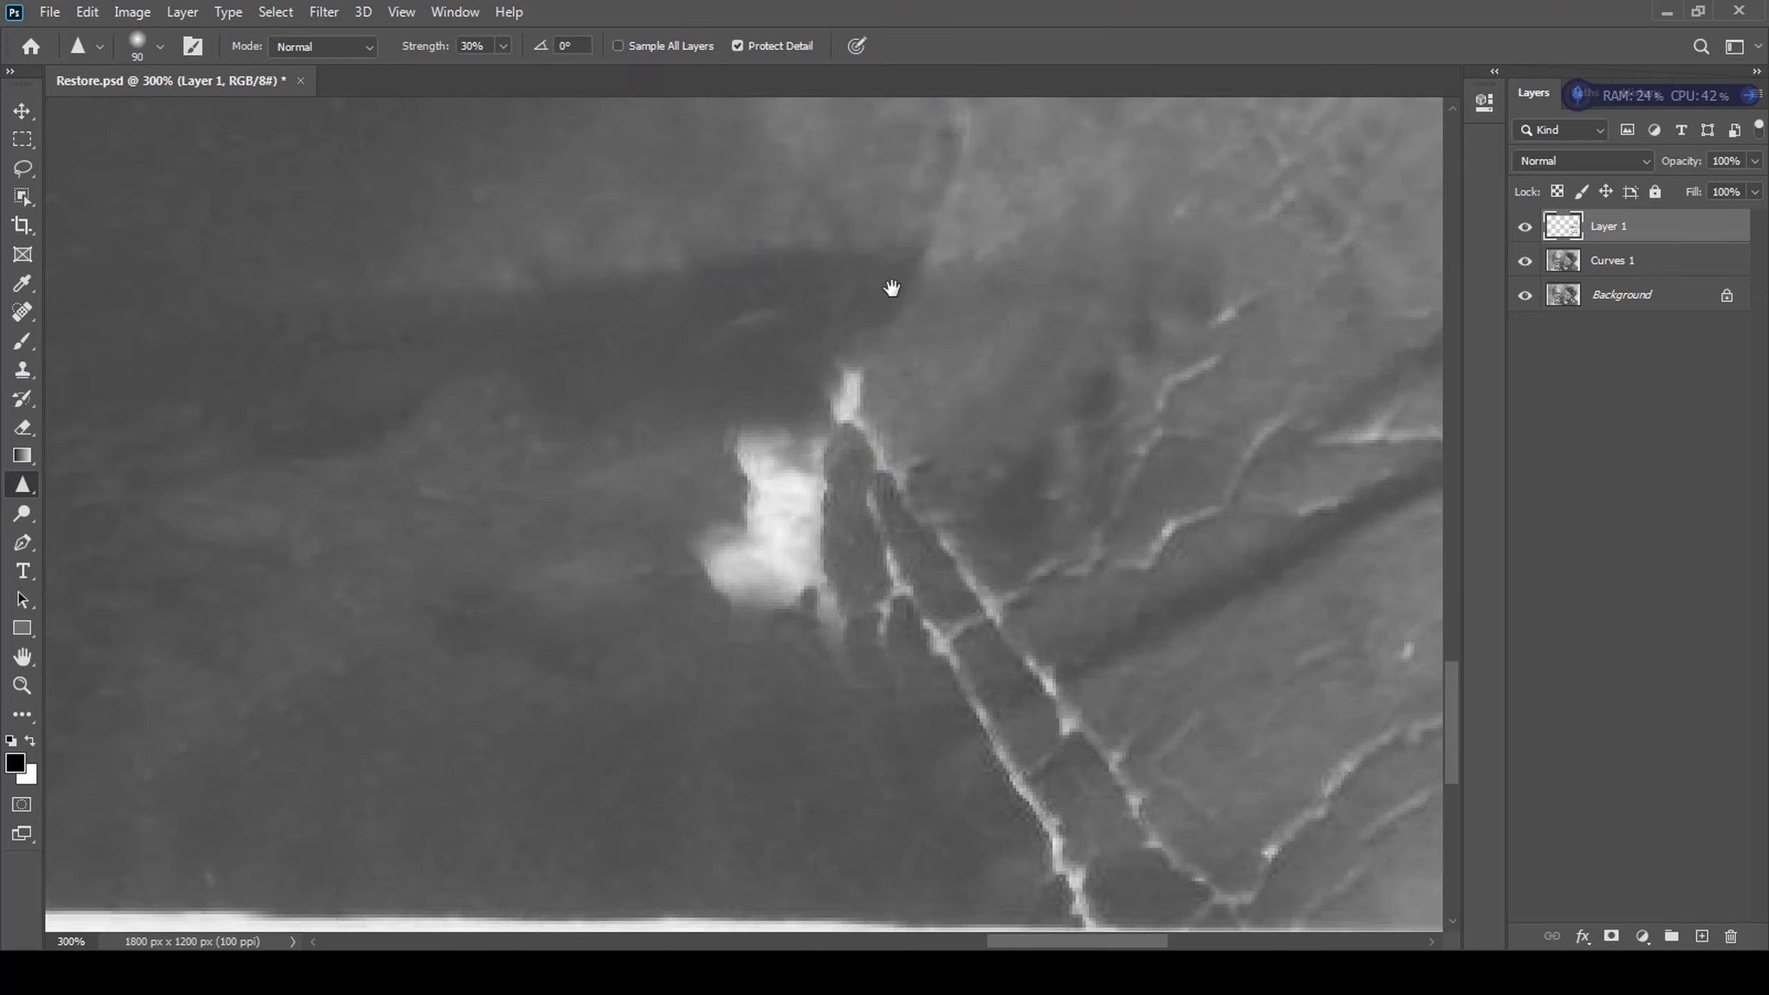
scroll(759, 484, down, 2)
mouse_move(761, 442)
mouse_down()
mouse_move(759, 551)
mouse_move(829, 418)
mouse_up()
- On the Curves 1 layer, clone fabric over the thin cracks at the jacket's lower edge with a size 20 brush at 90% opacity
key(alt+bracketleft)
scroll(1133, 395, up, 2)
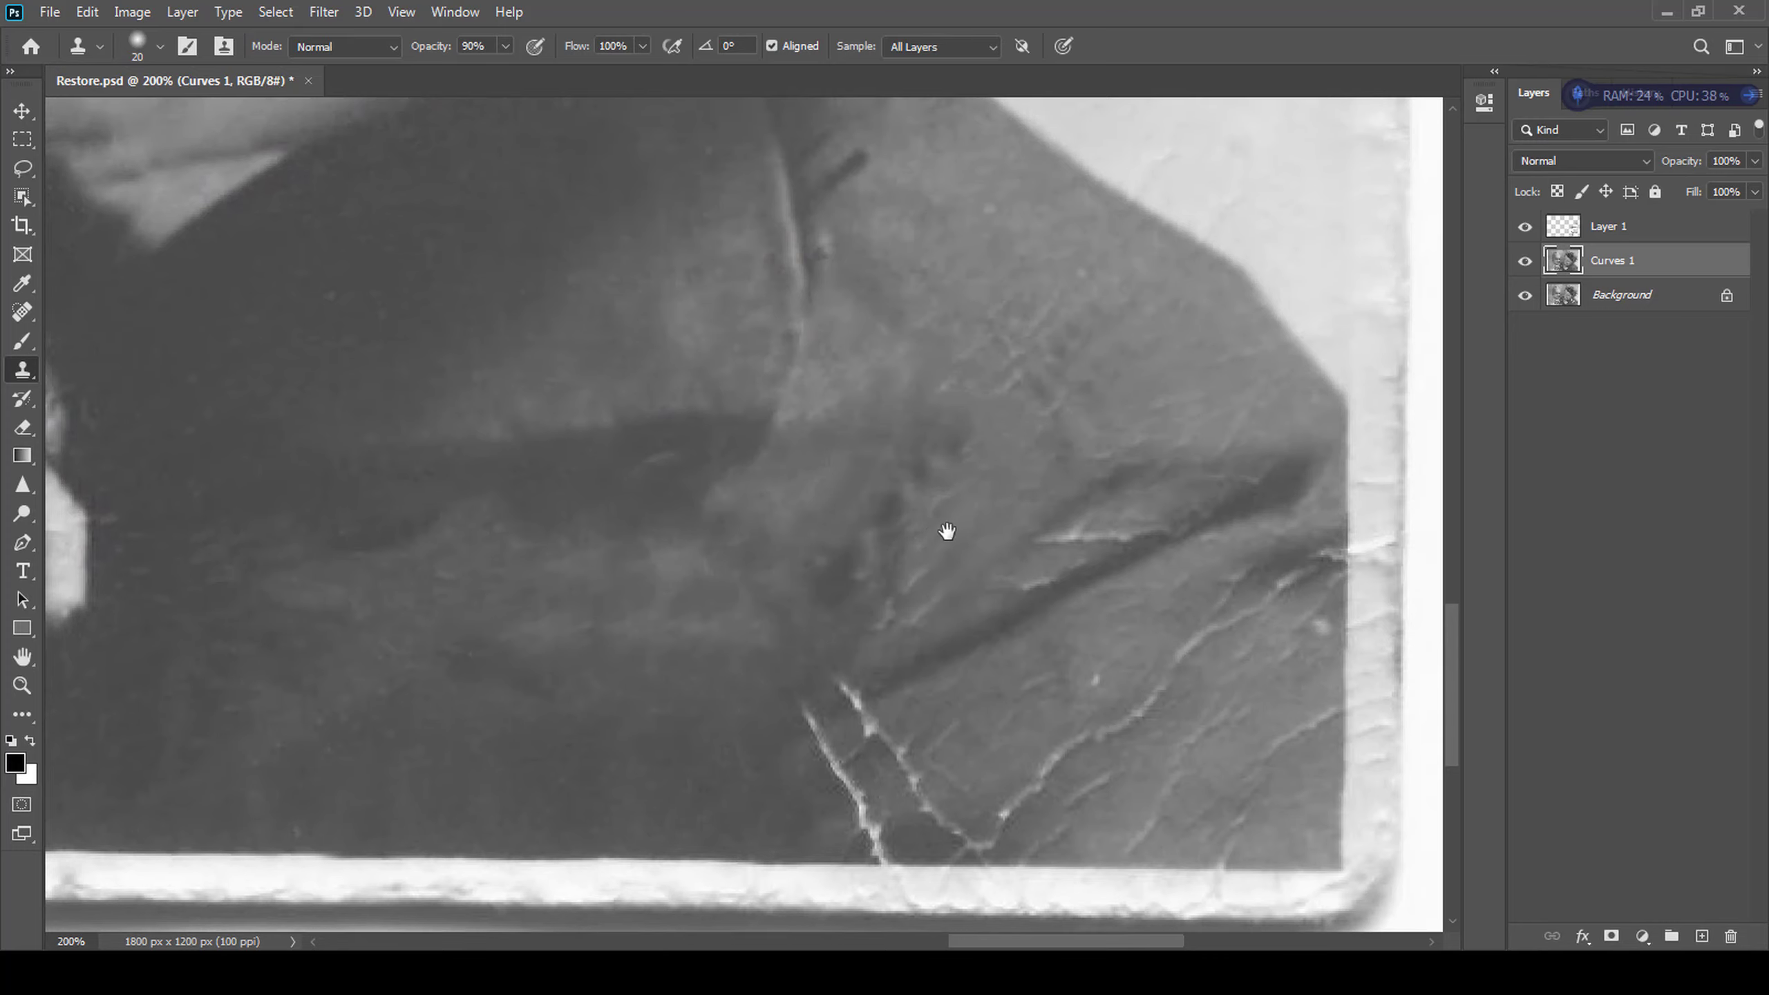
scroll(952, 574, down, 2)
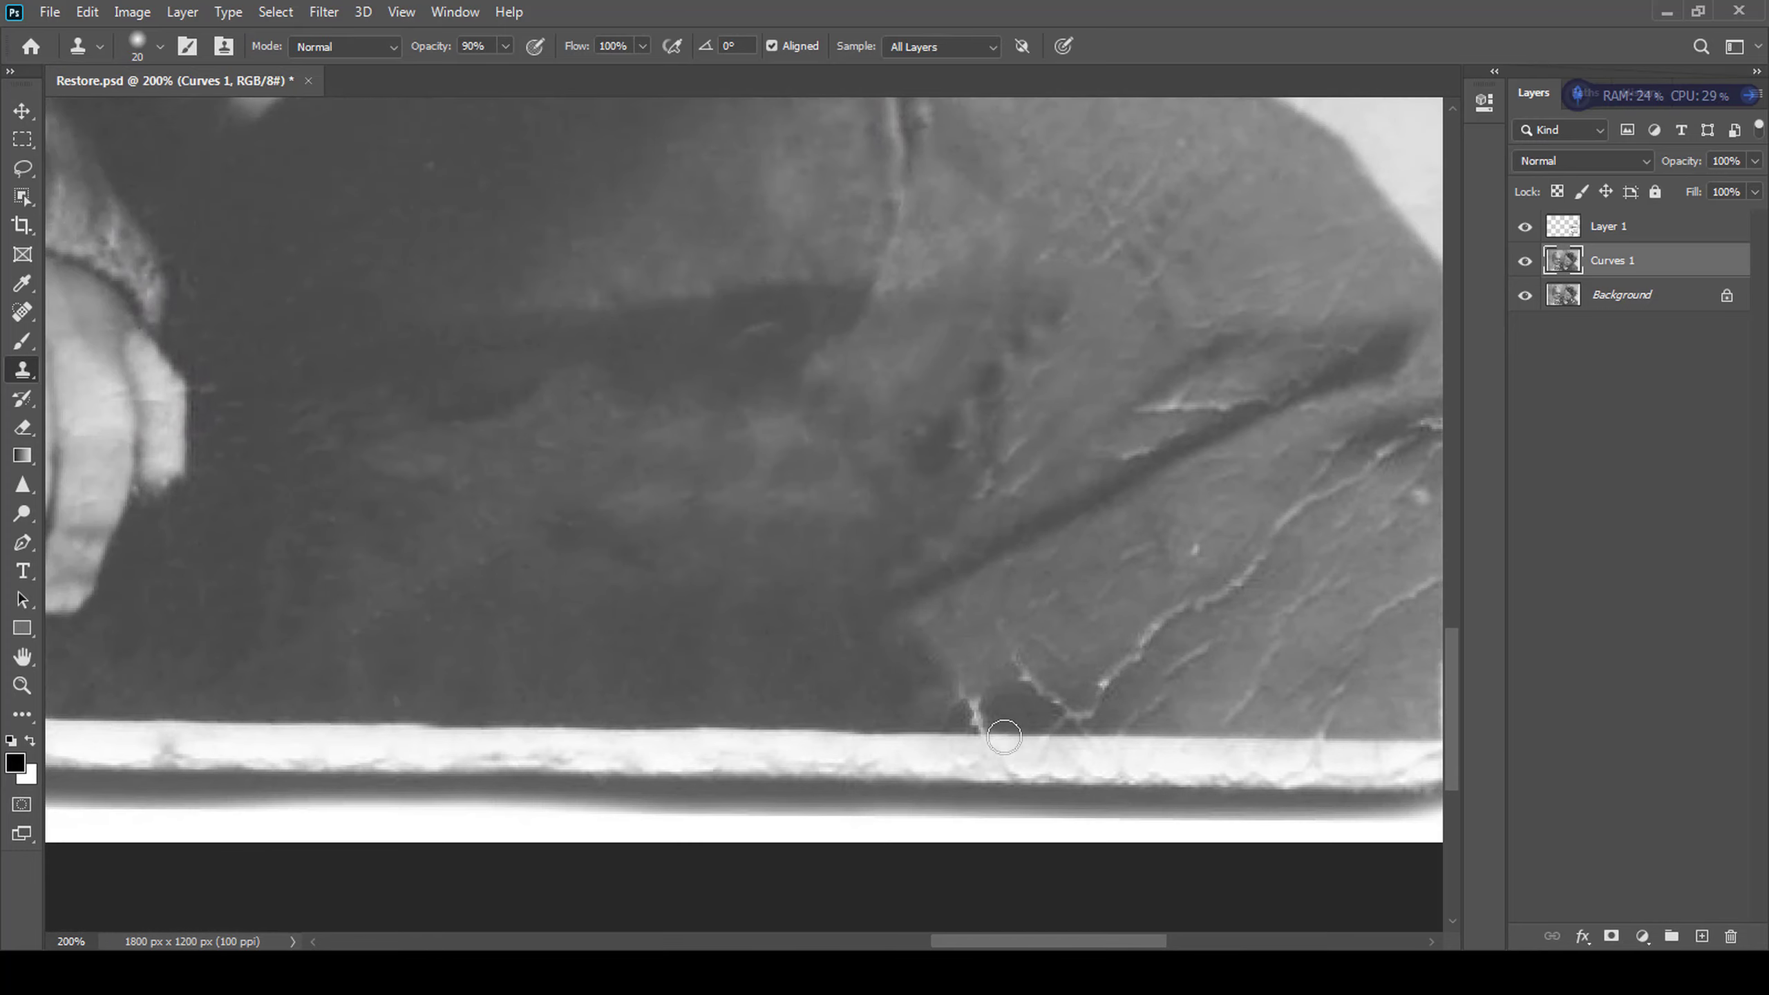
alt+click(973, 725)
drag(1019, 652, 1063, 714)
drag(1182, 592, 741, 690)
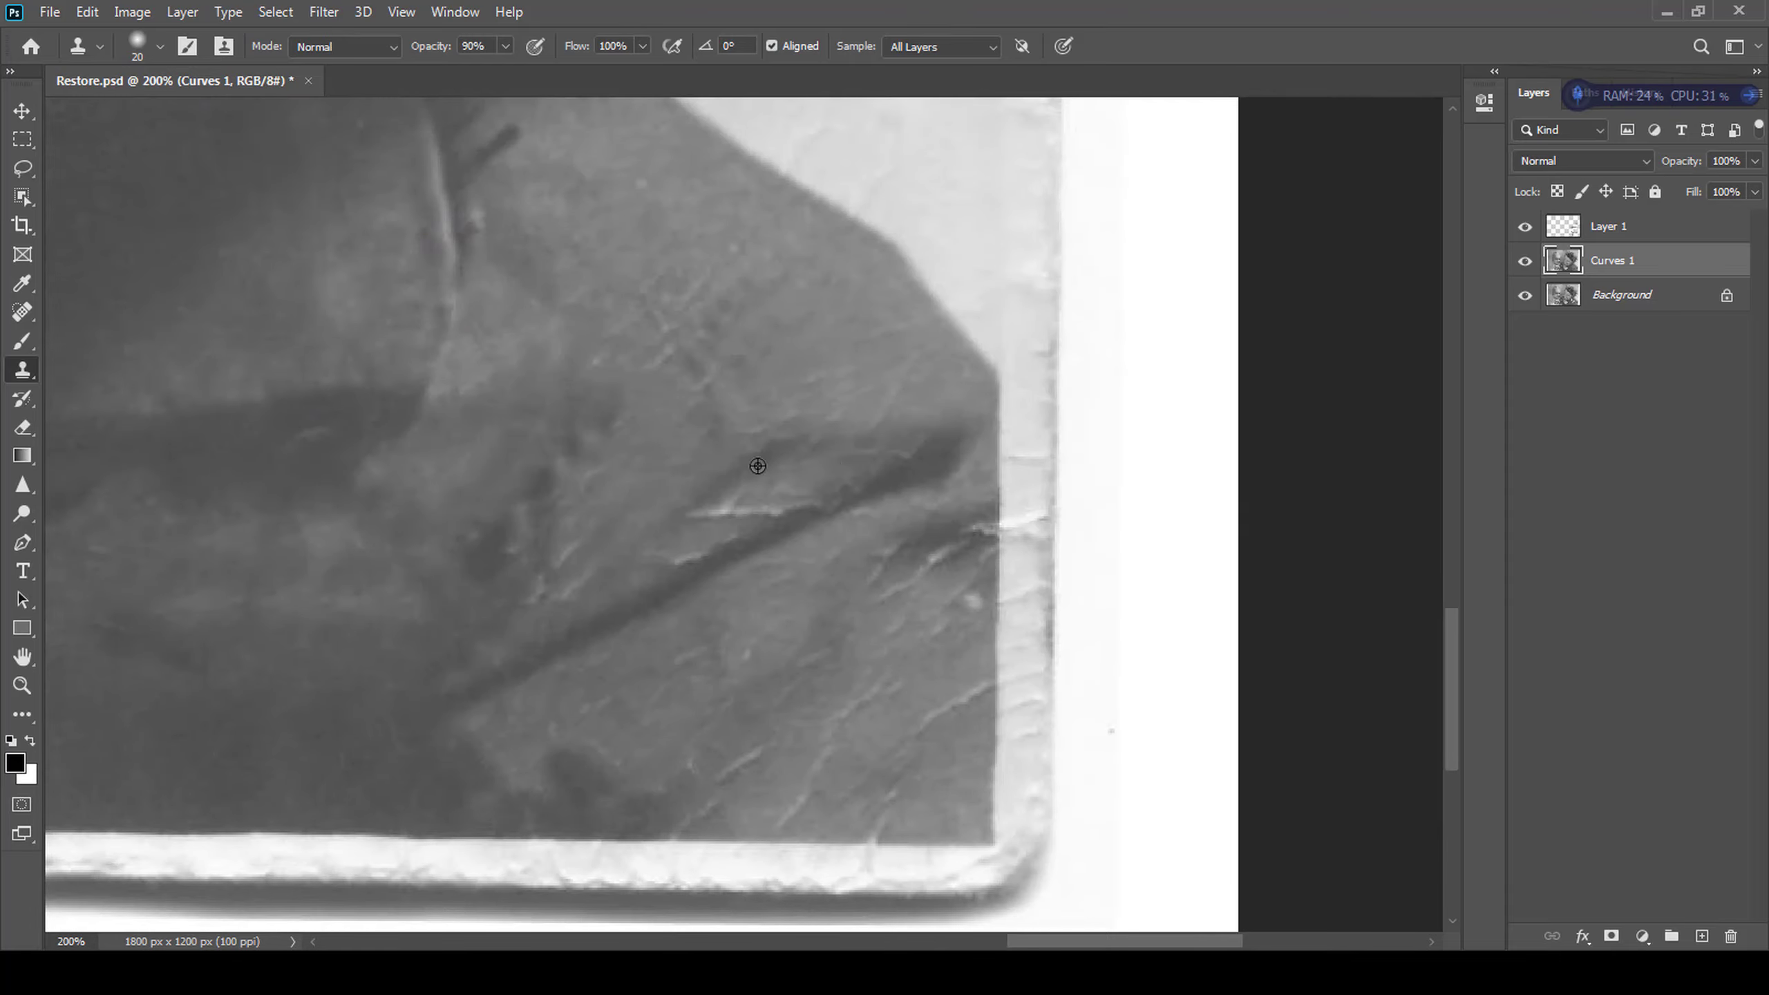
- Clone fabric over the remaining diagonal creases in the jacket near the photo's lower corner
scroll(704, 551, down, 3)
scroll(704, 551, left, 5)
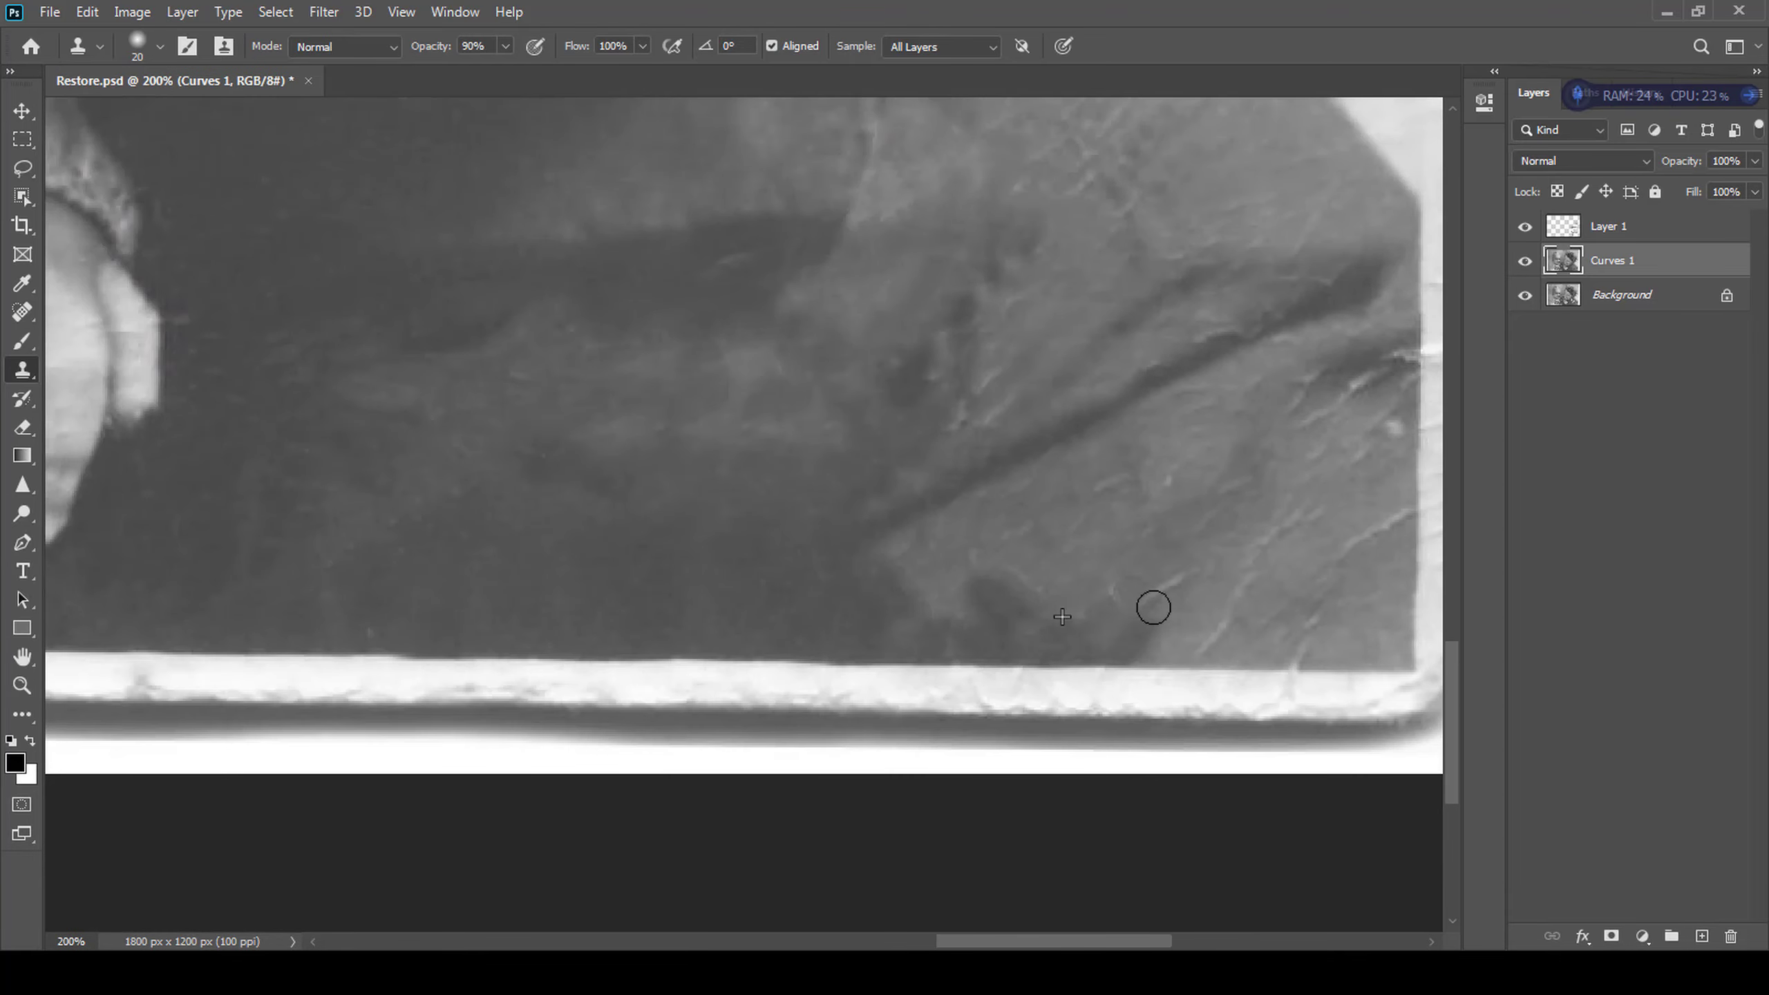
scroll(1124, 528, right, 4)
scroll(1124, 529, up, 1)
ctrl+alt+click(1121, 548)
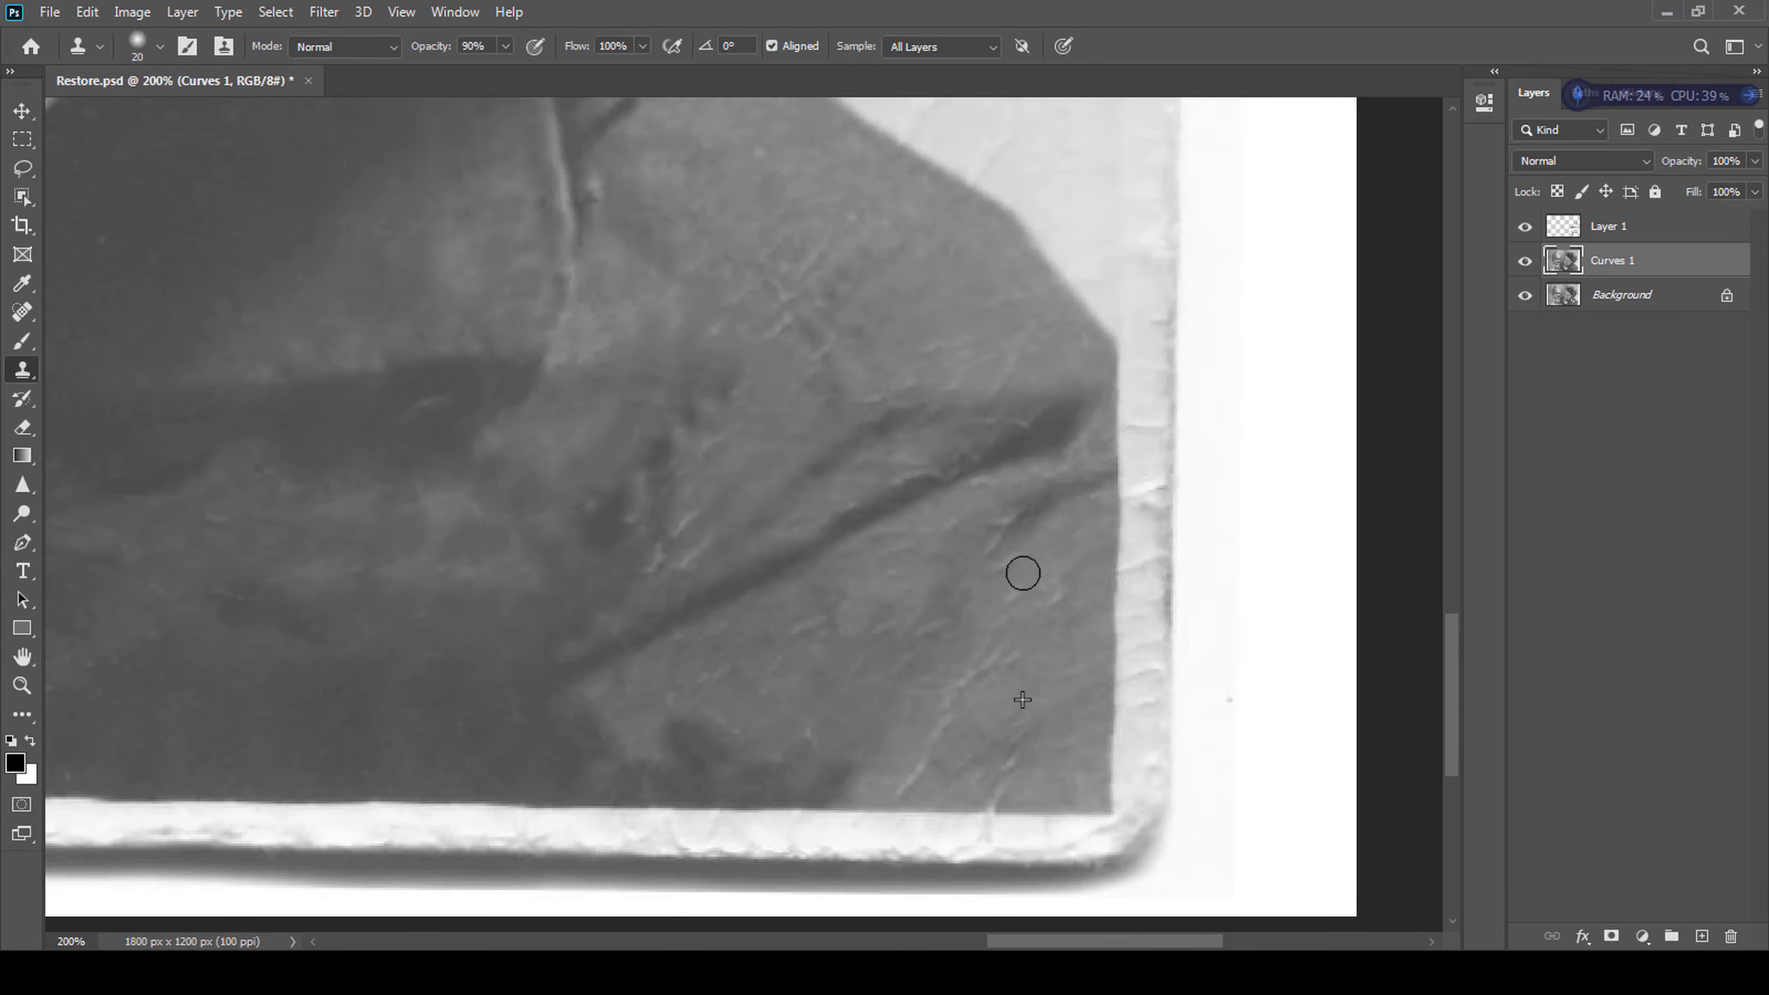
ctrl+alt+click(989, 598)
ctrl+alt+click(989, 598)
scroll(1045, 628, up, 5)
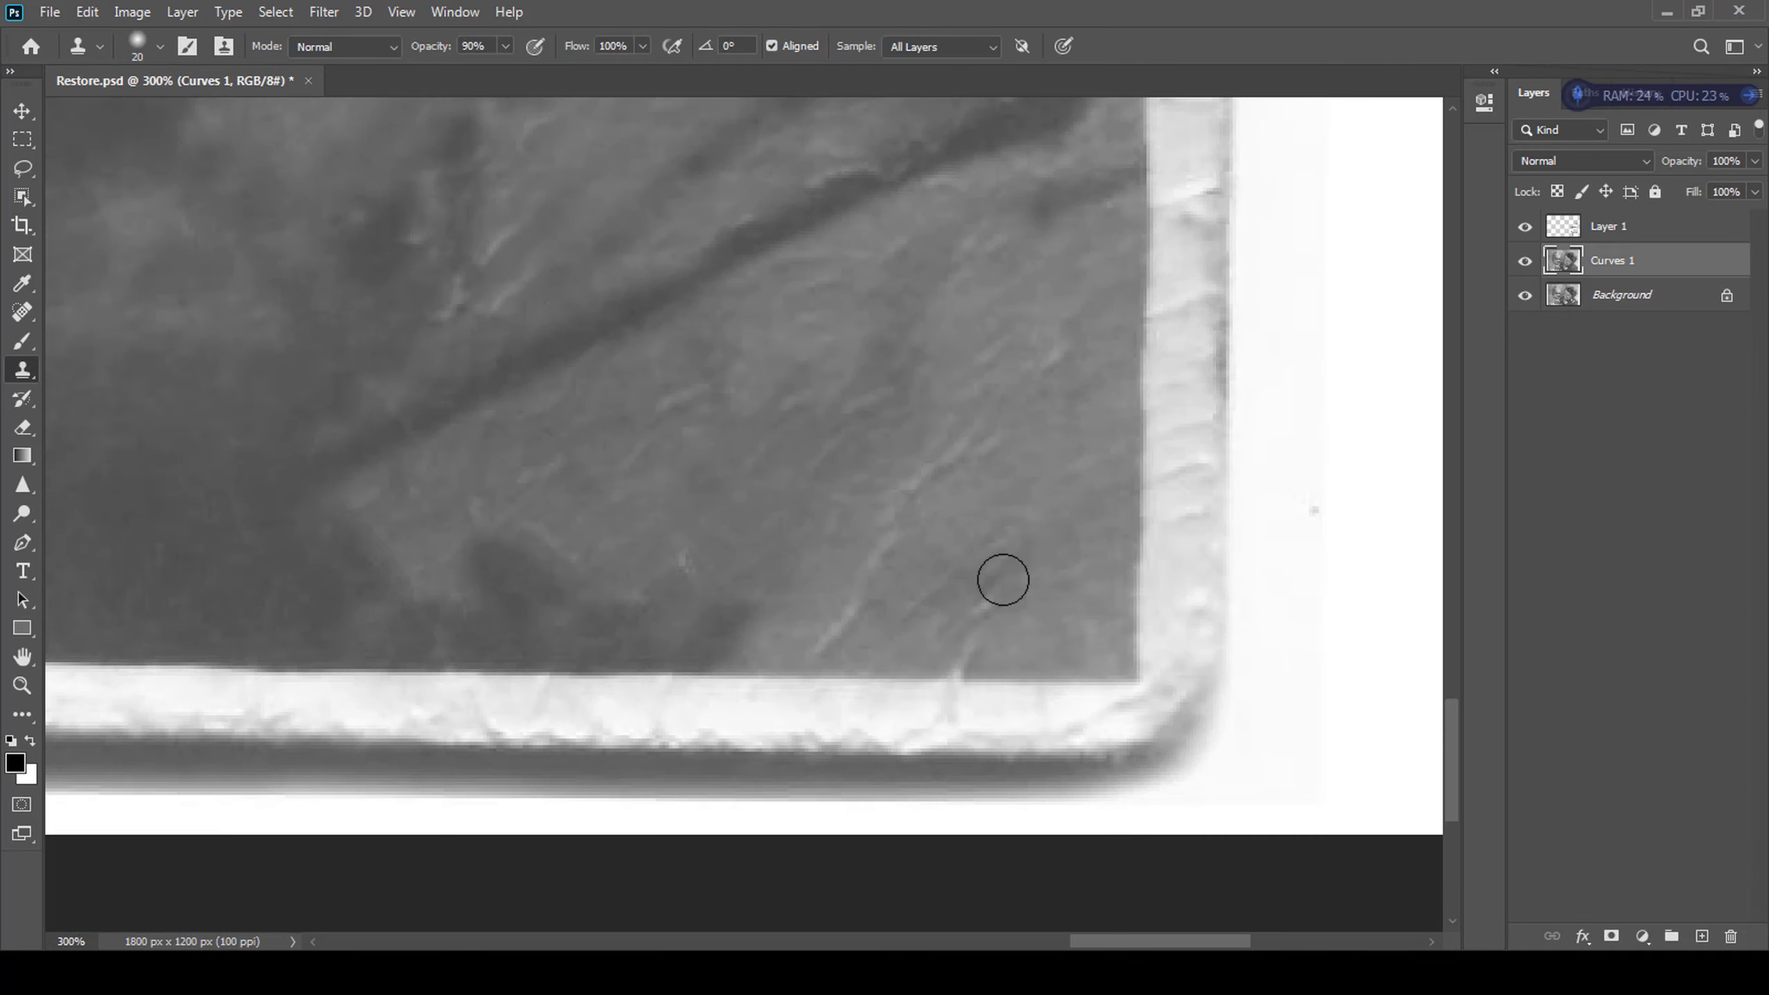
scroll(866, 680, down, 4)
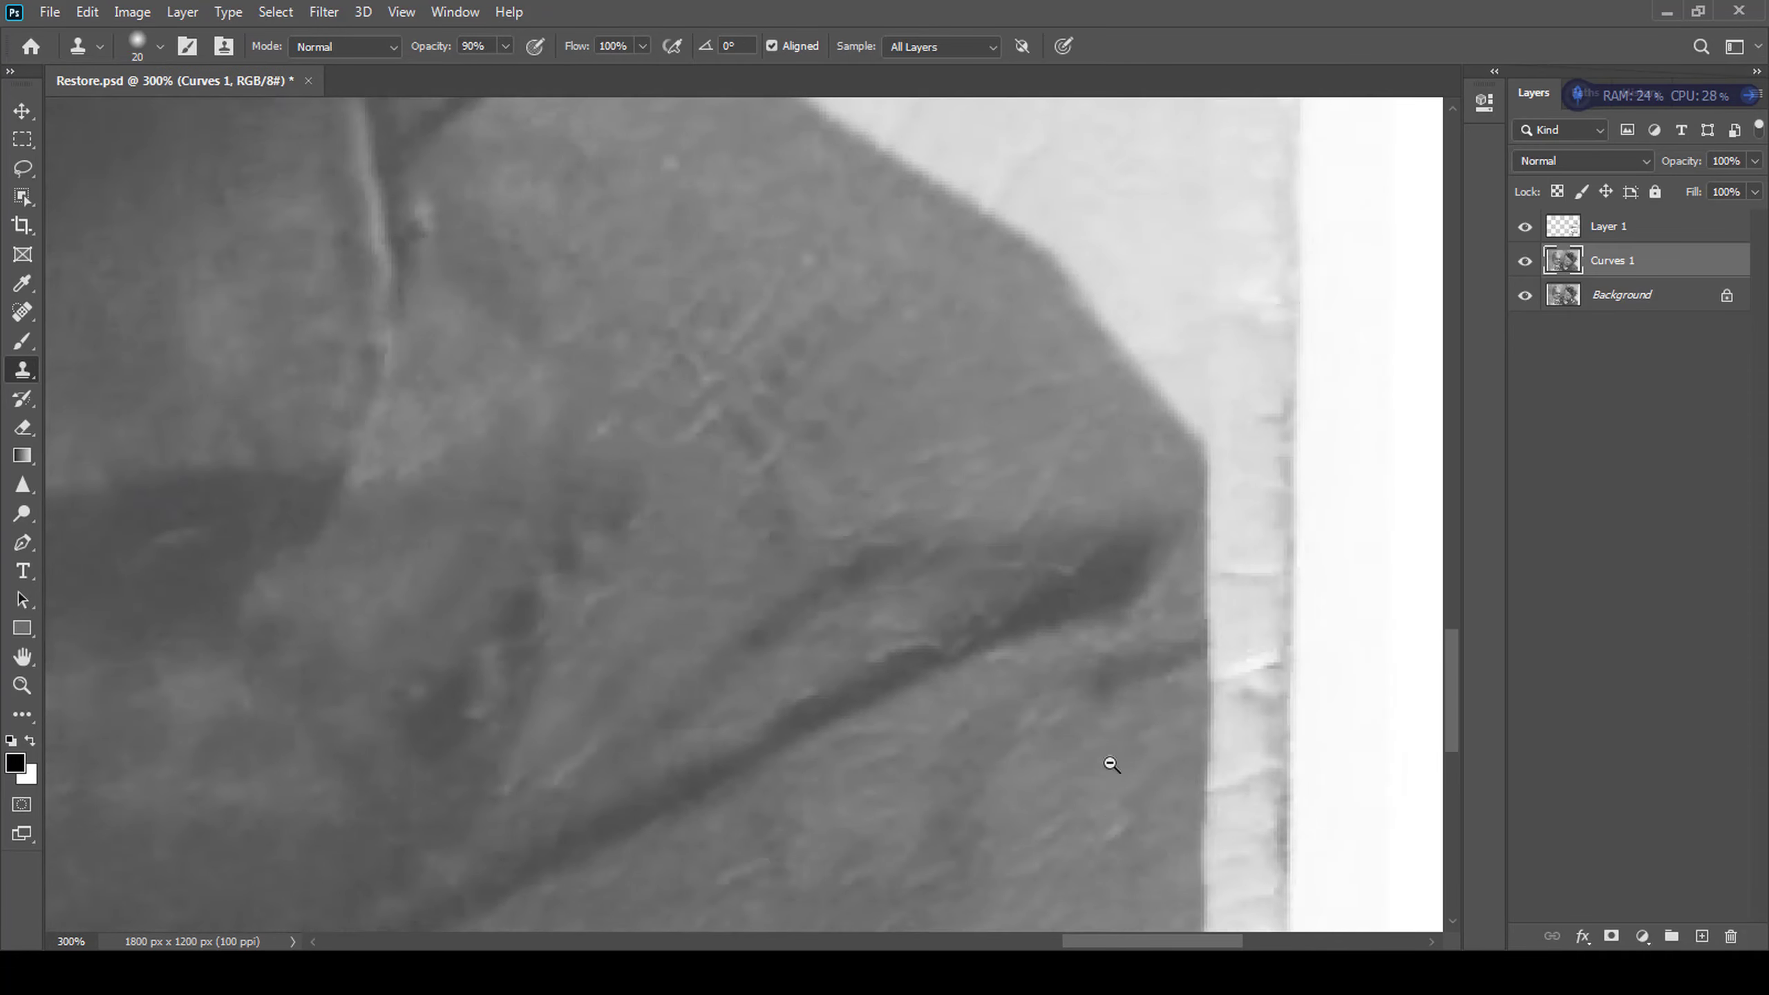
- Merge Layer 1 into the Curves 1 layer
click(1656, 228)
key(ctrl+e)
scroll(1058, 514, down, 2)
scroll(975, 529, up, 1)
scroll(269, 266, up, 1)
- Repair small blemishes with the Patch tool, including the cheek area beside the outer corner of the woman's eye
key(k)
key(j)
drag(467, 321, 514, 335)
mouse_move(349, 393)
mouse_down()
mouse_move(466, 506)
mouse_move(446, 418)
mouse_up()
key(ctrl+d)
scroll(424, 638, down, 1)
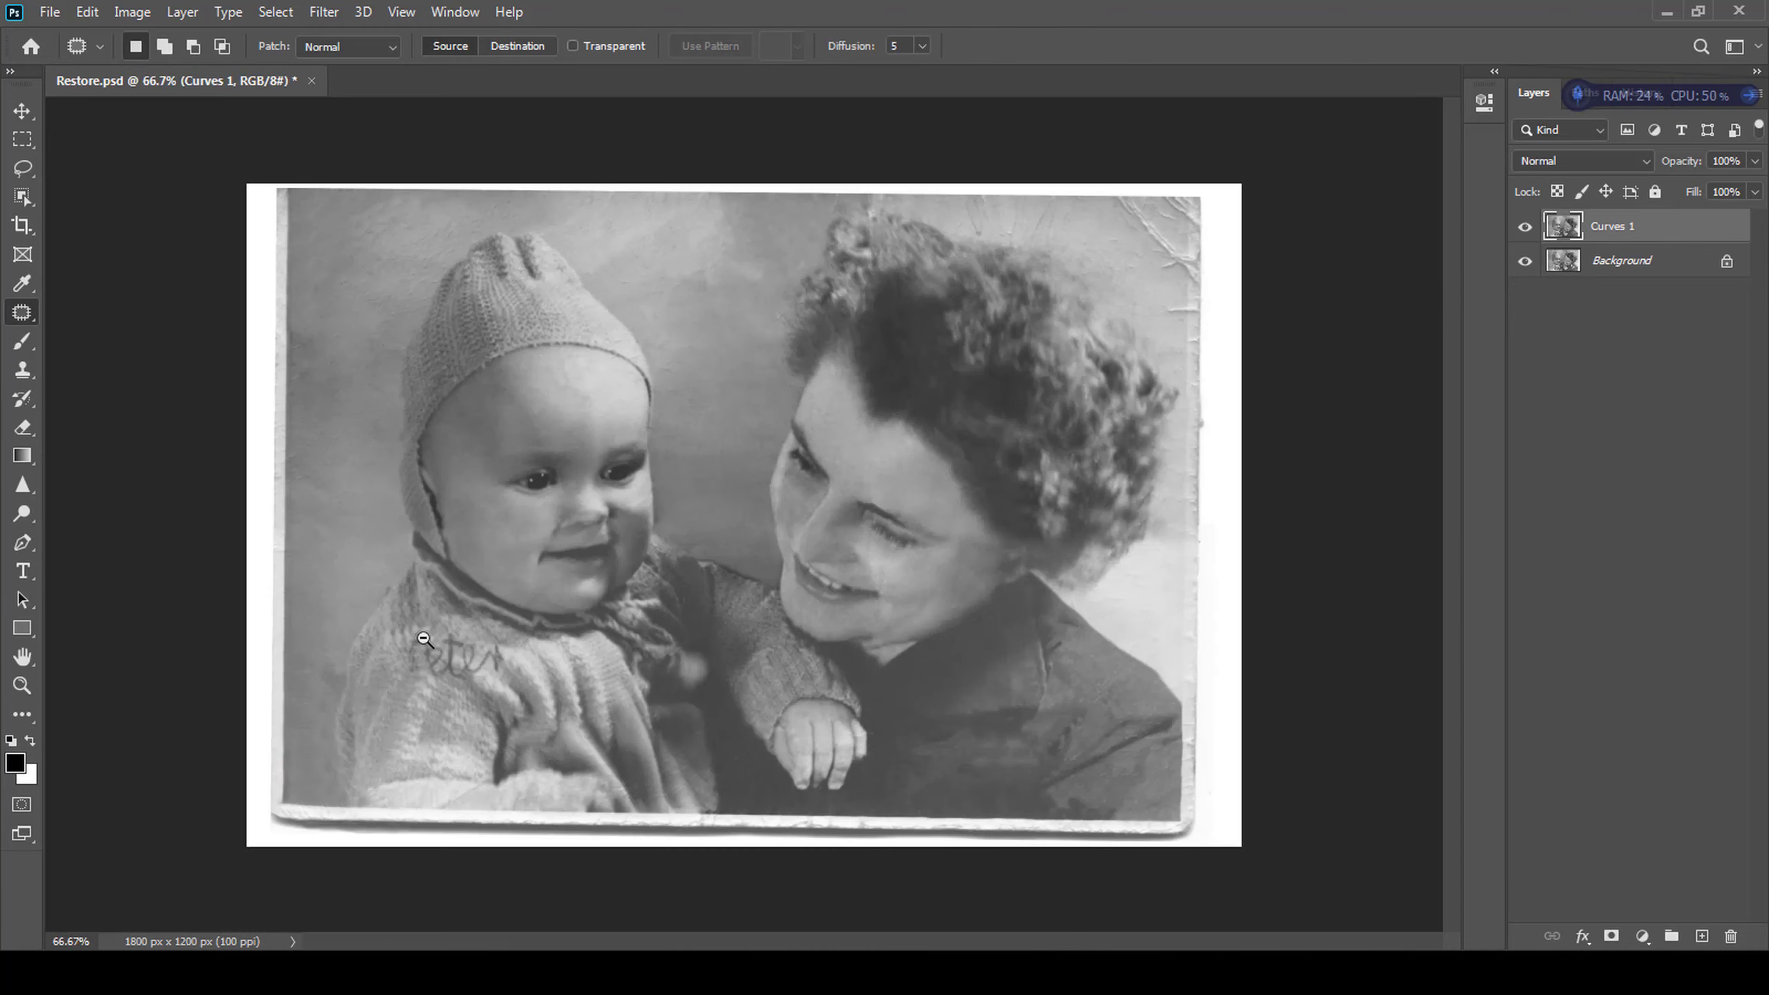
scroll(871, 488, up, 3)
drag(854, 387, 847, 512)
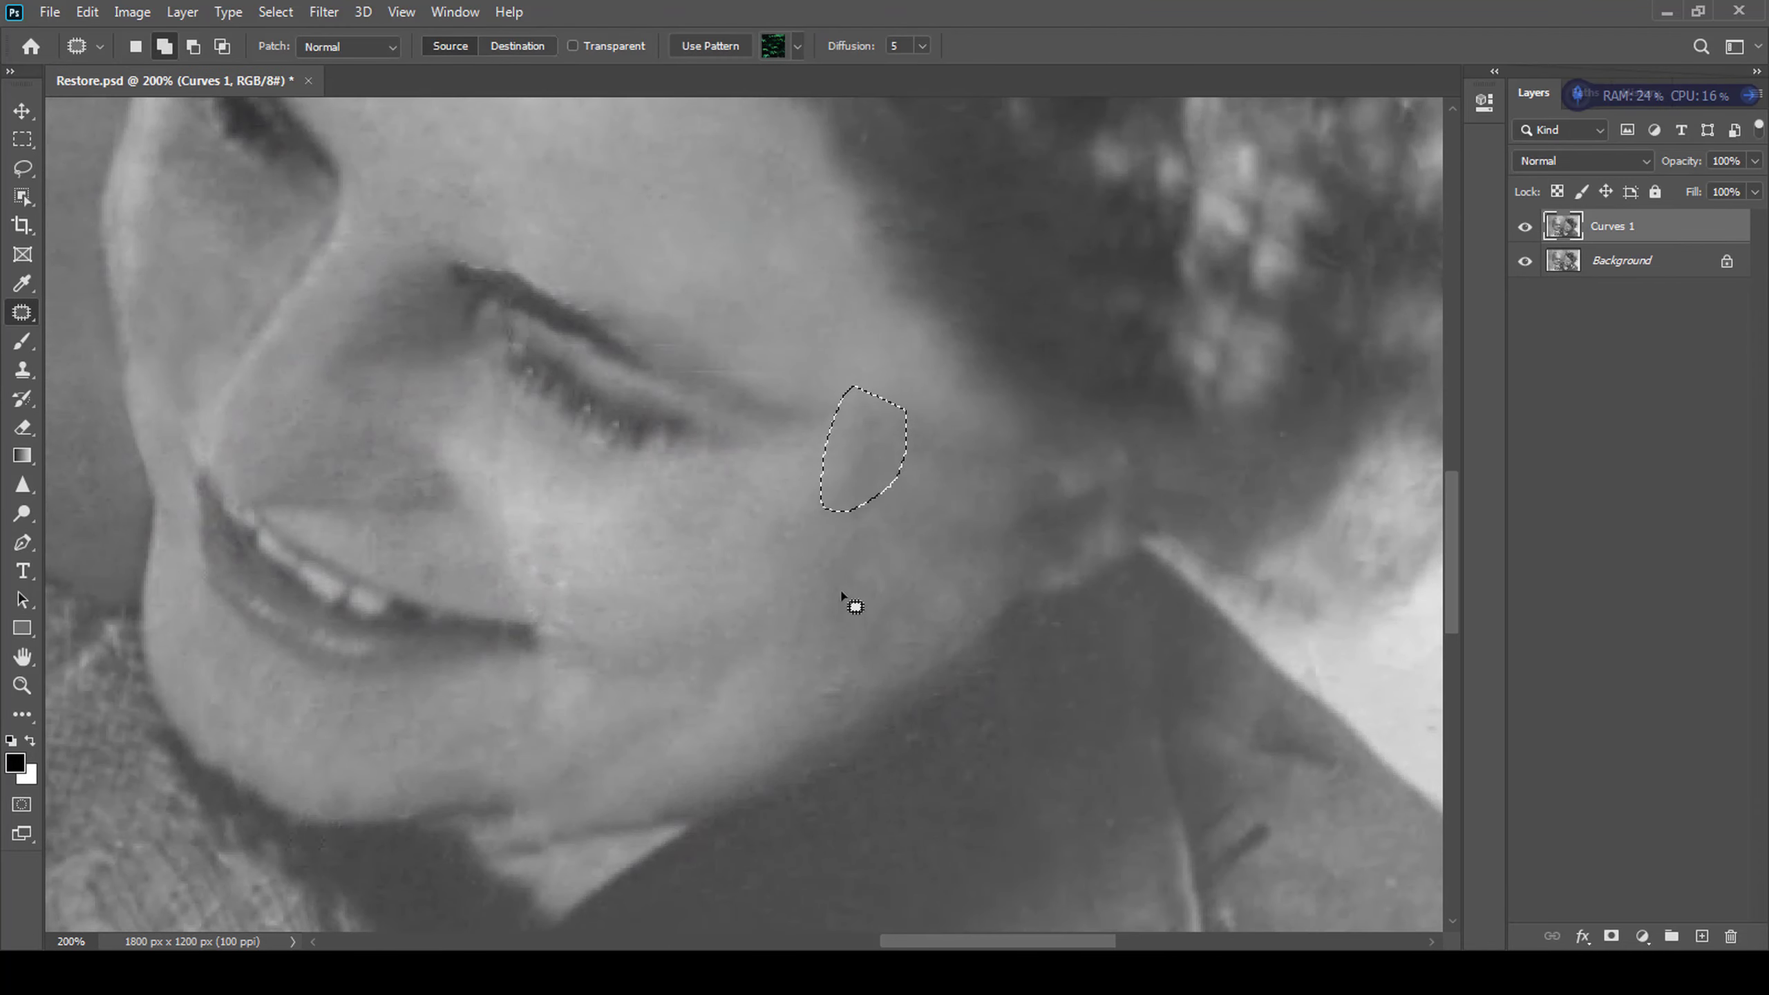
key(ctrl+d)
- Compare the restored Curves 1 layer with the original photo by hiding it and showing it again
scroll(843, 598, down, 3)
scroll(209, 872, up, 1)
click(1525, 227)
click(1525, 227)
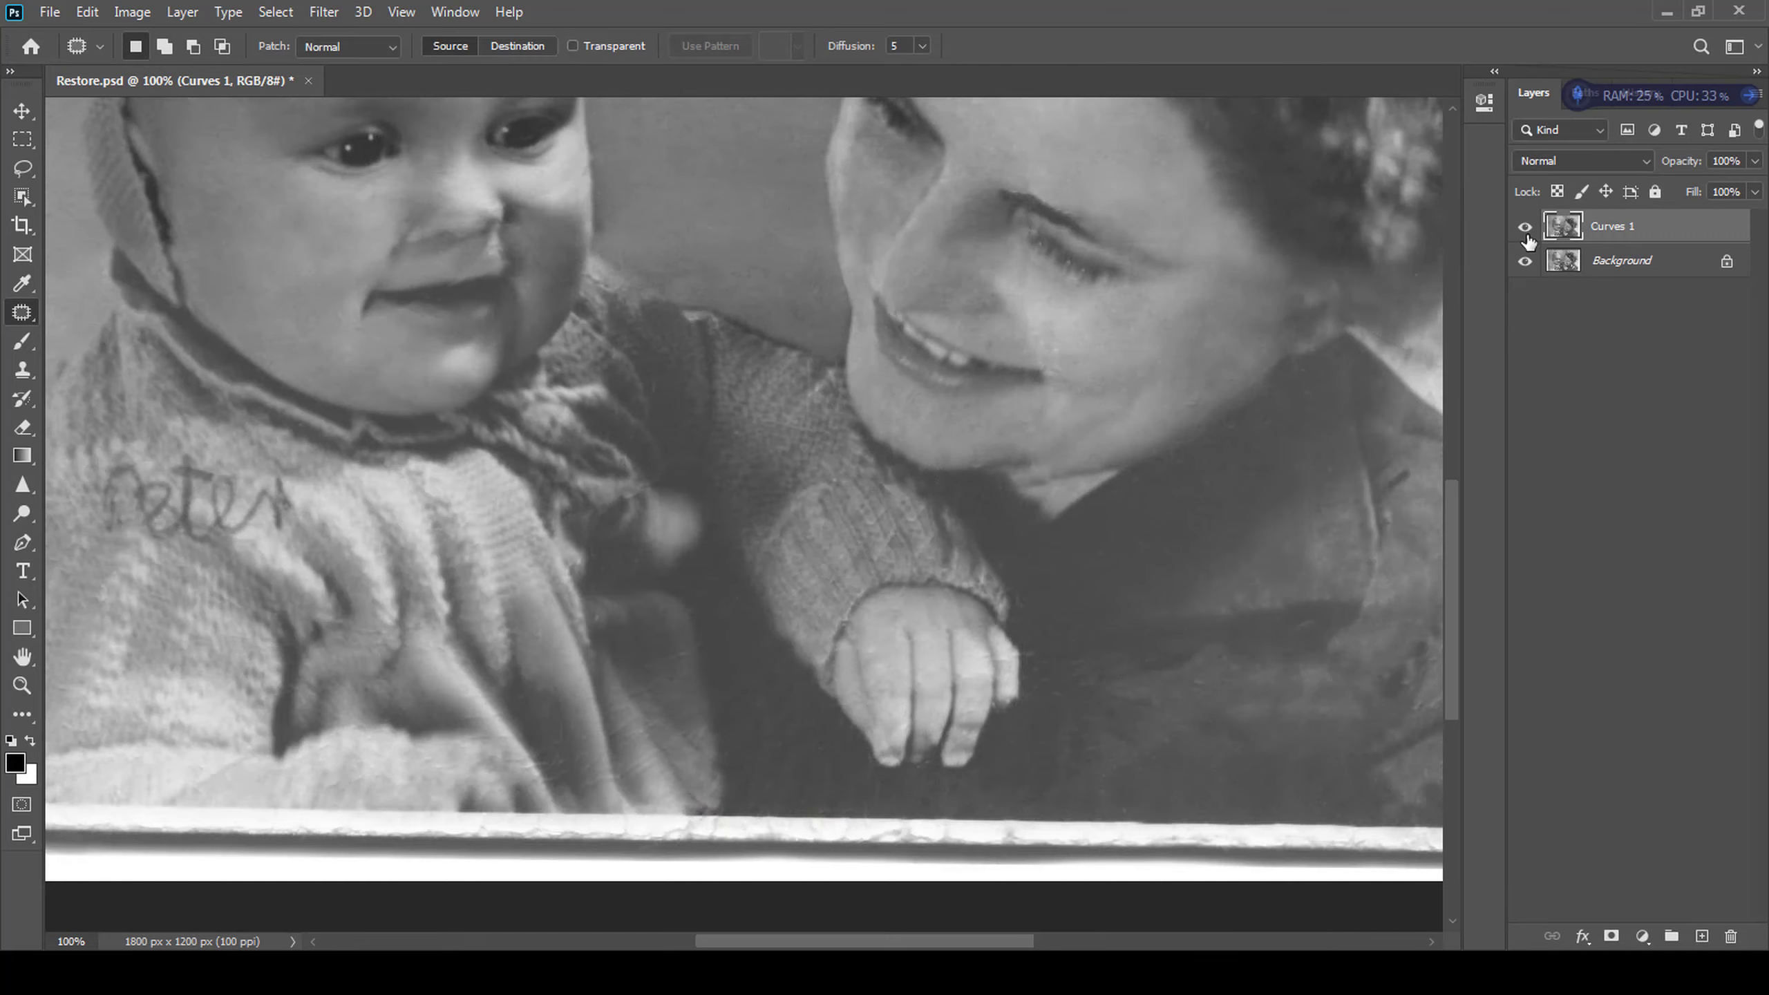
key(ctrl+0)
key(ctrl+1)
key(ctrl+shift+alt+n)
key(s)
scroll(995, 503, up, 1)
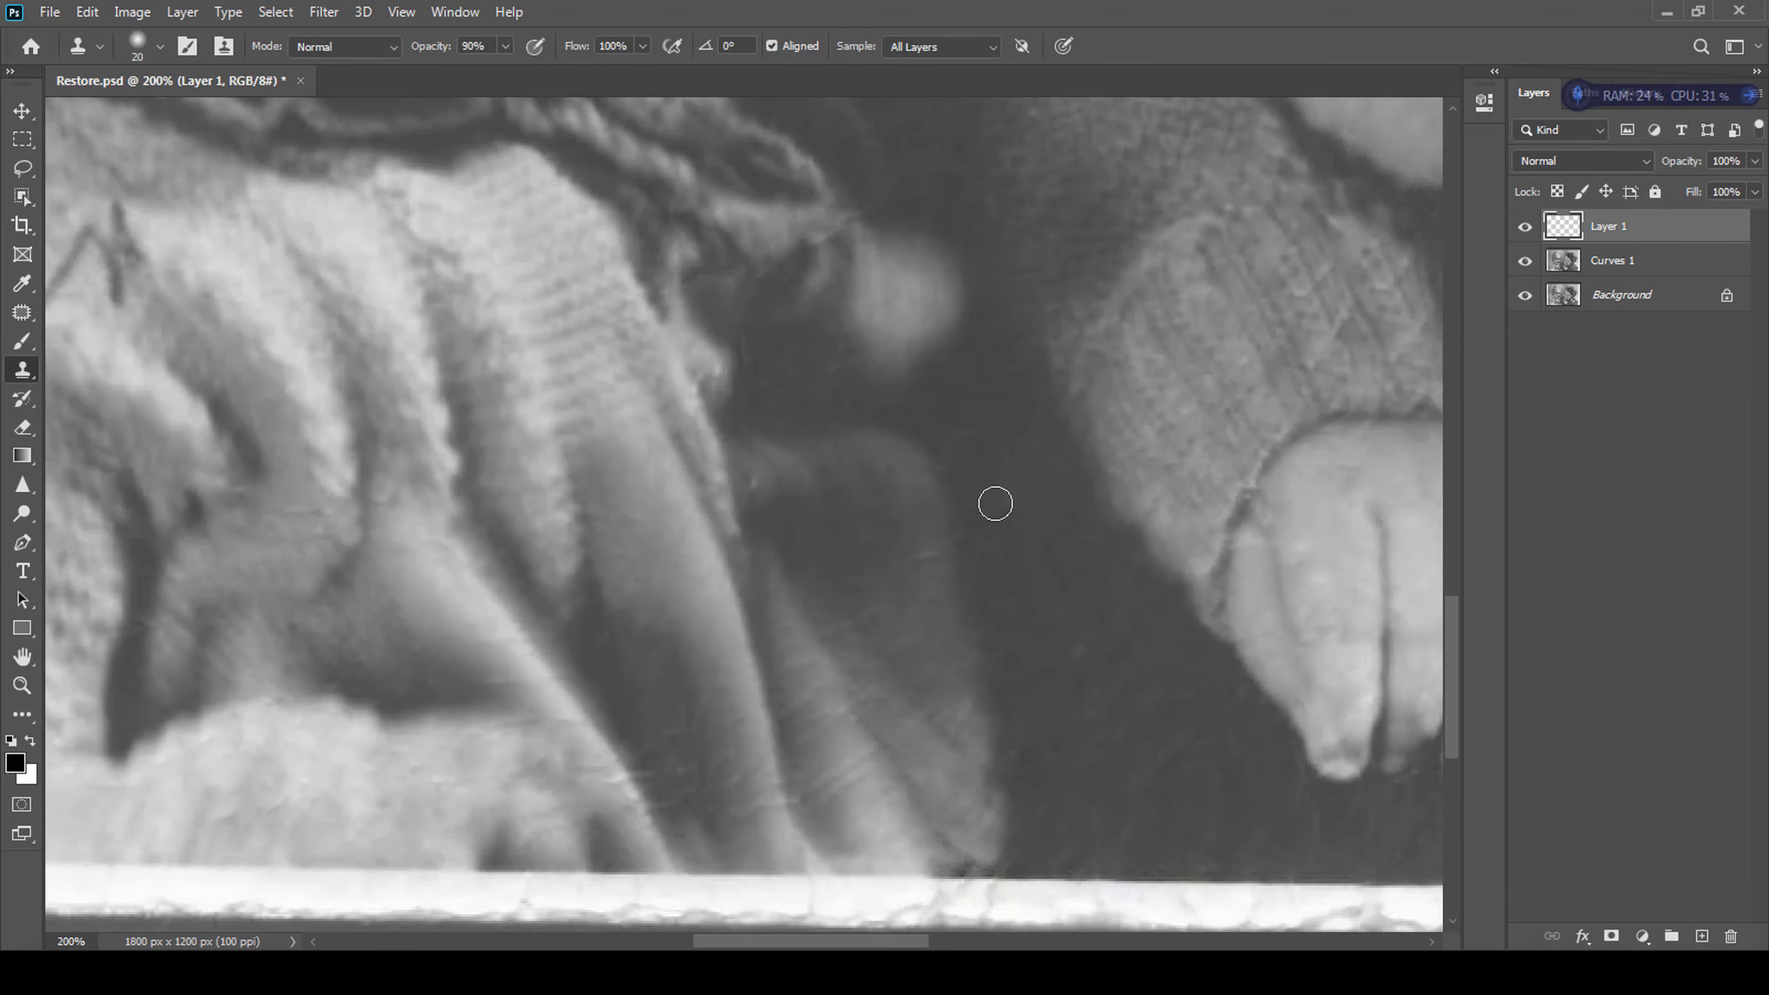
key(ctrl+1)
key(r)
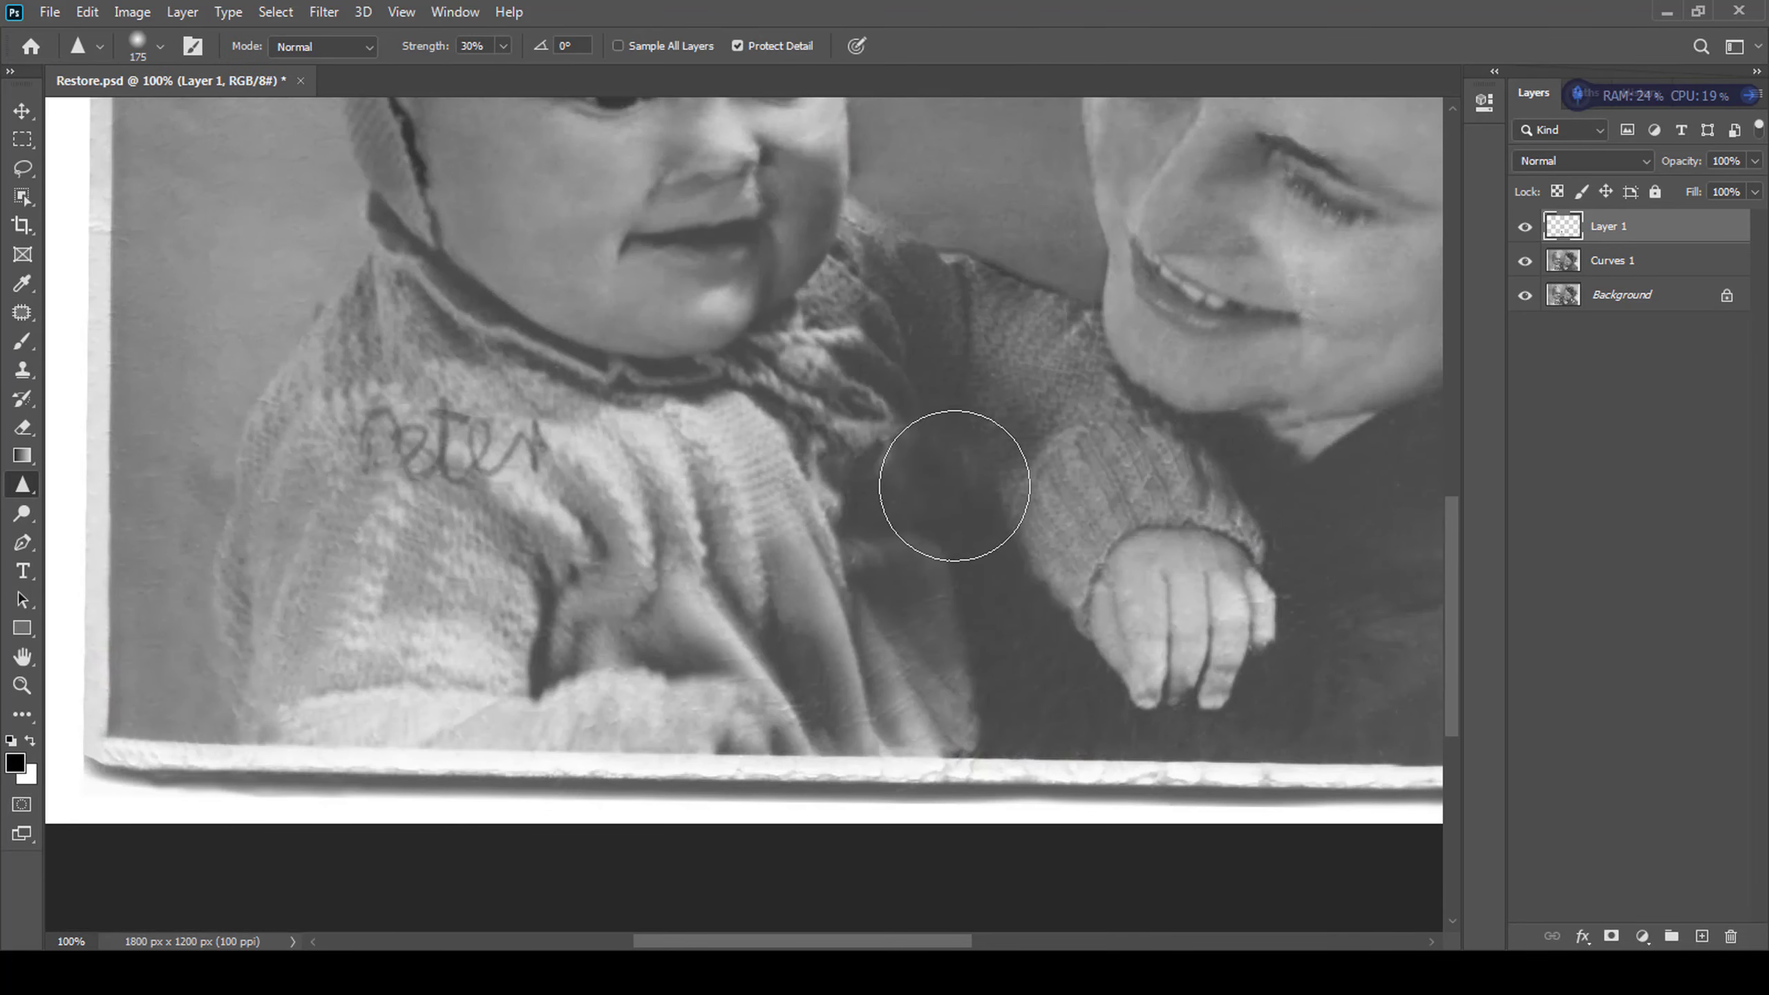
key(ctrl+r)
key(Delete)
- Heal and clone away the scratches and pencil-like lines in the background above the woman's hair
key(ctrl+0)
scroll(1136, 174, up, 4)
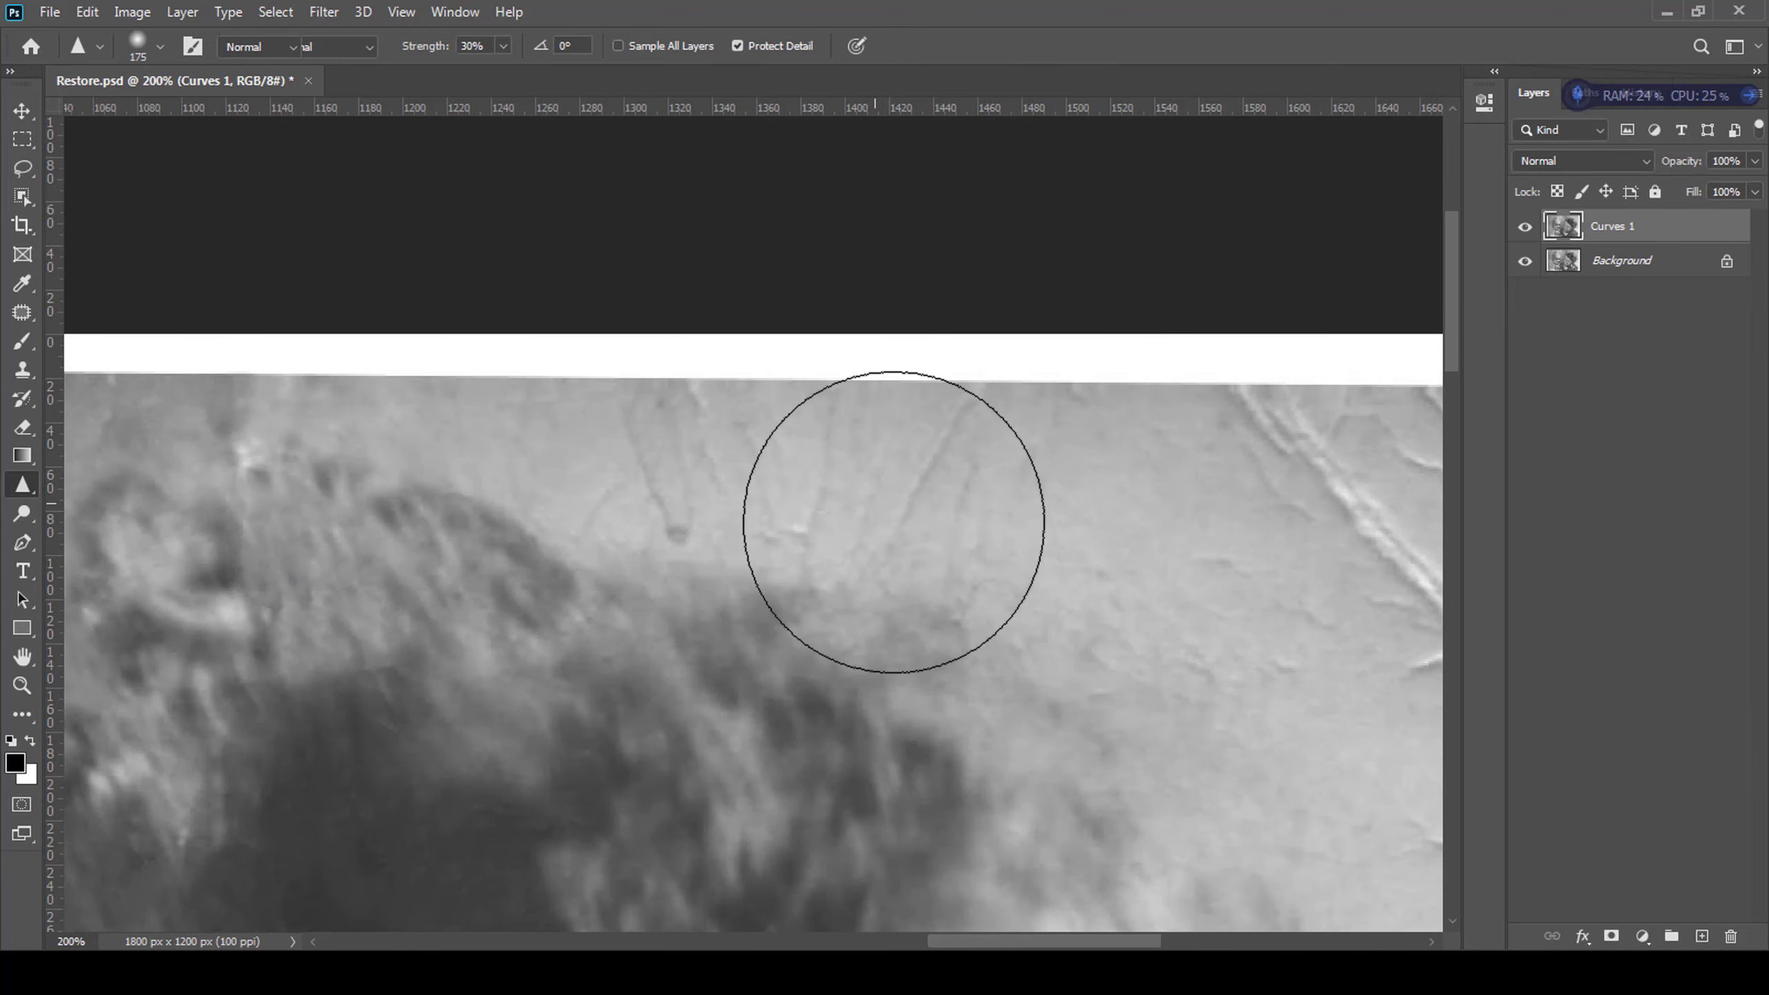
key(j)
drag(437, 537, 772, 562)
key(s)
alt+click(631, 561)
mouse_move(1031, 486)
mouse_down()
mouse_move(781, 549)
mouse_move(479, 466)
mouse_up()
- Heal the horizontal crack in the background near the photo's side edge with a size 20 Spot Healing Brush
key(j)
key(bracketleft)
key(bracketleft)
key(bracketleft)
key(bracketleft)
key(bracketleft)
key(bracketleft)
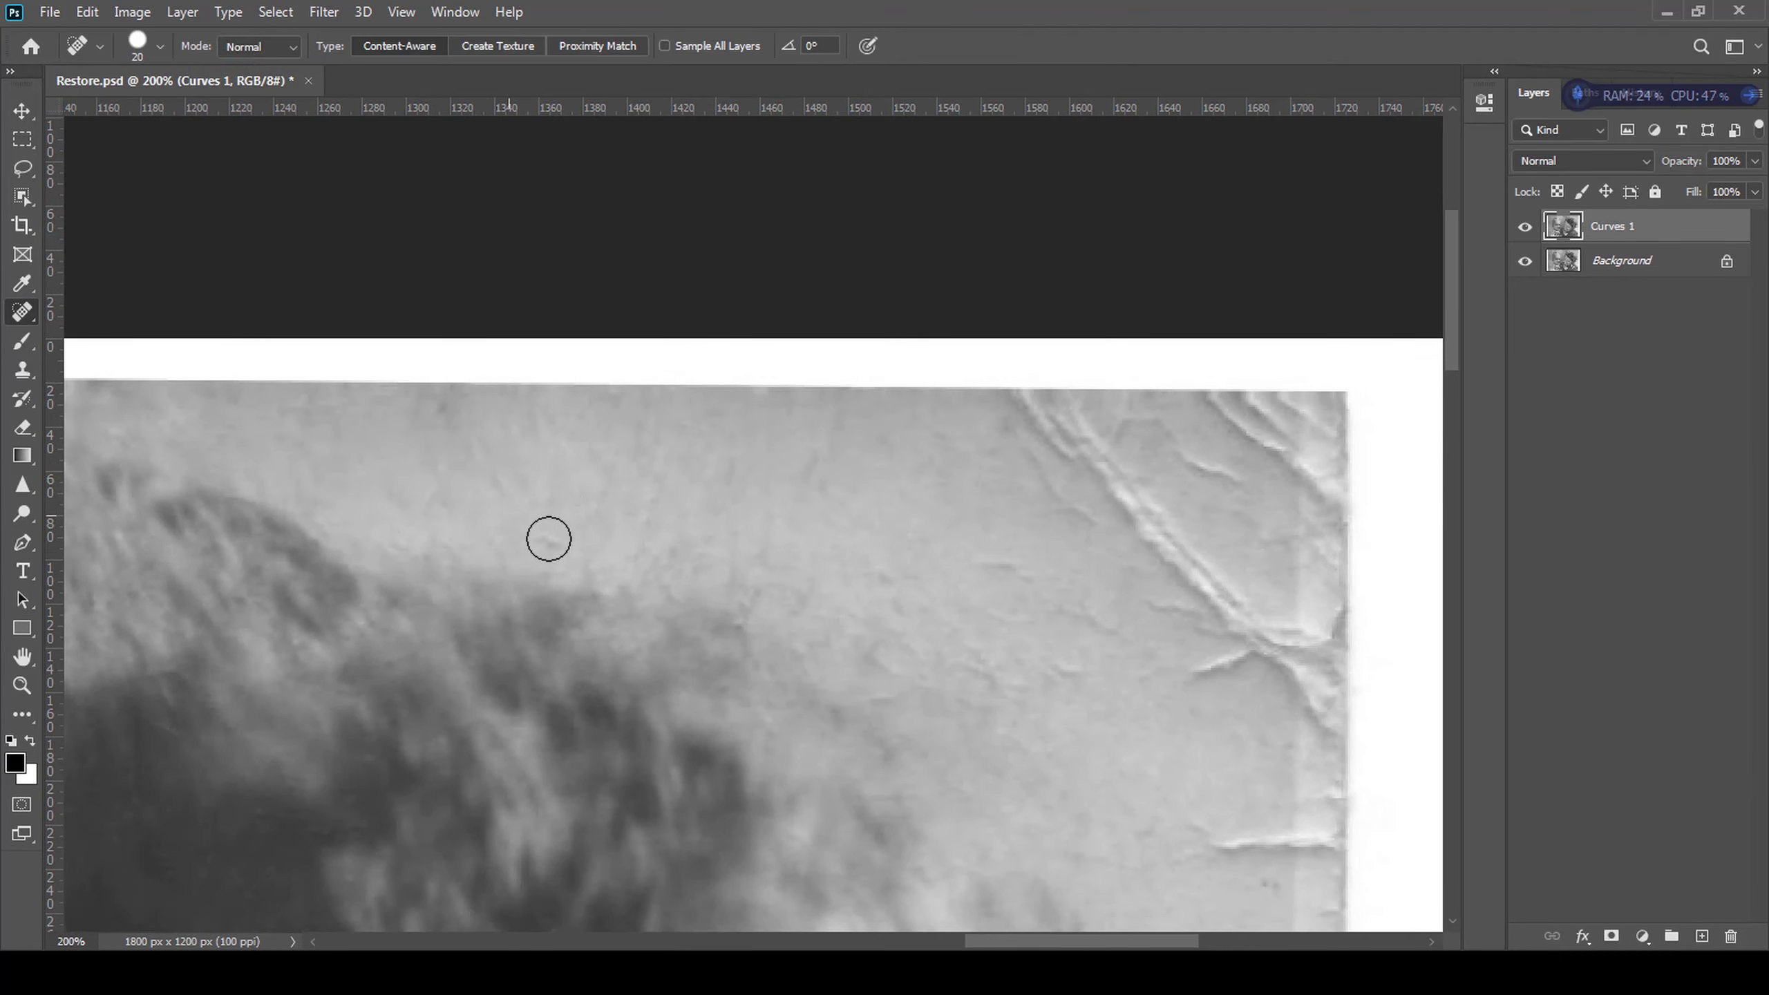
scroll(763, 467, down, 3)
drag(1024, 505, 1132, 507)
drag(1180, 505, 1253, 509)
- Heal the thin diagonal scratch across the woman's hair
scroll(1157, 640, down, 2)
scroll(1157, 640, right, 3)
drag(1157, 640, 1121, 542)
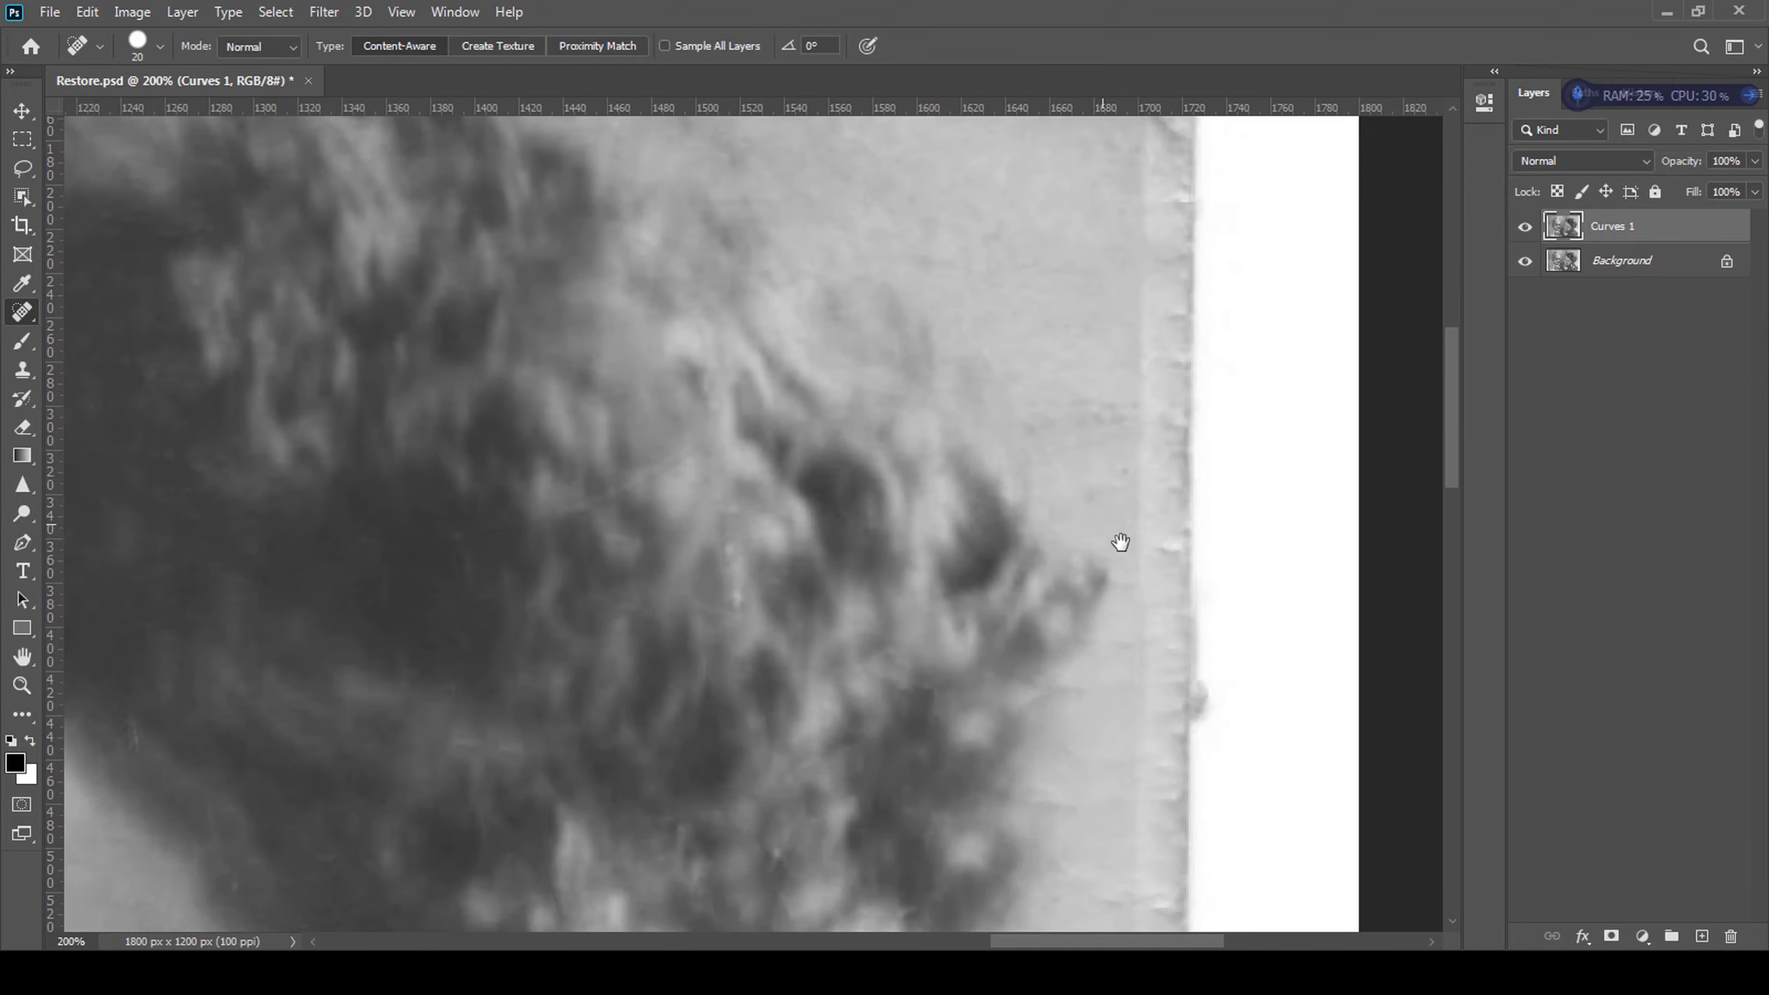
drag(541, 506, 691, 461)
drag(565, 533, 691, 447)
- Heal the smudge on the photo's side edge beside the woman's hair with a larger brush
scroll(344, 518, down, 3)
scroll(968, 488, up, 1)
scroll(968, 488, right, 2)
key(bracketright)
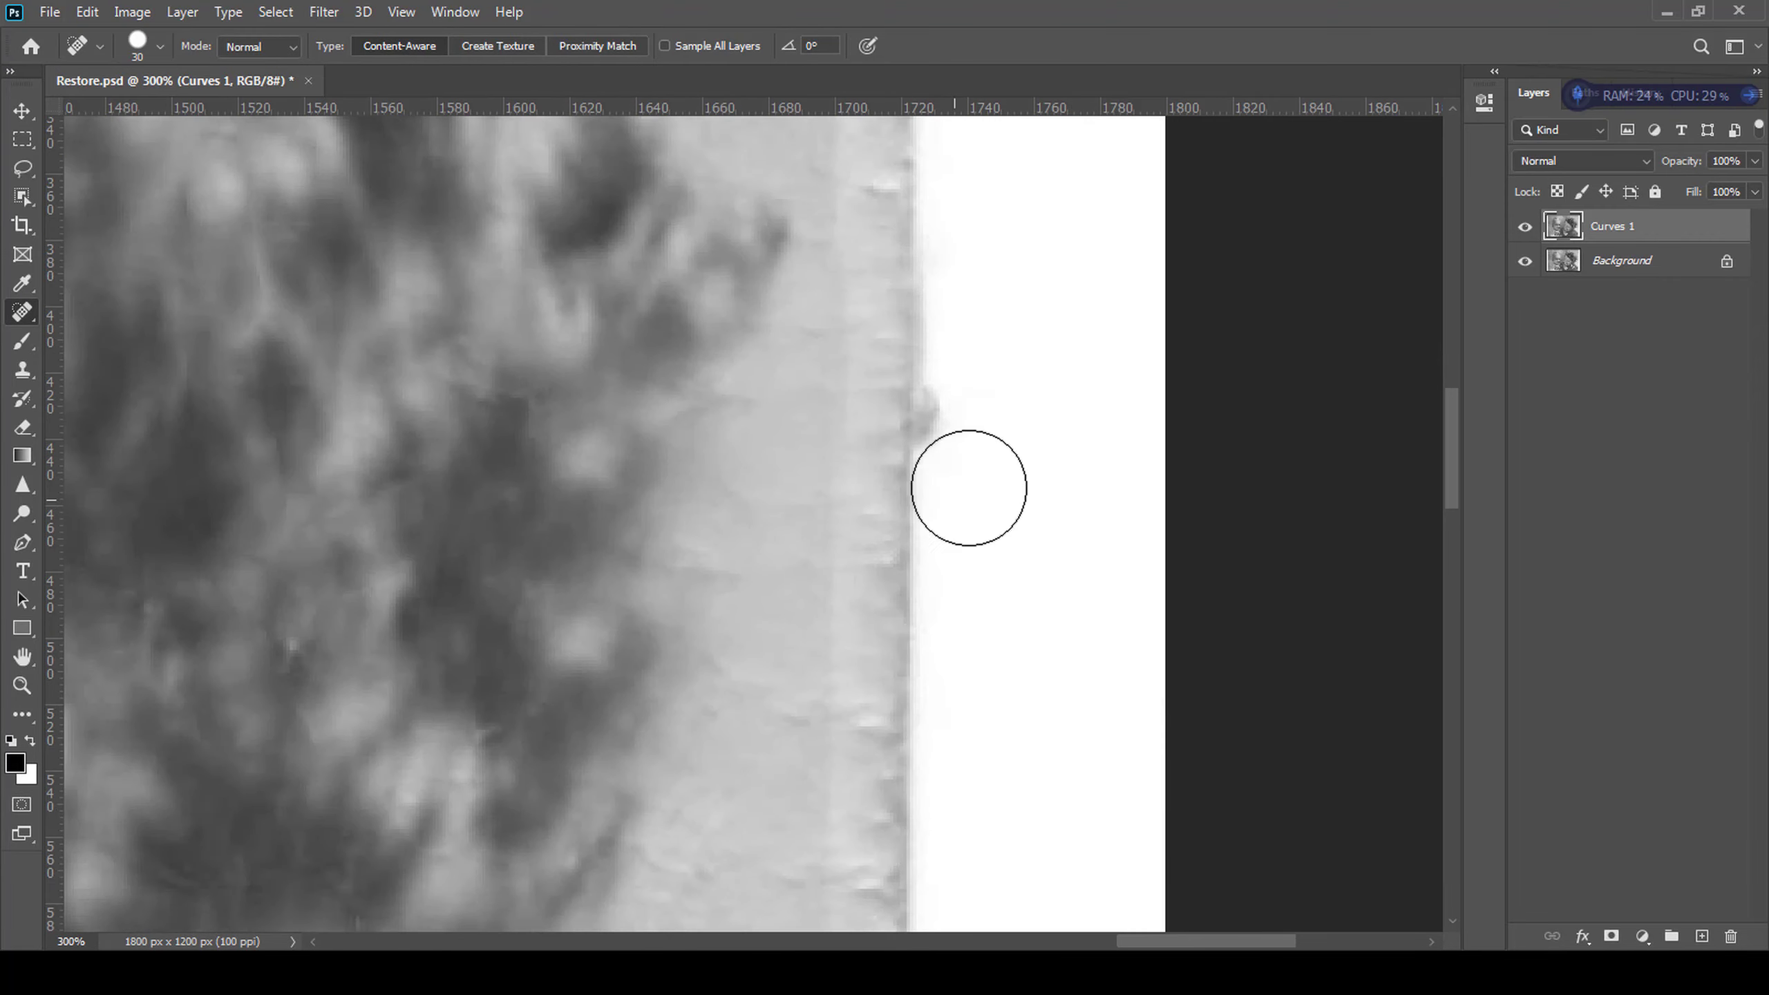
scroll(968, 488, up, 3)
click(913, 558)
scroll(913, 427, up, 2)
key(bracketright)
mouse_move(913, 427)
mouse_down()
mouse_move(934, 576)
mouse_move(992, 753)
mouse_up()
- Clone background over the double diagonal crack in the photo's upper corner with a size 50 brush at 100% opacity
key(s)
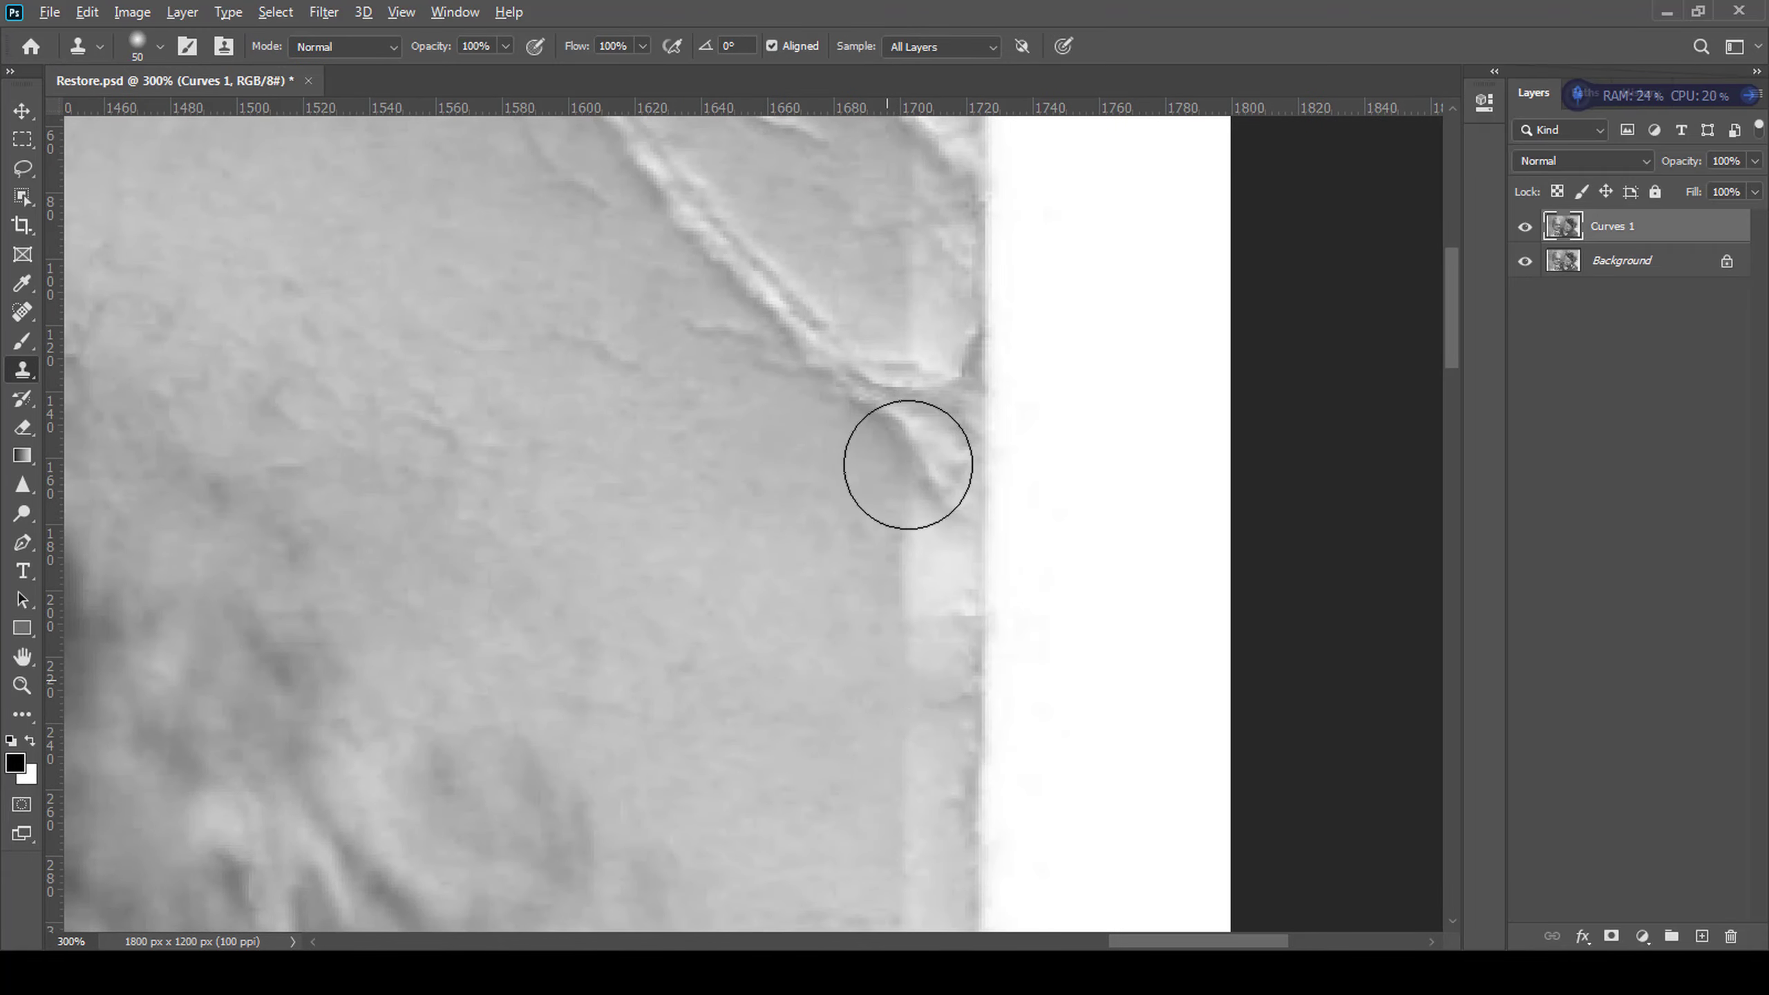
key(ctrl+z)
alt+click(906, 795)
mouse_move(919, 479)
mouse_down()
mouse_move(900, 425)
mouse_move(718, 264)
mouse_up()
drag(710, 277, 853, 502)
drag(788, 404, 676, 345)
drag(488, 293, 898, 575)
- Clone background over the remaining cracks beside the upper corner, reducing the brush to size 35
alt+click(770, 515)
drag(1078, 541, 1190, 593)
drag(1185, 711, 731, 558)
key(bracketleft)
key(bracketleft)
key(bracketleft)
mouse_move(1012, 655)
mouse_down()
mouse_move(1039, 518)
mouse_move(782, 360)
mouse_up()
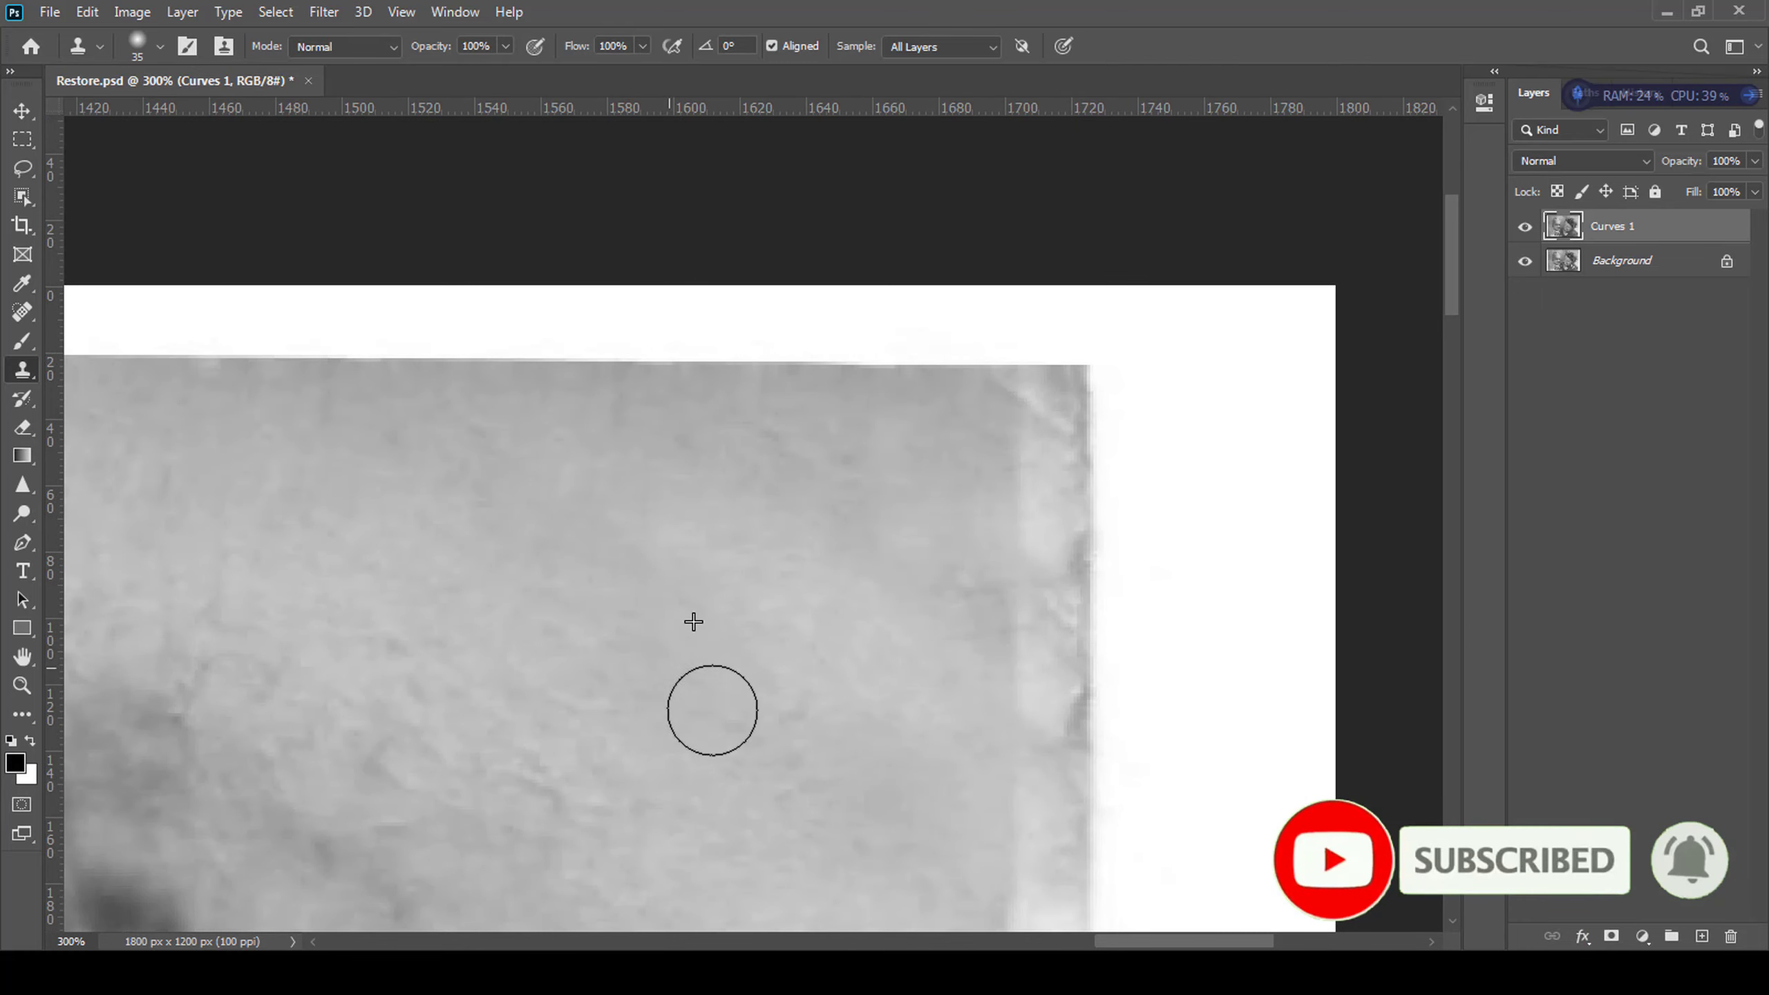
- Clone background texture over the creased light strip along the photo's side edge near the upper corner
drag(680, 678, 598, 490)
alt+click(1004, 691)
drag(997, 561, 997, 509)
alt+click(1004, 463)
drag(995, 371, 995, 360)
drag(962, 570, 964, 699)
- Clone background over the faint creases above the woman's shoulder with a size 30 brush at 100% opacity
scroll(940, 356, down, 3)
drag(885, 871, 991, 493)
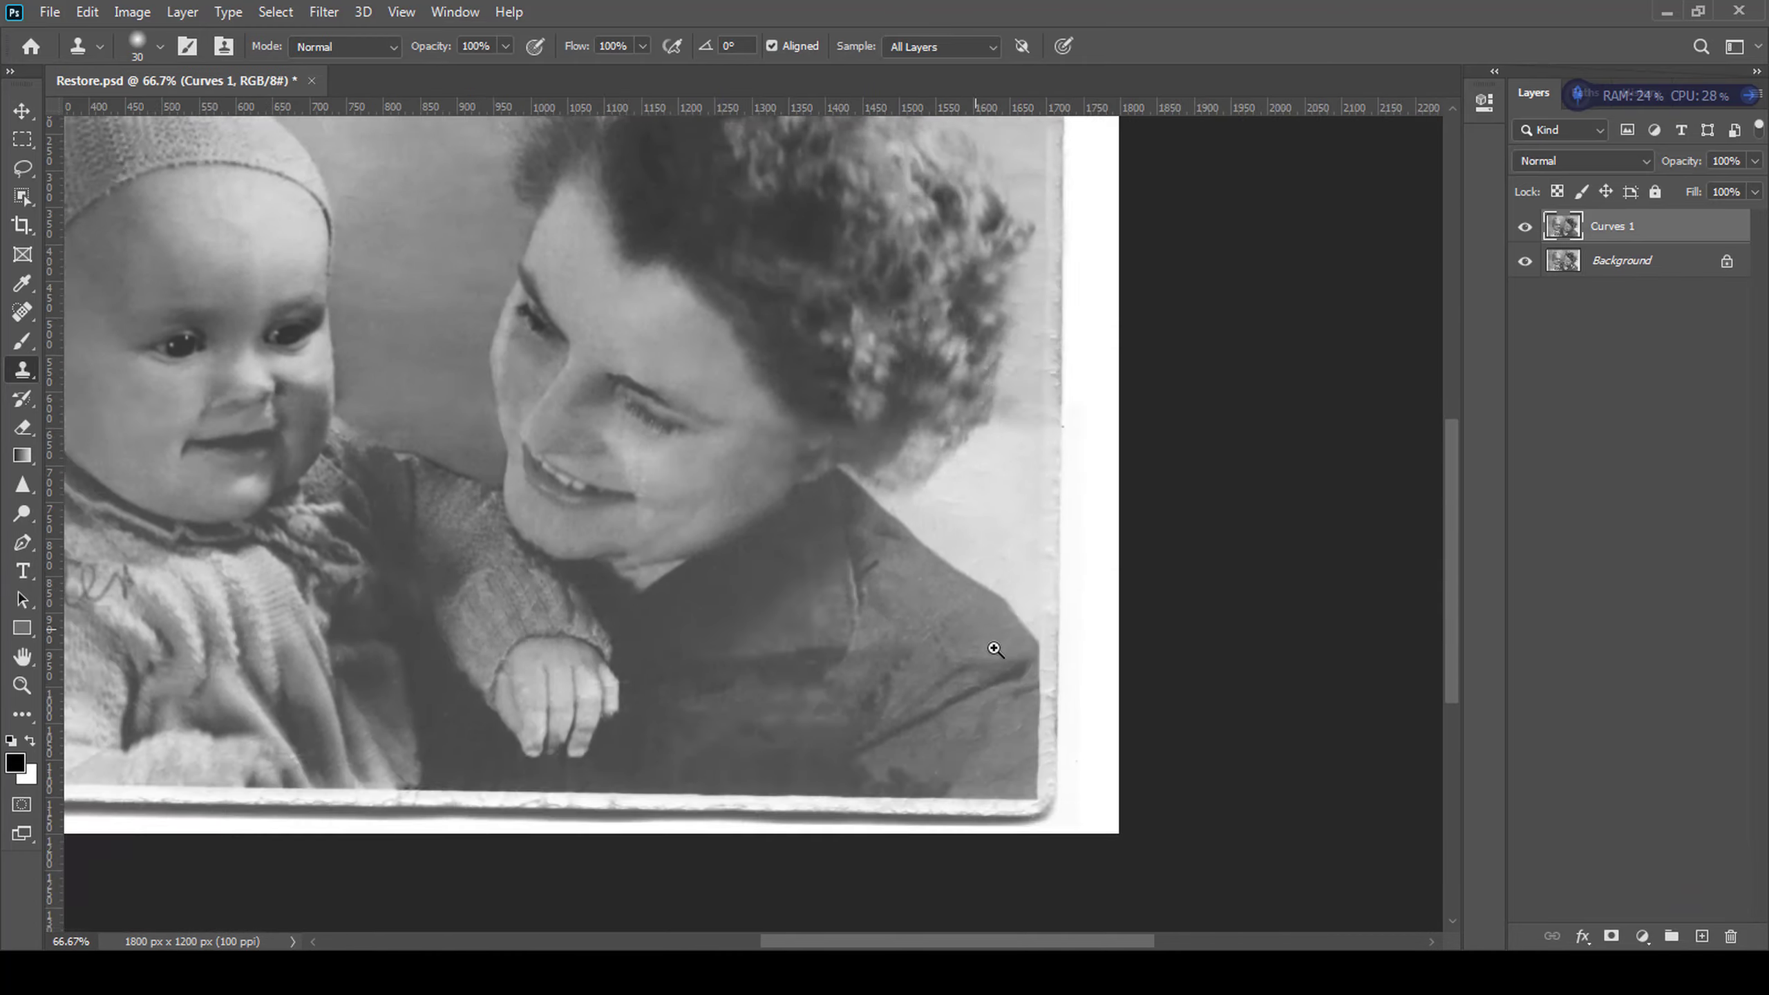
scroll(994, 651, up, 2)
drag(939, 176, 979, 363)
drag(445, 712, 844, 471)
drag(1407, 234, 912, 265)
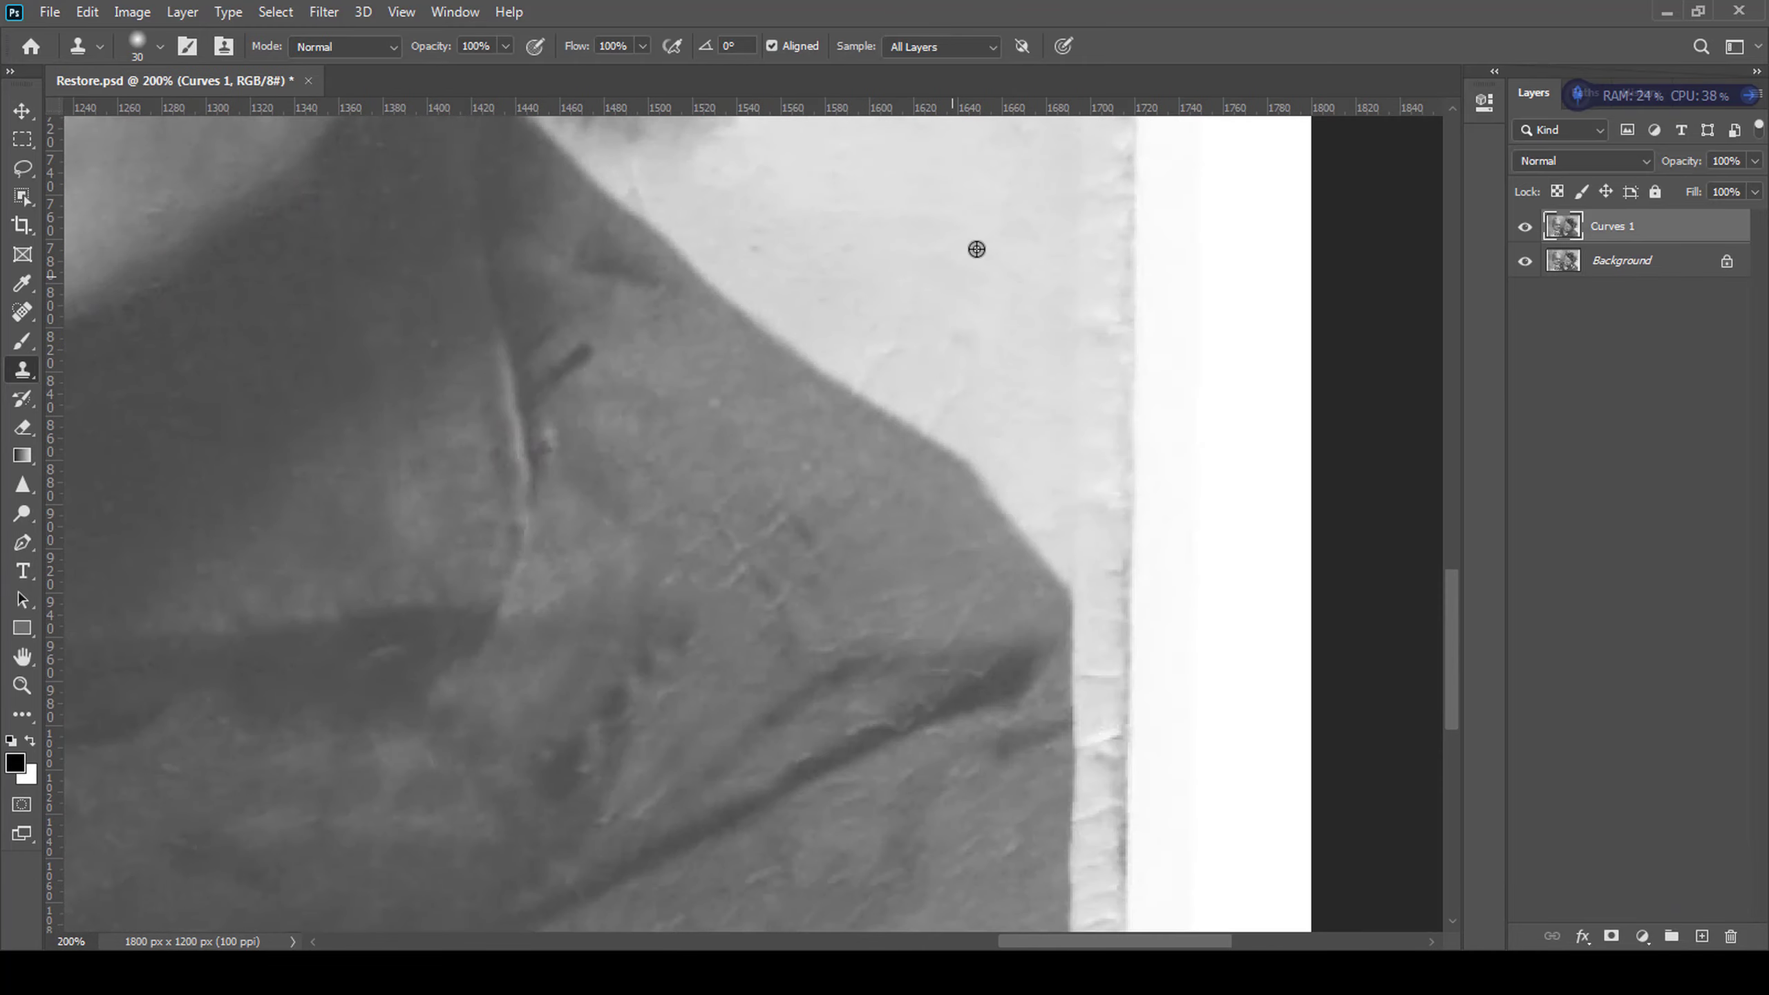
alt+click(857, 171)
click(975, 290)
drag(972, 317, 1007, 454)
drag(1072, 759, 954, 414)
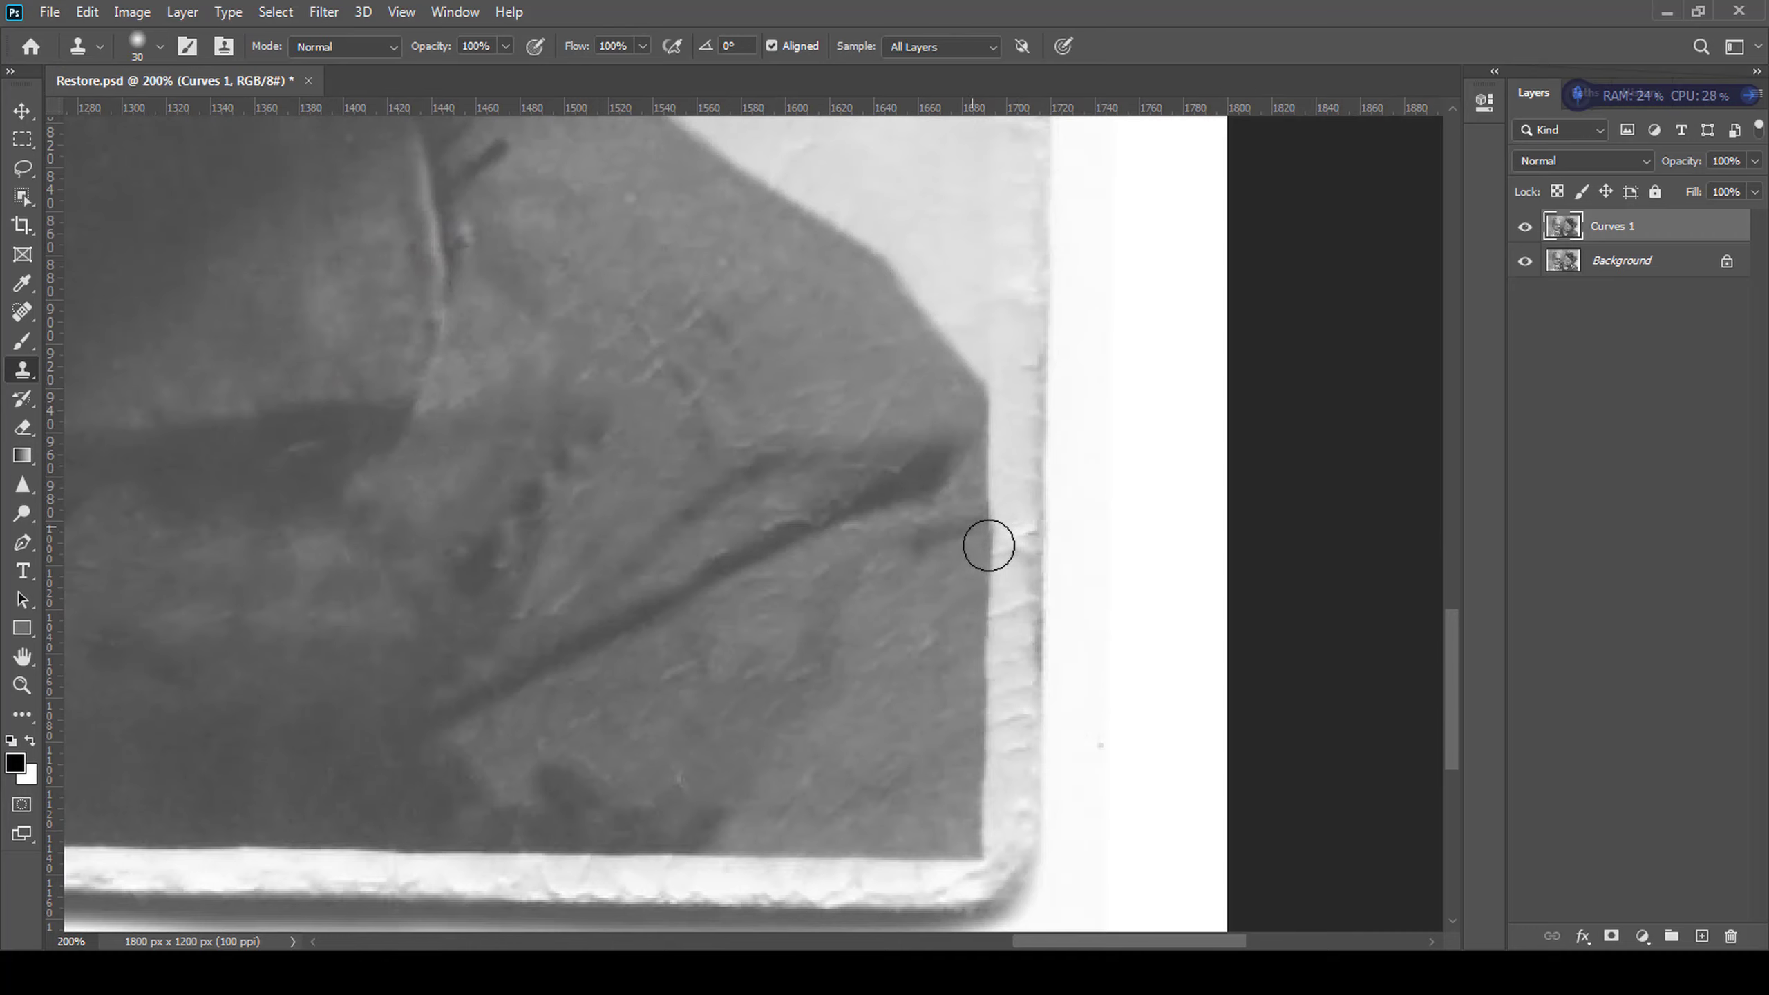
key(h)
drag(1021, 556, 1058, 593)
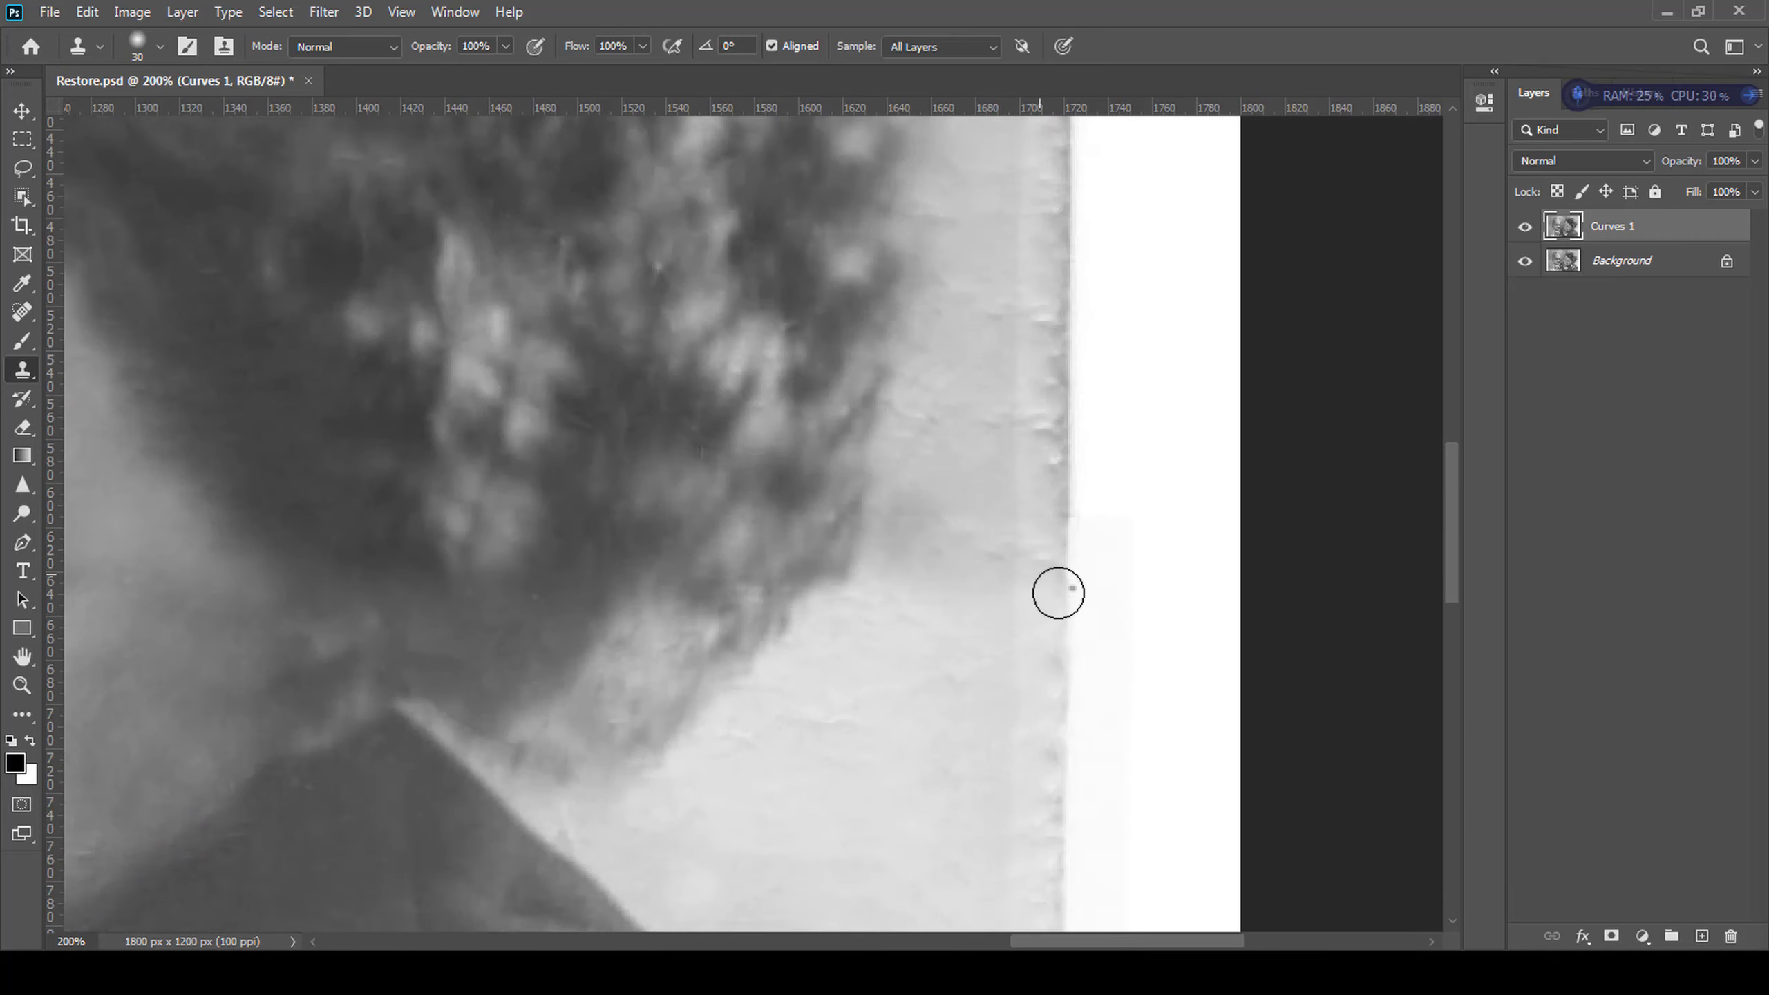
key(ctrl+minus)
key(ctrl+minus)
key(ctrl+minus)
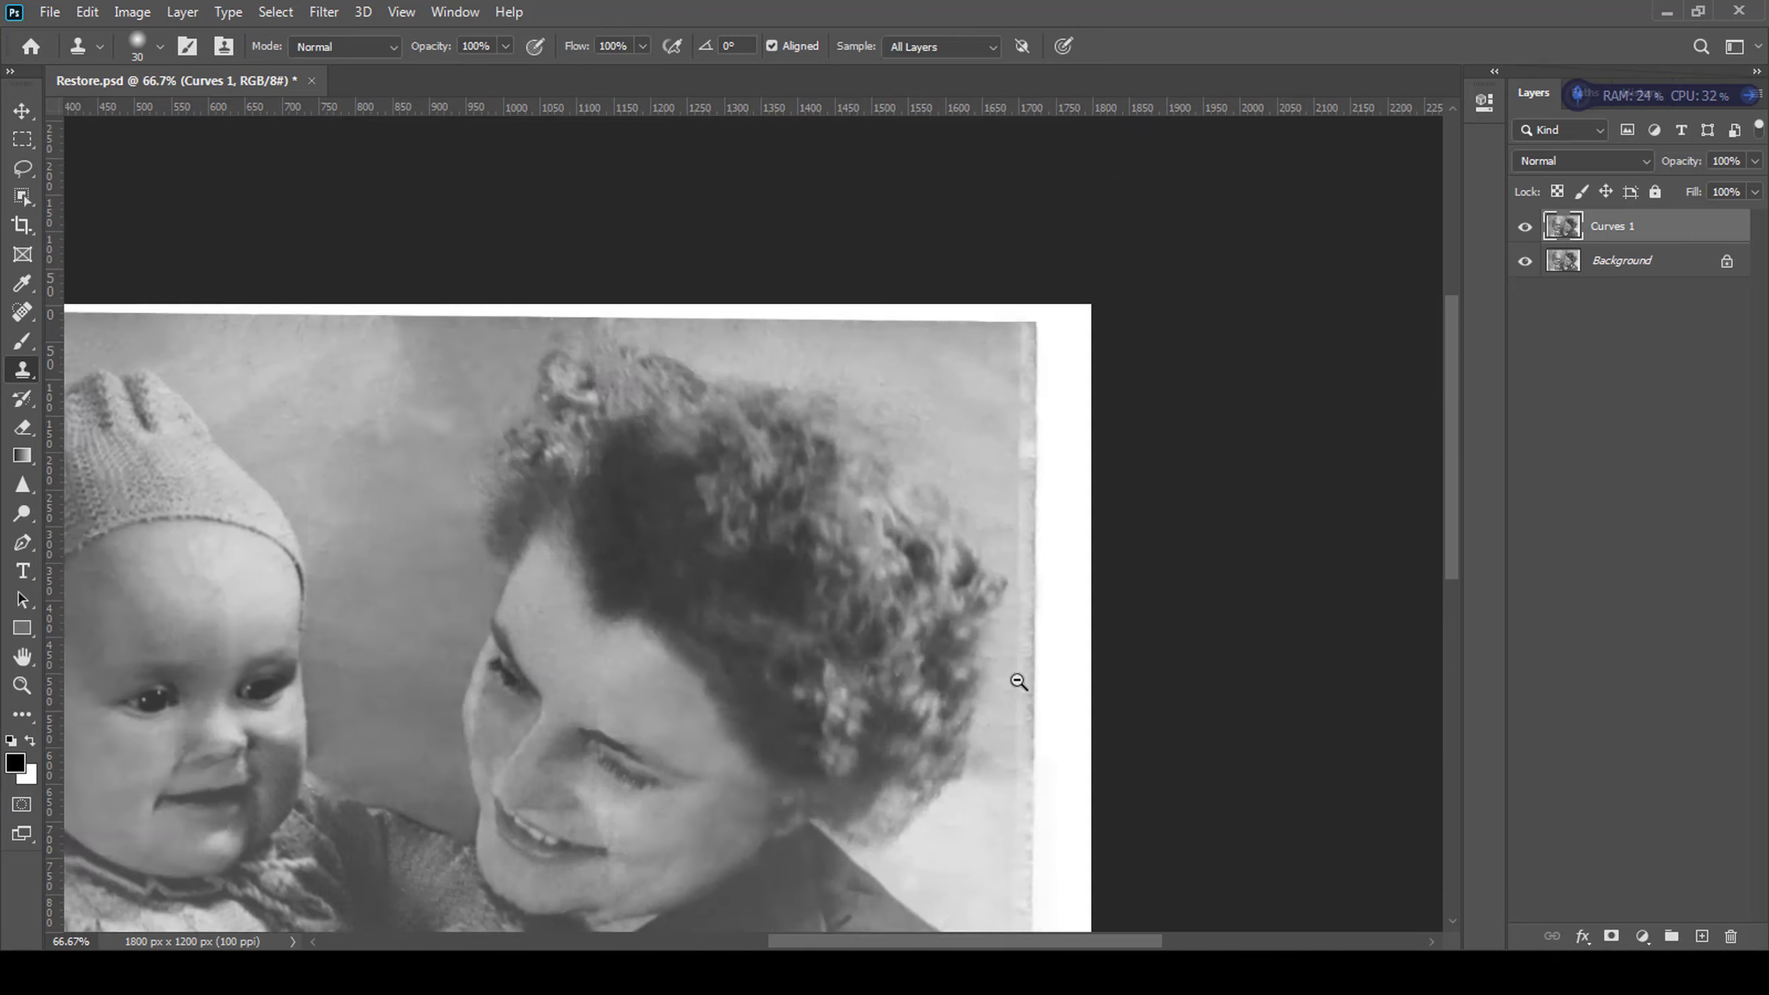
- Save the document and compare the restoration with the original by toggling the Curves 1 layer's visibility
key(ctrl+s)
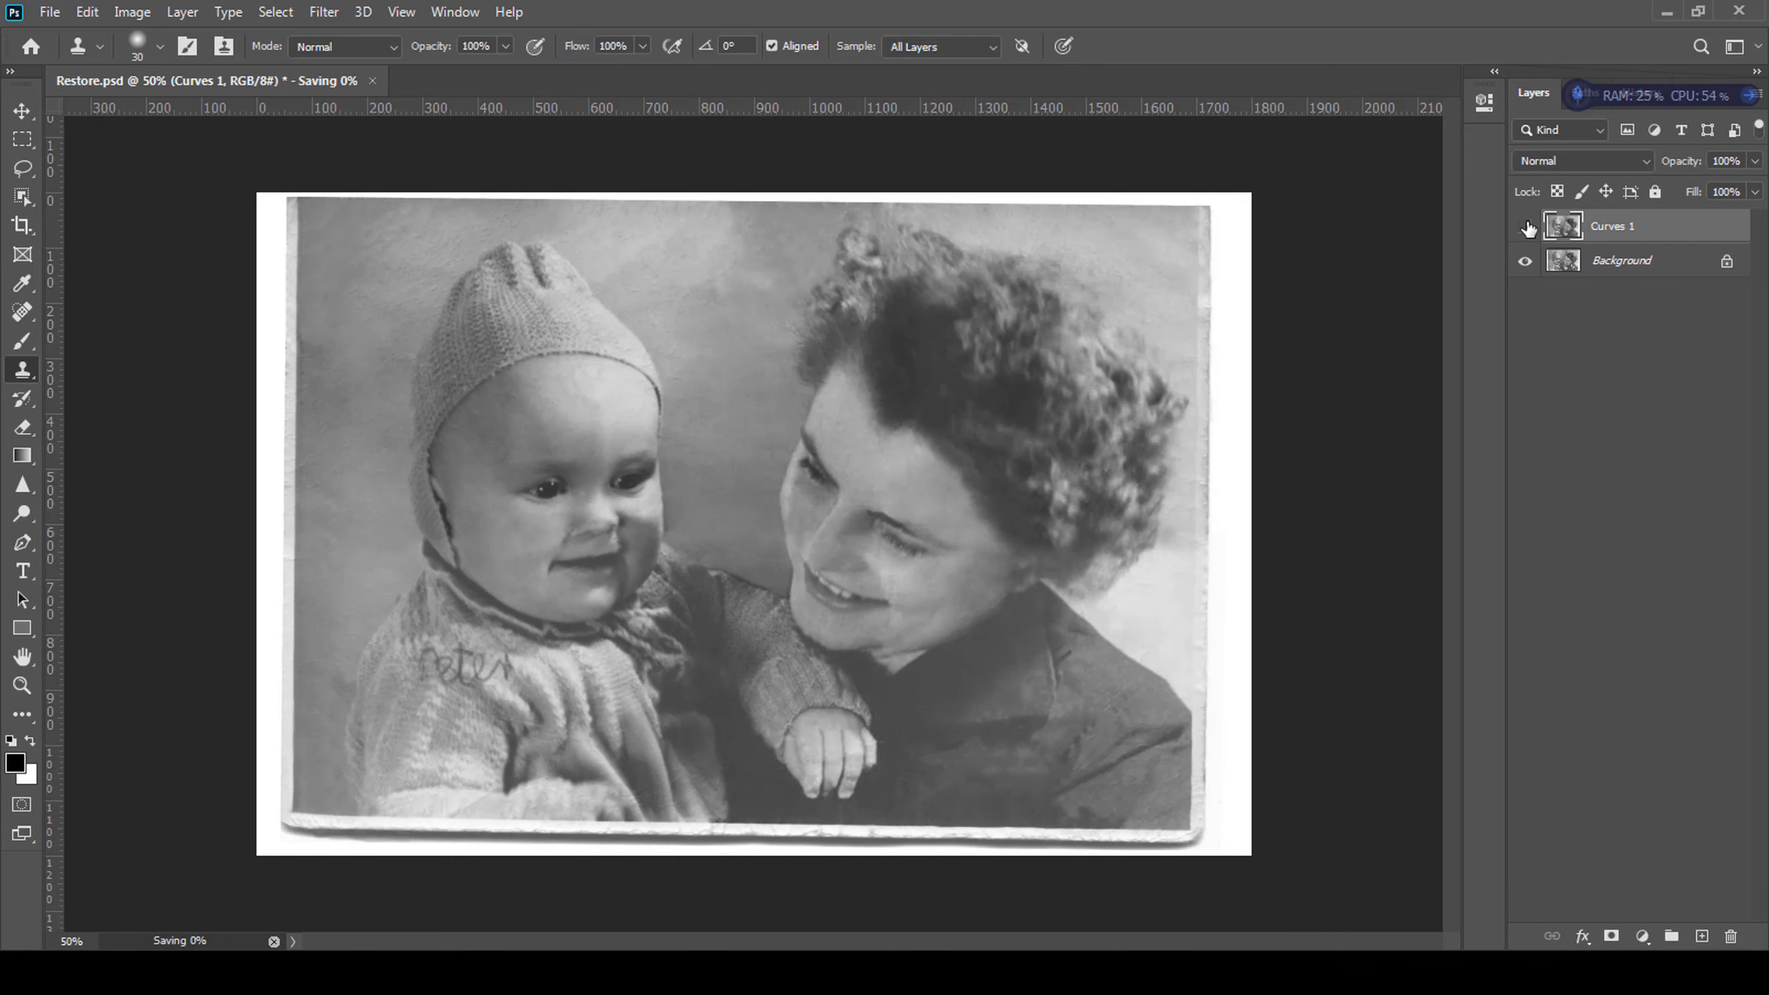
click(1525, 227)
click(1526, 226)
- Add horizontal guides along the photo's upper and lower edges and rotate the Curves 1 layer slightly to straighten it
key(v)
drag(1103, 108, 1213, 819)
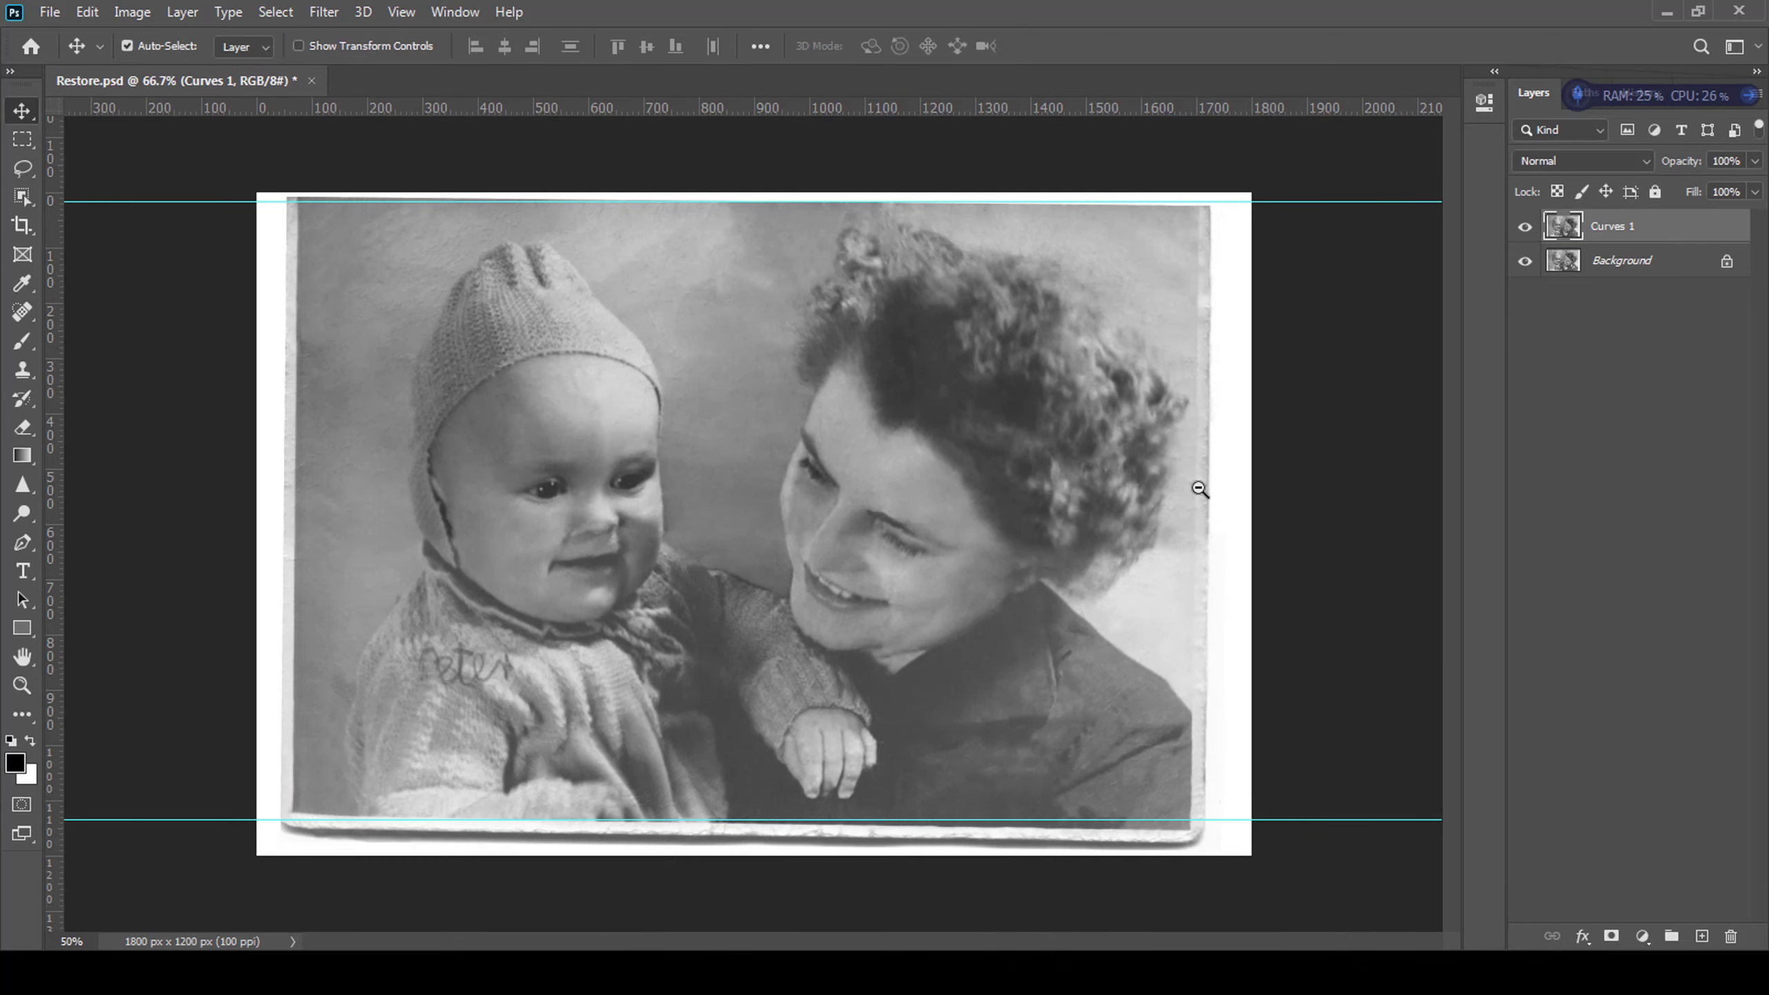
key(ctrl+t)
drag(1327, 166, 1339, 159)
key(Return)
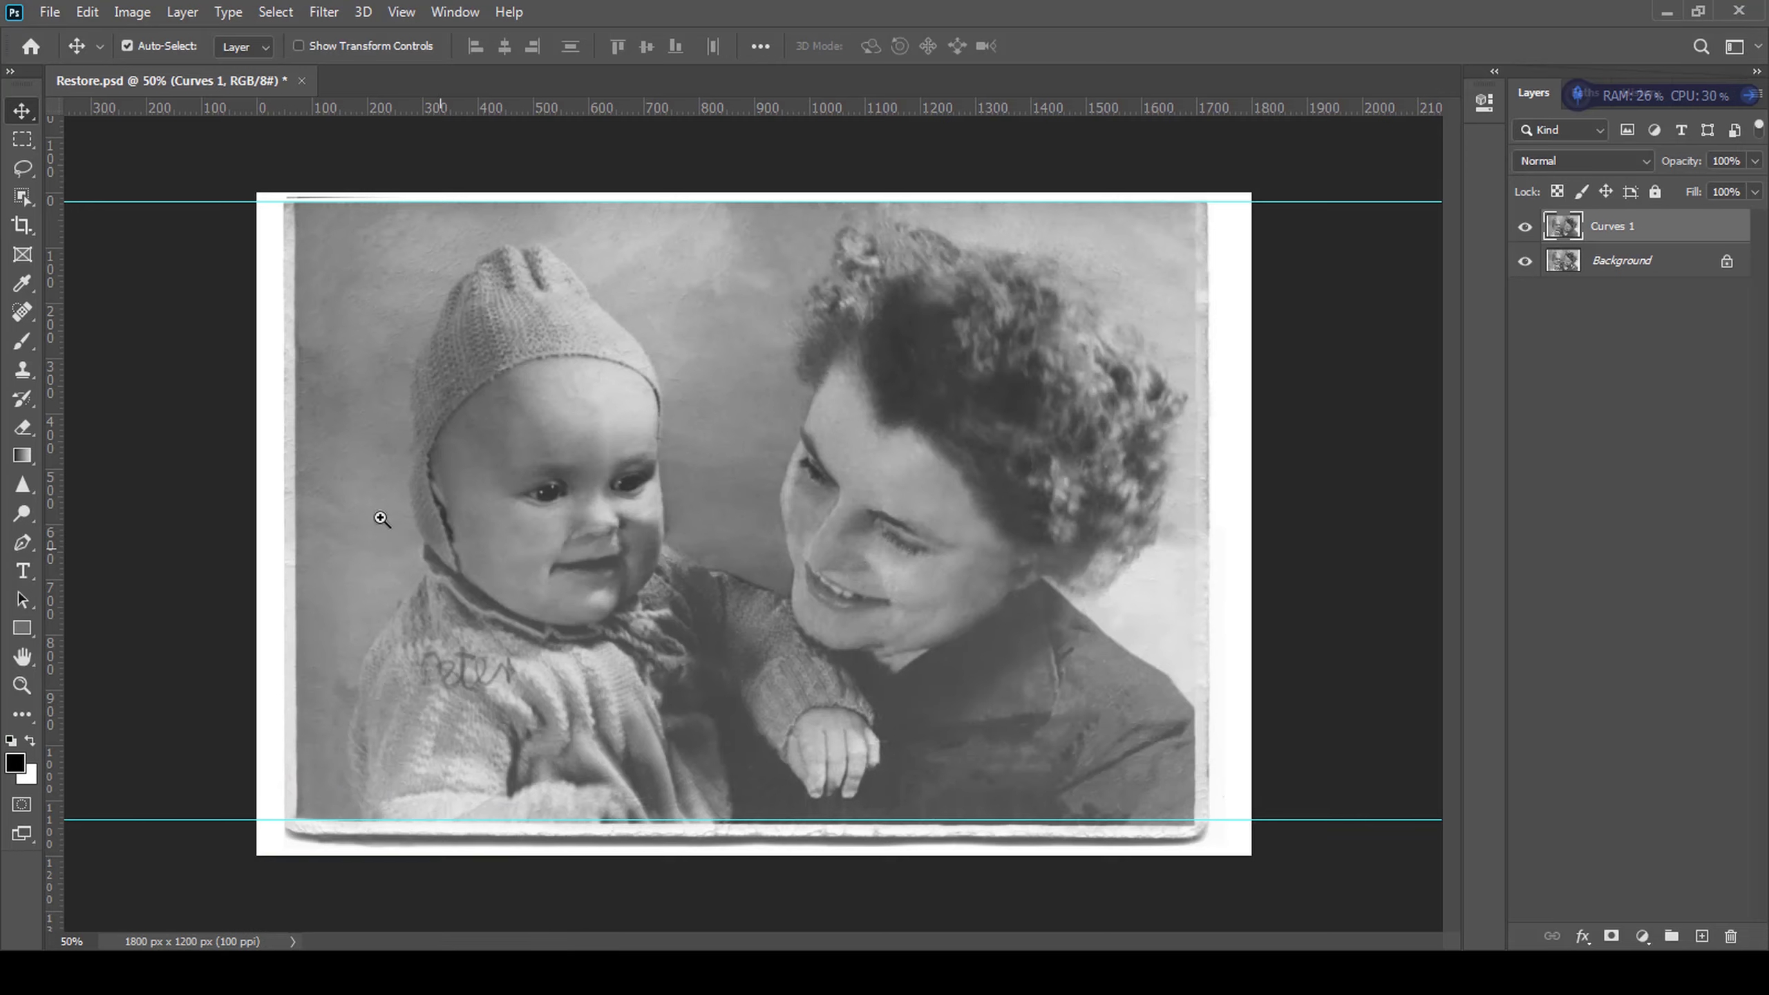
- Clone over the rough outer edge of the photo beside the woman's hair with a size 30 brush
scroll(1130, 395, up, 5)
key(s)
drag(933, 546, 1002, 556)
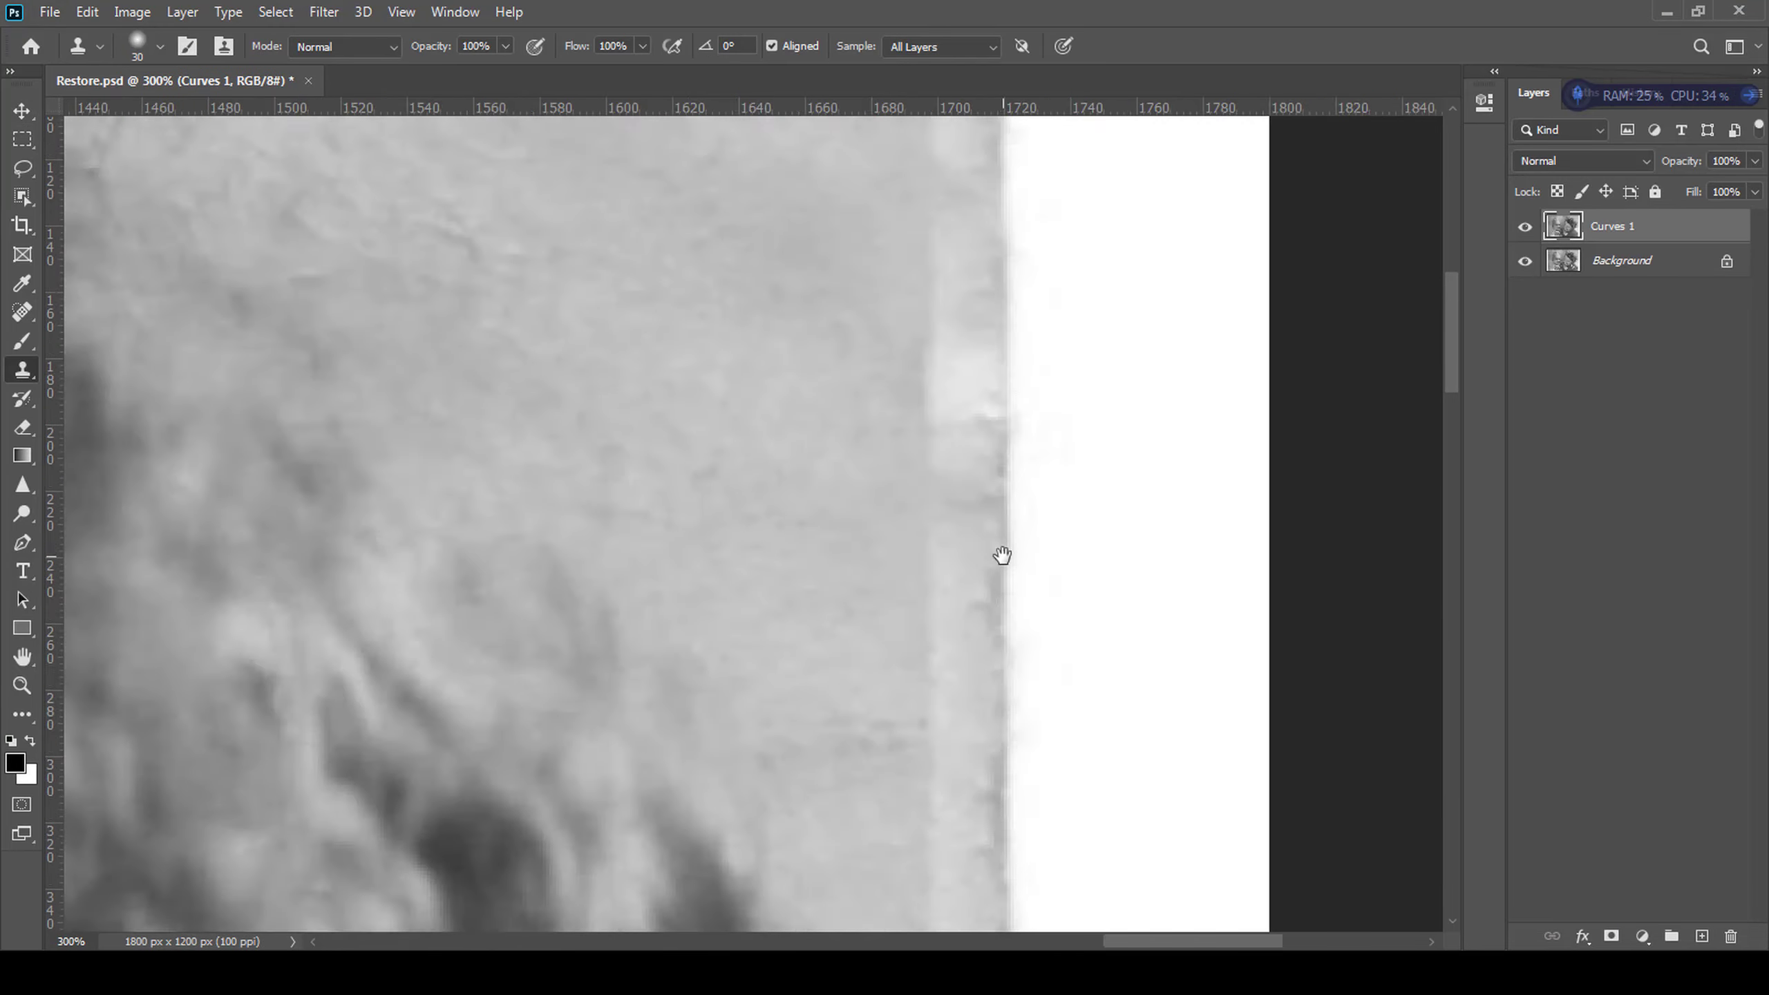
scroll(1002, 555, down, 2)
scroll(972, 454, up, 1)
drag(950, 765, 964, 564)
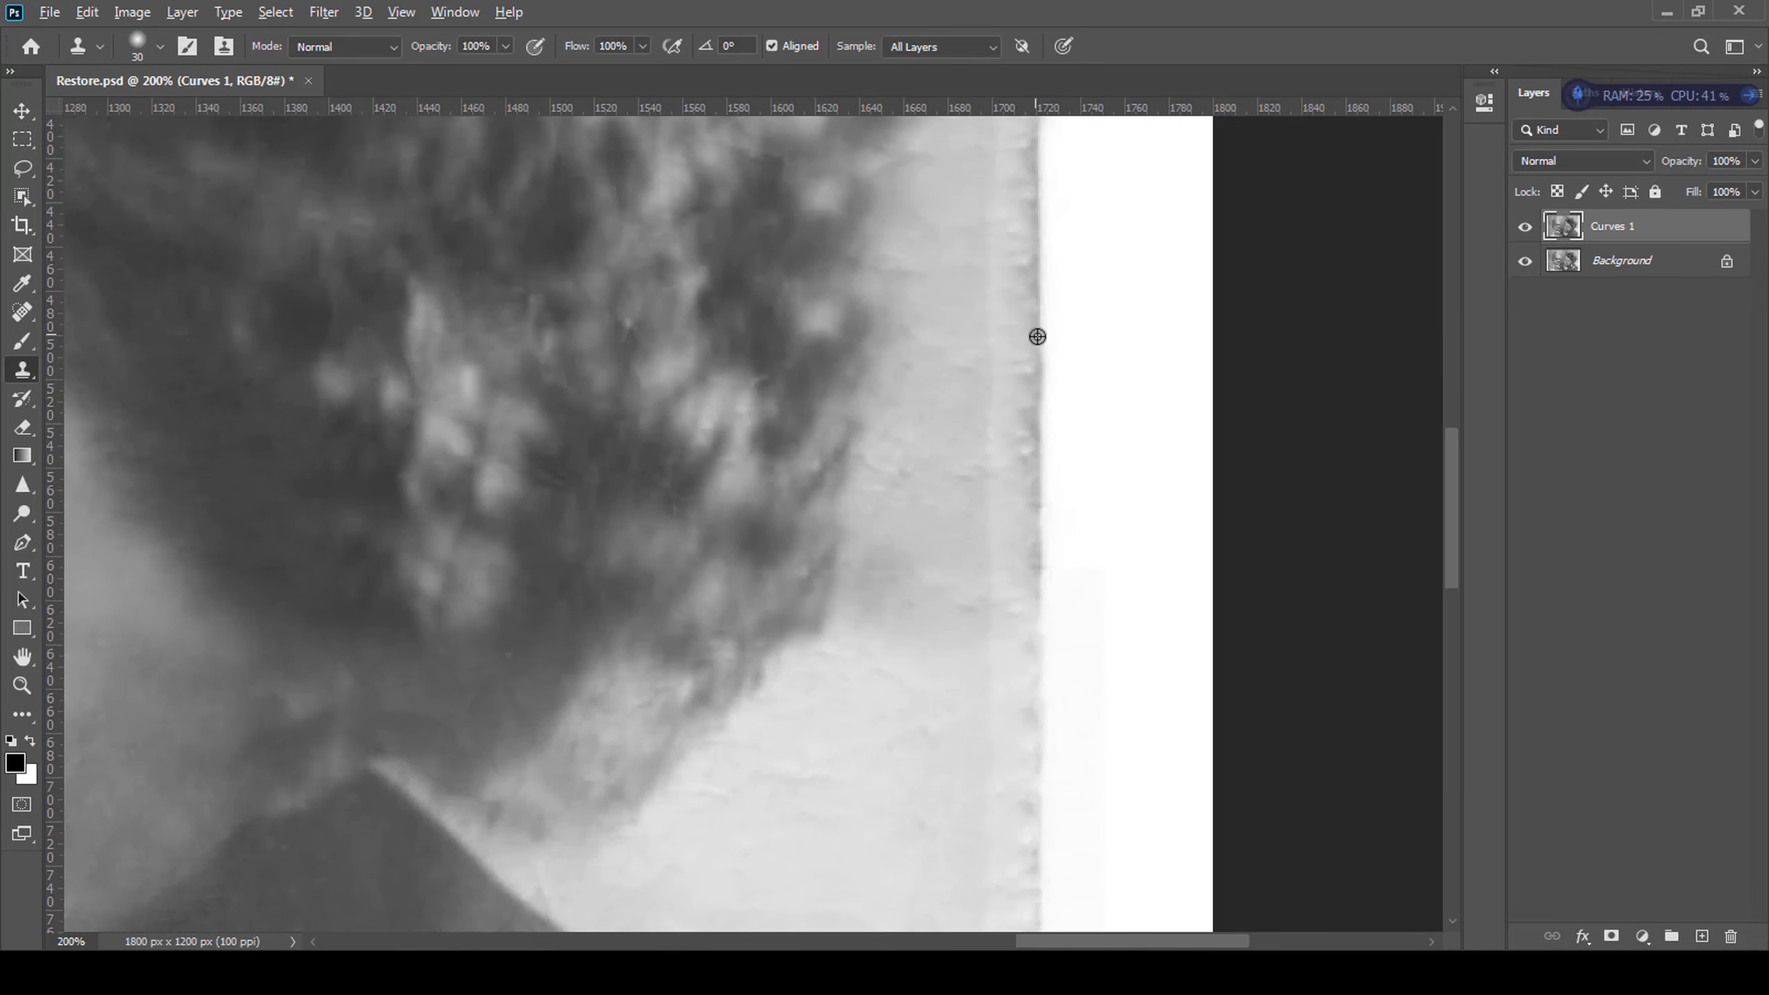
scroll(1021, 446, up, 1)
- Spot-heal the small creases in the light background beside and below the woman's hair with a size 10 brush
key(j)
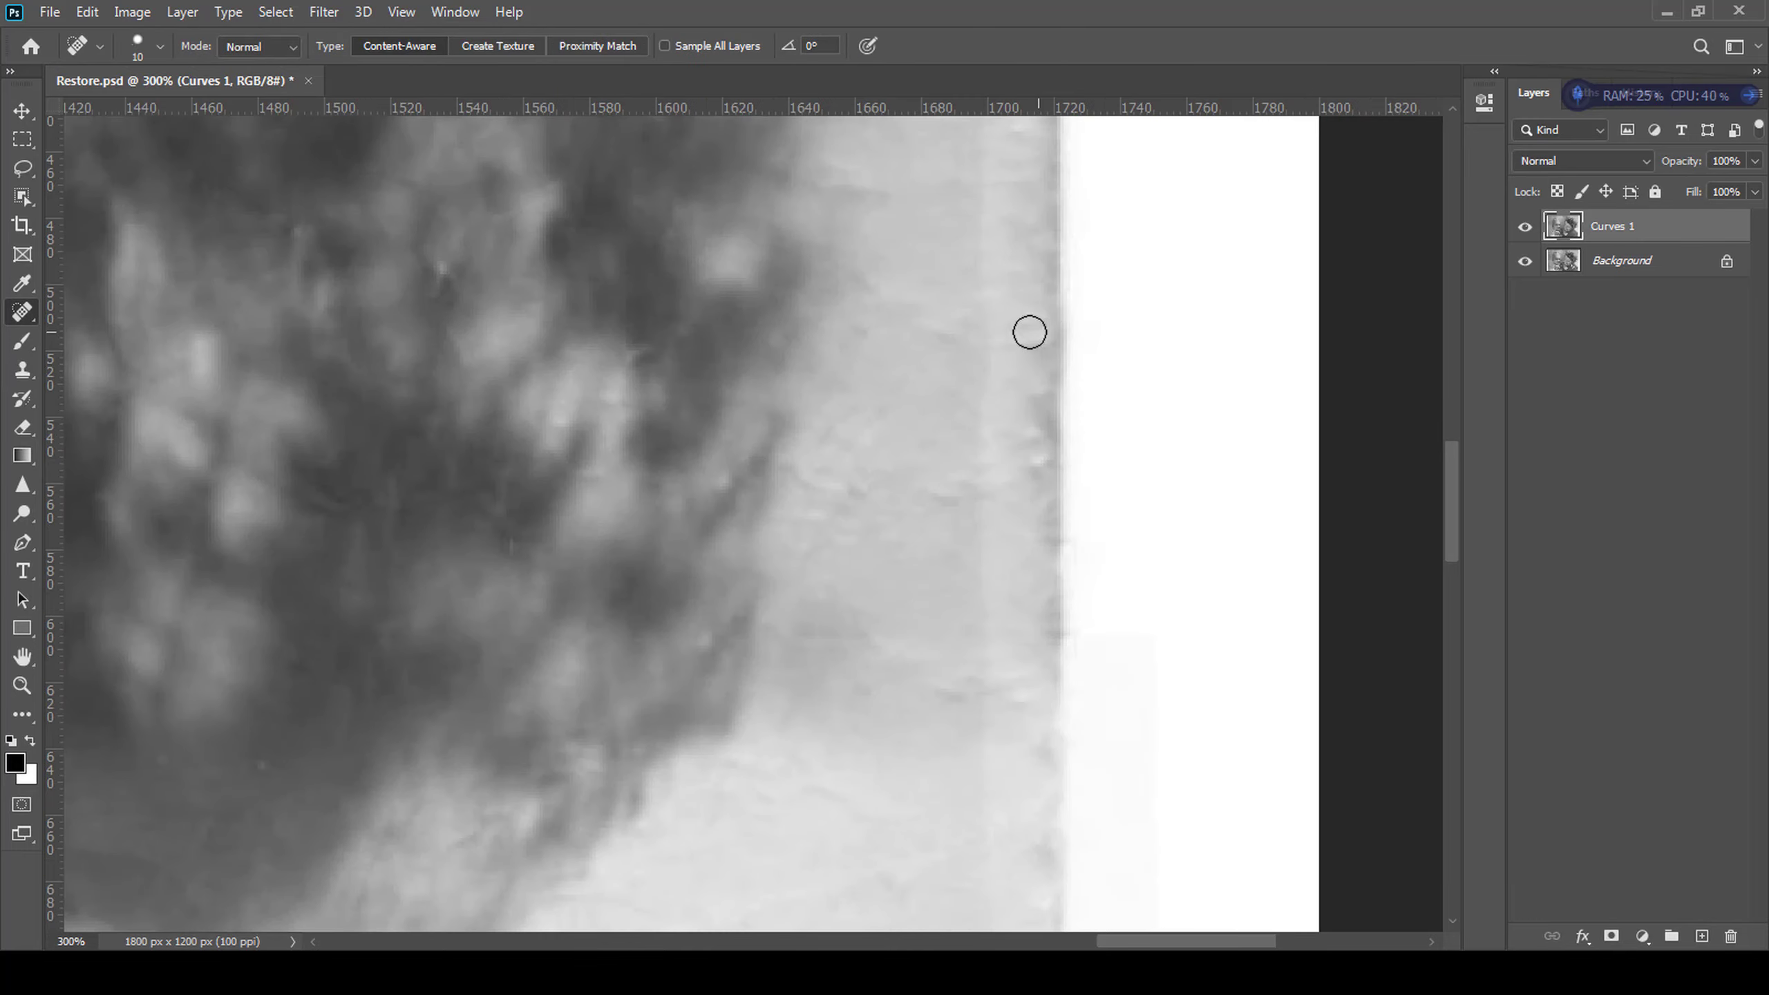
click(1039, 391)
click(439, 257)
drag(942, 620, 817, 356)
mouse_move(817, 205)
mouse_down()
mouse_move(817, 284)
mouse_move(913, 408)
mouse_move(909, 481)
mouse_up()
drag(842, 815, 813, 551)
- Clone along the ragged side border from above the woman's shoulder to the upper corner with a size 30 brush
key(s)
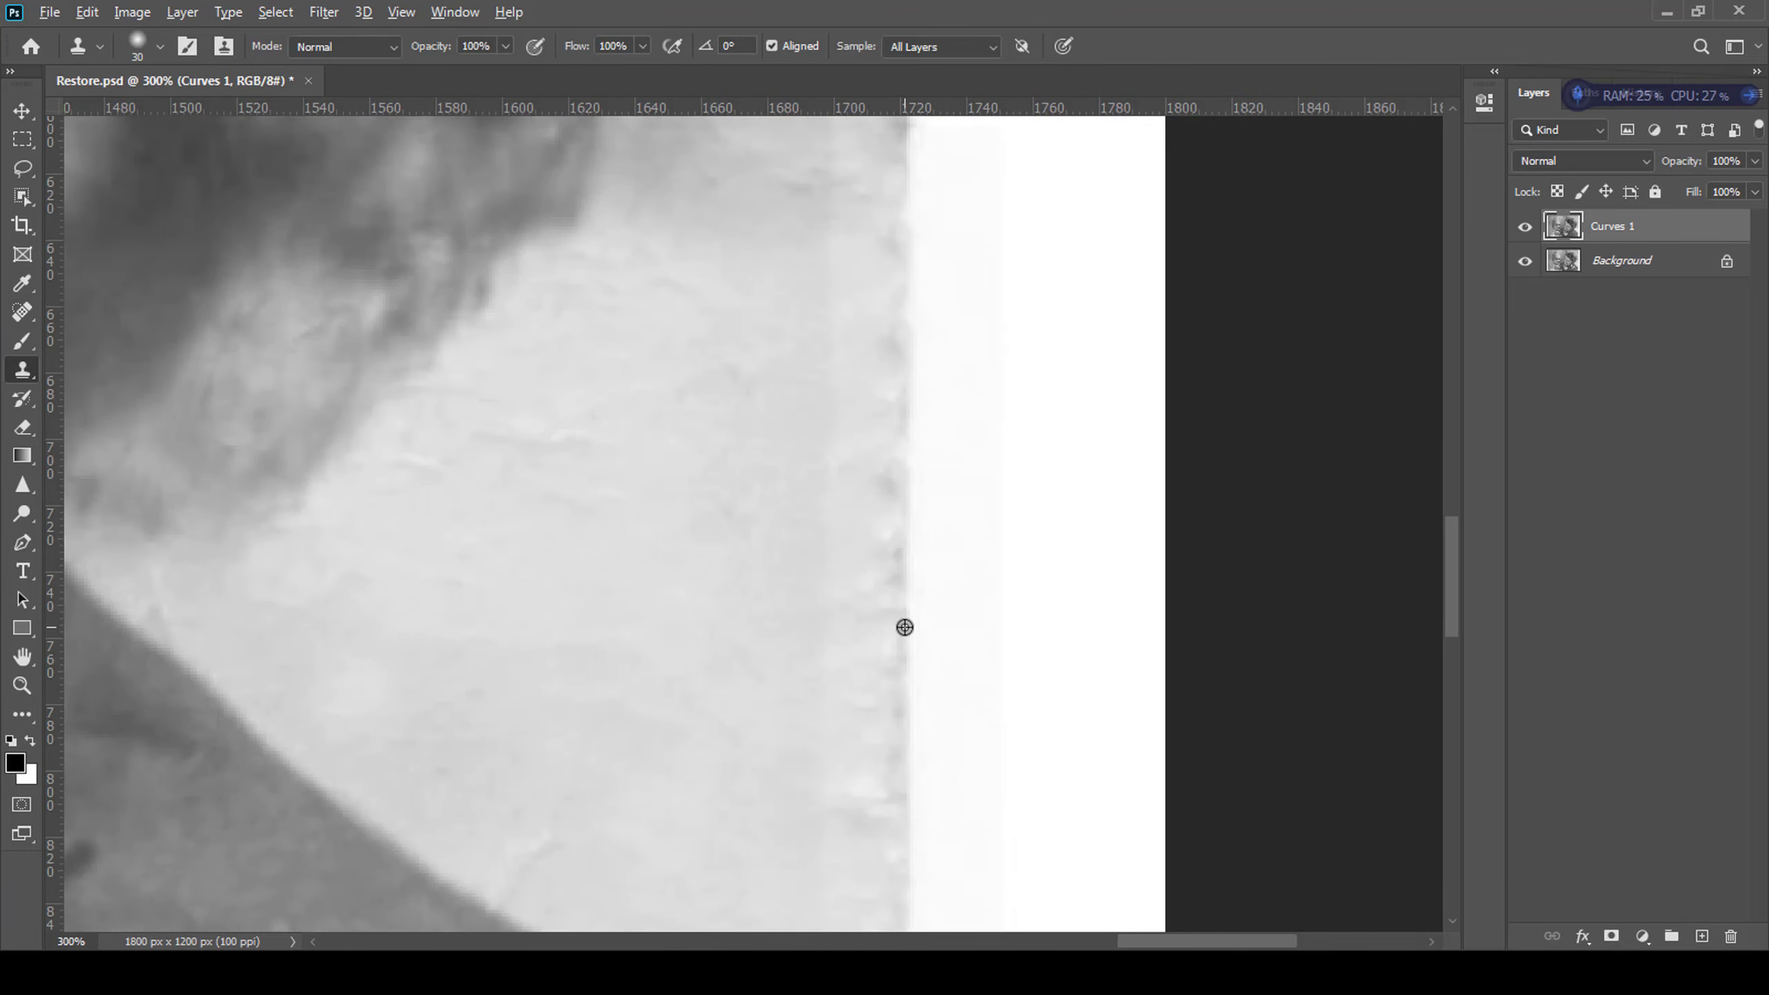
drag(845, 743, 894, 823)
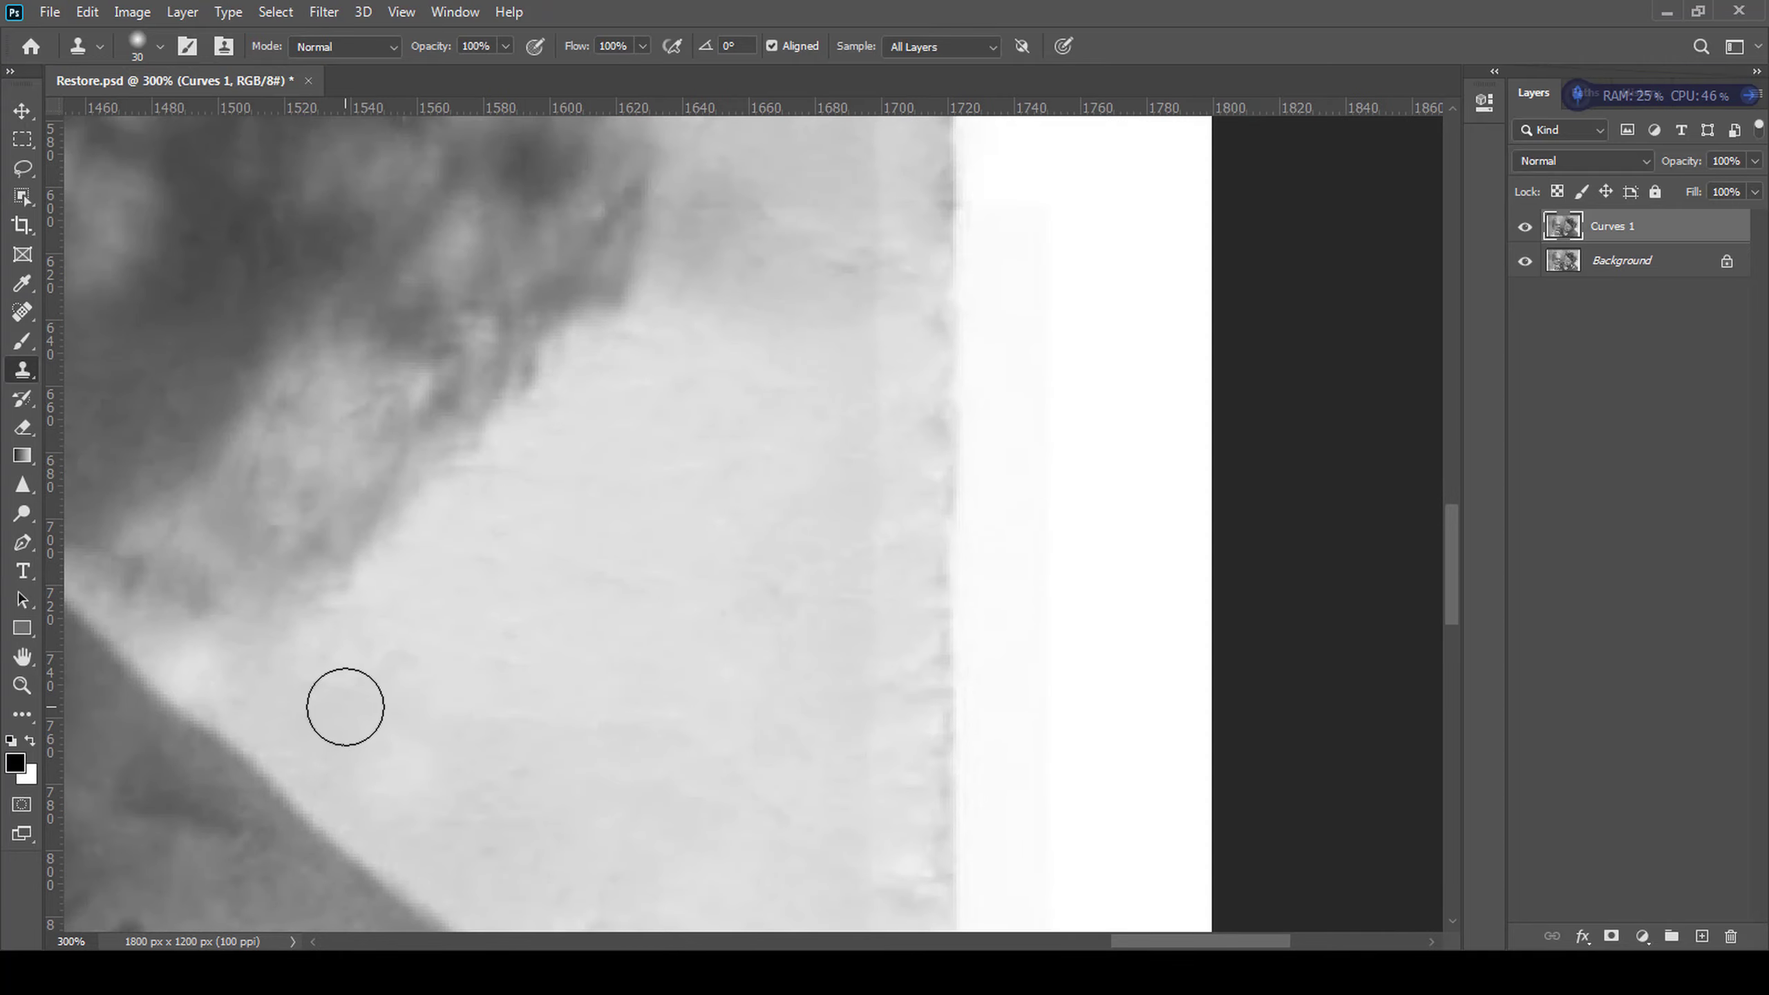
key(h)
drag(367, 672, 585, 355)
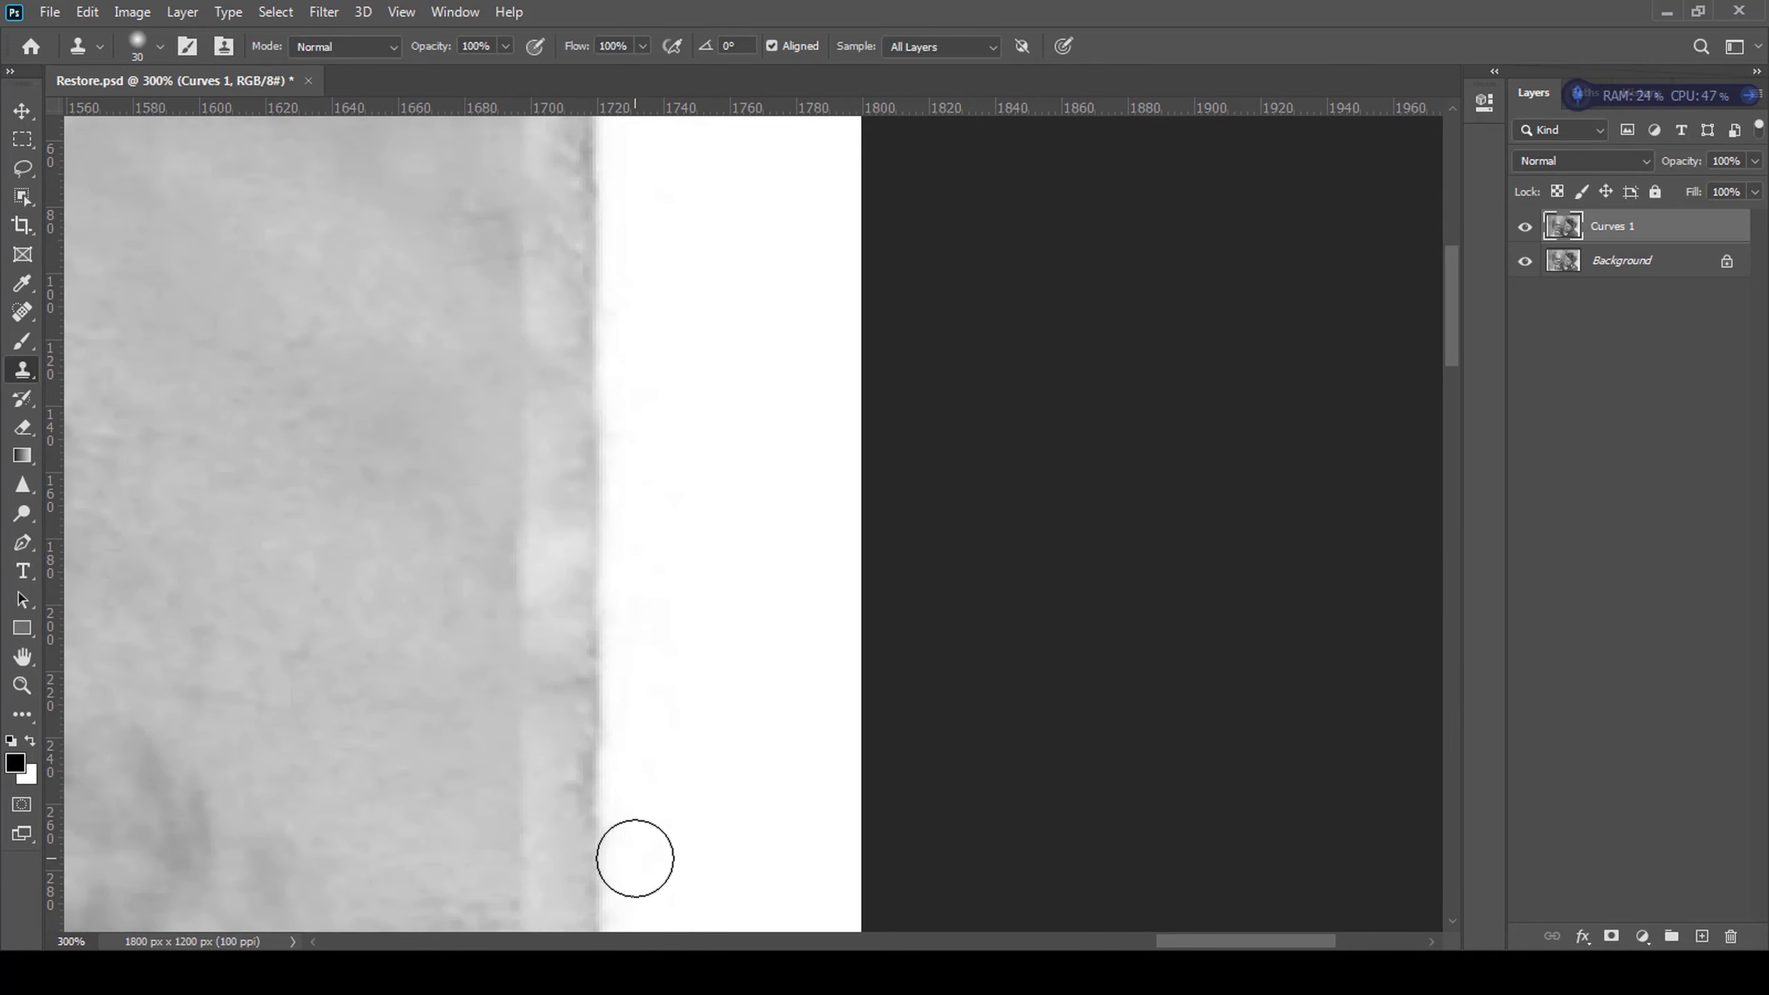
alt+click(647, 735)
key(ctrl+plus)
drag(549, 735, 616, 534)
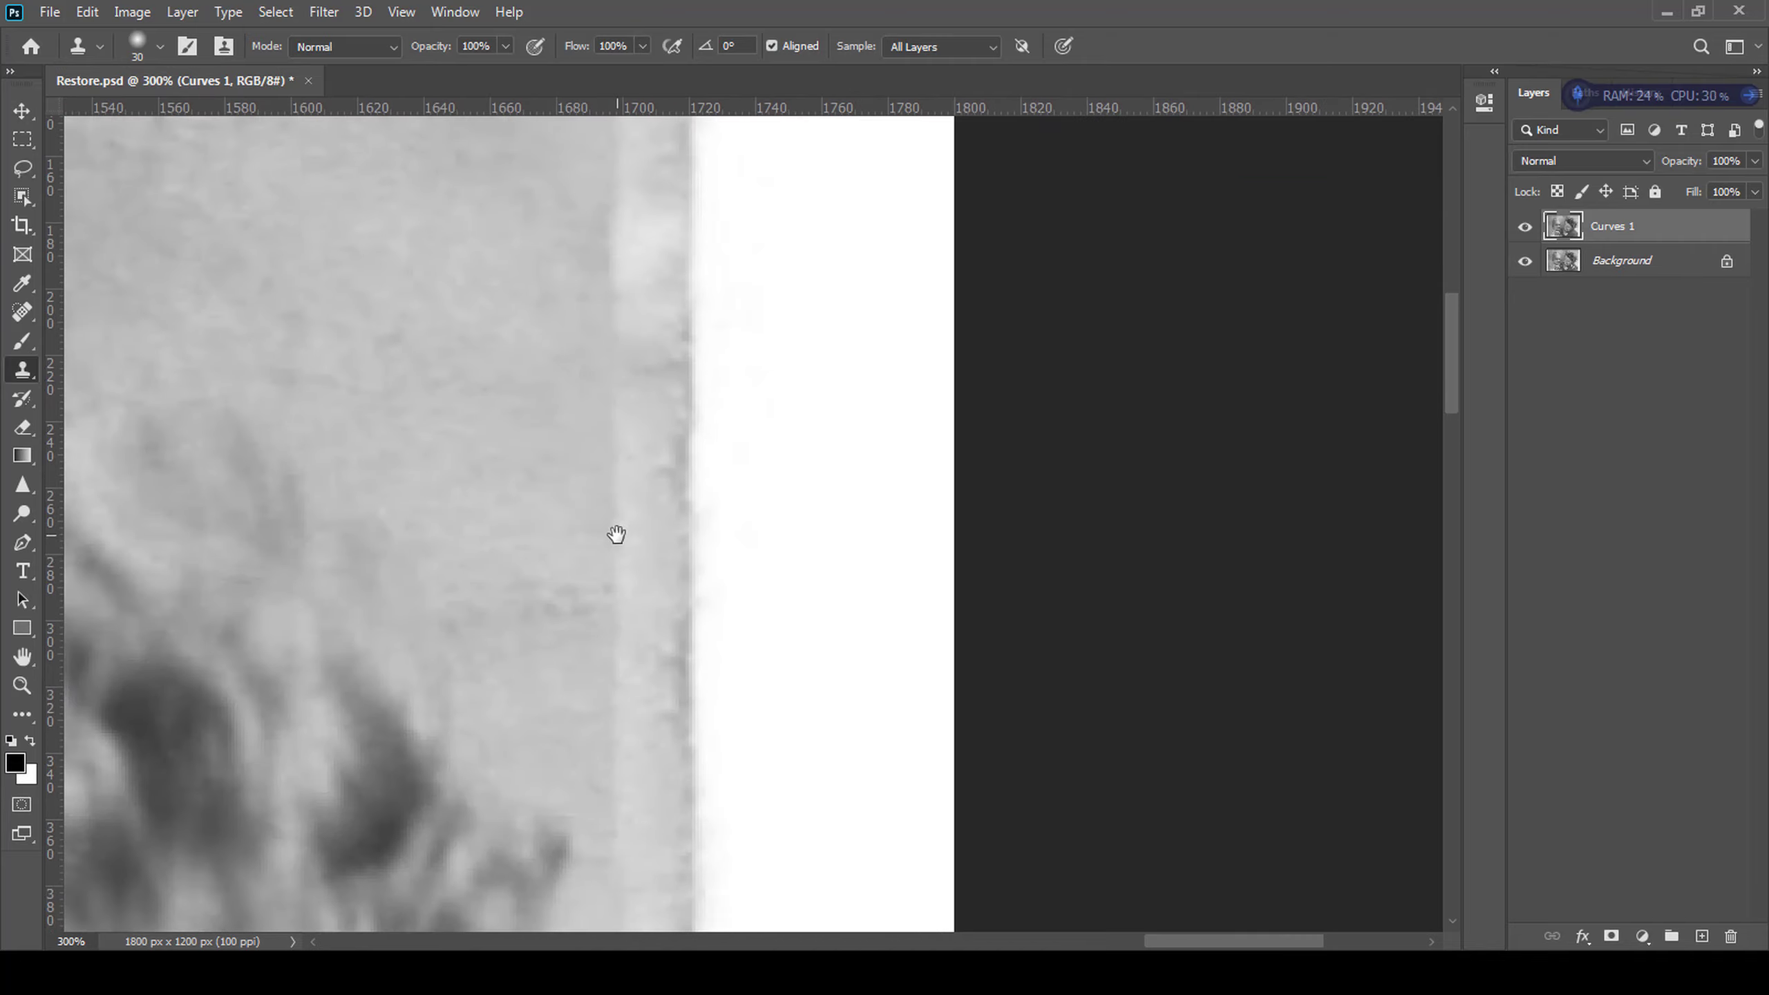
ctrl+alt+click(690, 581)
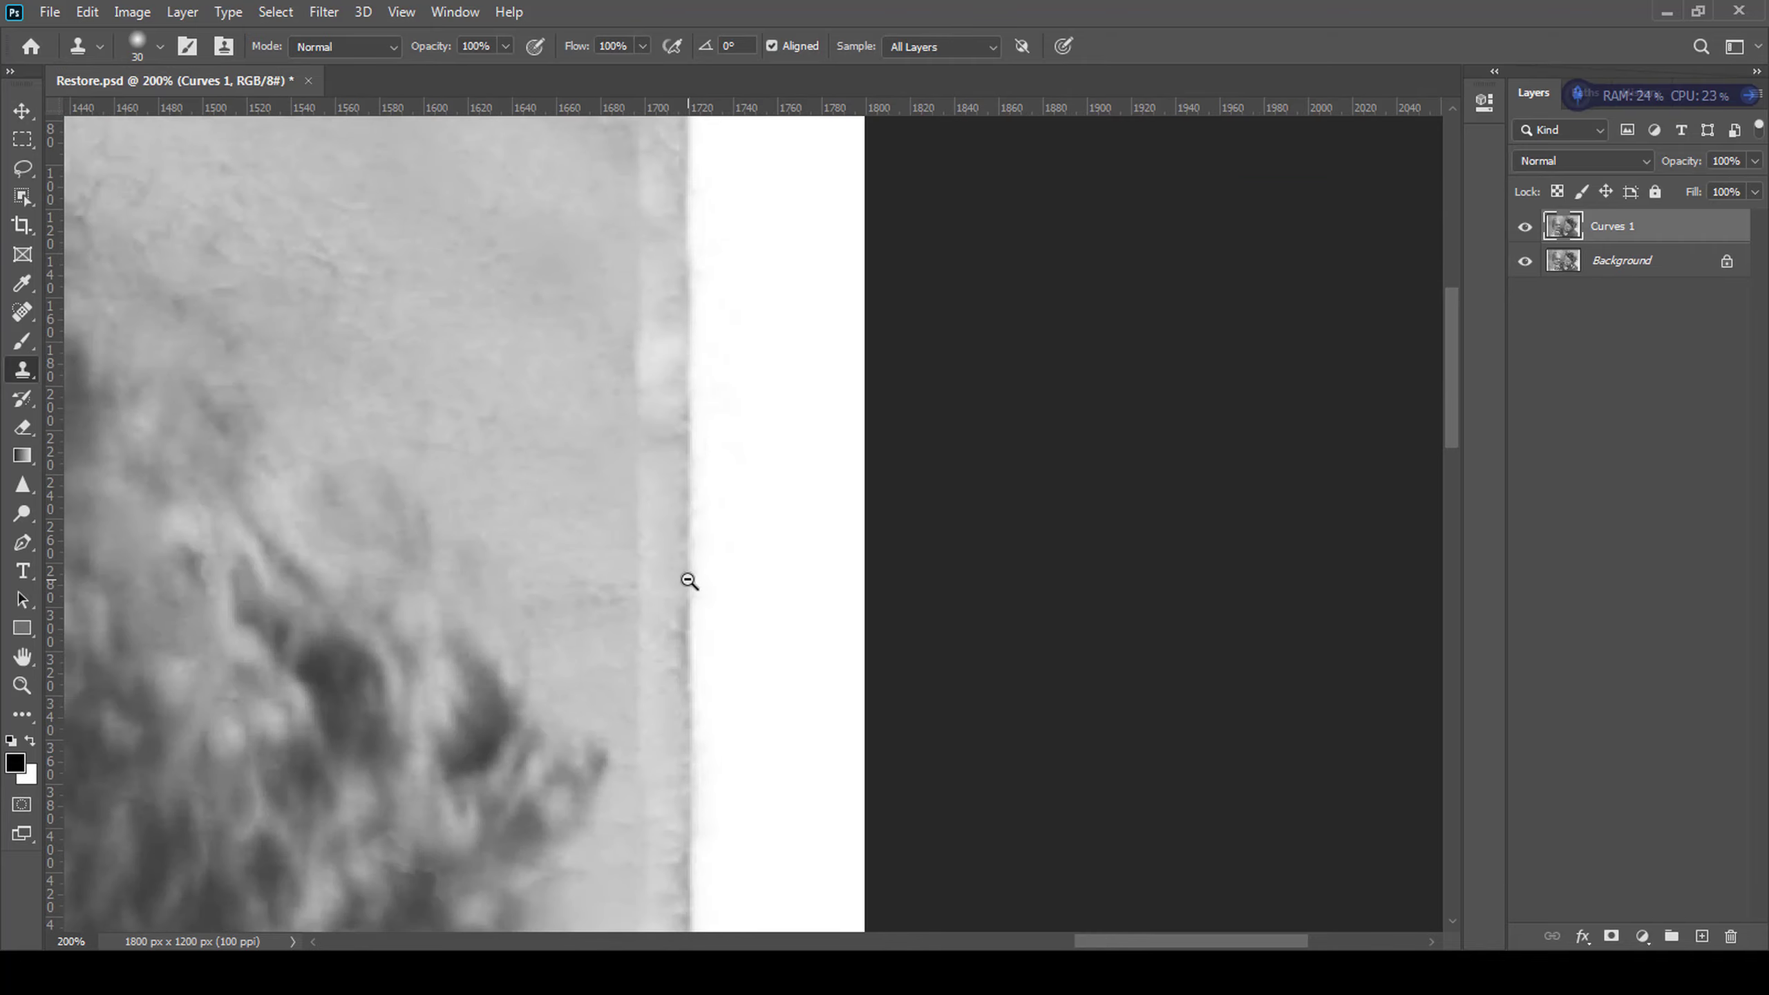
drag(614, 817, 608, 679)
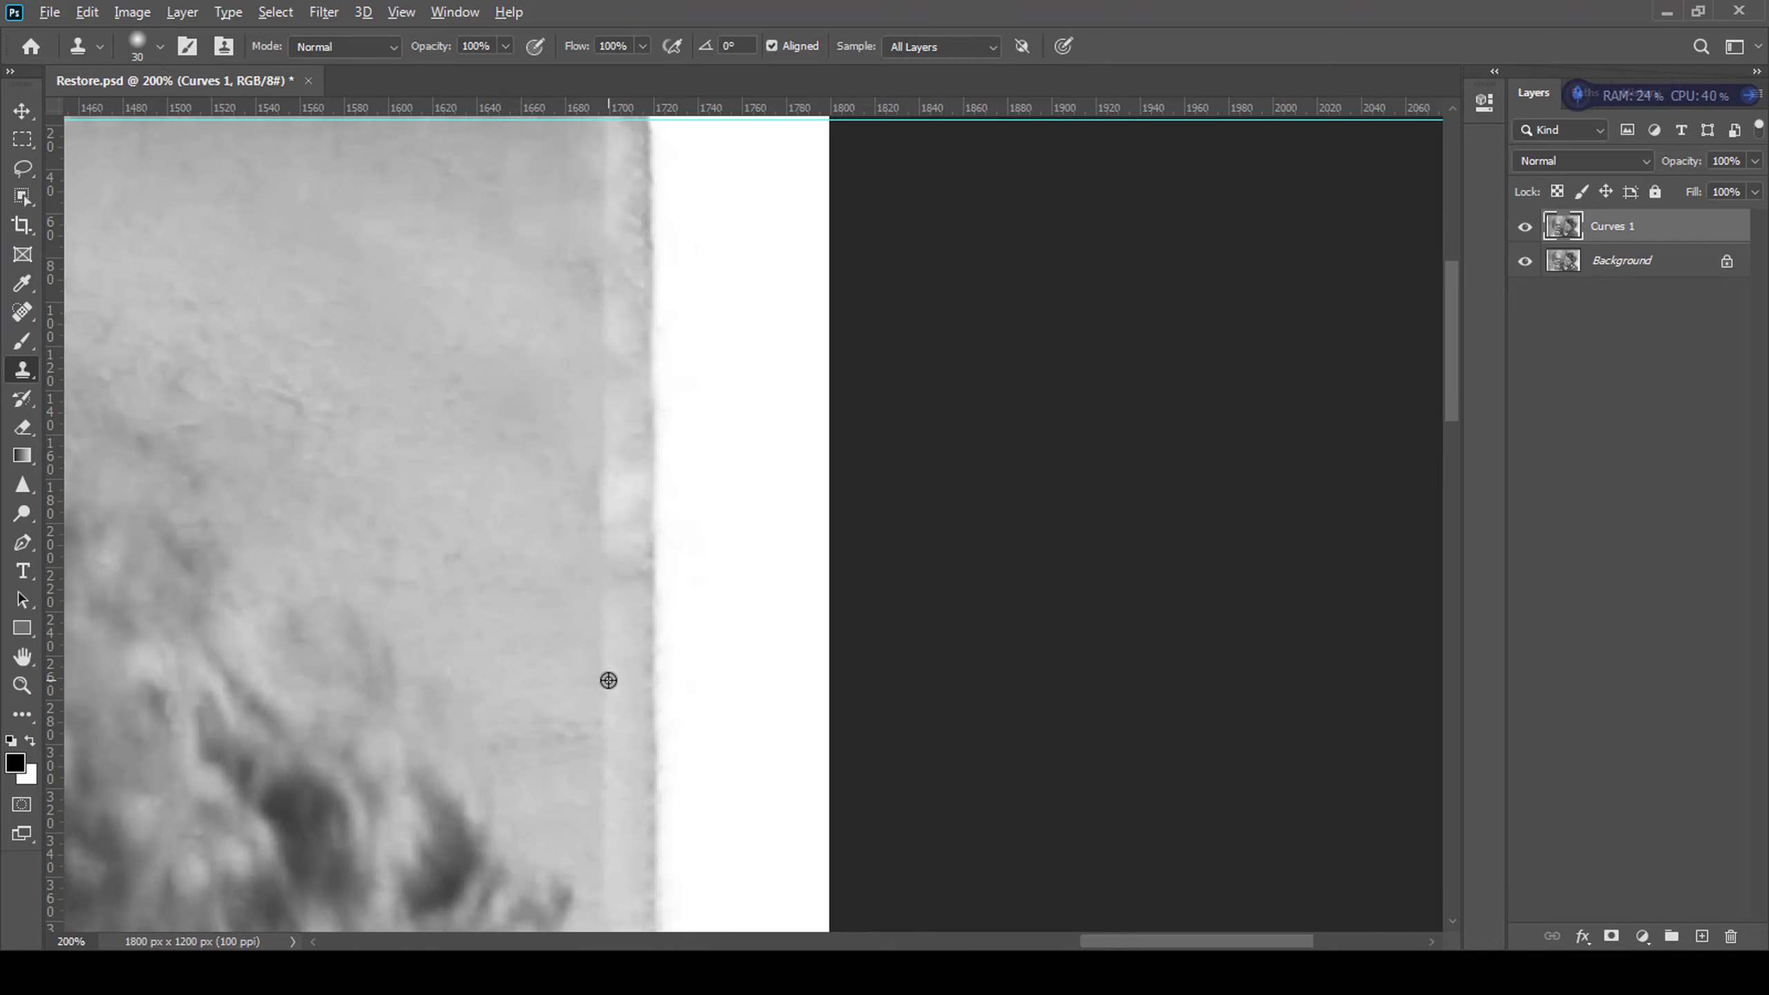
key(ctrl+minus)
- Spot-heal specks in the backdrop along the photo's upper edge near the baby's hat, using brush sizes 15 and 20
scroll(581, 618, down, 10)
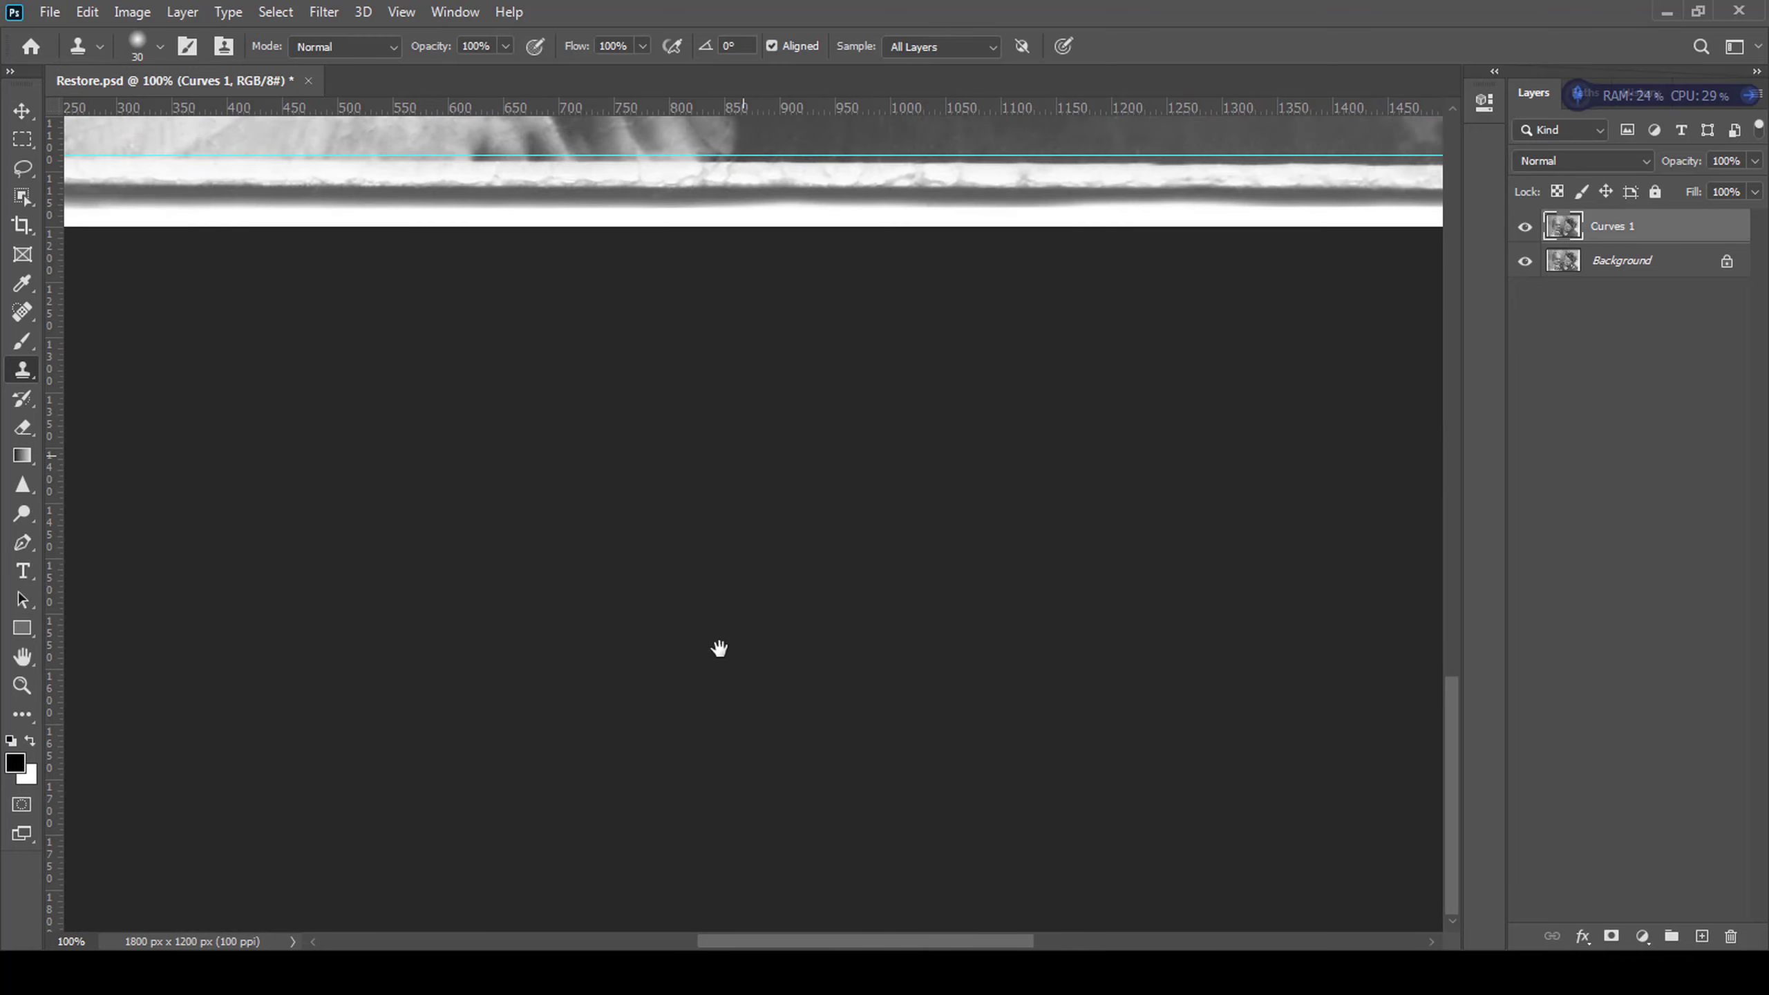
scroll(821, 367, up, 10)
ctrl+click(761, 306)
key(j)
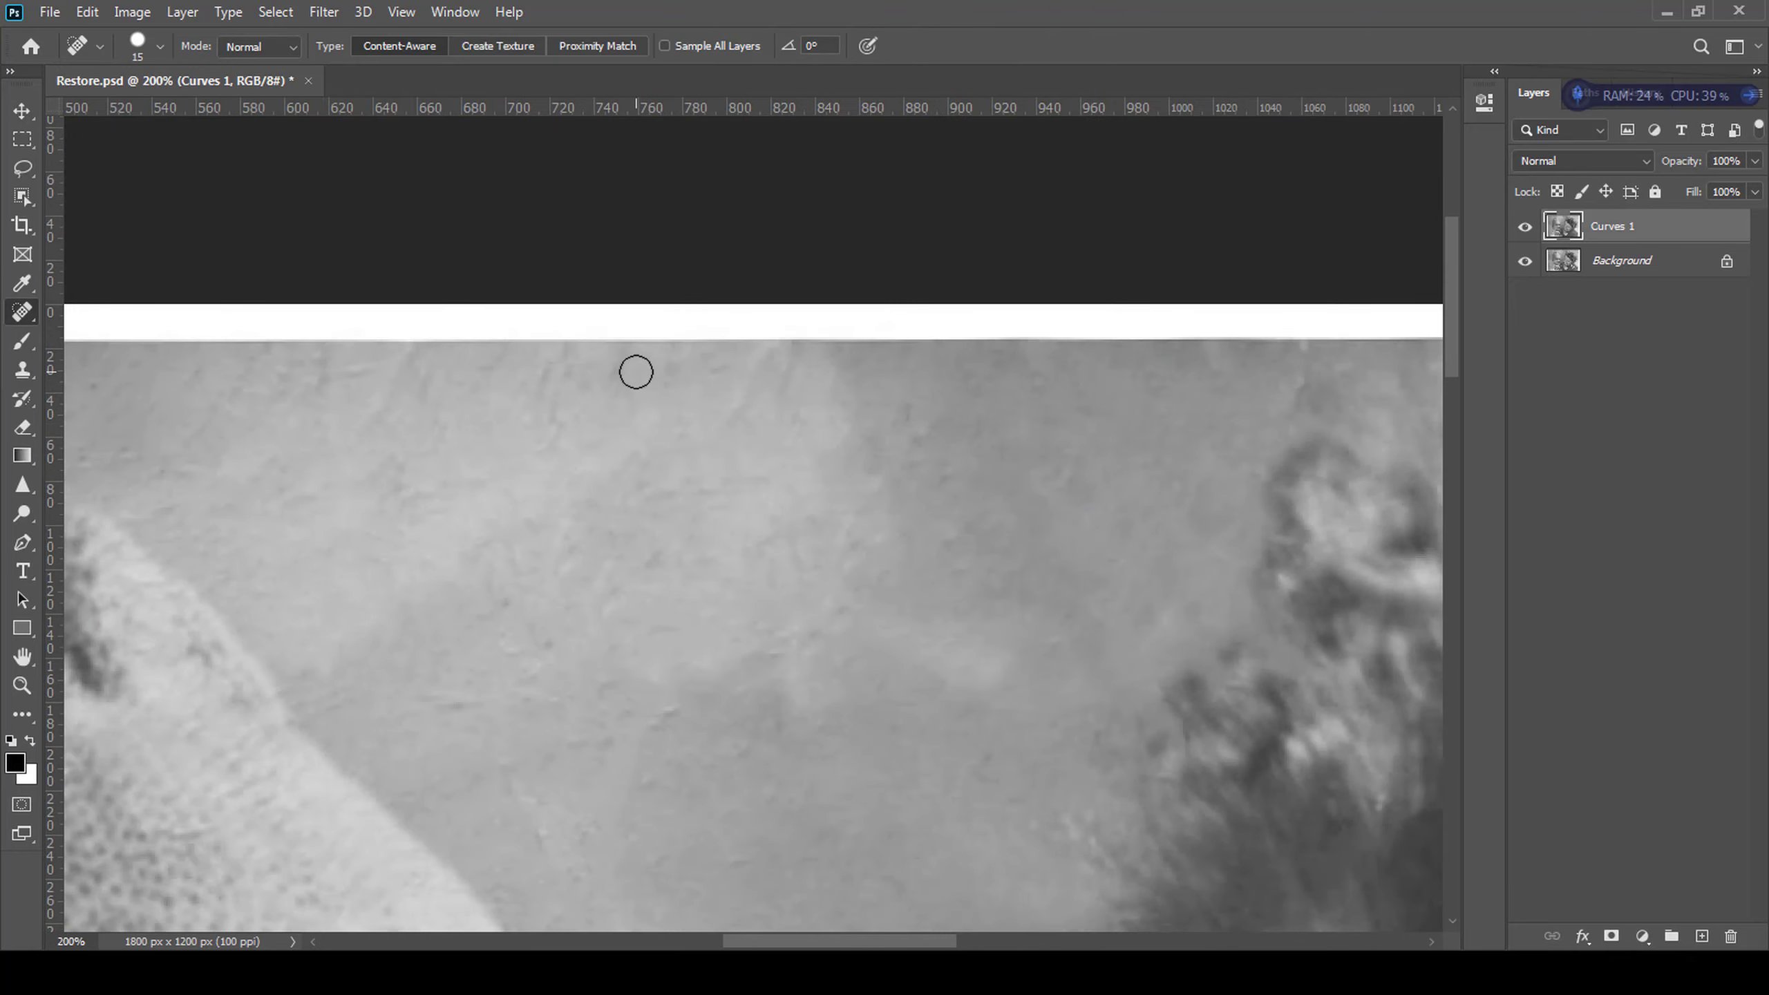
drag(908, 426, 932, 472)
click(983, 608)
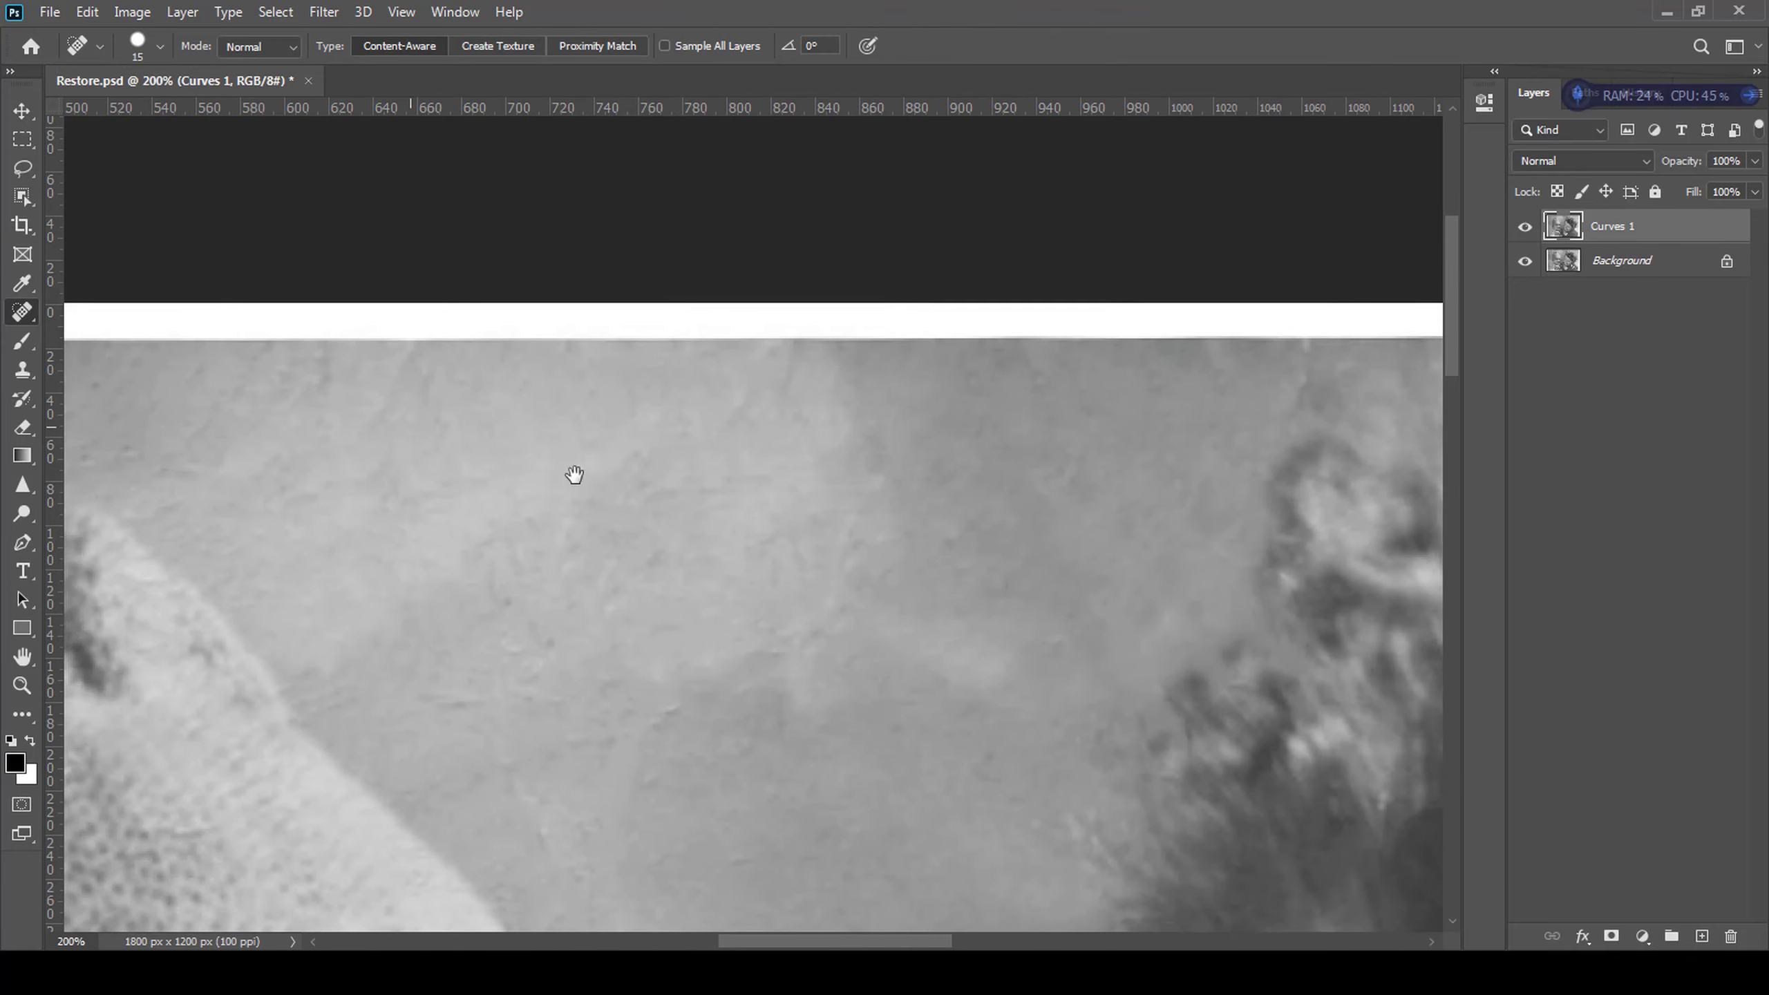
drag(407, 426, 853, 545)
click(991, 462)
key(bracketright)
click(732, 488)
drag(279, 592, 689, 534)
drag(124, 514, 324, 561)
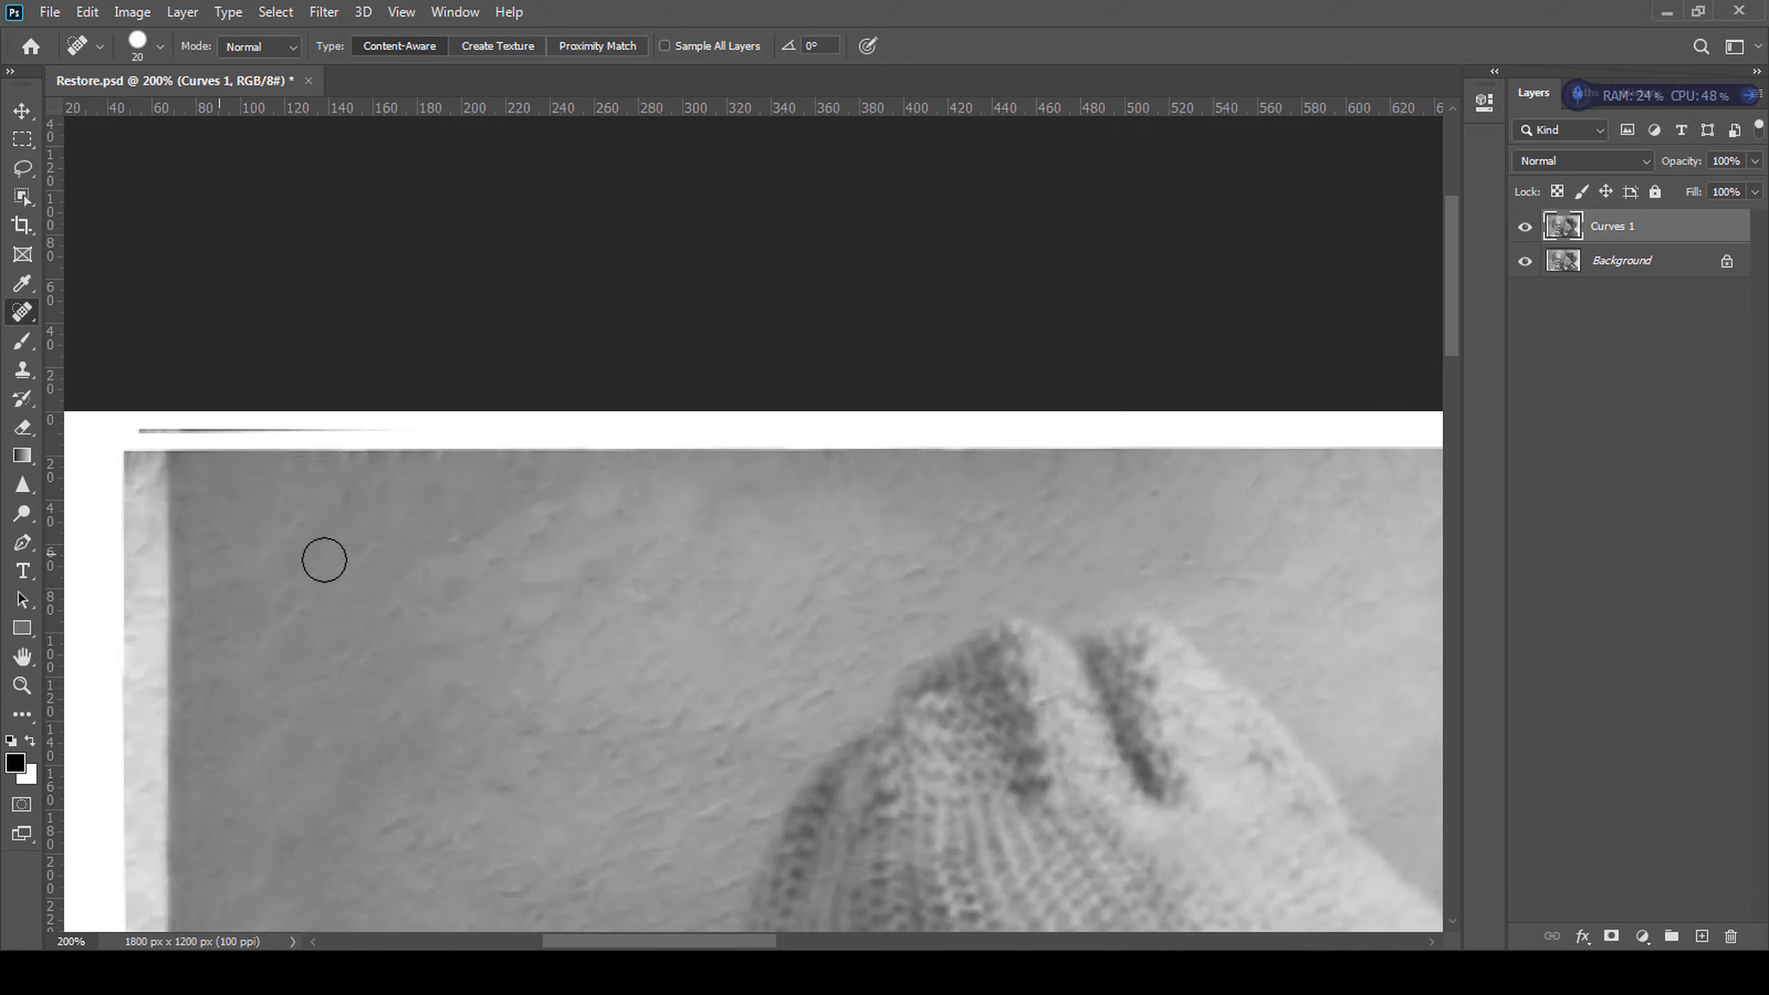
- Inspect the whole photo at several magnifications for remaining damage on the figures, backdrop and border
drag(673, 907, 703, 411)
key(ctrl+minus)
key(ctrl+minus)
drag(767, 872, 742, 450)
drag(543, 153, 569, 468)
drag(736, 780, 644, 400)
scroll(643, 400, down, 1)
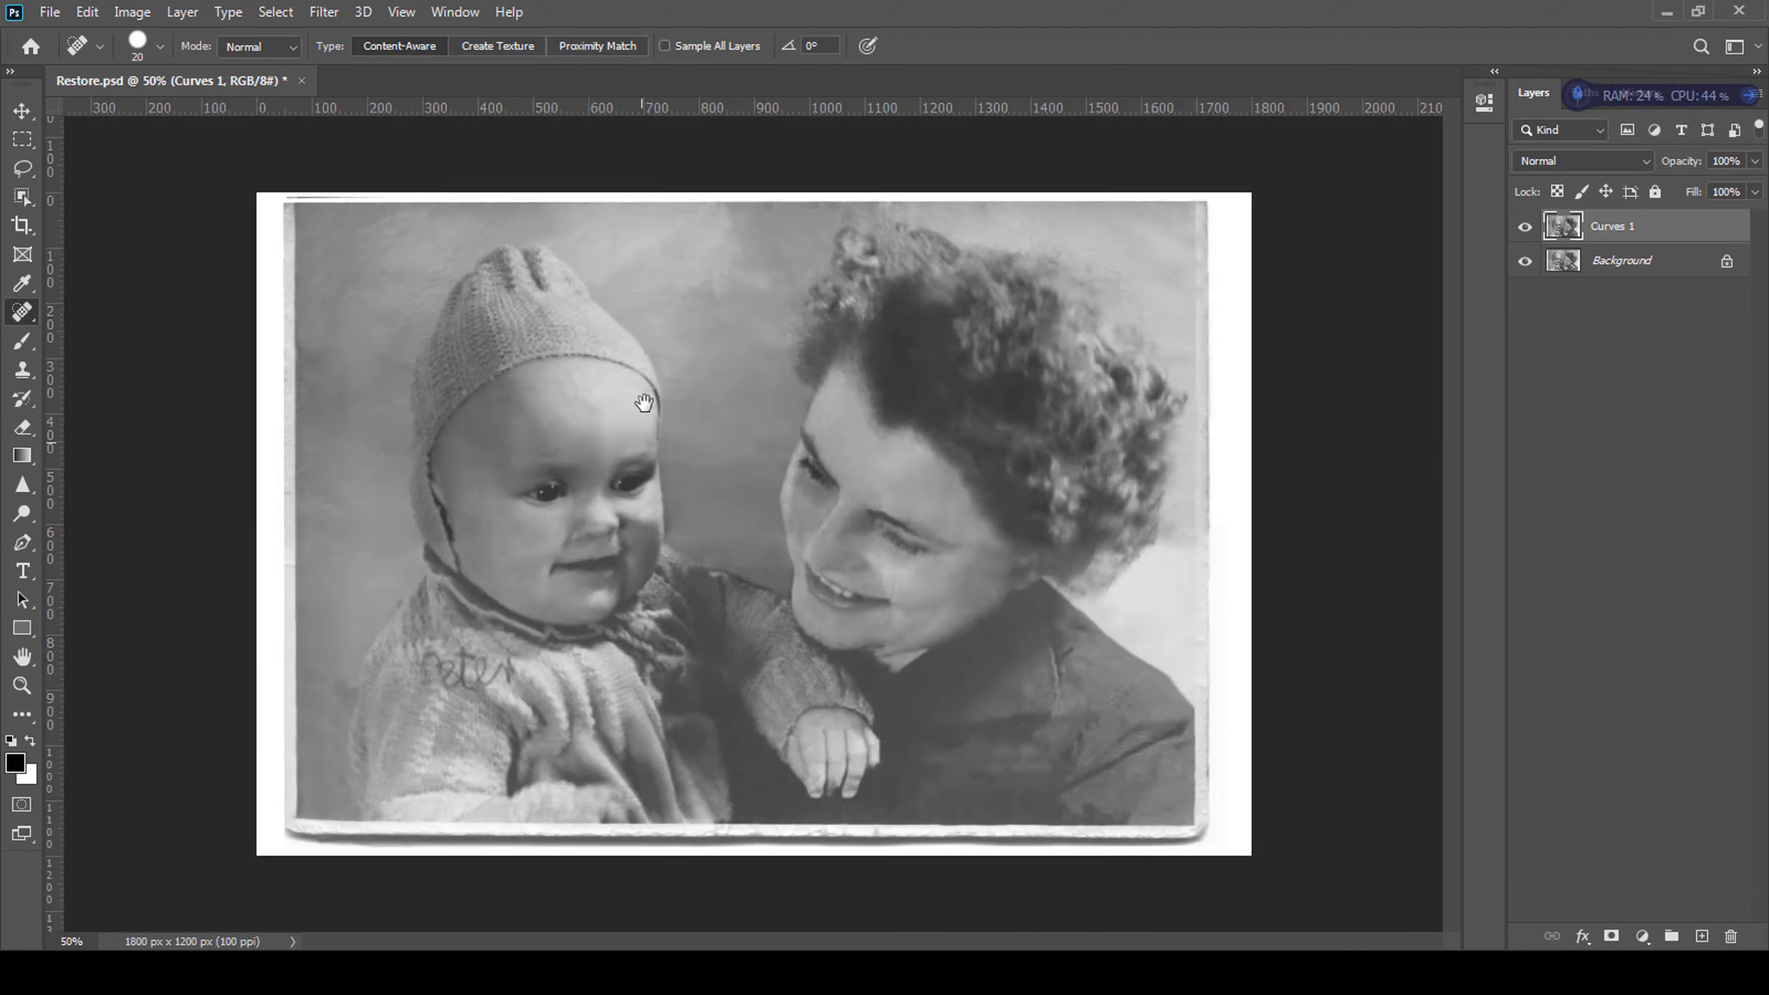
scroll(644, 399, up, 2)
drag(478, 218, 916, 490)
scroll(399, 310, up, 1)
scroll(909, 410, down, 1)
drag(818, 723, 673, 528)
scroll(674, 528, down, 1)
drag(1115, 913, 770, 640)
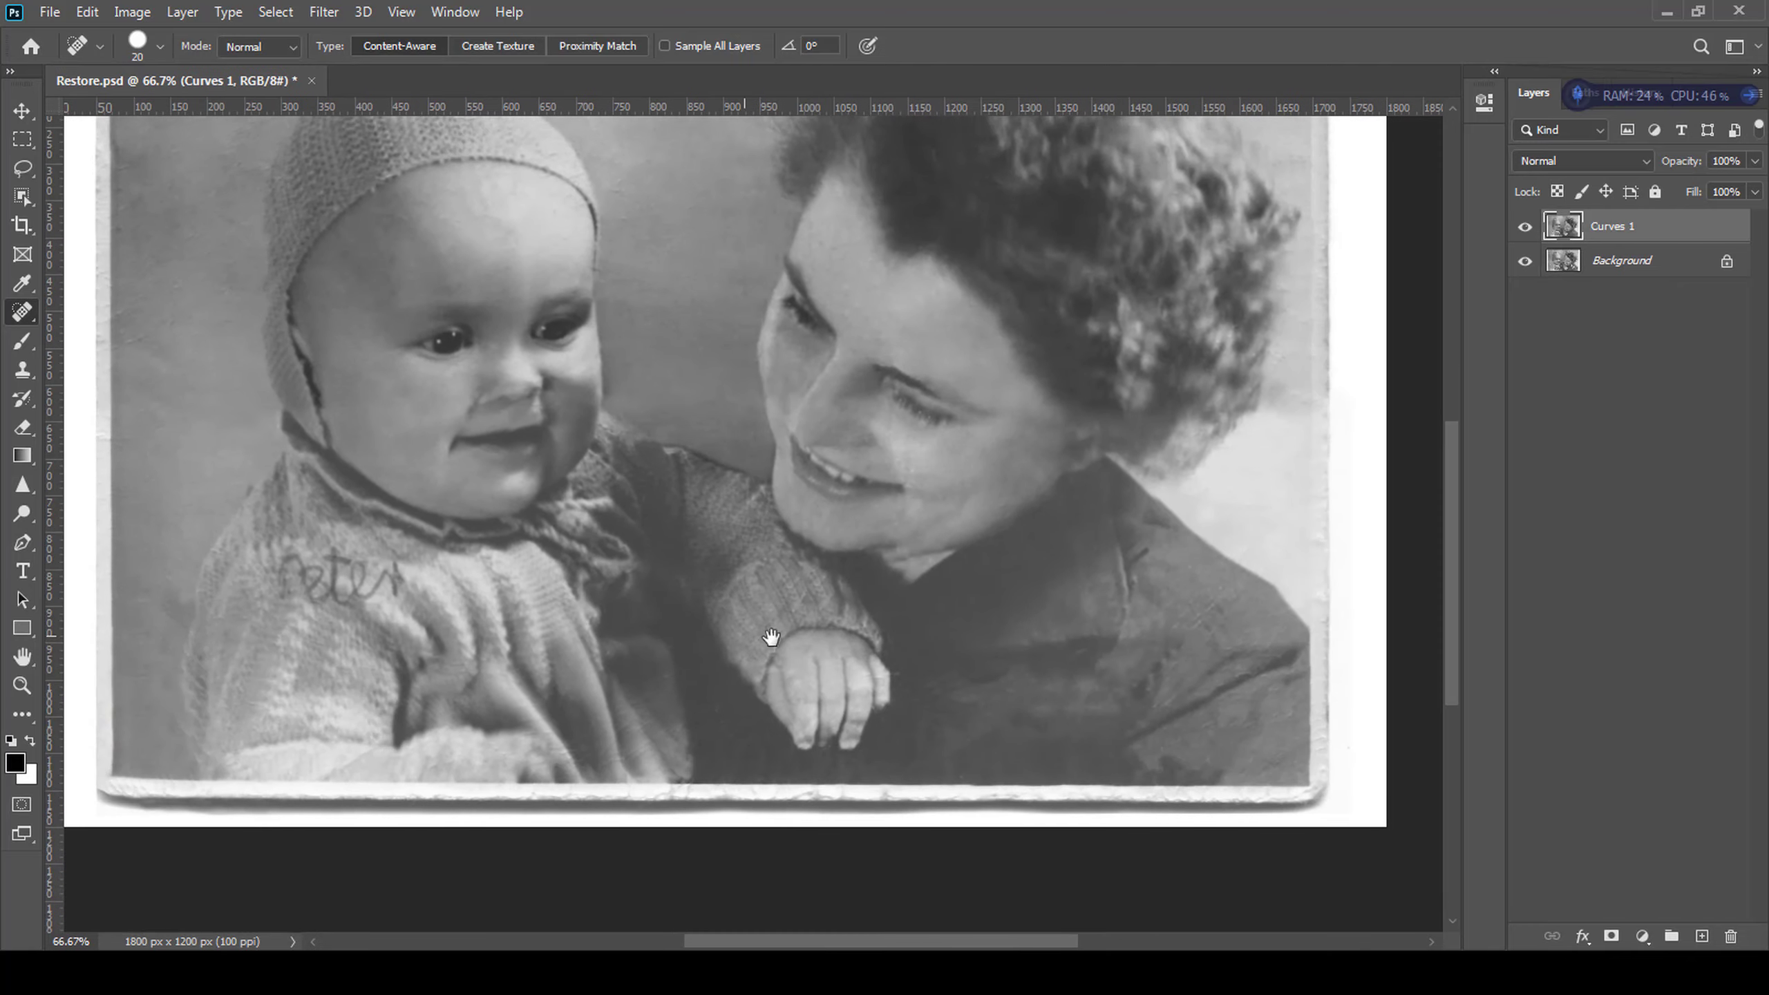
- Clone over the uneven outer edge of the white border beside the baby's hat with a size 30 brush
drag(400, 280, 525, 411)
scroll(240, 746, up, 2)
drag(241, 745, 462, 558)
scroll(462, 558, down, 2)
scroll(412, 298, up, 2)
drag(412, 297, 502, 683)
key(s)
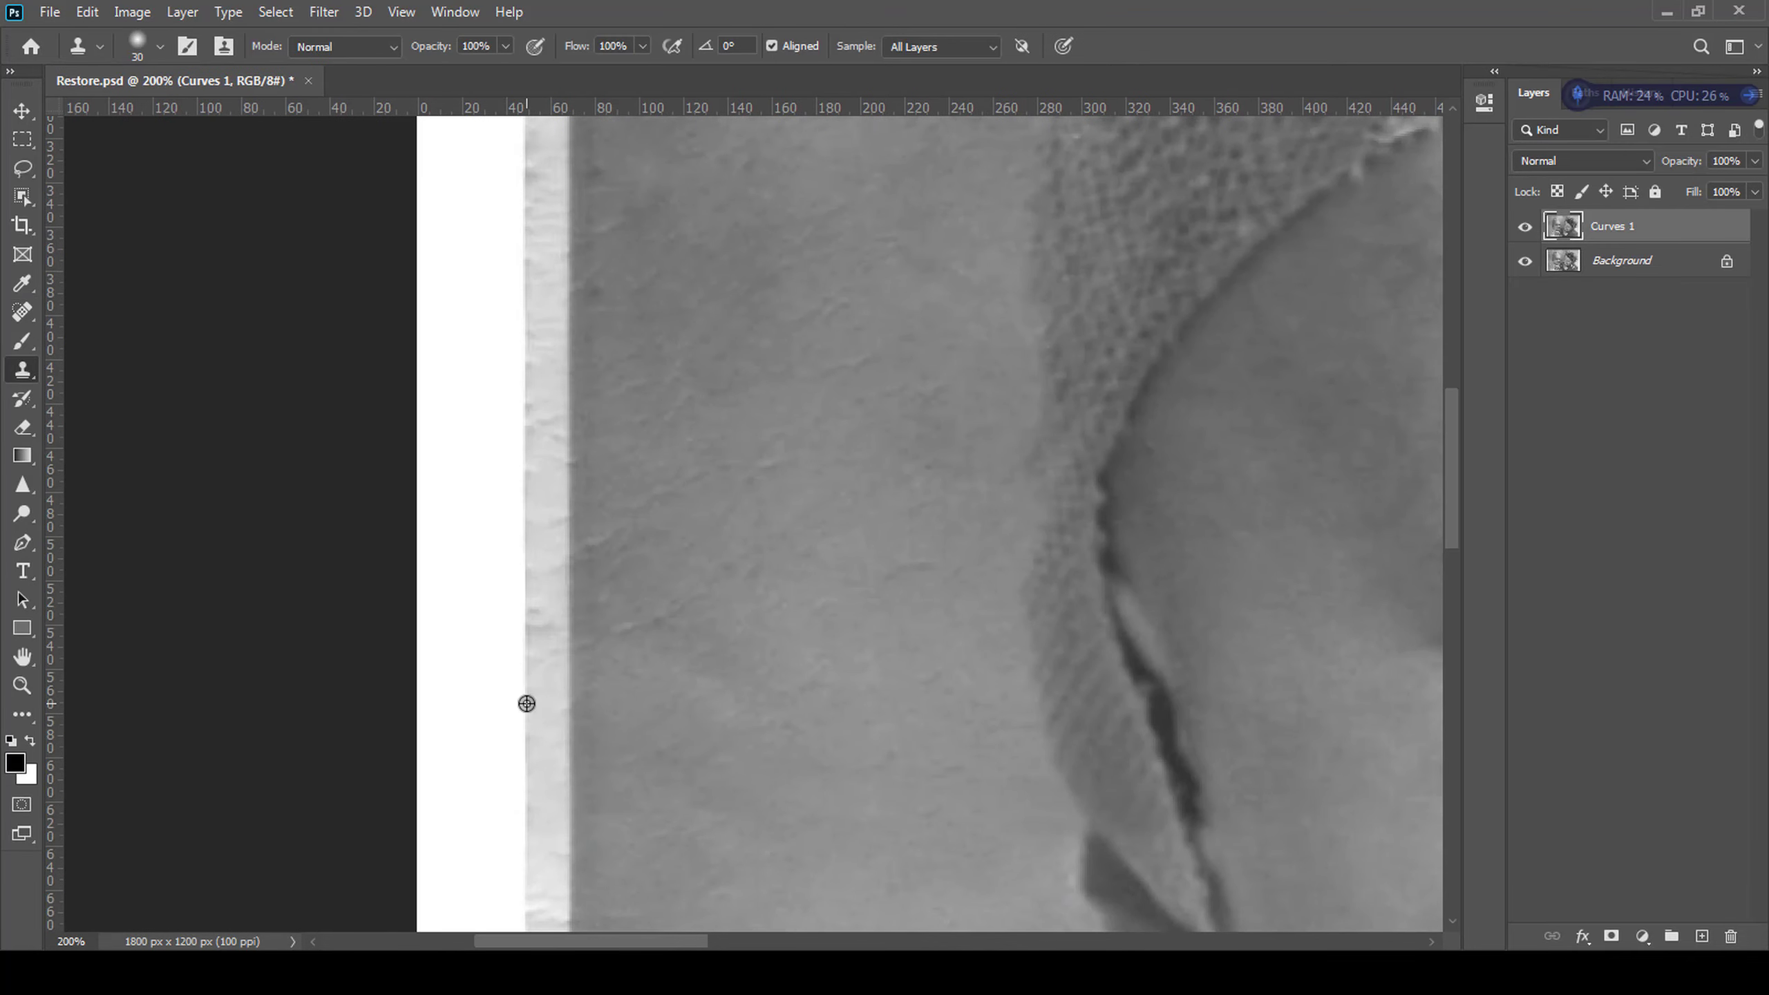
drag(546, 457, 543, 651)
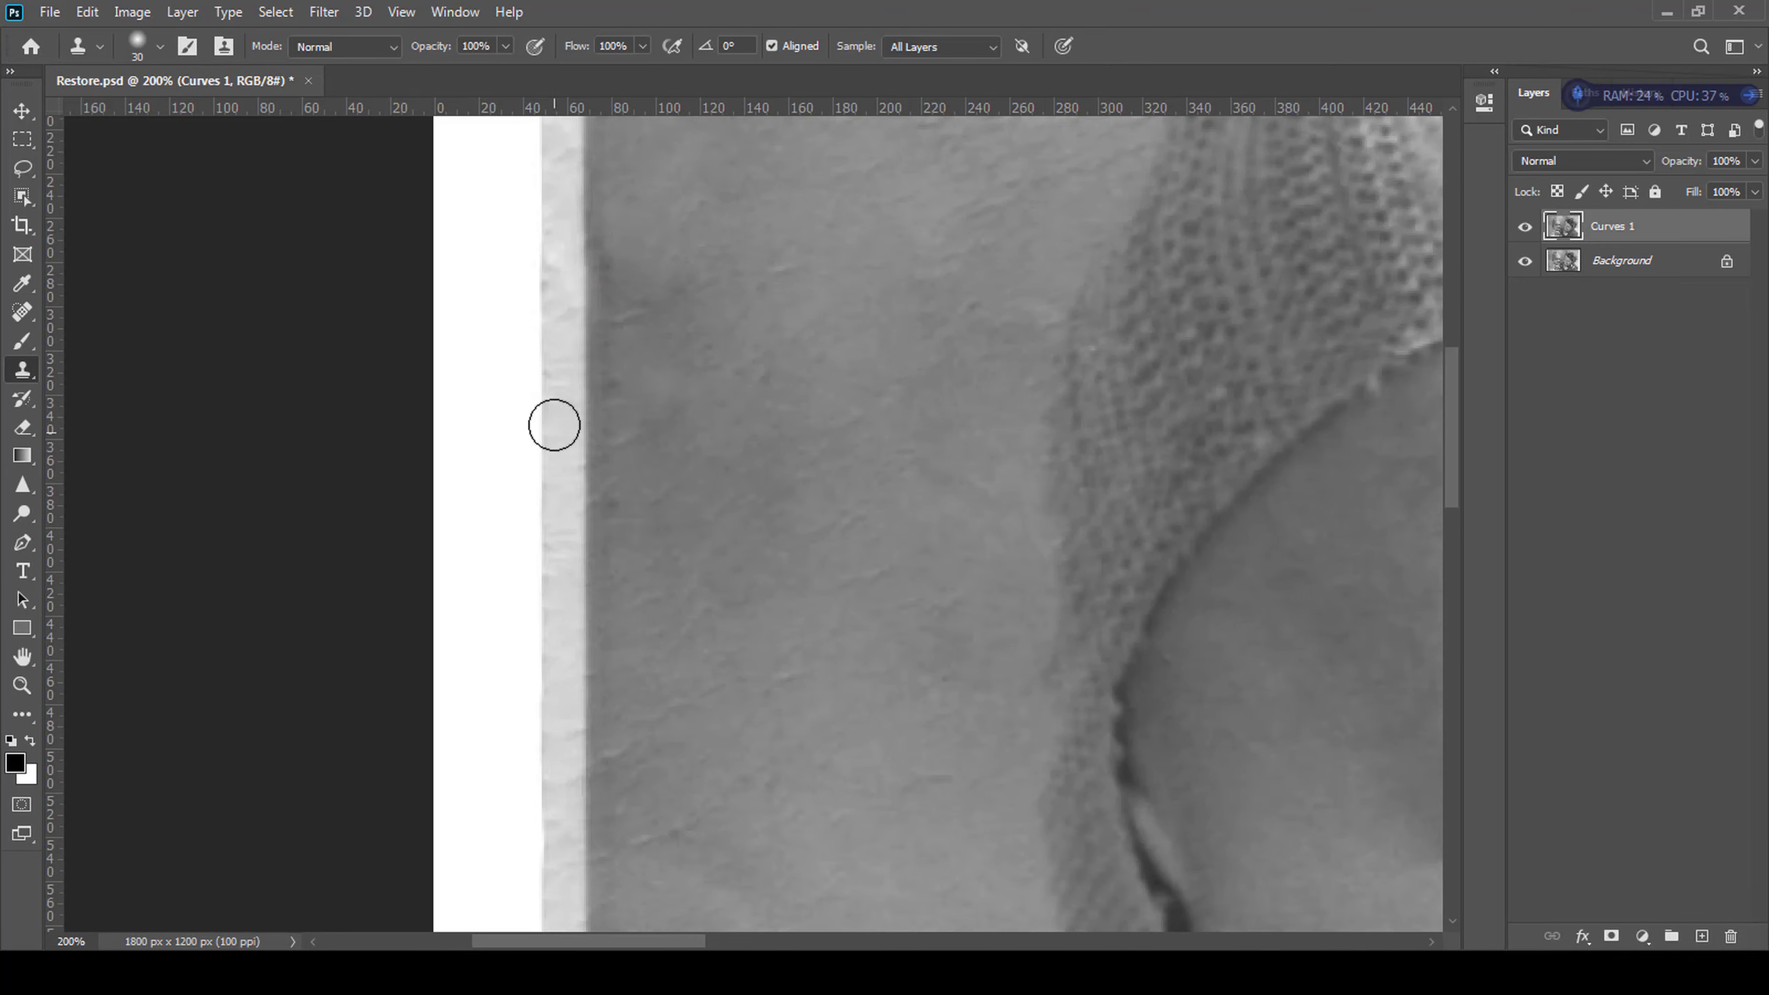
drag(554, 425, 578, 689)
- Trace the photo's outer edge, including its white border and rounded lower corner, with a closed Pen path
key(h)
drag(573, 553, 842, 838)
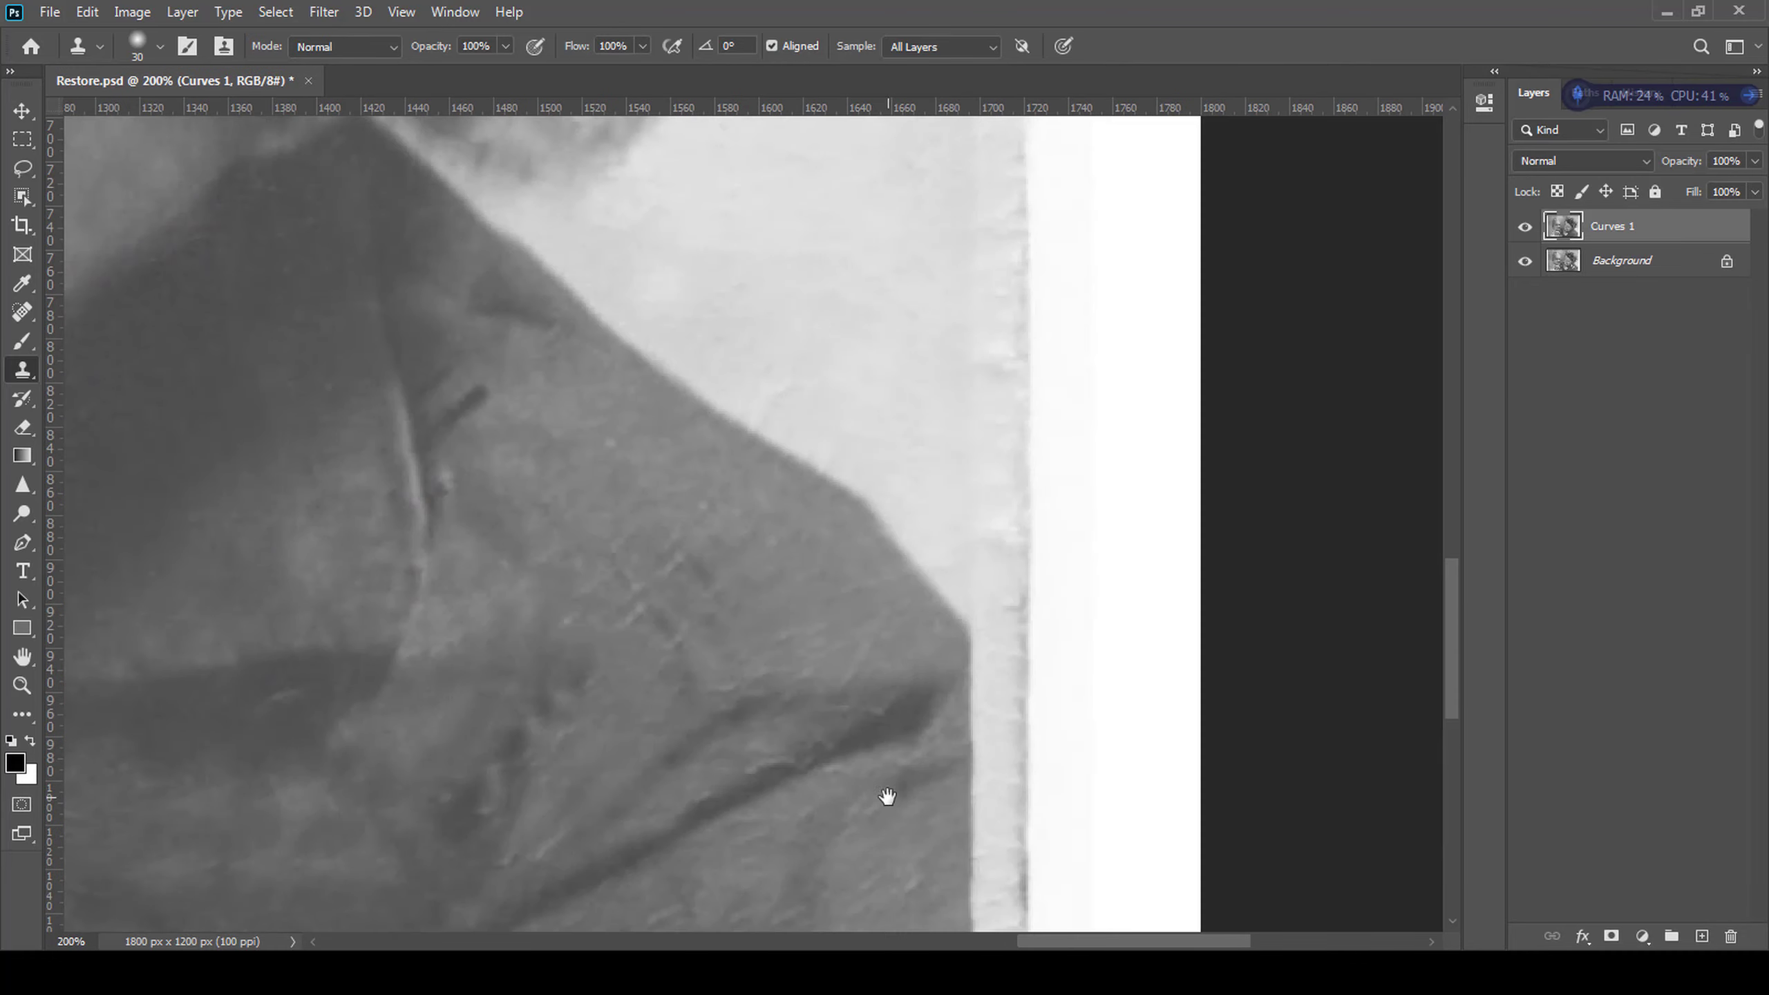
click(985, 164)
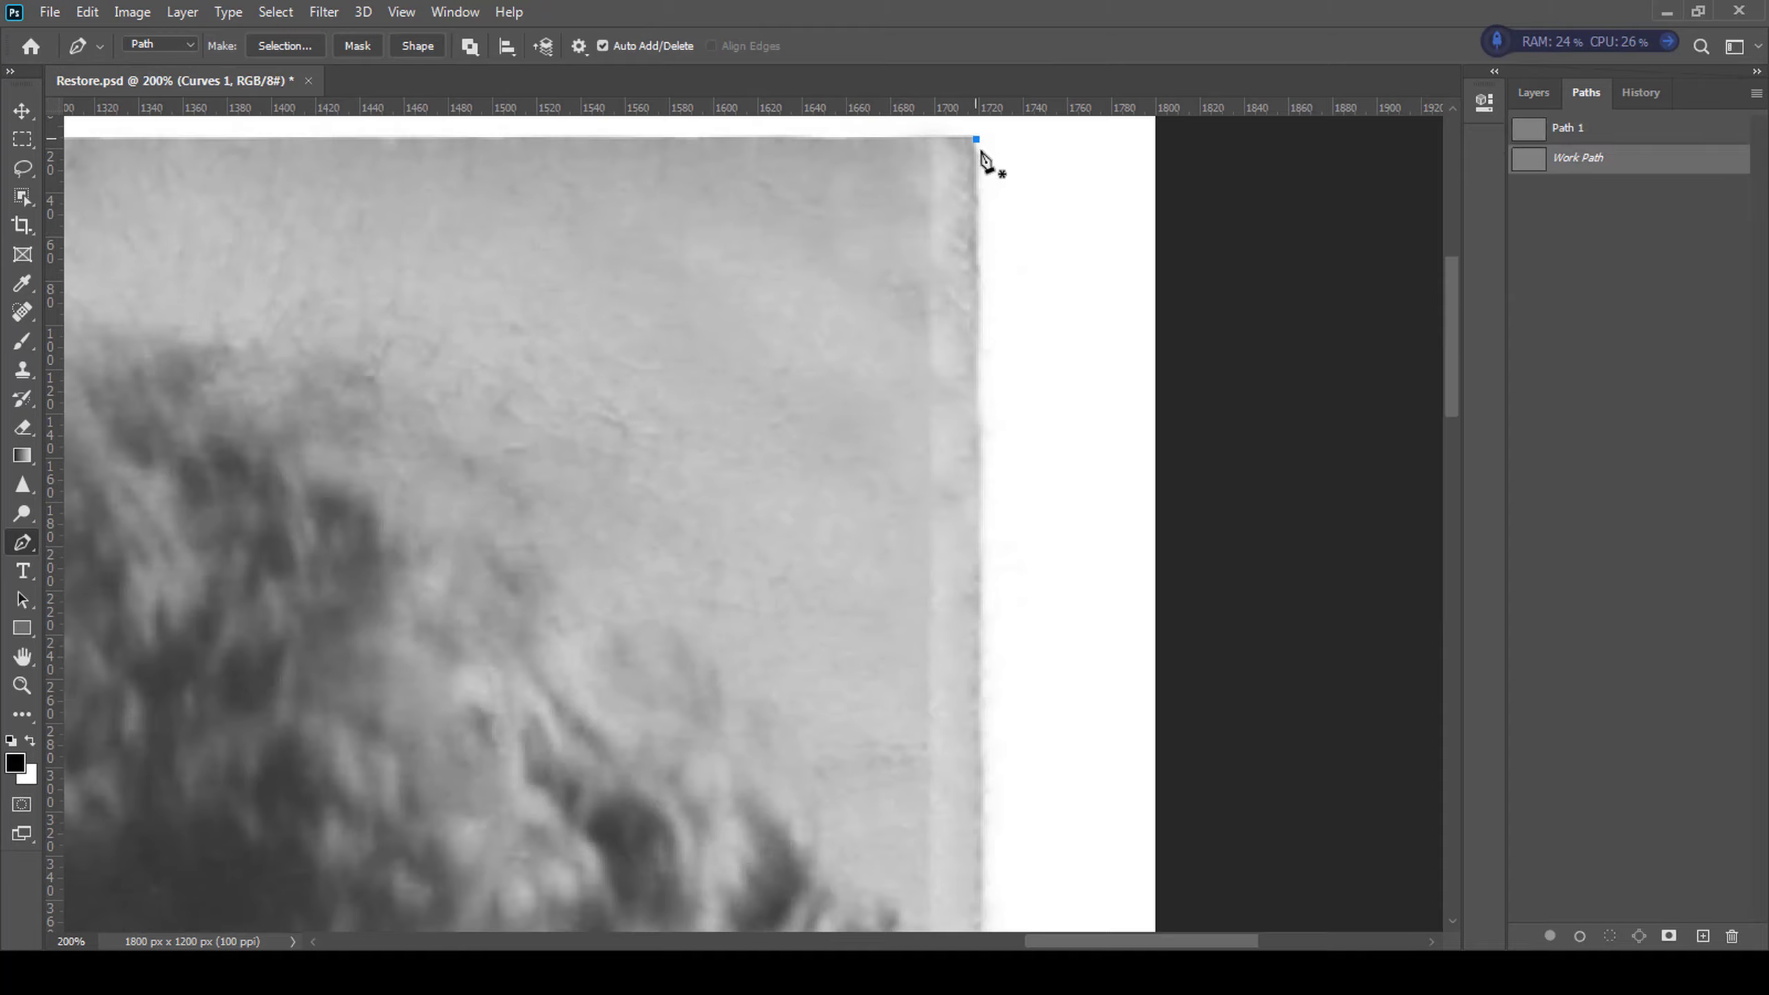
scroll(975, 488, down, 10)
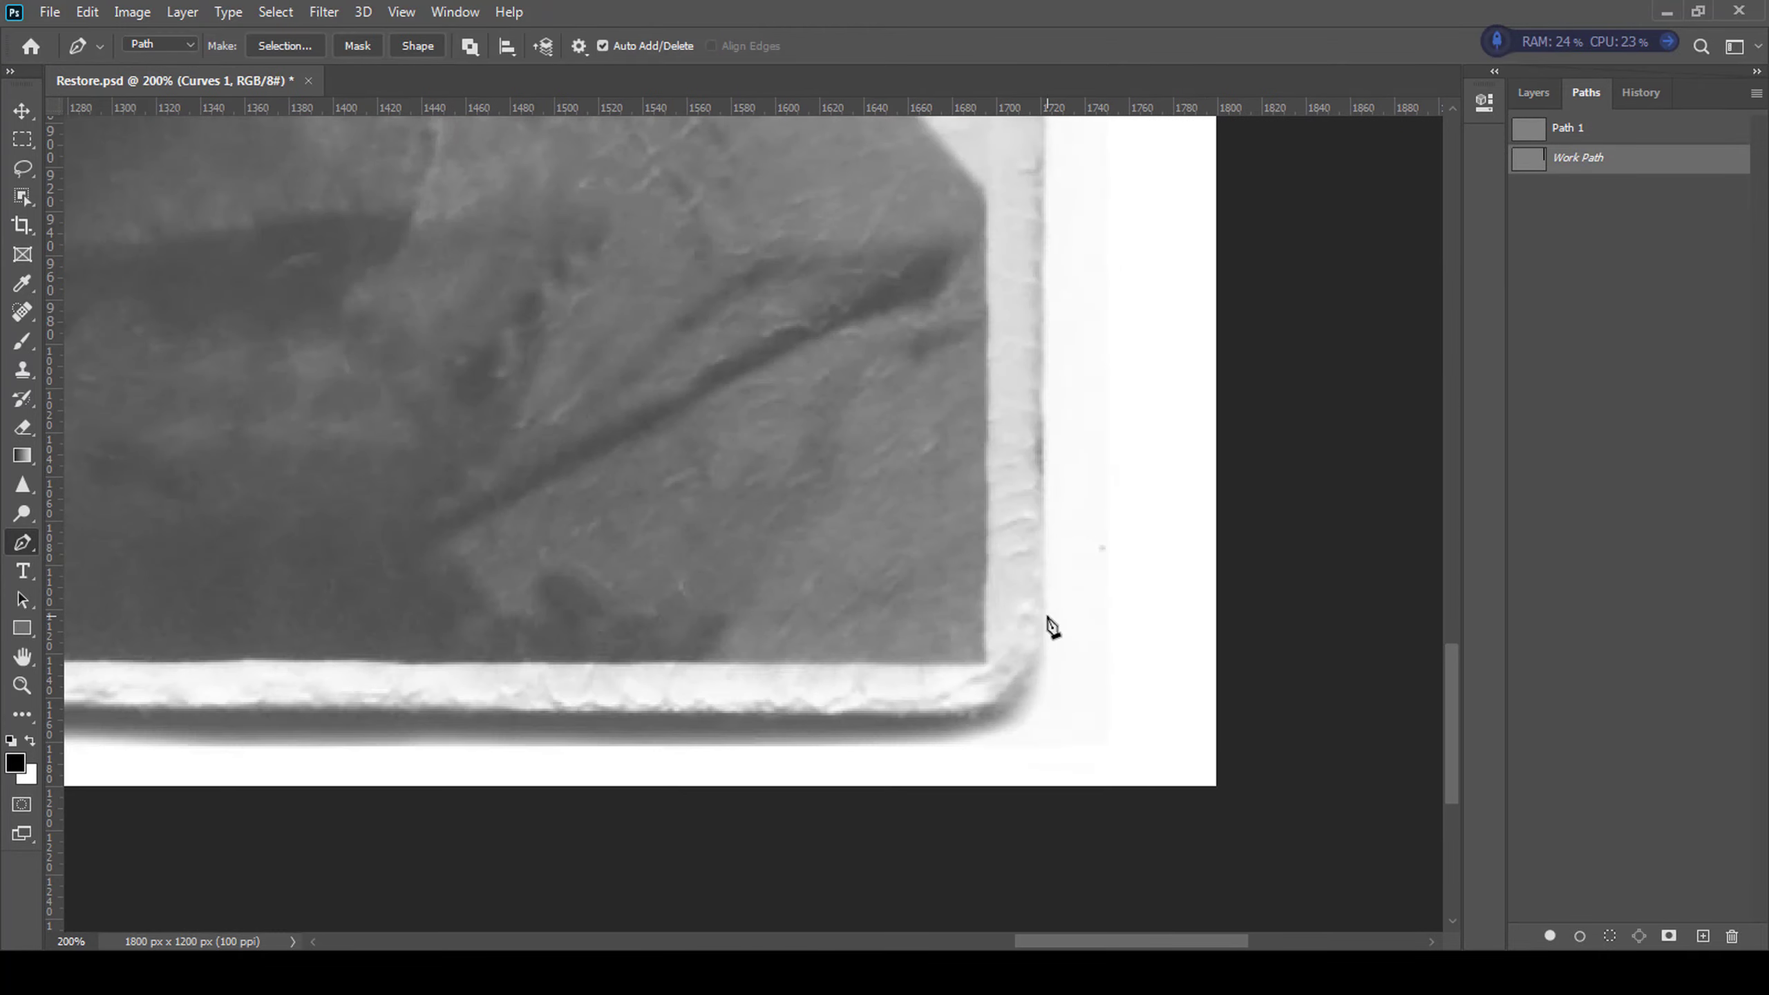
drag(834, 714, 799, 660)
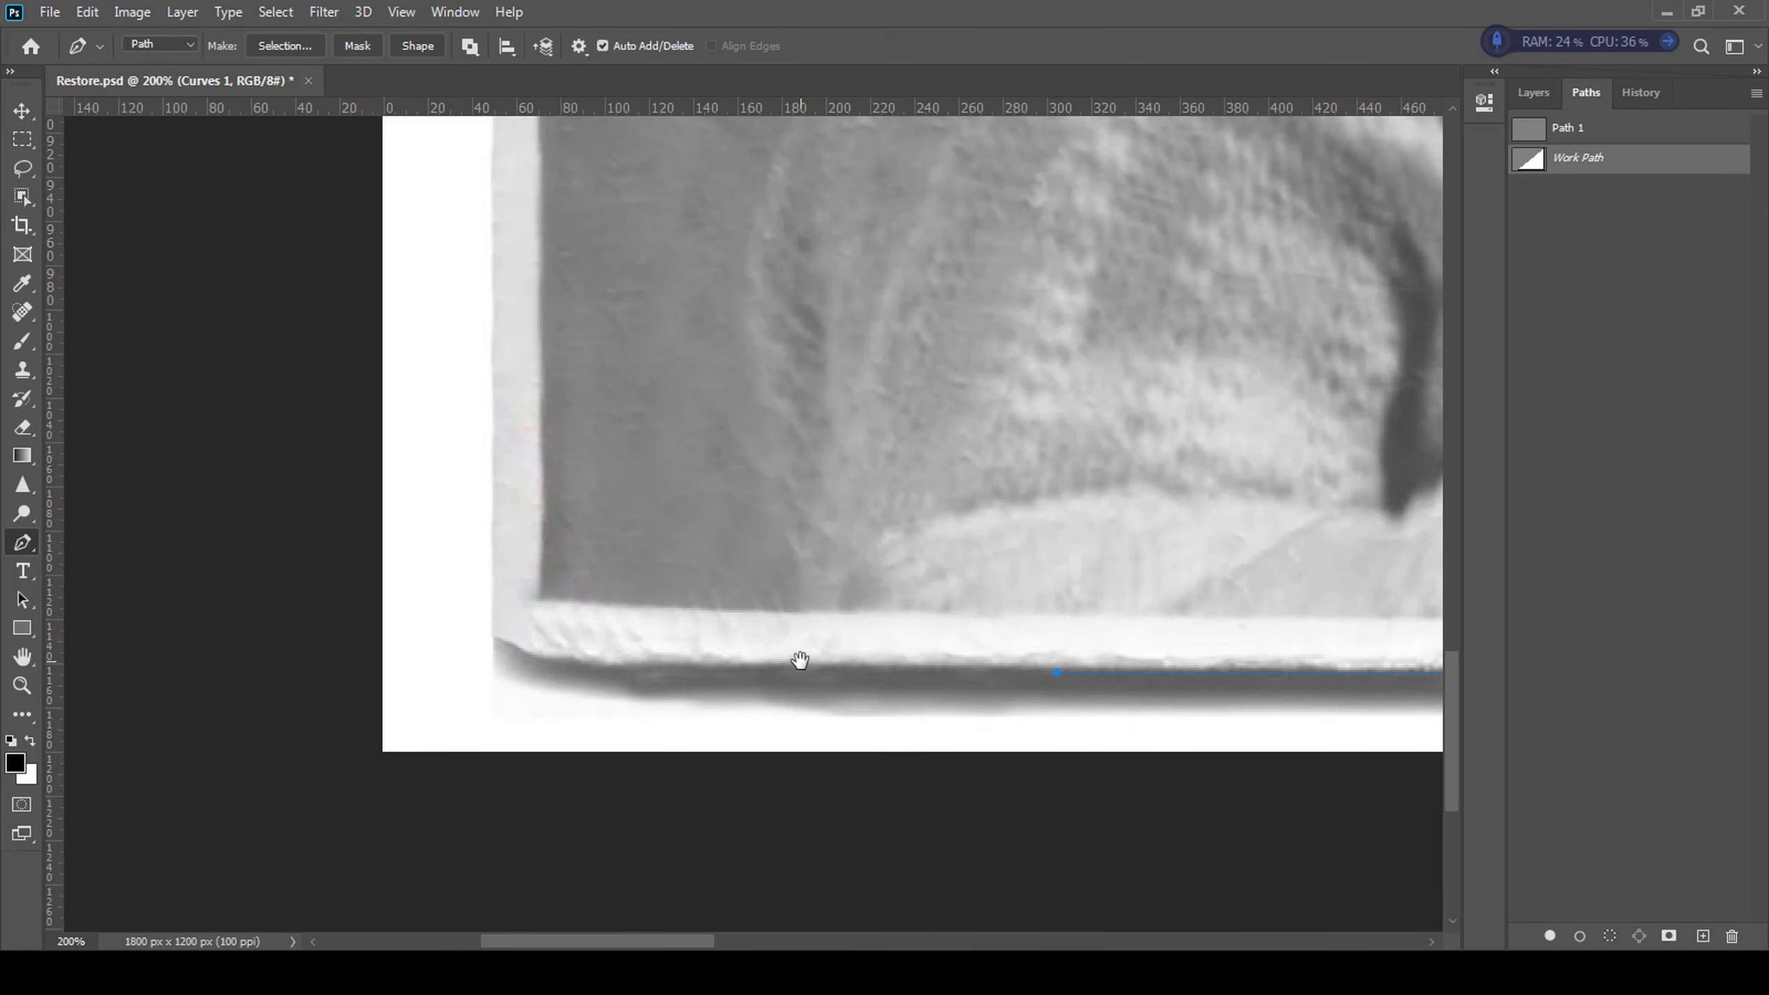
drag(492, 628, 1138, 585)
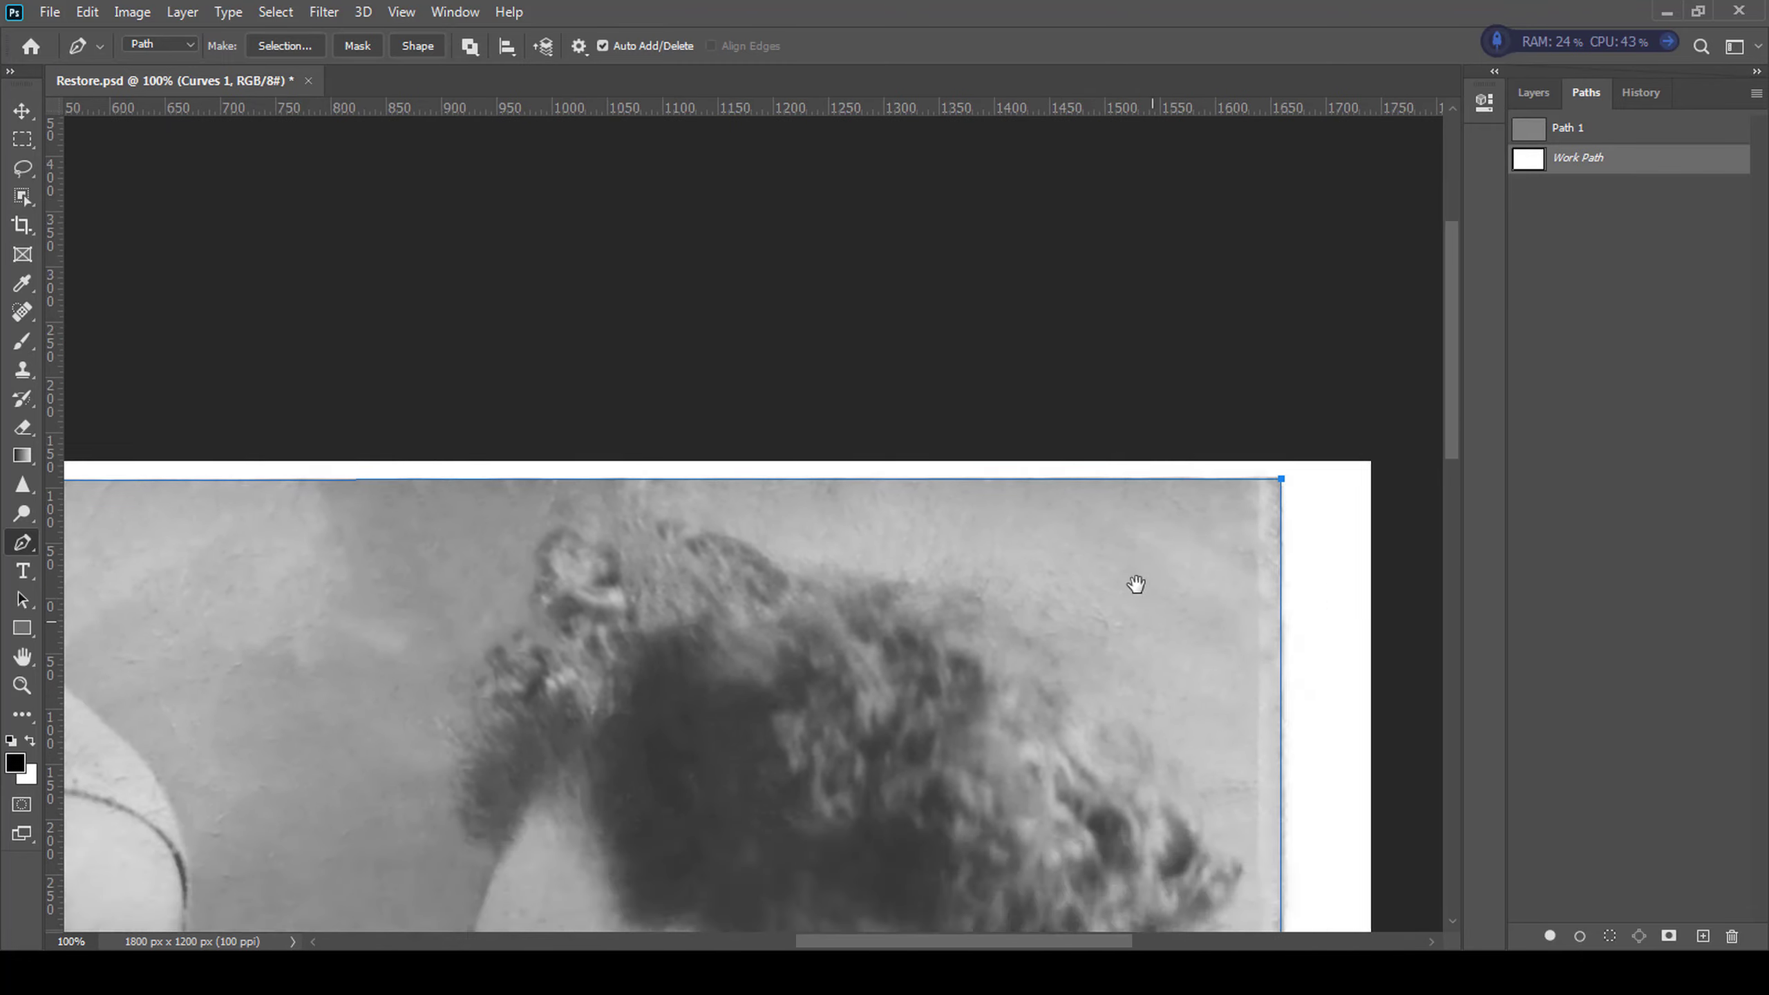
- Add a new layer above Curves 1 and convert the photo outline path into a selection
click(1534, 92)
click(1650, 228)
key(ctrl+Return)
key(ctrl+0)
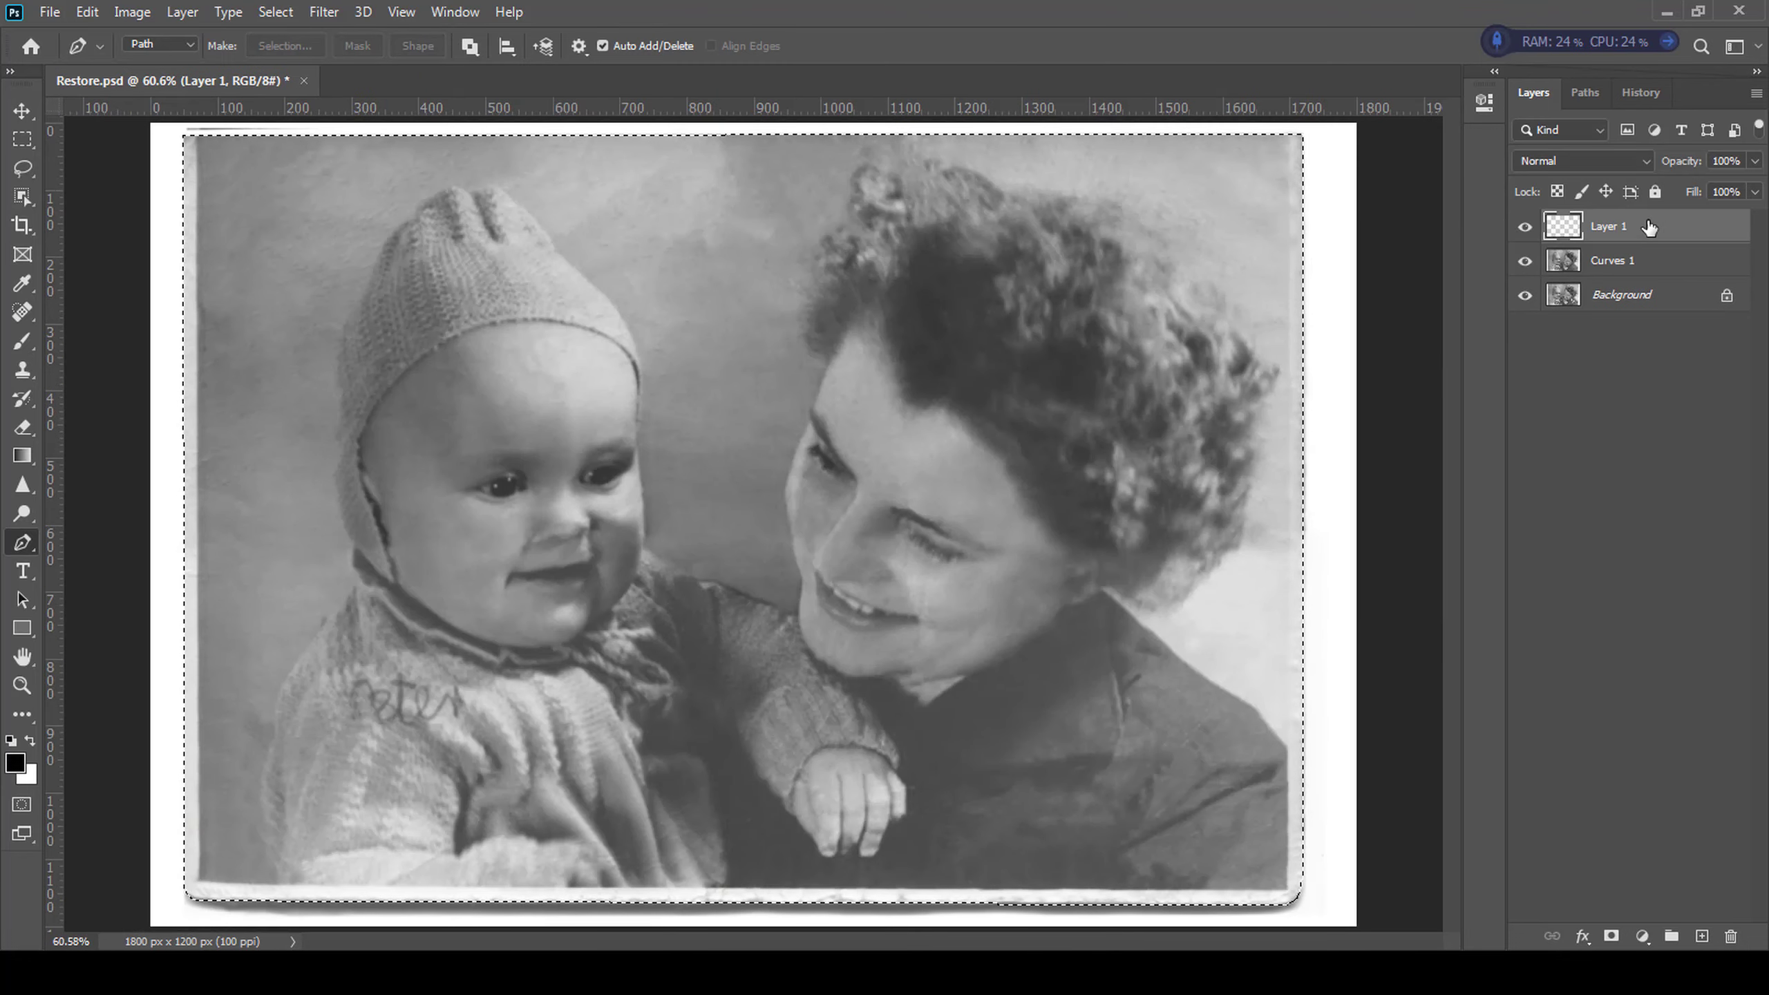
- Paint sampled light grey over the creased side border from the lower corner upward with a size 35 brush
ctrl+click(1298, 836)
mouse_move(1297, 836)
mouse_down()
mouse_move(1043, 434)
mouse_move(1051, 592)
mouse_up()
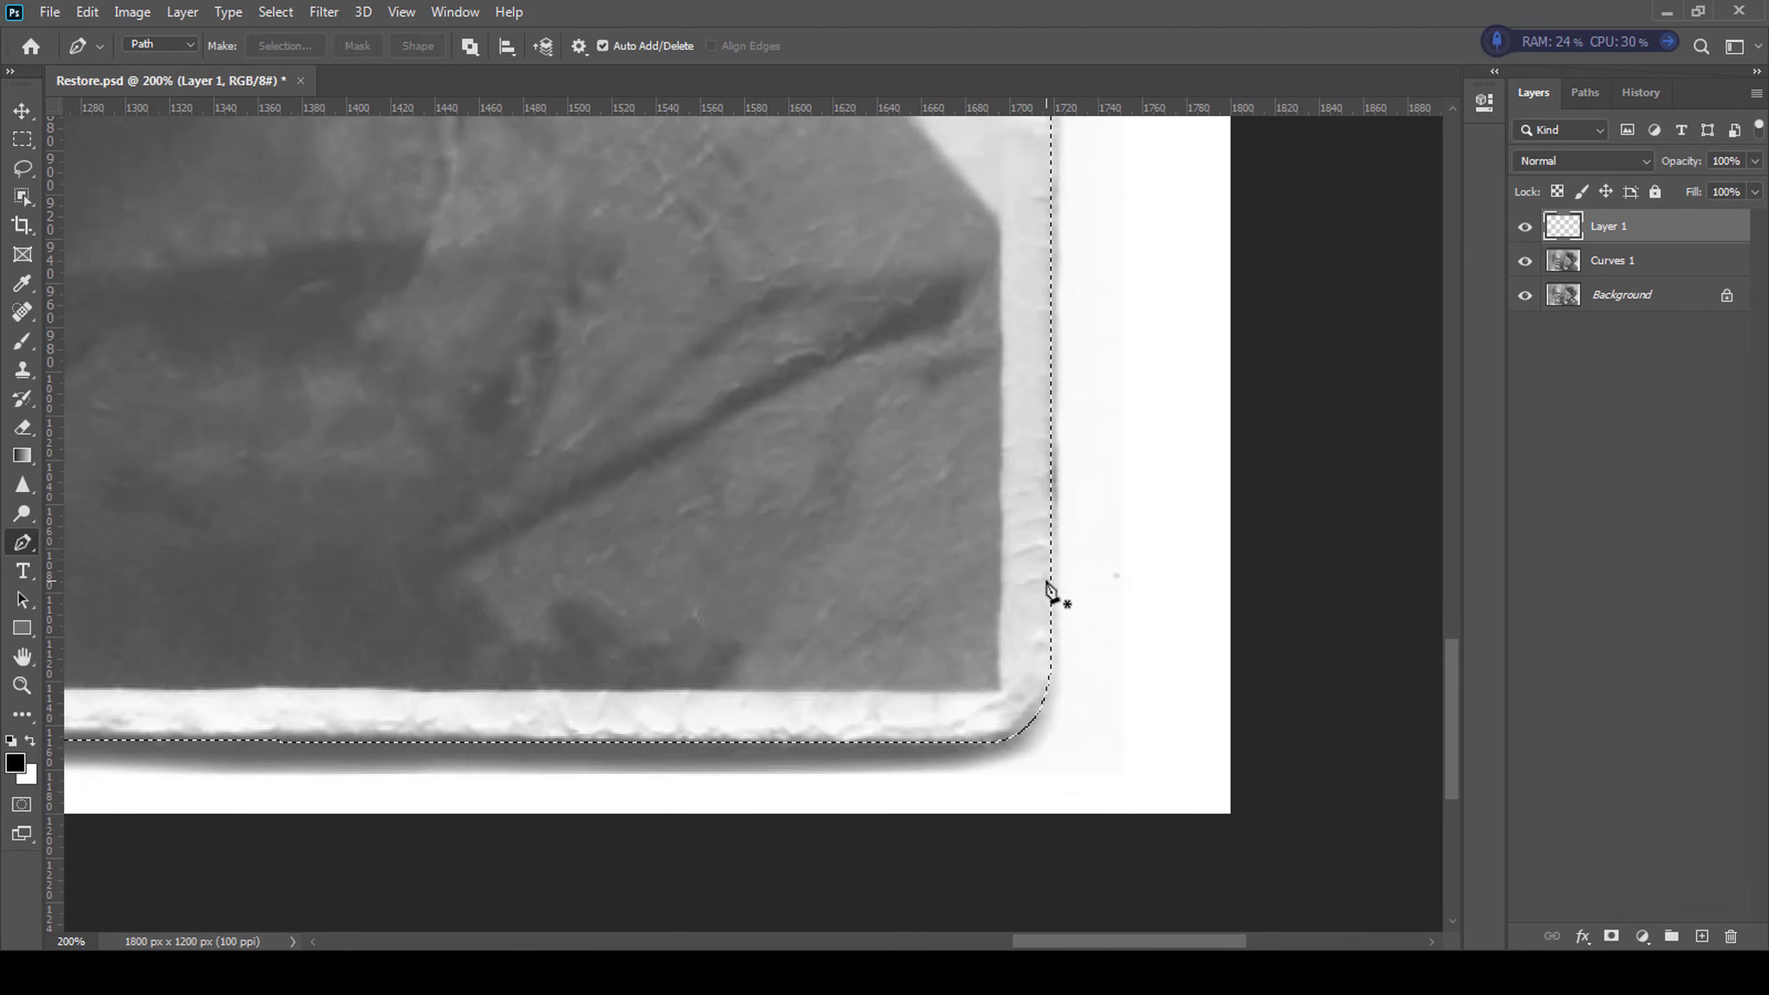
key(b)
key(bracketright)
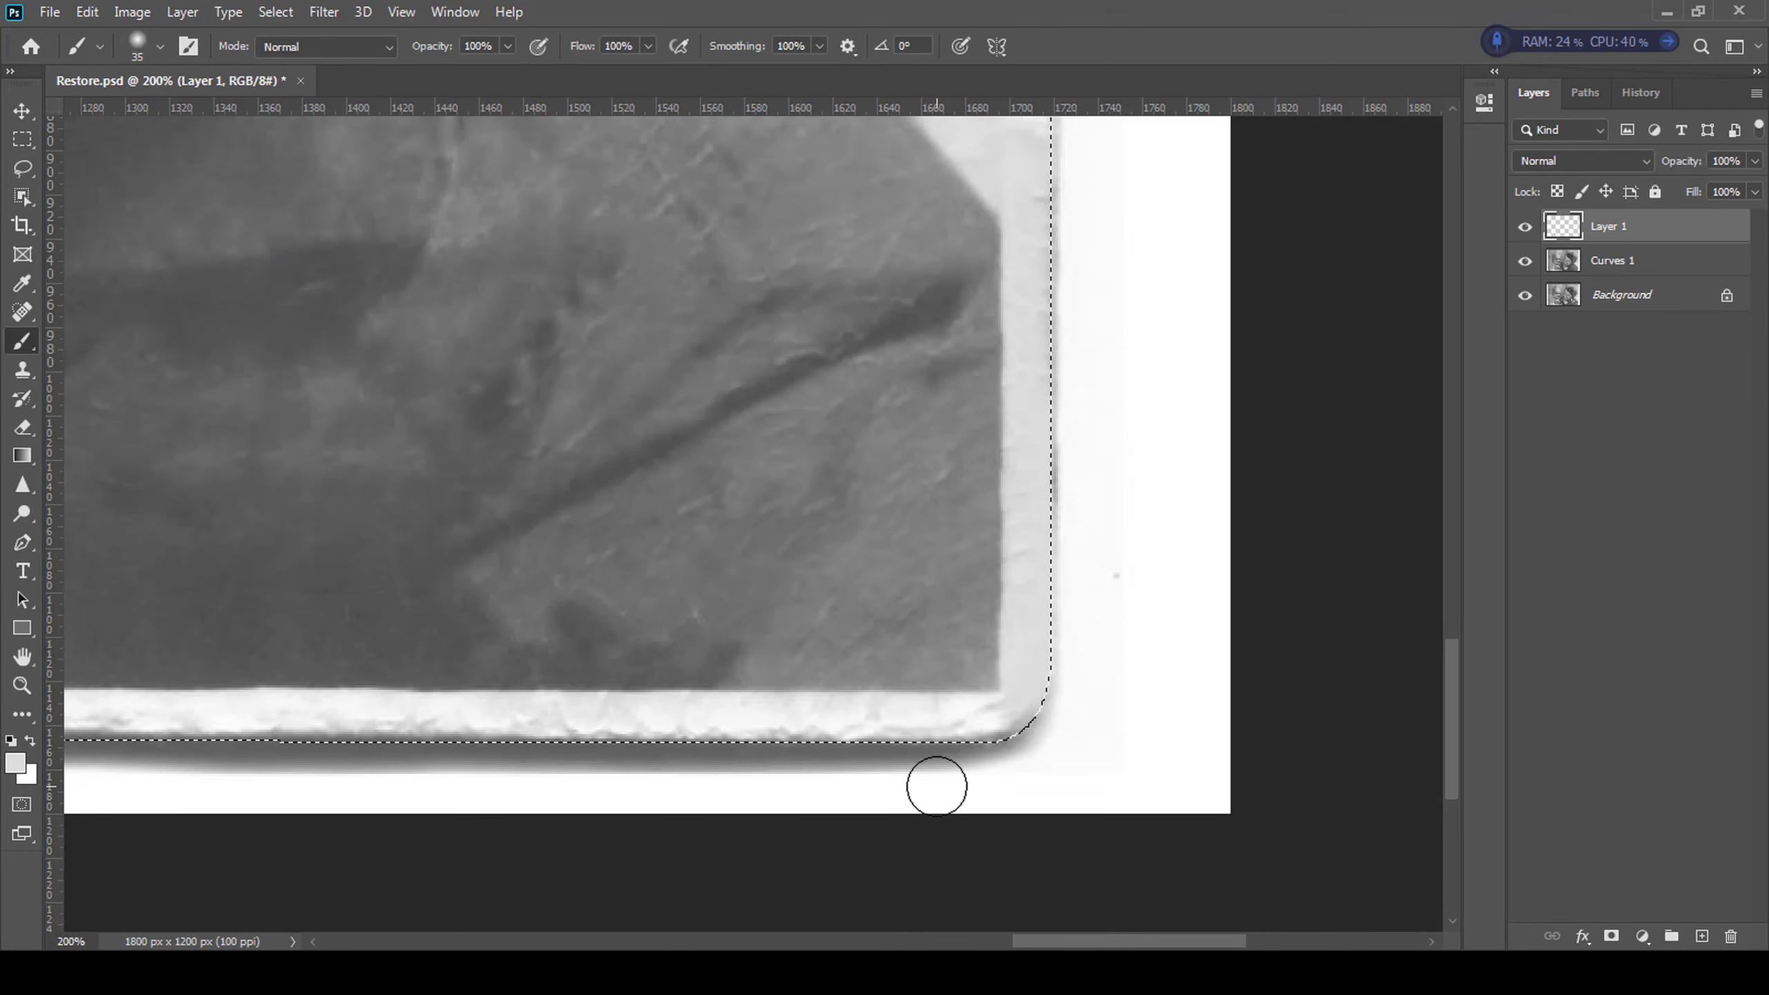
scroll(1122, 648, up, 10)
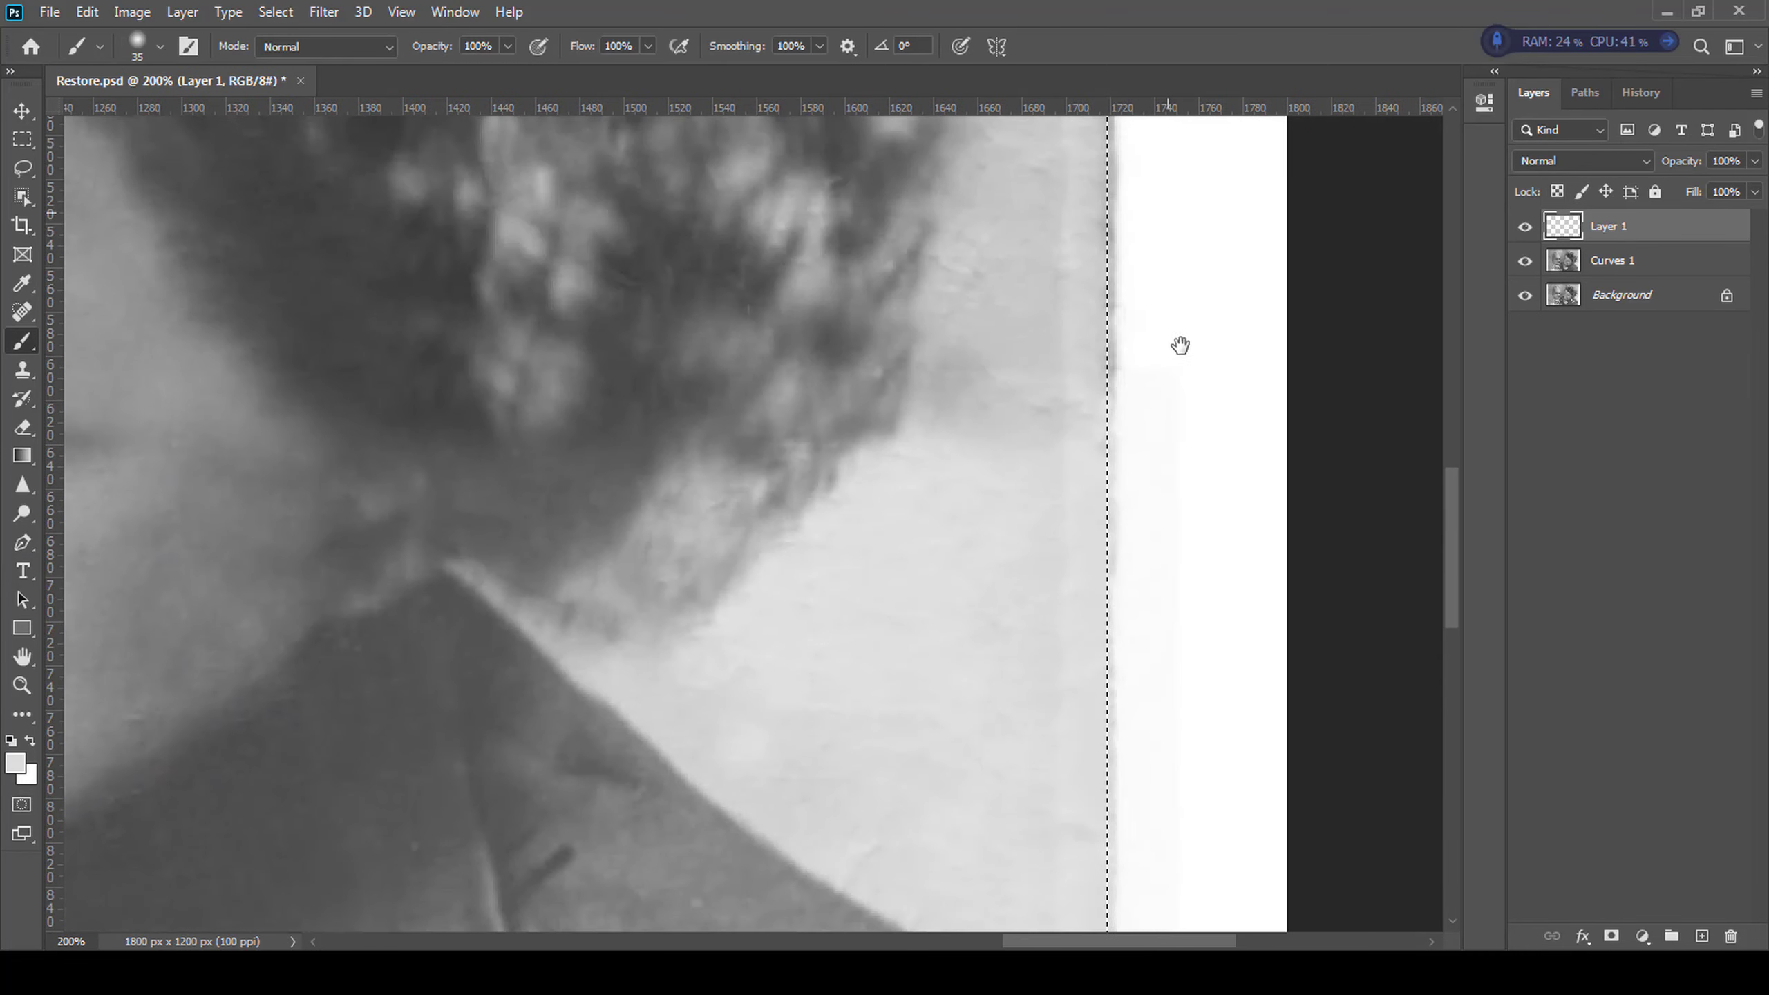
key(super)
key(Escape)
- Paint sampled grey over the side border near the upper corner to match the adjoining backdrop
scroll(1157, 462, up, 10)
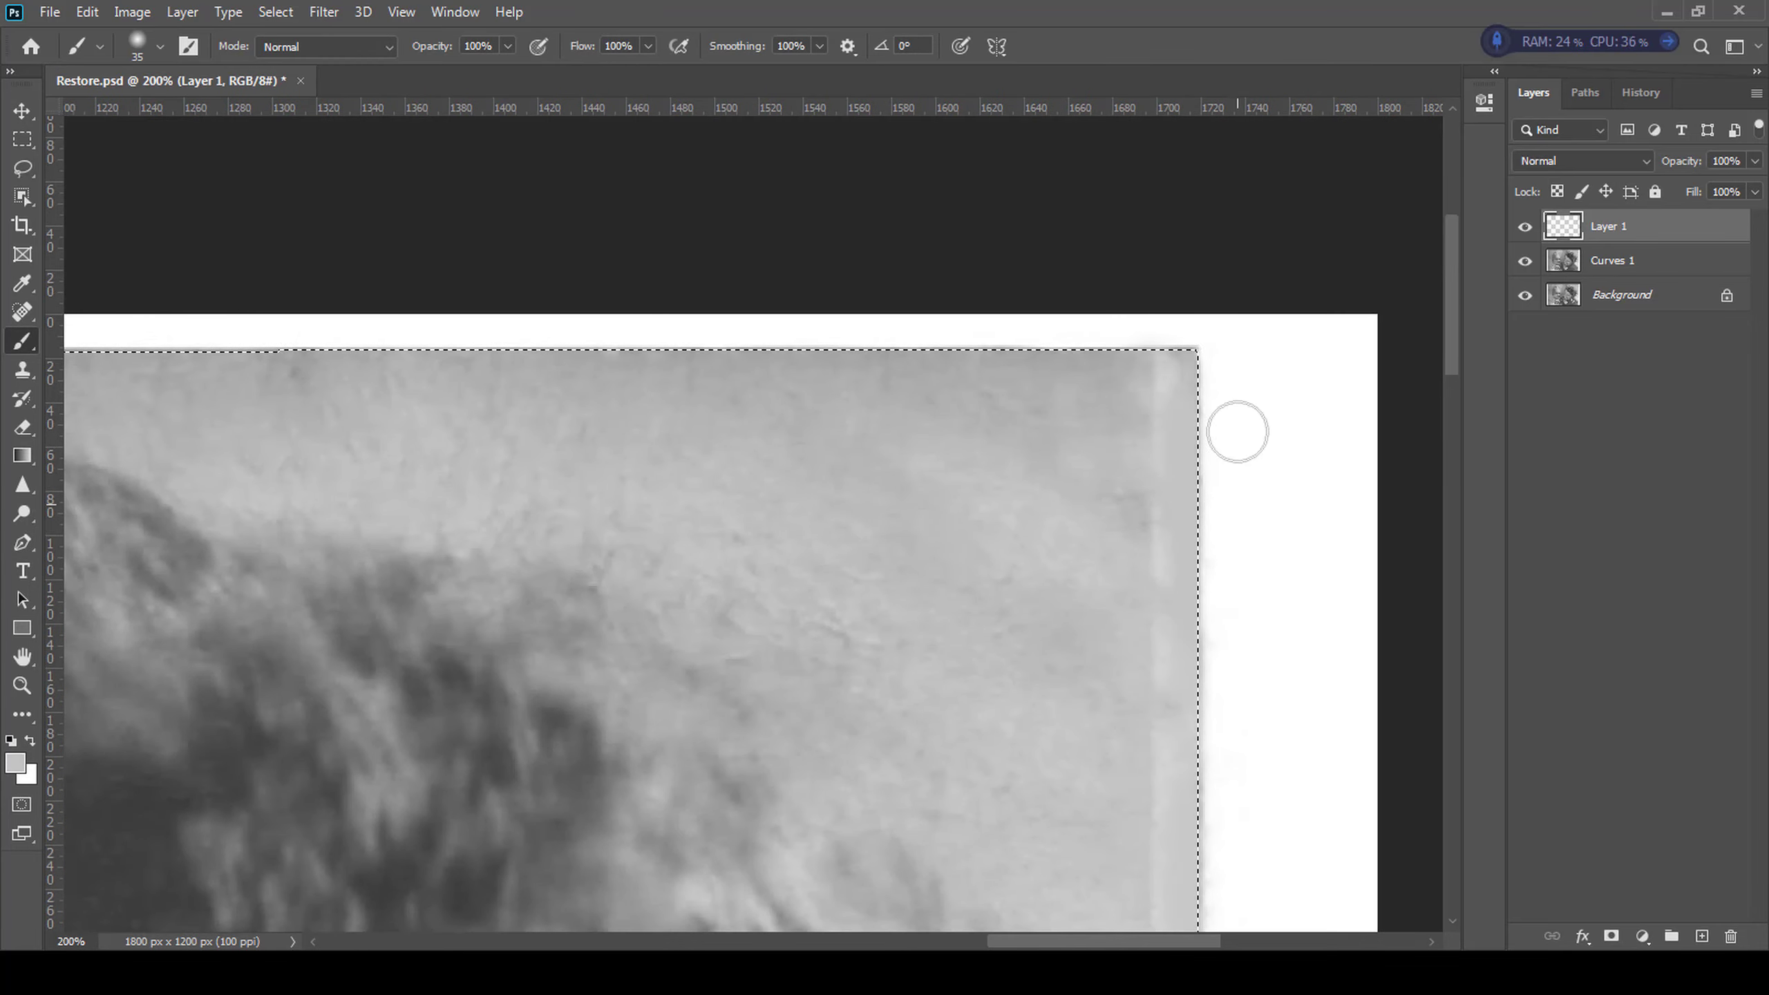
drag(1108, 666, 1071, 636)
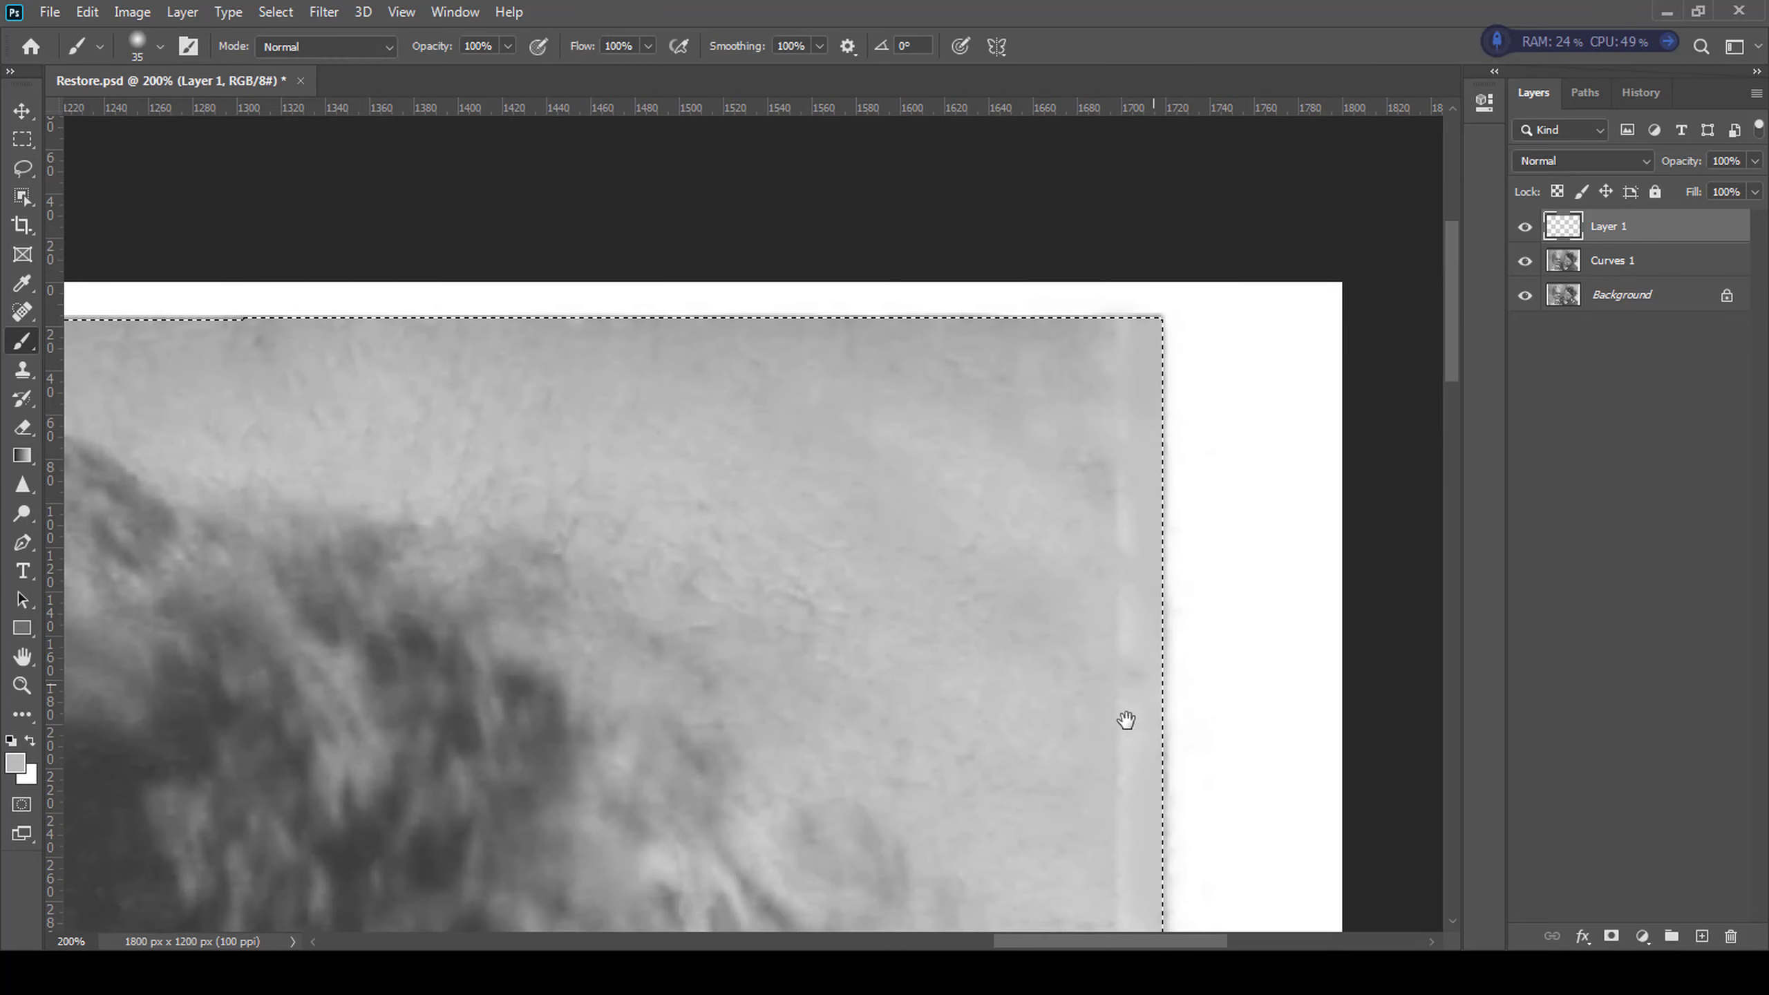
scroll(1127, 720, down, 10)
scroll(1184, 600, down, 2)
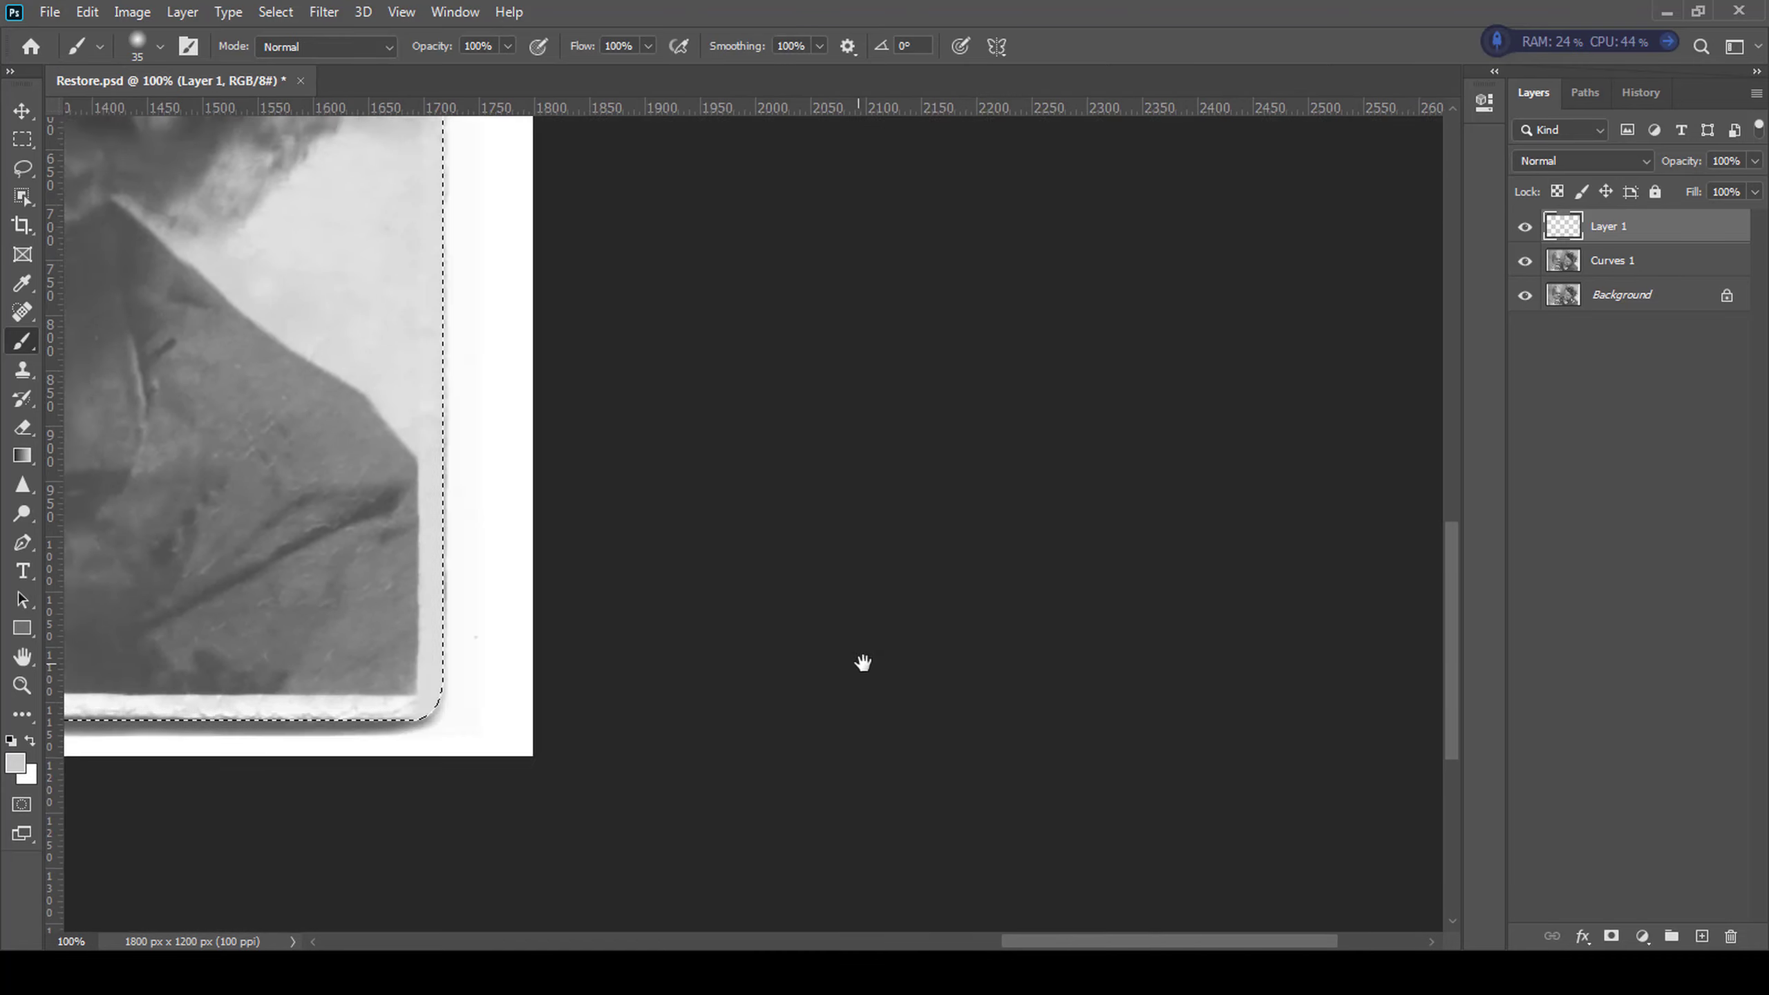
- Invert the photo outline selection and paint sampled white over the right-hand margin outside the photo with an enlarged brush
scroll(707, 474, up, 3)
scroll(957, 410, up, 1)
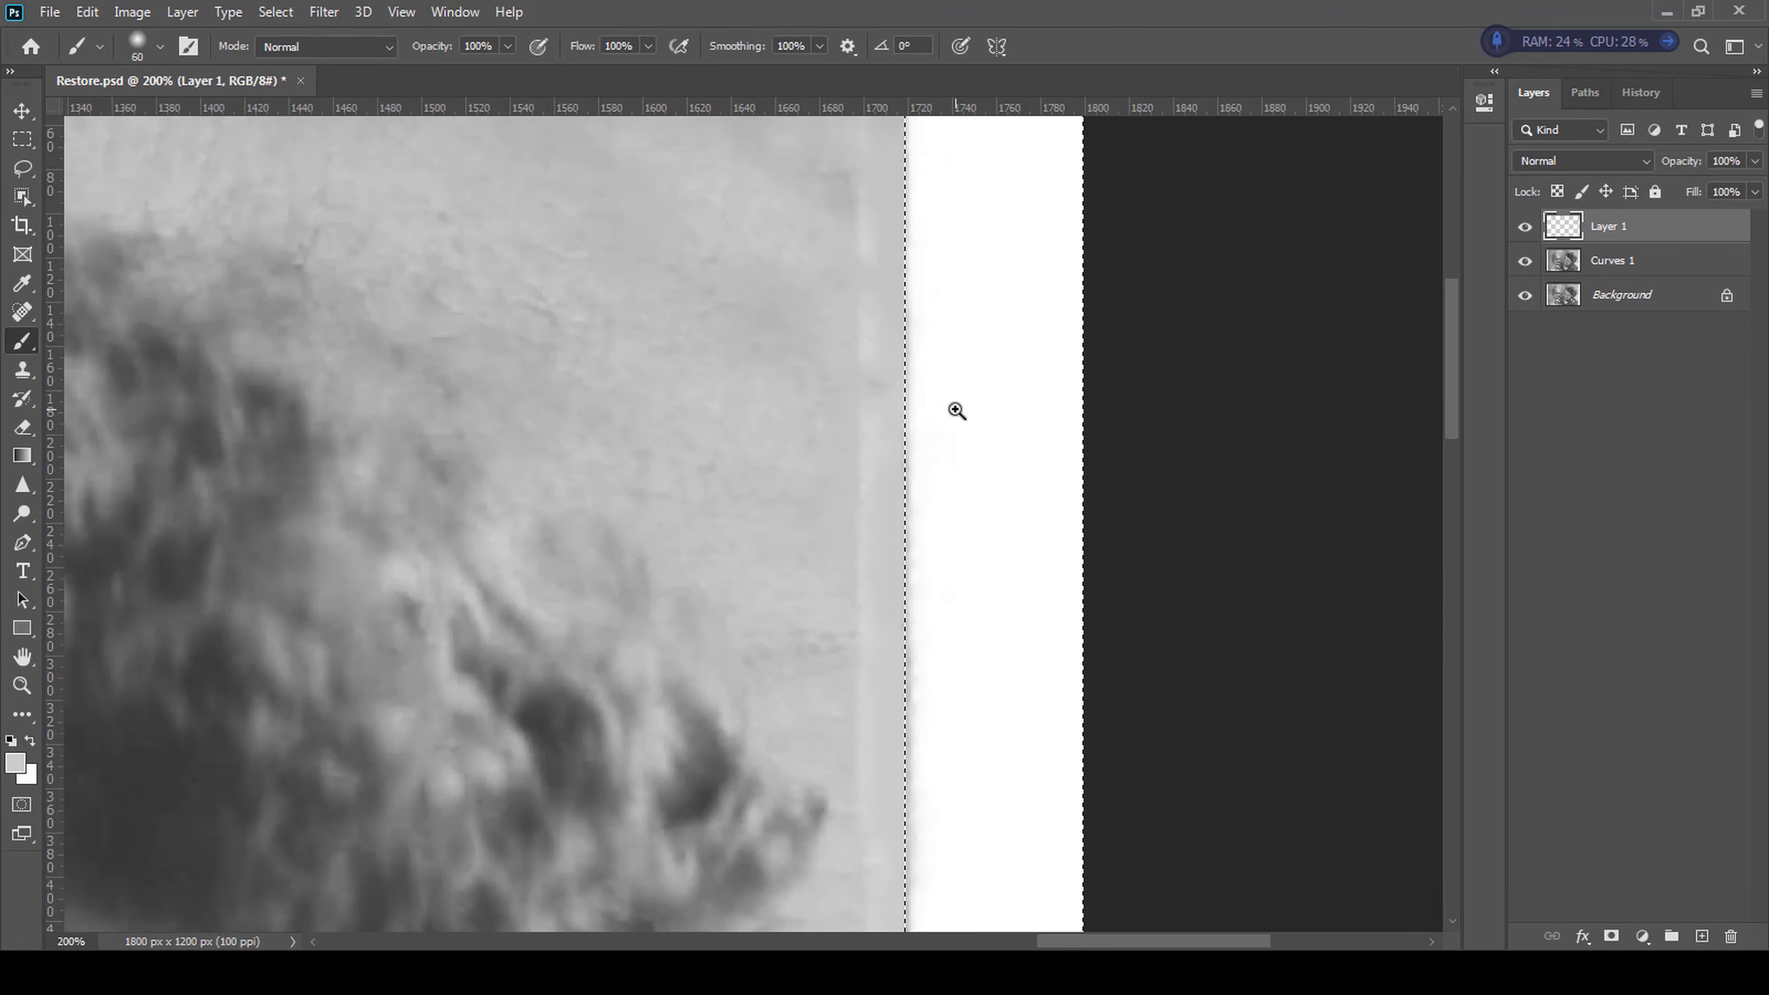
alt+click(983, 408)
drag(943, 752, 920, 663)
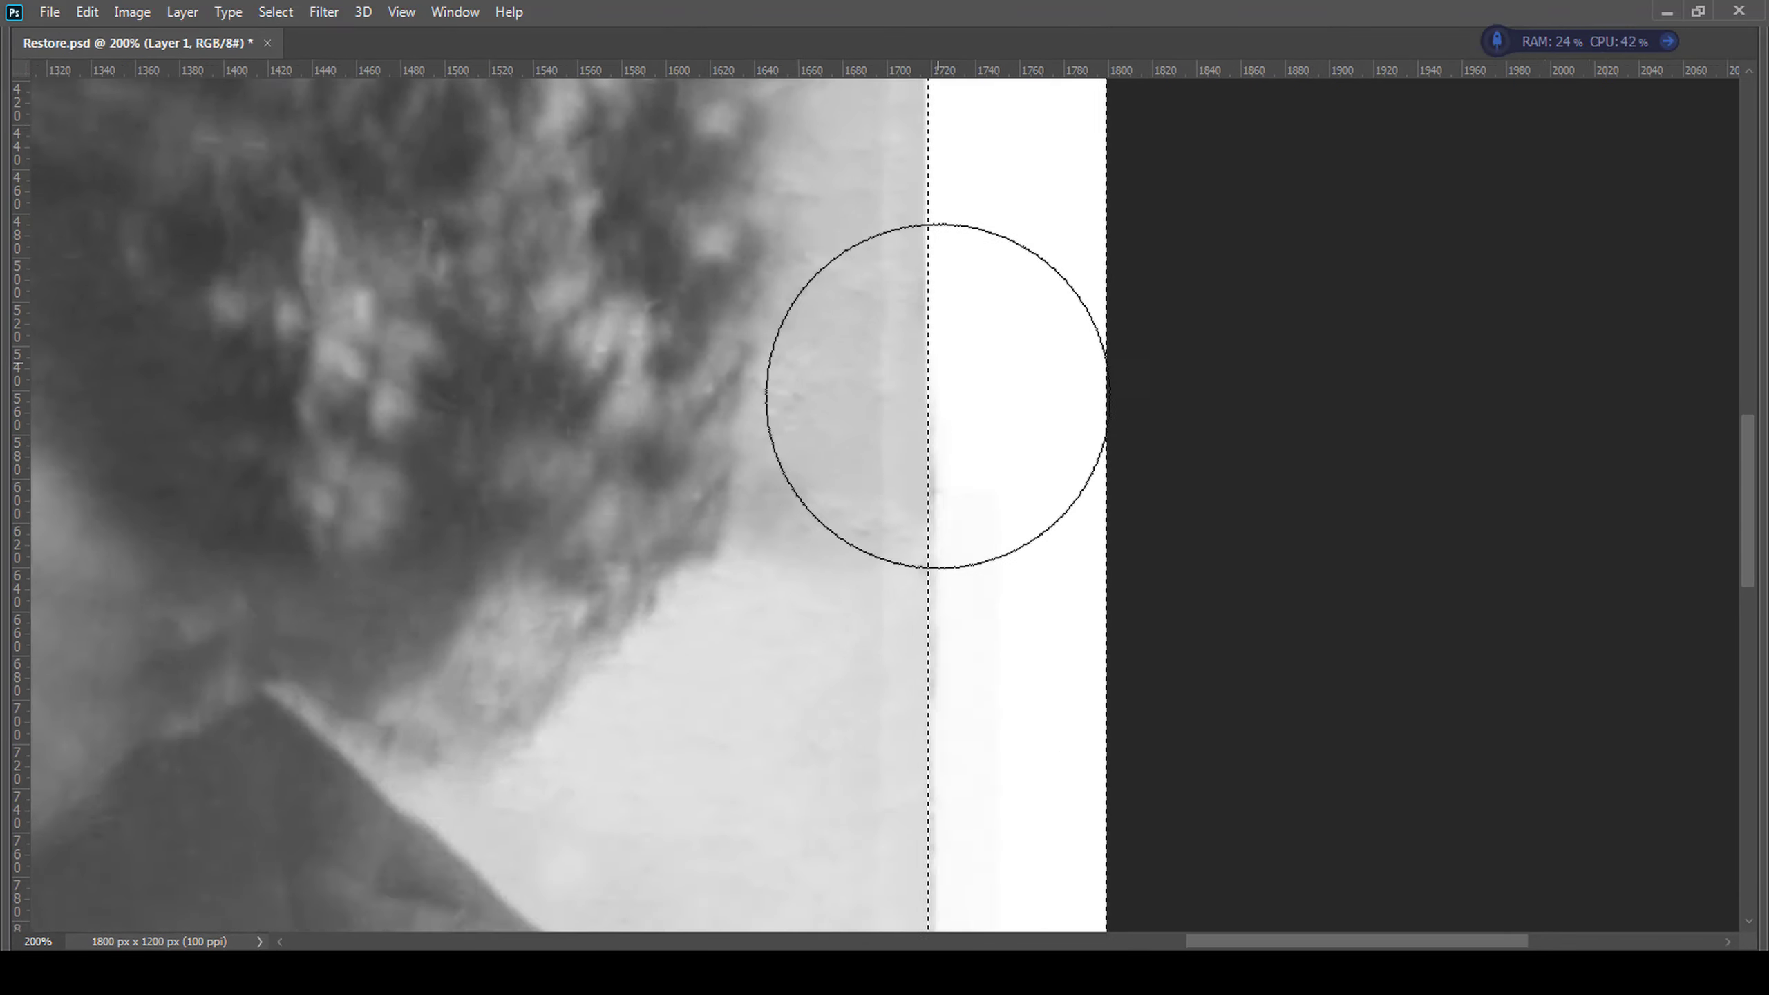
drag(938, 836, 974, 362)
drag(975, 377, 976, 730)
scroll(975, 730, down, 5)
scroll(1149, 561, up, 10)
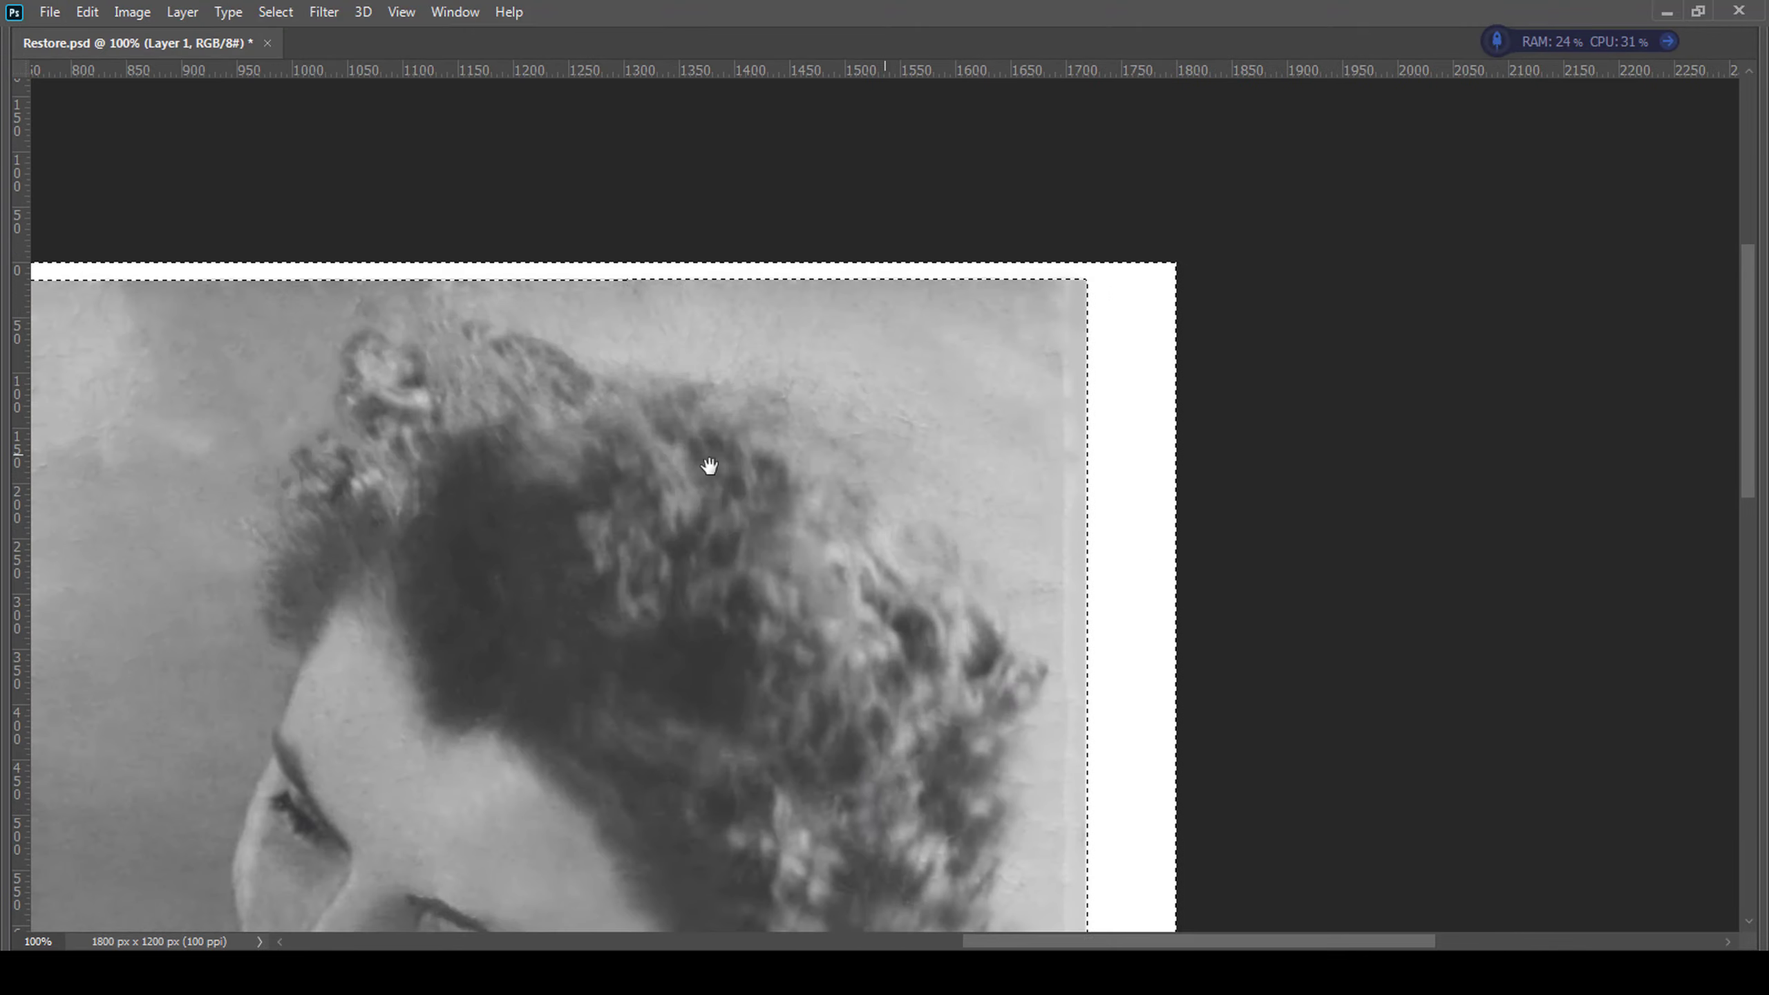
- Paint white over the photo's left-hand margin within the inverted selection, from the upper corner downward
scroll(1051, 403, left, 10)
scroll(991, 857, up, 3)
scroll(1077, 343, down, 15)
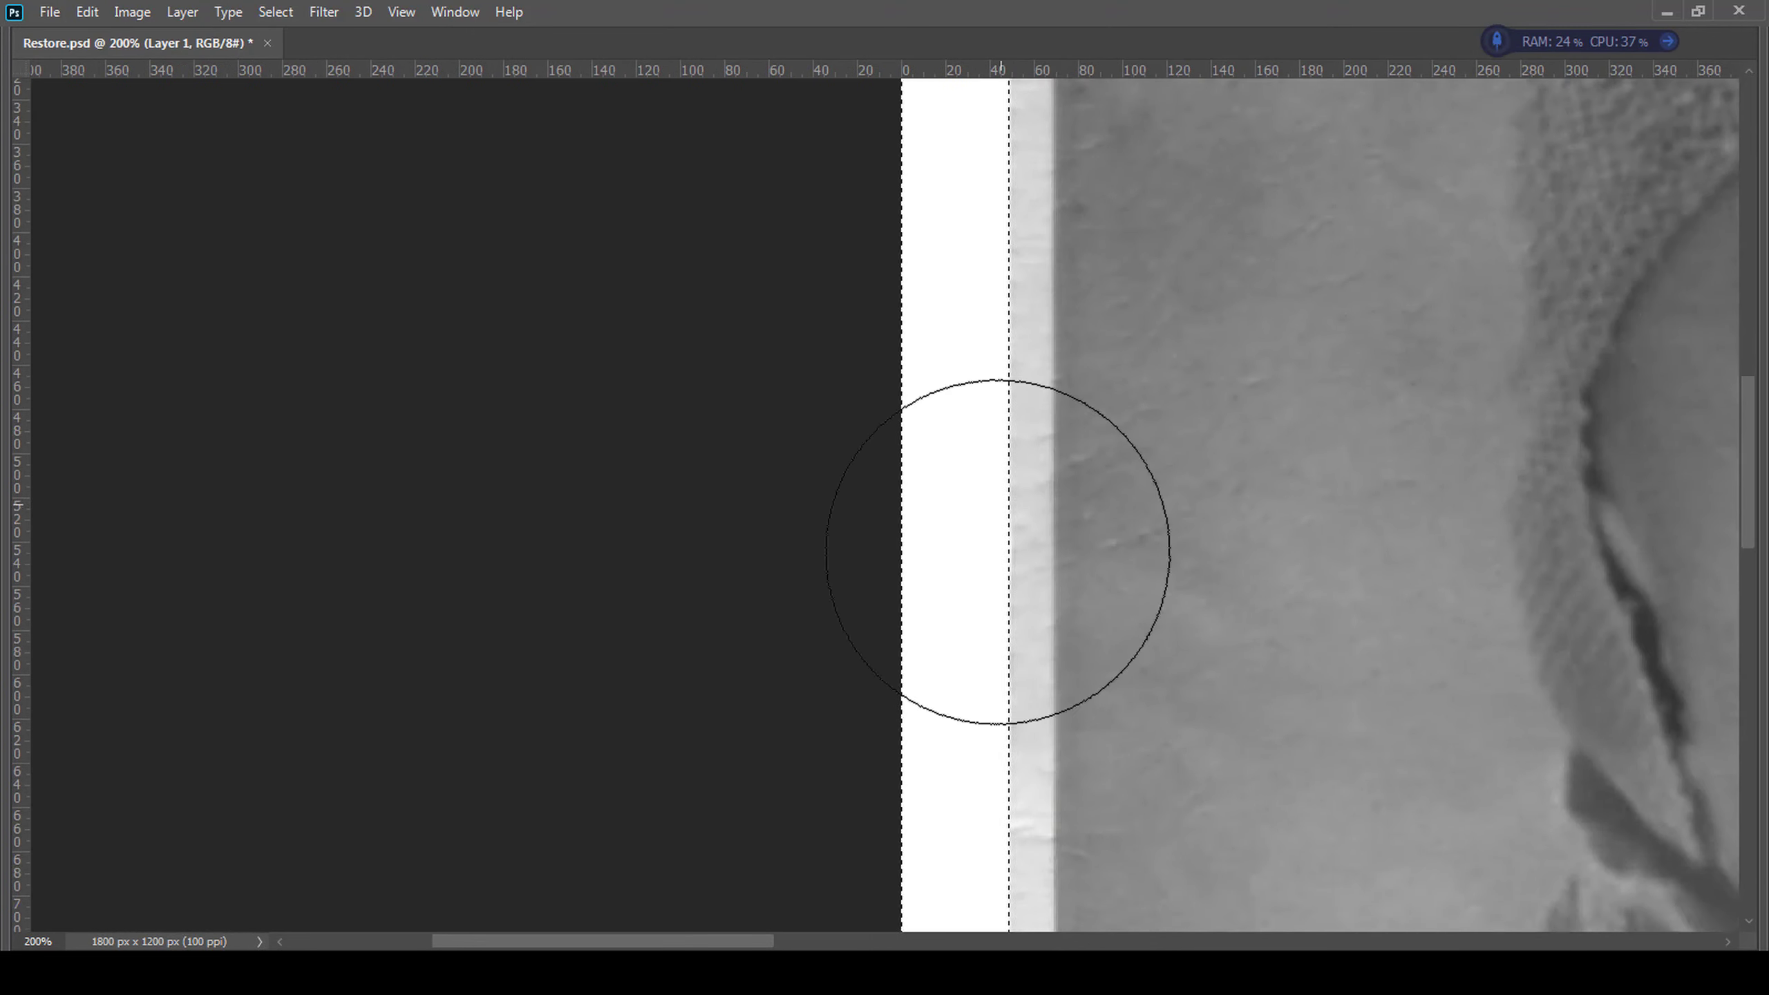
scroll(936, 794, down, 3)
scroll(1391, 625, down, 6)
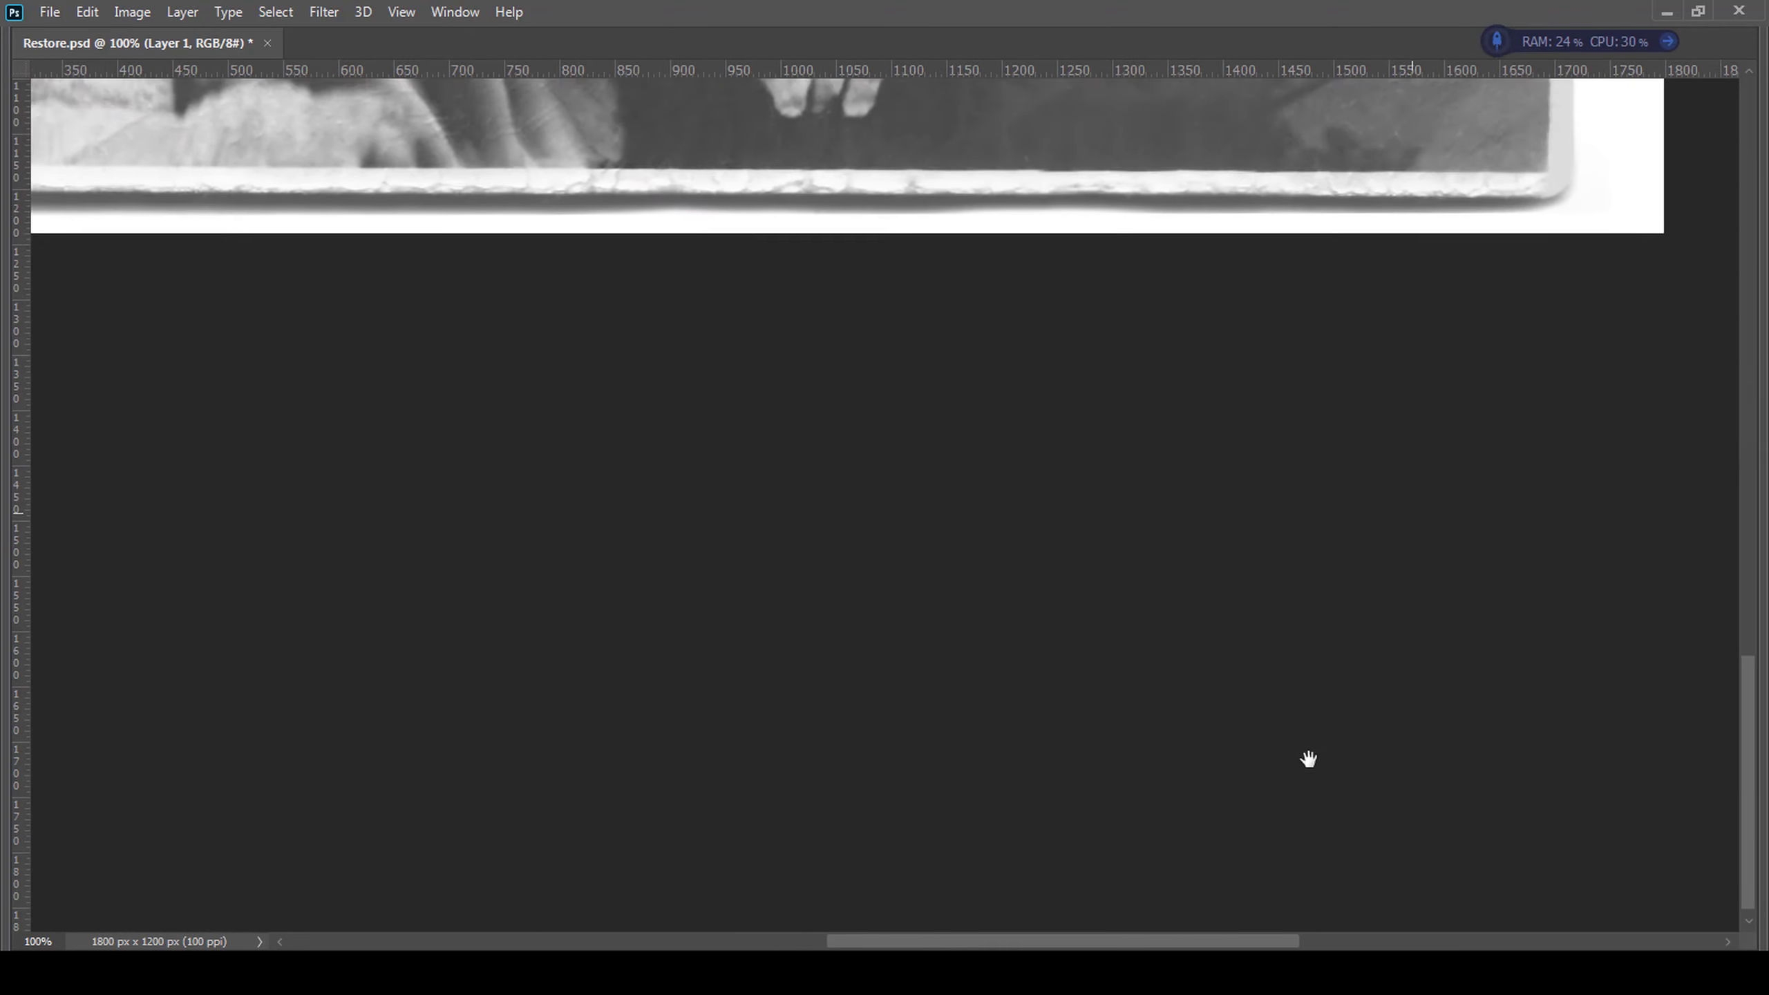
- Invert the selection back to the photo and erase excess paint beside the right border's upper end with a soft size 25 Eraser
key(ctrl+0)
click(1431, 567)
key(Tab)
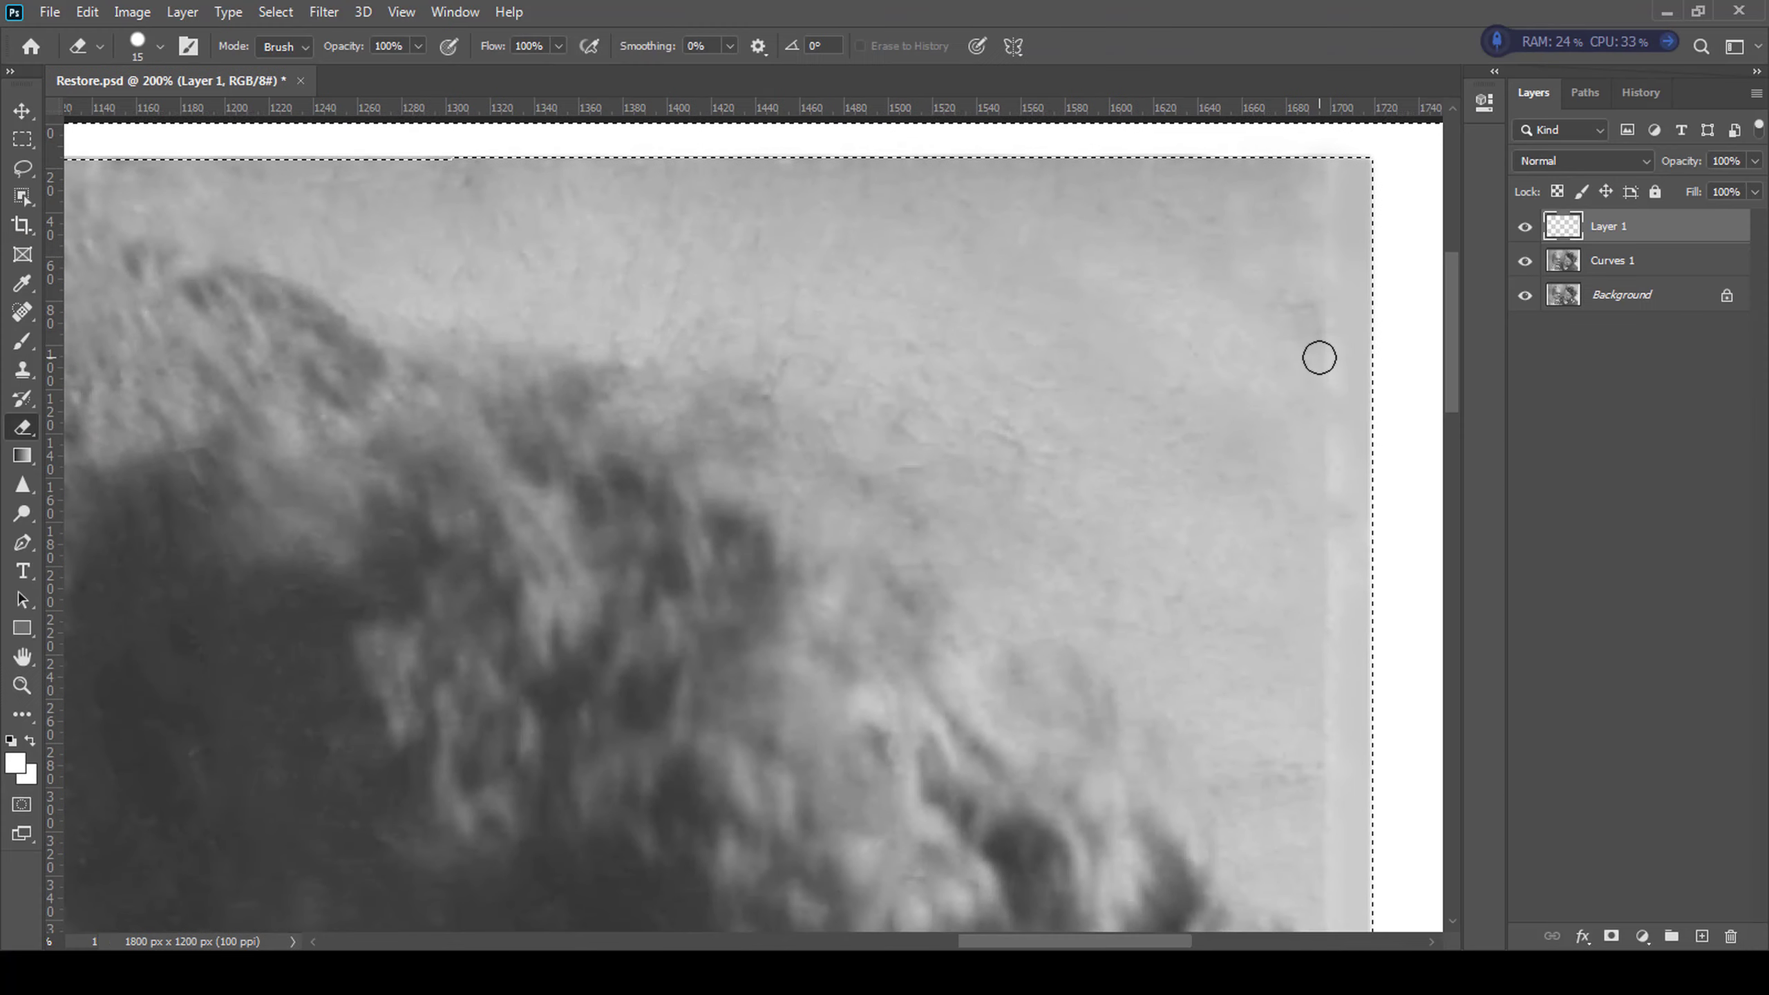
click(159, 46)
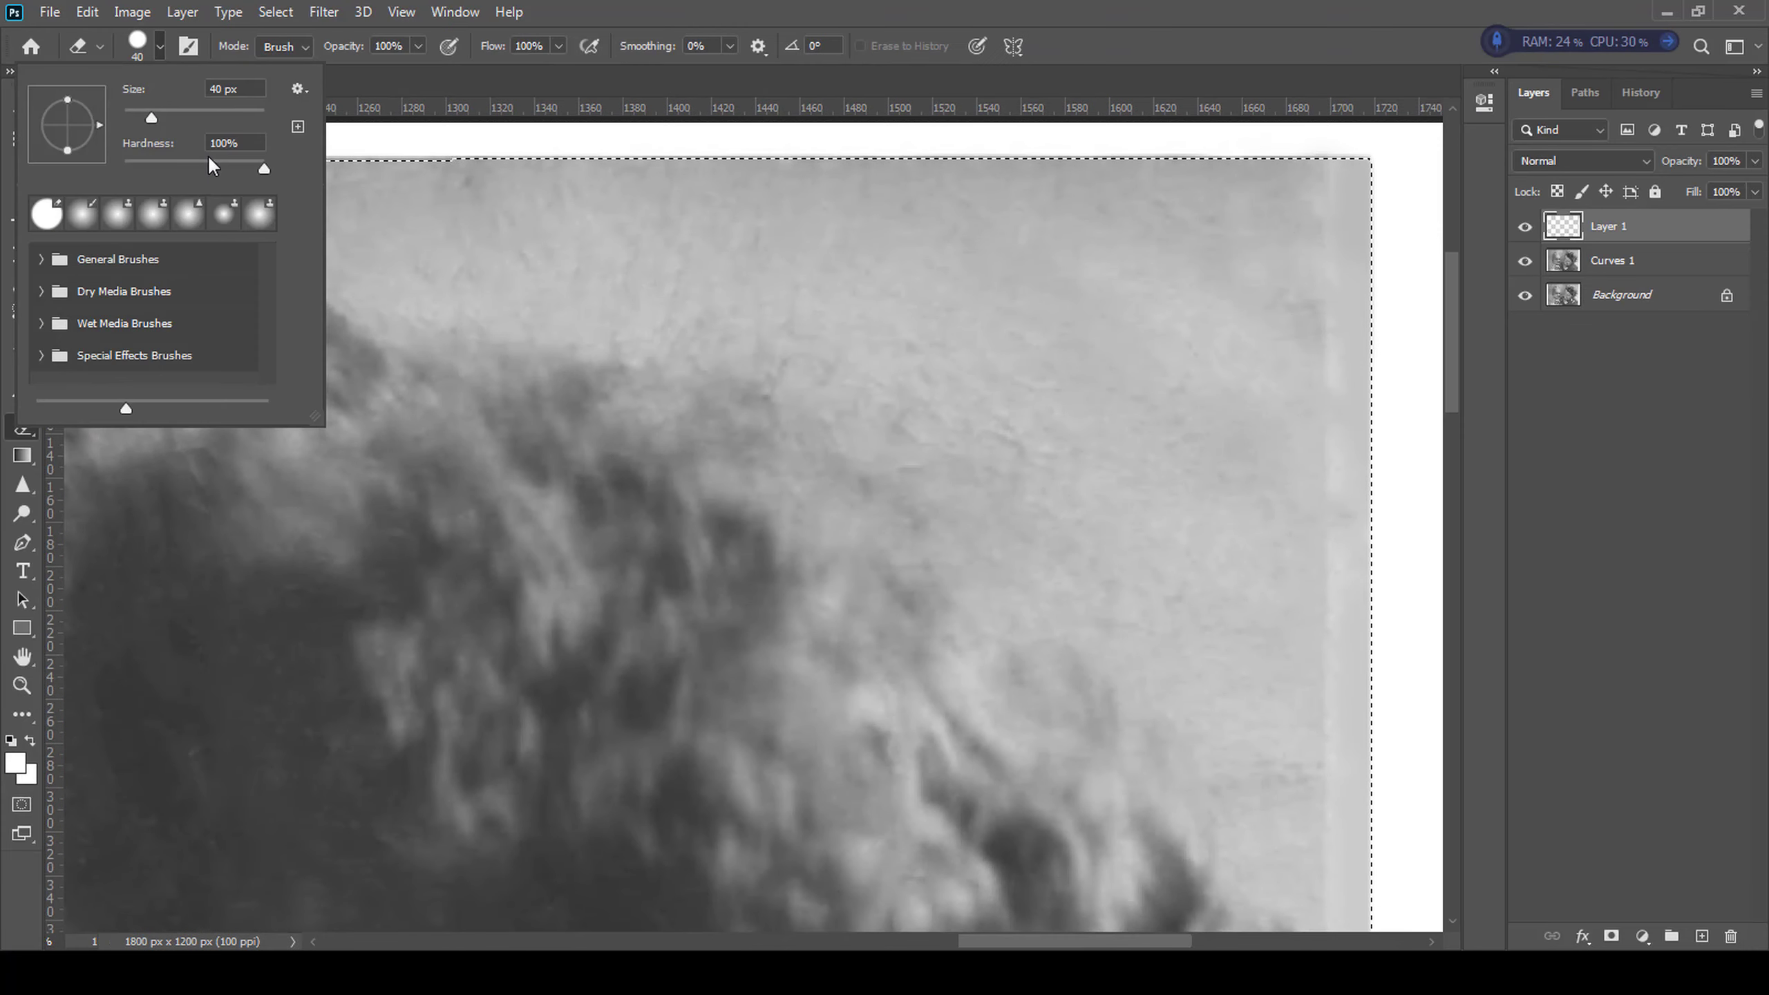
key(Escape)
drag(1229, 667, 1222, 529)
key(bracketleft)
key(bracketleft)
key(bracketleft)
scroll(1289, 558, up, 3)
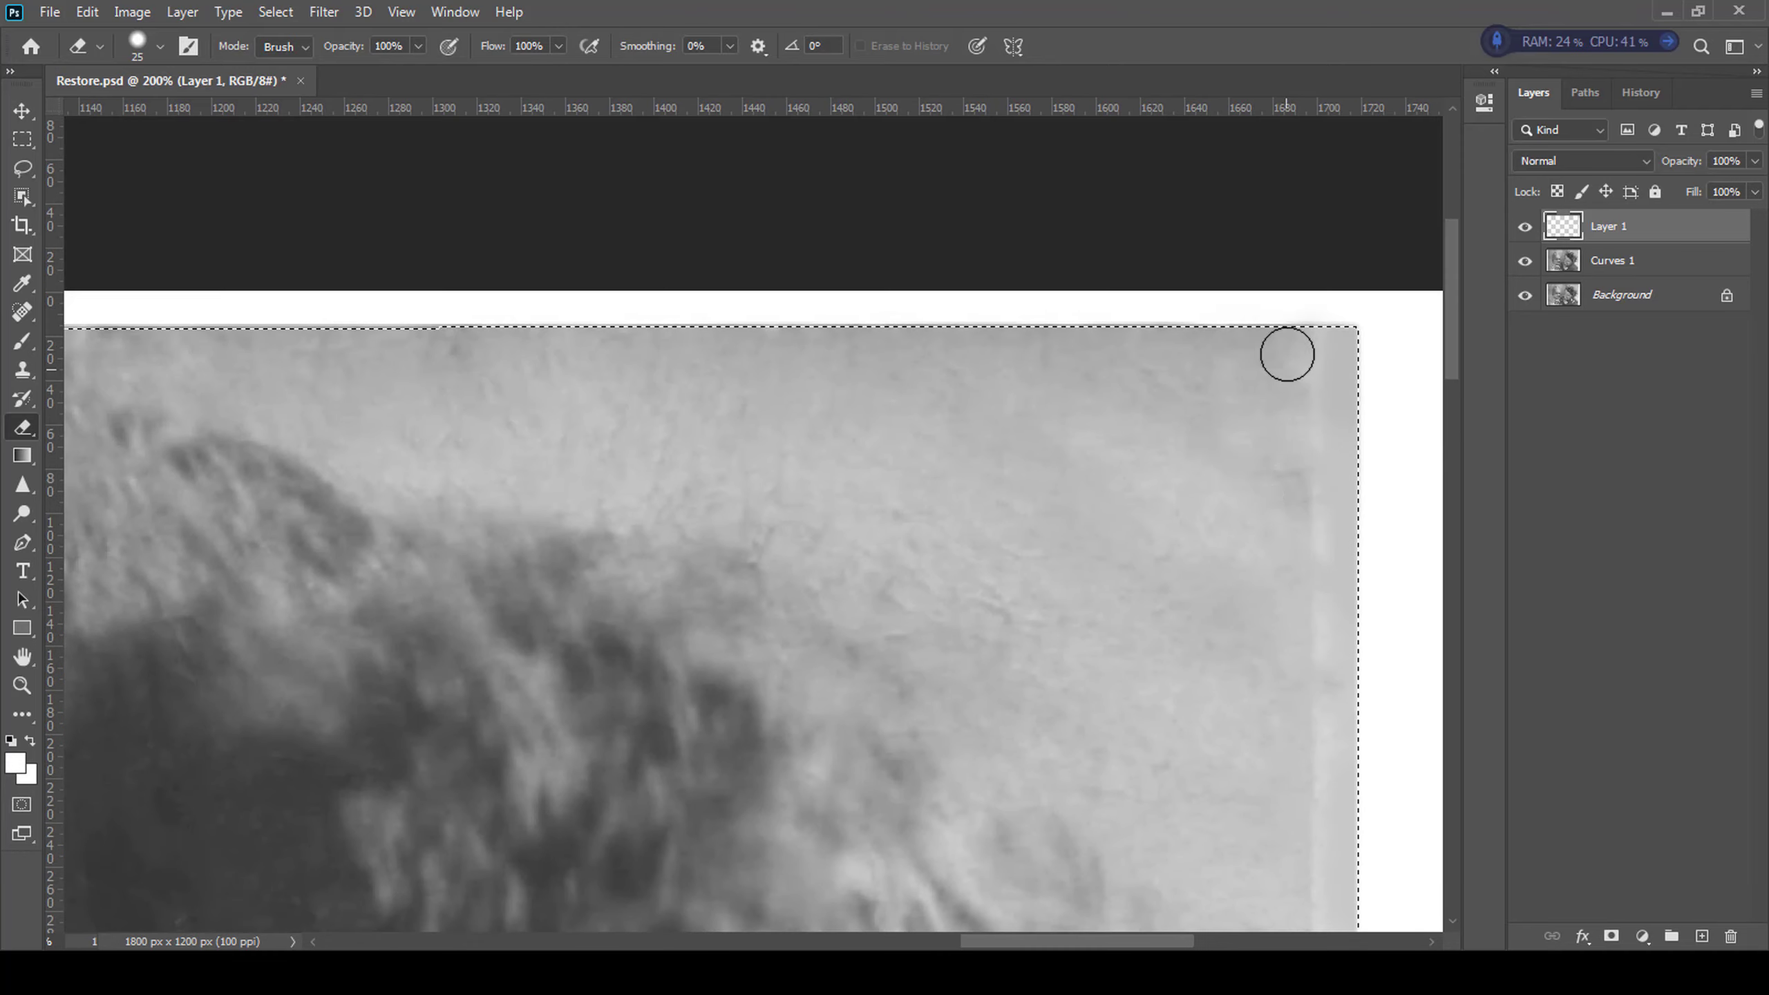
scroll(1254, 606, down, 8)
key(ctrl+minus)
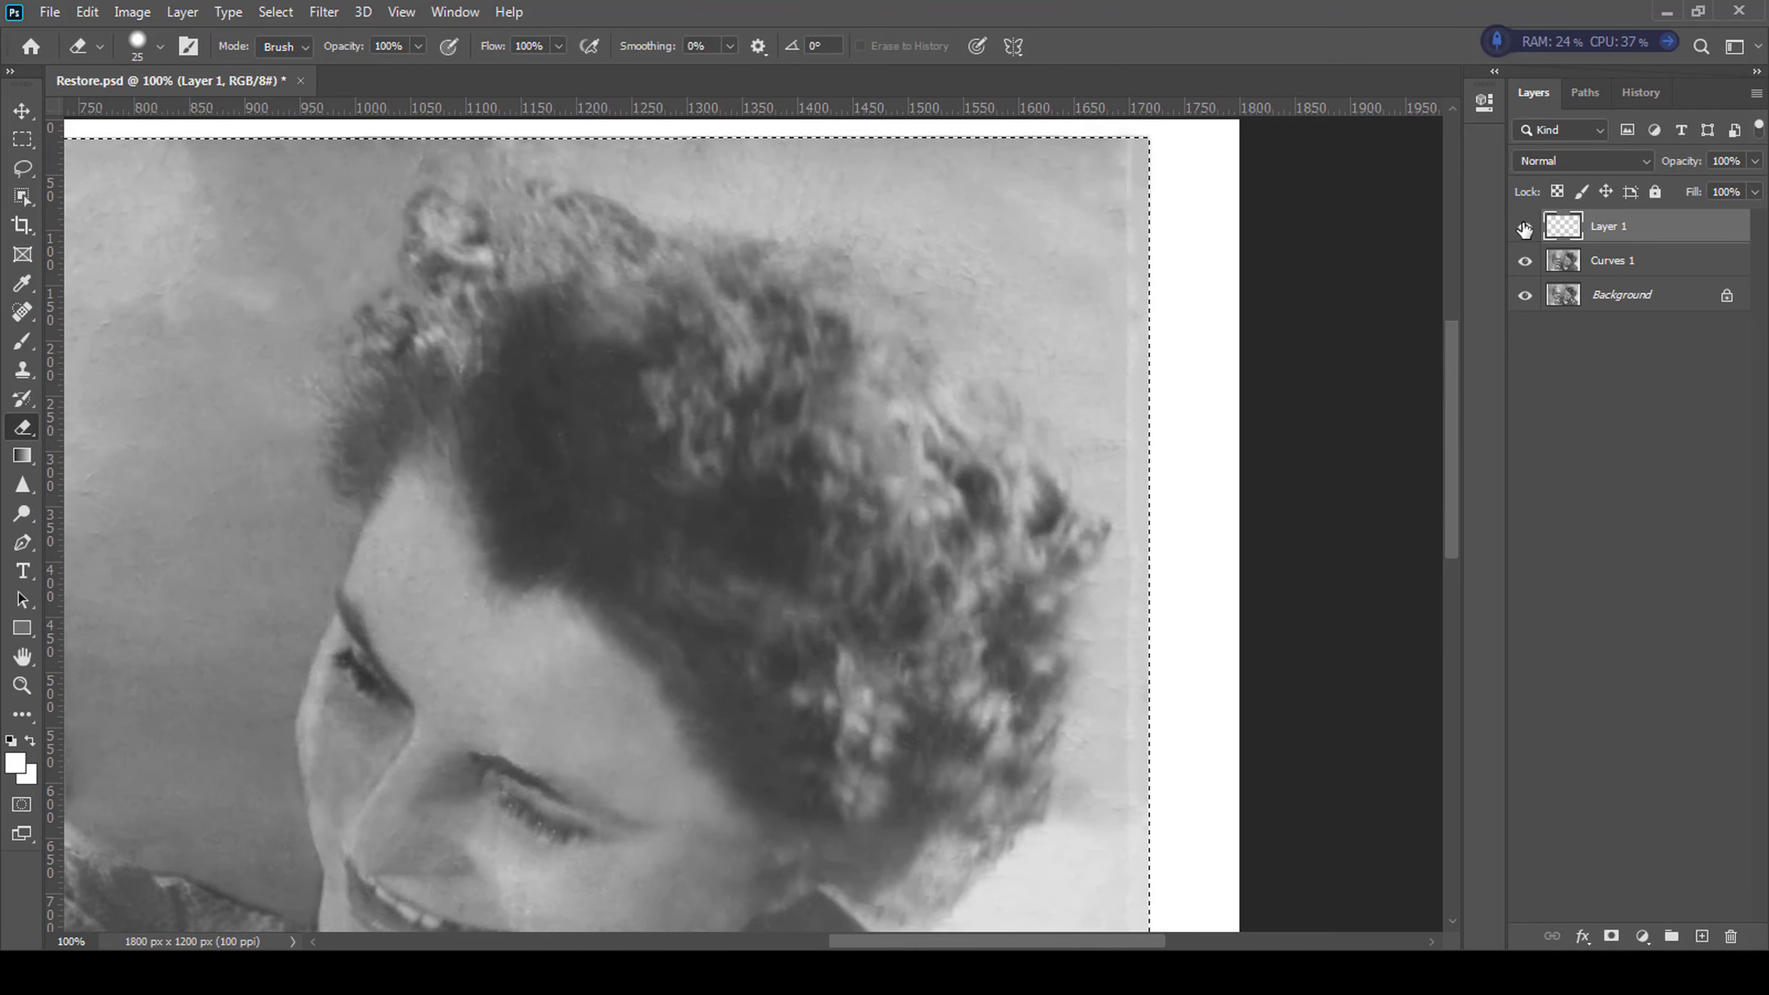
- Fade the painted right border on Layer 1 with a size 100 Eraser at 40% opacity
key(bracketright)
key(bracketright)
key(bracketright)
key(bracketright)
key(bracketright)
key(bracketright)
key(bracketright)
key(bracketright)
key(4)
key(ctrl+minus)
drag(1035, 585, 984, 484)
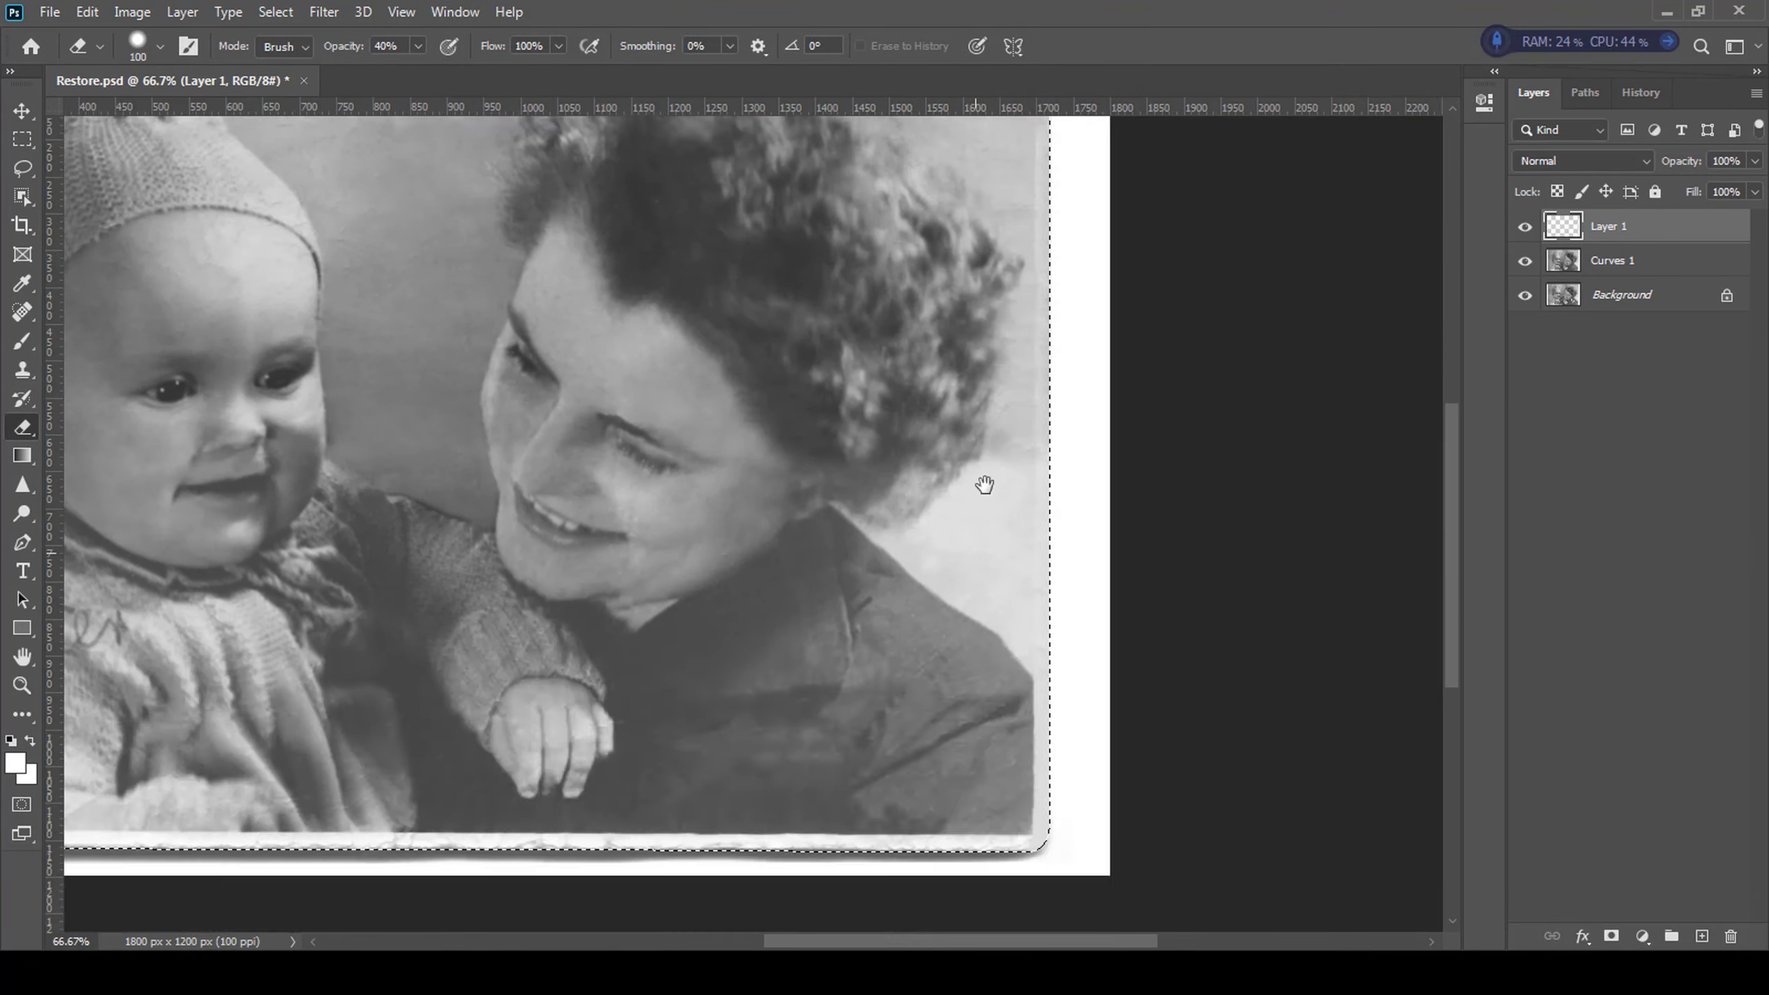
- Clone clean white border over the rough lower edge near the photo's left corner with a size 30 Clone Stamp, and show the guides
key(ctrl+plus)
scroll(960, 703, down, 8)
scroll(898, 690, up, 10)
key(s)
scroll(1165, 288, down, 2)
scroll(604, 446, up, 4)
drag(729, 541, 810, 626)
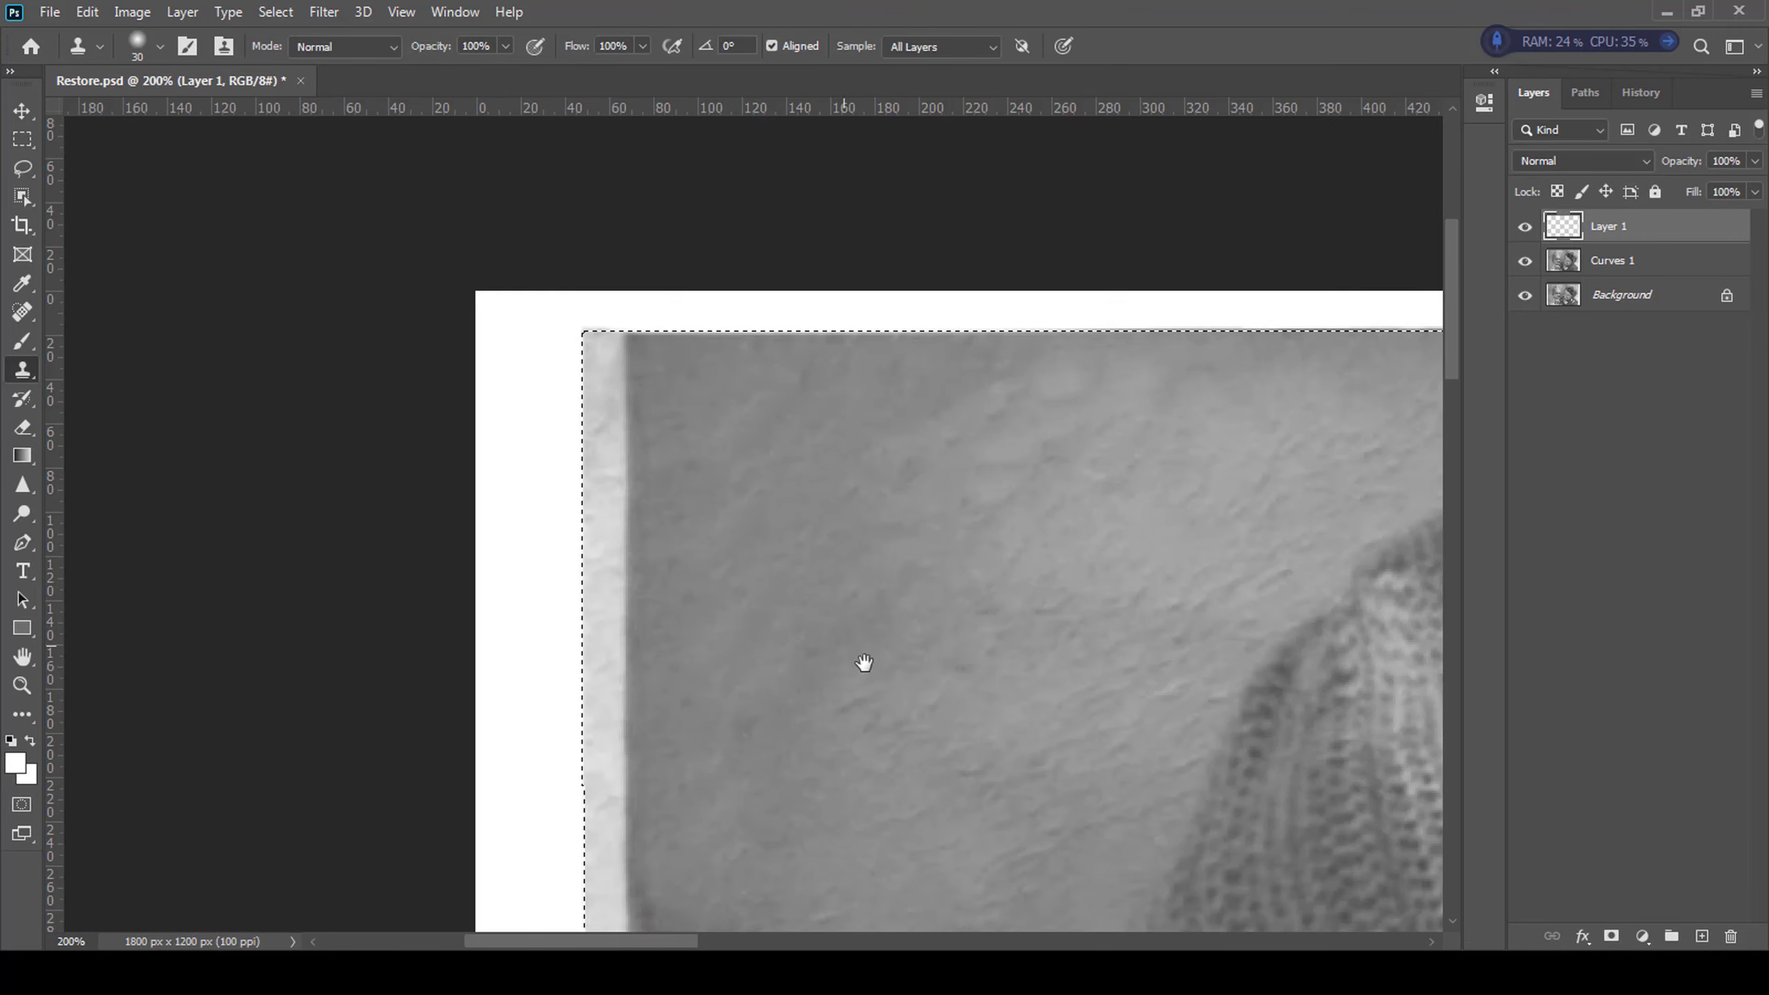
key(ctrl+0)
ctrl+click(178, 613)
key(Tab)
mouse_move(699, 834)
mouse_down()
mouse_move(659, 727)
mouse_move(1161, 786)
mouse_up()
alt+click(415, 700)
drag(463, 701, 544, 701)
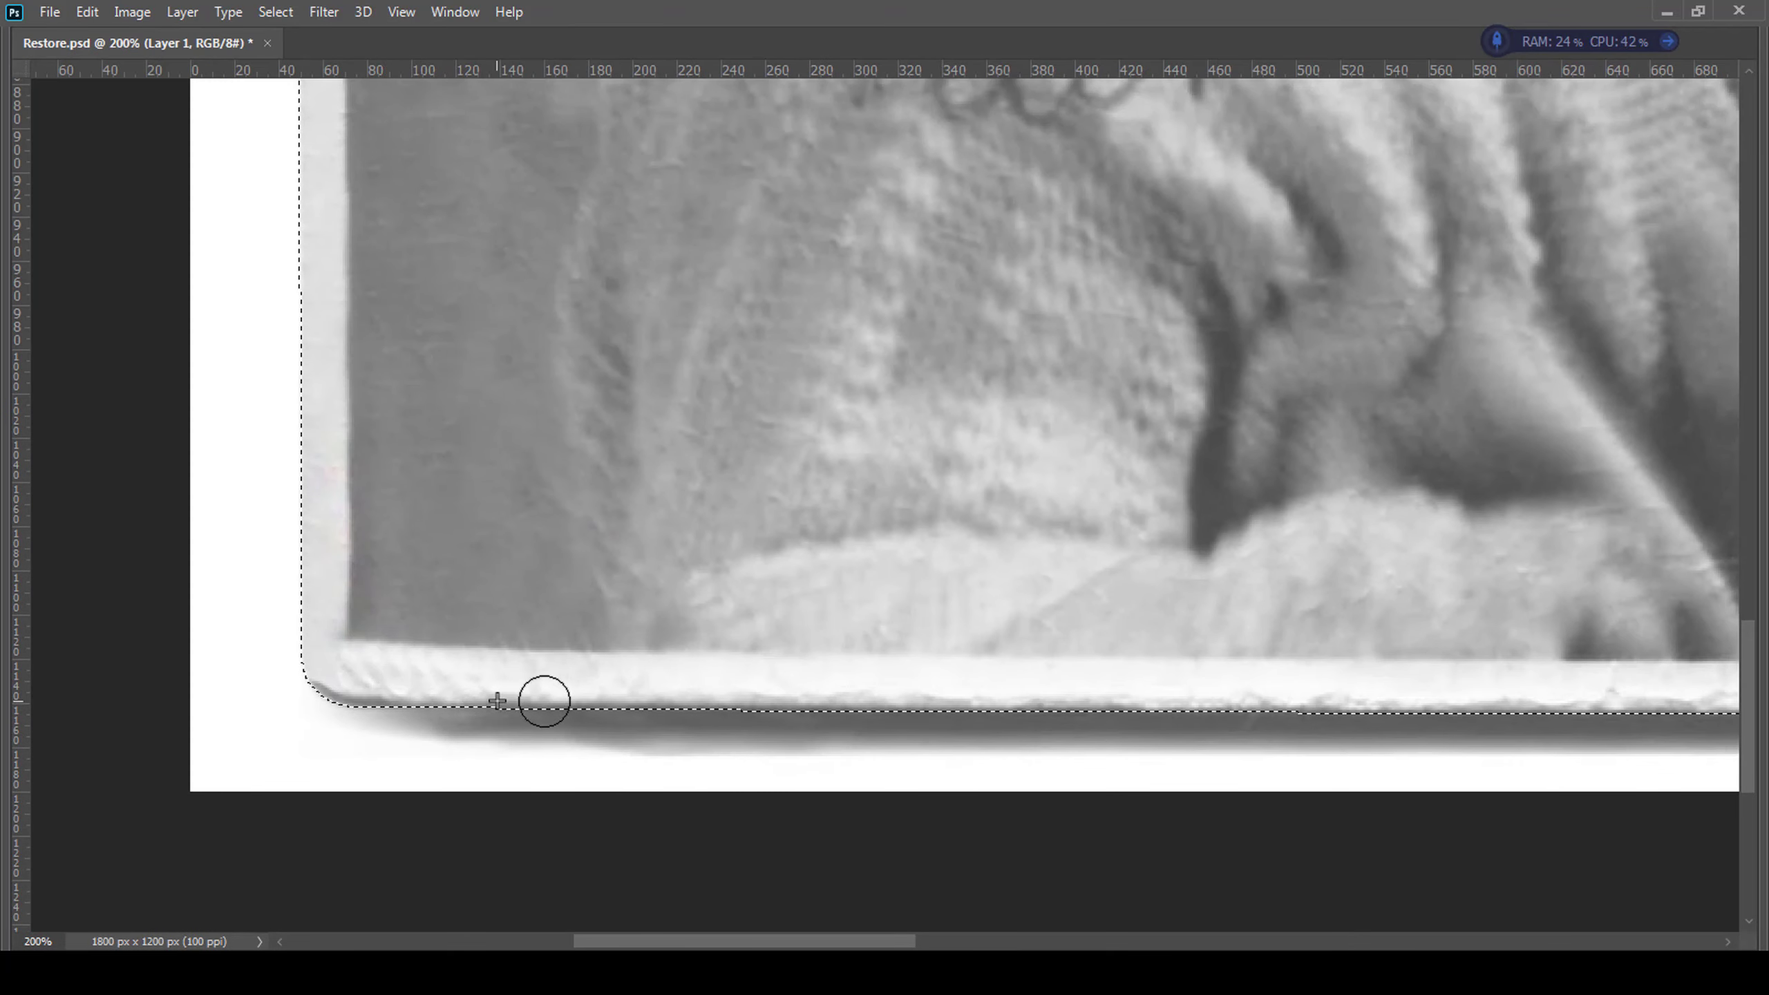
key(ctrl+h)
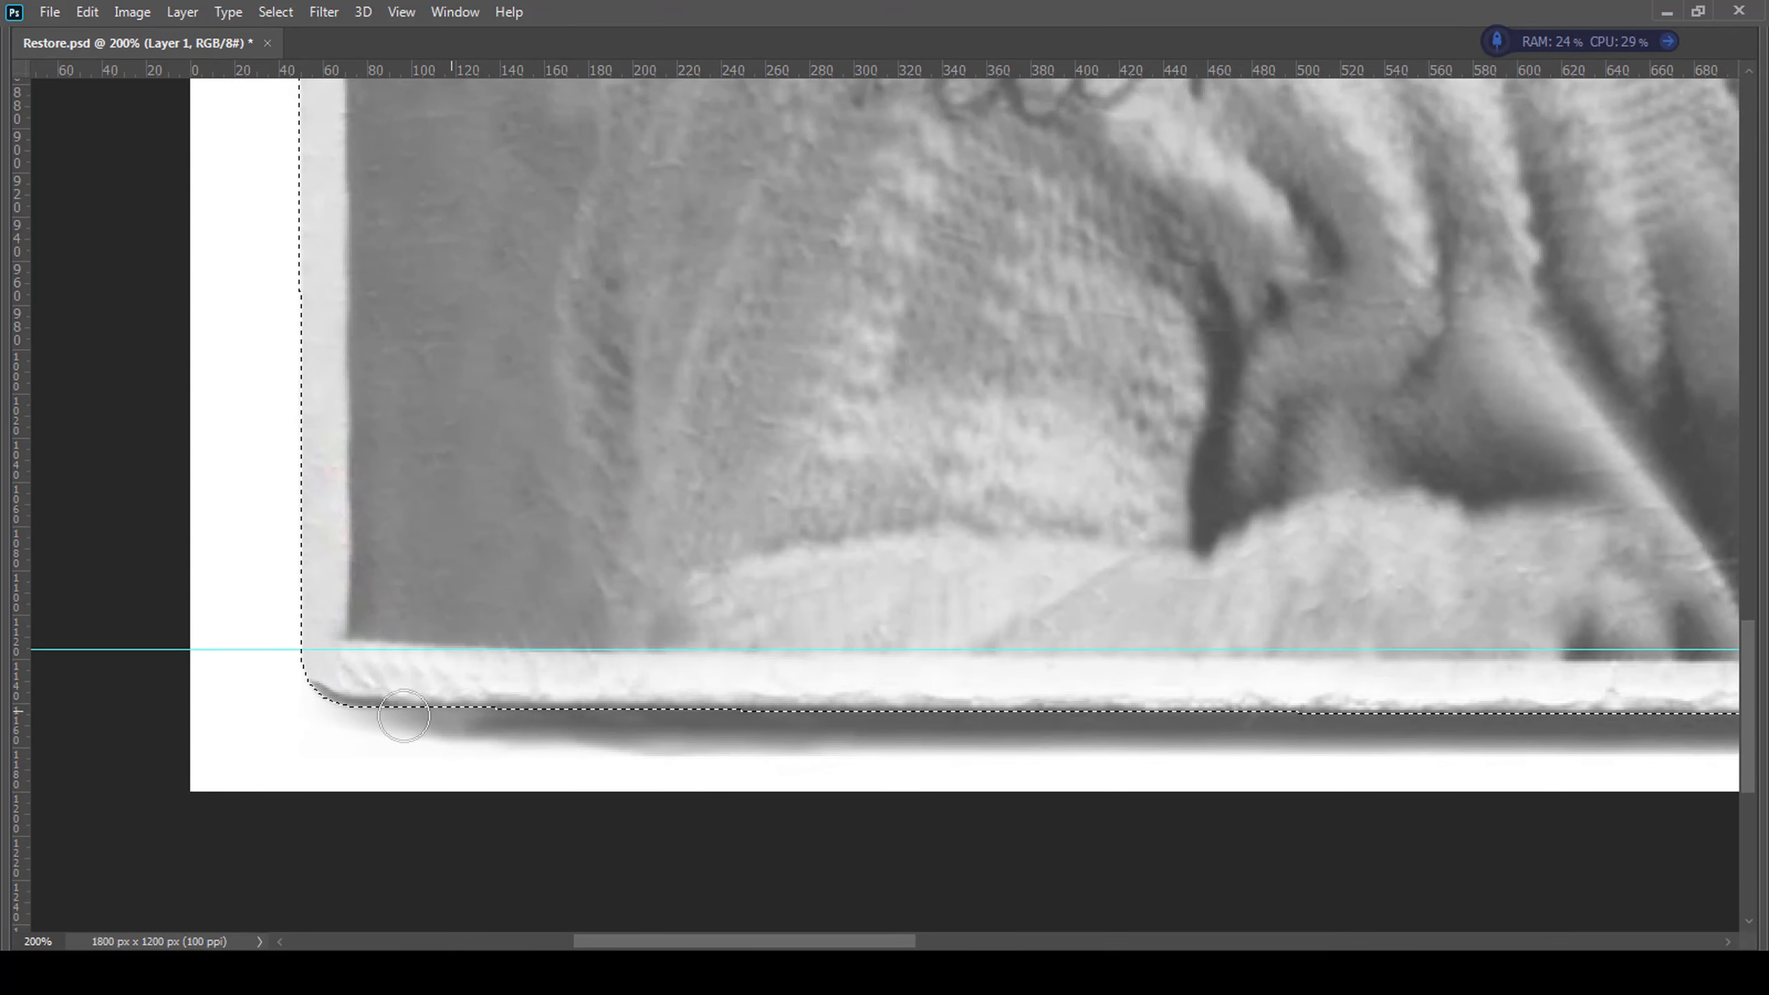
scroll(910, 682, right, 5)
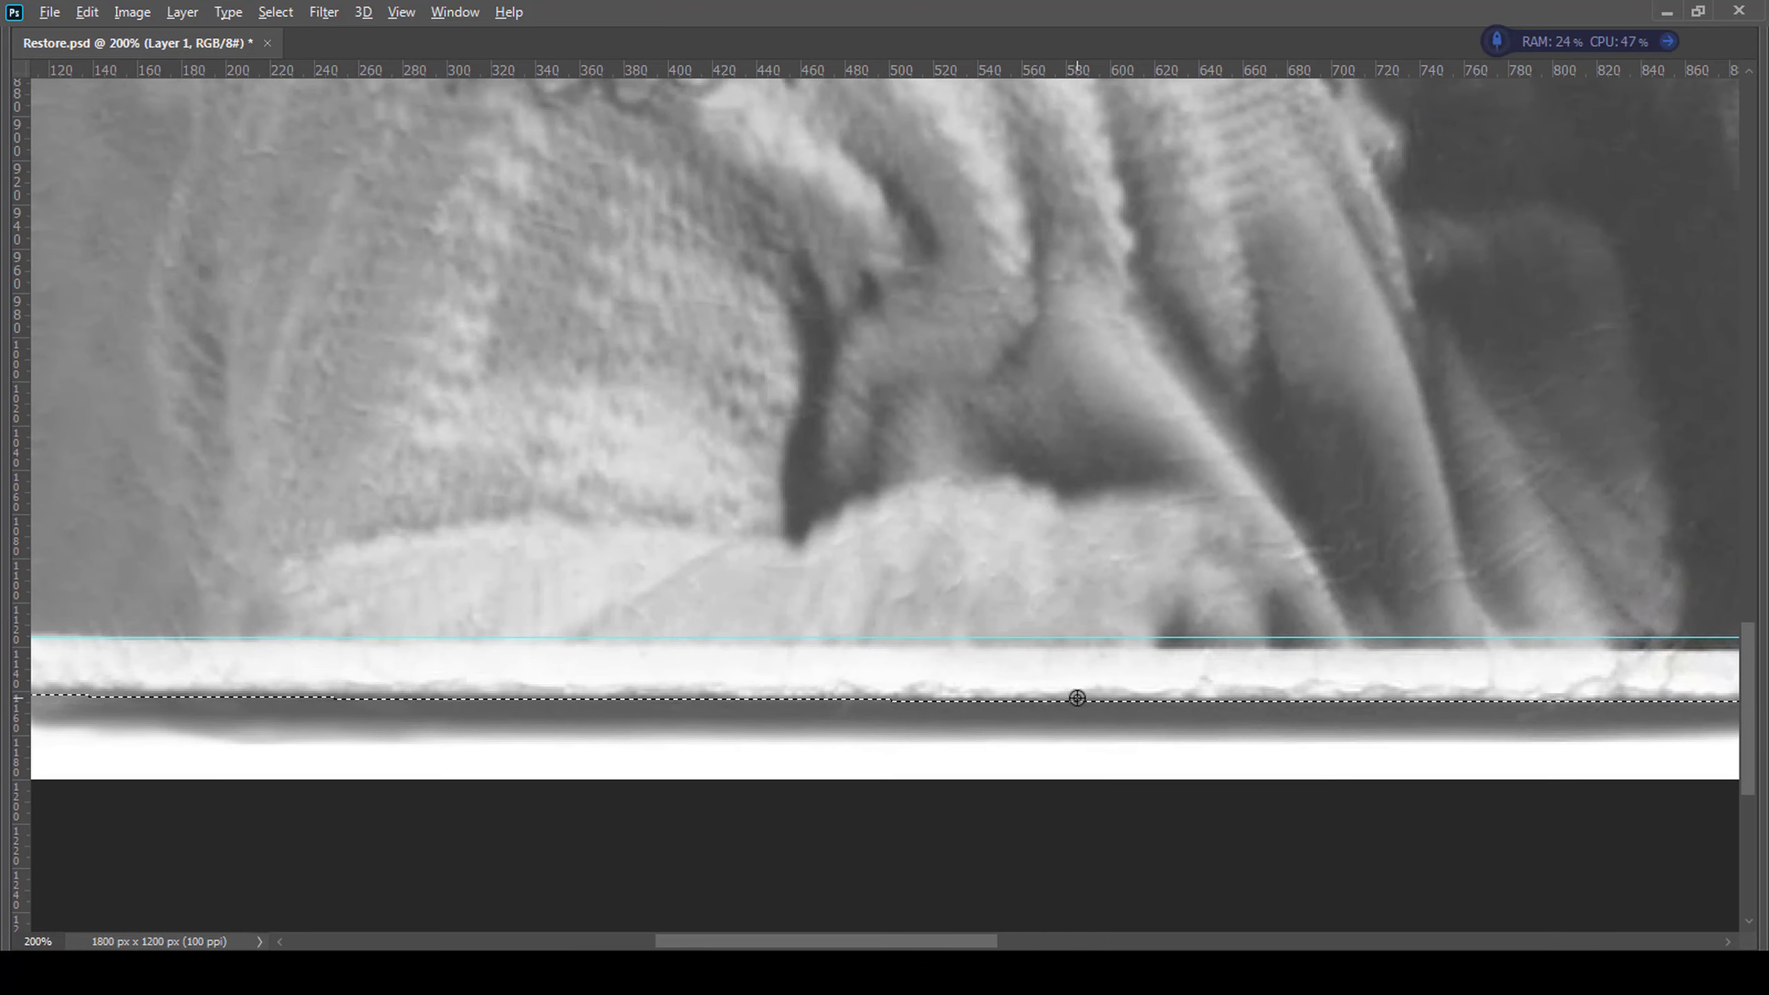
scroll(454, 684, left, 6)
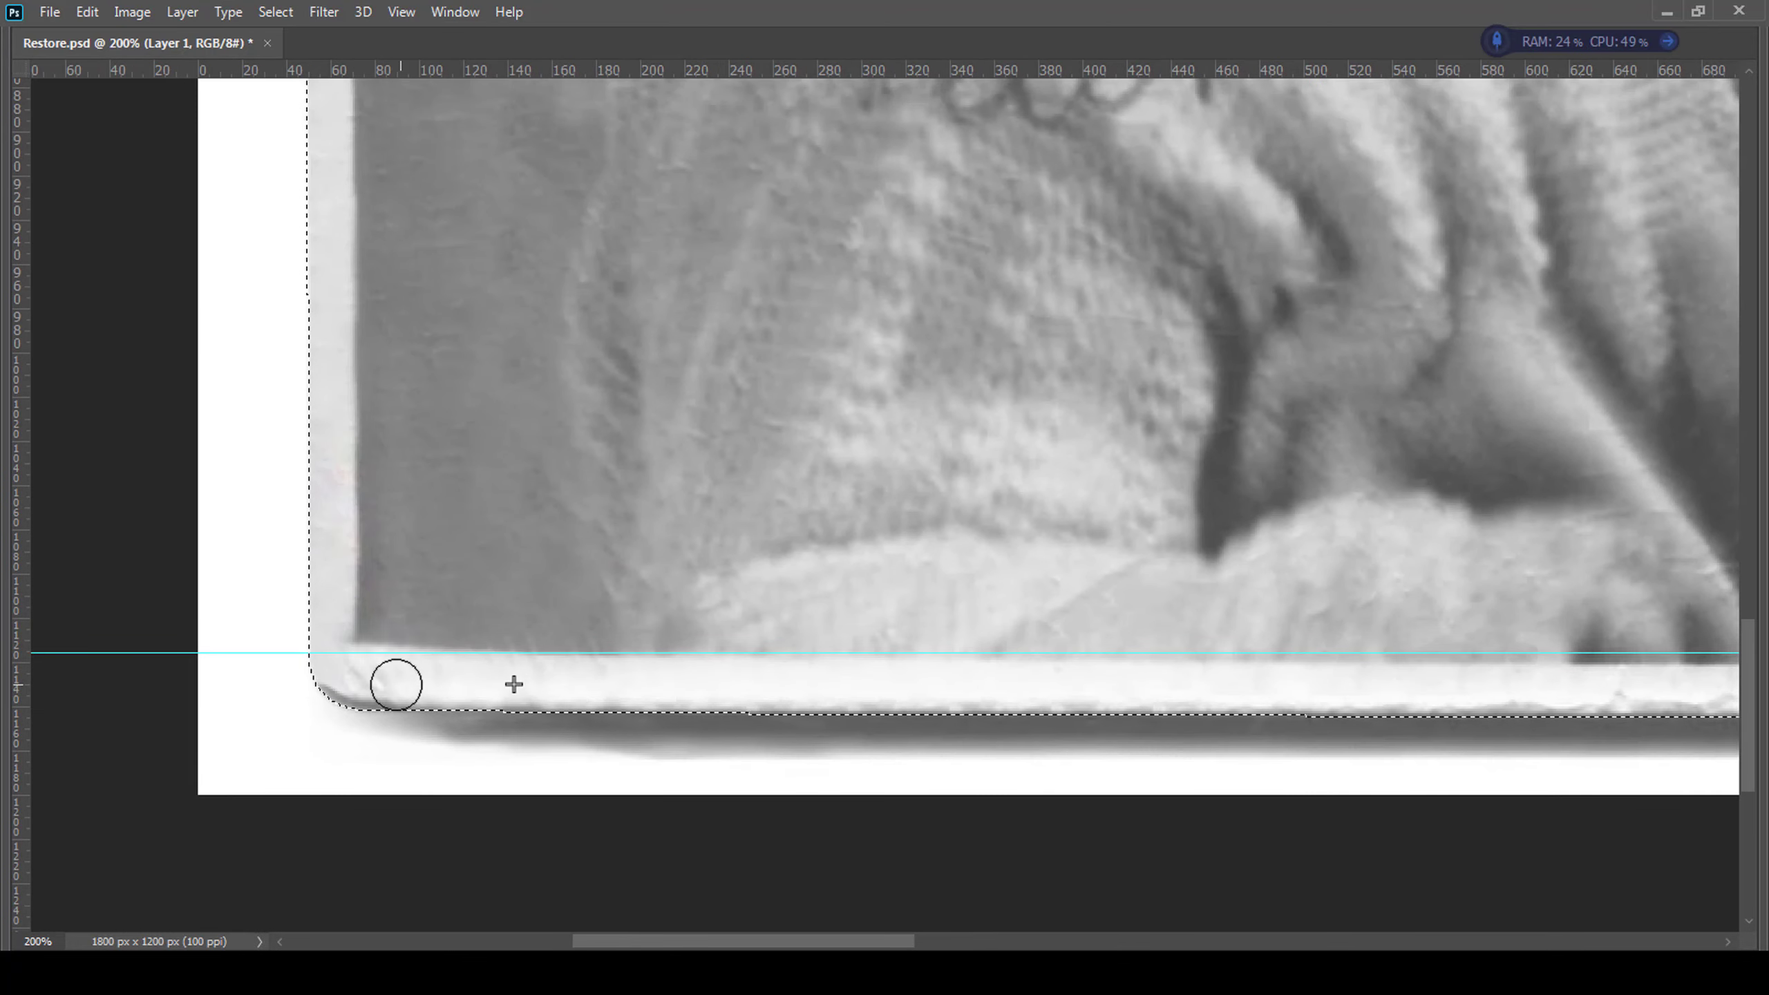
- Clone clean border texture over the remaining cracks in the lower white border, from below the baby's clothing to the right corner
scroll(395, 684, right, 9)
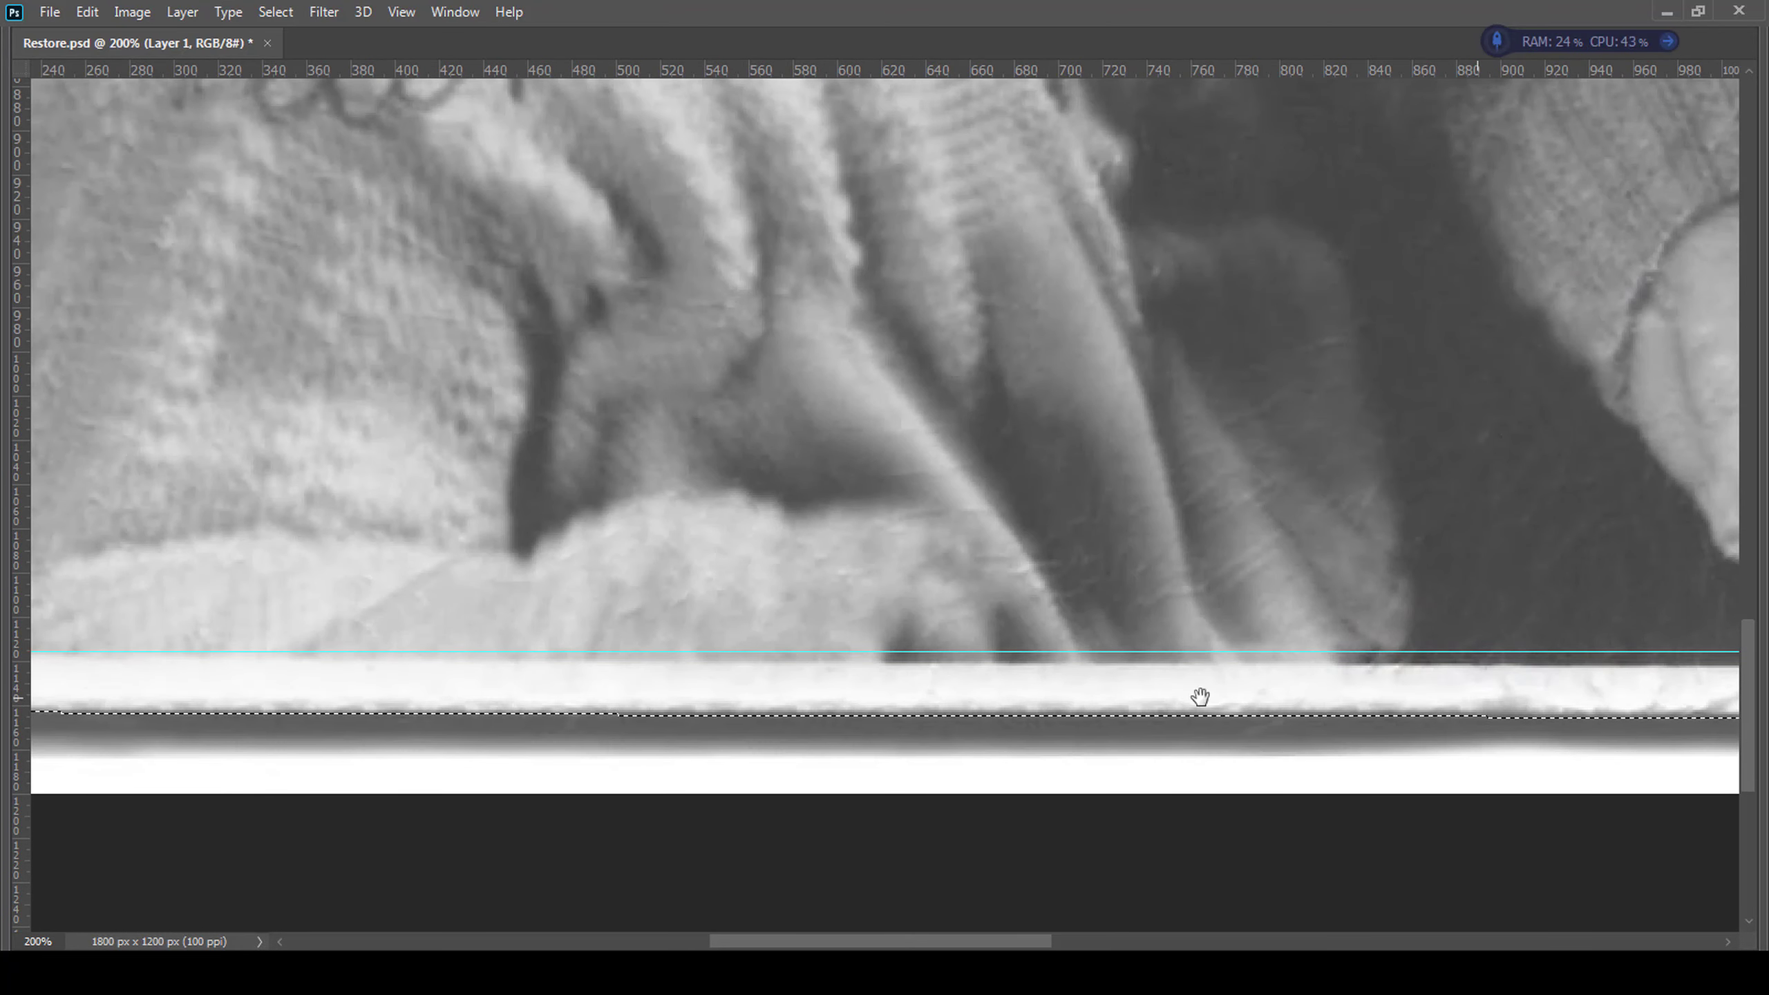
drag(1200, 695, 628, 703)
scroll(1184, 704, right, 5)
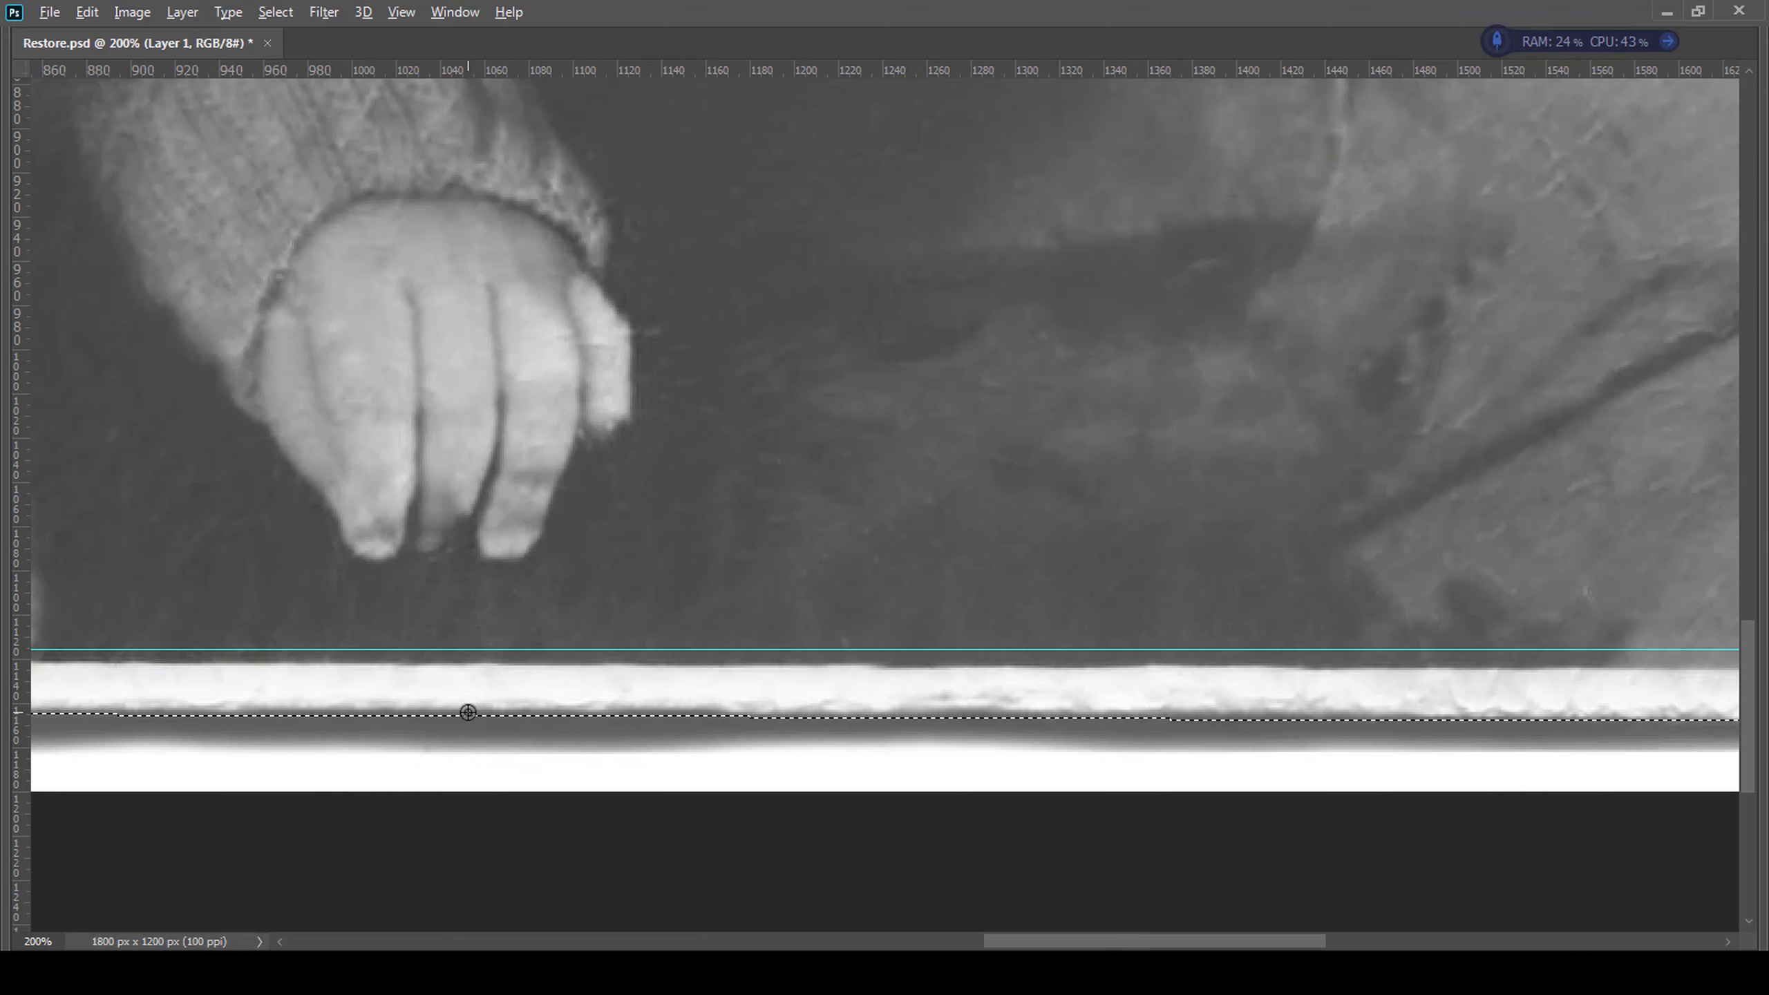
scroll(1020, 715, right, 4)
drag(348, 719, 780, 733)
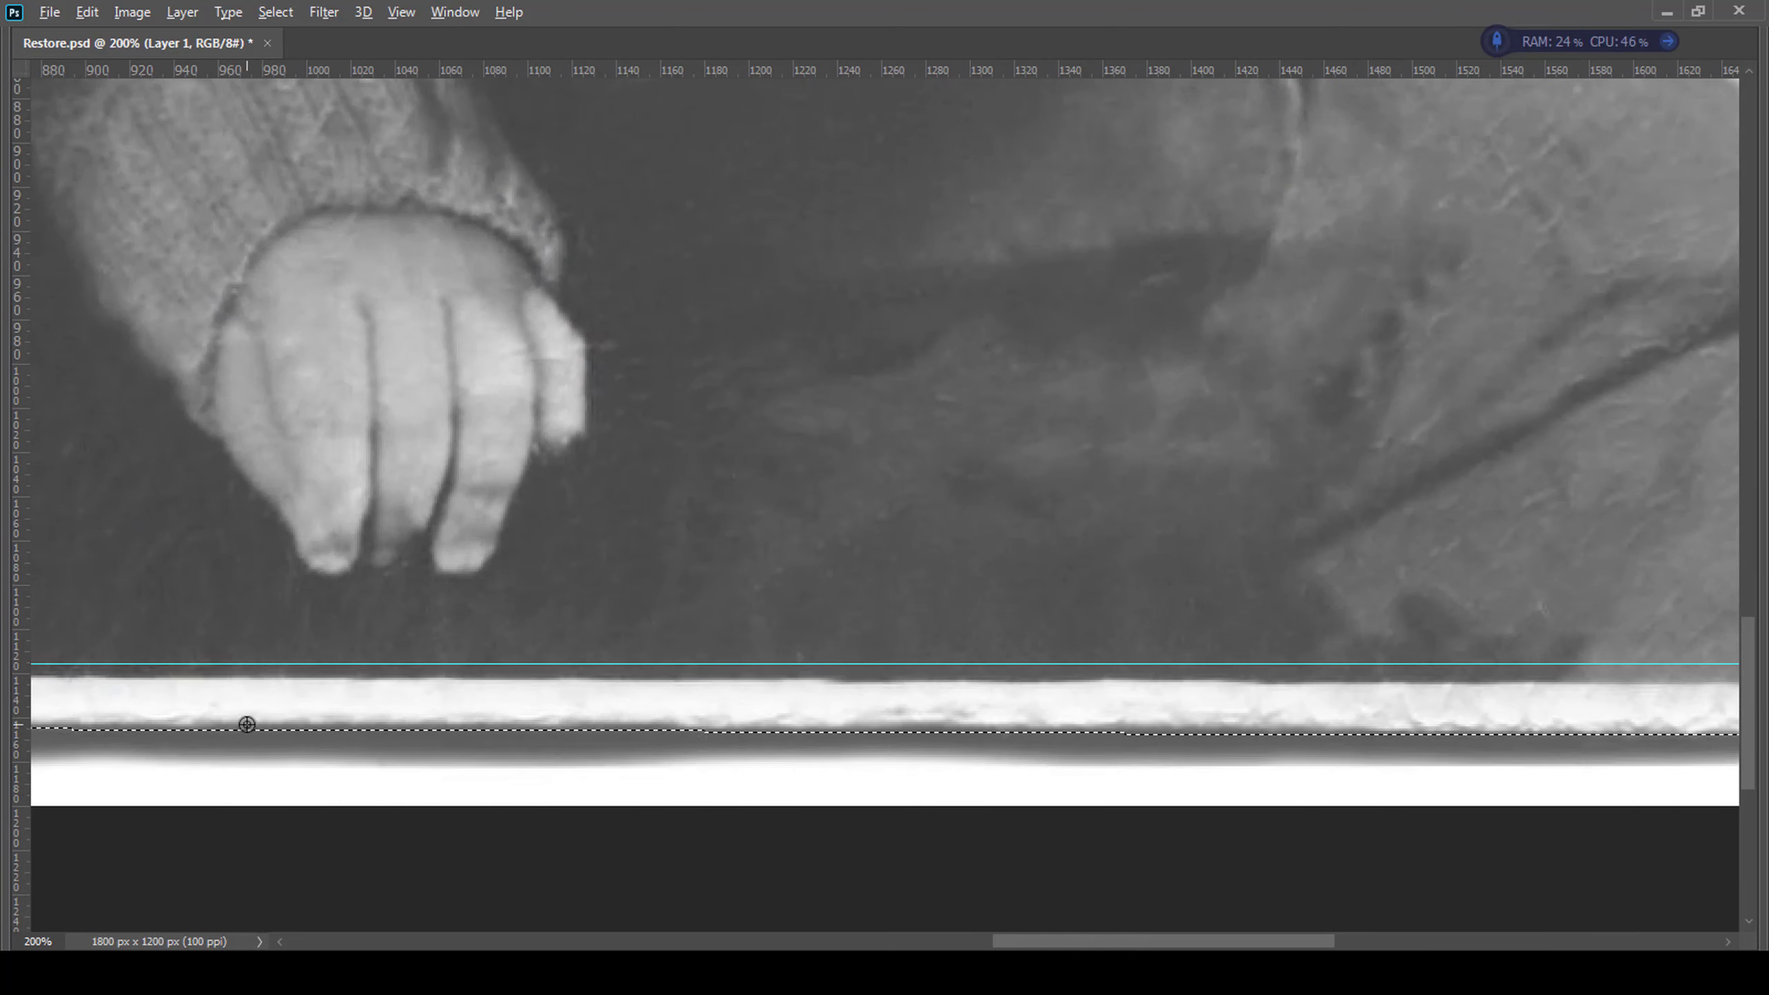
scroll(1491, 749, right, 4)
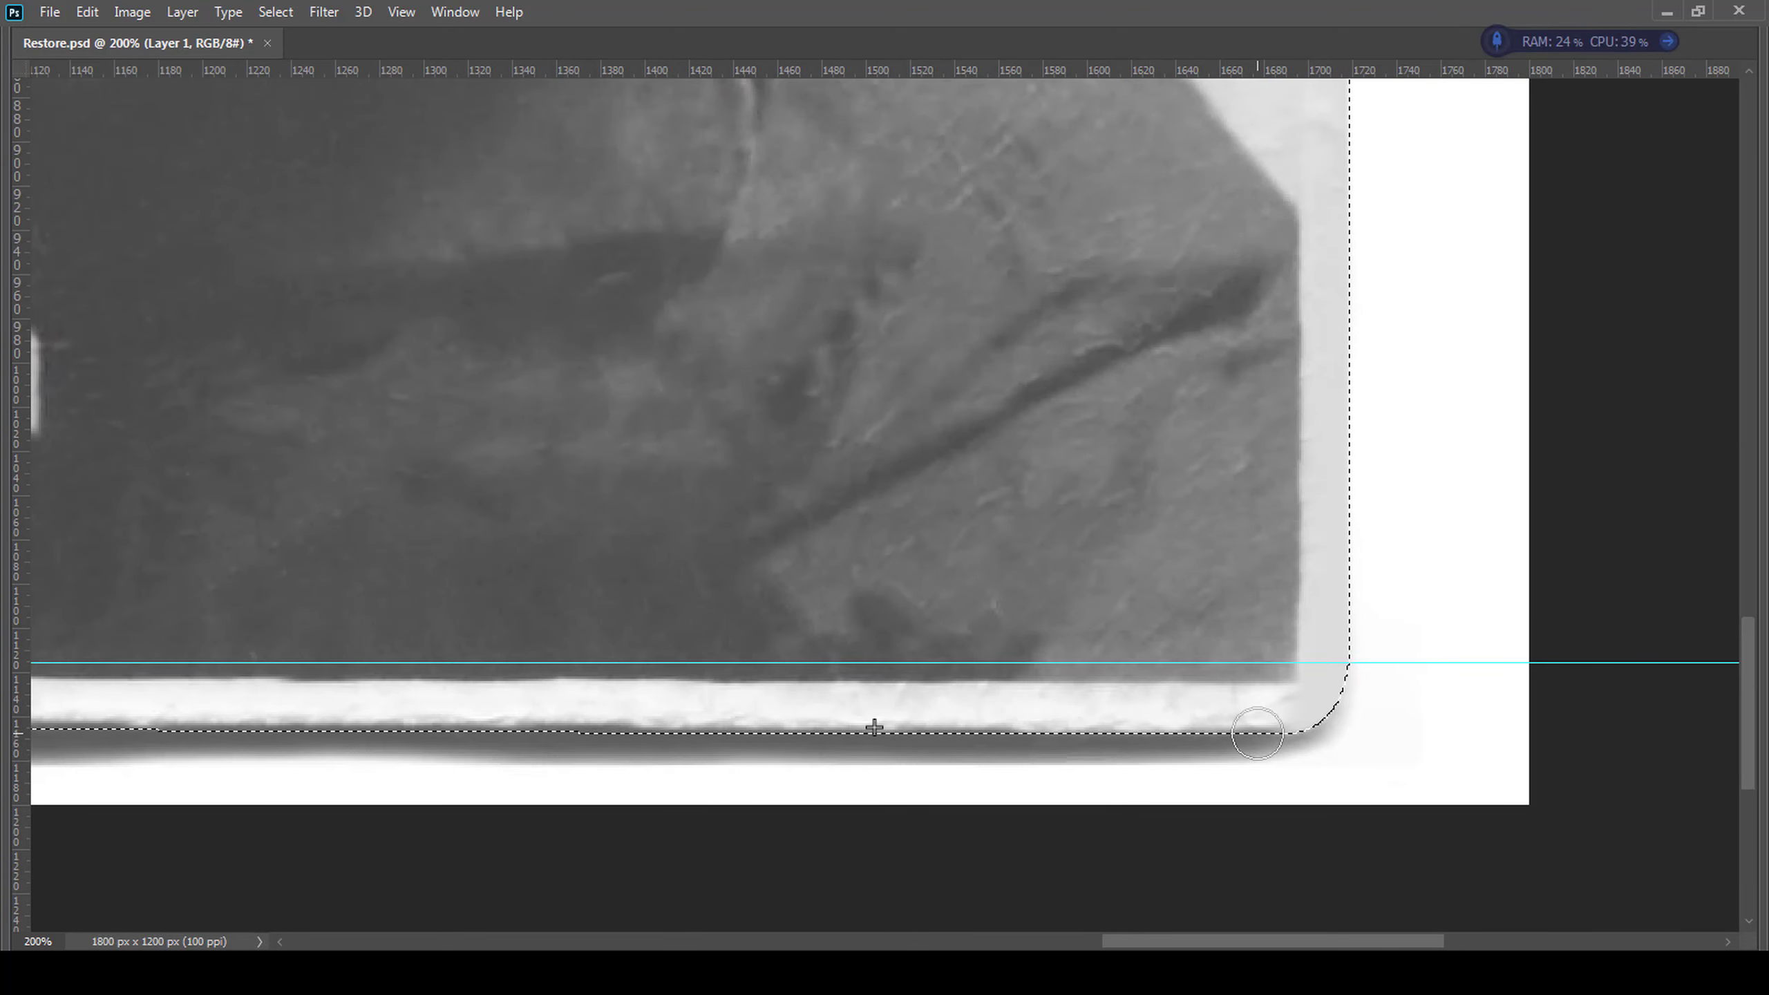
scroll(588, 580, down, 3)
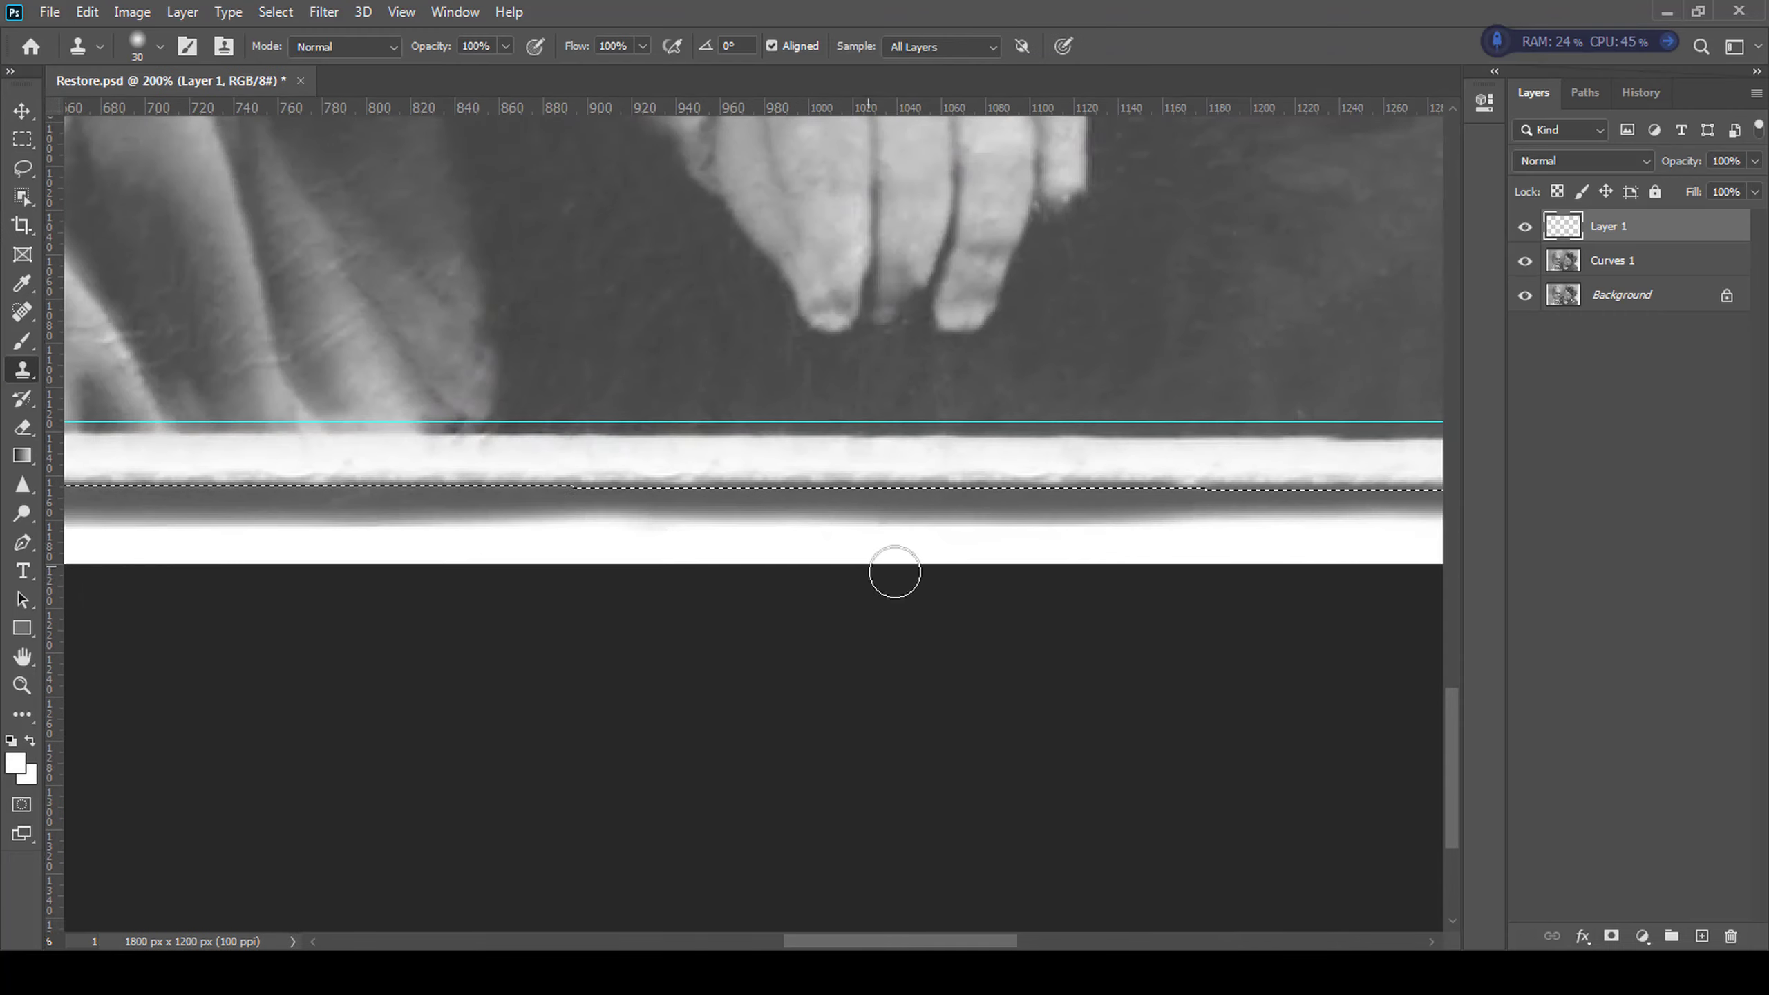
key(ctrl+minus)
click(276, 12)
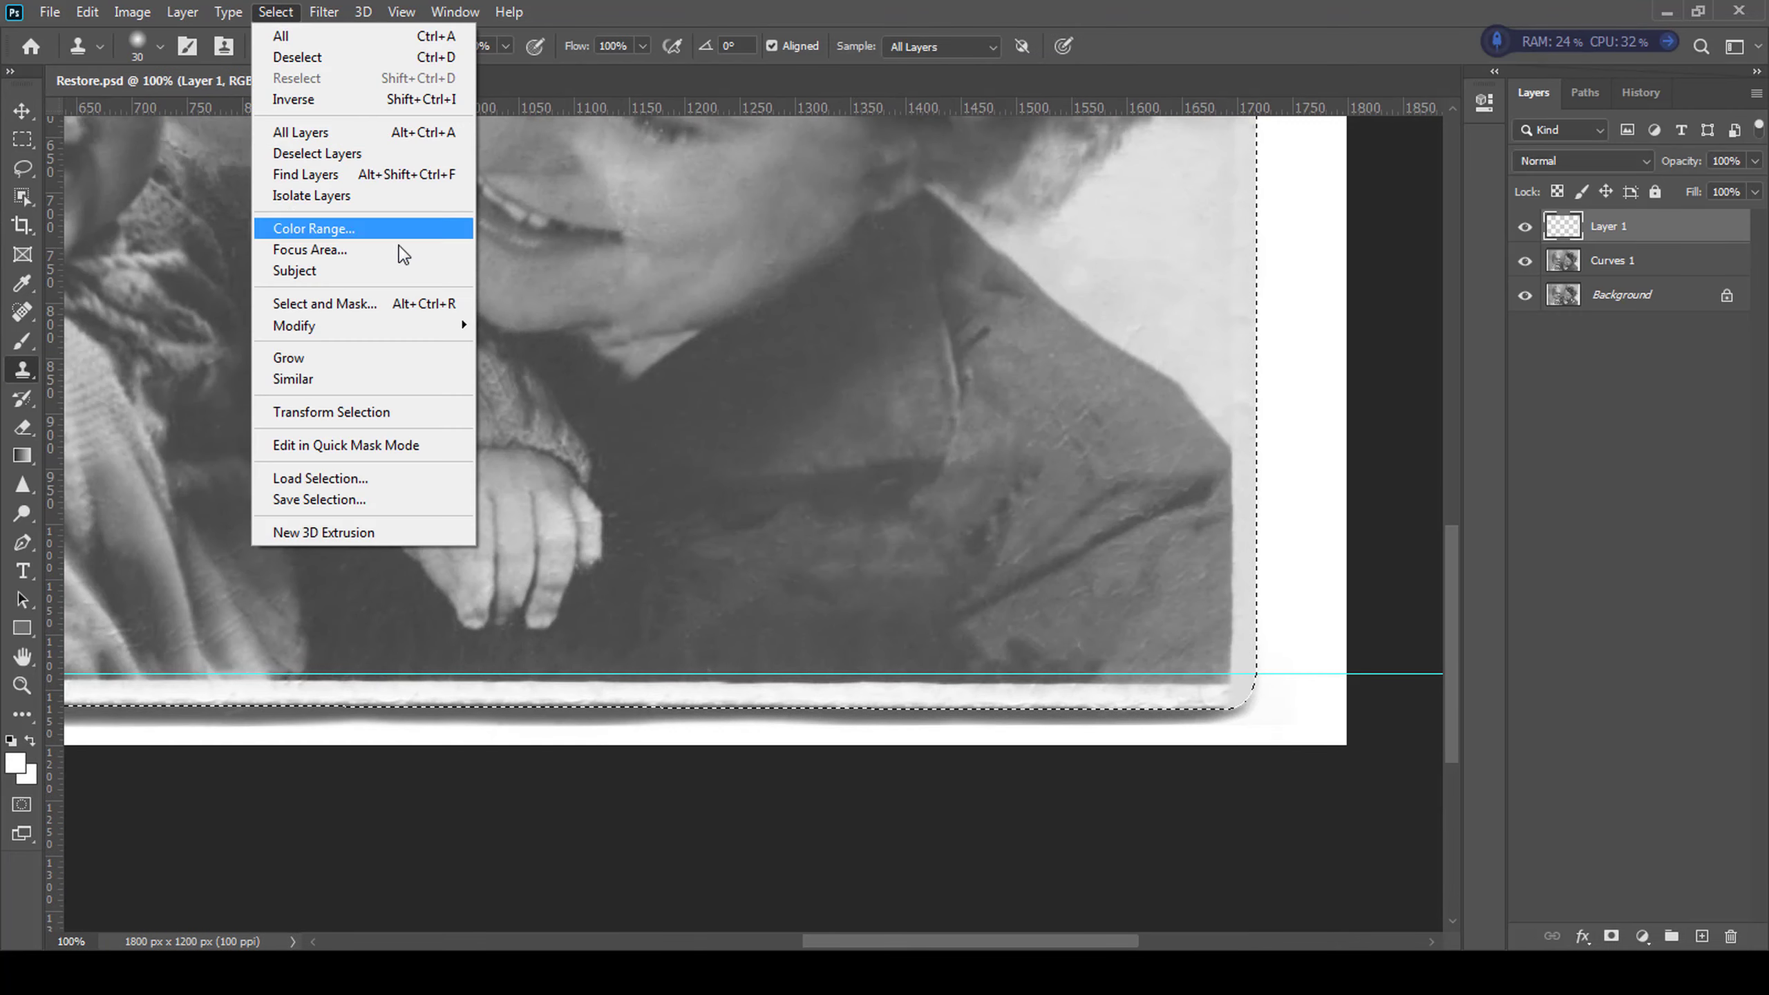
mouse_move(450, 318)
mouse_move(324, 11)
mouse_move(456, 389)
click(638, 494)
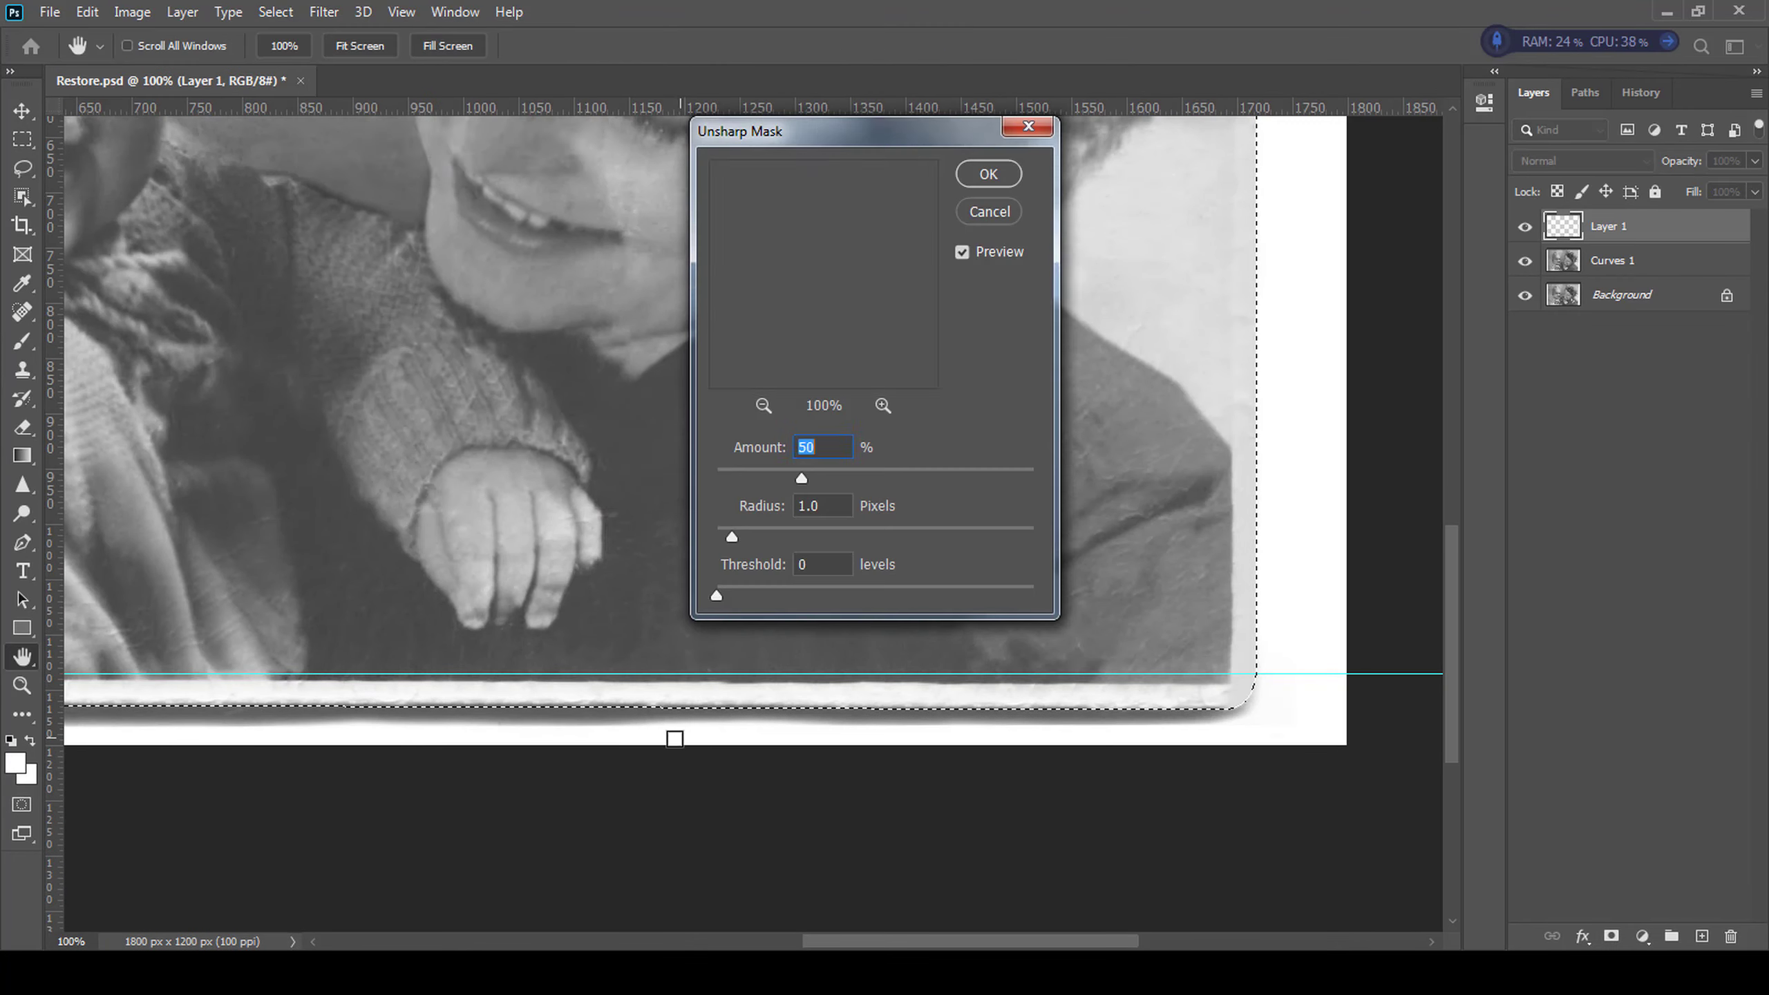
scroll(669, 730, up, 2)
drag(800, 478, 935, 479)
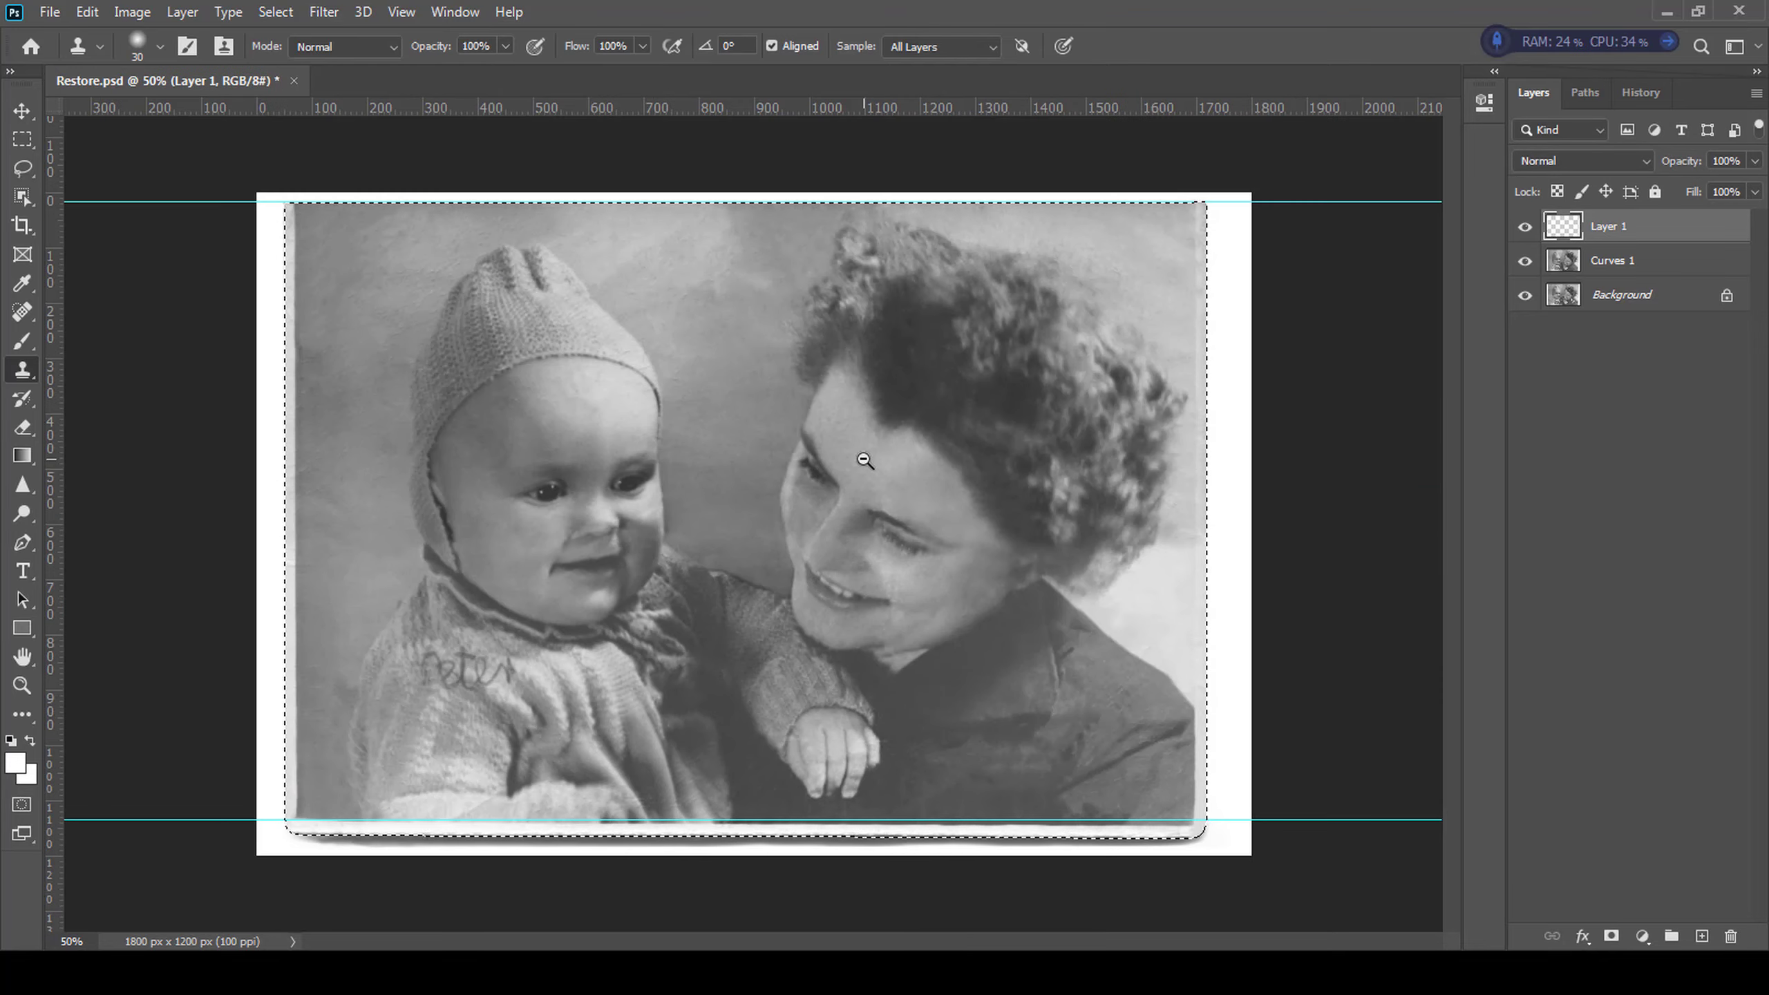
- Try merging Layer 1 down into Curves 1 without adding noise
key(Delete)
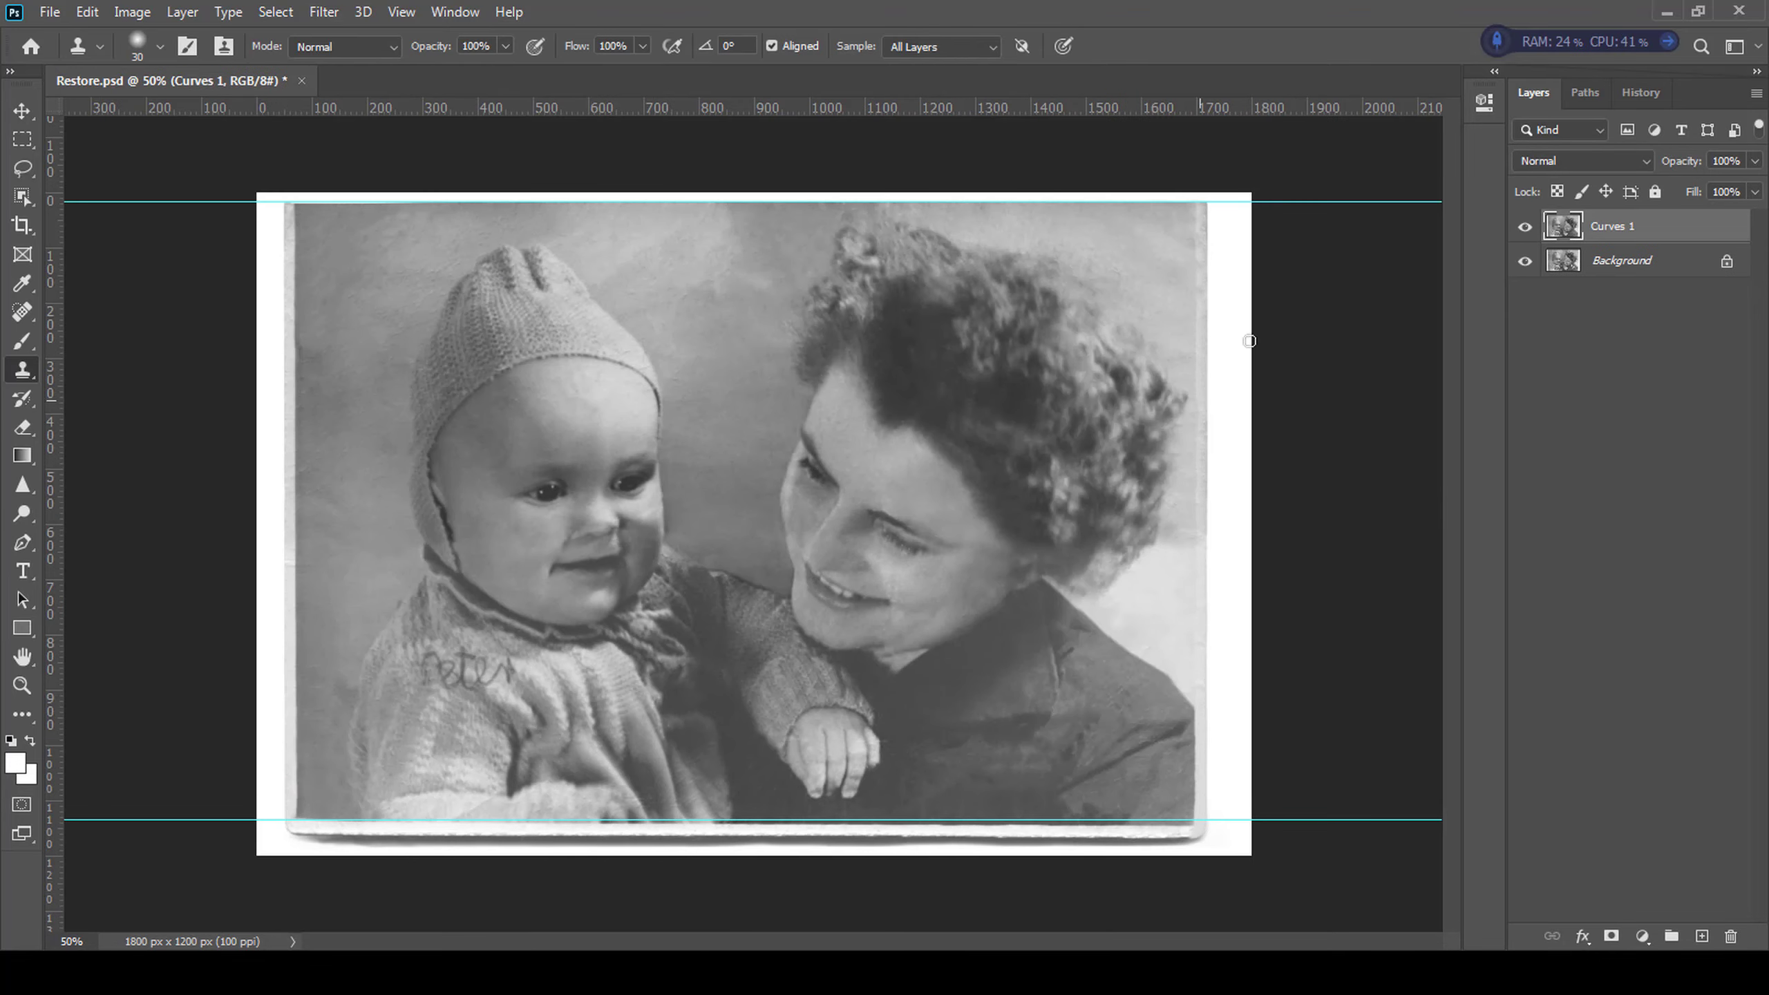
ctrl+click(1225, 364)
ctrl+click(1225, 364)
- Add noise to the retouched border on Layer 1 and merge the layer down into Curves 1
drag(362, 627, 797, 230)
ctrl+click(738, 759)
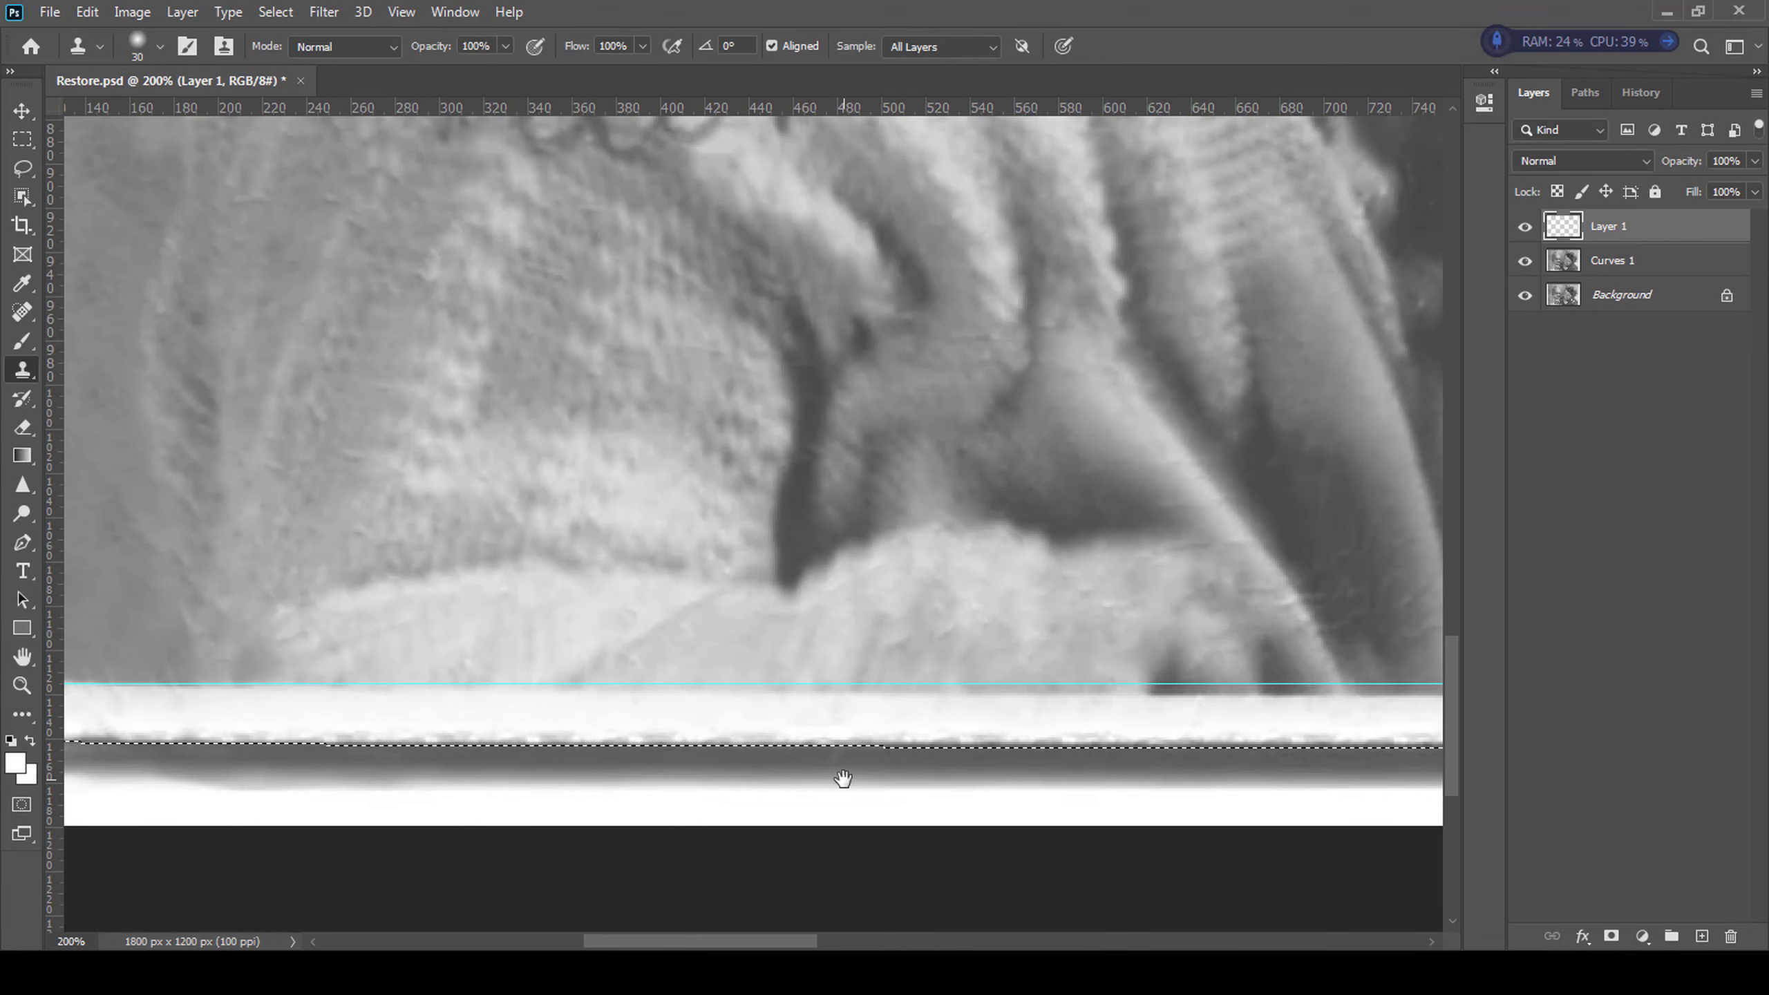
click(324, 12)
mouse_move(488, 324)
click(637, 321)
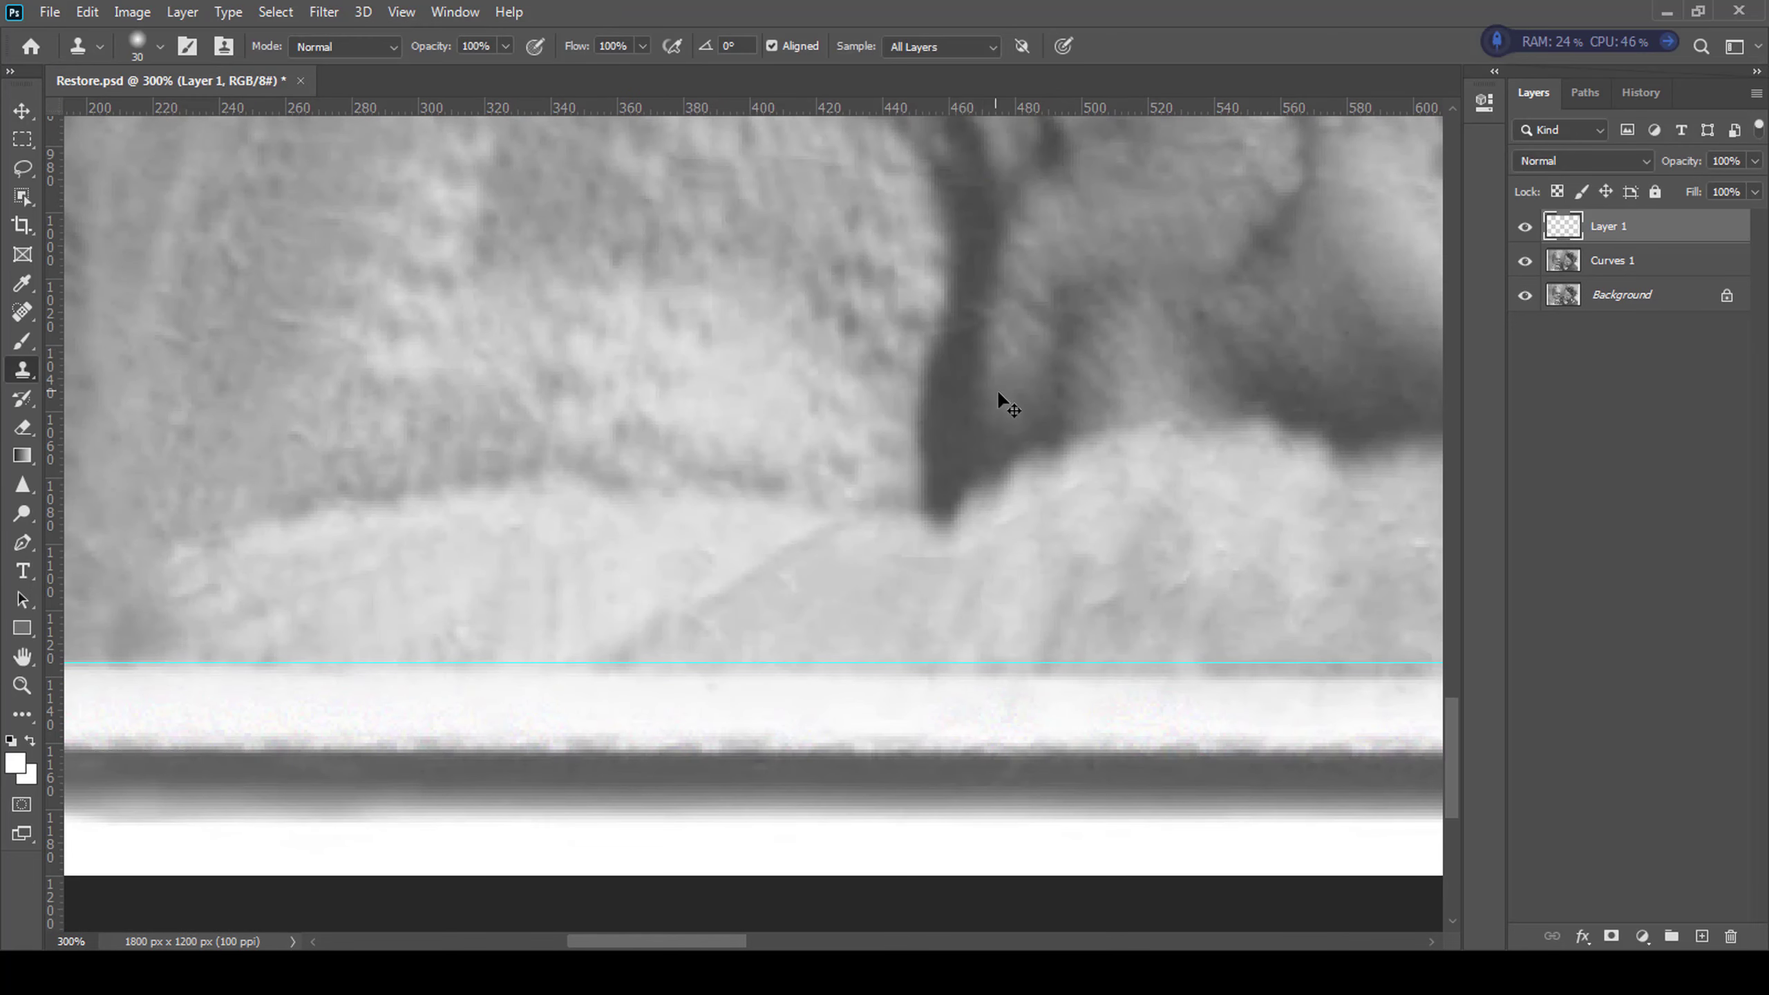
key(Delete)
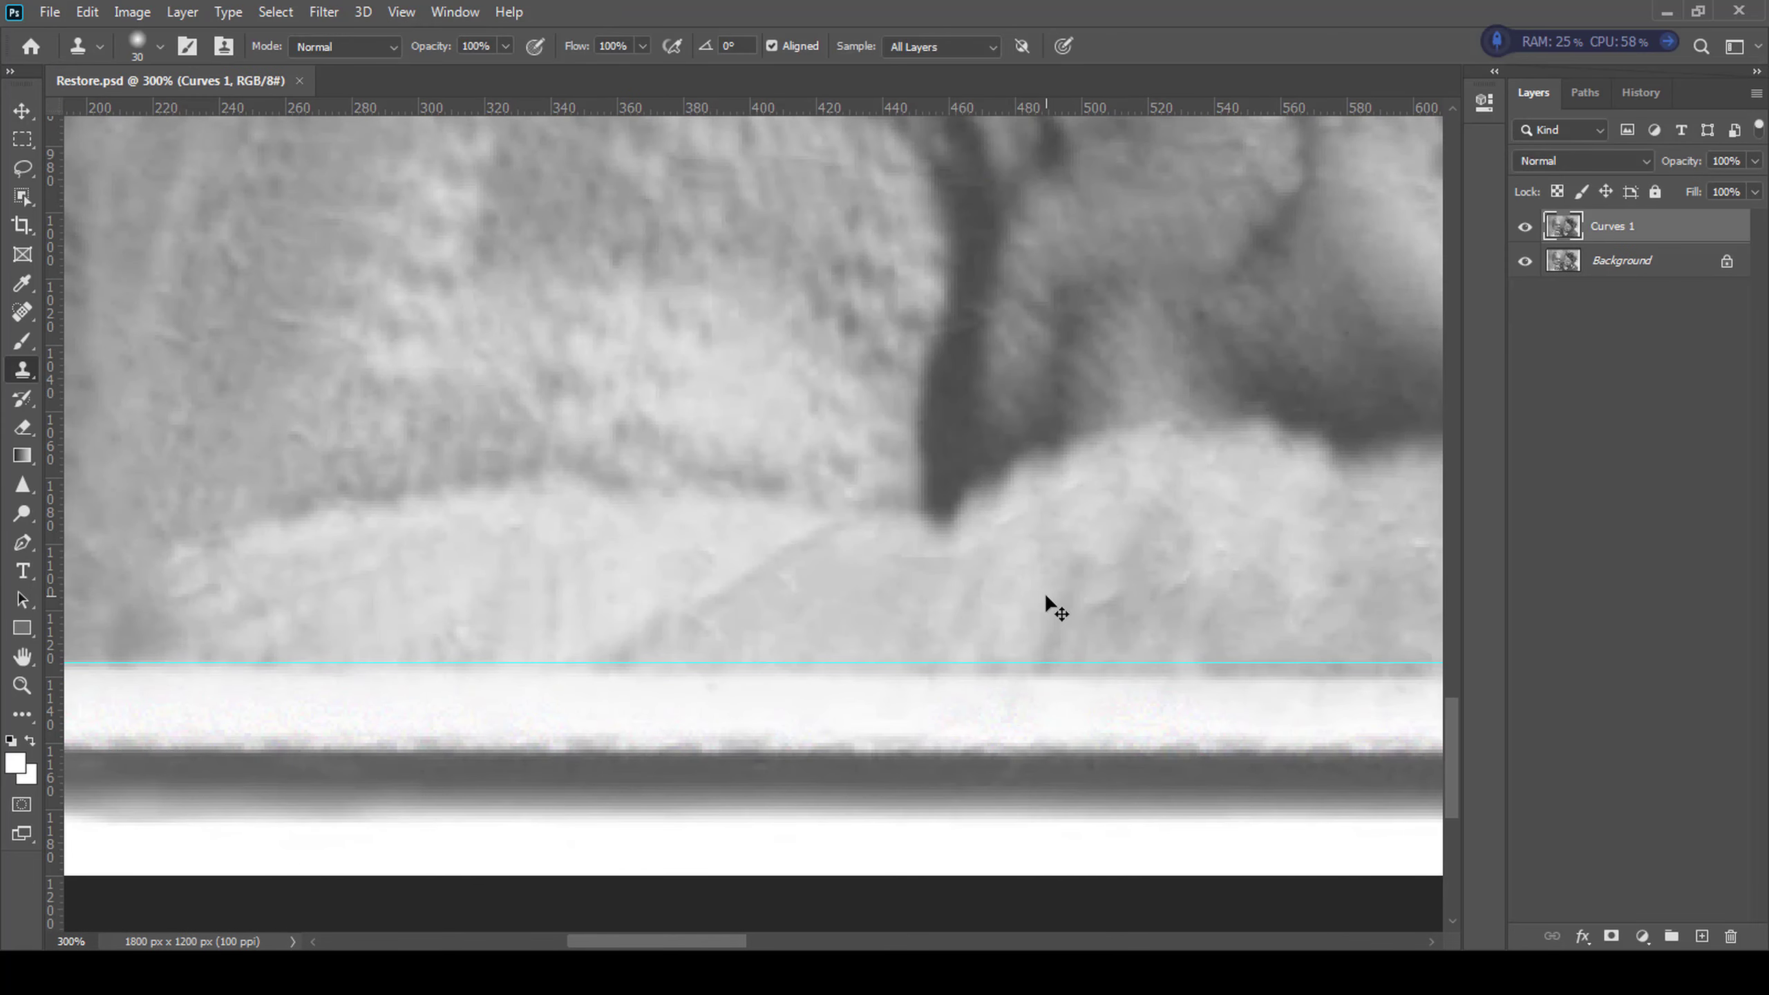
- Sharpen the Curves 1 layer with an Unsharp Mask of 63% amount, 3.0 pixel radius and threshold 0
key(ctrl+0)
click(325, 12)
mouse_move(517, 391)
click(686, 491)
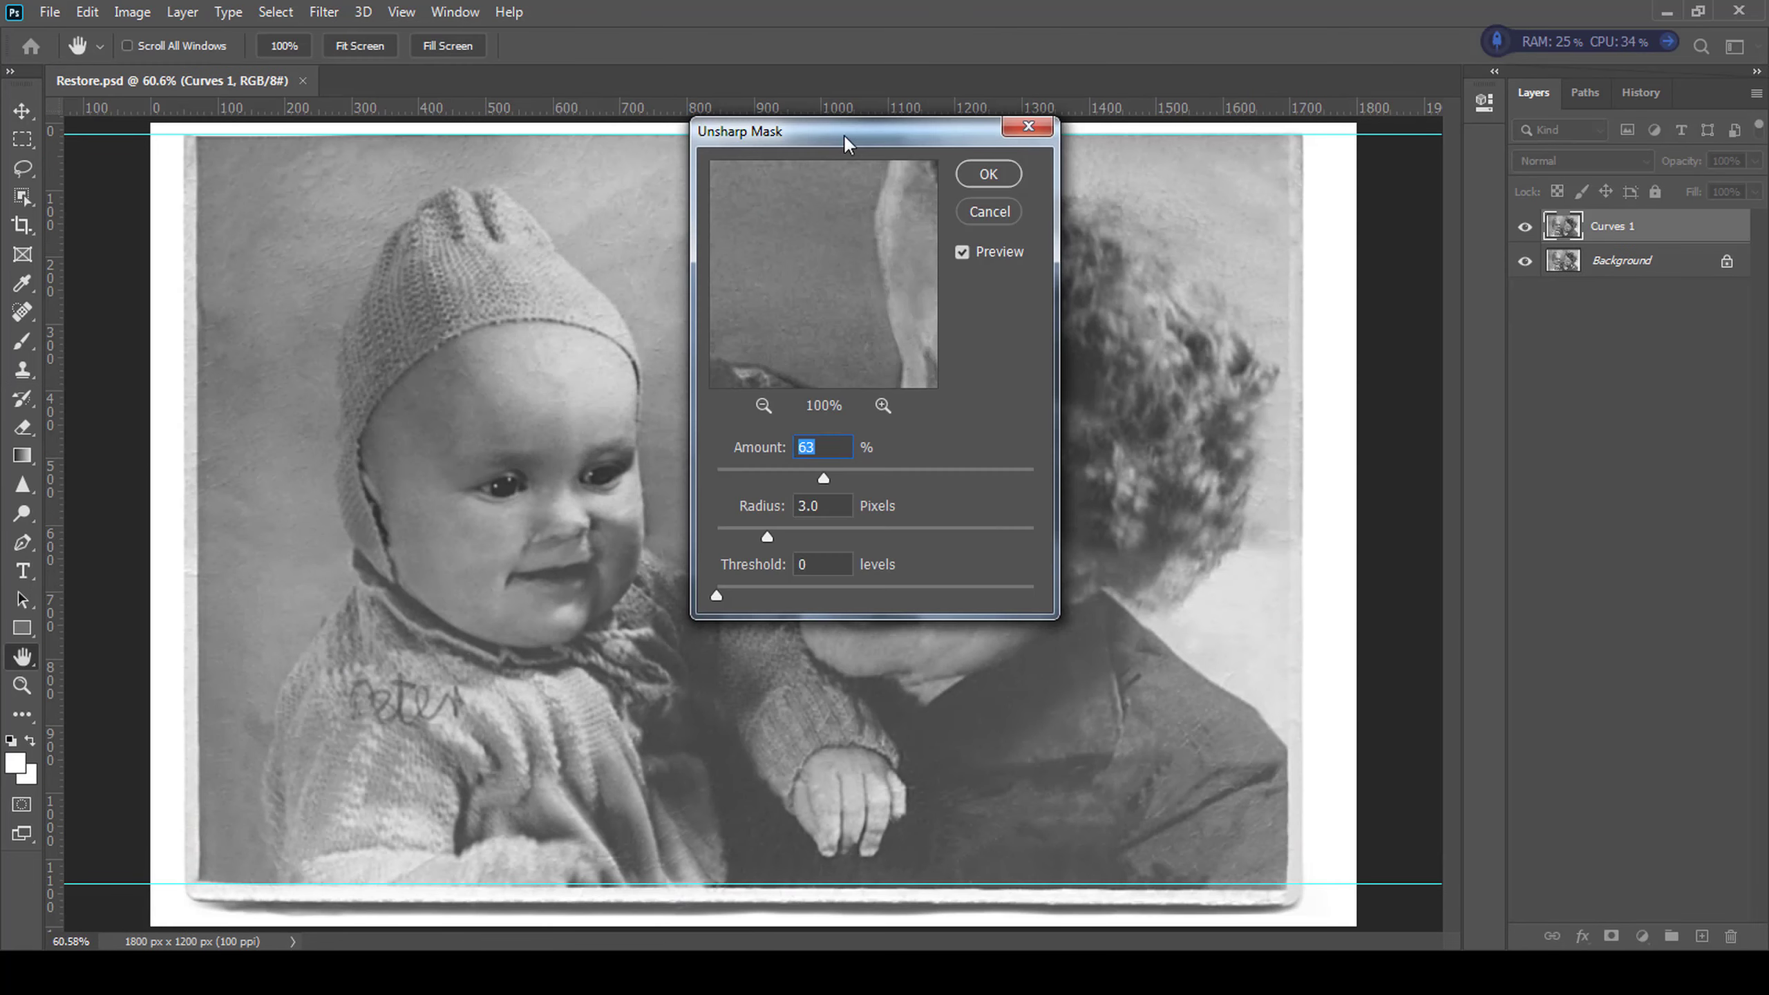
drag(836, 131, 1462, 172)
key(ctrl+1)
key(ctrl+minus)
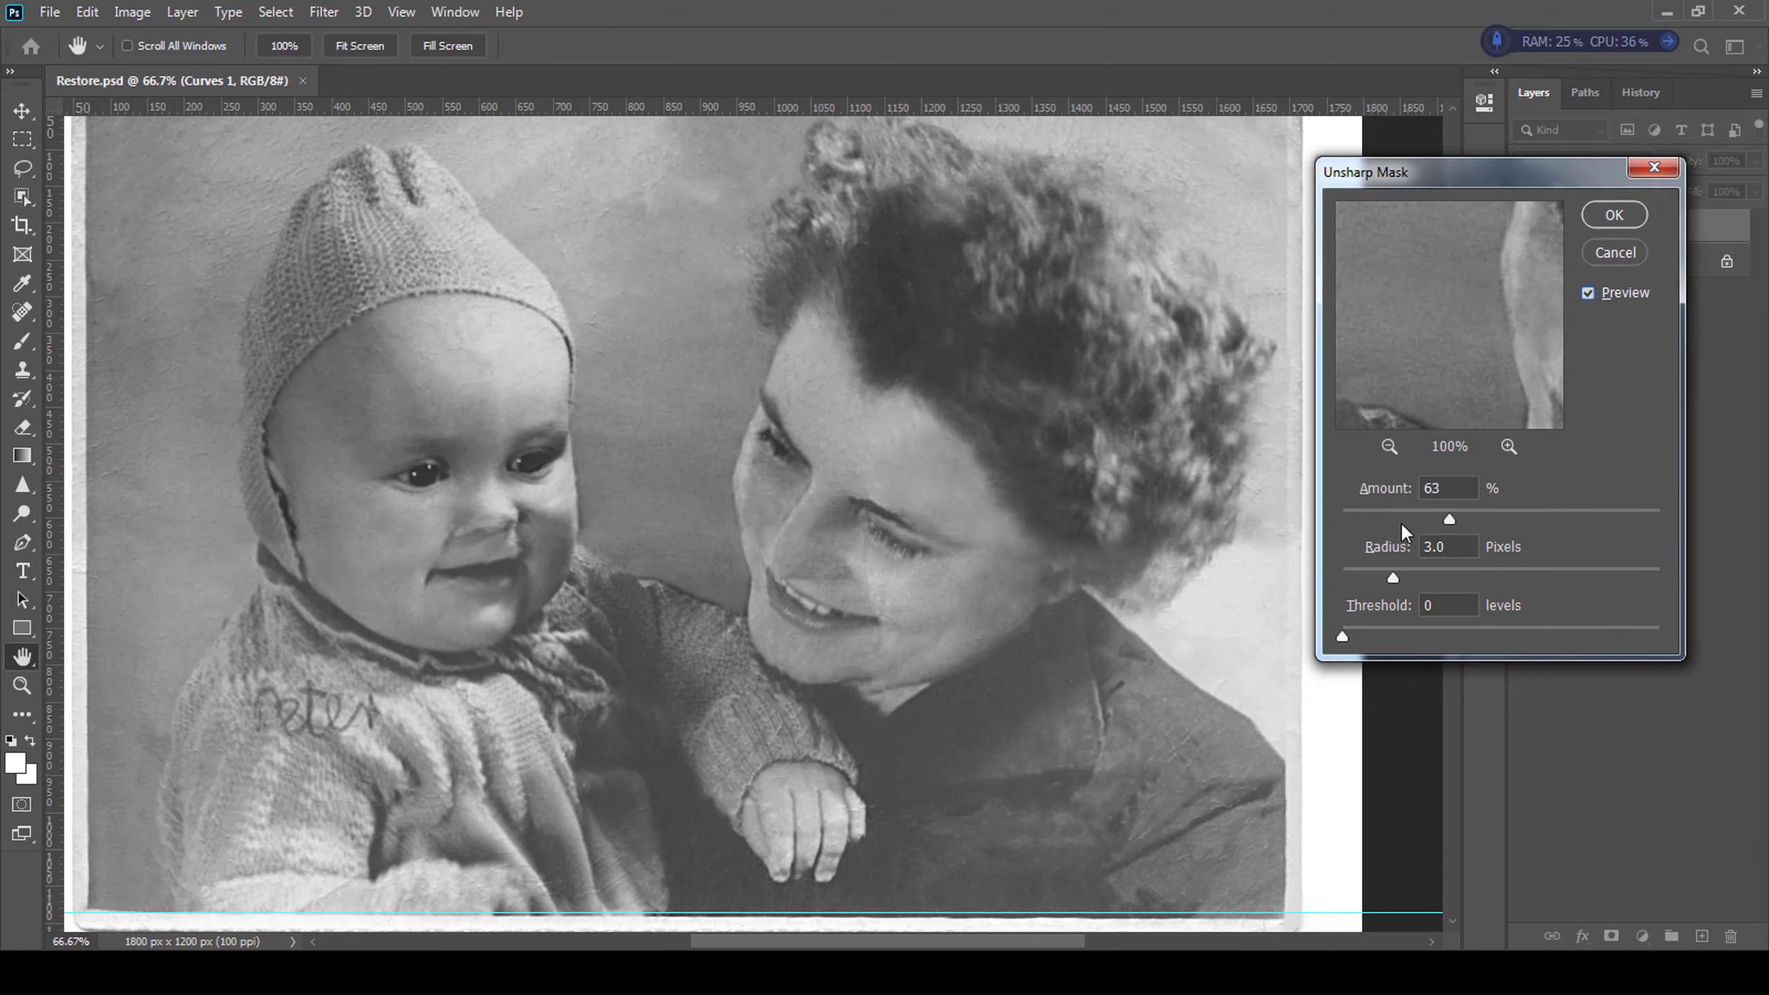
click(1614, 215)
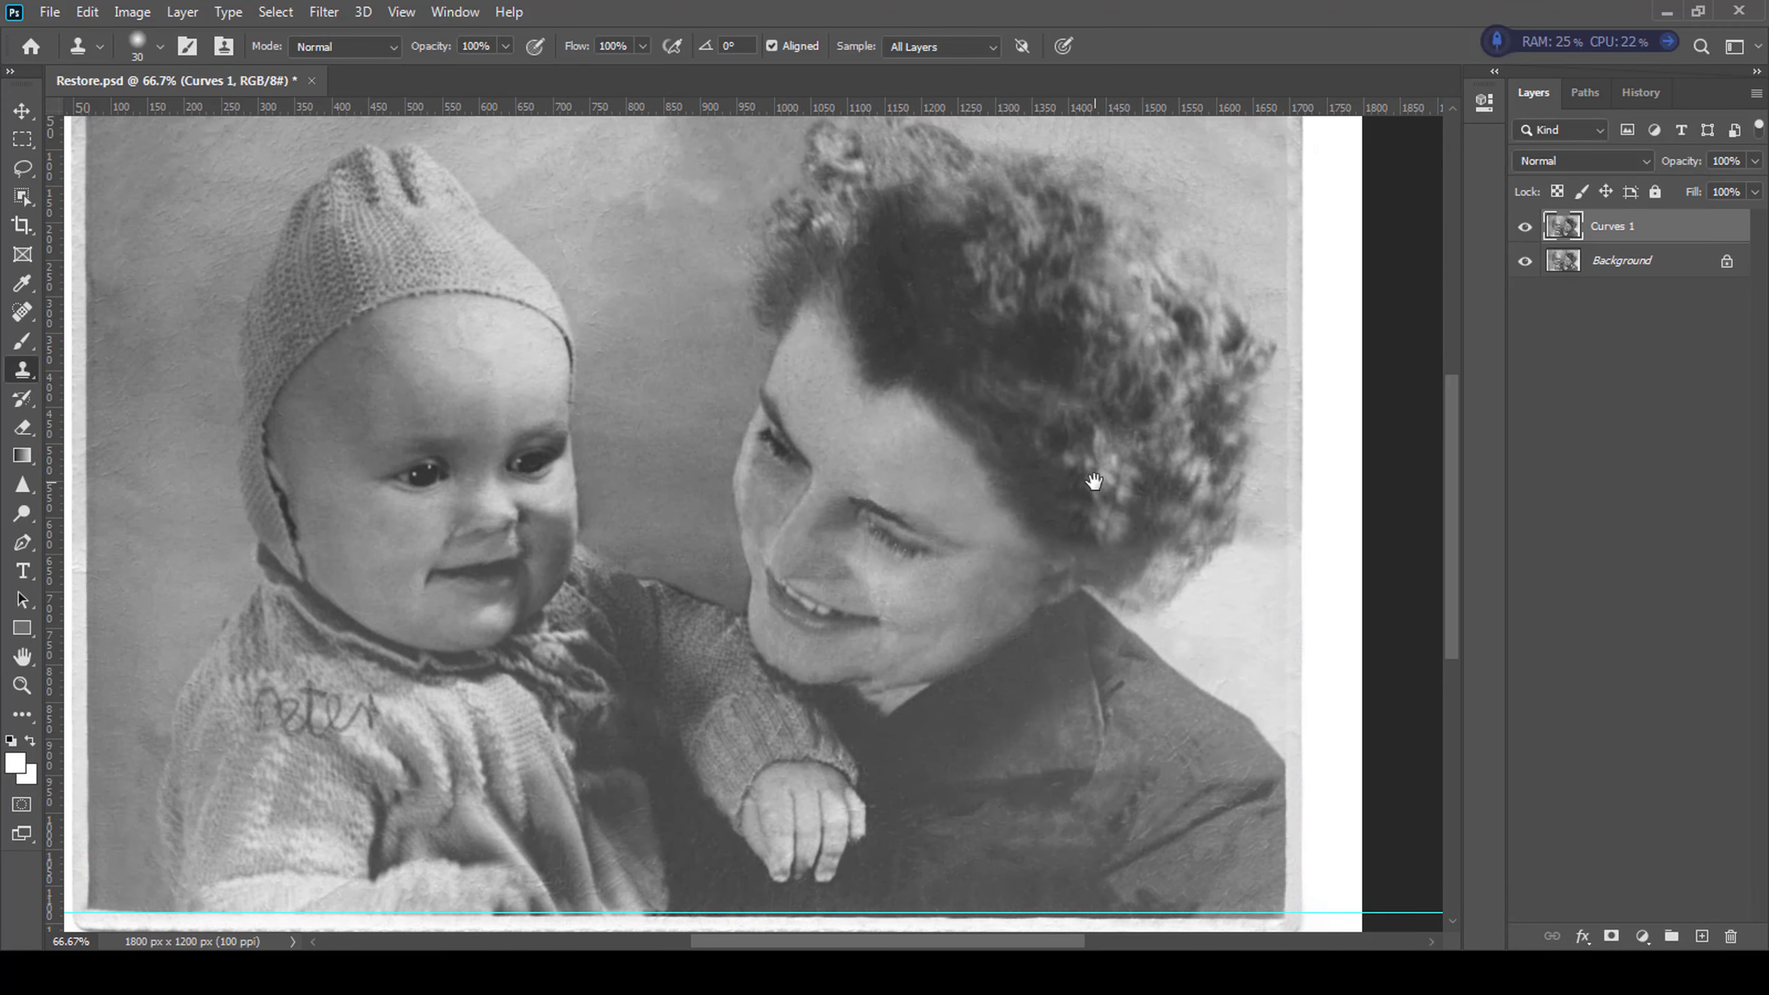
key(ctrl+minus)
key(ctrl+plus)
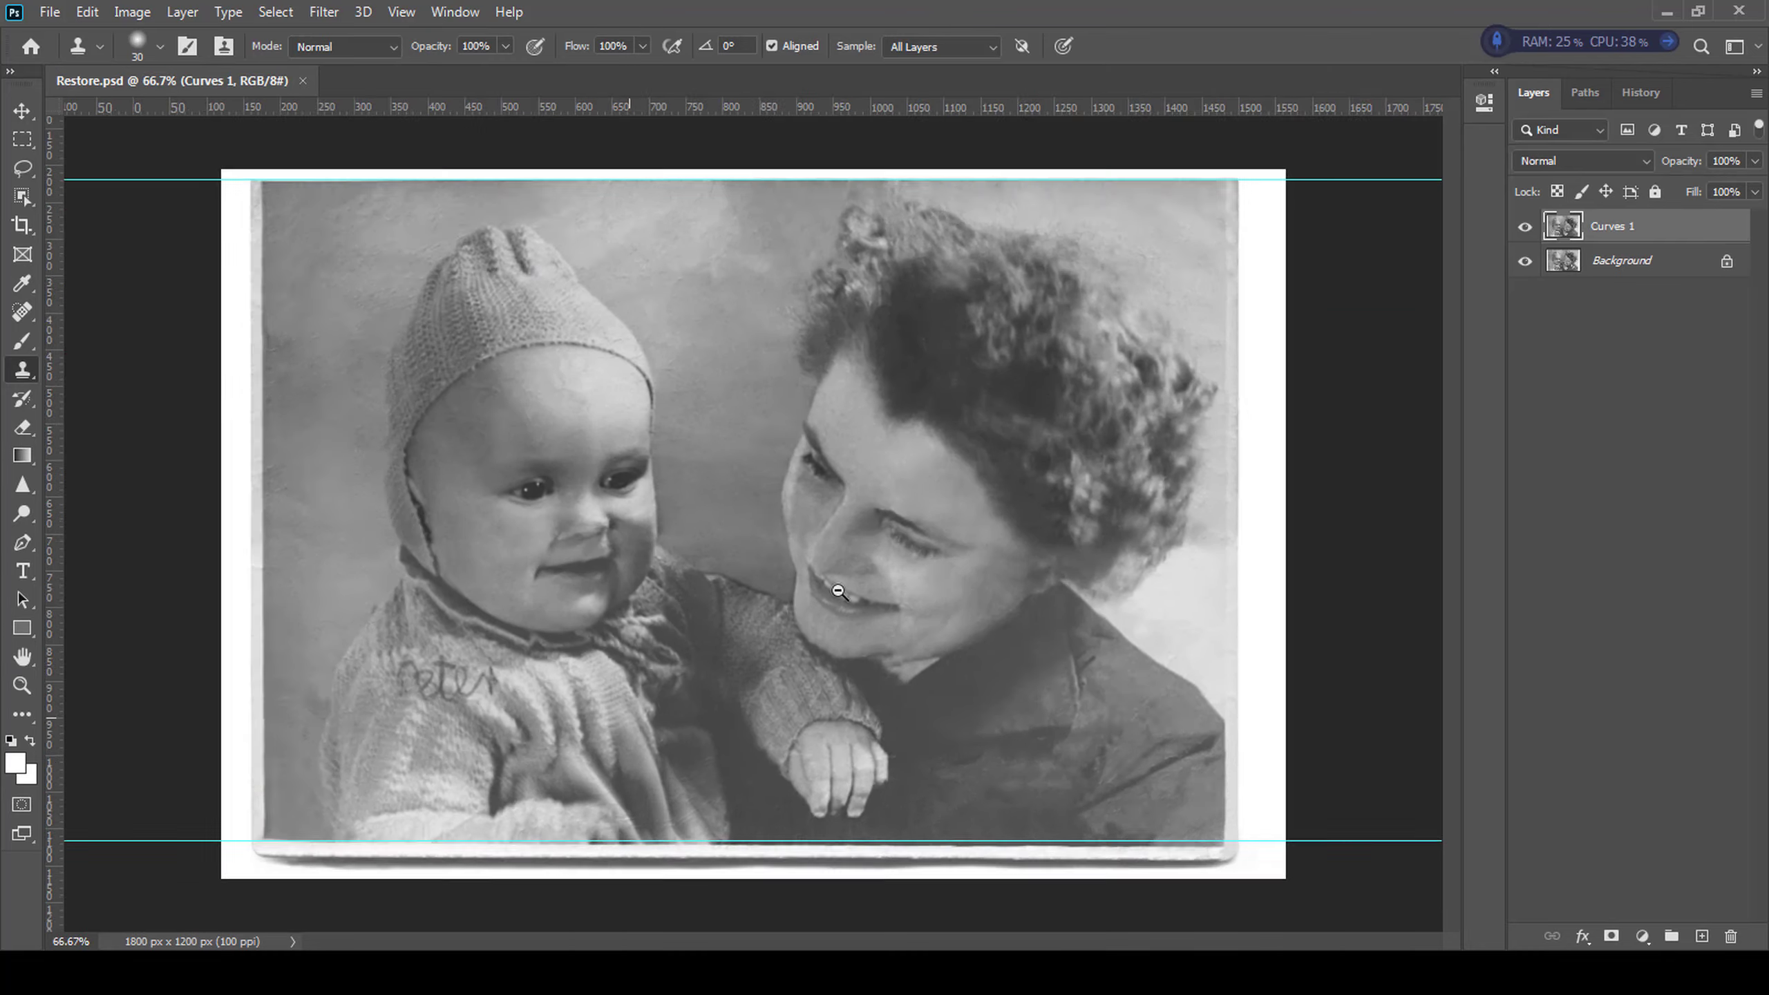